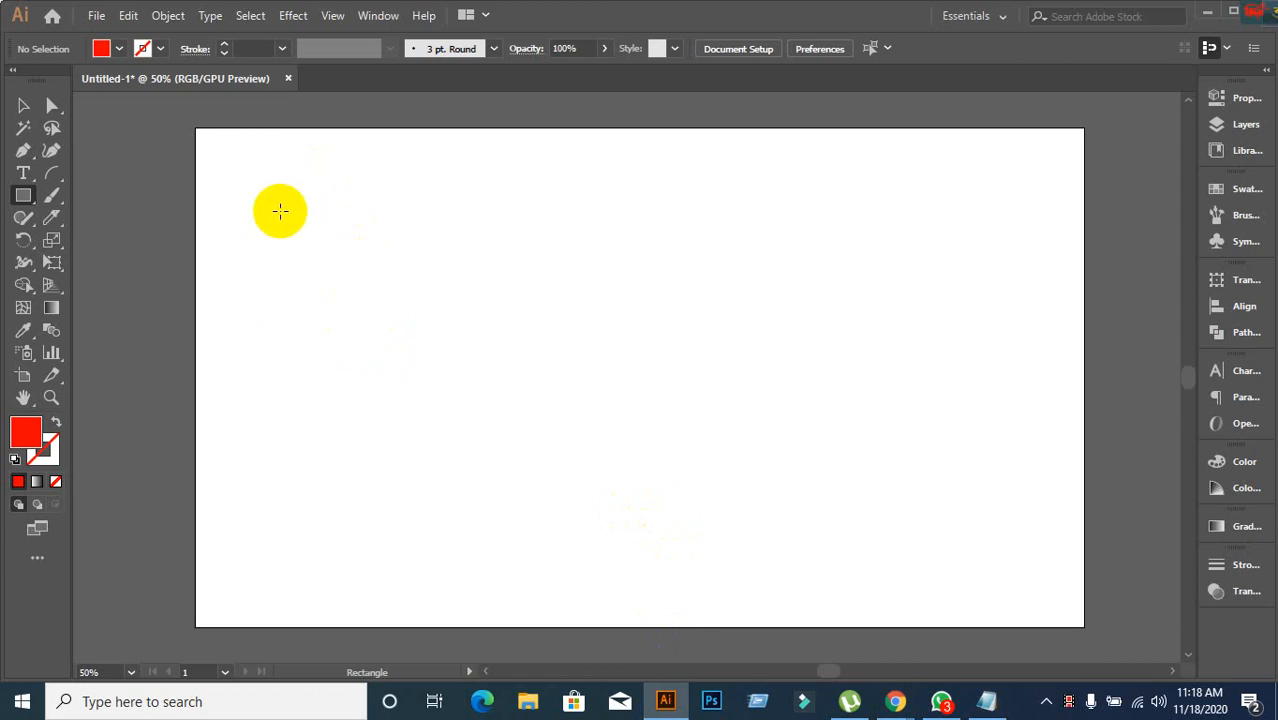
Draw a red square, move it near the artboard's upper edge and scale it down proportionally to about half size.
{"action": "left_click_drag", "start_coordinate": [281, 211], "coordinate": [460, 365]}
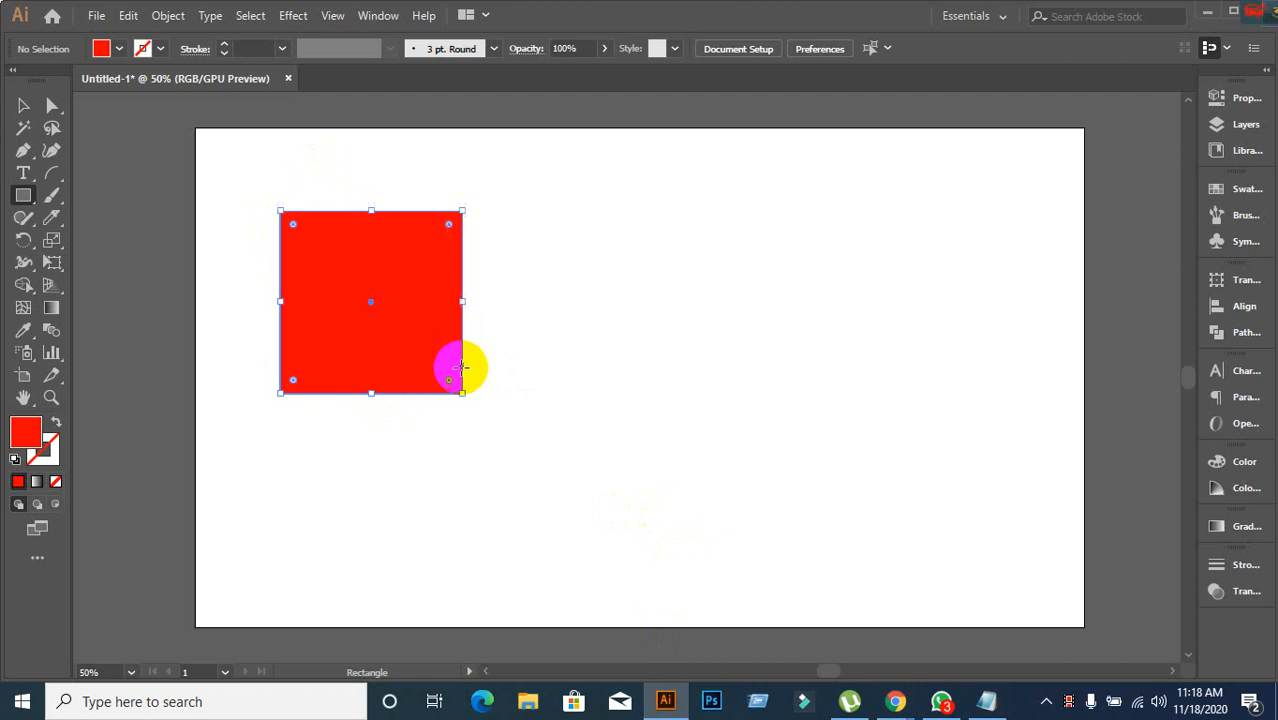
{"action": "left_click", "coordinate": [24, 105]}
{"action": "left_click_drag", "start_coordinate": [320, 314], "coordinate": [378, 247]}
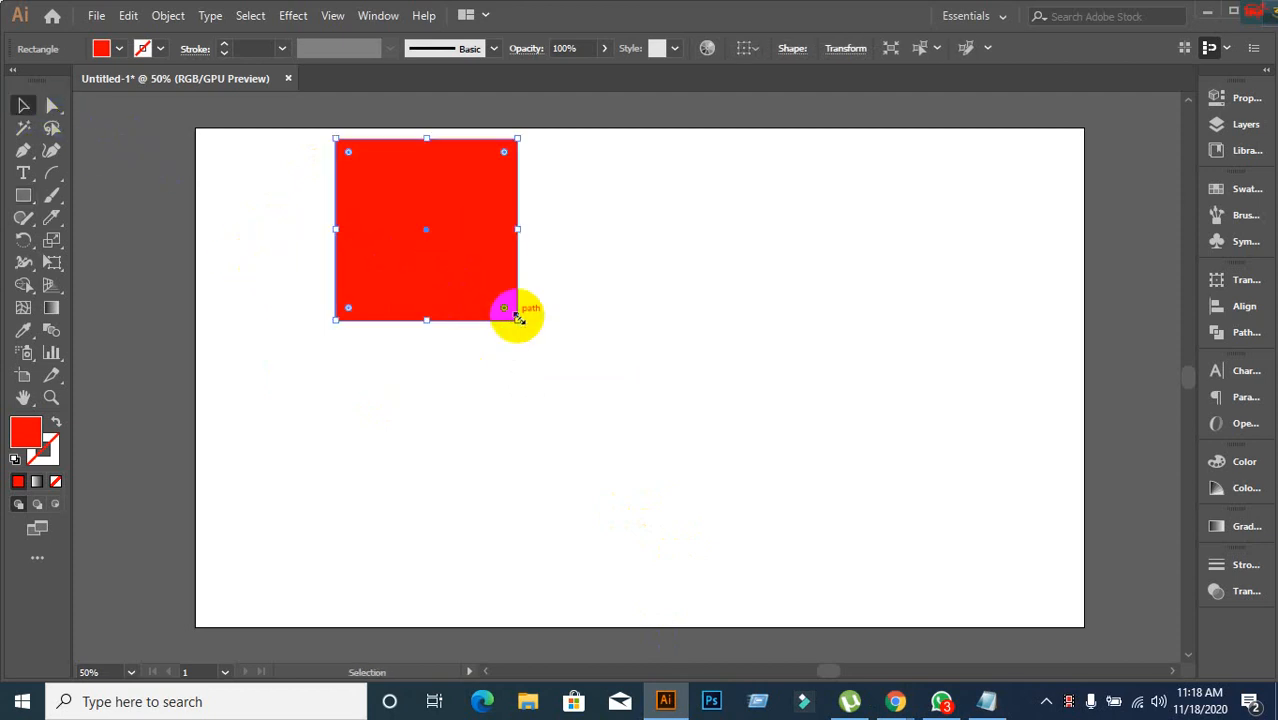
{"action": "left_click_drag", "start_coordinate": [517, 319], "coordinate": [431, 233]}
{"action": "left_click", "coordinate": [405, 200]}
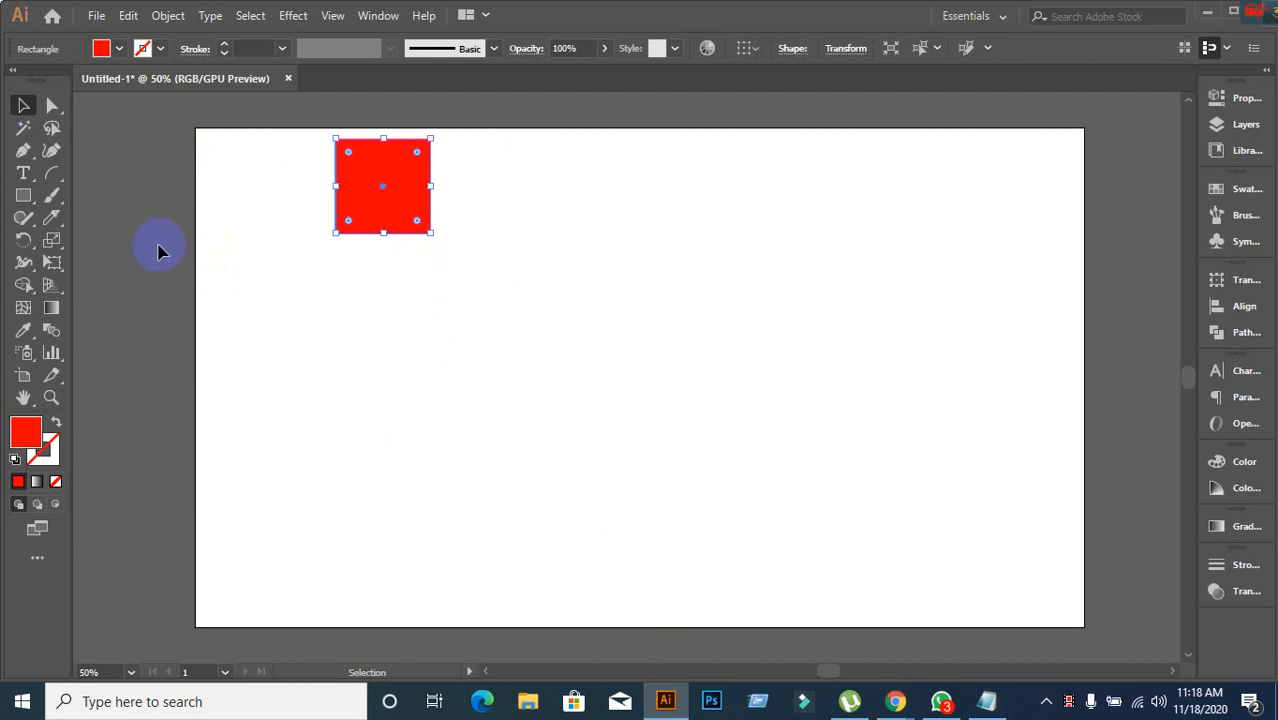
Draw a five-pointed star in the lower middle of the artboard and fill it with blue.
{"action": "left_click_drag", "start_coordinate": [18, 205], "coordinate": [94, 286]}
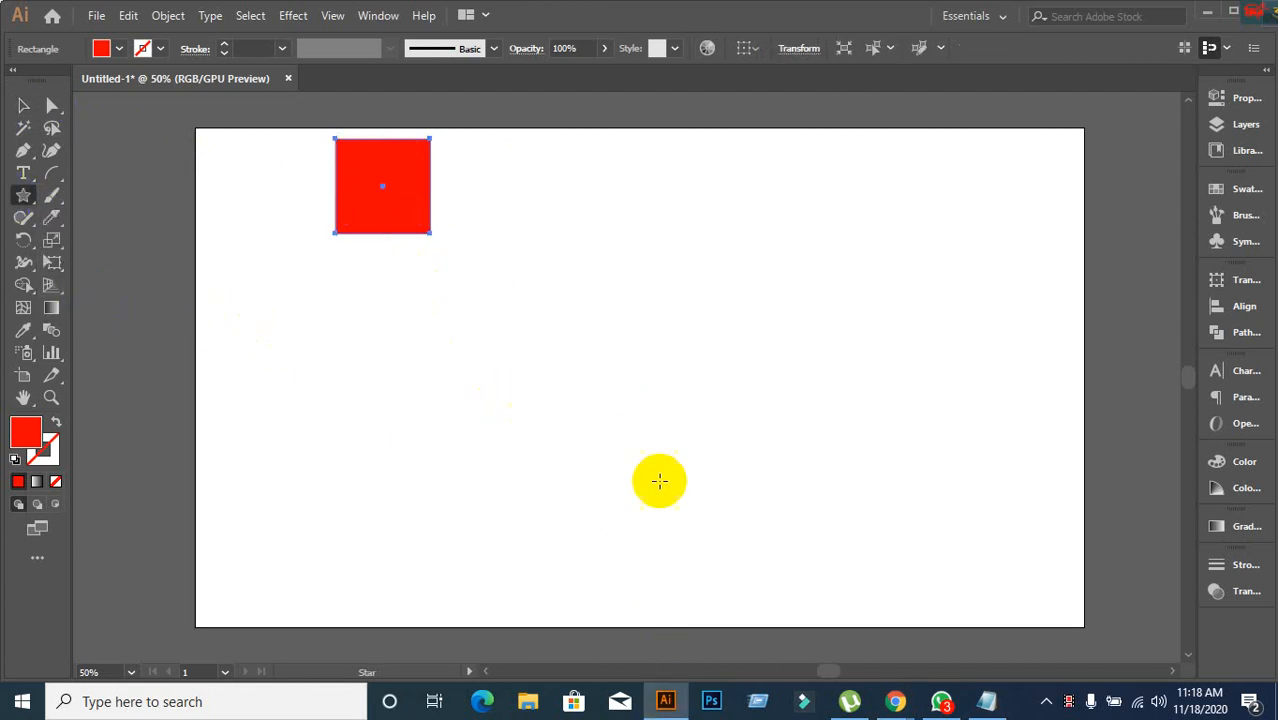
{"action": "left_click_drag", "start_coordinate": [666, 457], "coordinate": [700, 500]}
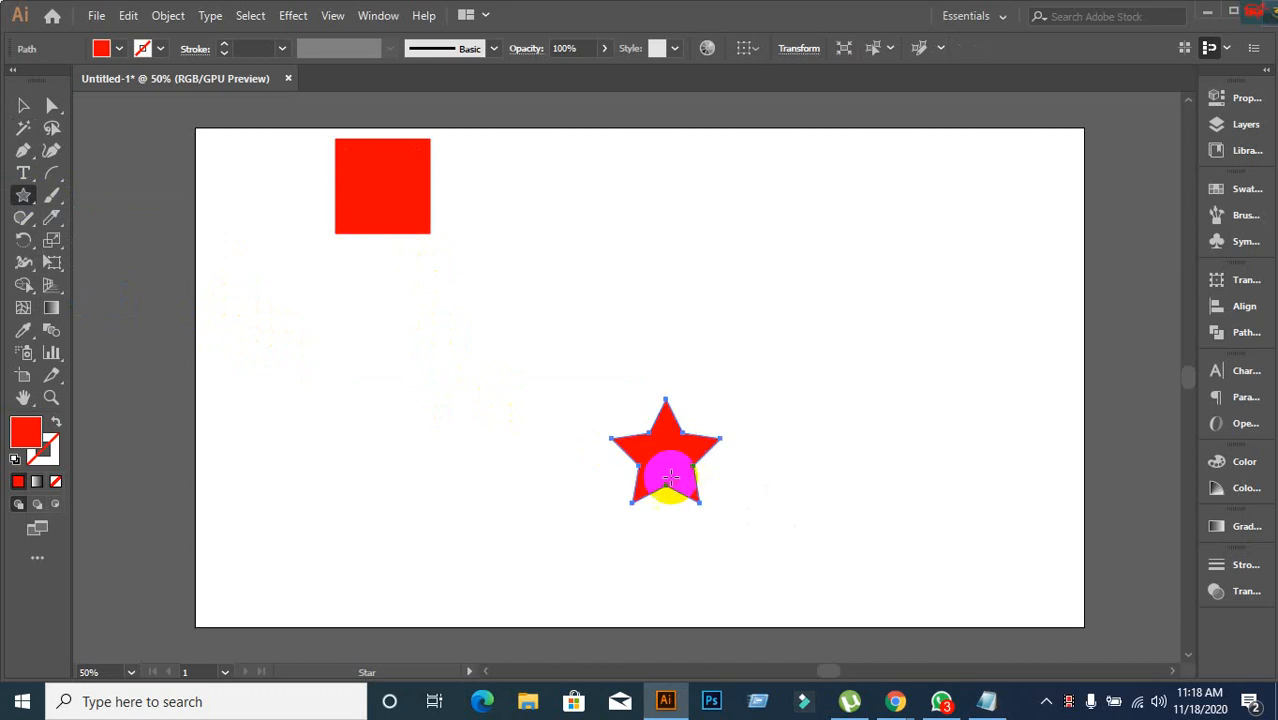
{"action": "left_click", "coordinate": [102, 49]}
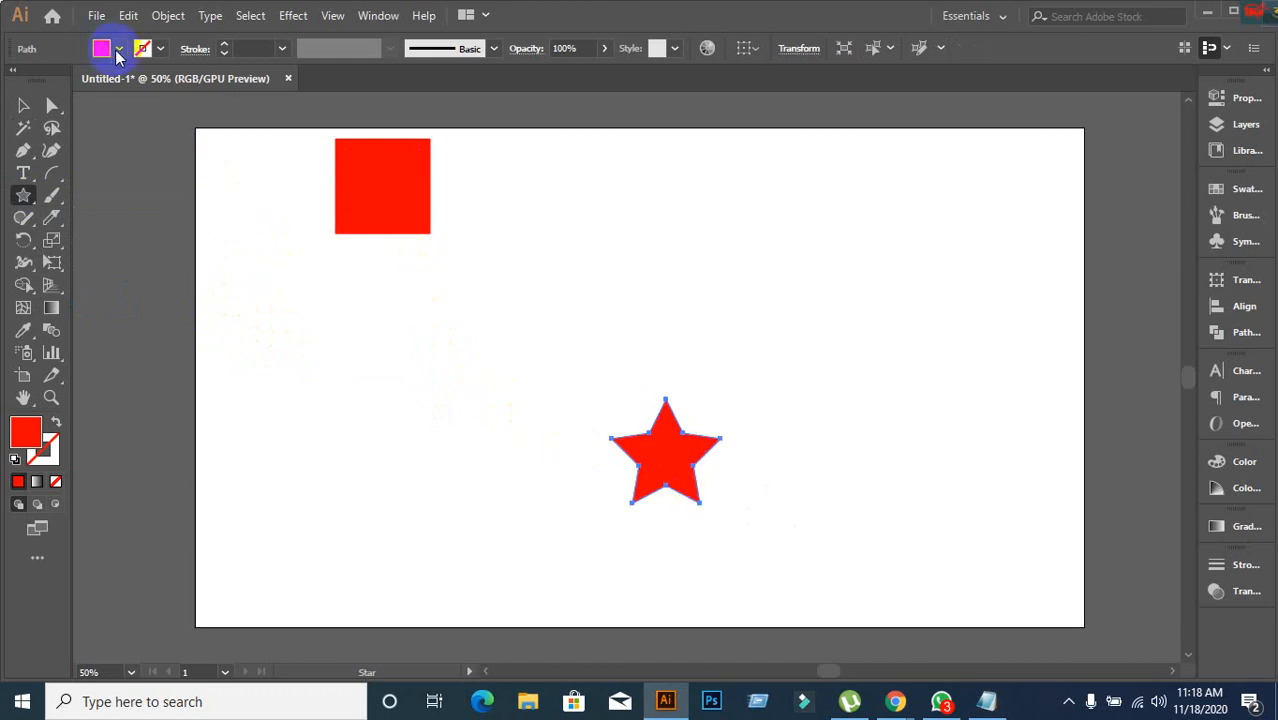
{"action": "left_click", "coordinate": [118, 50]}
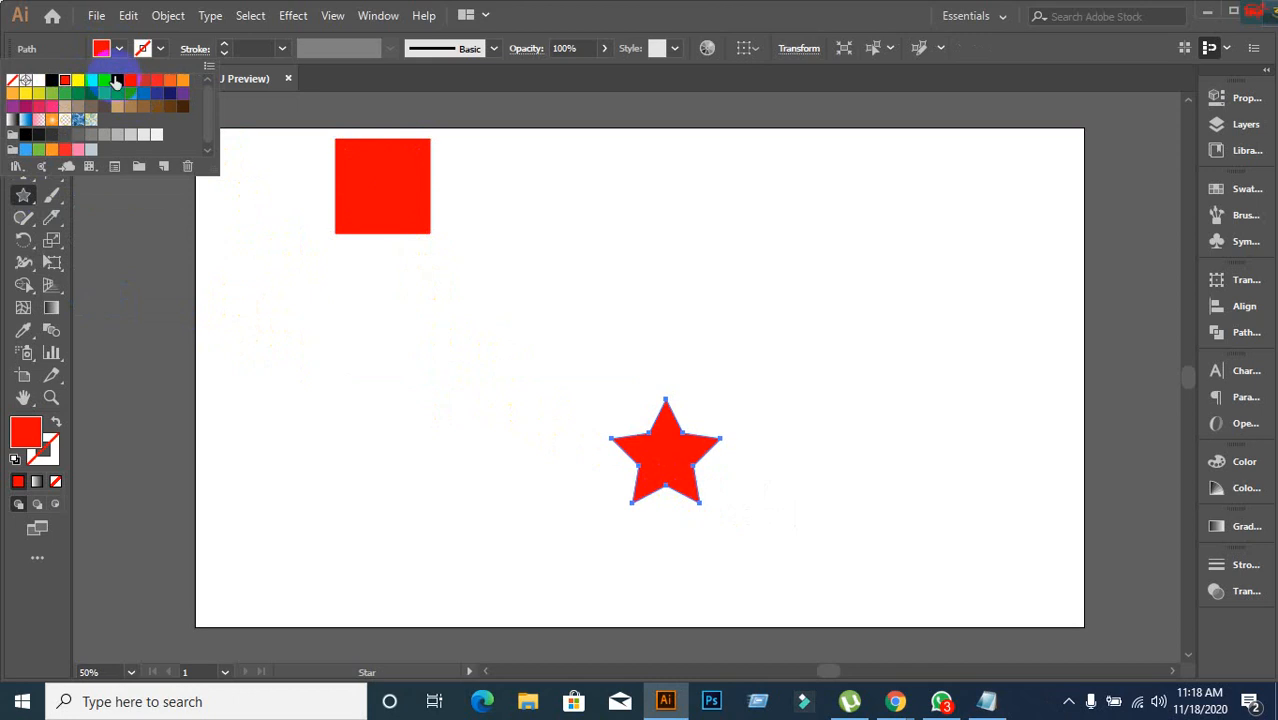
{"action": "left_click", "coordinate": [128, 95]}
{"action": "left_click", "coordinate": [544, 18]}
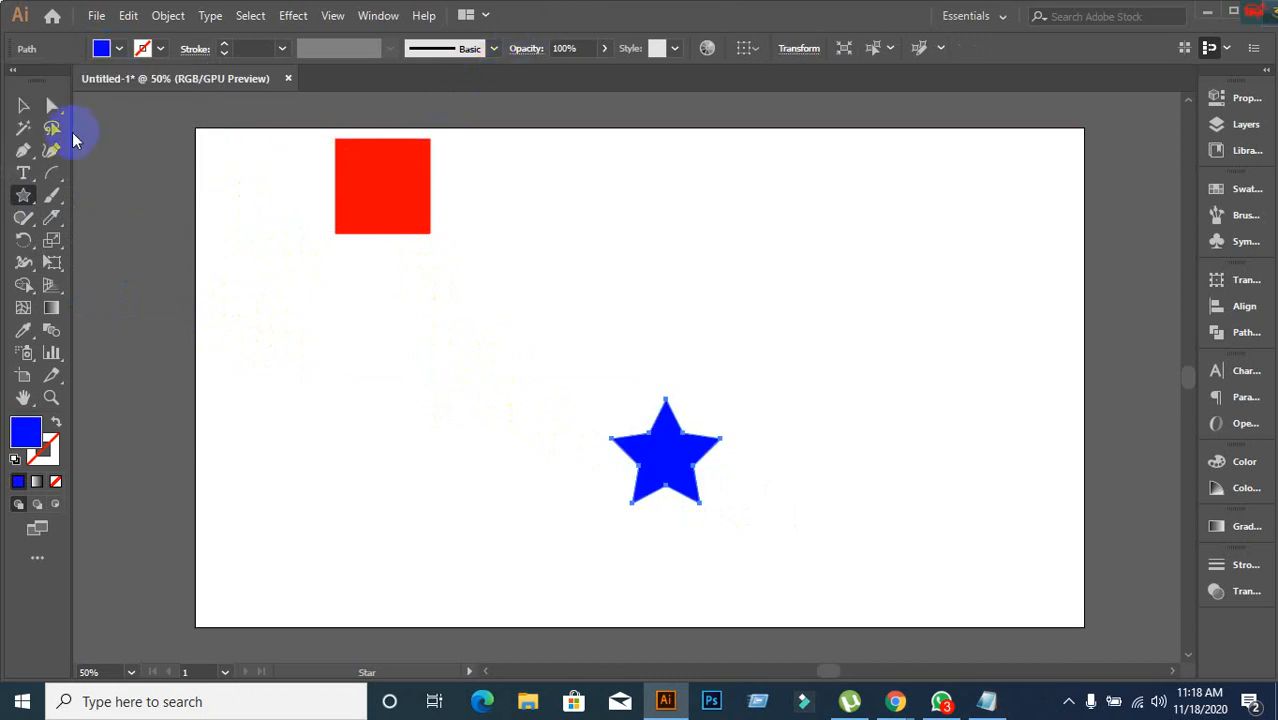
Select the red square and the blue star and blend them from the square to the star.
{"action": "left_click", "coordinate": [23, 105]}
{"action": "left_click", "coordinate": [240, 288]}
{"action": "left_click_drag", "start_coordinate": [240, 157], "coordinate": [712, 478]}
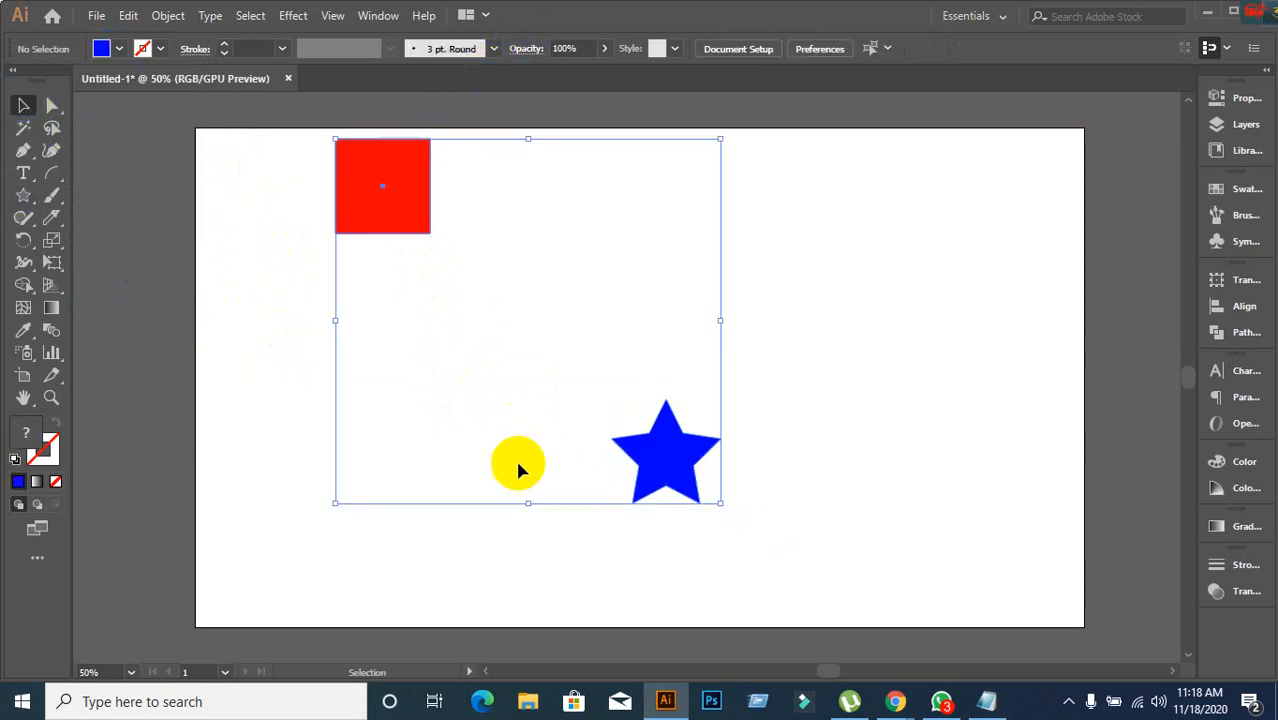
{"action": "left_click", "coordinate": [46, 338]}
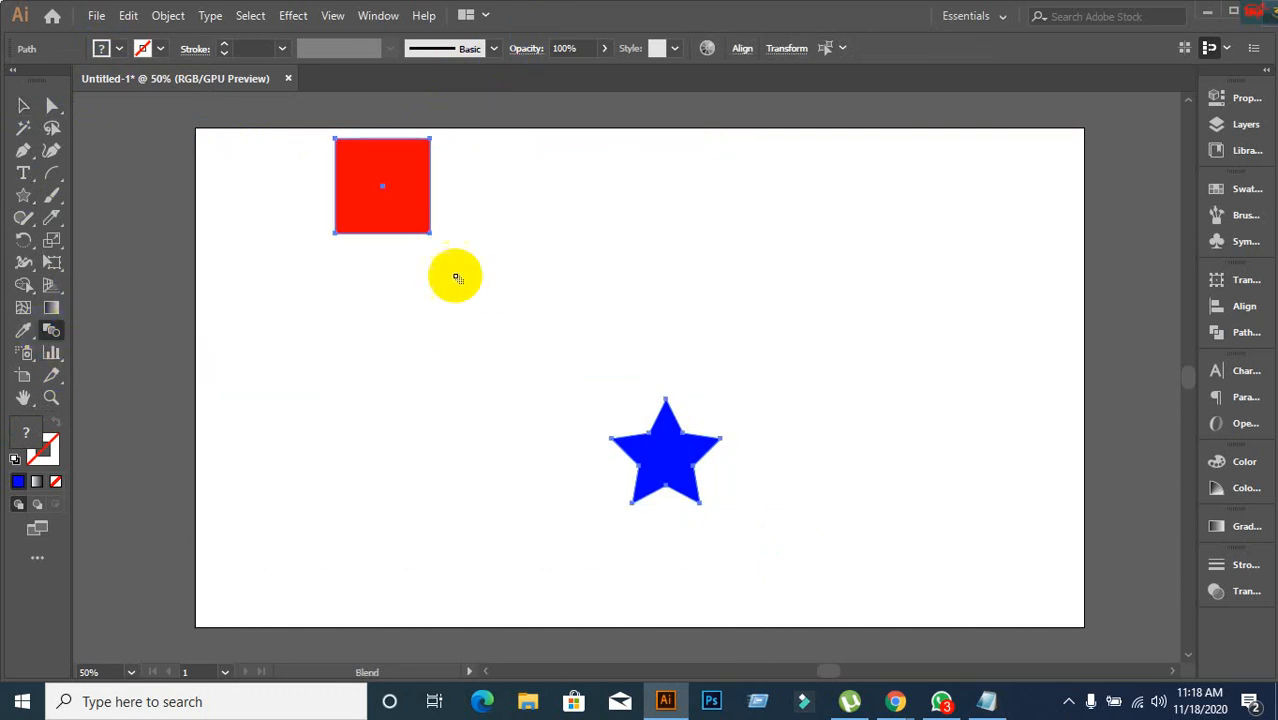
{"action": "left_click", "coordinate": [388, 196]}
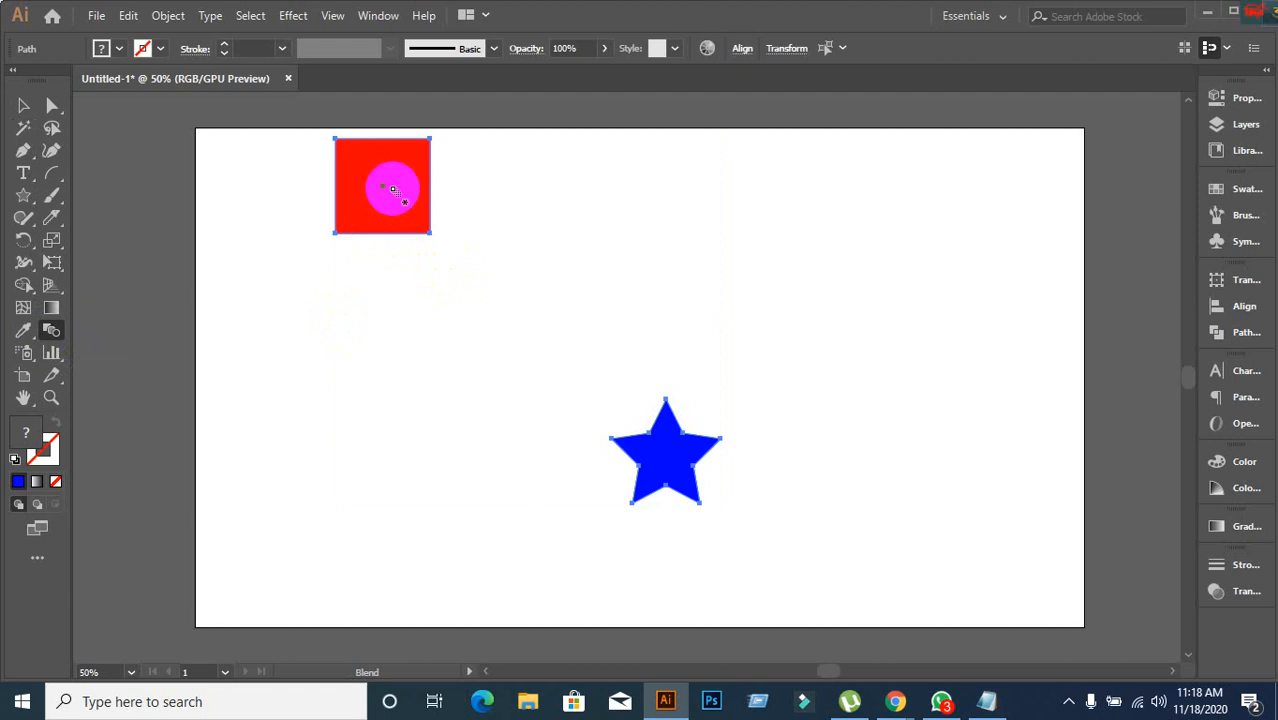
{"action": "left_click", "coordinate": [670, 465]}
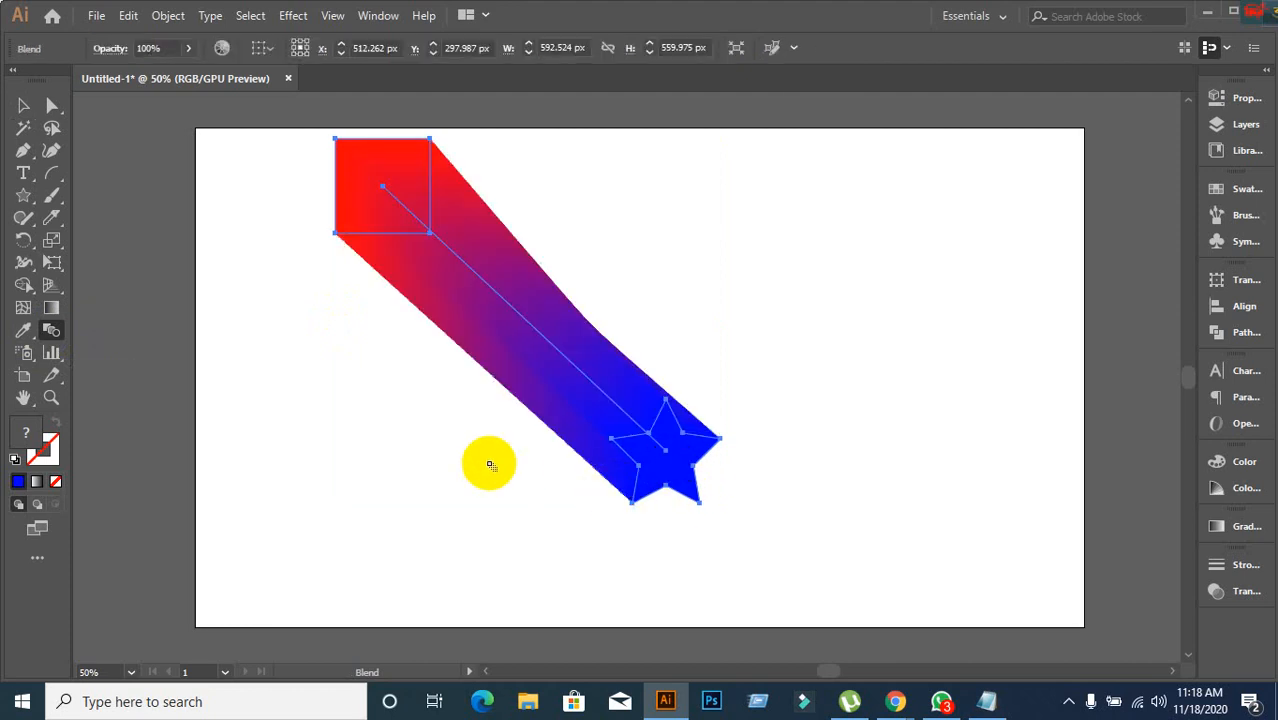
Move the square-to-star blend to the upper right of the artboard and deselect it.
{"action": "left_click", "coordinate": [22, 106]}
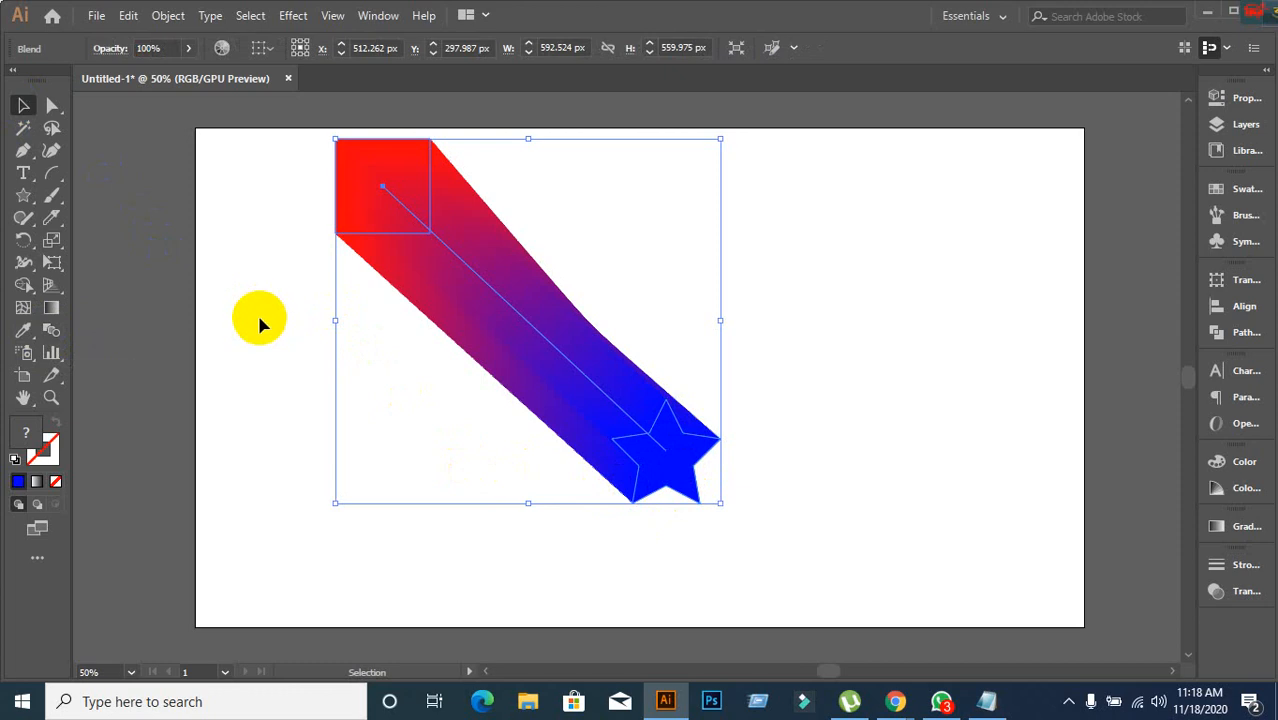
{"action": "left_click", "coordinate": [290, 316]}
{"action": "left_click", "coordinate": [530, 387]}
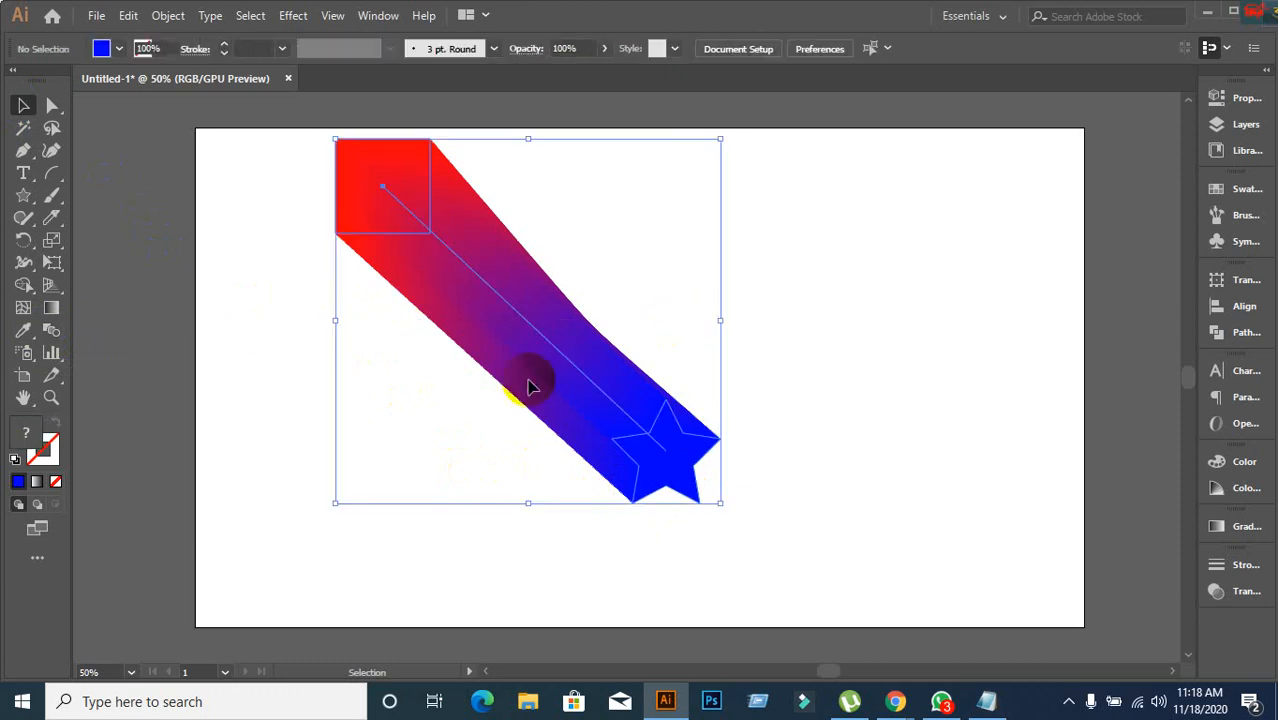
{"action": "left_click_drag", "start_coordinate": [542, 344], "coordinate": [821, 298]}
{"action": "left_click", "coordinate": [345, 356]}
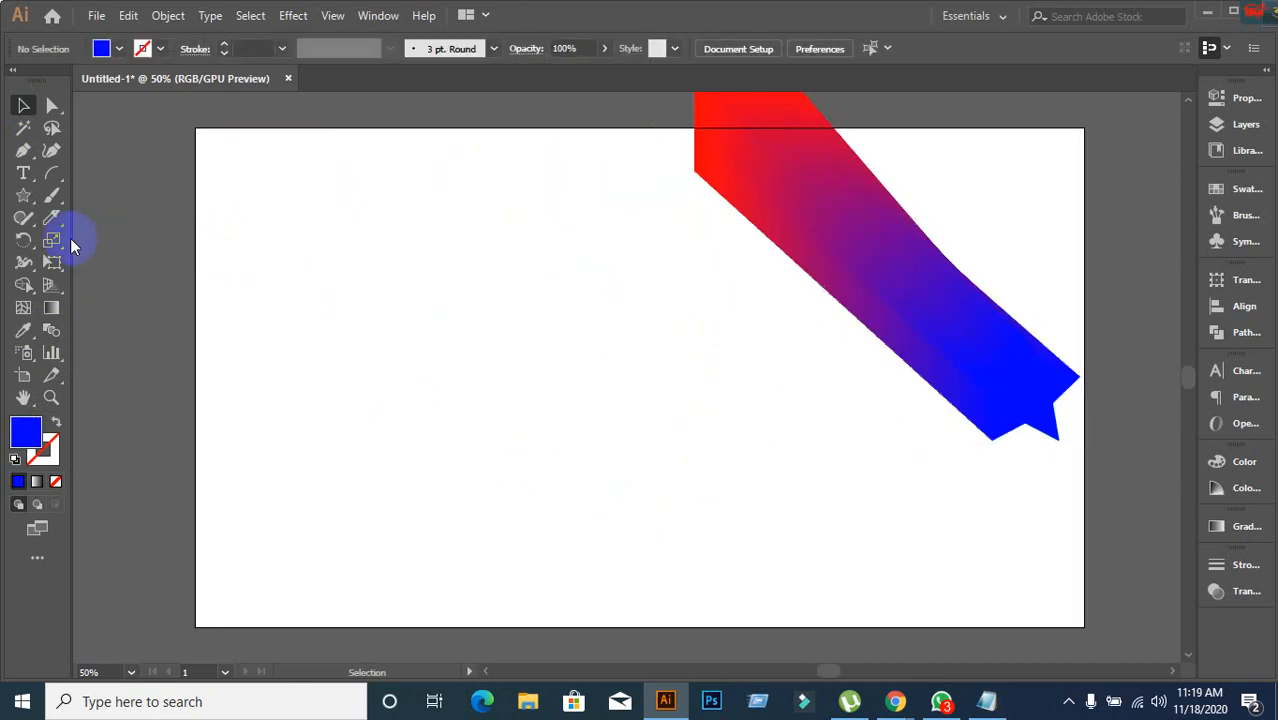
Draw a square in the artboard's upper left and swap its fill and stroke to leave only a blue outline.
{"action": "left_click_drag", "start_coordinate": [15, 200], "coordinate": [91, 197]}
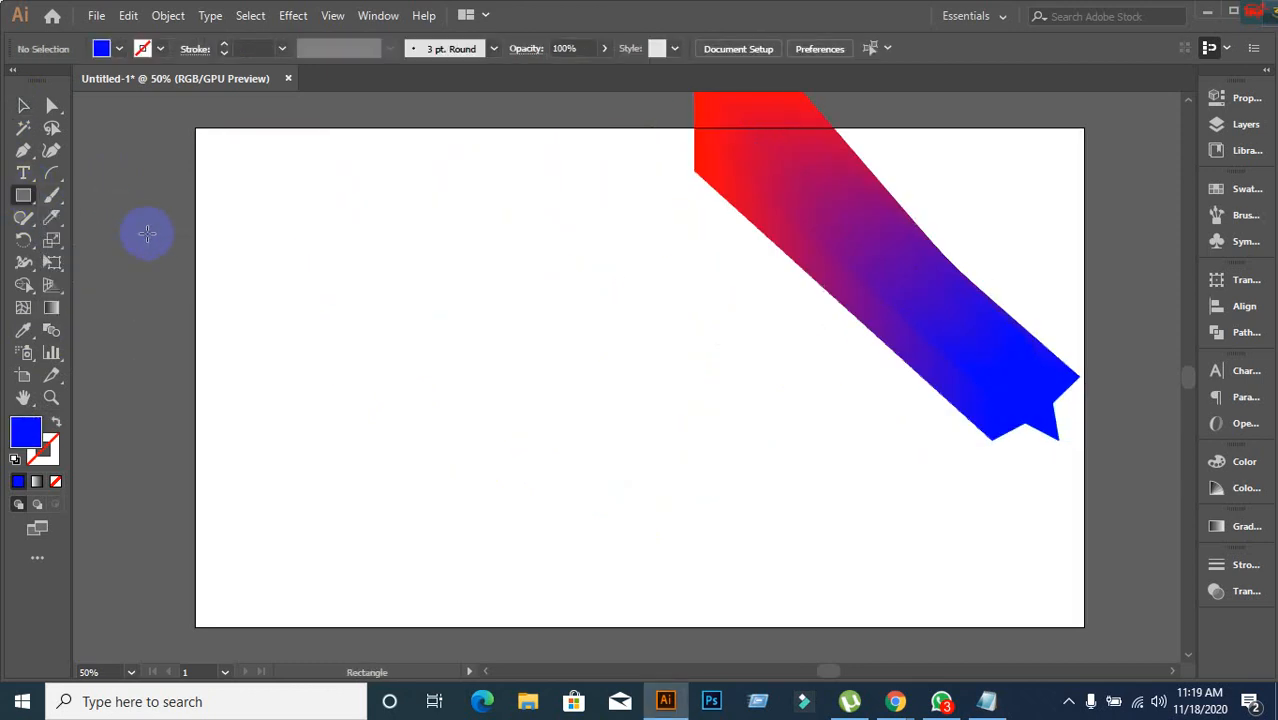
{"action": "left_click_drag", "start_coordinate": [264, 167], "coordinate": [394, 283]}
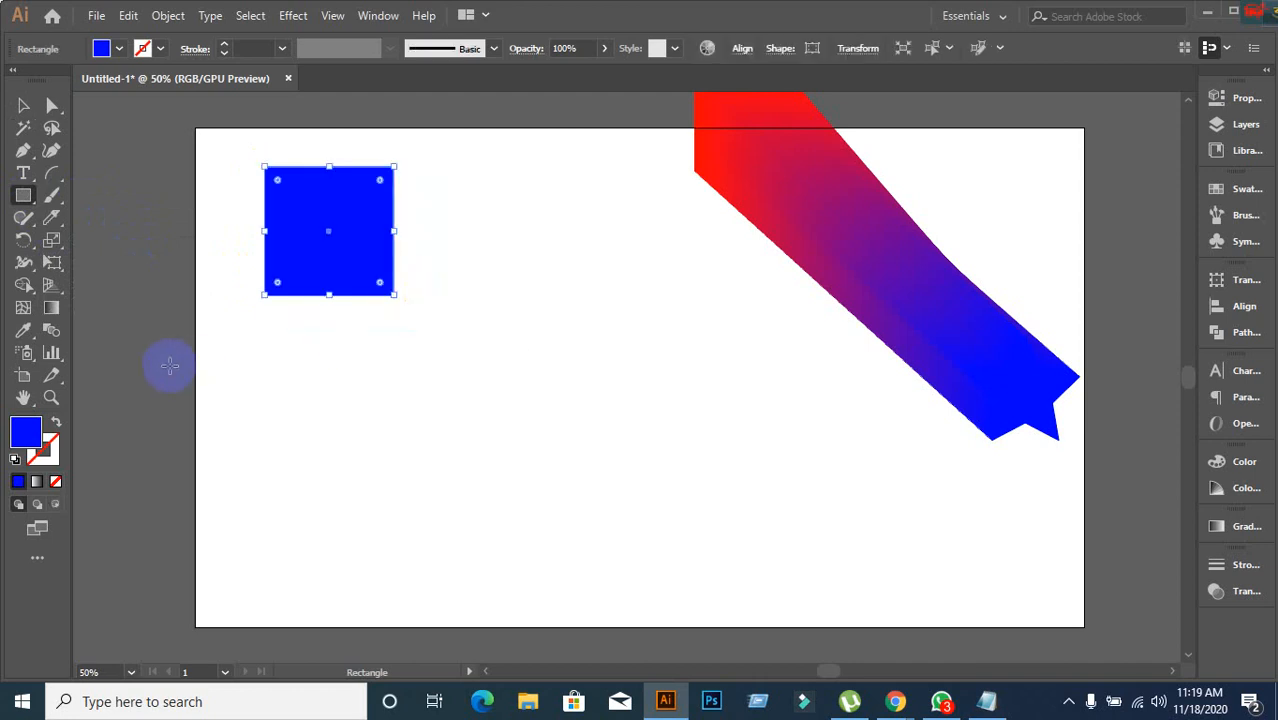
{"action": "left_click", "coordinate": [58, 424]}
{"action": "left_click", "coordinate": [57, 455]}
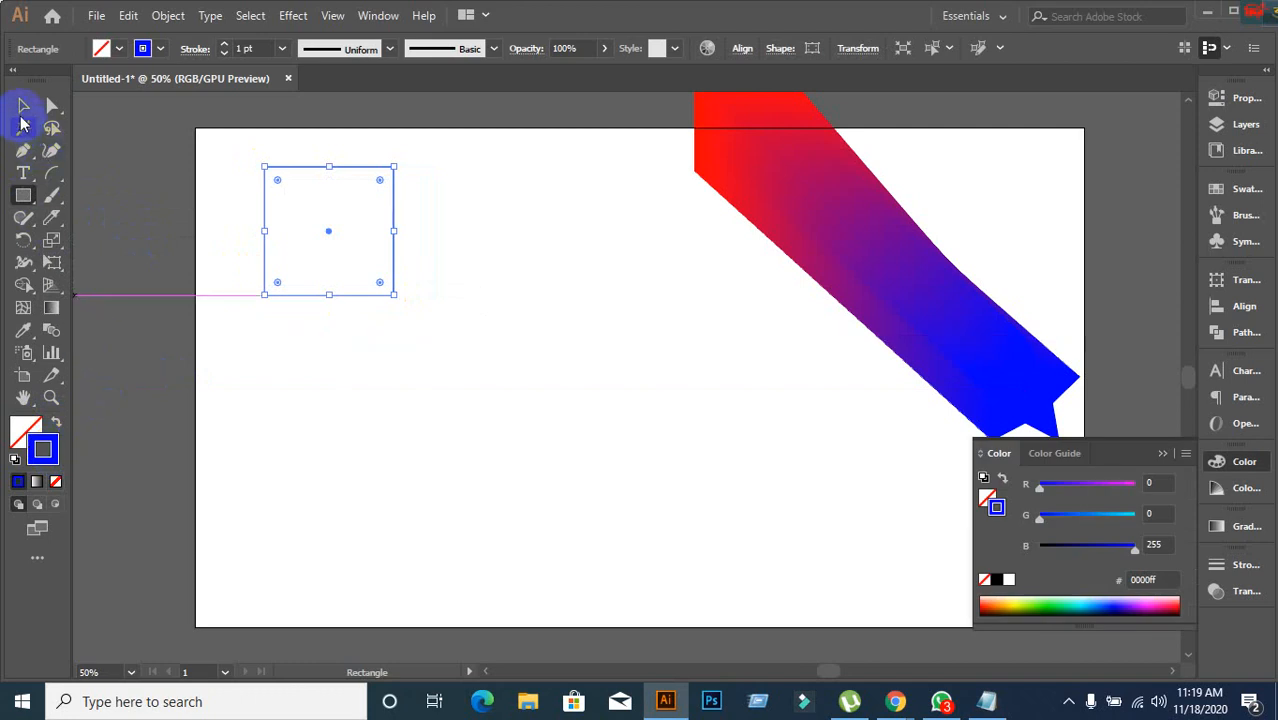
Copy the outlined square to the lower middle of the artboard and set the copy's stroke to red.
{"action": "left_click", "coordinate": [24, 106]}
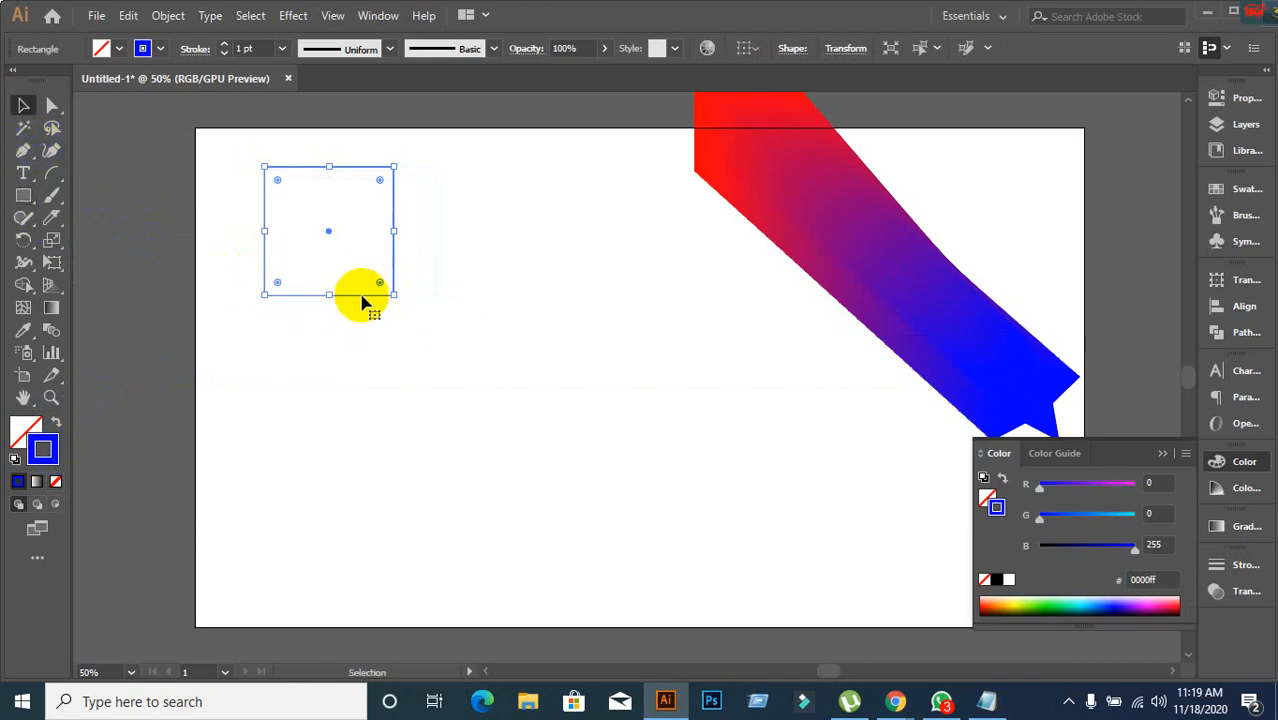
{"action": "left_click_drag", "start_coordinate": [358, 297], "coordinate": [676, 588]}
{"action": "left_click", "coordinate": [392, 363]}
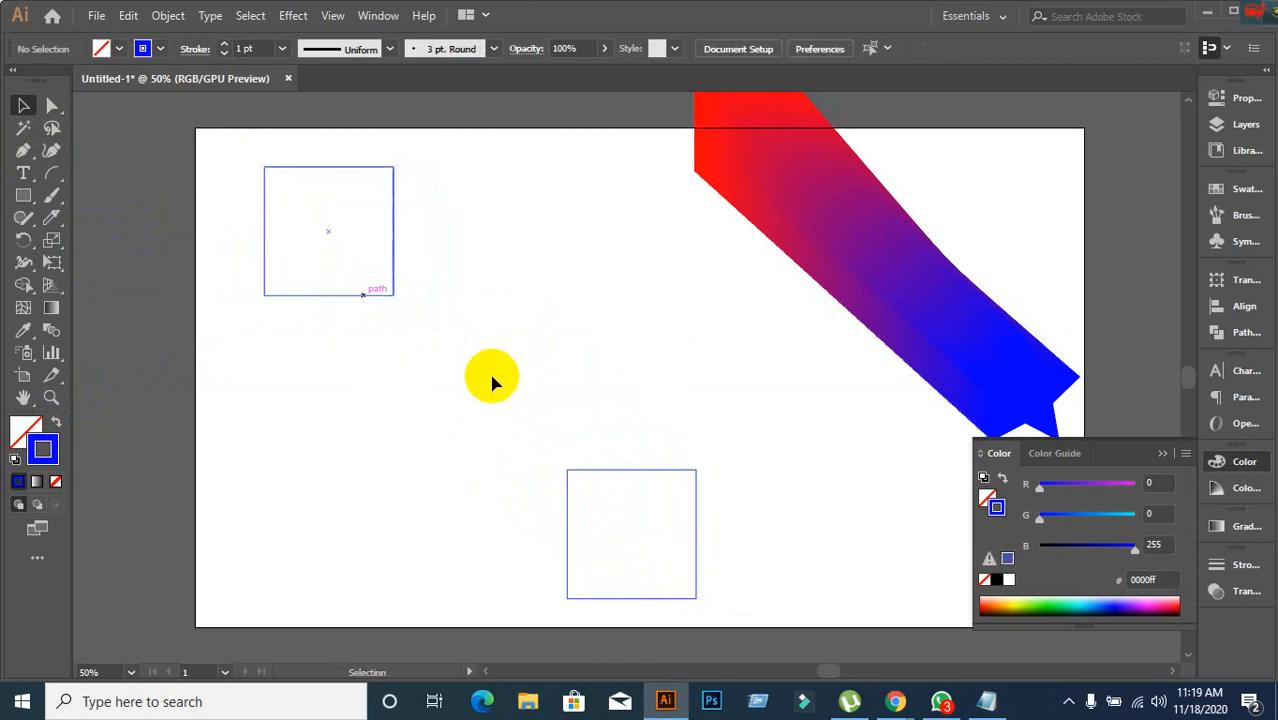
{"action": "left_click", "coordinate": [627, 471]}
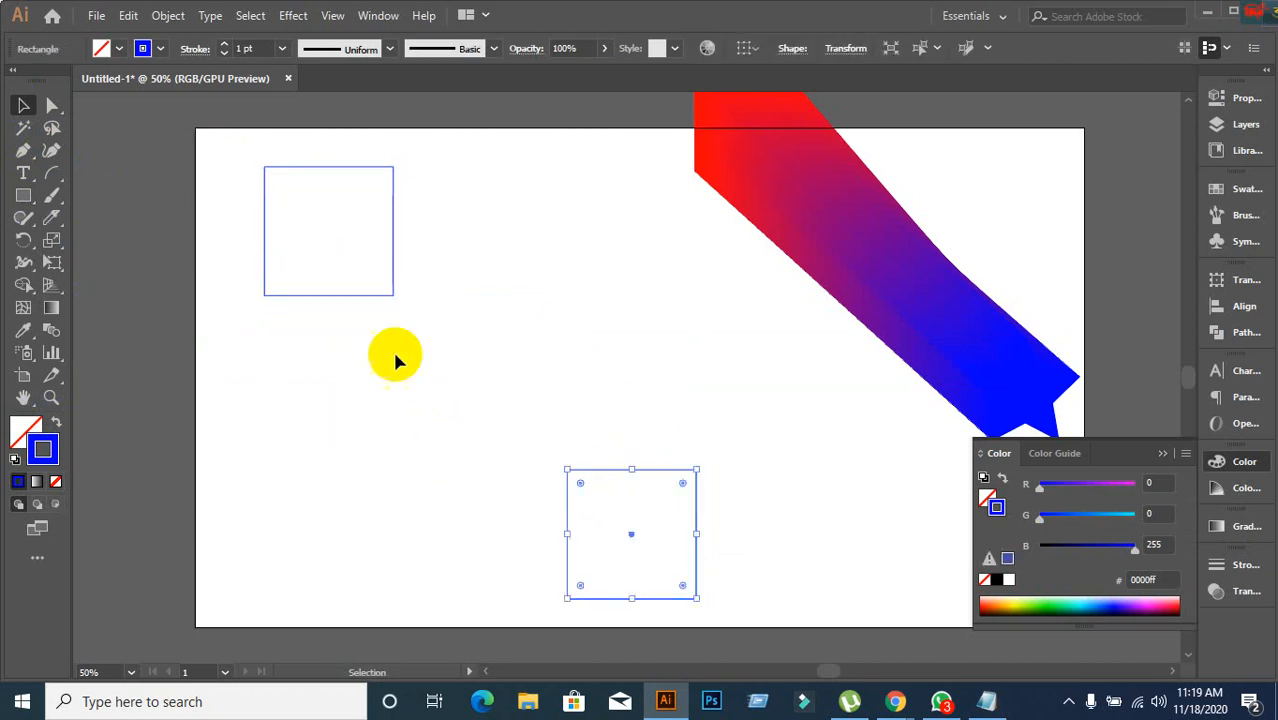
{"action": "left_click", "coordinate": [161, 49]}
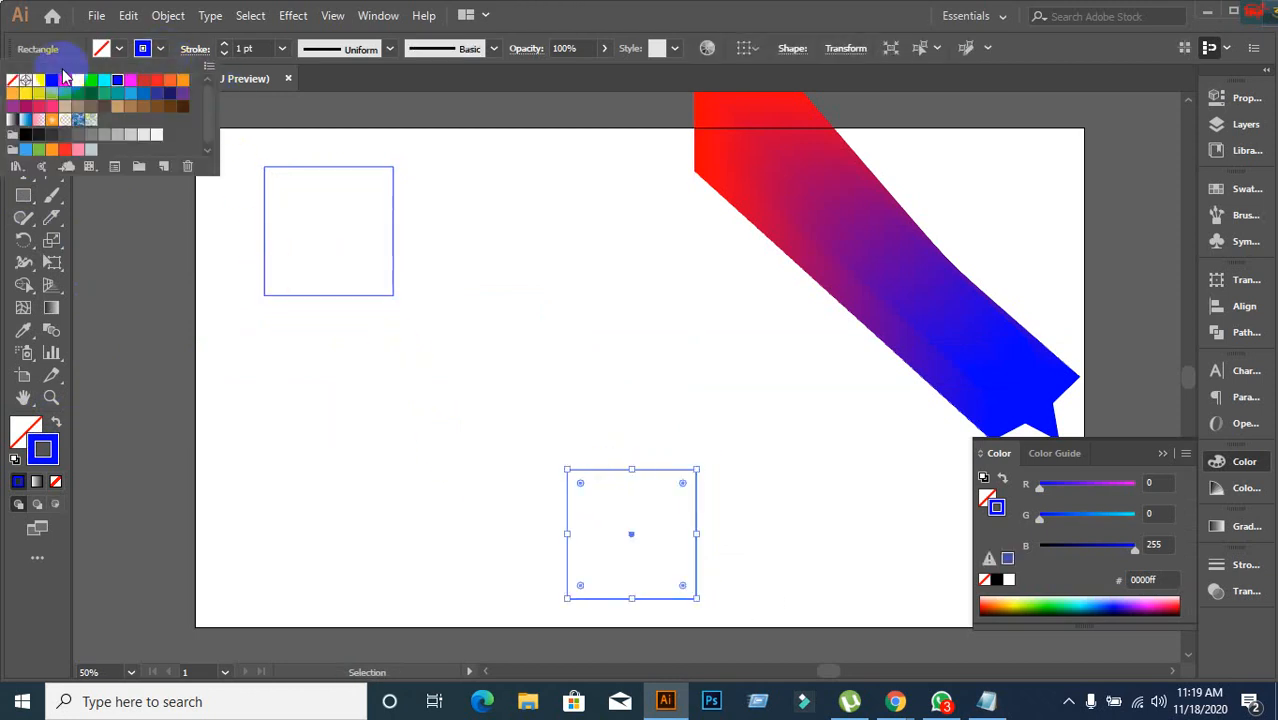
{"action": "left_click", "coordinate": [63, 80]}
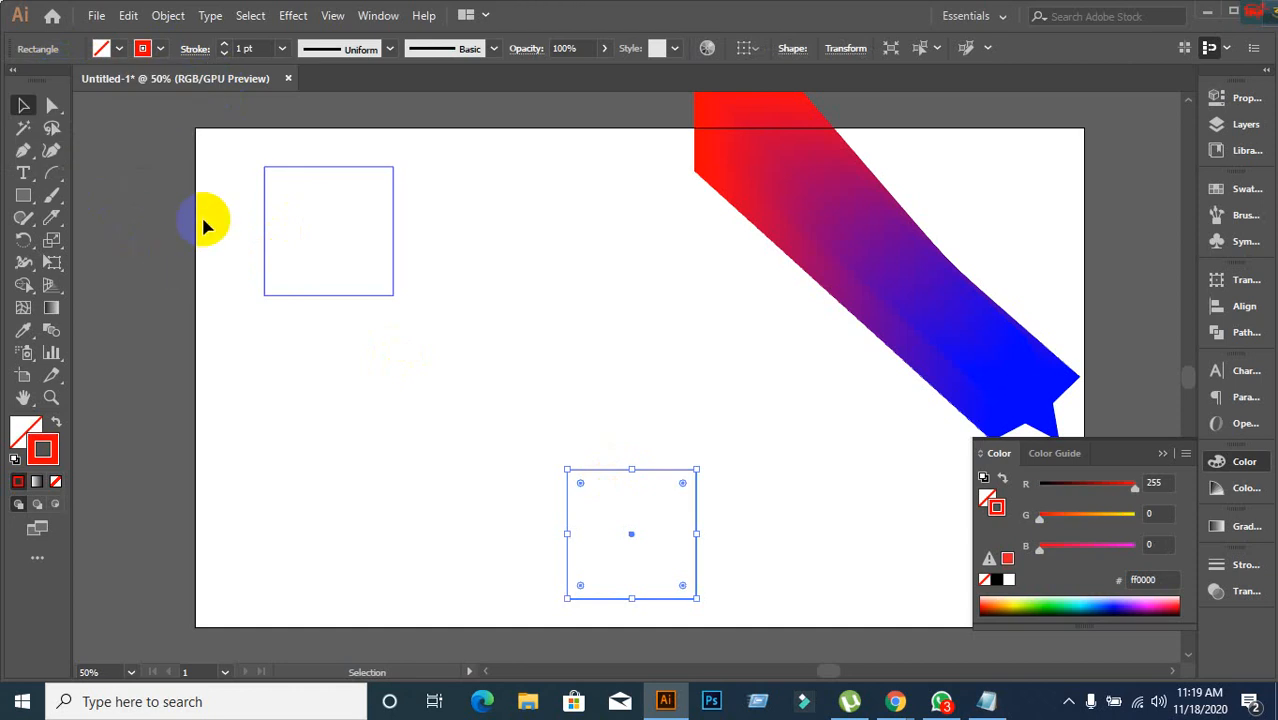
Select both outlined squares and blend them from the blue one to the red one.
{"action": "left_click_drag", "start_coordinate": [203, 226], "coordinate": [593, 540]}
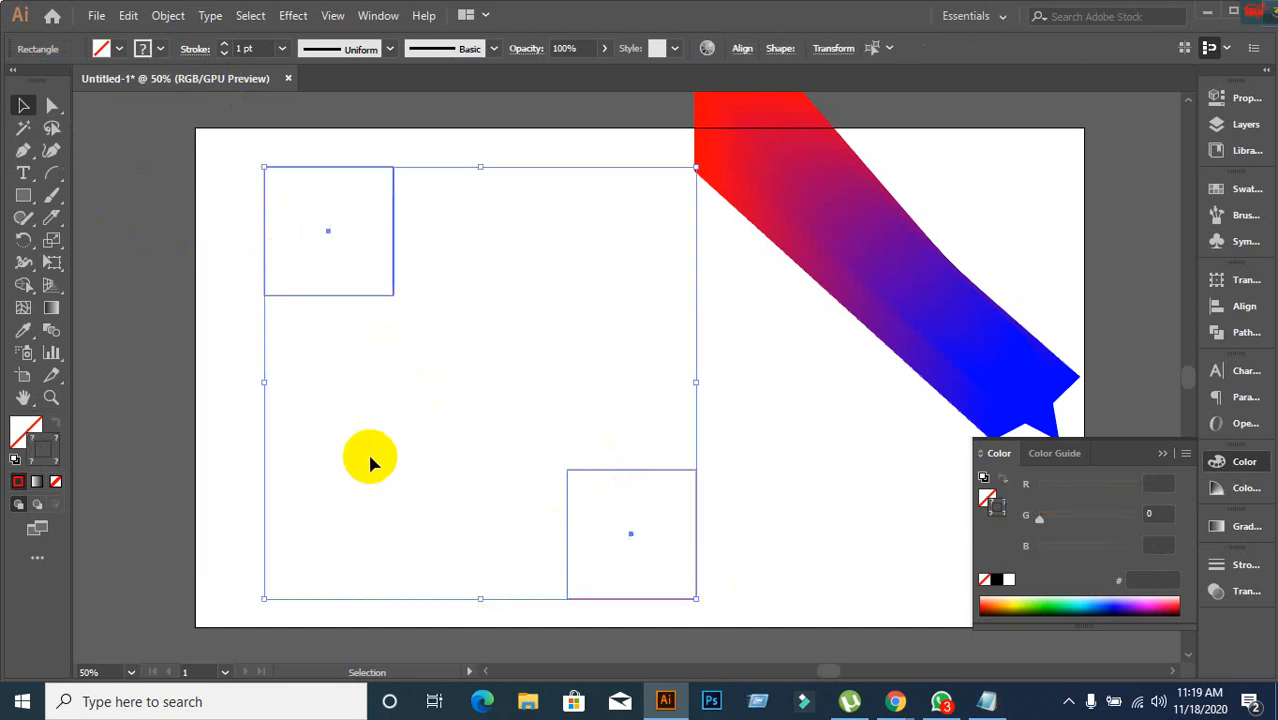
{"action": "left_click", "coordinate": [51, 330]}
{"action": "left_click", "coordinate": [328, 232]}
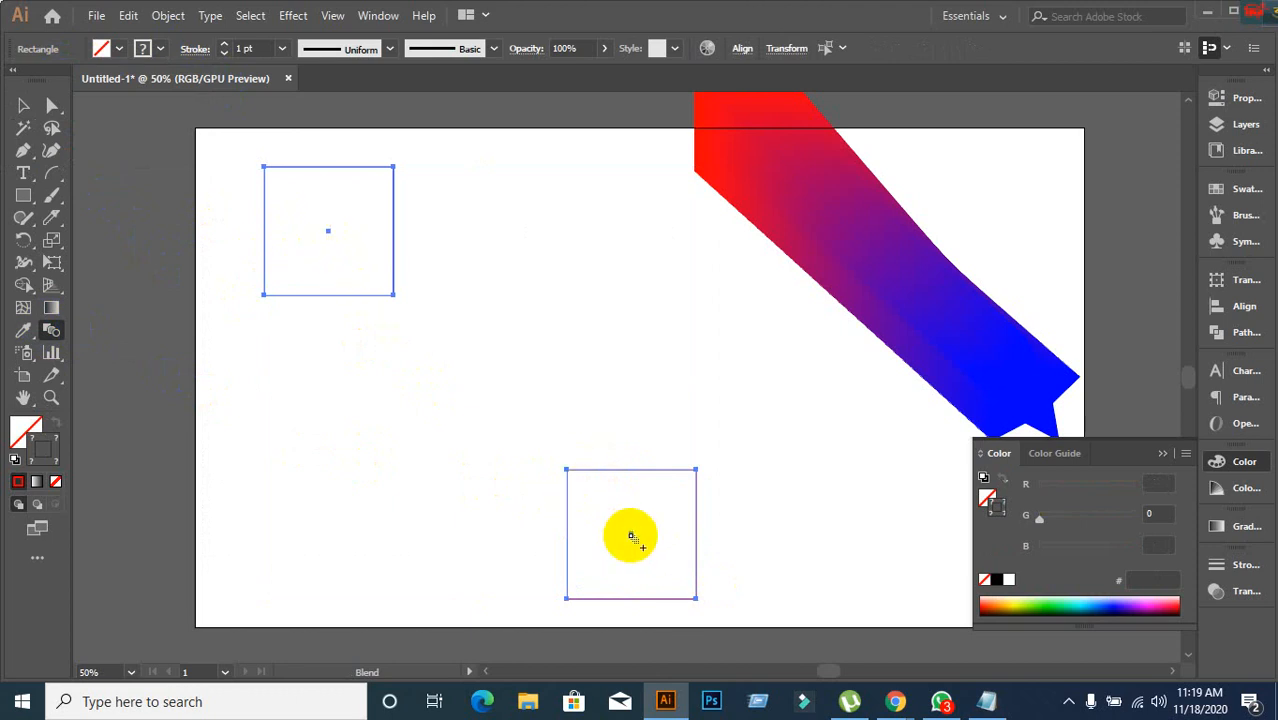
{"action": "left_click", "coordinate": [631, 537]}
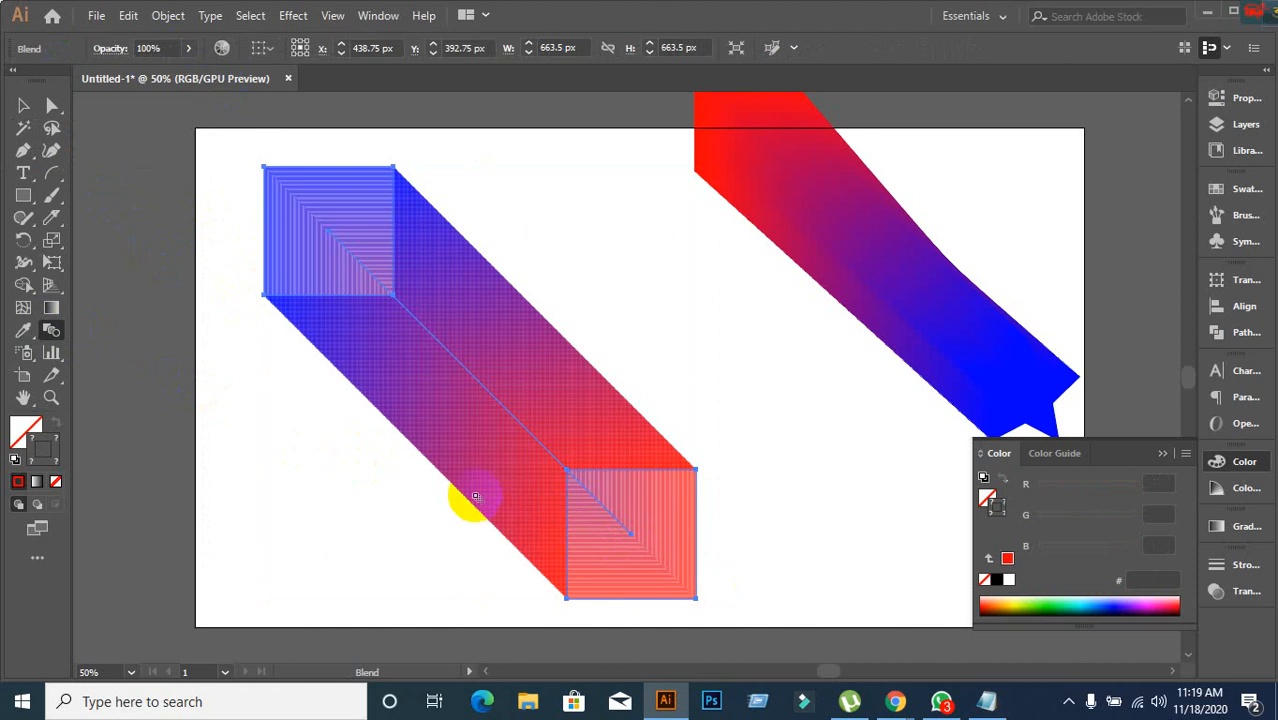
Open the Blend Options for the outlined-square blend, enable the preview and set the spacing to Specified Steps.
{"action": "double_click", "coordinate": [51, 330]}
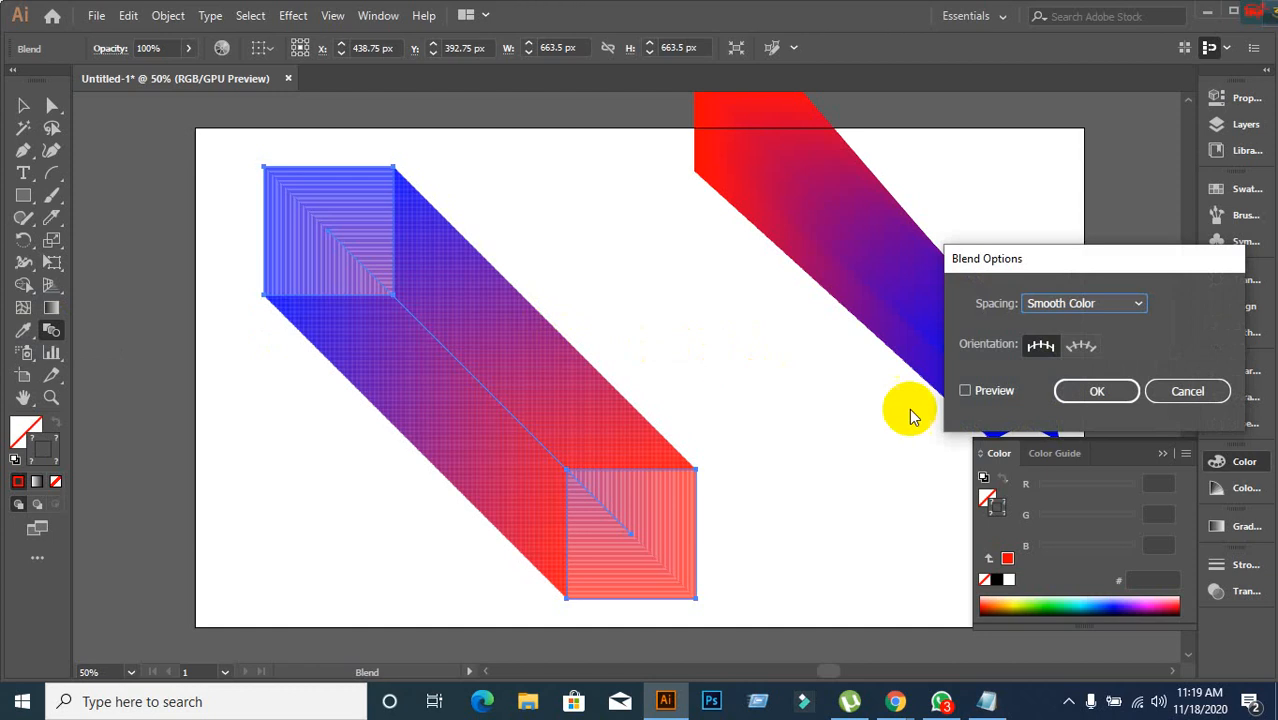
{"action": "left_click", "coordinate": [965, 391]}
{"action": "left_click", "coordinate": [1124, 310]}
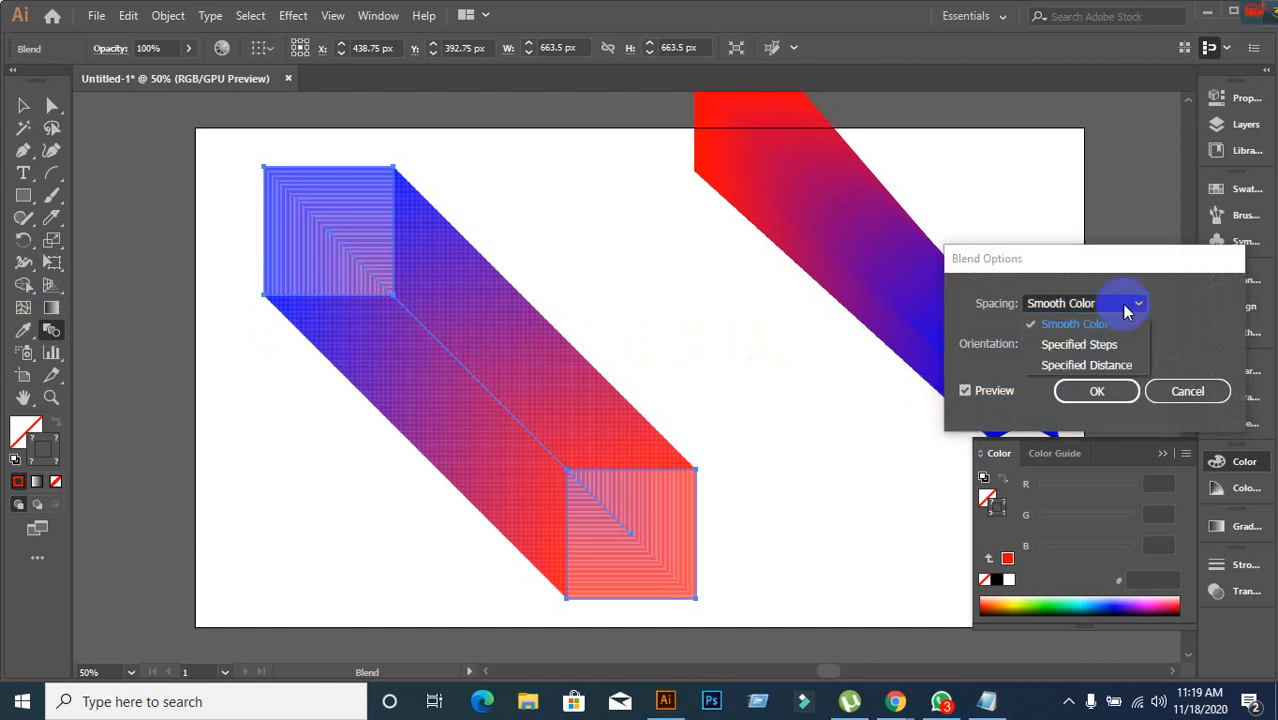
{"action": "left_click", "coordinate": [1095, 342]}
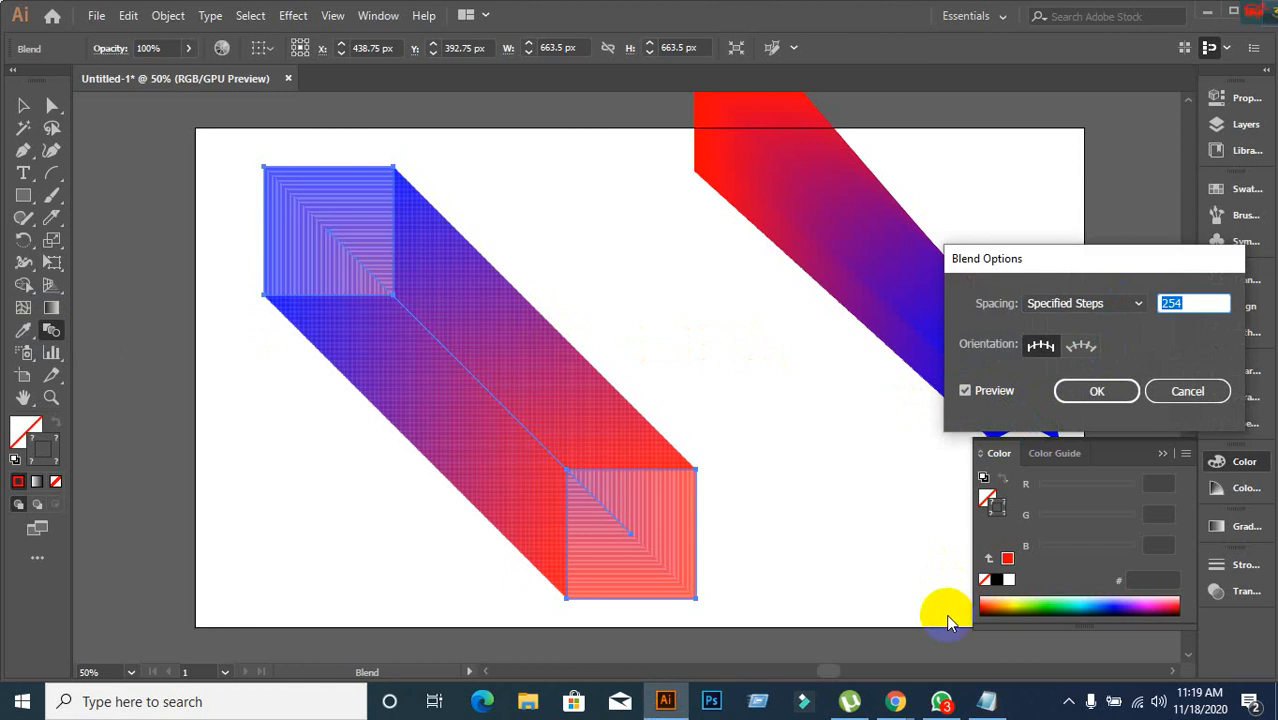
Switch to the Google Meet call in Chrome, admit the waiting participant and return to Illustrator.
{"action": "left_click", "coordinate": [895, 701]}
{"action": "left_click", "coordinate": [855, 660]}
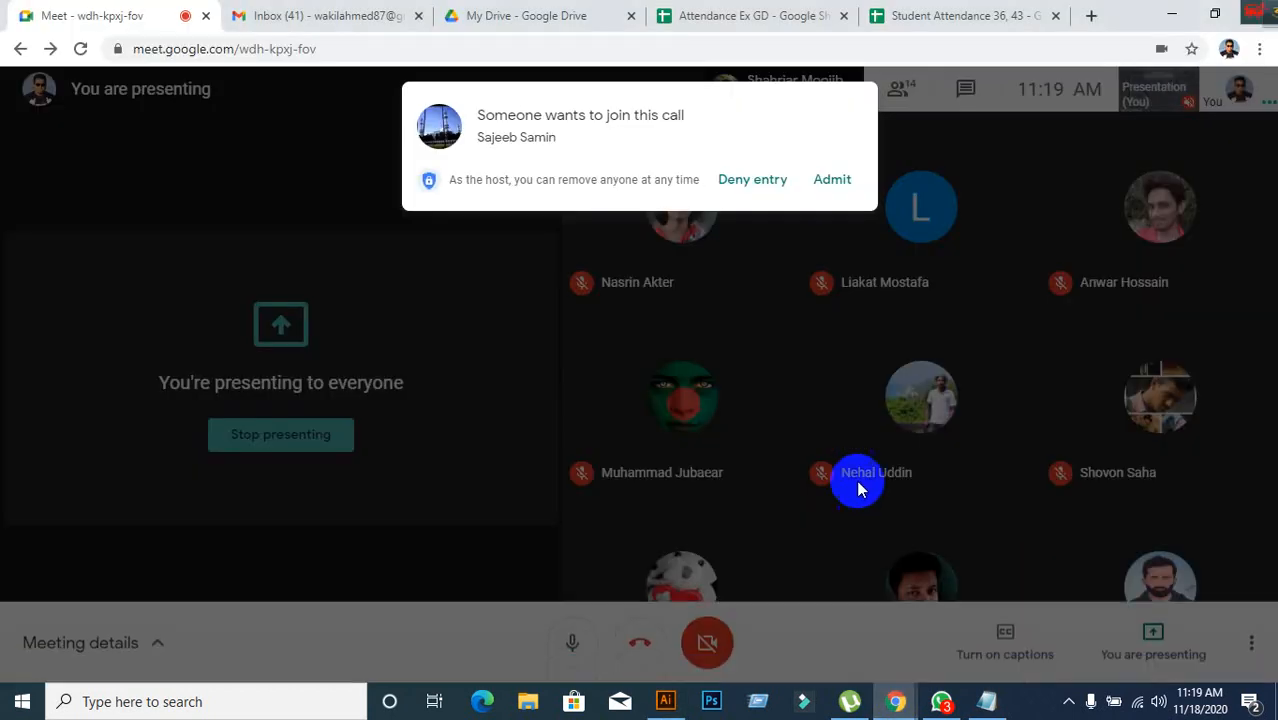
{"action": "left_click", "coordinate": [831, 180]}
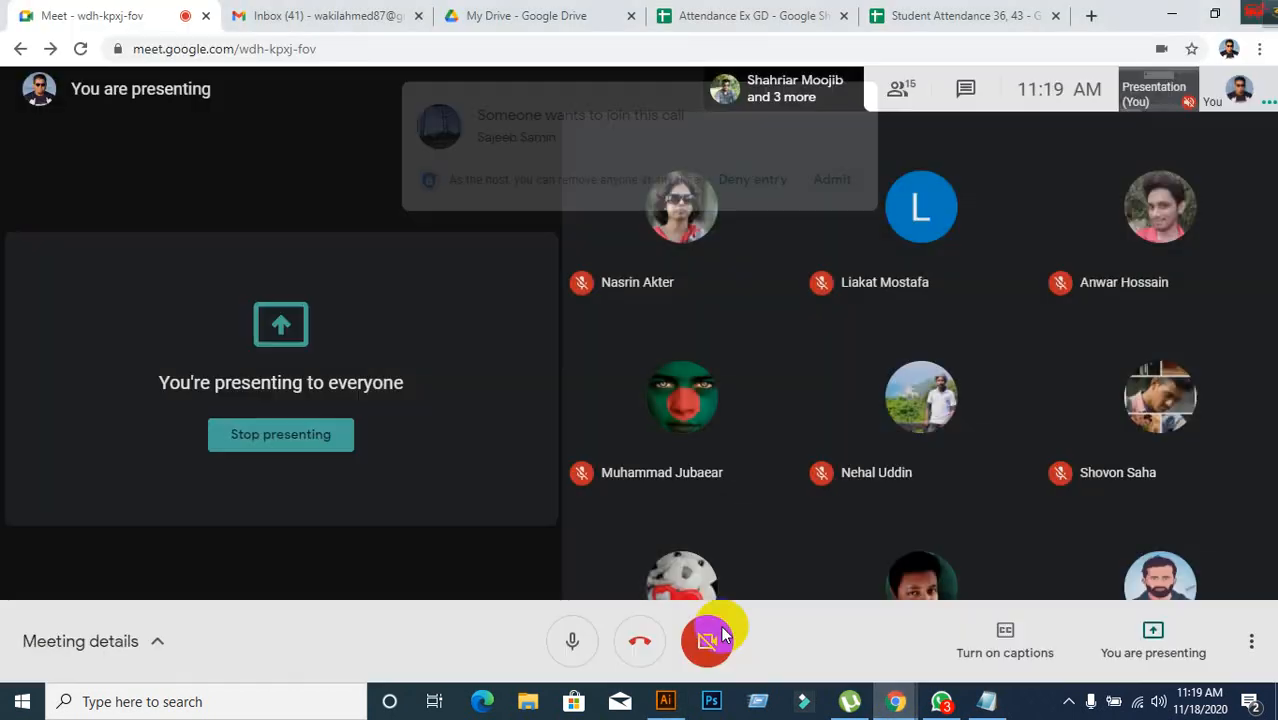
{"action": "left_click", "coordinate": [665, 701]}
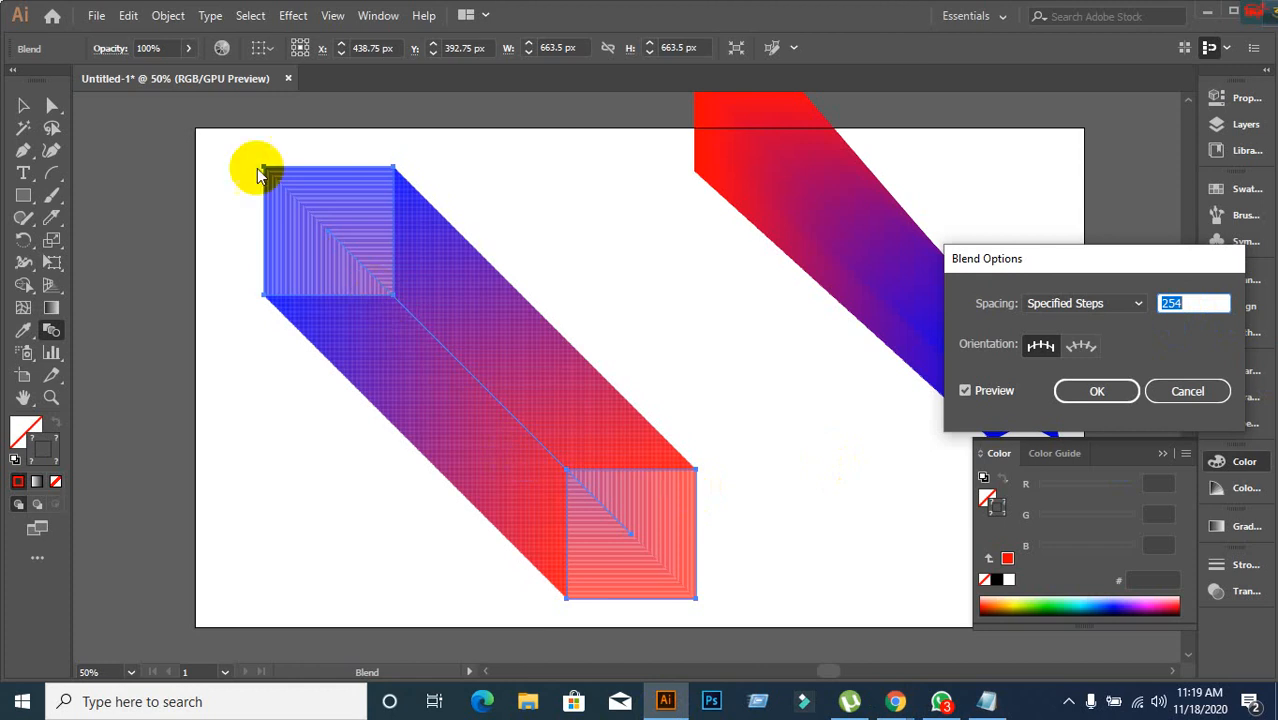
Set the outlined-square blend's specified steps to 101 and move the blend beyond the artboard's upper right corner.
{"action": "left_click", "coordinate": [1217, 293]}
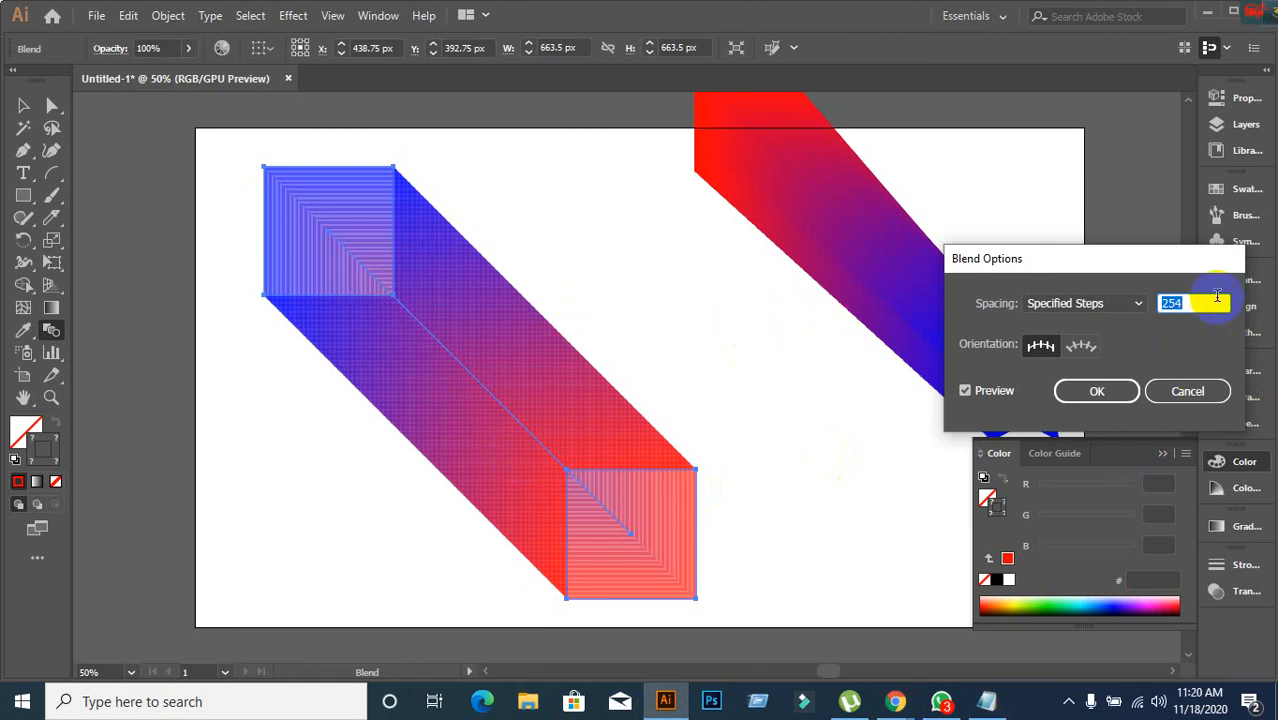
{"action": "scroll", "coordinate": [1211, 306], "scroll_direction": "down", "scroll_amount": 20}
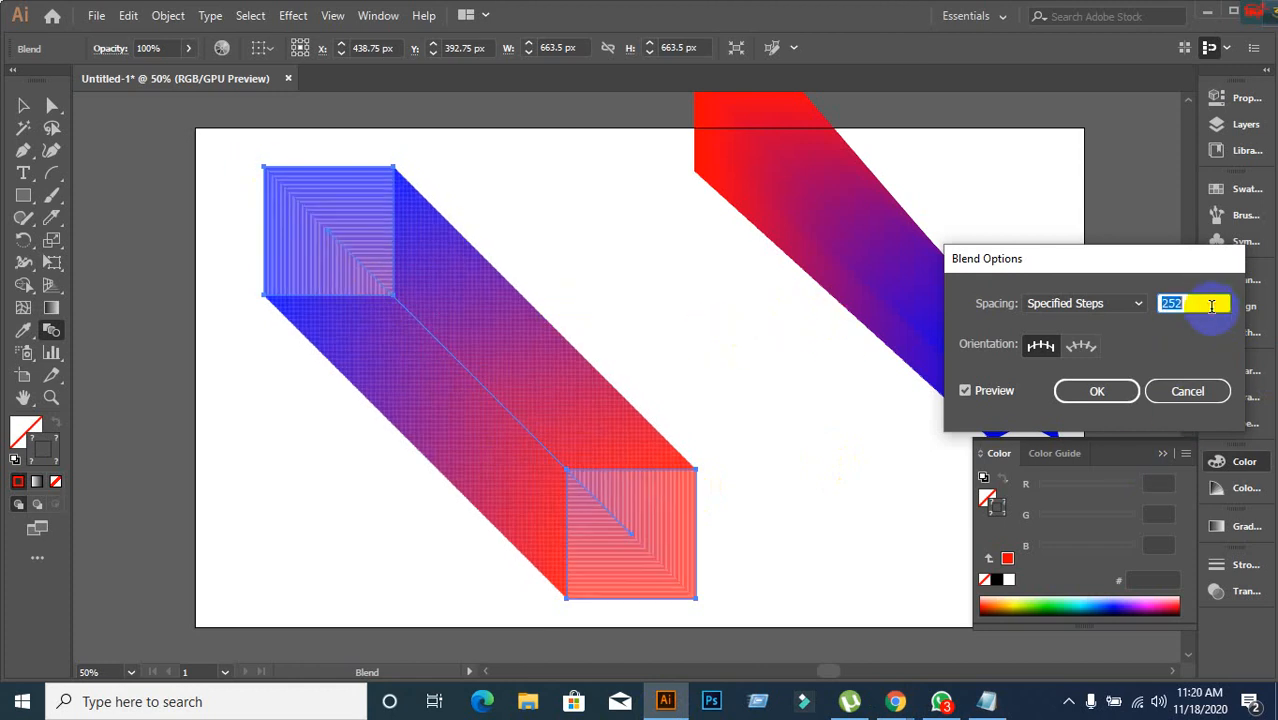
{"action": "scroll", "coordinate": [1211, 306], "scroll_direction": "down", "scroll_amount": 20}
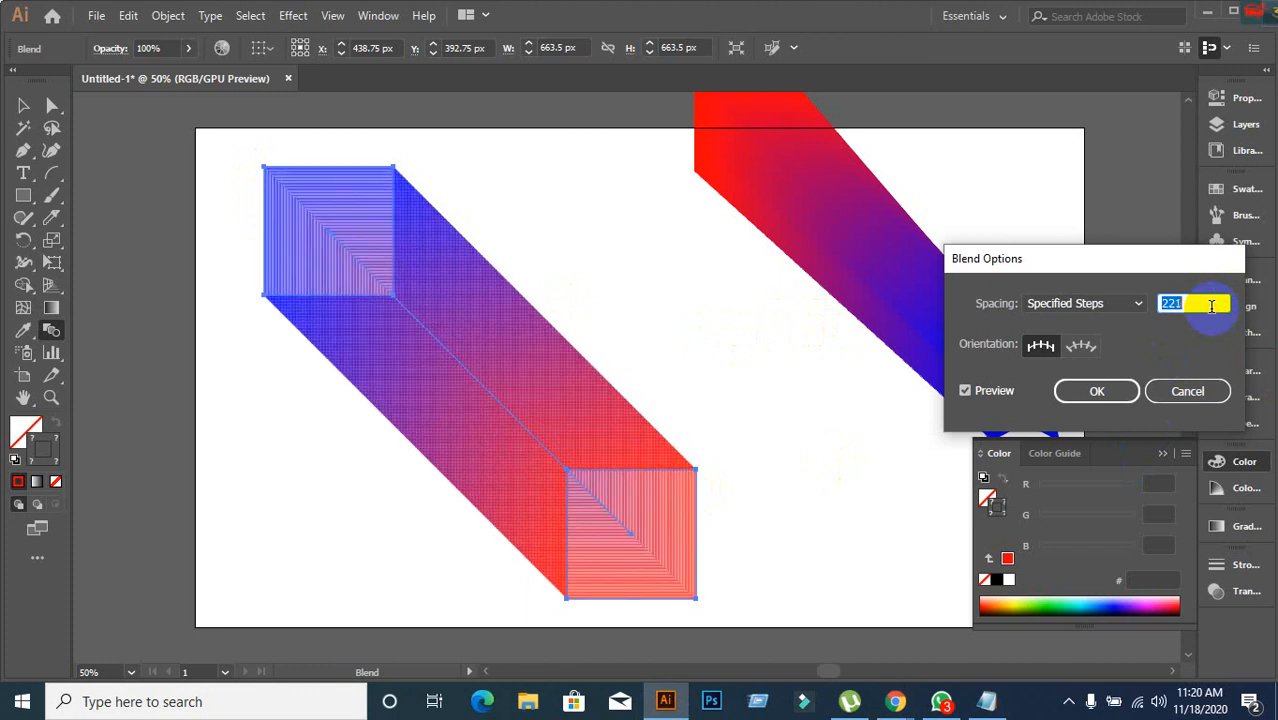
{"action": "scroll", "coordinate": [1211, 306], "scroll_direction": "down", "scroll_amount": 20}
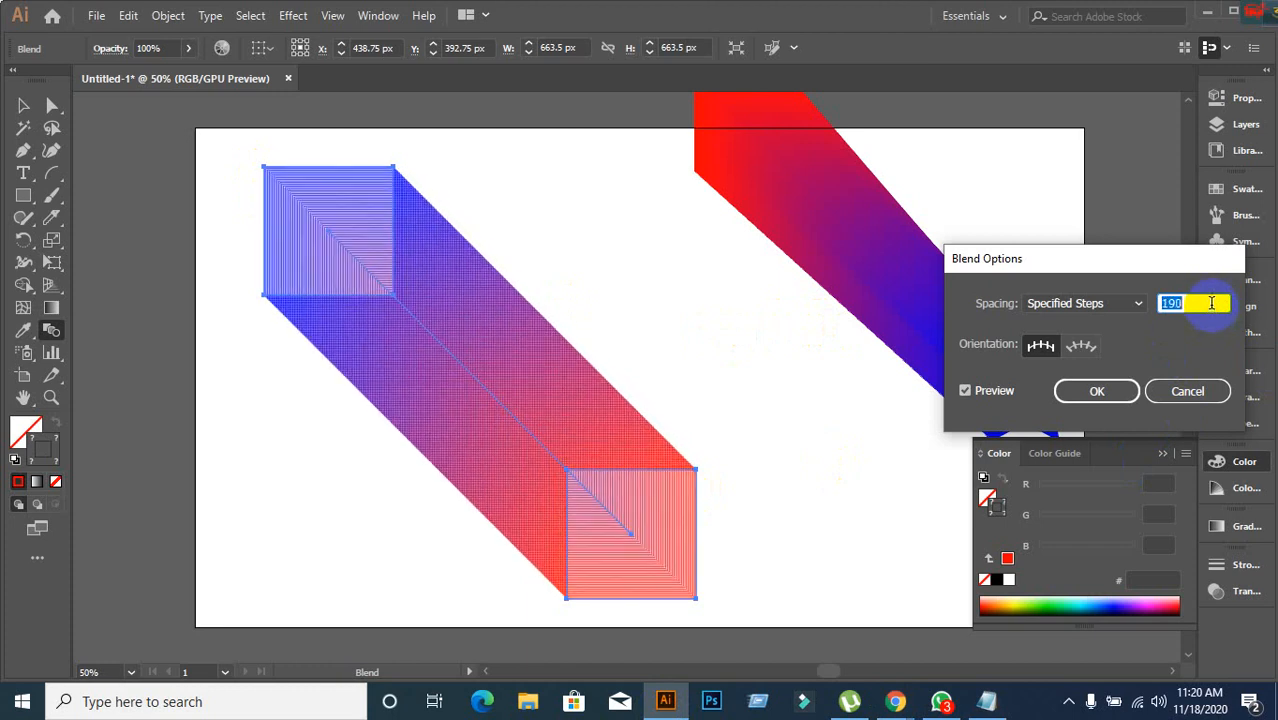
{"action": "scroll", "coordinate": [1211, 303], "scroll_direction": "down", "scroll_amount": 20}
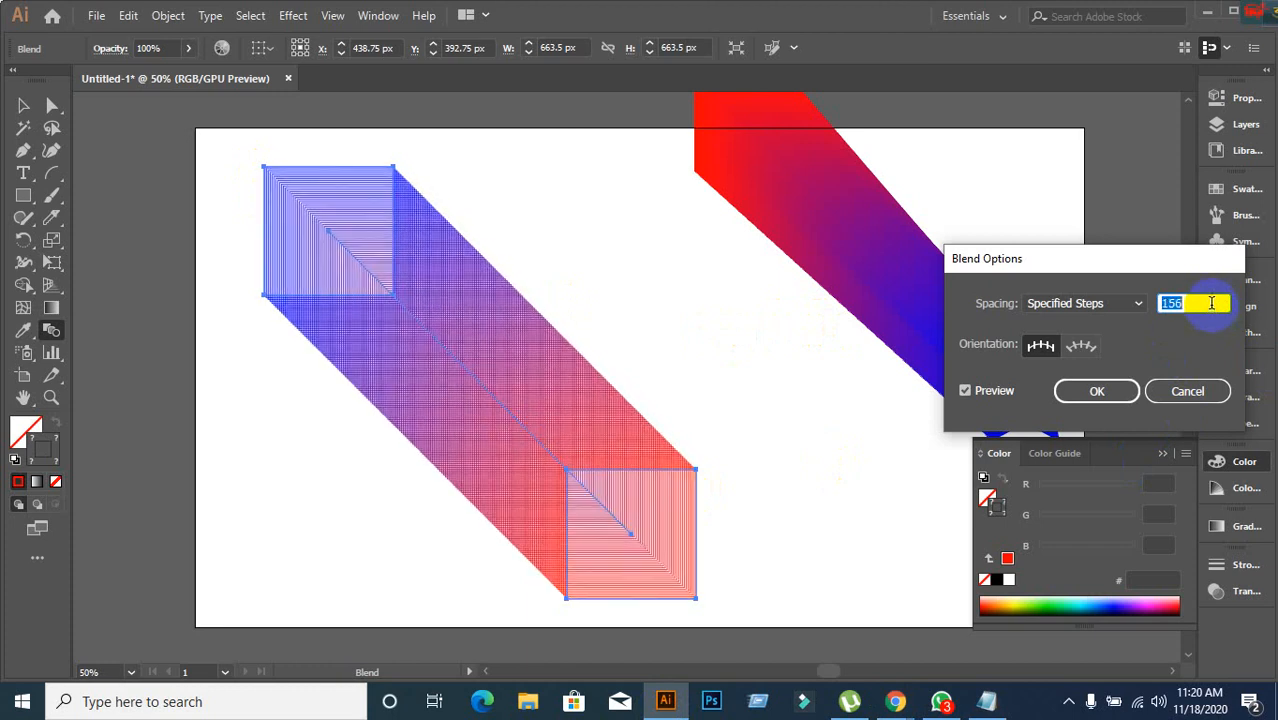
{"action": "scroll", "coordinate": [1211, 303], "scroll_direction": "down", "scroll_amount": 20}
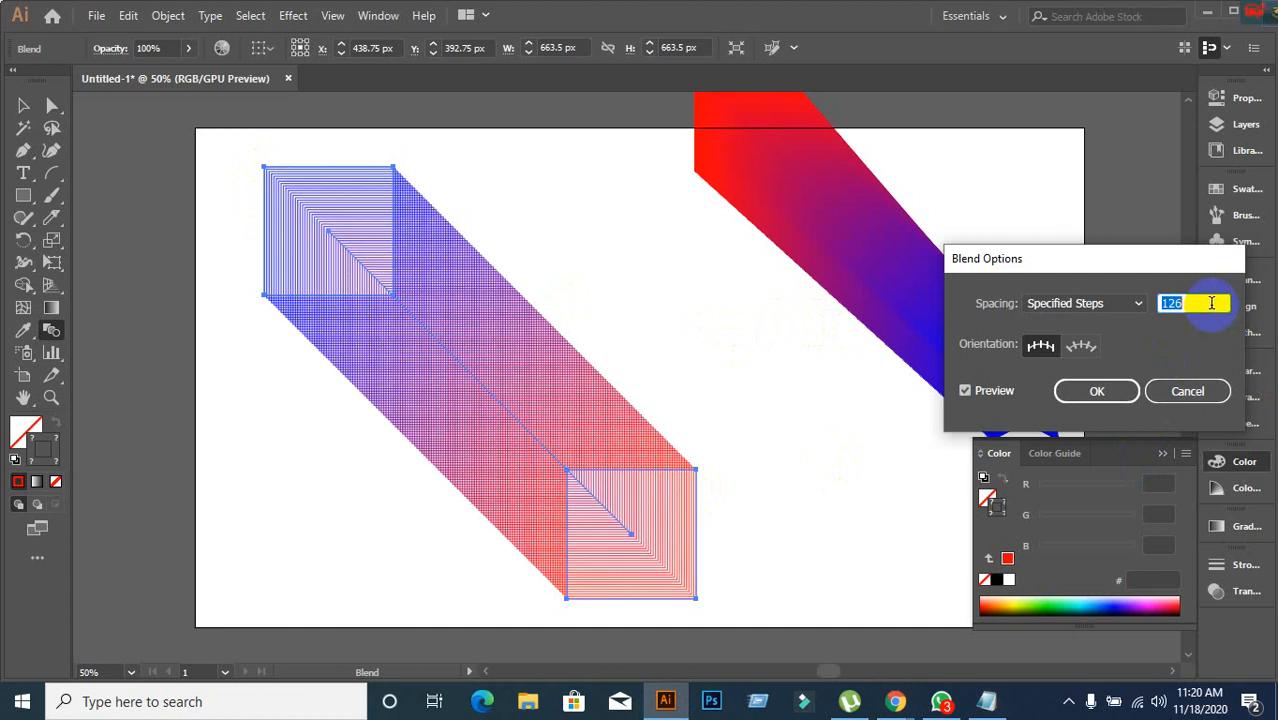
{"action": "scroll", "coordinate": [1211, 303], "scroll_direction": "down", "scroll_amount": 9}
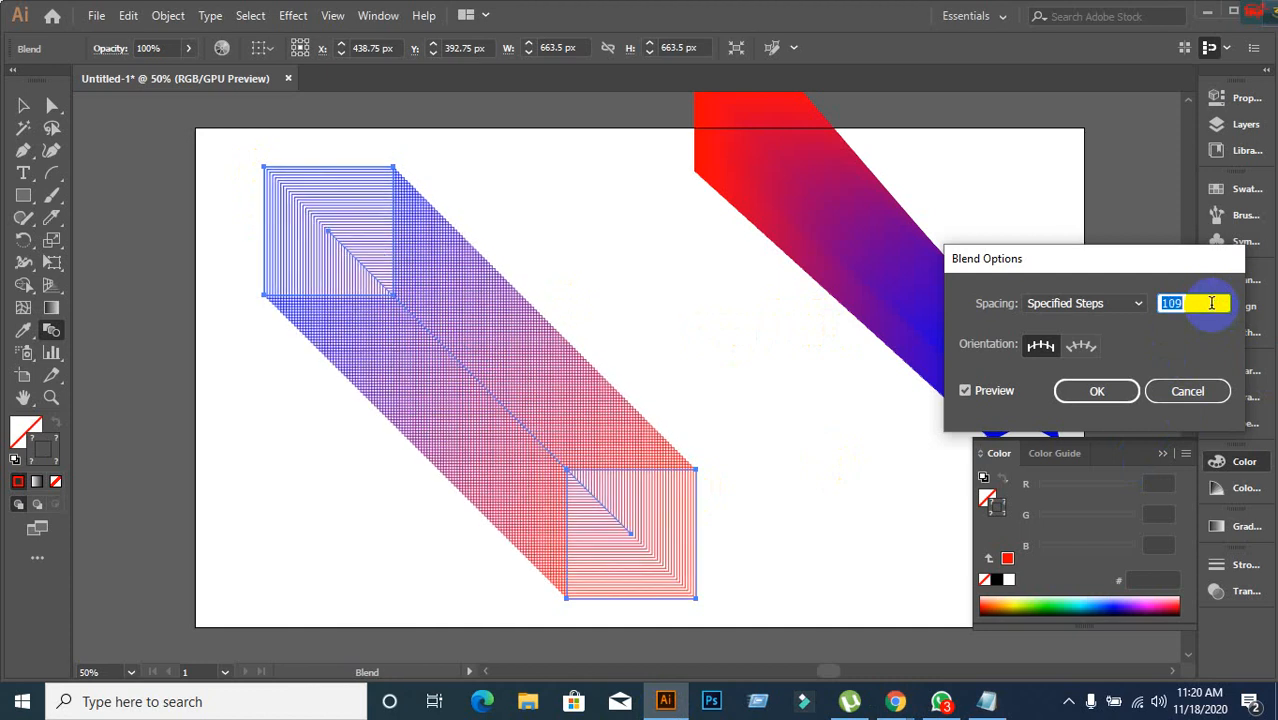
{"action": "scroll", "coordinate": [1211, 303], "scroll_direction": "down", "scroll_amount": 1}
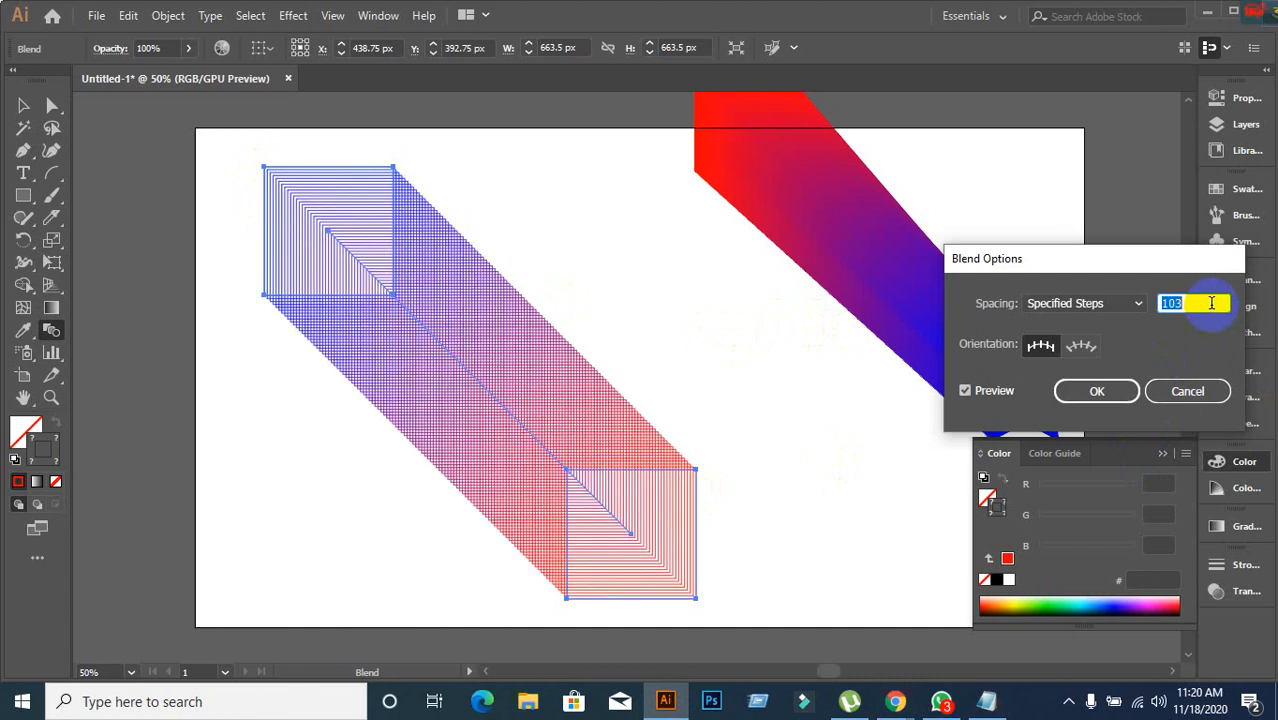
{"action": "scroll", "coordinate": [1211, 303], "scroll_direction": "down", "scroll_amount": 3}
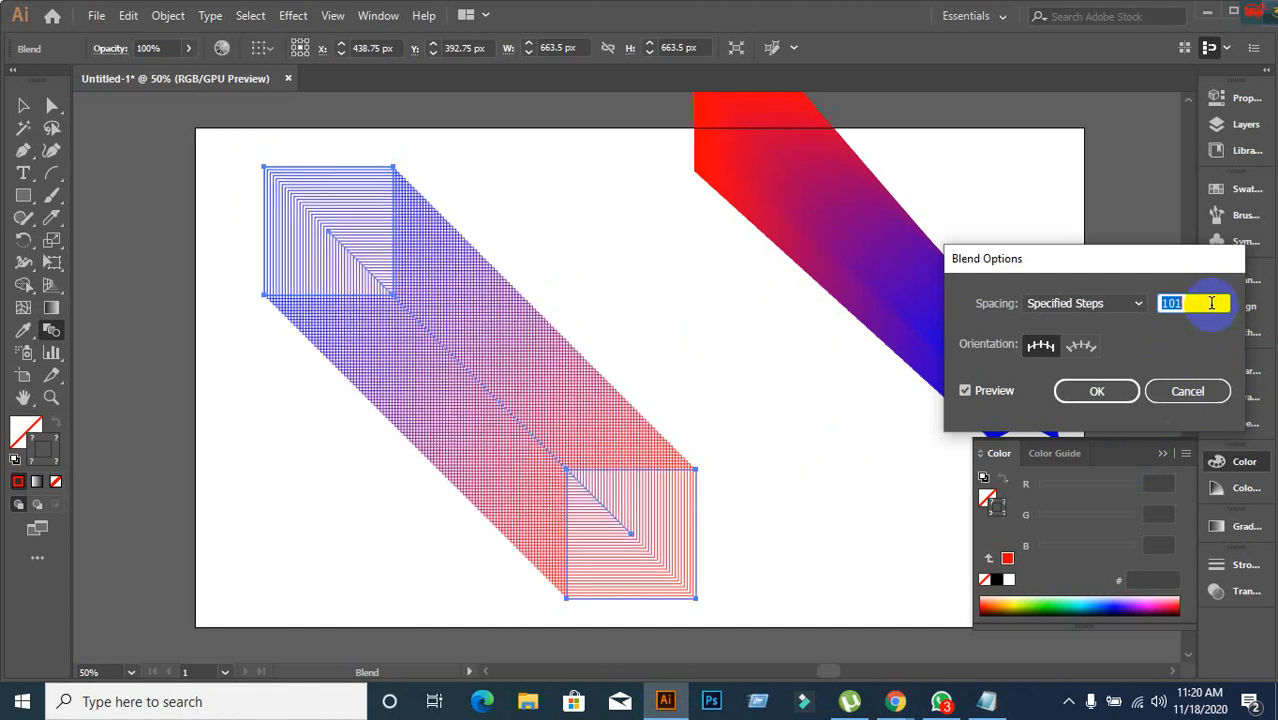
{"action": "left_click", "coordinate": [1097, 390]}
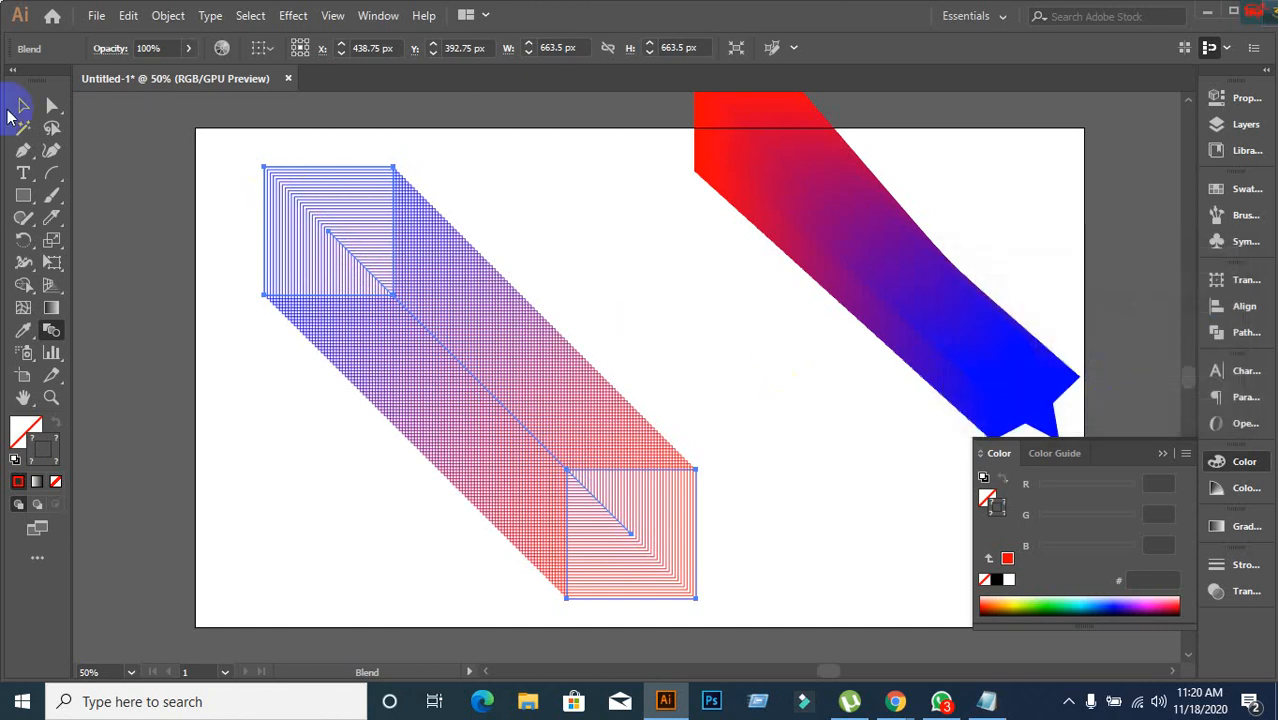
{"action": "left_click", "coordinate": [23, 106]}
{"action": "left_click_drag", "start_coordinate": [342, 385], "coordinate": [1030, 293]}
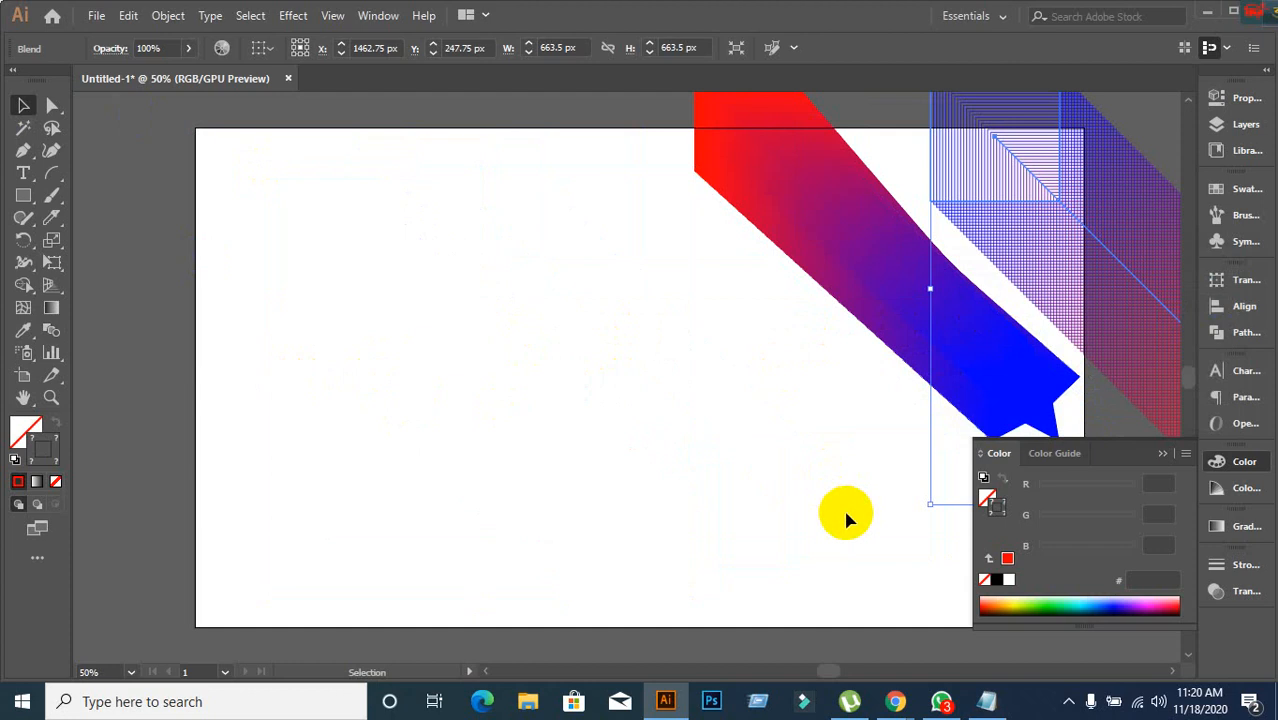
Switch to the Google Meet call in Chrome, admit the person asking to join and return to Illustrator.
{"action": "mouse_move", "coordinate": [895, 701]}
{"action": "left_click", "coordinate": [748, 626]}
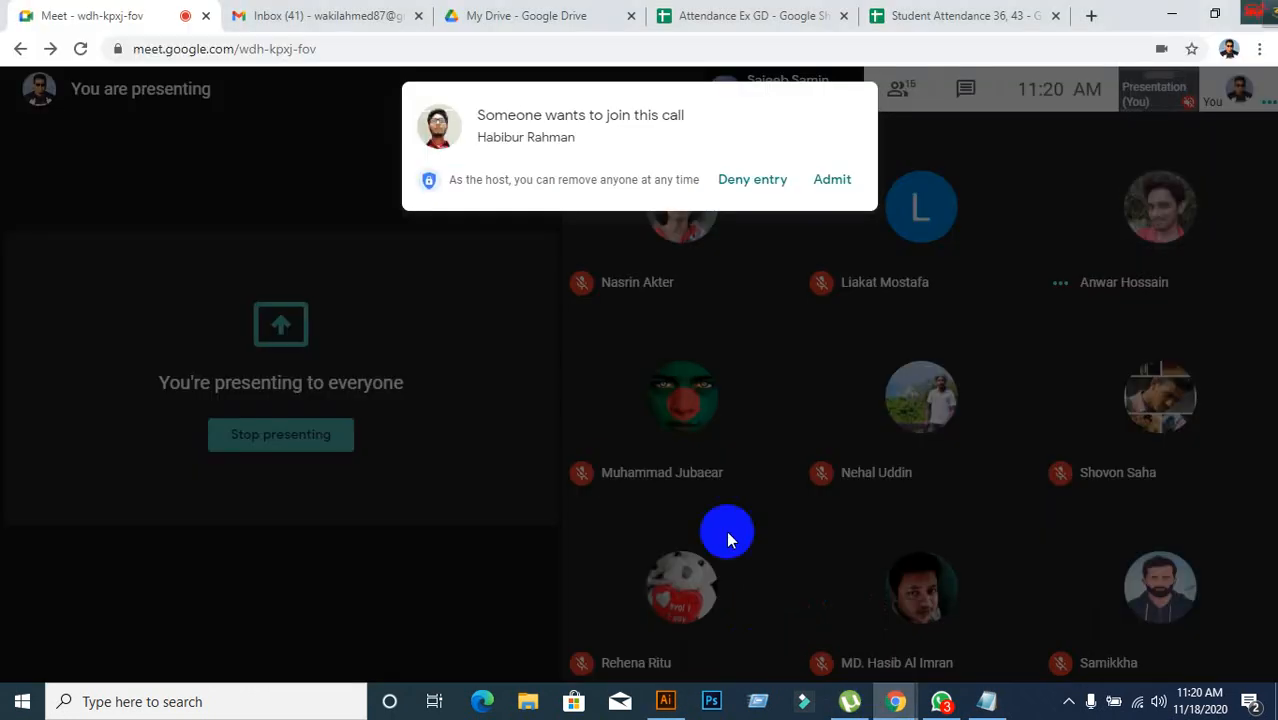
{"action": "left_click", "coordinate": [832, 179]}
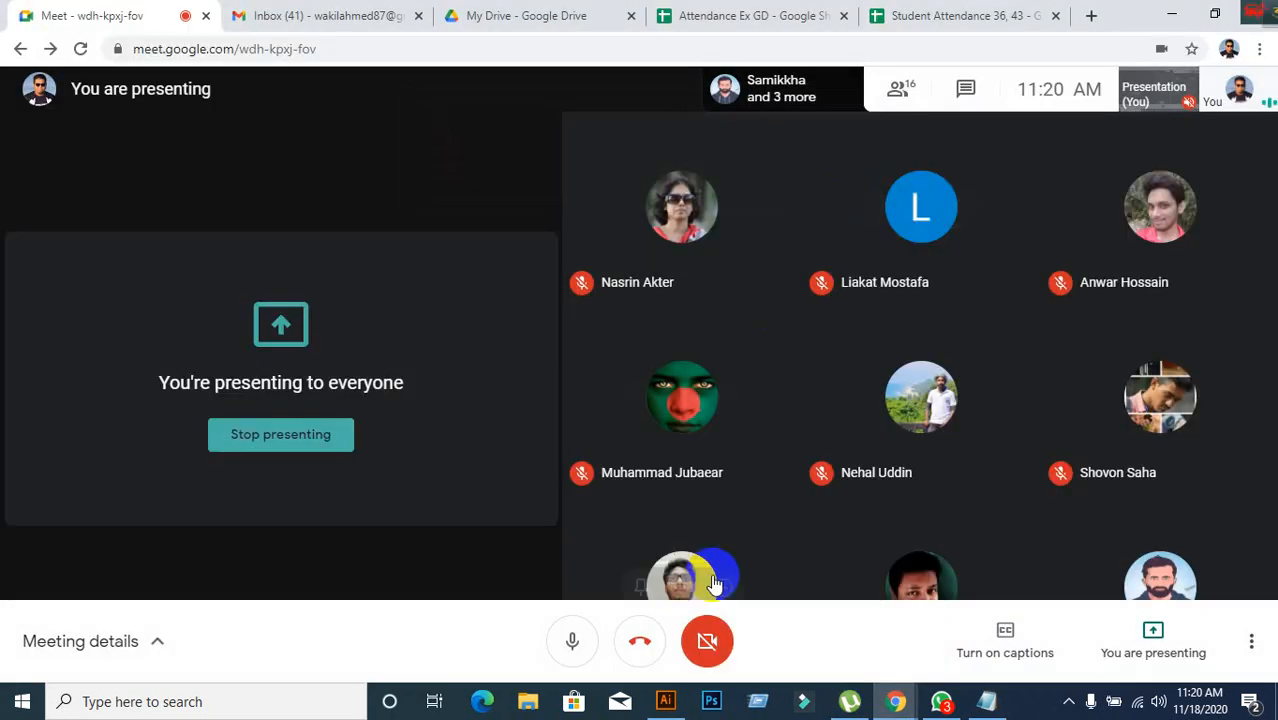
{"action": "left_click", "coordinate": [665, 701]}
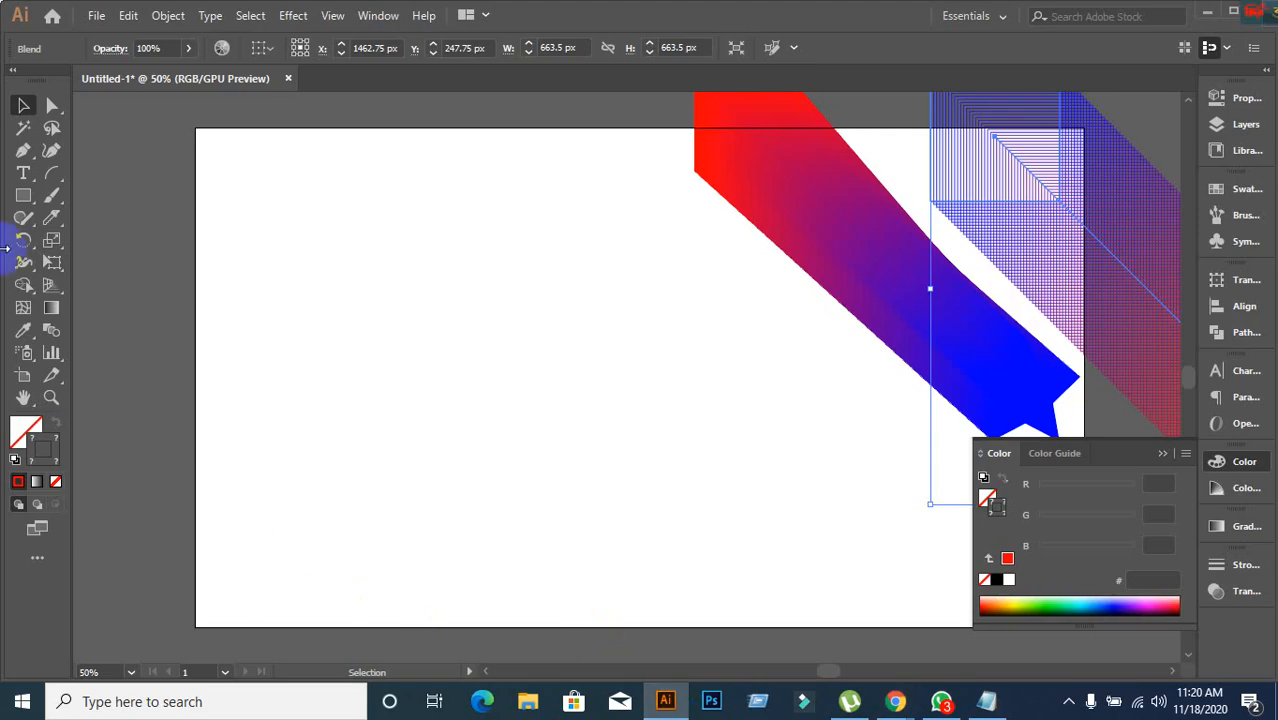
Deselect the moved blend and draw an unfilled square with a red stroke in the artboard's upper left area.
{"action": "left_click", "coordinate": [24, 197]}
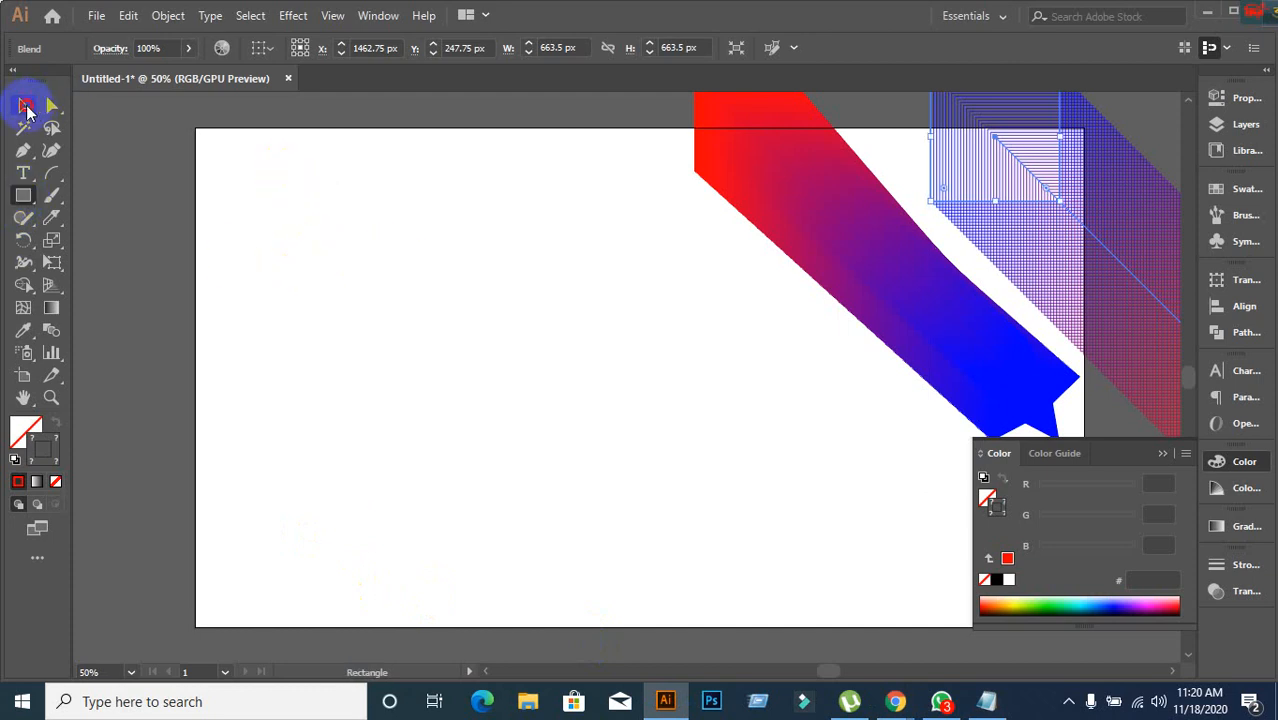
{"action": "left_click", "coordinate": [27, 108]}
{"action": "left_click", "coordinate": [195, 213]}
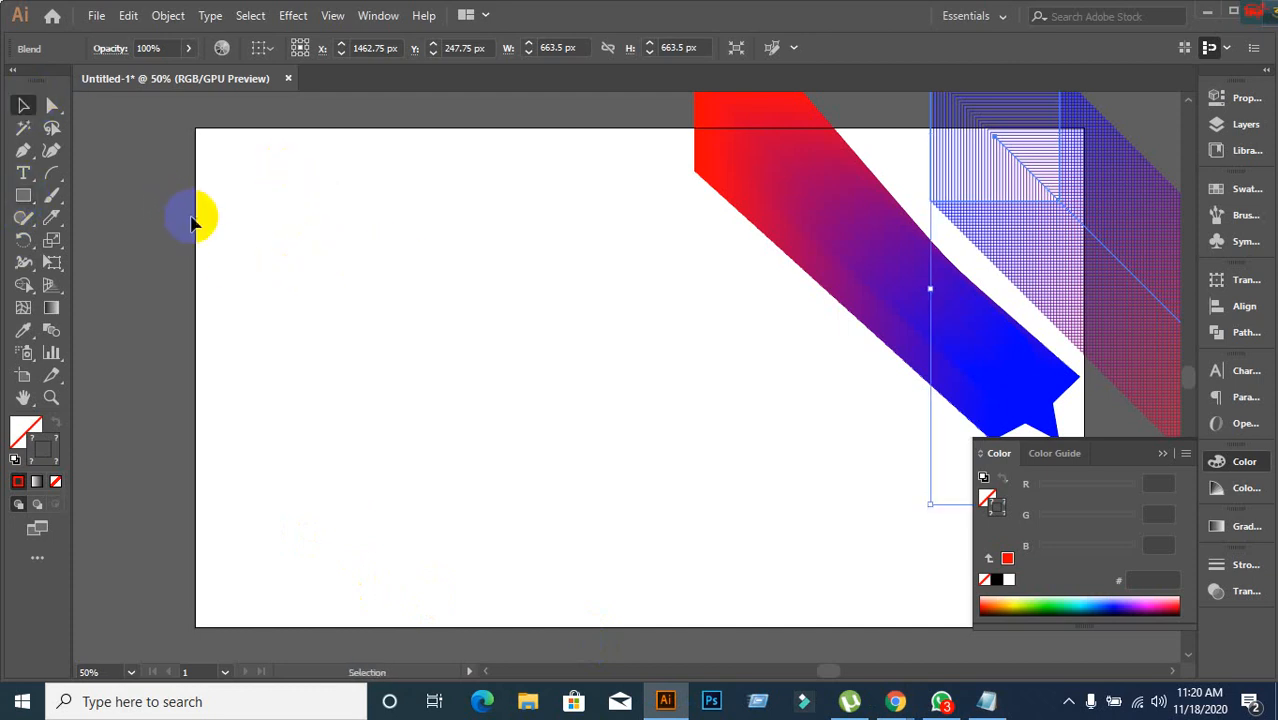
{"action": "left_click", "coordinate": [27, 195]}
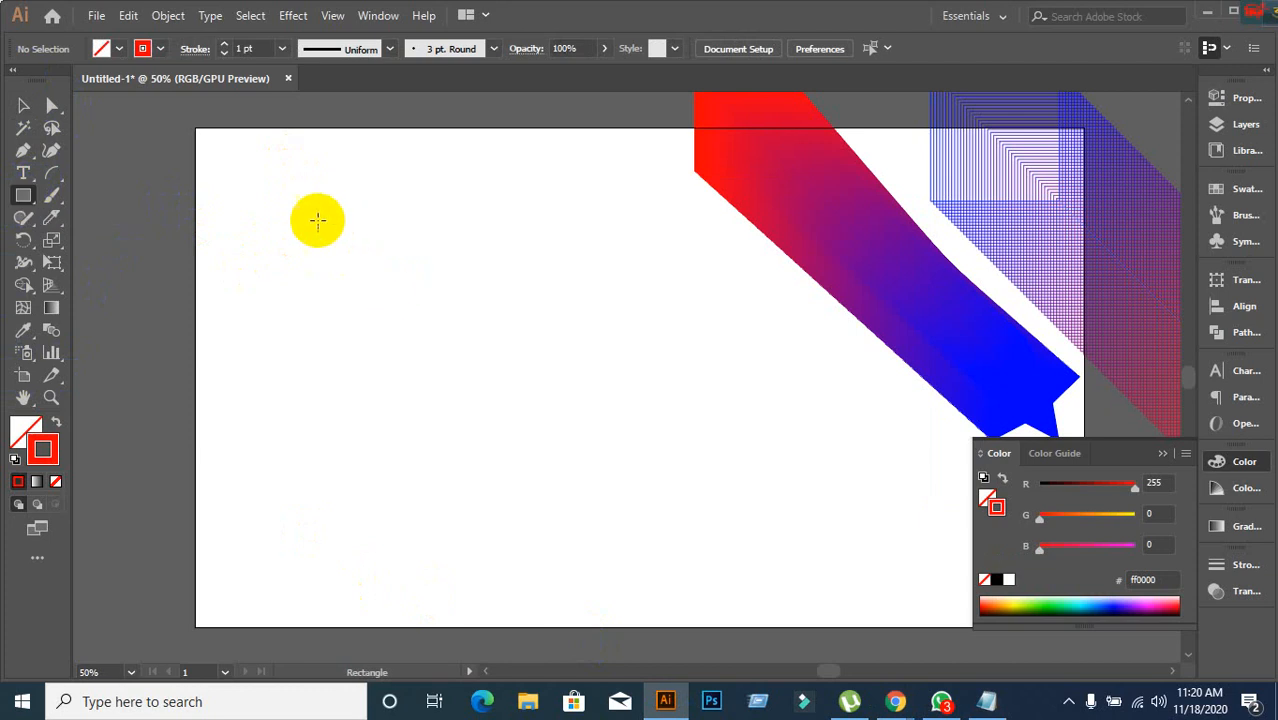
{"action": "left_click_drag", "start_coordinate": [271, 211], "coordinate": [376, 316]}
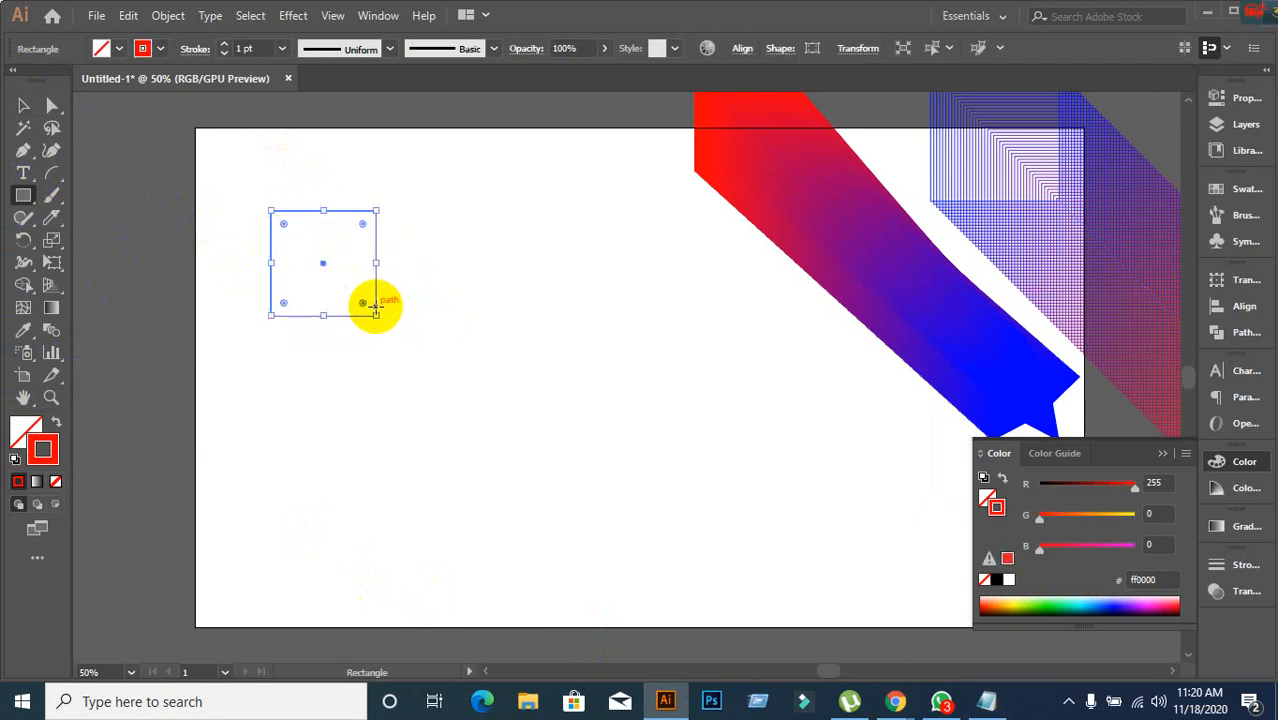
Copy the red outlined square to the lower middle of the artboard and deselect it.
{"action": "left_click", "coordinate": [23, 106]}
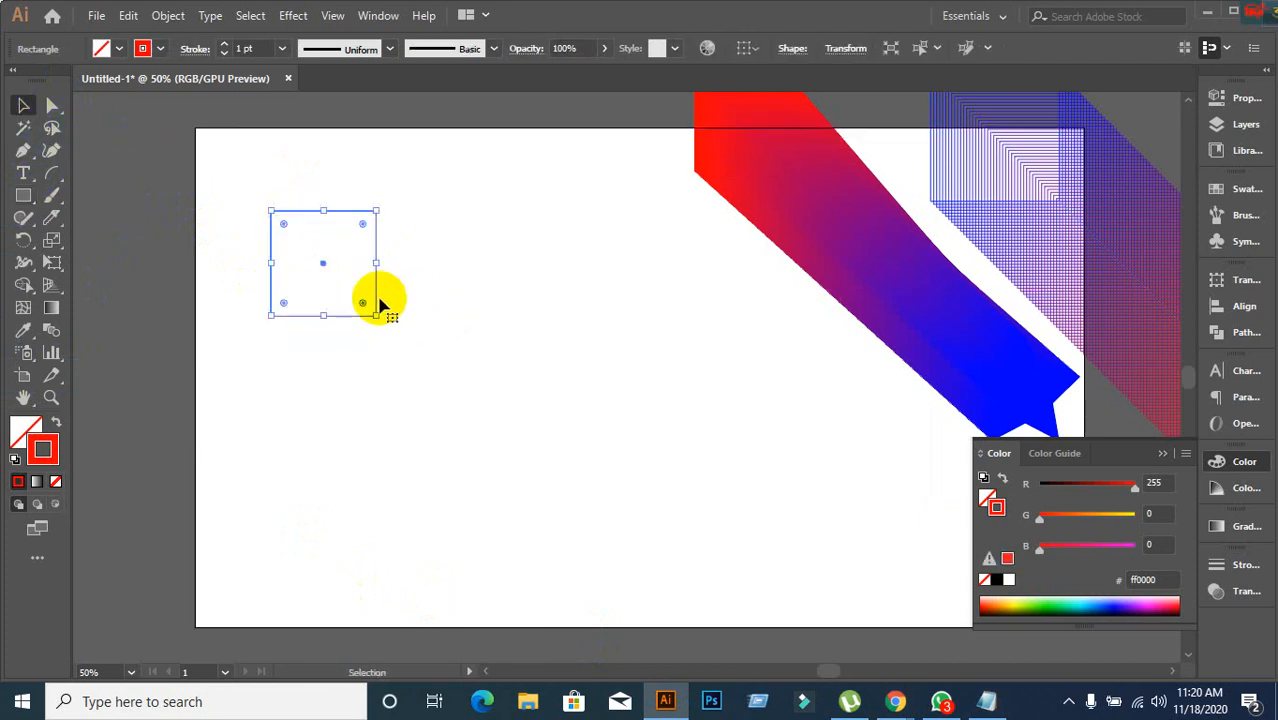
{"action": "left_click_drag", "start_coordinate": [378, 303], "coordinate": [657, 552]}
{"action": "left_click", "coordinate": [559, 346]}
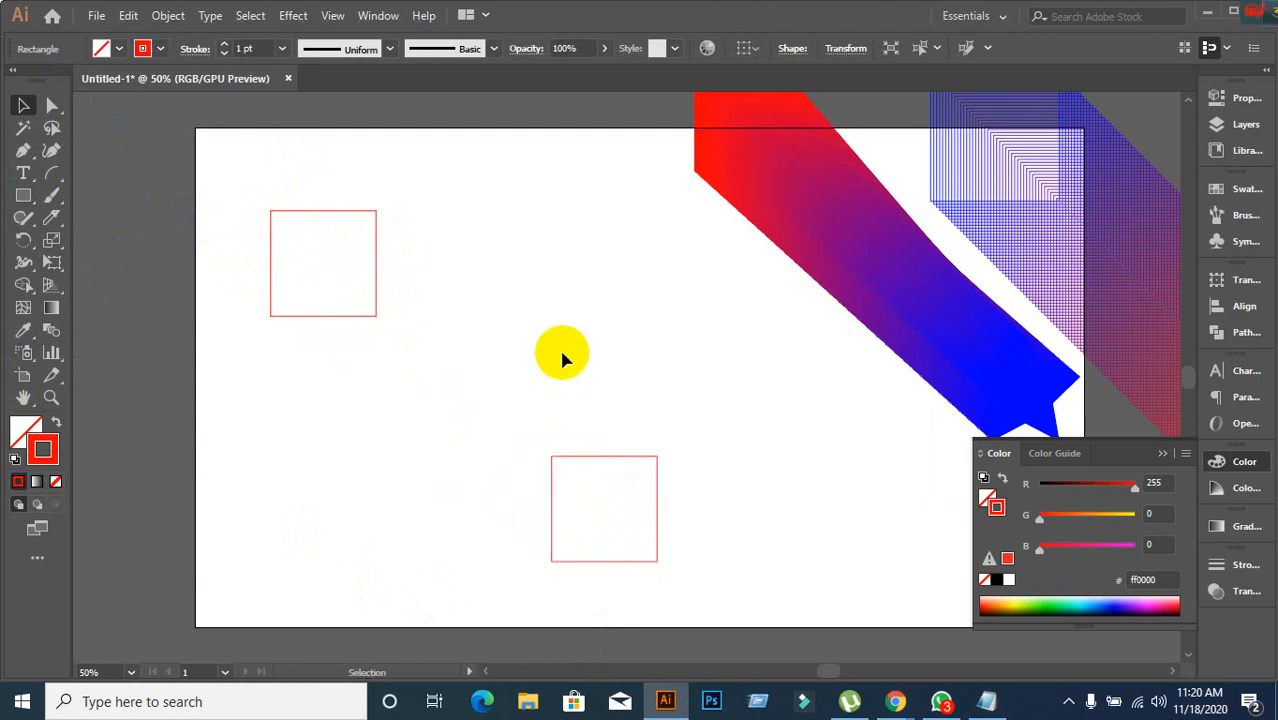
Select both red squares and blend them from the upper square's top-right corner to the lower square's bottom-left corner.
{"action": "scroll", "coordinate": [539, 300], "scroll_direction": "down", "scroll_amount": 1}
{"action": "left_click_drag", "start_coordinate": [214, 152], "coordinate": [659, 505]}
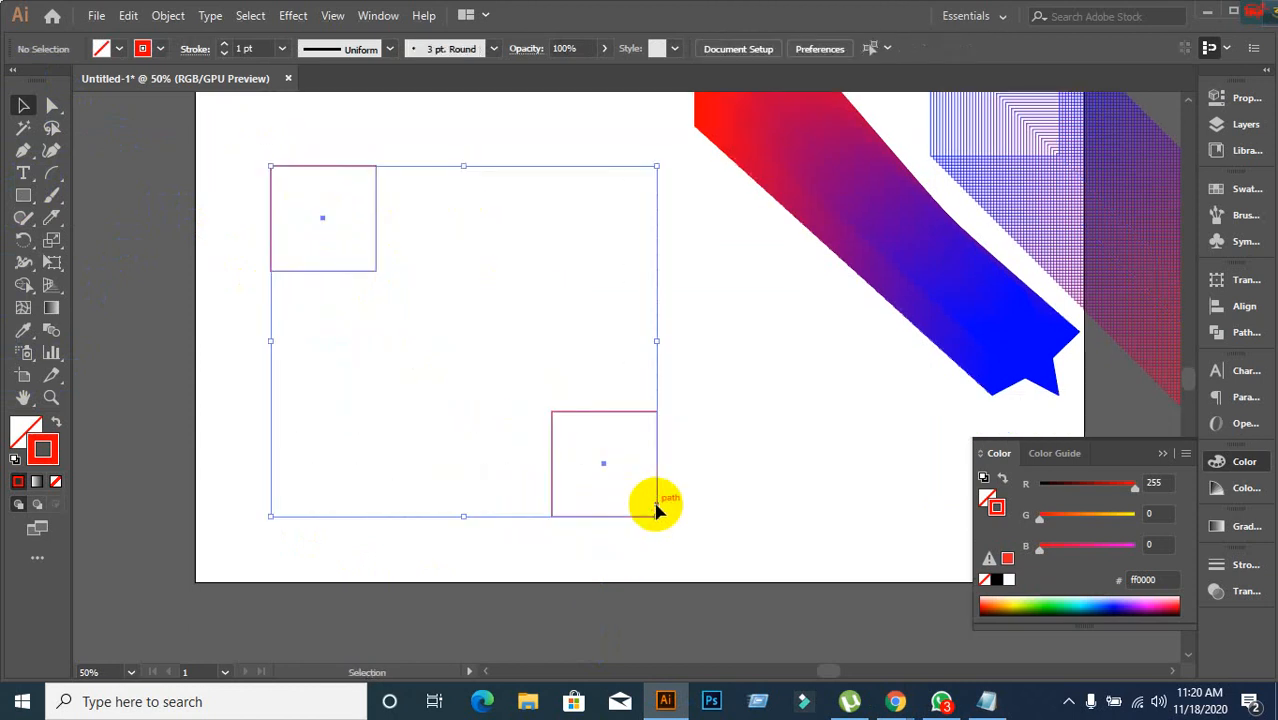
{"action": "left_click", "coordinate": [52, 333]}
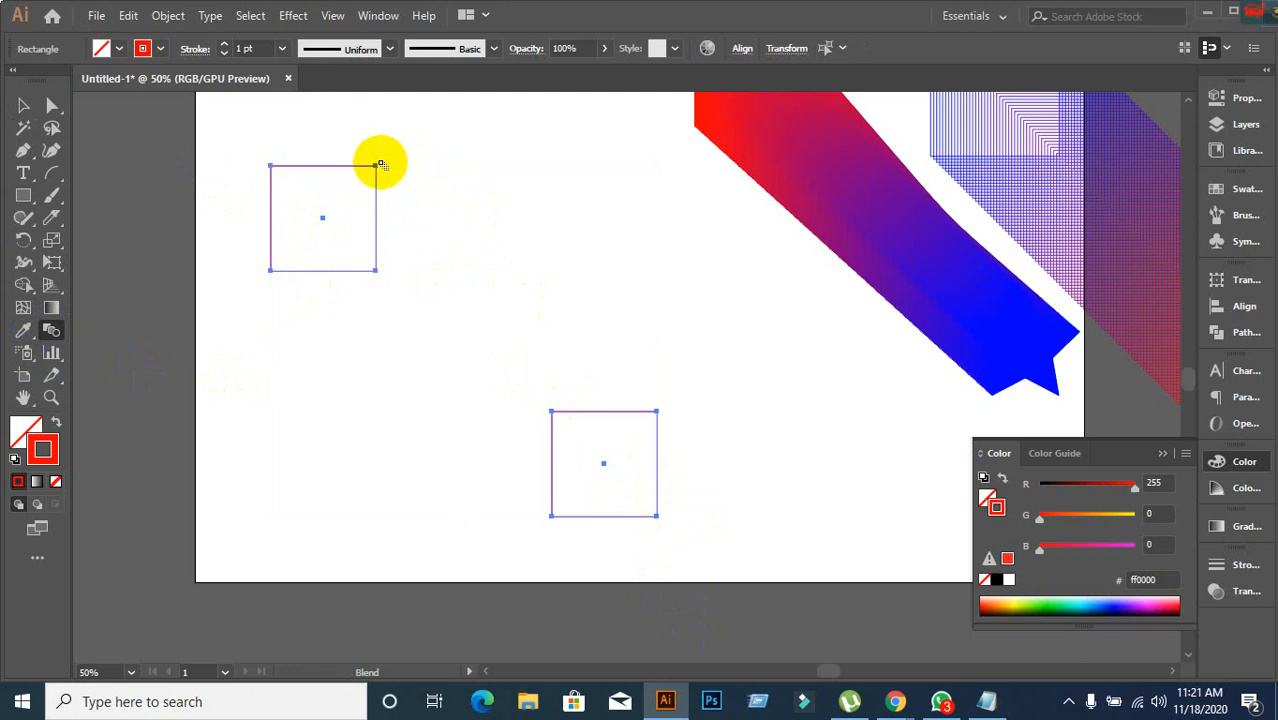
{"action": "left_click", "coordinate": [553, 517]}
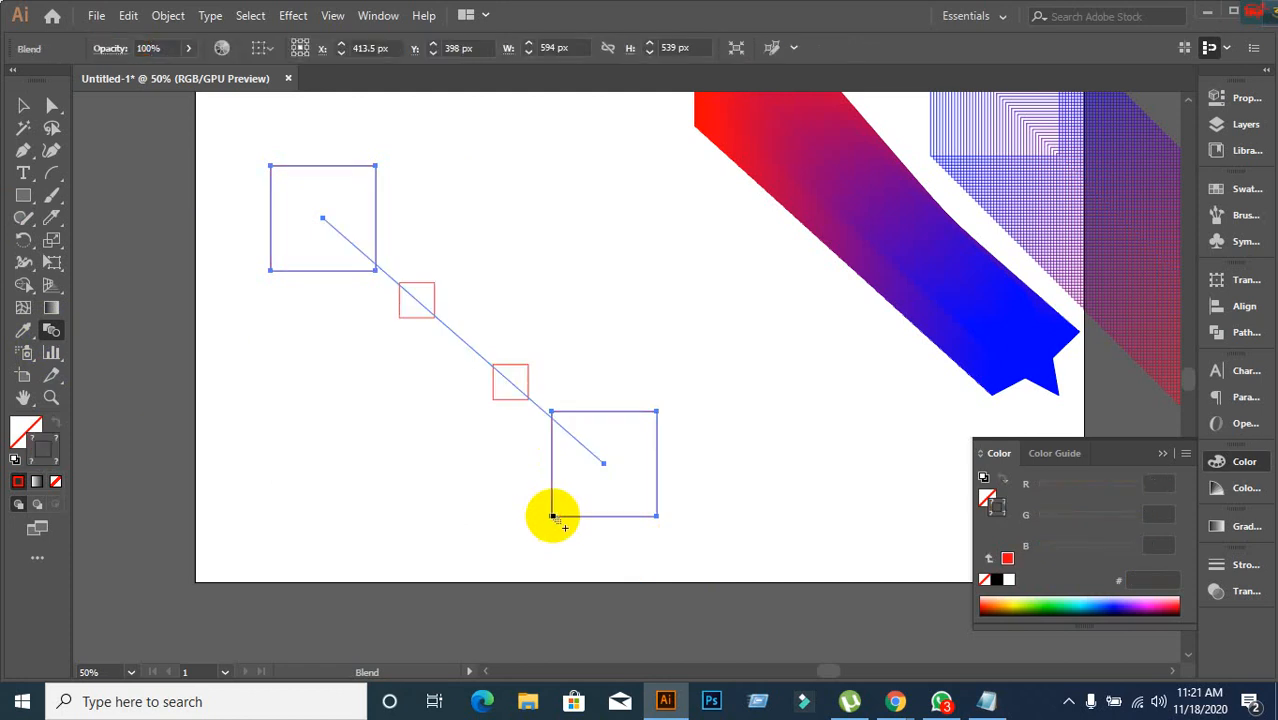
Open the Blend Options for the red-square blend, set the spacing to Specified Steps and enable the preview.
{"action": "double_click", "coordinate": [50, 331]}
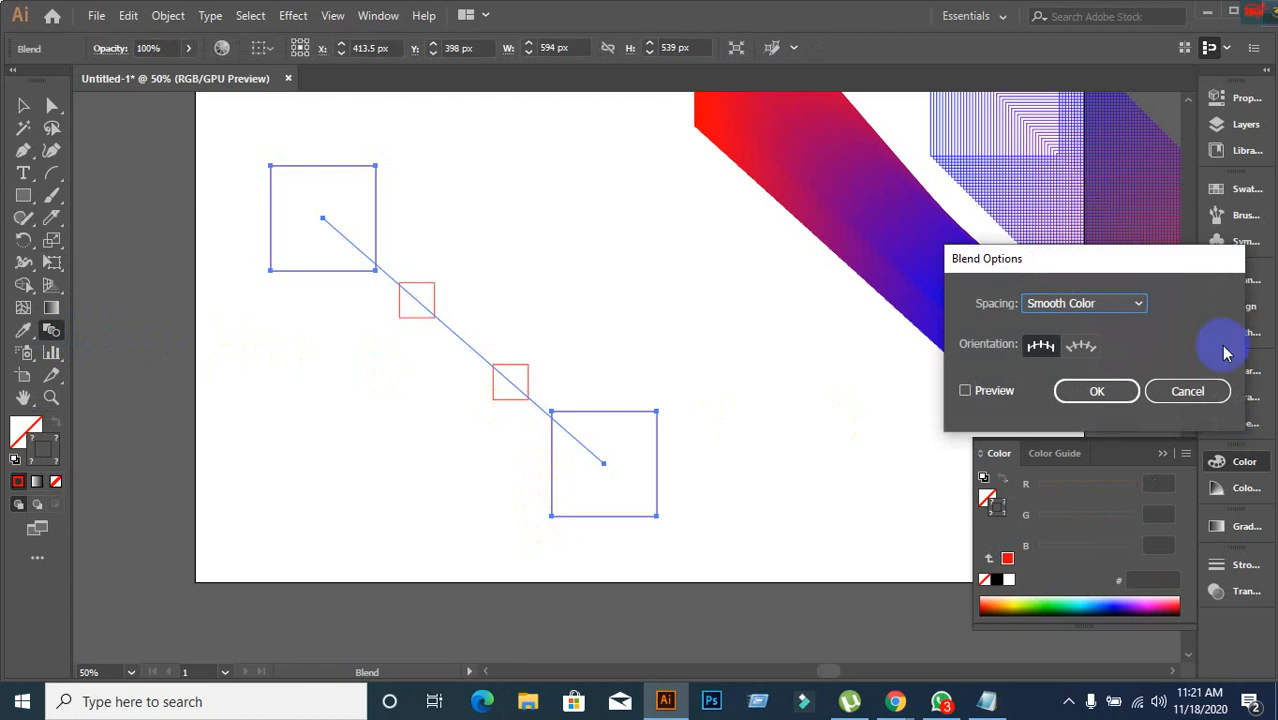
{"action": "left_click", "coordinate": [1135, 306]}
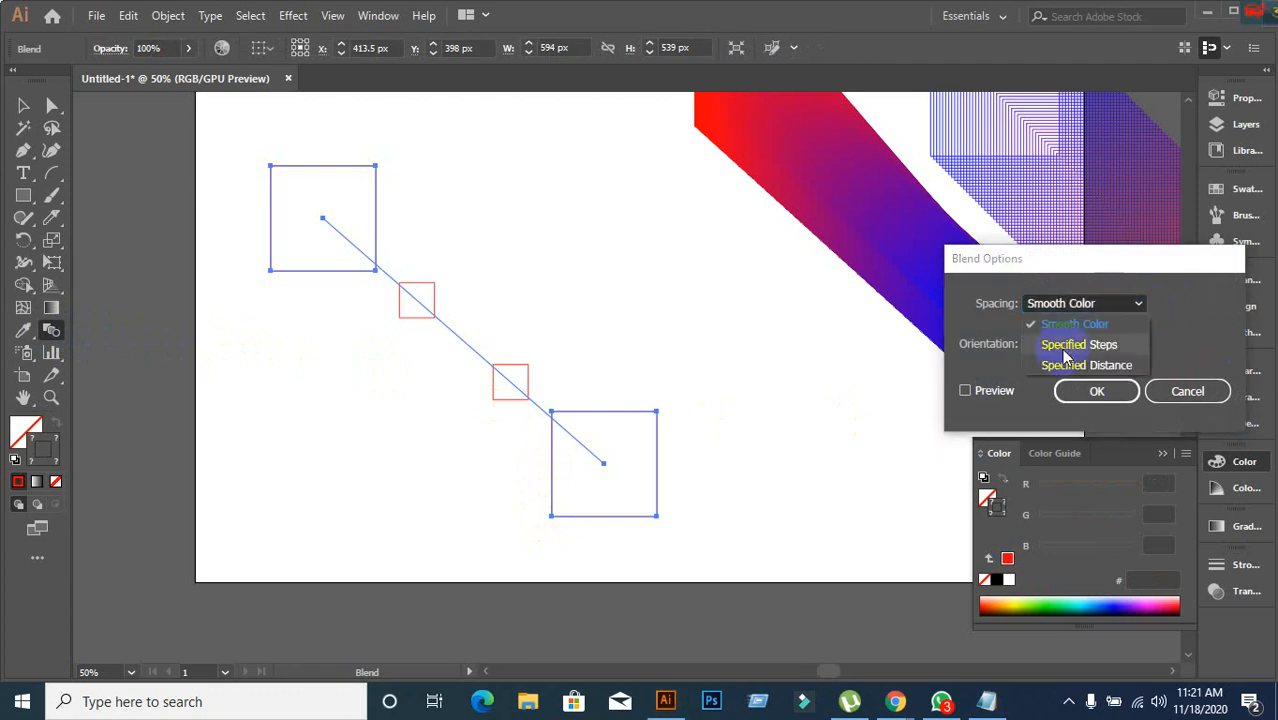
{"action": "left_click", "coordinate": [1068, 344]}
{"action": "left_click", "coordinate": [965, 391]}
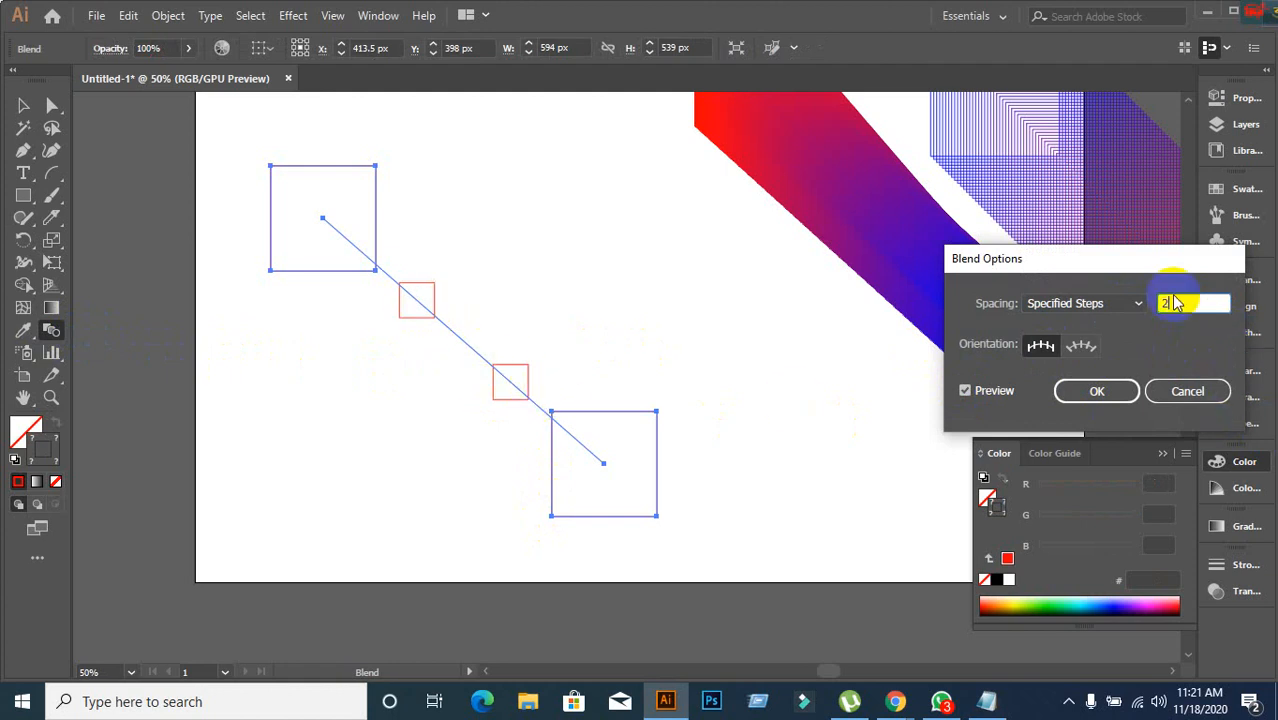
Increase the red-square blend's number of steps until its outlines form a dense crossed mesh, and apply the options.
{"action": "key", "text": "Up"}
{"action": "key", "text": "Up"}
{"action": "key", "text": "Up"}
{"action": "key", "text": "Up"}
{"action": "key", "text": "Up"}
{"action": "key", "text": "Up"}
{"action": "key", "text": "Up"}
{"action": "key", "text": "Up"}
{"action": "key", "text": "Up"}
{"action": "key", "text": "Up"}
{"action": "key", "text": "Up"}
{"action": "key", "text": "Up"}
{"action": "key", "text": "Up"}
{"action": "key", "text": "Up"}
{"action": "key", "text": "Up"}
{"action": "key", "text": "Up"}
{"action": "key", "text": "Up"}
{"action": "key", "text": "Up"}
{"action": "key", "text": "Up"}
{"action": "key", "text": "Up"}
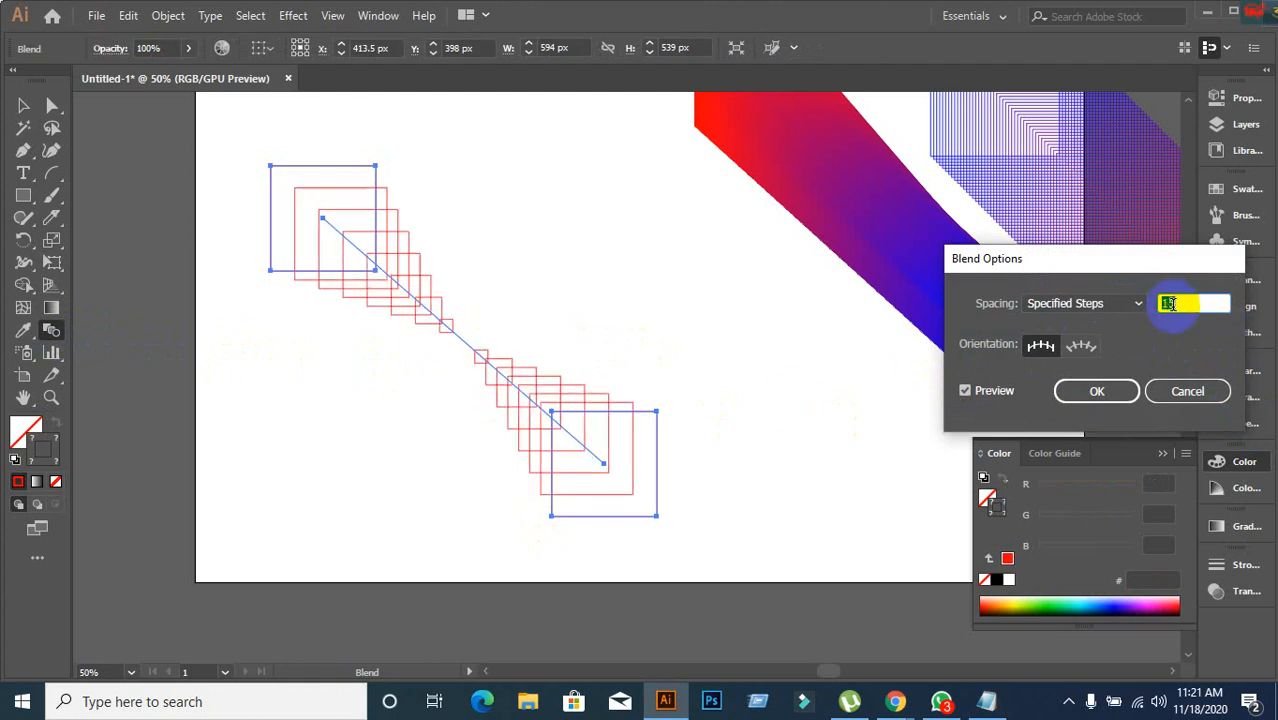
{"action": "key", "text": "Up"}
{"action": "key", "text": "Up"}
{"action": "key", "text": "Up"}
{"action": "key", "text": "Up"}
{"action": "key", "text": "Up"}
{"action": "key", "text": "Up"}
{"action": "key", "text": "Up"}
{"action": "key", "text": "Up"}
{"action": "key", "text": "Up"}
{"action": "key", "text": "Up"}
{"action": "key", "text": "Up"}
{"action": "key", "text": "Up"}
{"action": "key", "text": "Up"}
{"action": "key", "text": "Up"}
{"action": "key", "text": "Up"}
{"action": "key", "text": "Up"}
{"action": "key", "text": "Up"}
{"action": "key", "text": "Up"}
{"action": "key", "text": "Up"}
{"action": "key", "text": "Up"}
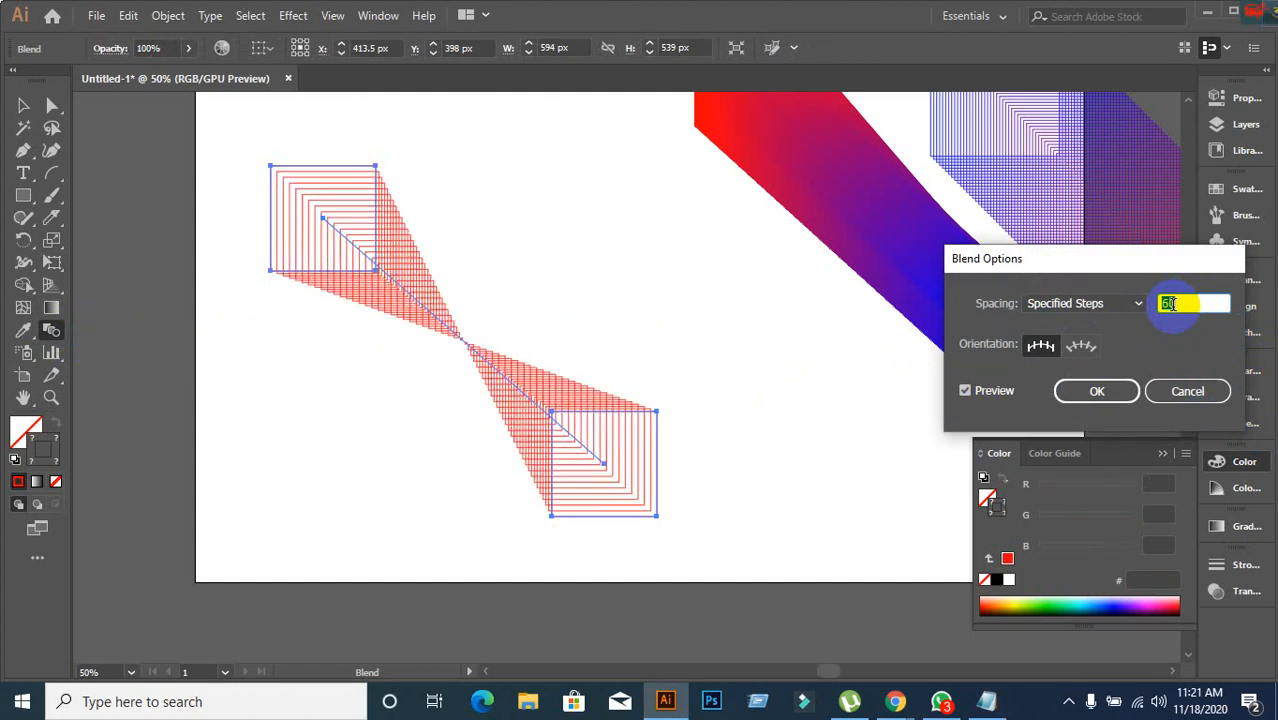
{"action": "left_click", "coordinate": [1072, 398]}
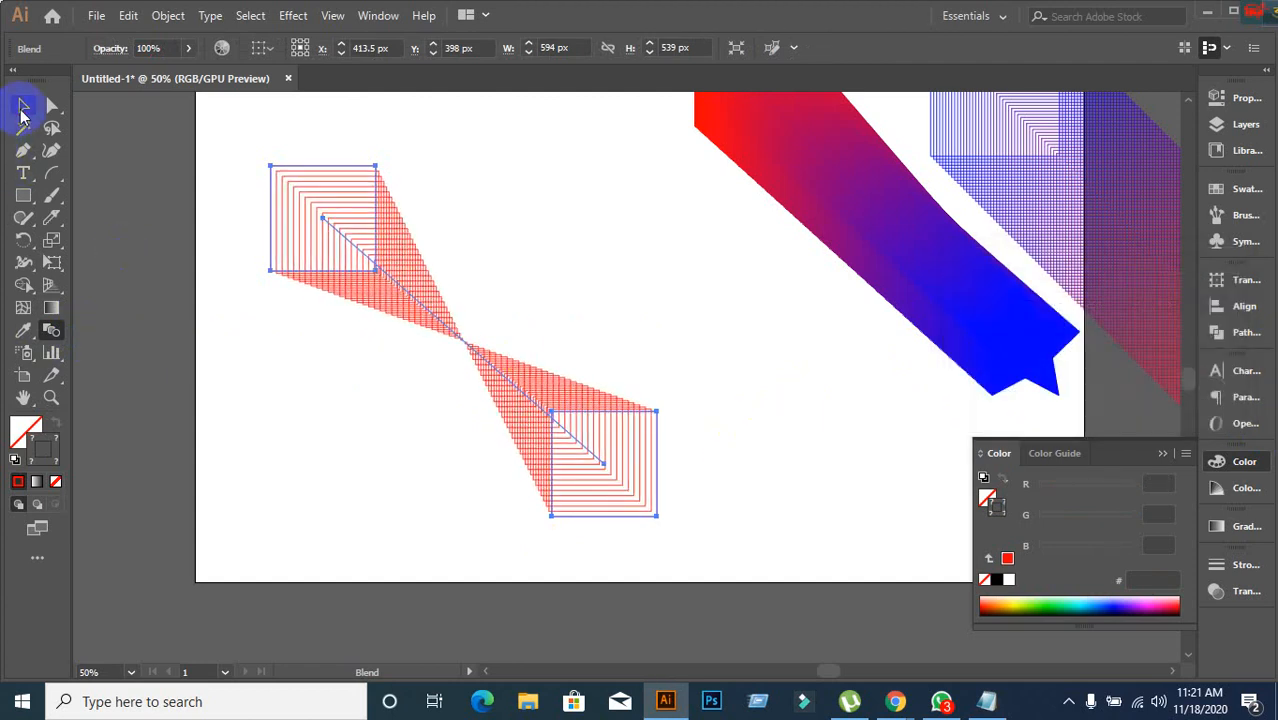
Move the crossed red-square blend to the artboard's lower right corner and deselect it.
{"action": "left_click", "coordinate": [22, 108]}
{"action": "left_click_drag", "start_coordinate": [375, 282], "coordinate": [873, 531]}
{"action": "left_click", "coordinate": [485, 362]}
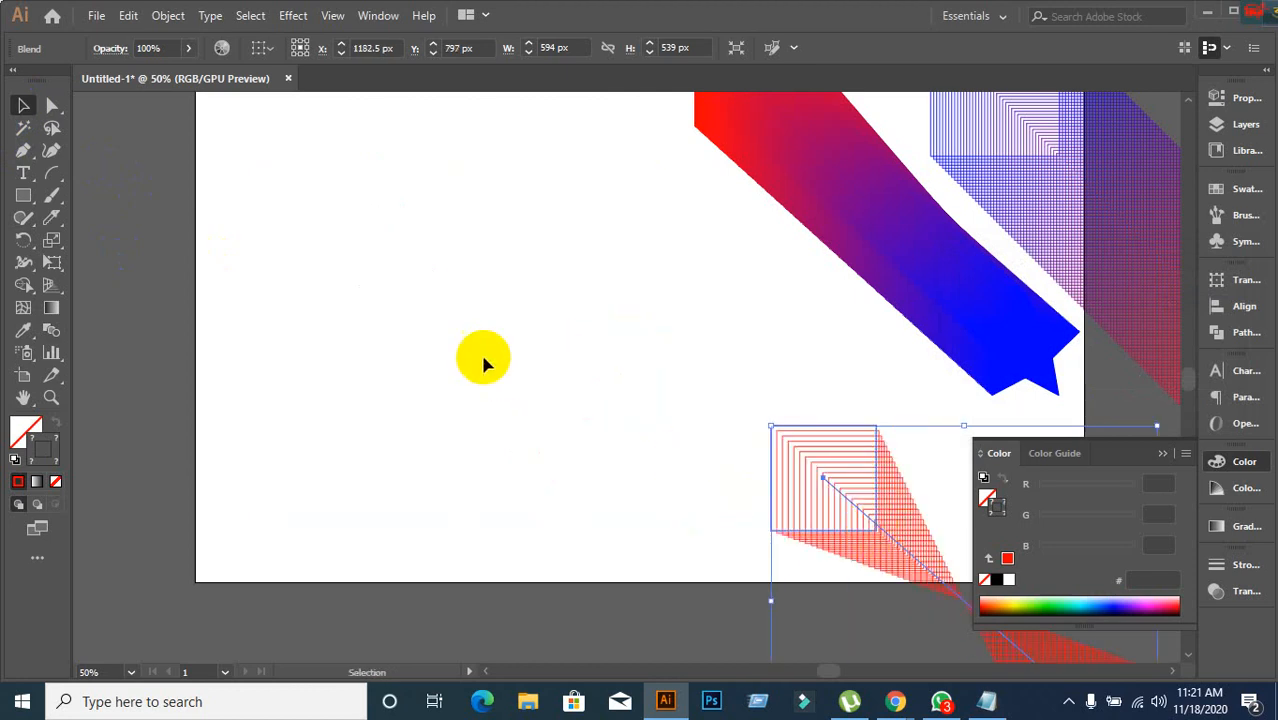
Draw one new red outlined square near the artboard's upper left, undoing the oversized attempt and the extra second square.
{"action": "left_click", "coordinate": [29, 196]}
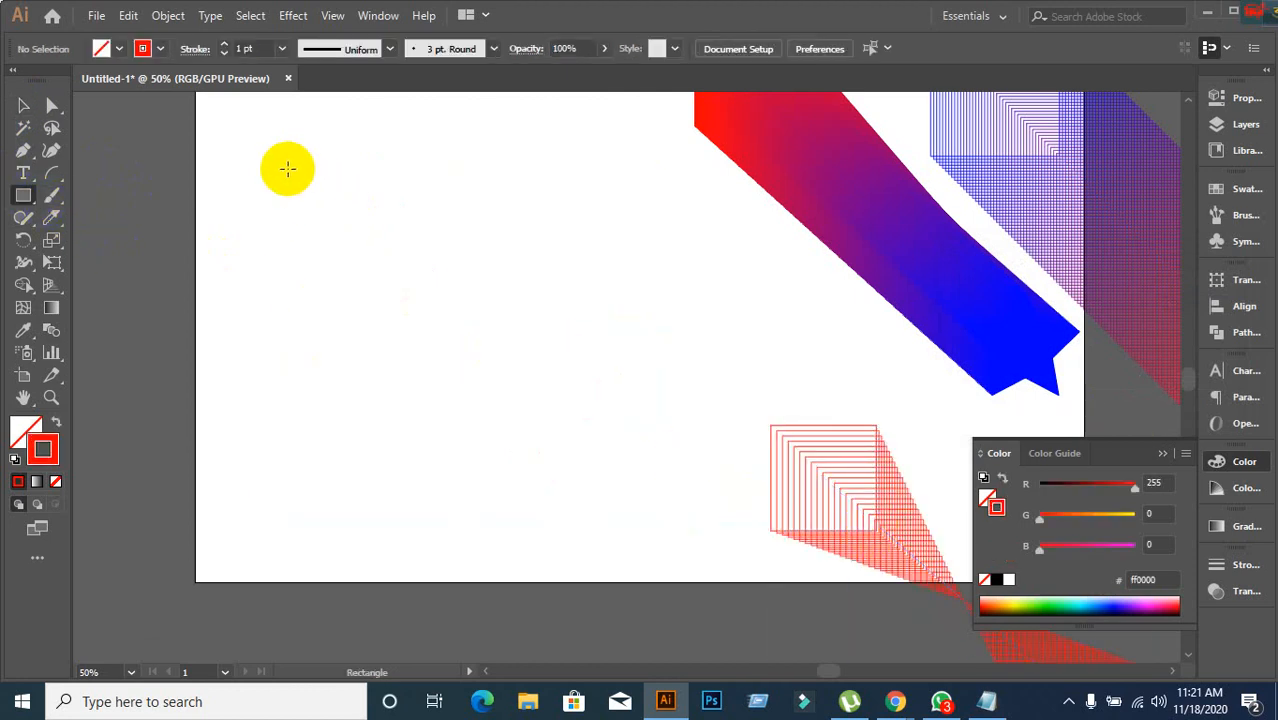
{"action": "left_click_drag", "start_coordinate": [287, 168], "coordinate": [462, 343]}
{"action": "key", "text": "ctrl+z"}
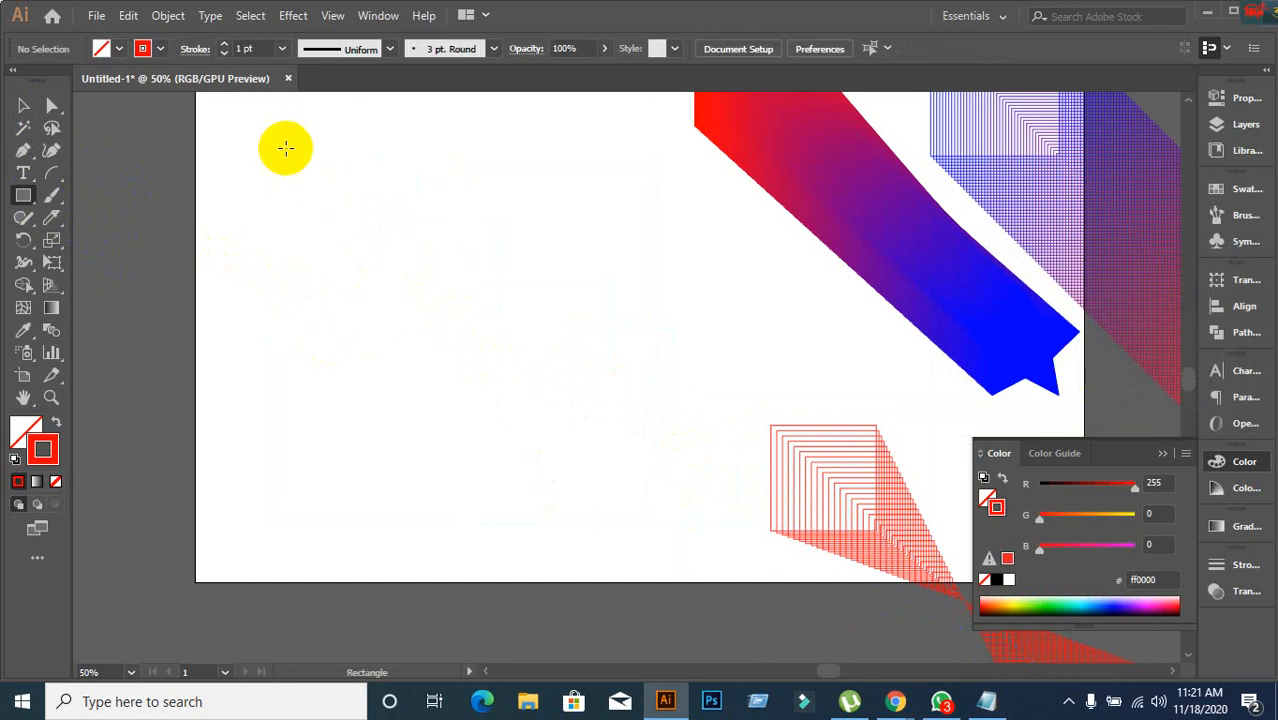
{"action": "left_click_drag", "start_coordinate": [251, 126], "coordinate": [350, 224]}
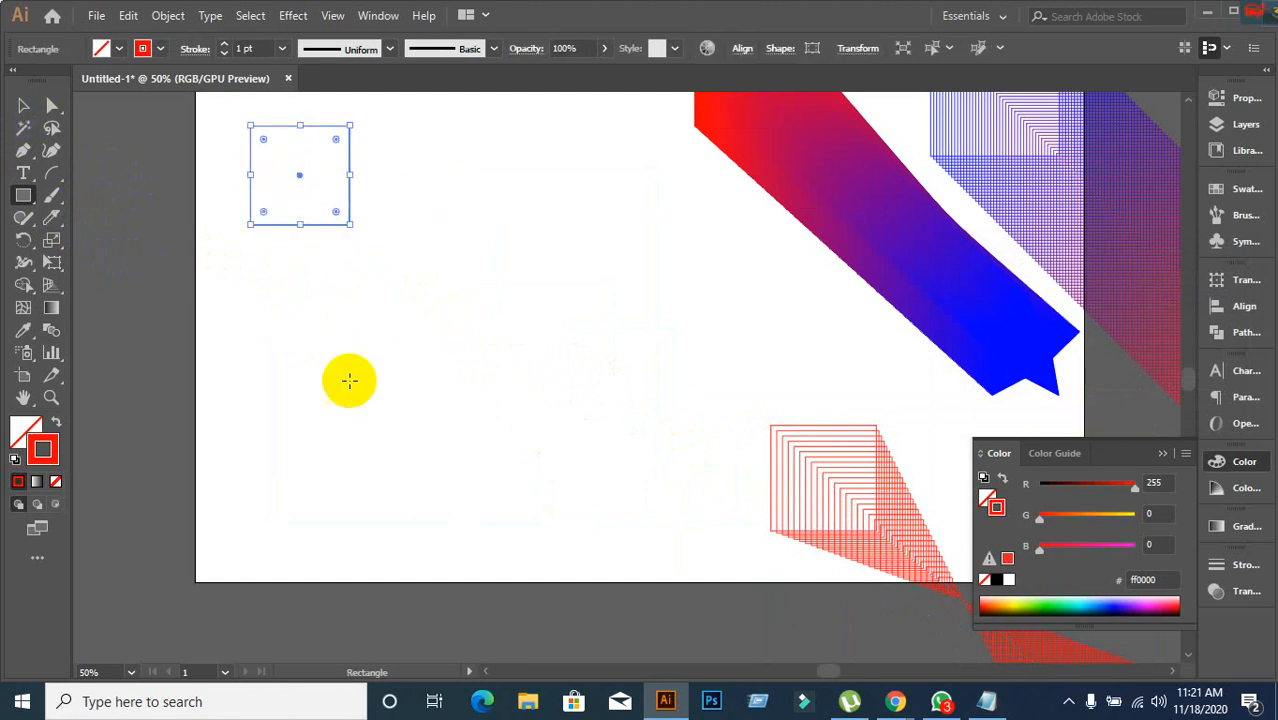
{"action": "left_click_drag", "start_coordinate": [525, 414], "coordinate": [630, 519]}
{"action": "key", "text": "ctrl+z"}
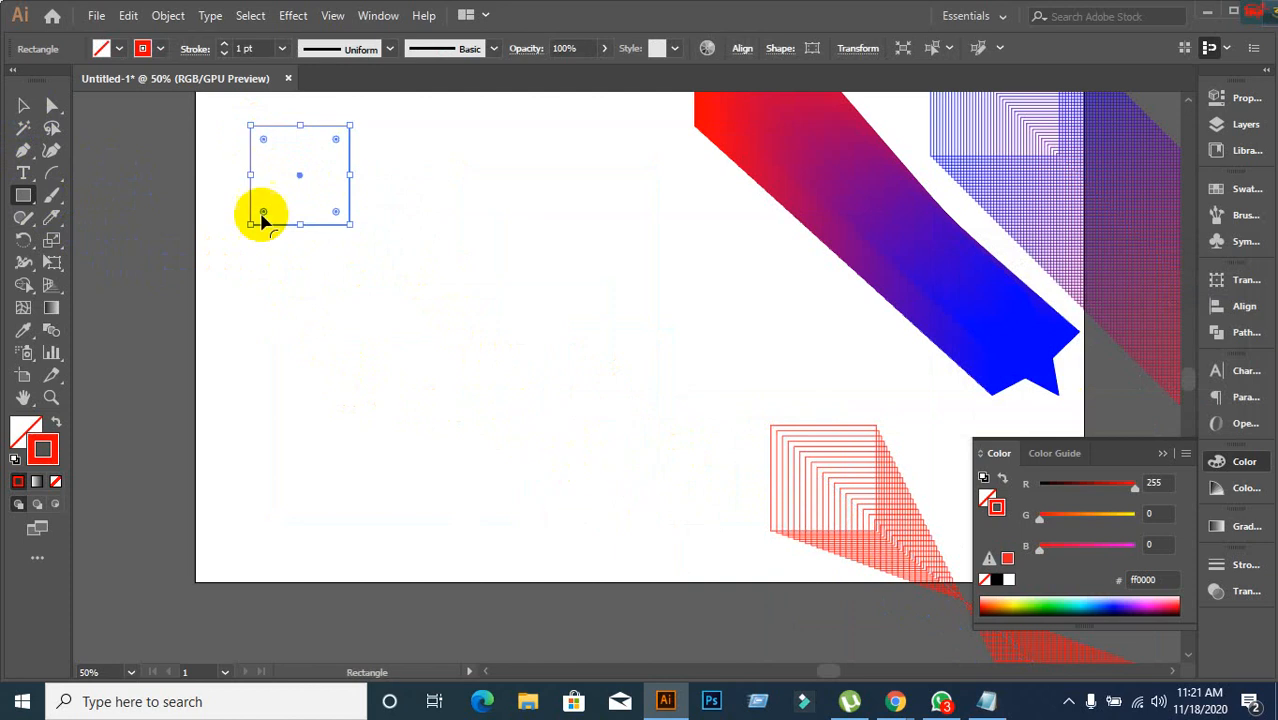
{"action": "left_click", "coordinate": [27, 107]}
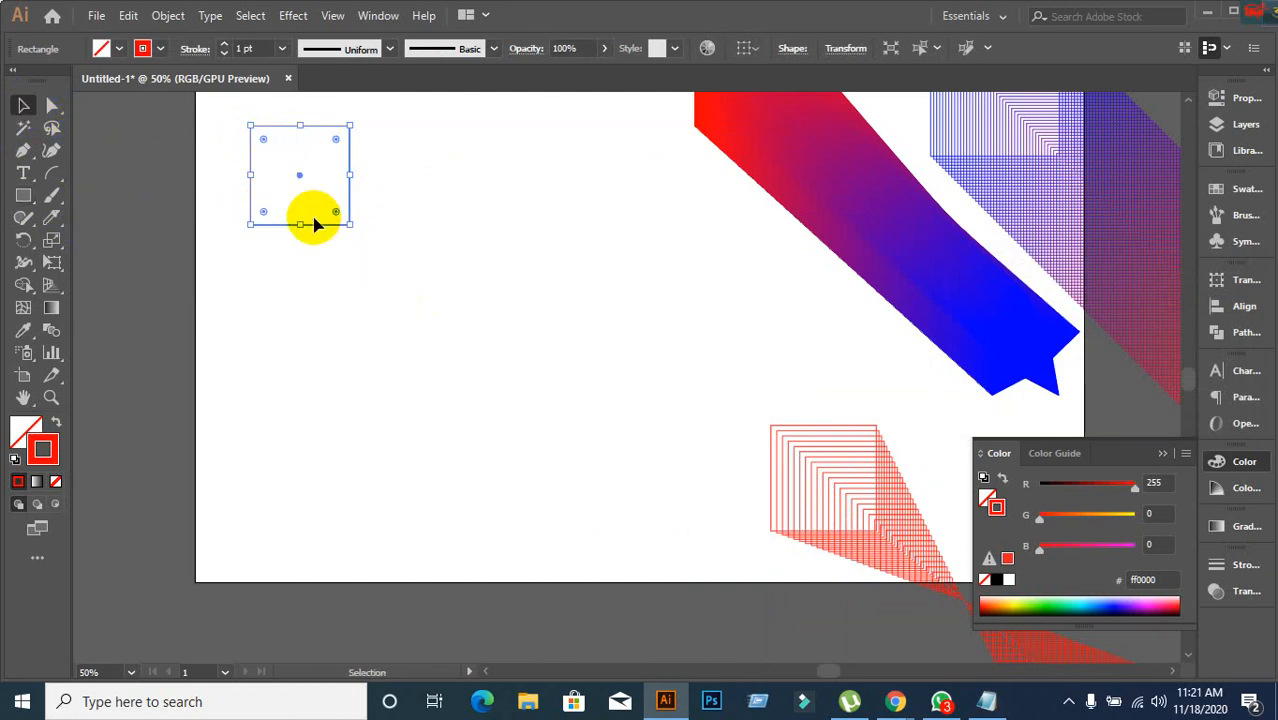
Duplicate the red outlined square diagonally down to the artboard's lower middle and give the copy a blue stroke.
{"action": "left_click_drag", "start_coordinate": [313, 229], "coordinate": [558, 474]}
{"action": "left_click_drag", "start_coordinate": [207, 138], "coordinate": [535, 530]}
{"action": "left_click", "coordinate": [535, 530]}
{"action": "left_click_drag", "start_coordinate": [465, 431], "coordinate": [556, 505]}
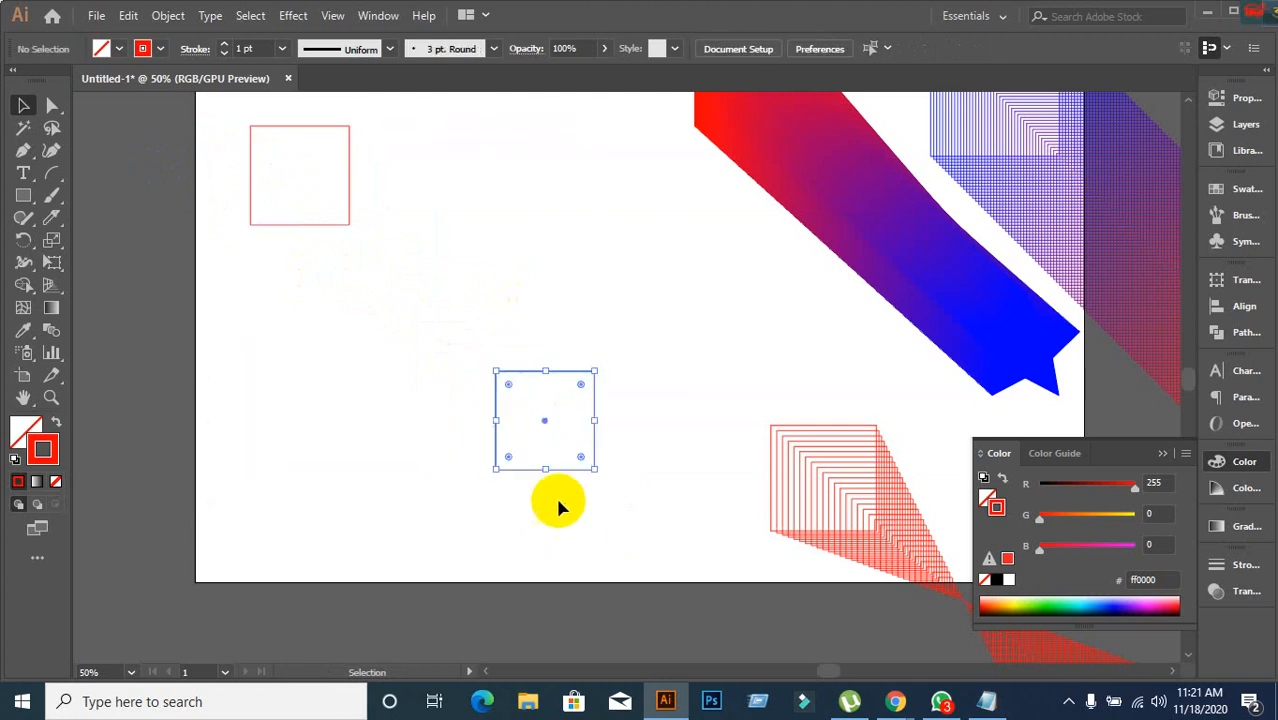
{"action": "left_click", "coordinate": [145, 48]}
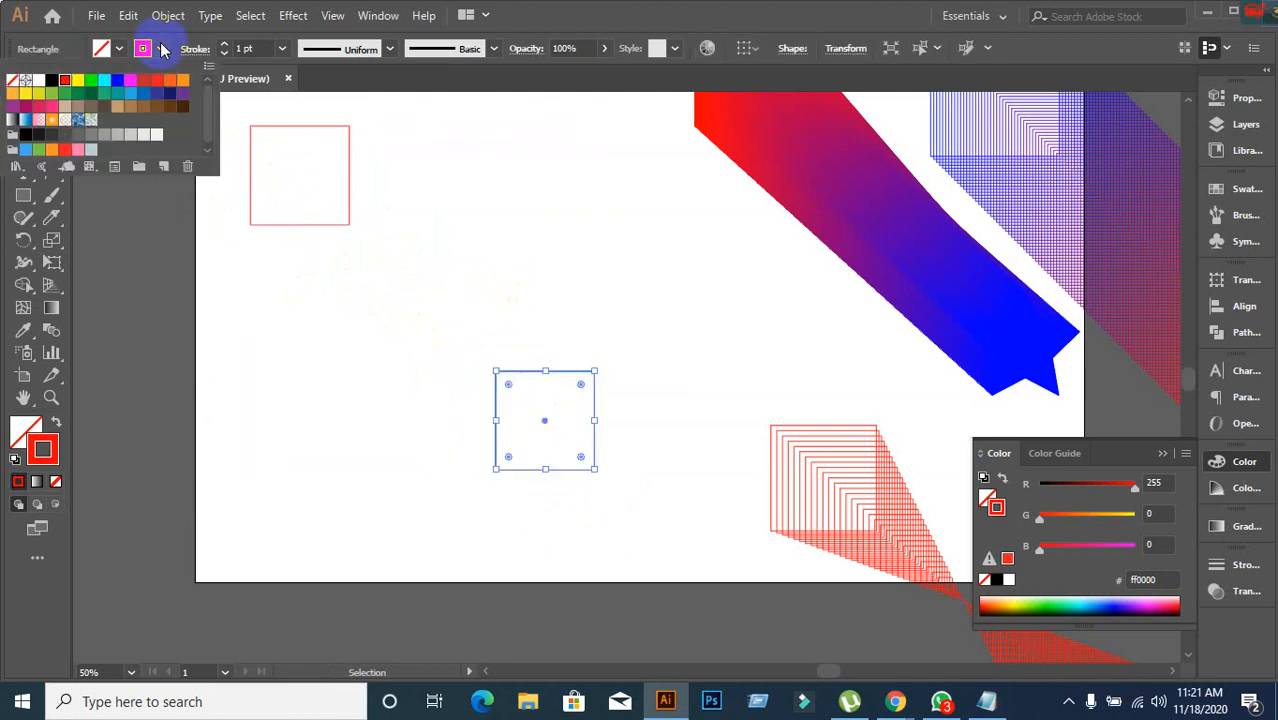
{"action": "left_click", "coordinate": [119, 82]}
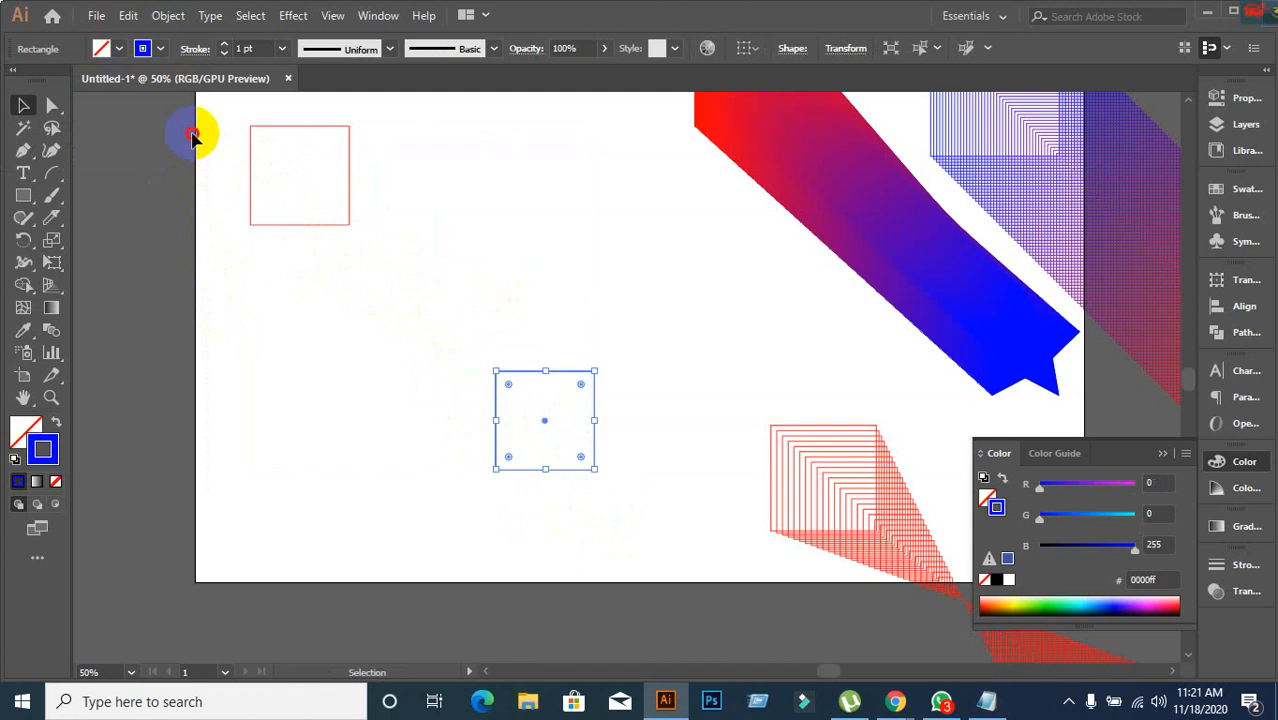
Blend the two outlined squares from the red square's upper-right corner to the blue square's upper-left corner.
{"action": "key", "text": "ctrl+a"}
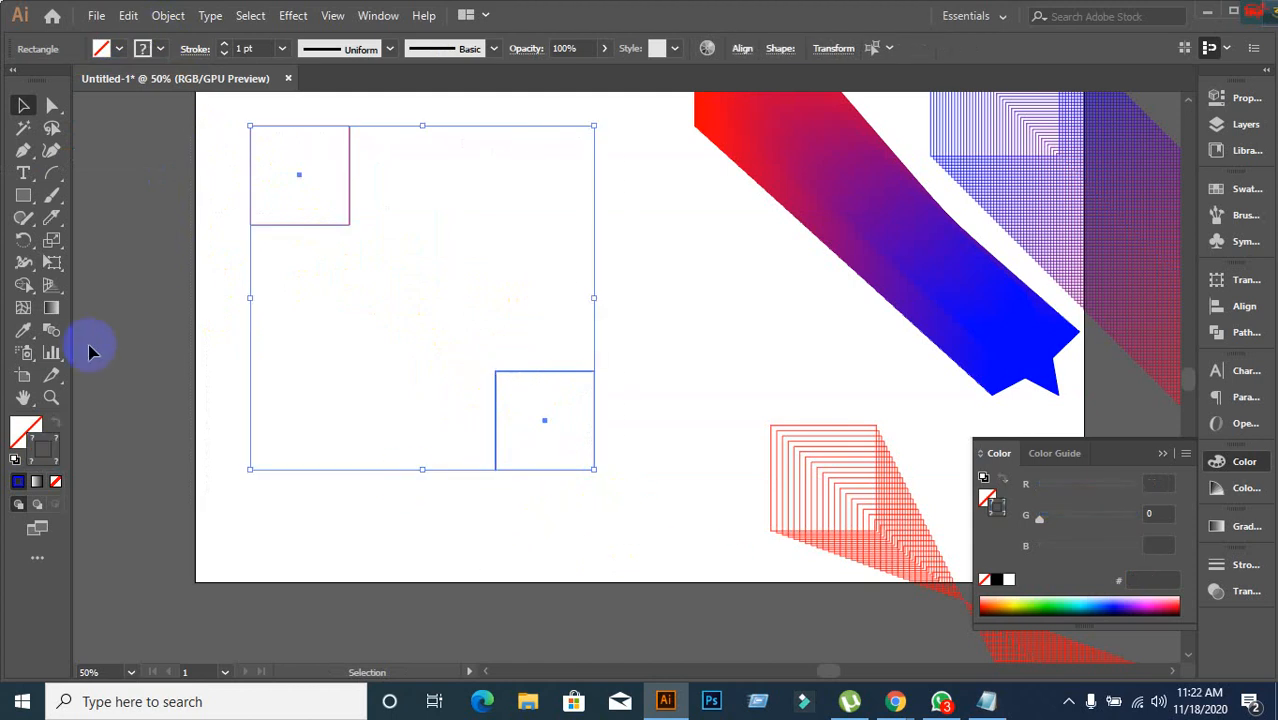
{"action": "left_click", "coordinate": [48, 331]}
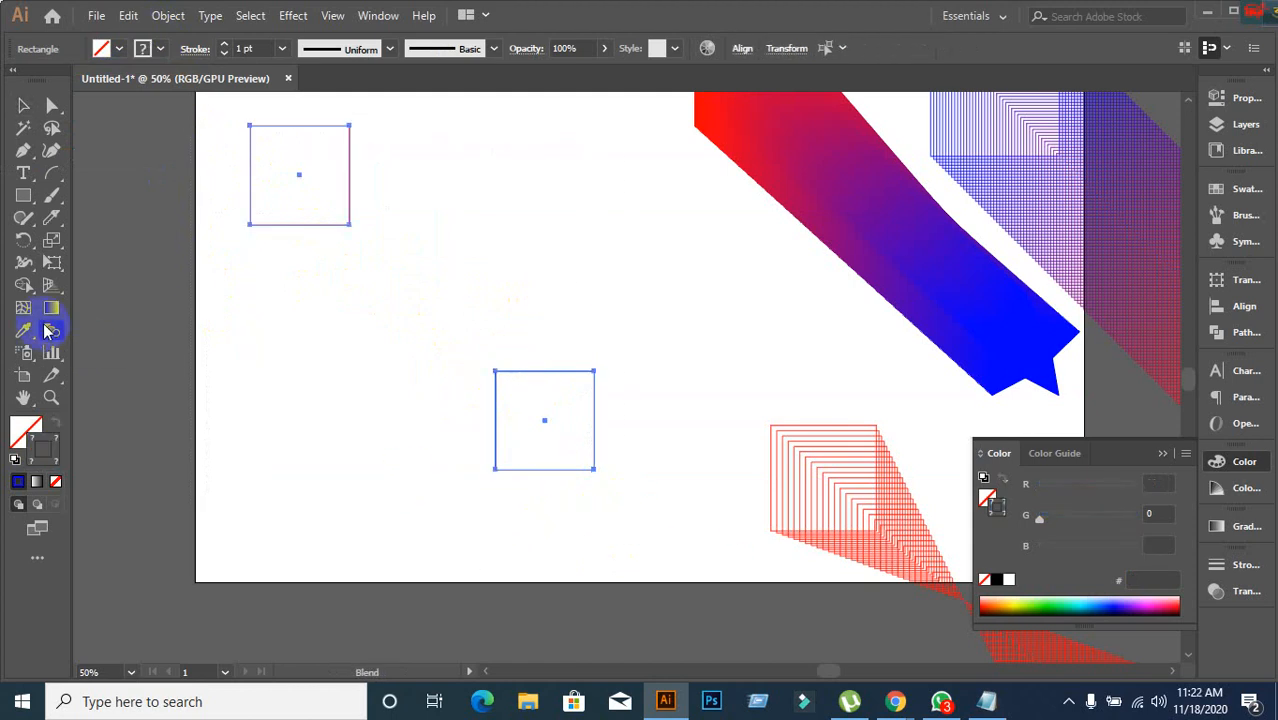
{"action": "left_click", "coordinate": [342, 232]}
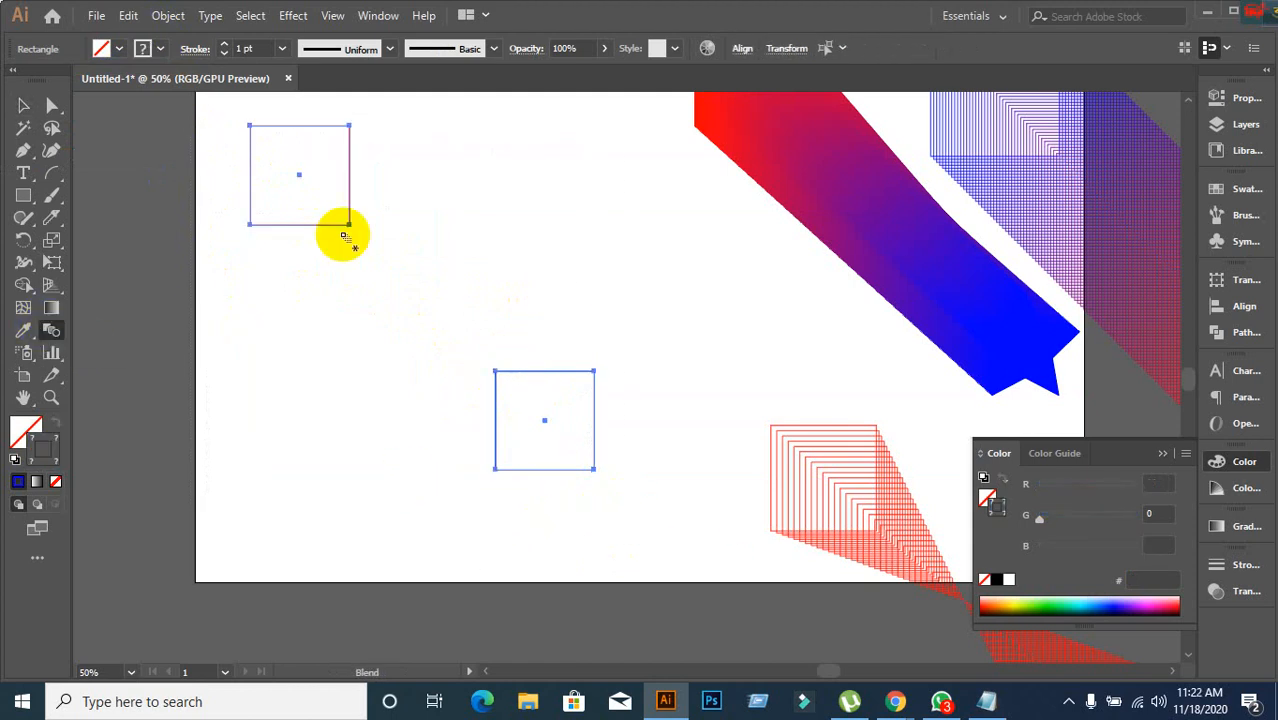
{"action": "left_click", "coordinate": [347, 126]}
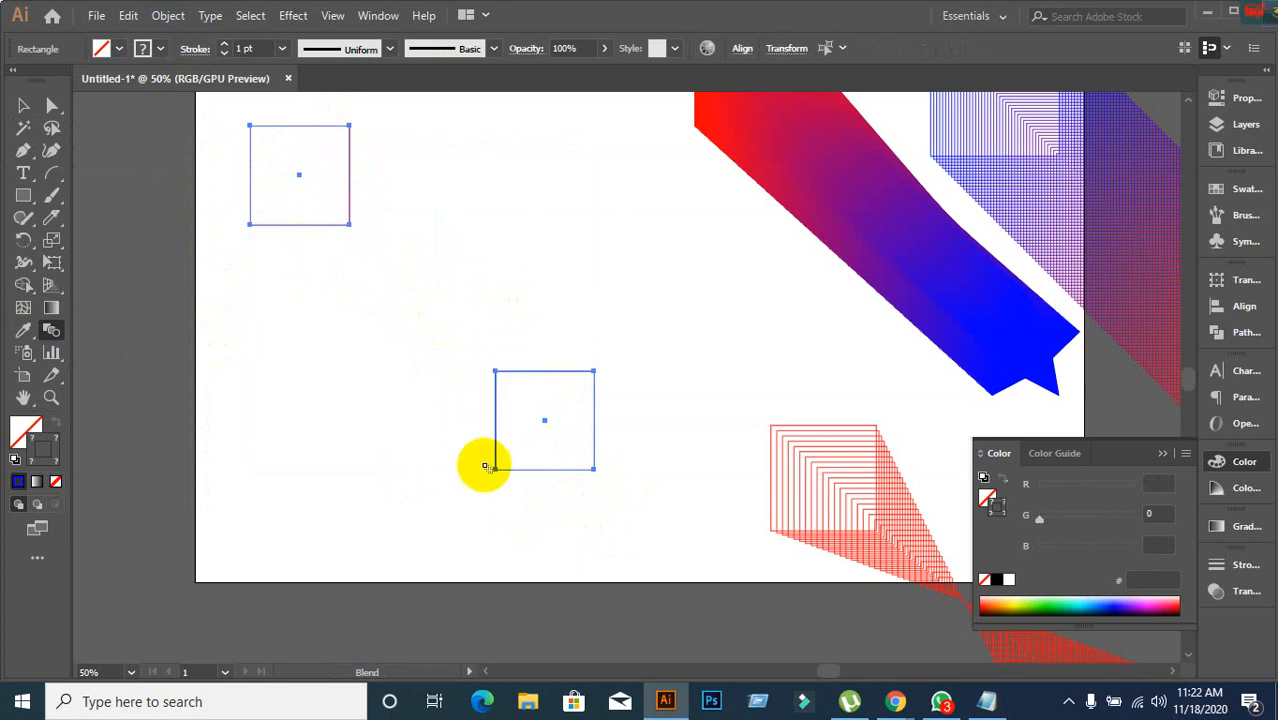
{"action": "left_click", "coordinate": [495, 373]}
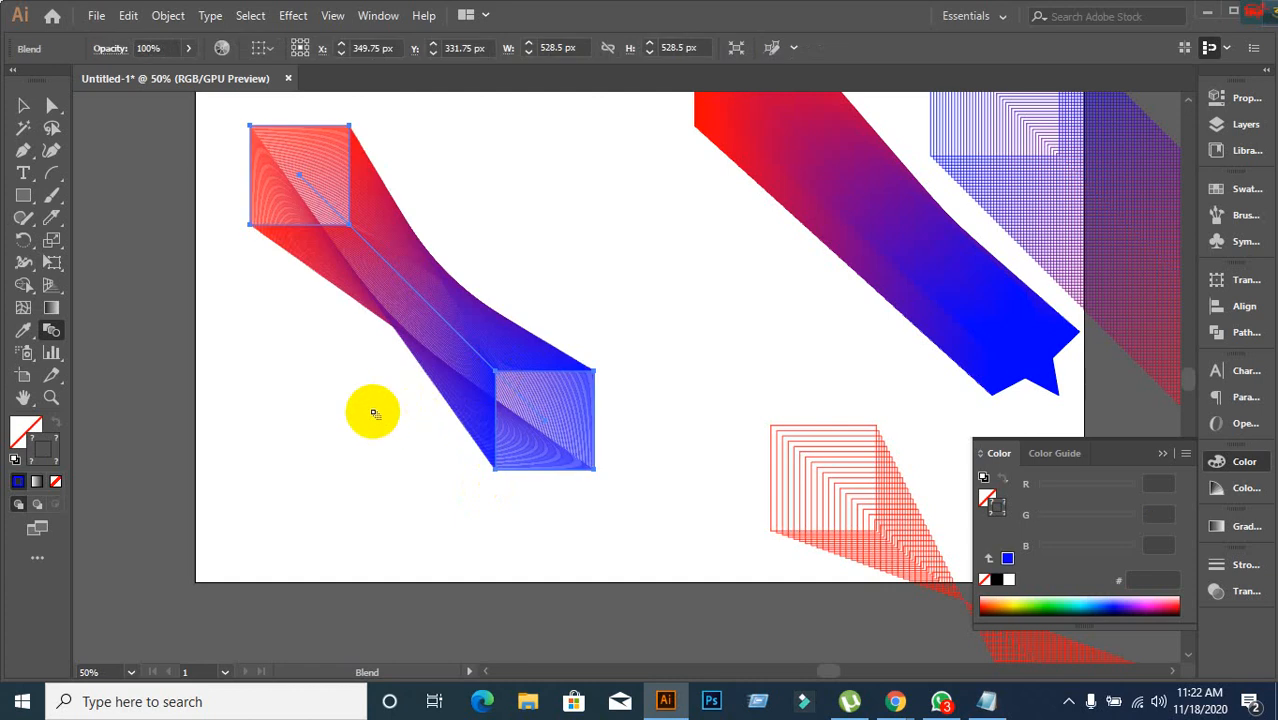
{"action": "double_click", "coordinate": [51, 330]}
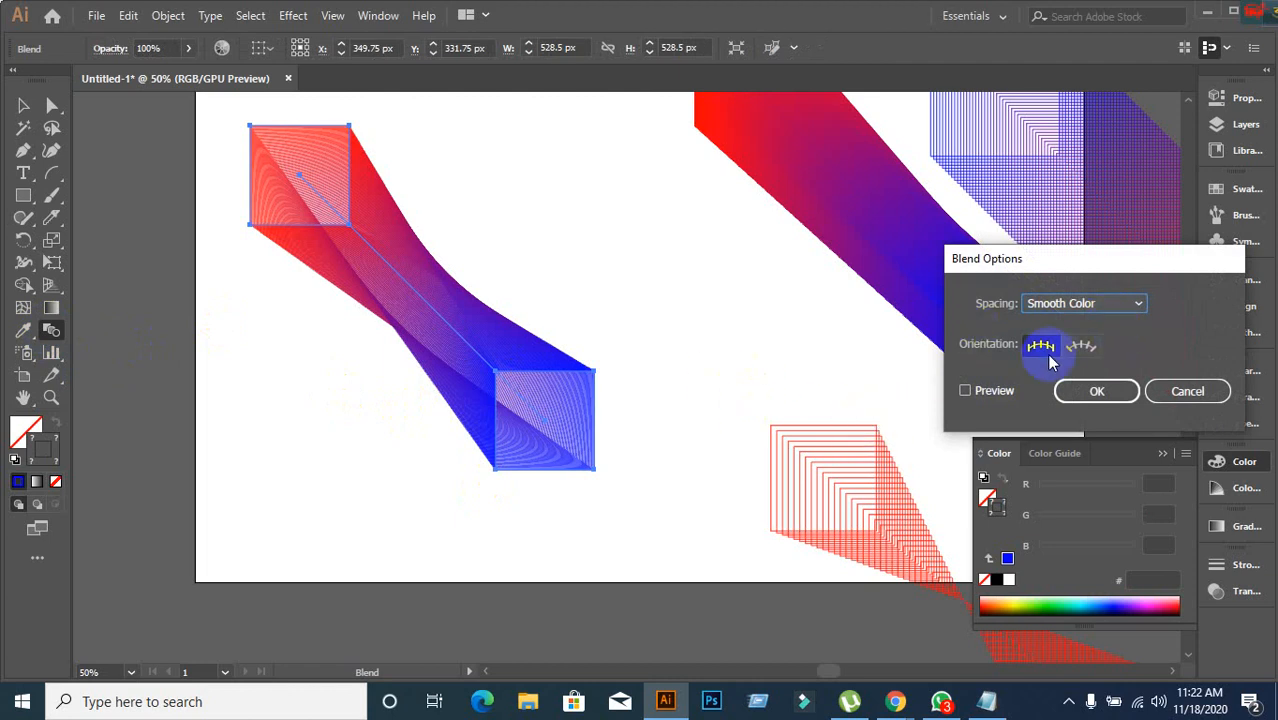
{"action": "left_click", "coordinate": [985, 390]}
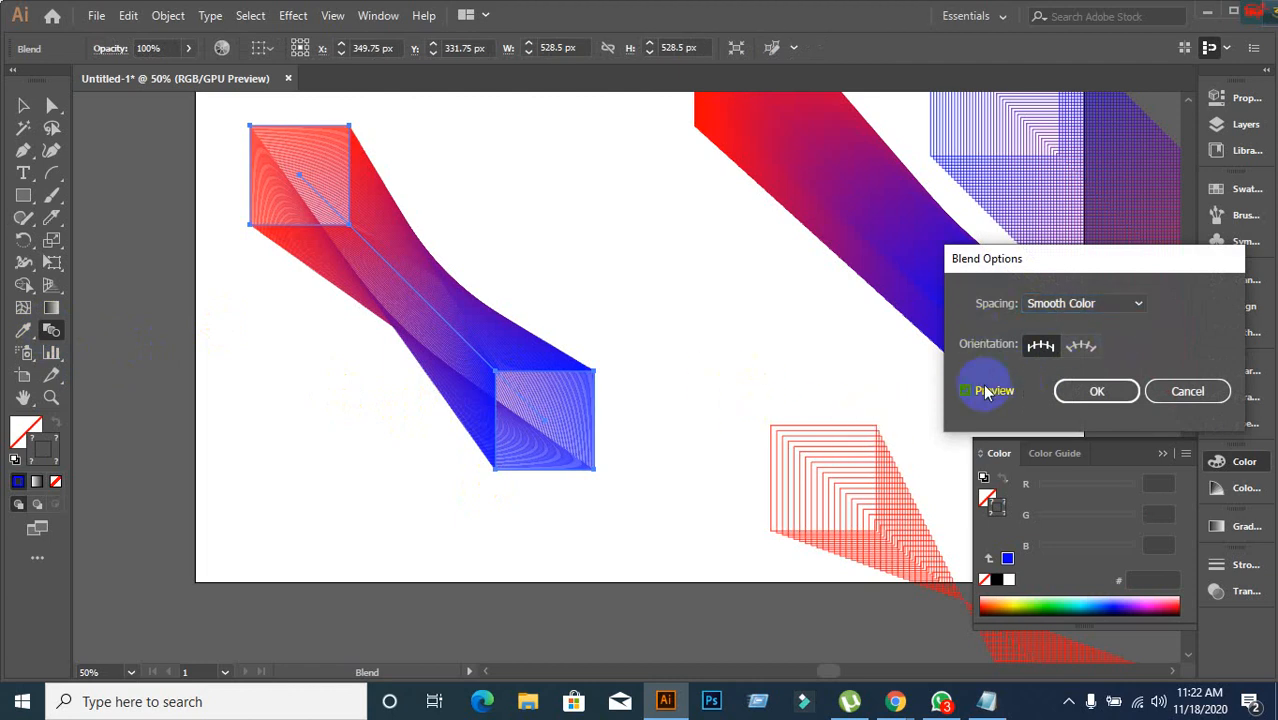
{"action": "left_click", "coordinate": [1131, 311]}
{"action": "left_click", "coordinate": [1186, 390]}
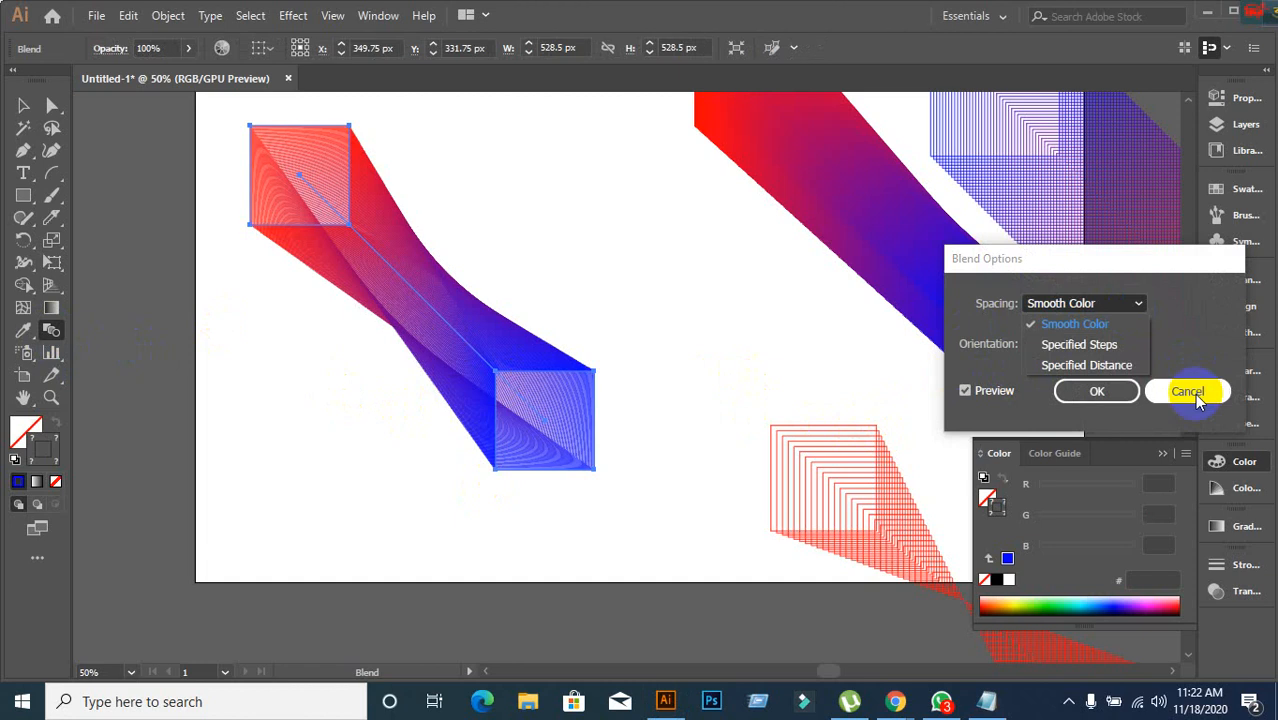
{"action": "left_click", "coordinate": [1180, 390]}
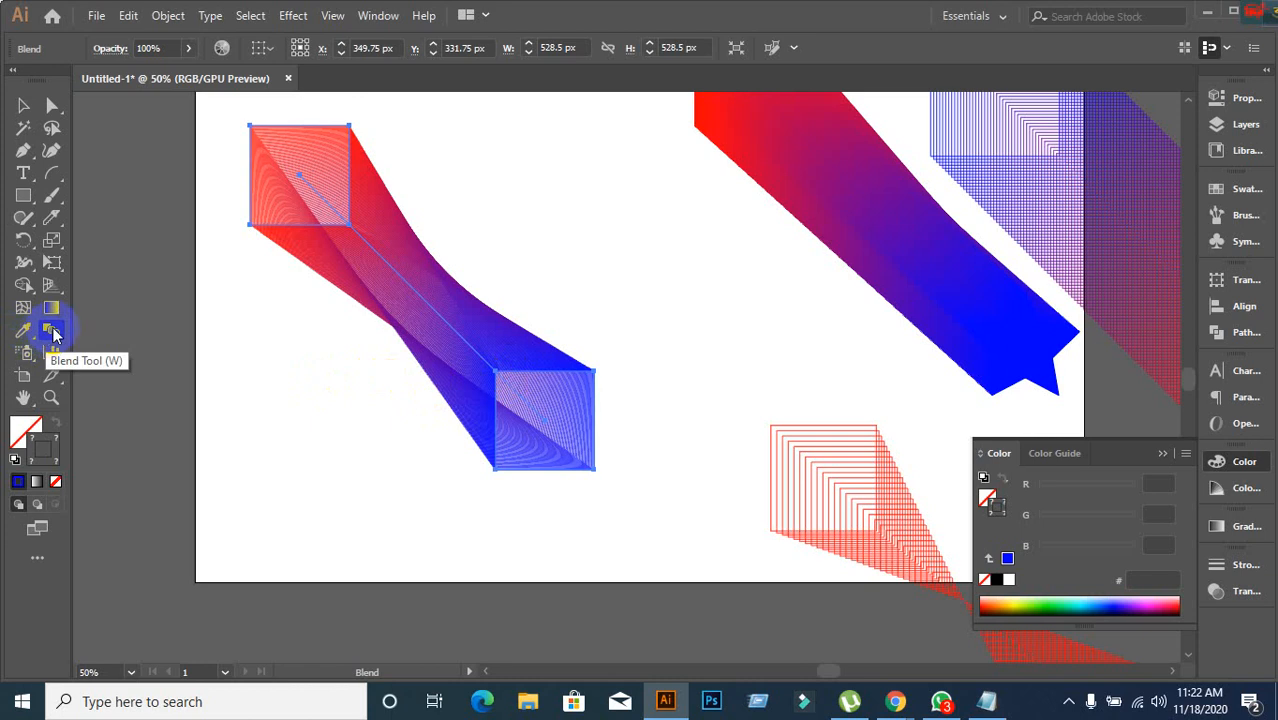
Open the Blend Options for the twisted red-to-blue square blend, enable the preview and set the spacing to Specified Steps.
{"action": "double_click", "coordinate": [53, 333]}
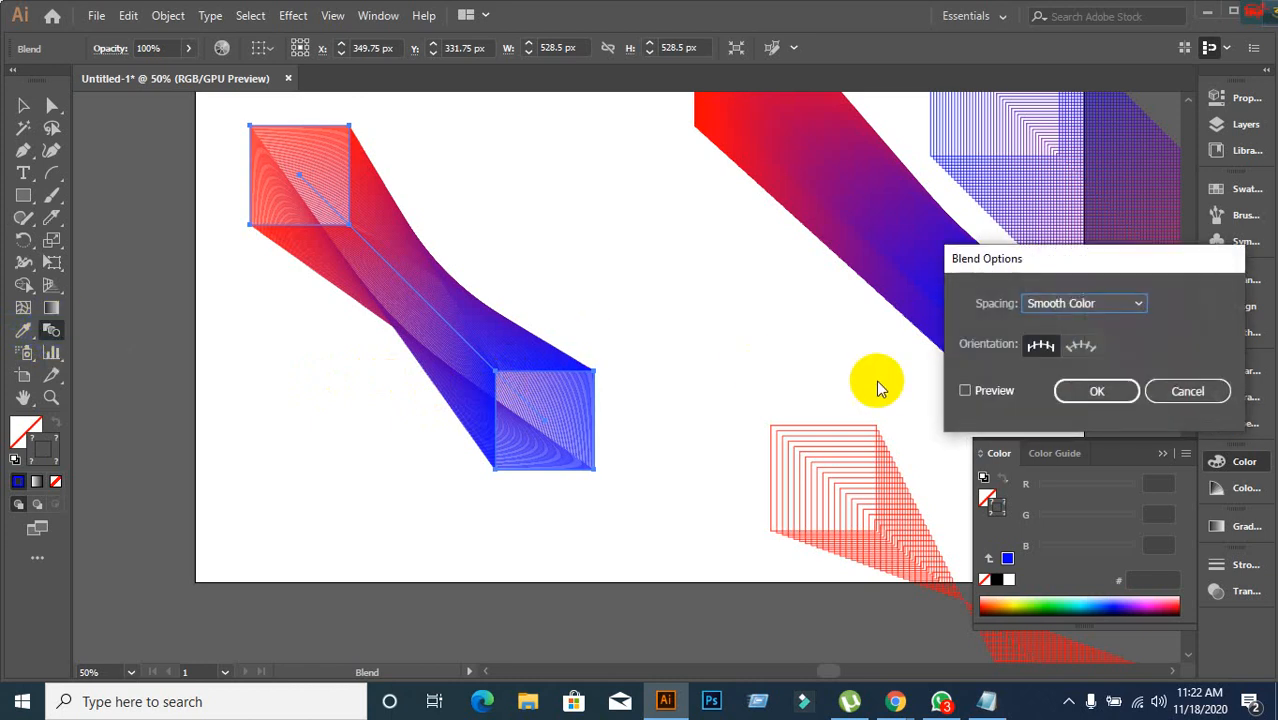
{"action": "left_click", "coordinate": [963, 390]}
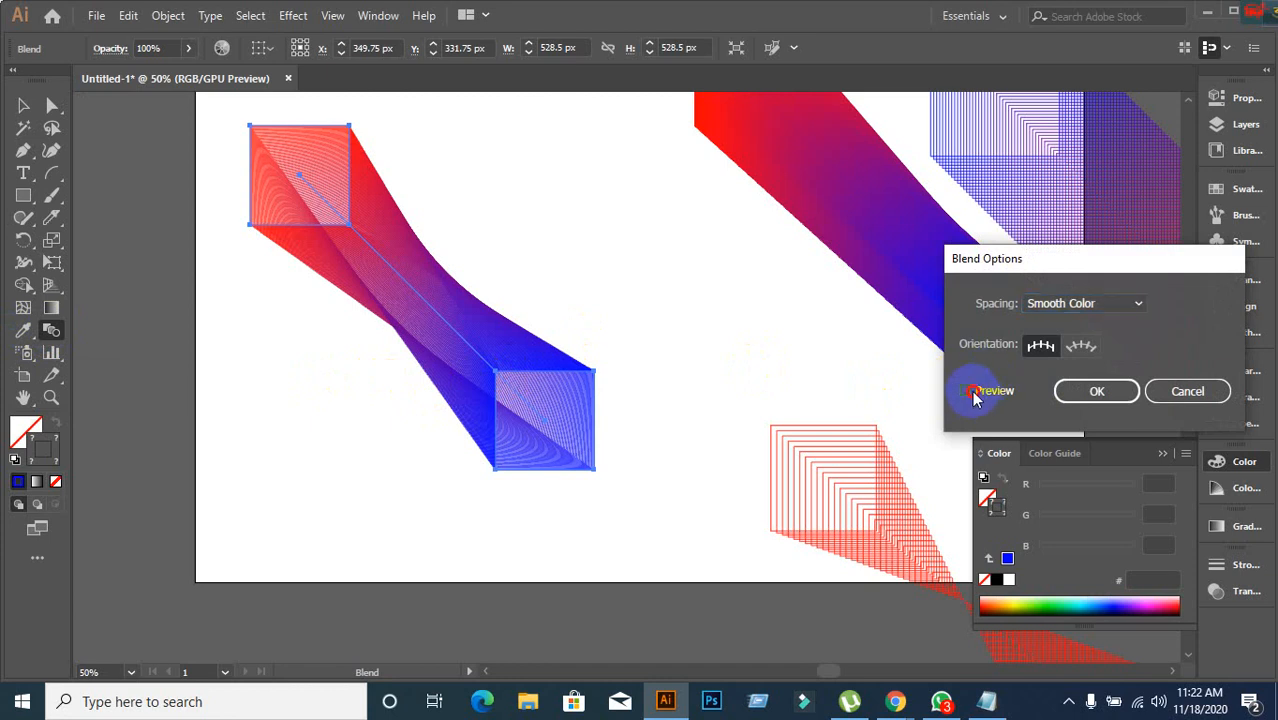
{"action": "left_click", "coordinate": [1125, 310]}
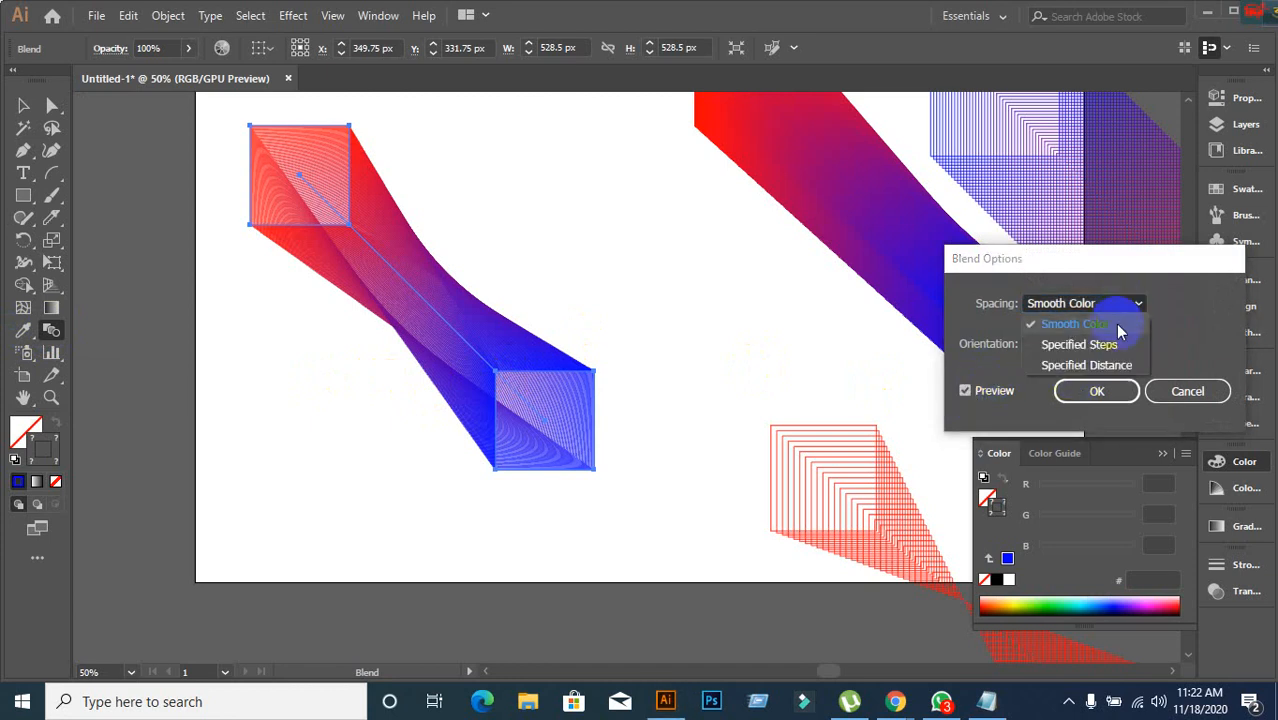
{"action": "left_click", "coordinate": [1100, 345]}
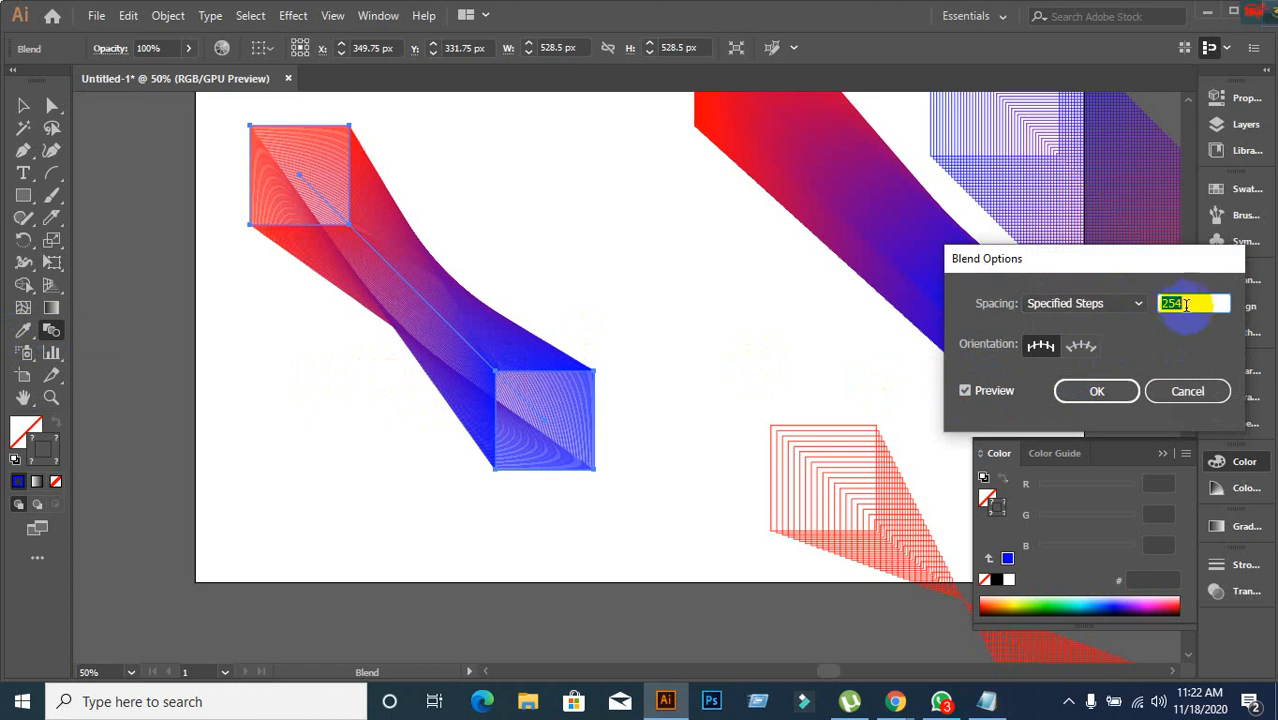
Reduce the specified steps to 233, try Smooth Color spacing for comparison, and return to Specified Steps.
{"action": "scroll", "coordinate": [1185, 302], "scroll_direction": "down", "scroll_amount": 20}
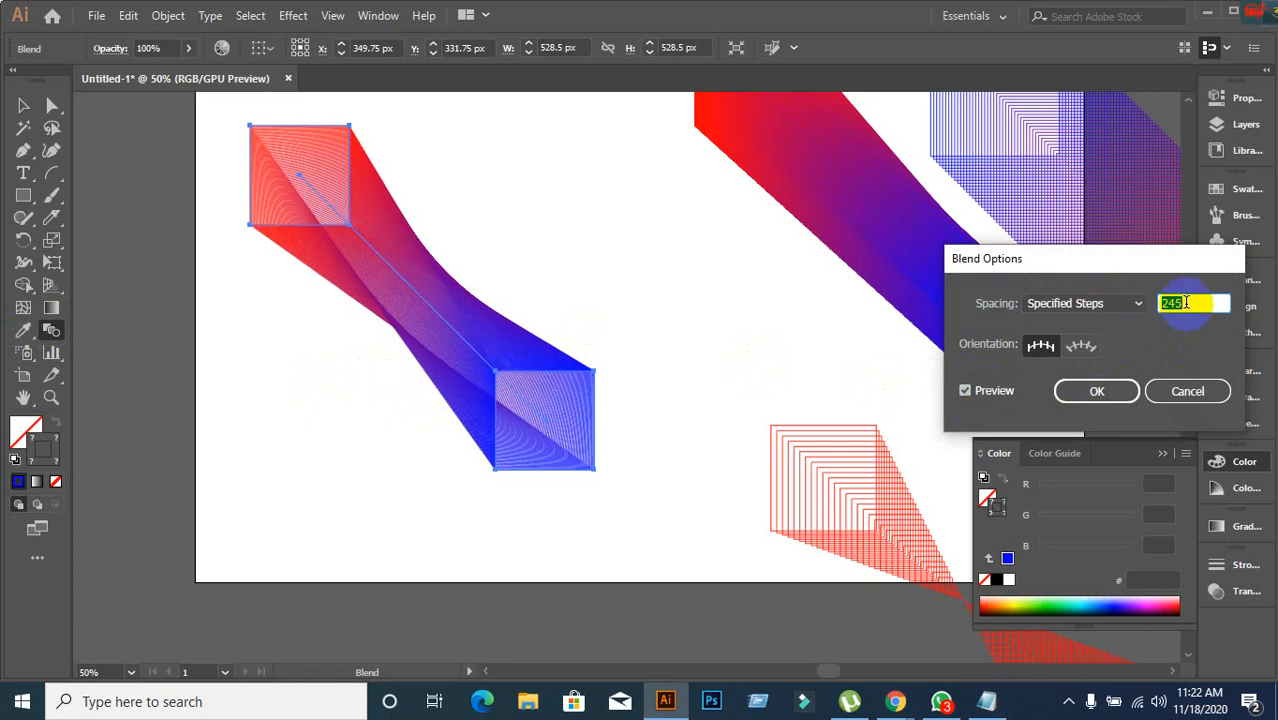
{"action": "left_click", "coordinate": [1133, 305]}
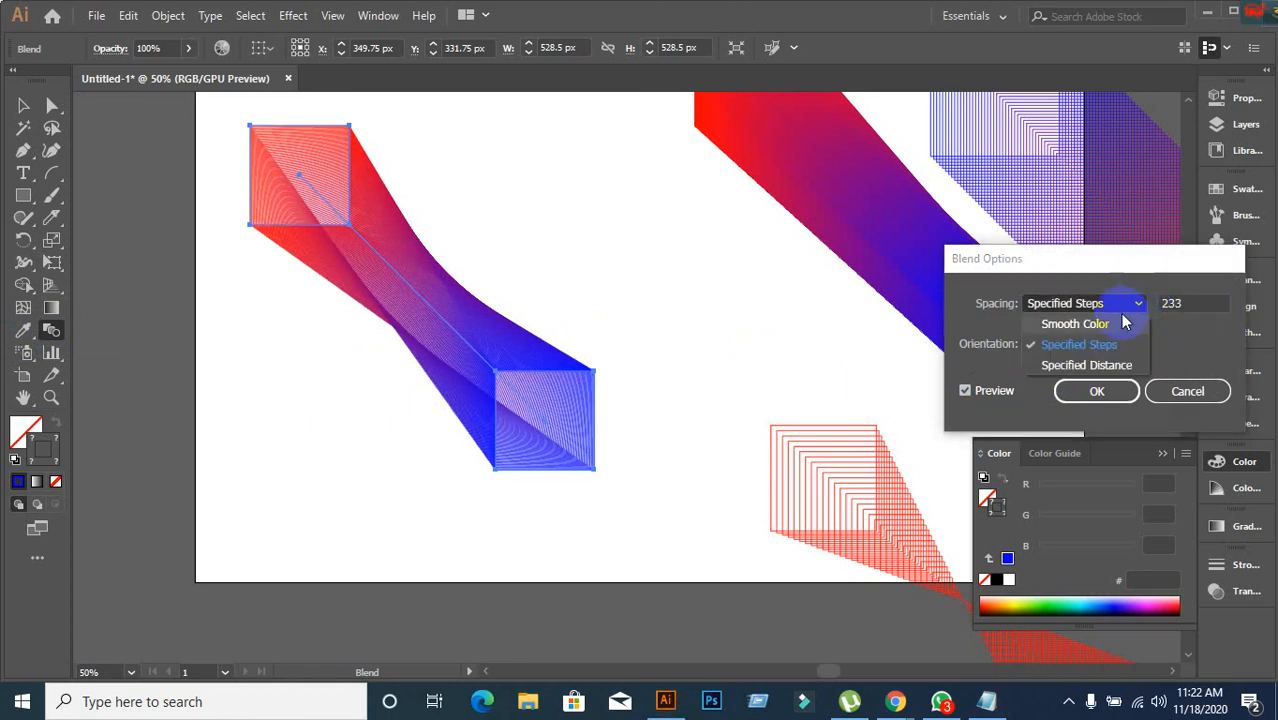
{"action": "left_click", "coordinate": [1127, 322]}
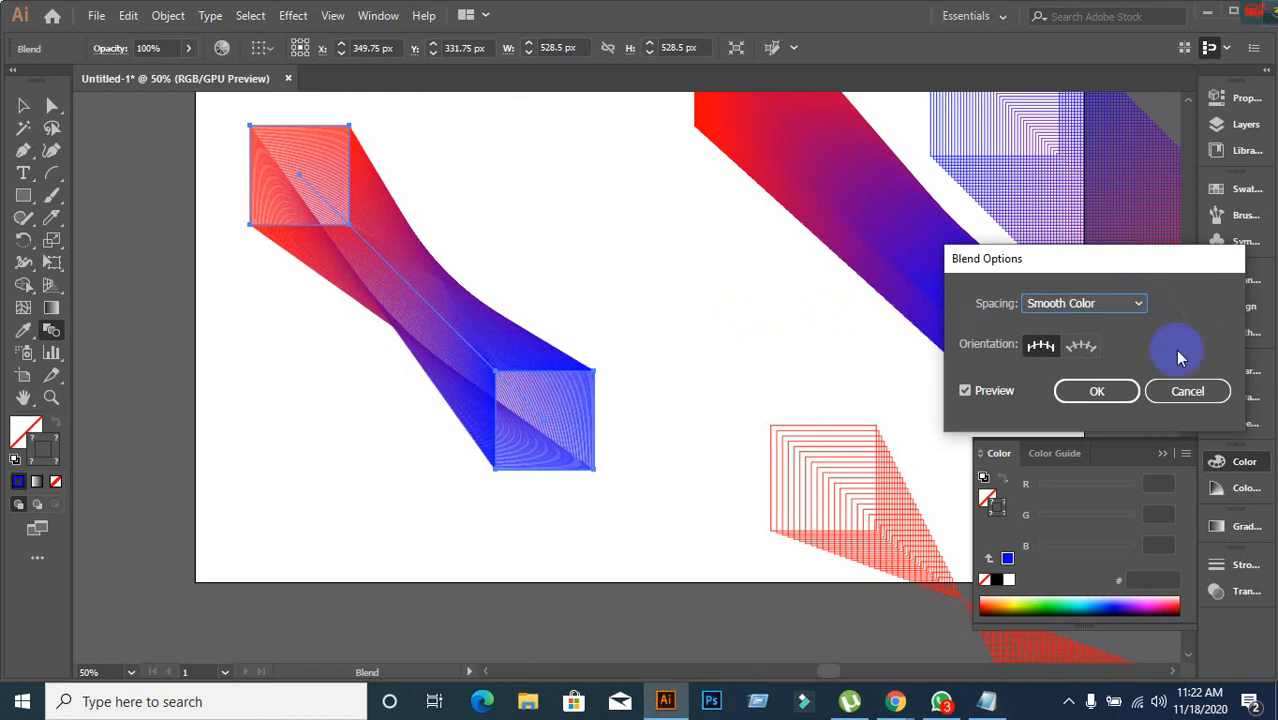
{"action": "left_click", "coordinate": [1075, 312]}
{"action": "left_click", "coordinate": [1105, 343]}
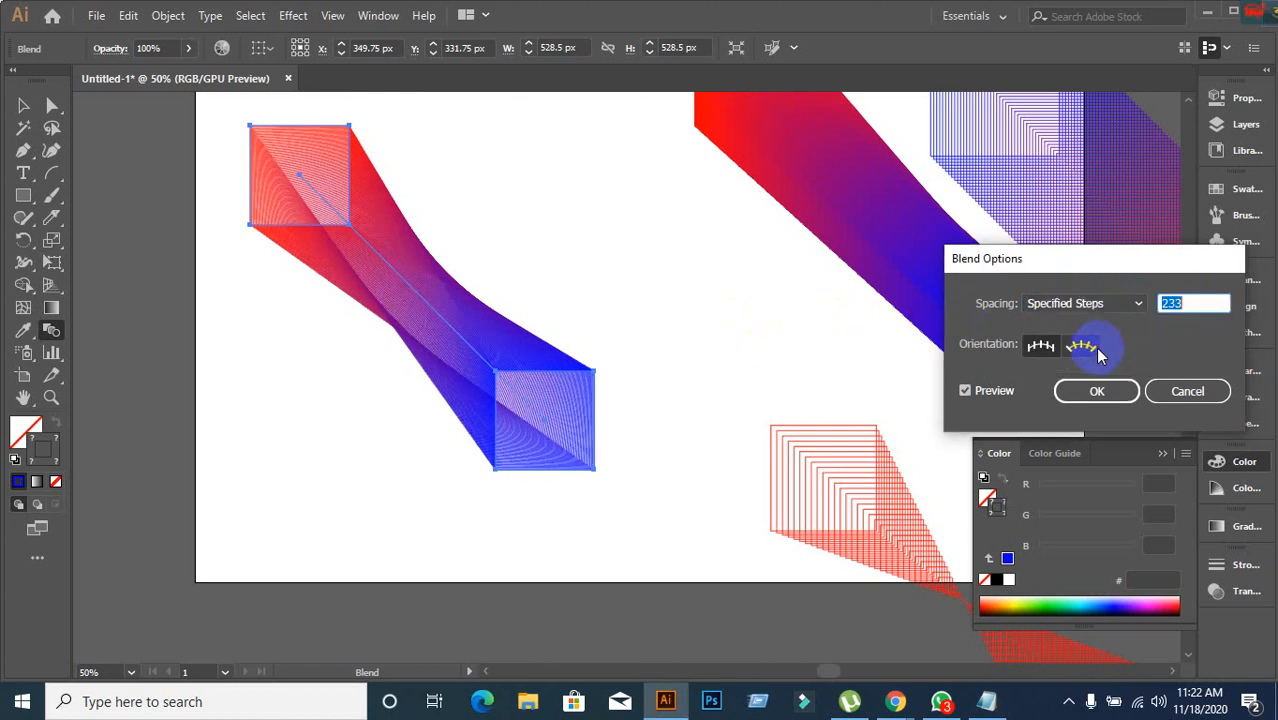
Raise the red-to-blue blend's specified steps to 243 briefly, and lower them gradually to 162.
{"action": "key", "text": "Up"}
{"action": "key", "text": "Up"}
{"action": "key", "text": "Up"}
{"action": "key", "text": "Up"}
{"action": "key", "text": "Up"}
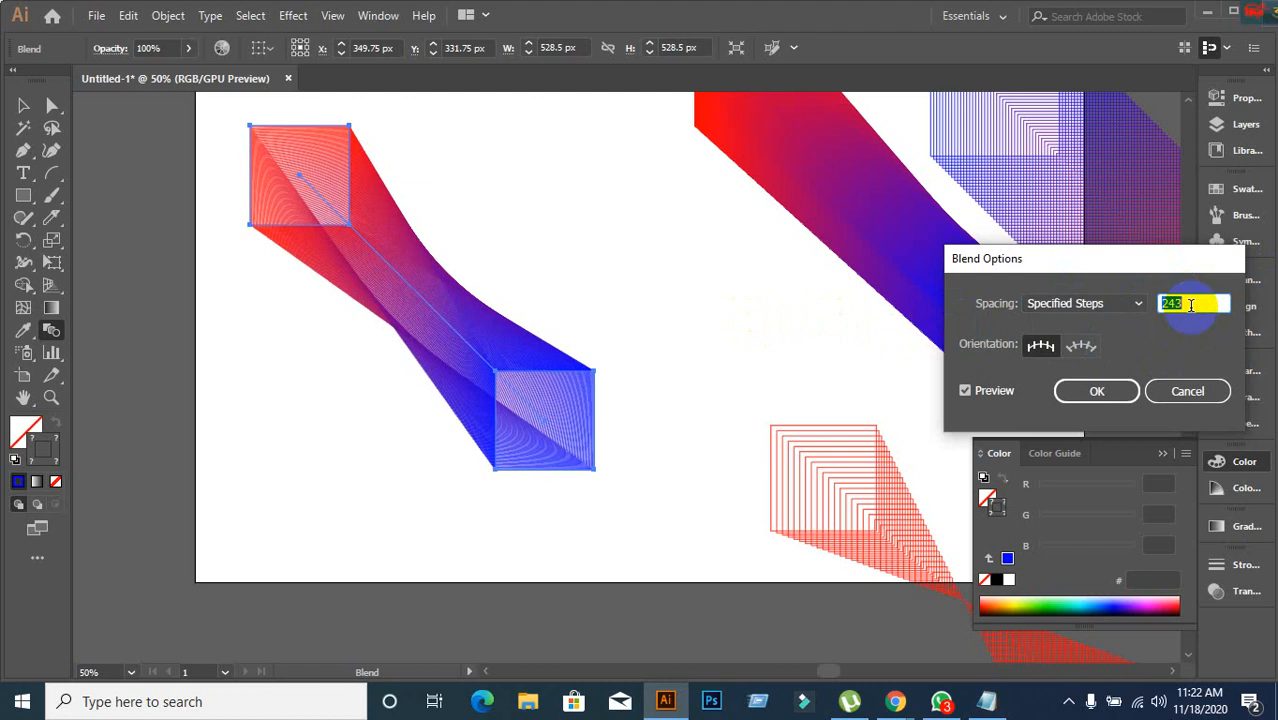
{"action": "key", "text": "Down"}
{"action": "key", "text": "Down"}
{"action": "key", "text": "Down"}
{"action": "key", "text": "Down"}
{"action": "key", "text": "Down"}
{"action": "key", "text": "Down"}
{"action": "key", "text": "Down"}
{"action": "key", "text": "Down"}
{"action": "key", "text": "Down"}
{"action": "key", "text": "Down"}
{"action": "key", "text": "Down"}
{"action": "key", "text": "Down"}
{"action": "key", "text": "Down"}
{"action": "key", "text": "Down"}
{"action": "key", "text": "Down"}
{"action": "key", "text": "Down"}
{"action": "key", "text": "Down"}
{"action": "key", "text": "Down"}
{"action": "key", "text": "Down"}
{"action": "key", "text": "Down"}
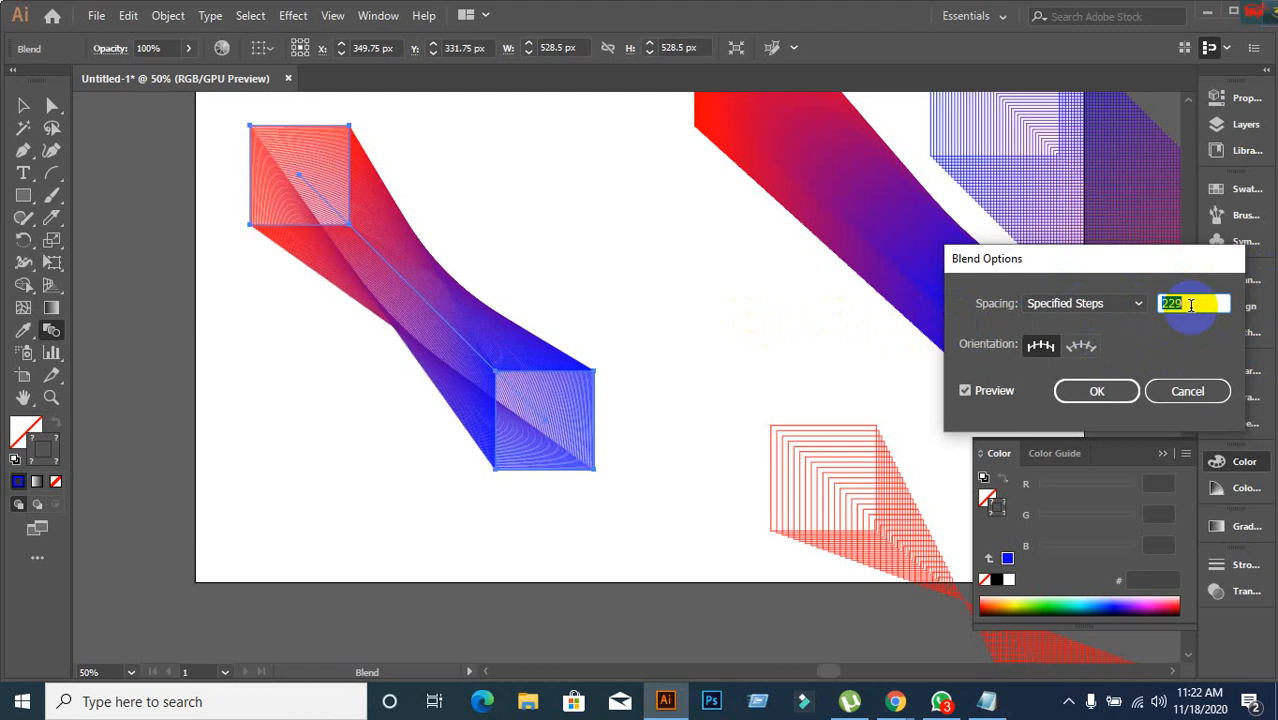
{"action": "key", "text": "Down"}
{"action": "key", "text": "Down"}
{"action": "key", "text": "Down"}
{"action": "key", "text": "Down"}
{"action": "key", "text": "Down"}
{"action": "key", "text": "Down"}
{"action": "key", "text": "Down"}
{"action": "key", "text": "Down"}
{"action": "key", "text": "Down"}
{"action": "key", "text": "Down"}
{"action": "key", "text": "Down"}
{"action": "key", "text": "Down"}
{"action": "key", "text": "Down"}
{"action": "key", "text": "Down"}
{"action": "key", "text": "Down"}
{"action": "key", "text": "Down"}
{"action": "key", "text": "Down"}
{"action": "key", "text": "Down"}
{"action": "key", "text": "Down"}
{"action": "key", "text": "Down"}
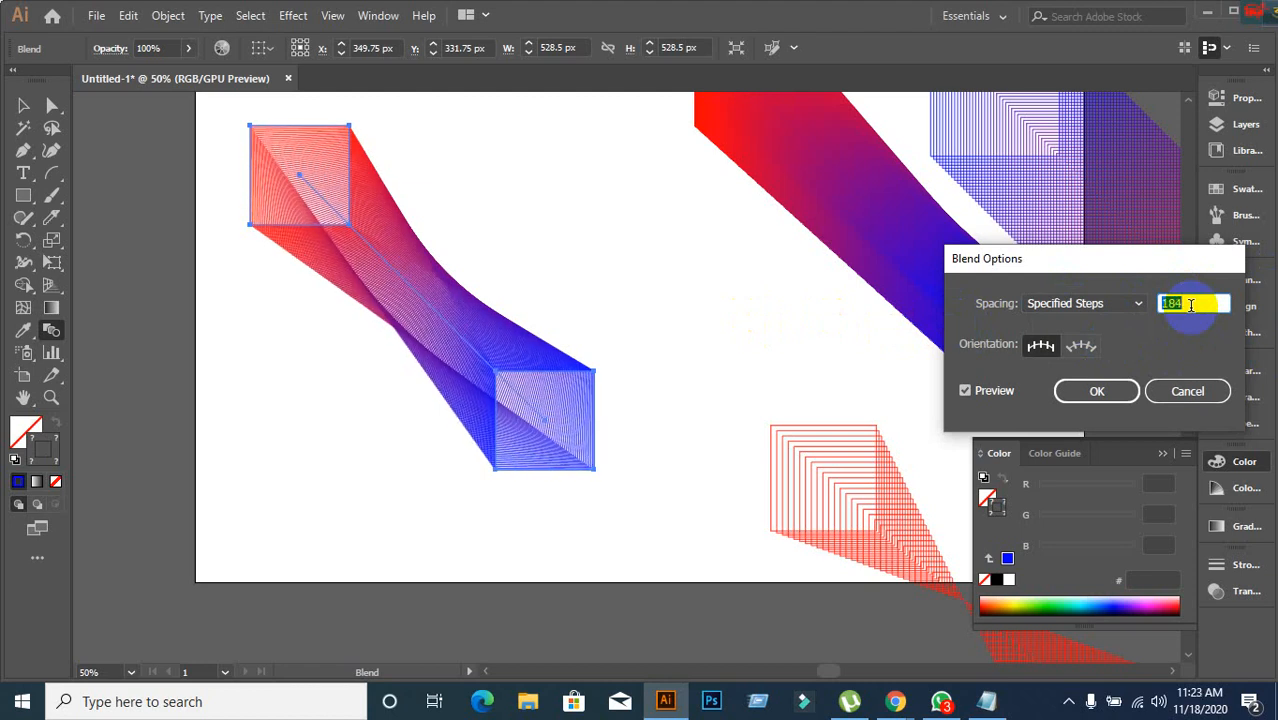
Try Specified Distance spacing on the red-to-blue blend, widening the distance between outlines to 21 px.
{"action": "left_click", "coordinate": [1107, 305]}
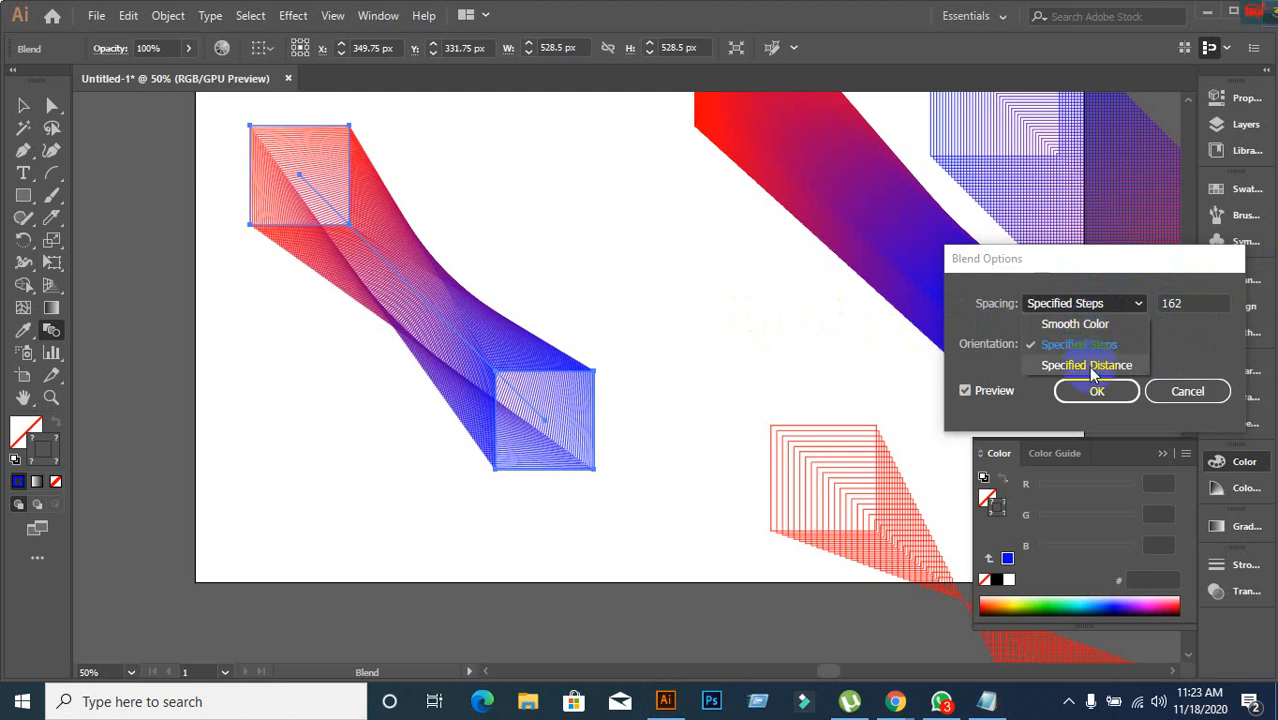
{"action": "left_click", "coordinate": [1088, 366]}
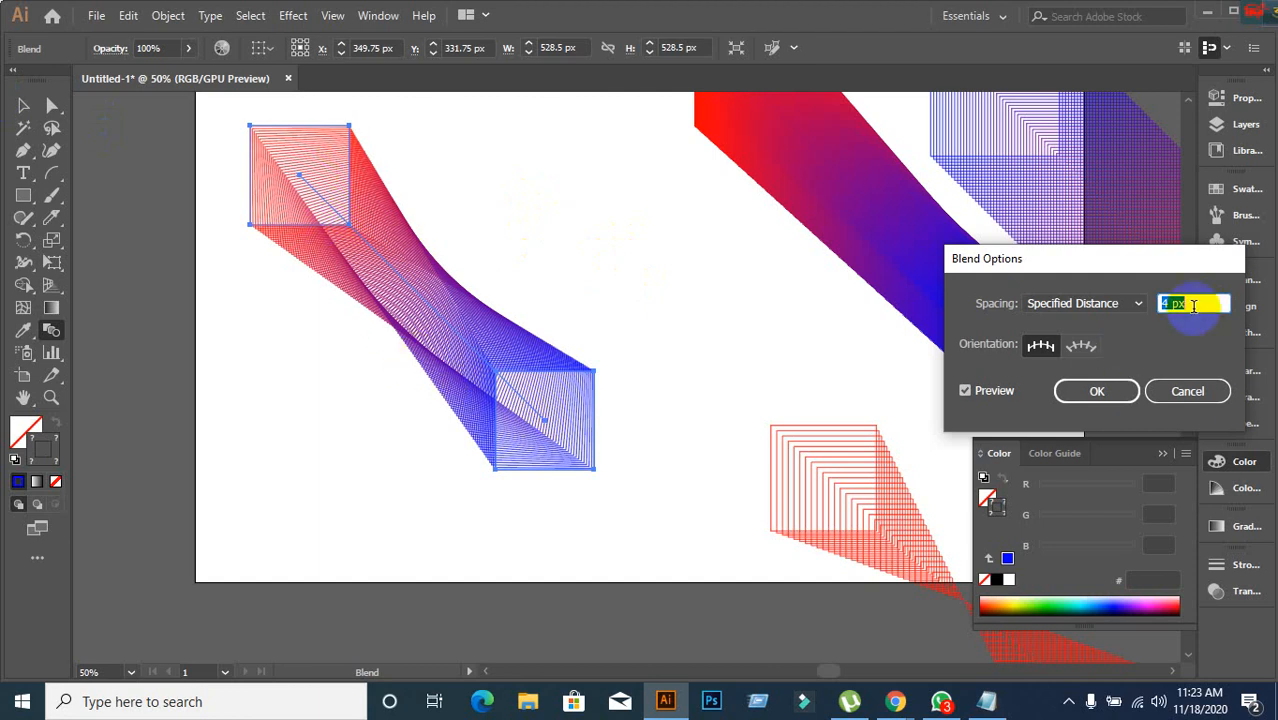
{"action": "key", "text": "Up"}
{"action": "key", "text": "Up"}
{"action": "key", "text": "Up"}
{"action": "key", "text": "Up"}
{"action": "key", "text": "Up"}
{"action": "key", "text": "Up"}
{"action": "key", "text": "Up"}
{"action": "key", "text": "Up"}
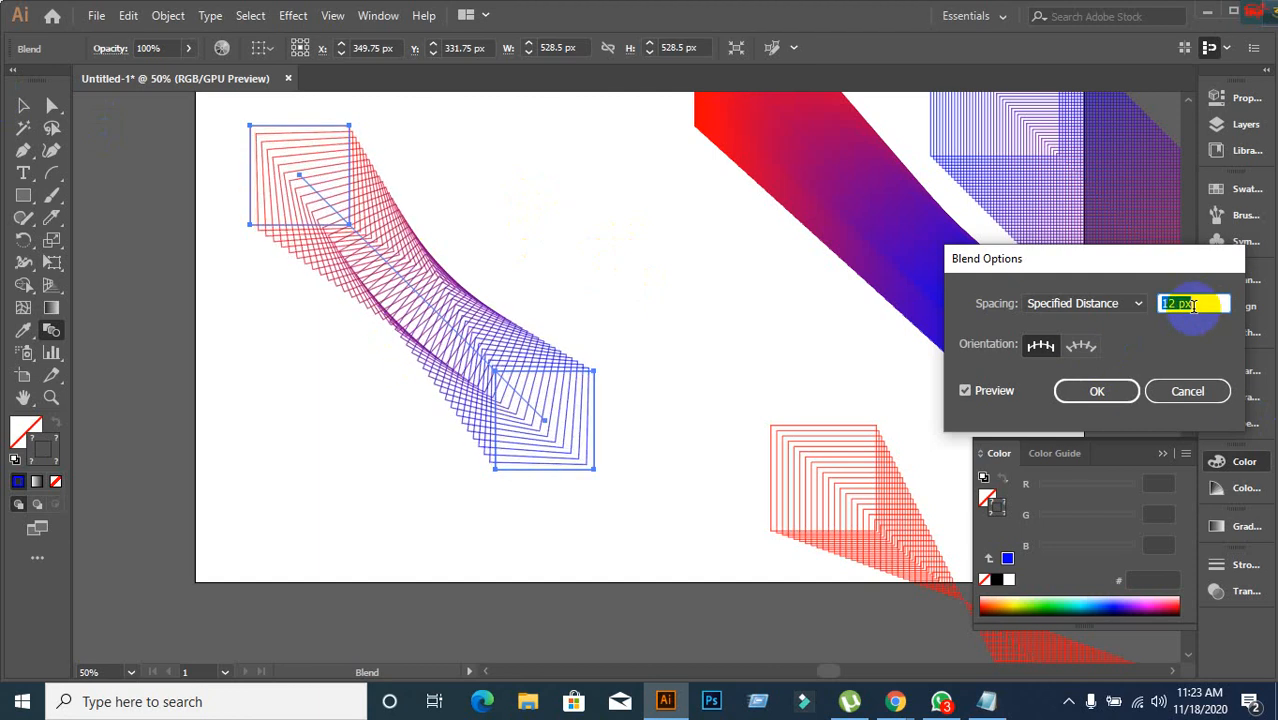
{"action": "key", "text": "Down"}
{"action": "key", "text": "Down"}
{"action": "key", "text": "Down"}
{"action": "key", "text": "Down"}
{"action": "key", "text": "Up"}
{"action": "key", "text": "Up"}
{"action": "key", "text": "Up"}
{"action": "key", "text": "Up"}
{"action": "key", "text": "Up"}
{"action": "key", "text": "Up"}
{"action": "key", "text": "Up"}
{"action": "key", "text": "Up"}
{"action": "key", "text": "Up"}
{"action": "key", "text": "Up"}
{"action": "key", "text": "Up"}
{"action": "key", "text": "Up"}
{"action": "key", "text": "Up"}
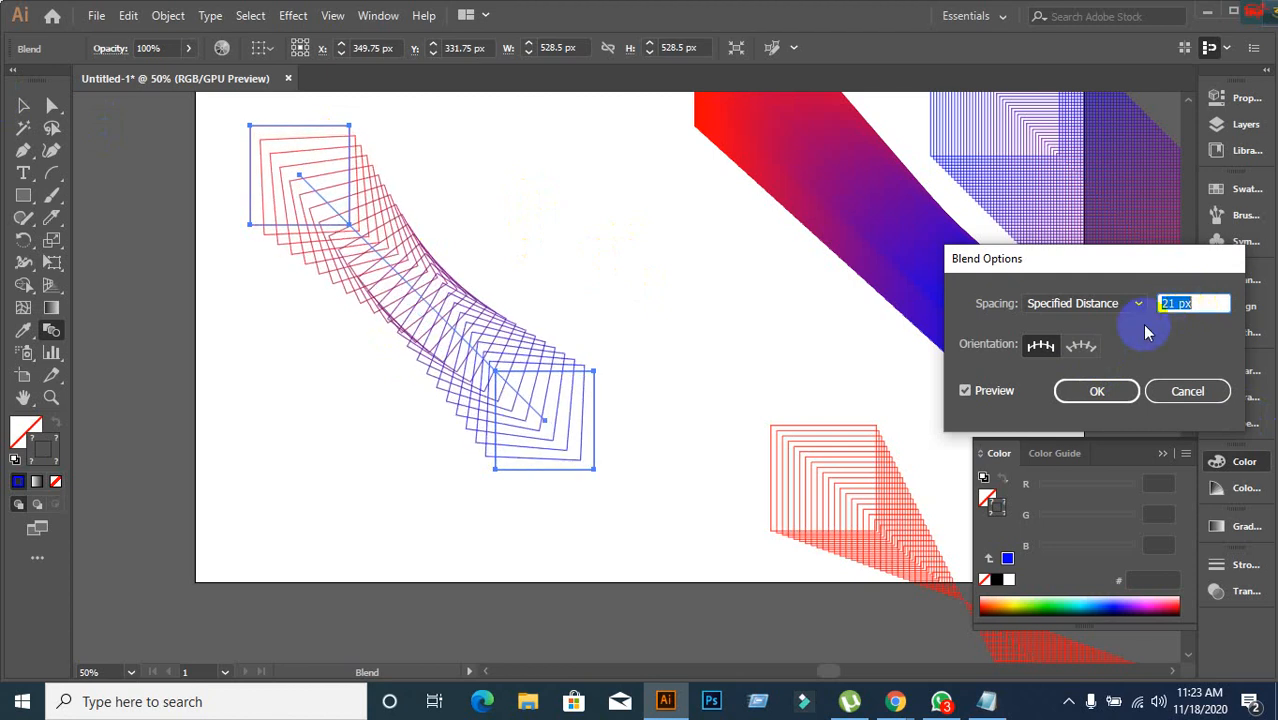
Switch the red-to-blue blend back to Specified Steps spacing and lower the number of steps gradually to 26.
{"action": "left_click", "coordinate": [1120, 303]}
{"action": "left_click", "coordinate": [1095, 345]}
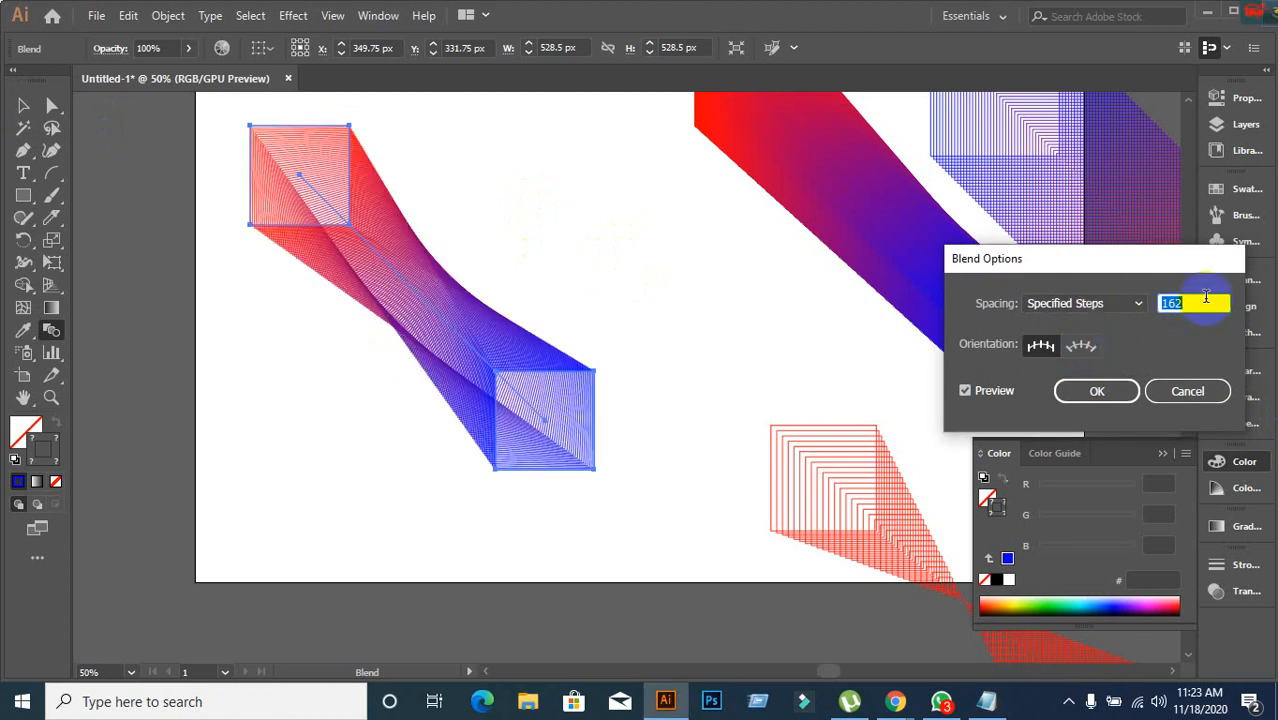
{"action": "key", "text": "Down"}
{"action": "key", "text": "Down"}
{"action": "key", "text": "Down"}
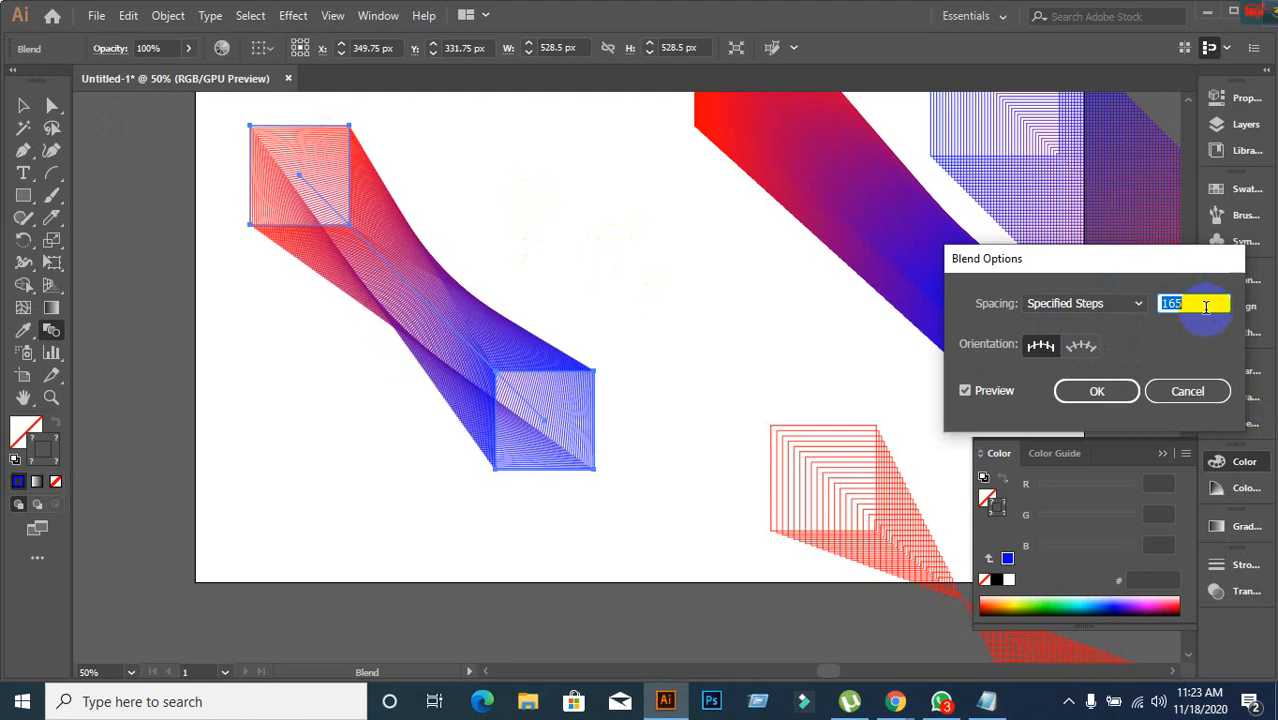
{"action": "key", "text": "shift+Down"}
{"action": "key", "text": "shift+Down"}
{"action": "key", "text": "shift+Down"}
{"action": "key", "text": "shift+Down"}
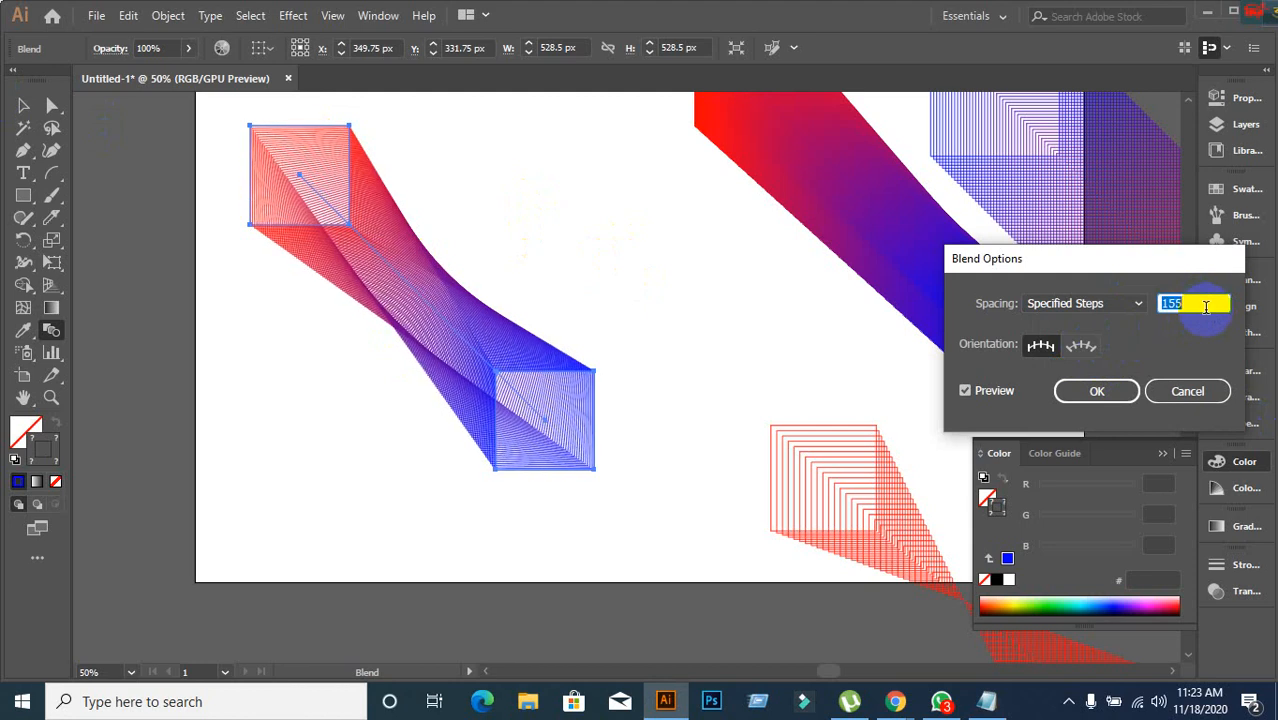
{"action": "key", "text": "Down"}
{"action": "key", "text": "Down"}
{"action": "key", "text": "Down"}
{"action": "key", "text": "Down"}
{"action": "key", "text": "Down"}
{"action": "key", "text": "Down"}
{"action": "key", "text": "Down"}
{"action": "key", "text": "Down"}
{"action": "key", "text": "Down"}
{"action": "key", "text": "Down"}
{"action": "key", "text": "Down"}
{"action": "key", "text": "Down"}
{"action": "key", "text": "Down"}
{"action": "key", "text": "Down"}
{"action": "key", "text": "Down"}
{"action": "key", "text": "Down"}
{"action": "key", "text": "Down"}
{"action": "key", "text": "Down"}
{"action": "key", "text": "Down"}
{"action": "key", "text": "Down"}
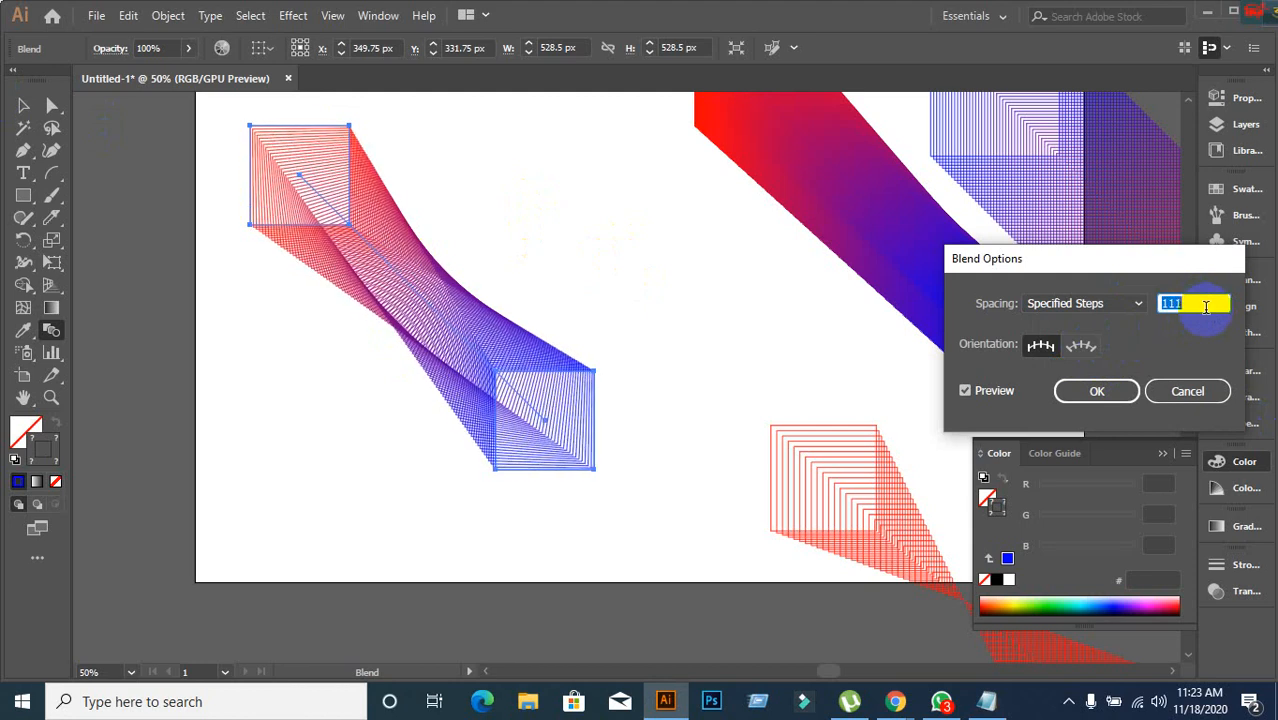
{"action": "key", "text": "Down"}
{"action": "key", "text": "Down"}
{"action": "key", "text": "Down"}
{"action": "key", "text": "Down"}
{"action": "key", "text": "Down"}
{"action": "key", "text": "Down"}
{"action": "key", "text": "Down"}
{"action": "key", "text": "Down"}
{"action": "key", "text": "Down"}
{"action": "key", "text": "Down"}
{"action": "key", "text": "Down"}
{"action": "key", "text": "Down"}
{"action": "key", "text": "Down"}
{"action": "key", "text": "Down"}
{"action": "key", "text": "Down"}
{"action": "key", "text": "Down"}
{"action": "key", "text": "Down"}
{"action": "key", "text": "Down"}
{"action": "key", "text": "Down"}
{"action": "key", "text": "Down"}
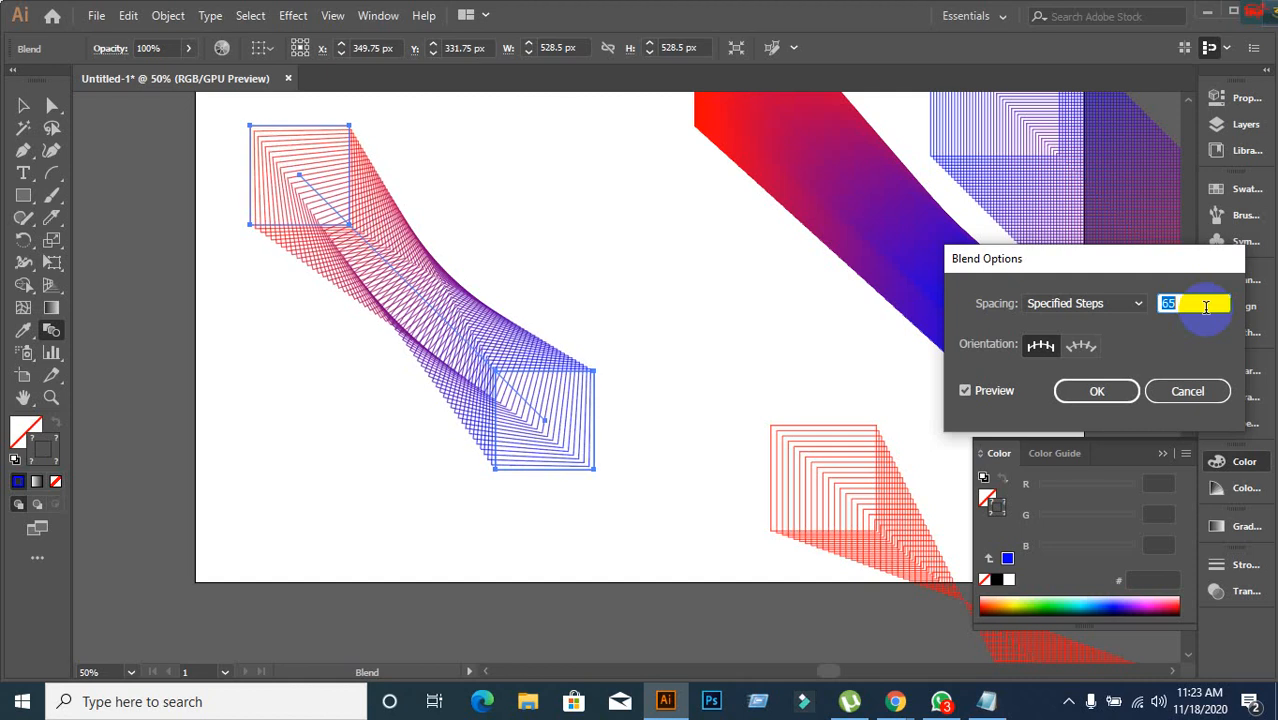
{"action": "key", "text": "Down"}
{"action": "key", "text": "Down"}
{"action": "key", "text": "Down"}
{"action": "key", "text": "Down"}
{"action": "key", "text": "Down"}
{"action": "key", "text": "Down"}
{"action": "key", "text": "Down"}
{"action": "key", "text": "Down"}
{"action": "key", "text": "Down"}
{"action": "key", "text": "Down"}
{"action": "key", "text": "Down"}
{"action": "key", "text": "Down"}
{"action": "key", "text": "Down"}
{"action": "key", "text": "Down"}
{"action": "key", "text": "Down"}
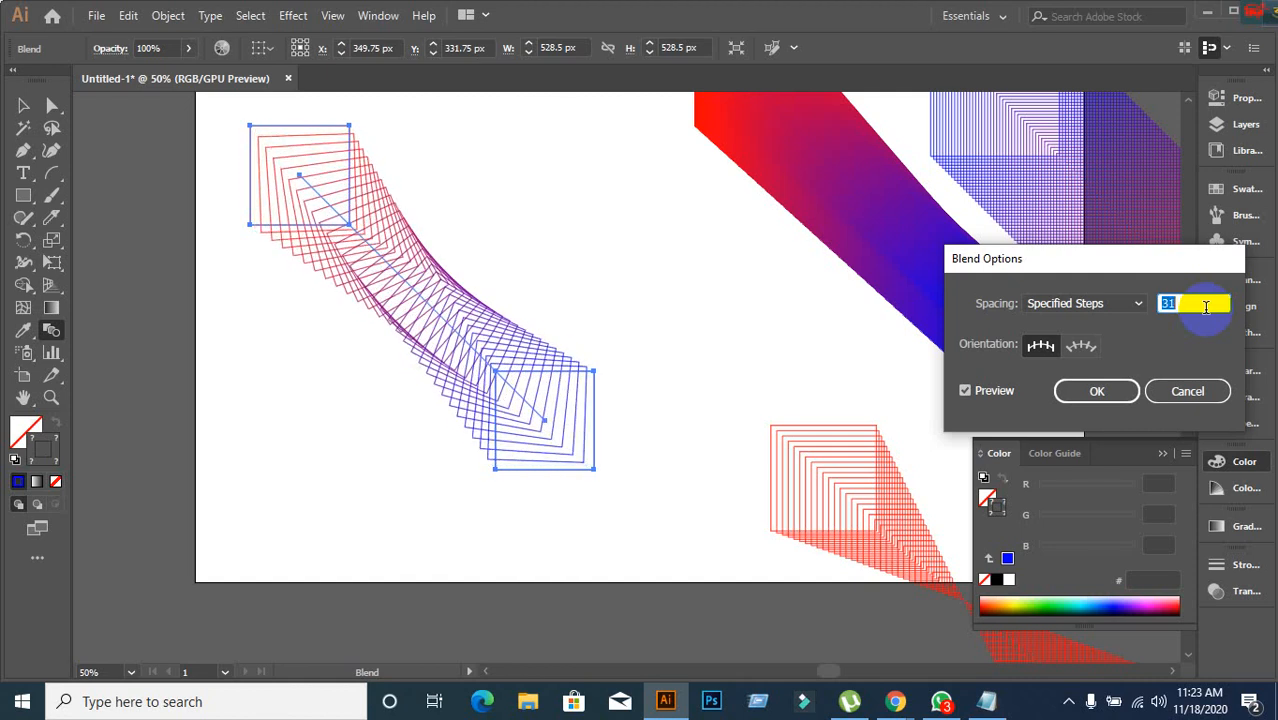
{"action": "key", "text": "Up"}
{"action": "key", "text": "Up"}
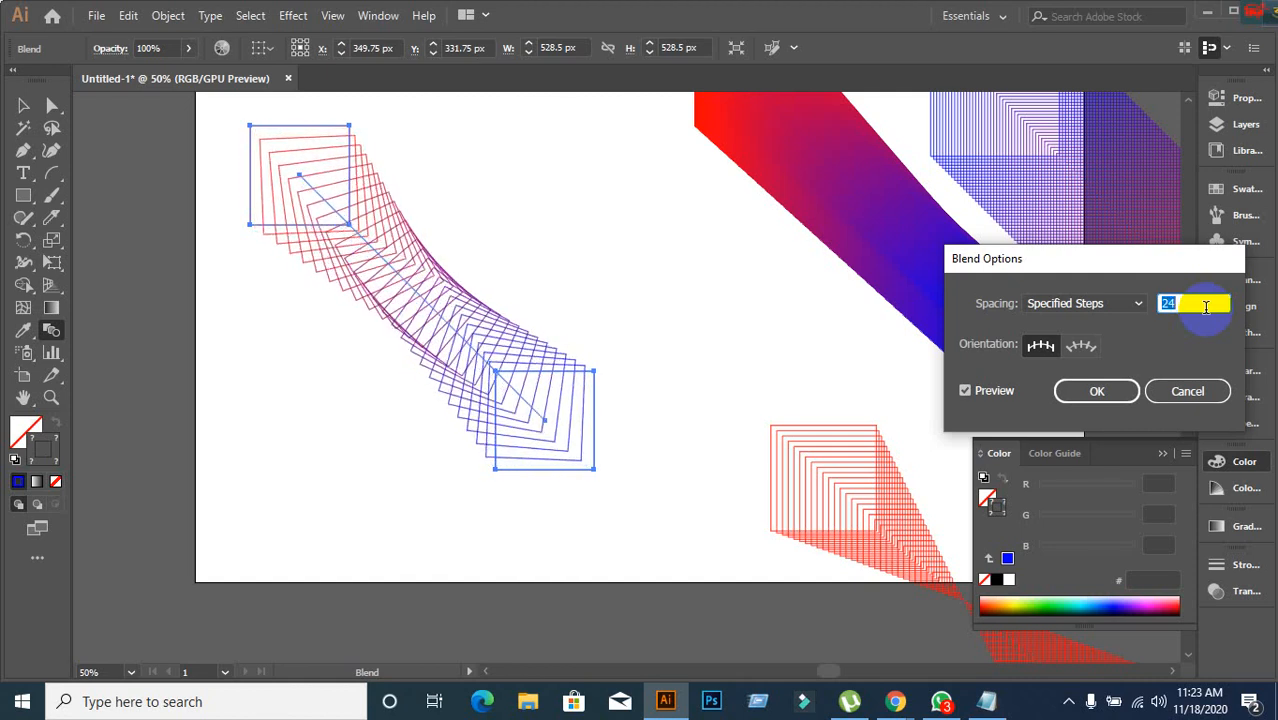
Try Specified Distance spacing on the red-to-blue blend, narrowing the distance to 14 px and widening it to 36 px.
{"action": "left_click", "coordinate": [1137, 310]}
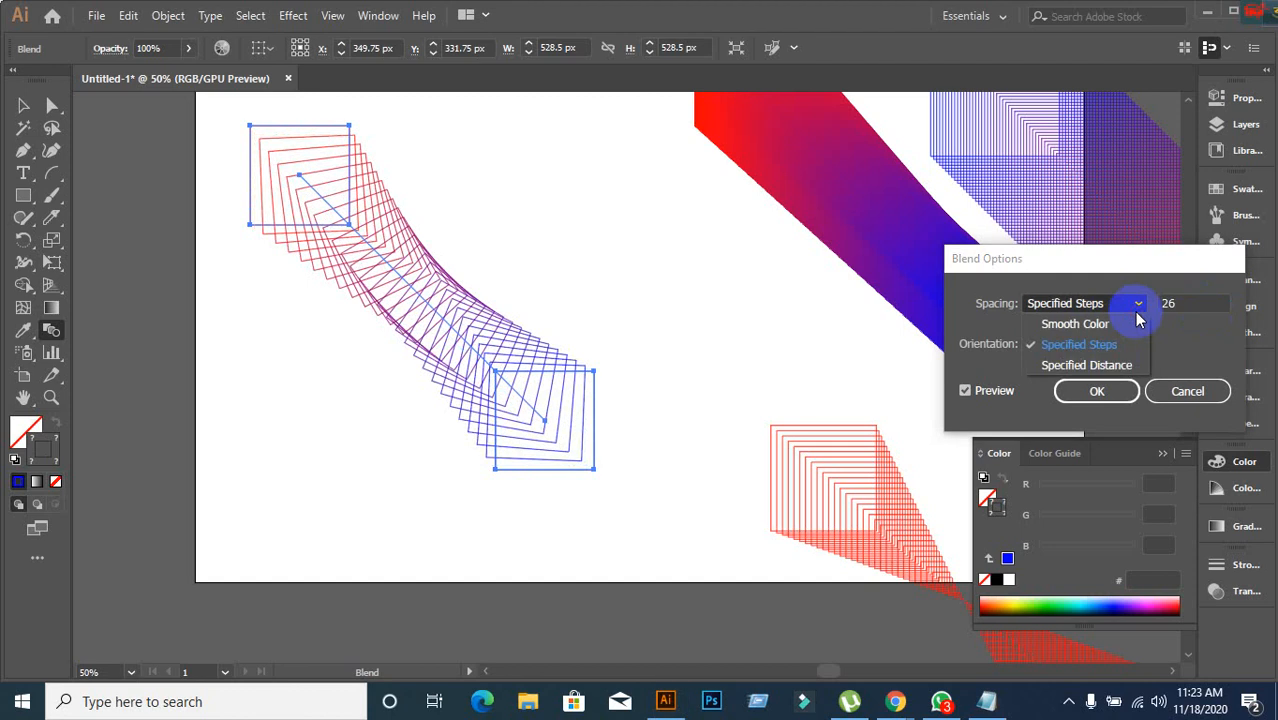
{"action": "left_click", "coordinate": [1085, 366]}
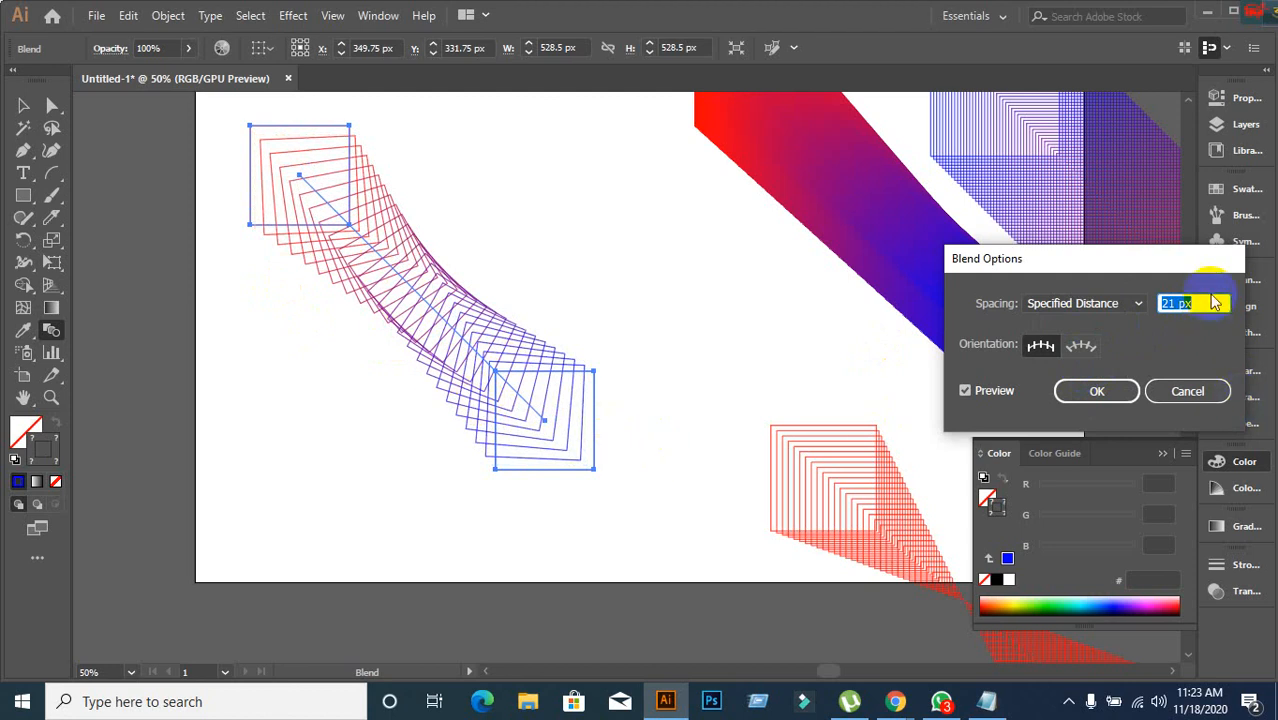
{"action": "key", "text": "Down"}
{"action": "key", "text": "Down"}
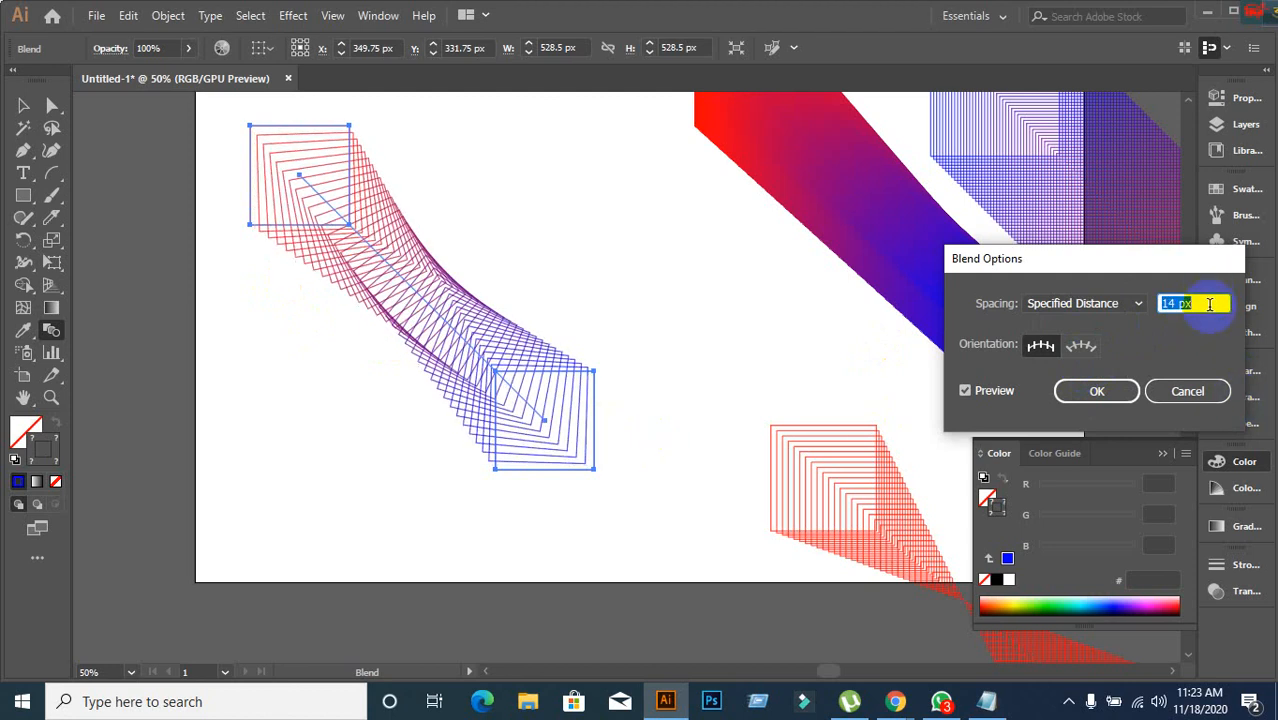
{"action": "key", "text": "Up"}
{"action": "key", "text": "Up"}
{"action": "key", "text": "Up"}
{"action": "key", "text": "Up"}
{"action": "key", "text": "Up"}
{"action": "key", "text": "Up"}
{"action": "key", "text": "Up"}
{"action": "key", "text": "Up"}
{"action": "key", "text": "Up"}
{"action": "key", "text": "Up"}
{"action": "key", "text": "Up"}
{"action": "key", "text": "Up"}
{"action": "key", "text": "Up"}
{"action": "key", "text": "Up"}
{"action": "key", "text": "Up"}
{"action": "key", "text": "Up"}
{"action": "key", "text": "Up"}
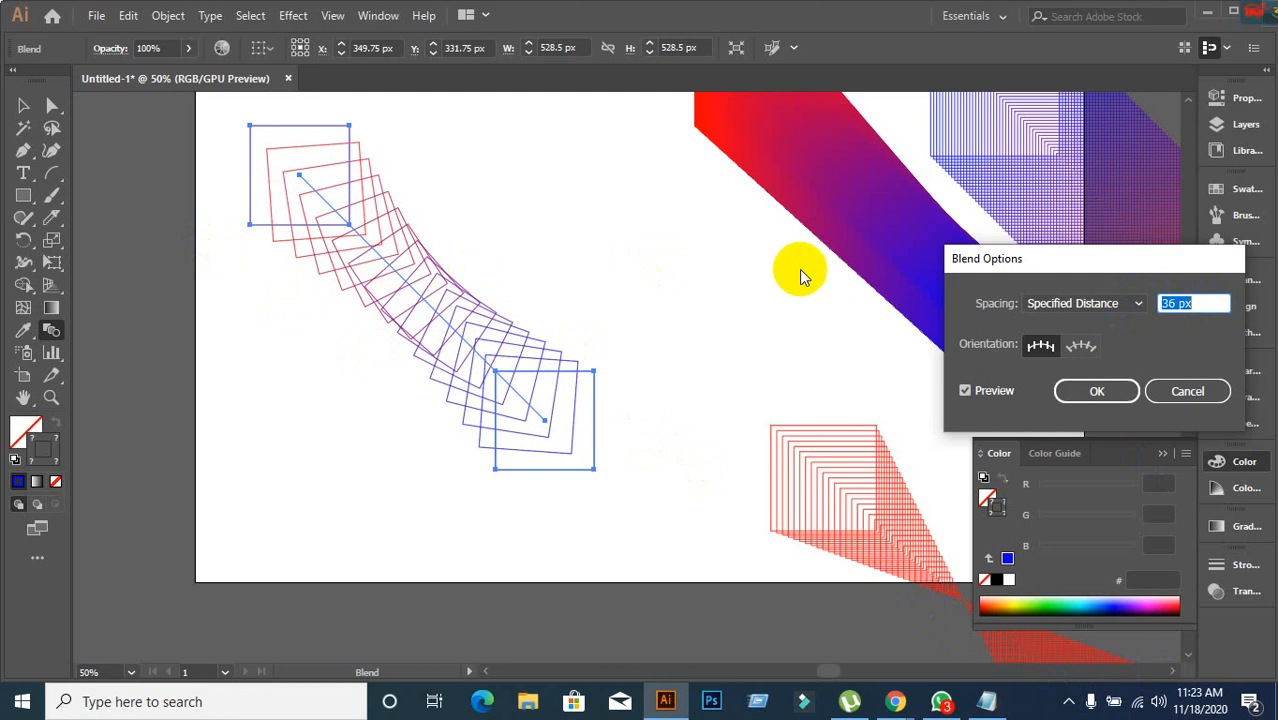
Return the blend to Specified Steps spacing, set 29 steps, and apply the blend options.
{"action": "left_click", "coordinate": [1110, 312]}
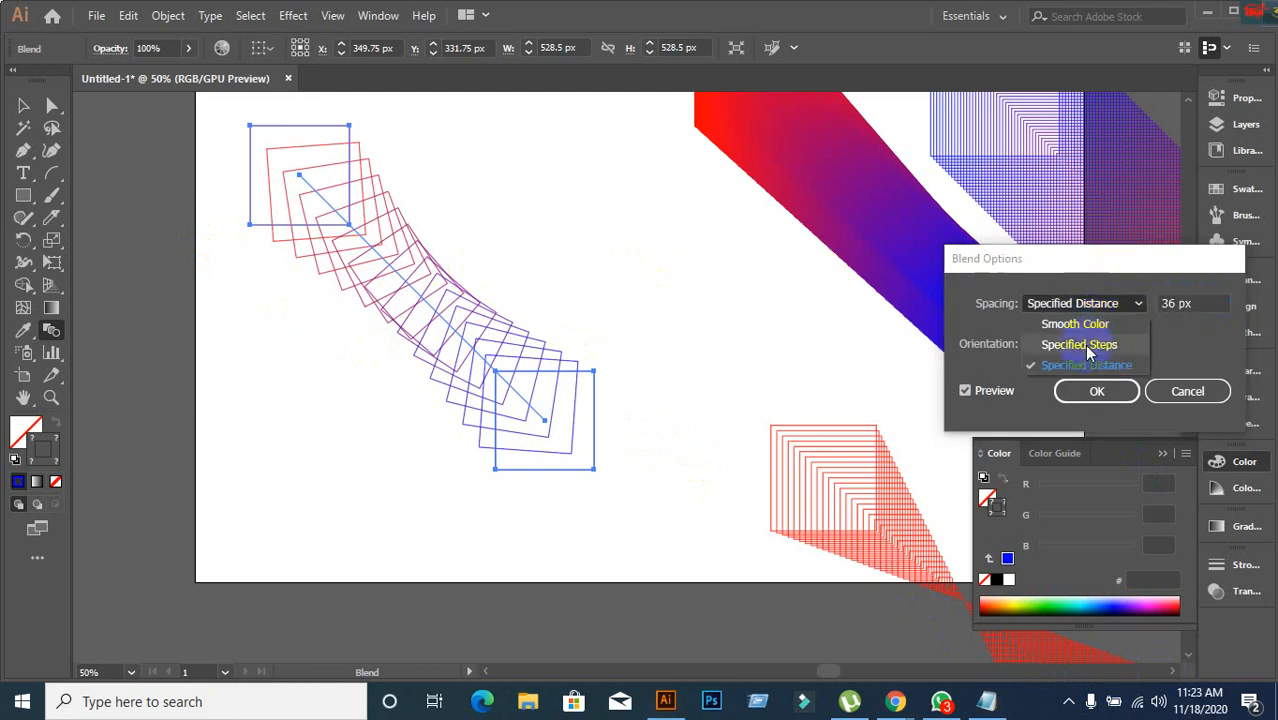
{"action": "left_click", "coordinate": [1084, 344]}
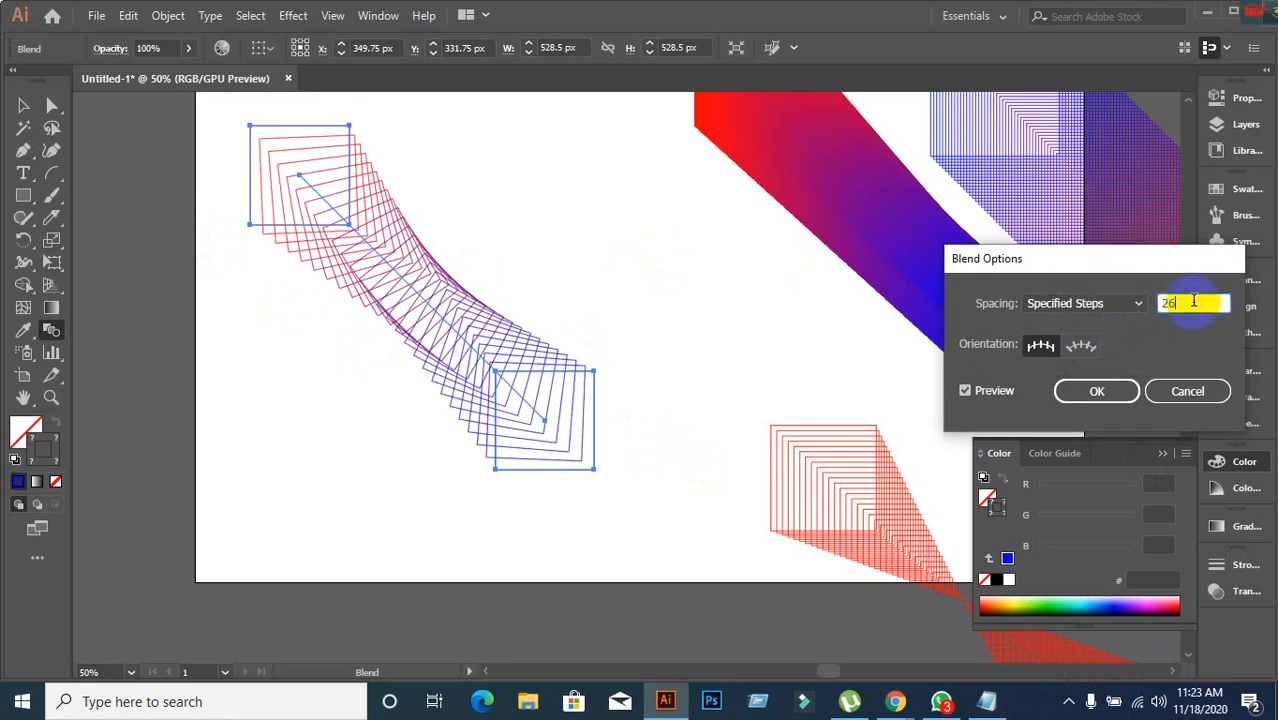
{"action": "scroll", "coordinate": [1194, 300], "scroll_direction": "down", "scroll_amount": 17}
{"action": "scroll", "coordinate": [1194, 300], "scroll_direction": "up", "scroll_amount": 11}
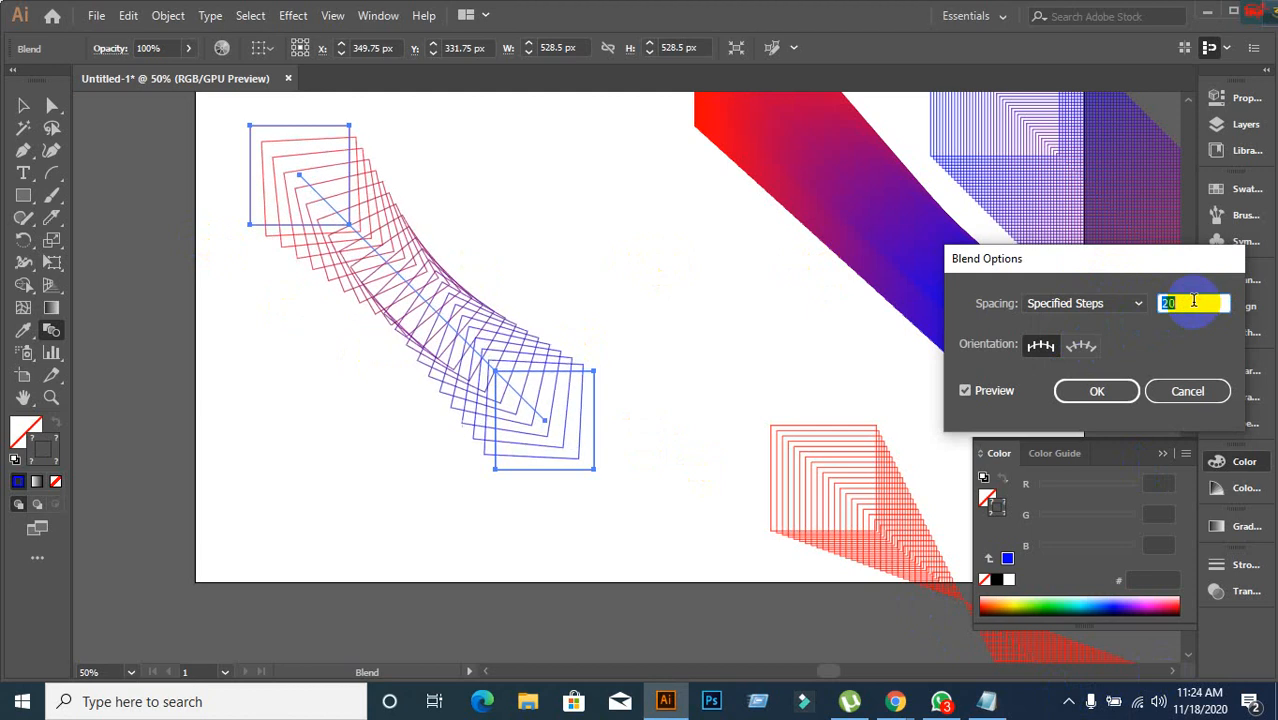
{"action": "scroll", "coordinate": [1194, 300], "scroll_direction": "up", "scroll_amount": 8}
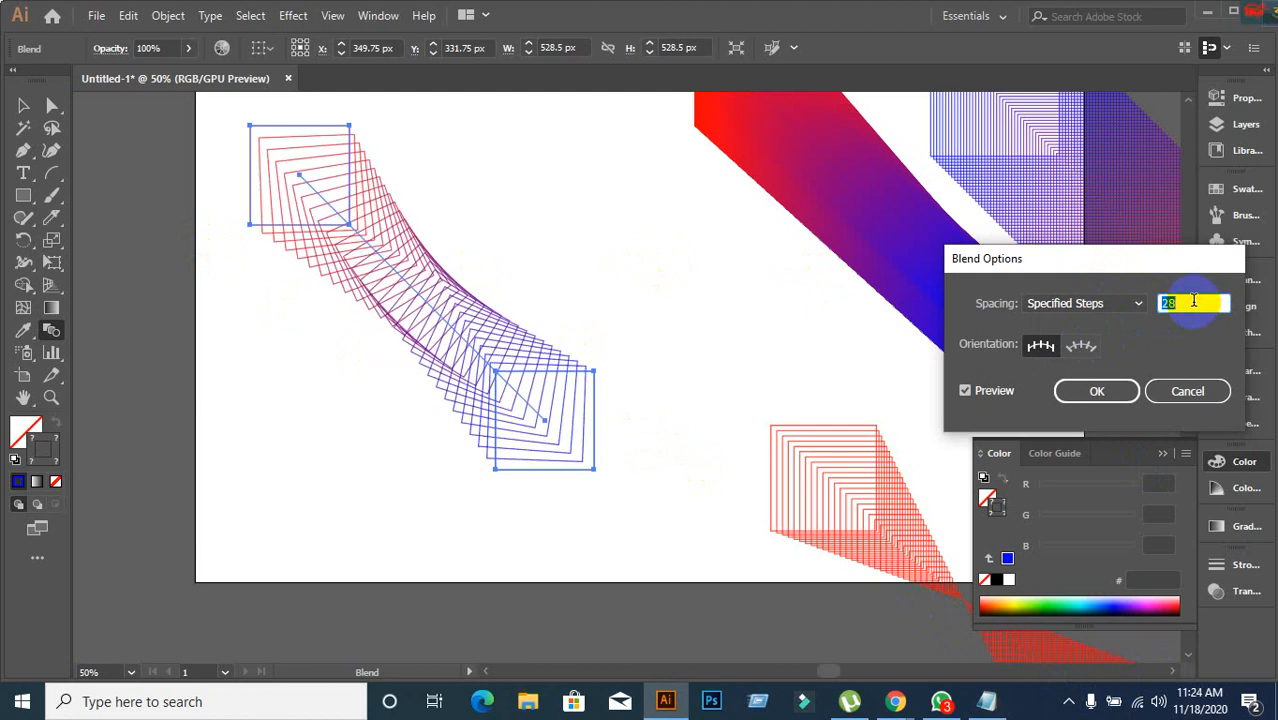
{"action": "scroll", "coordinate": [1193, 300], "scroll_direction": "up", "scroll_amount": 2}
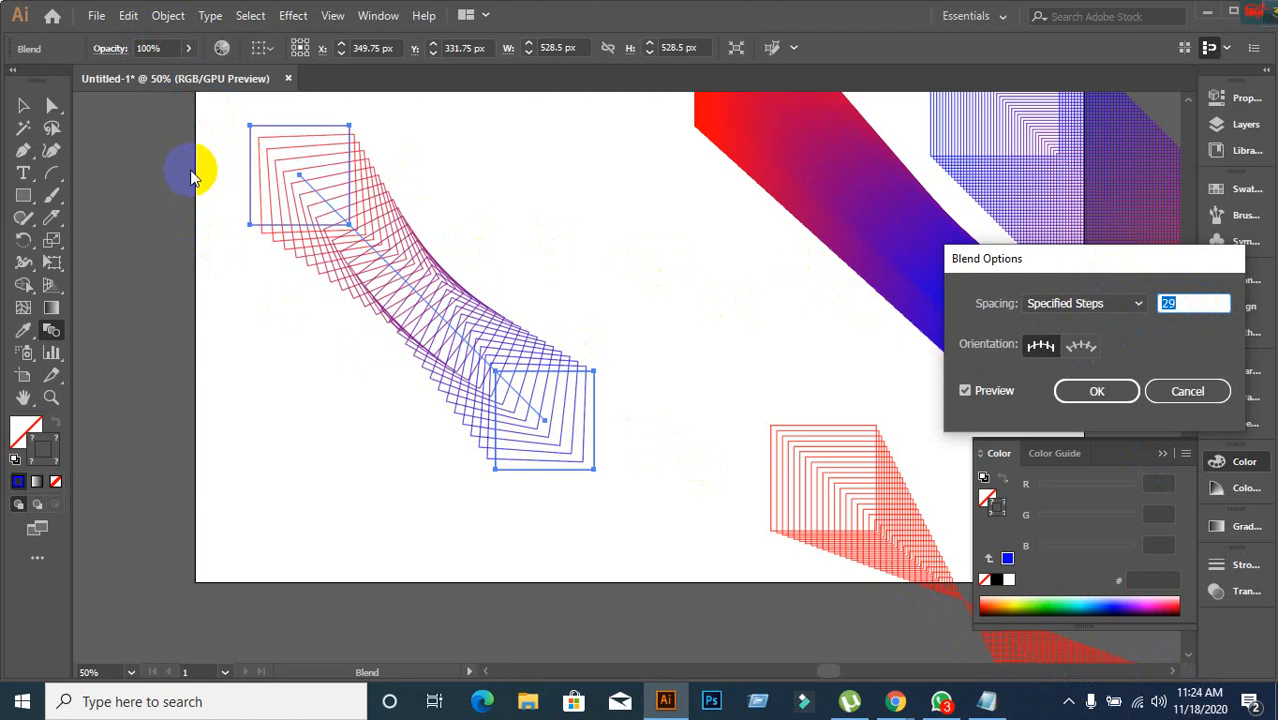
{"action": "left_click", "coordinate": [1075, 392]}
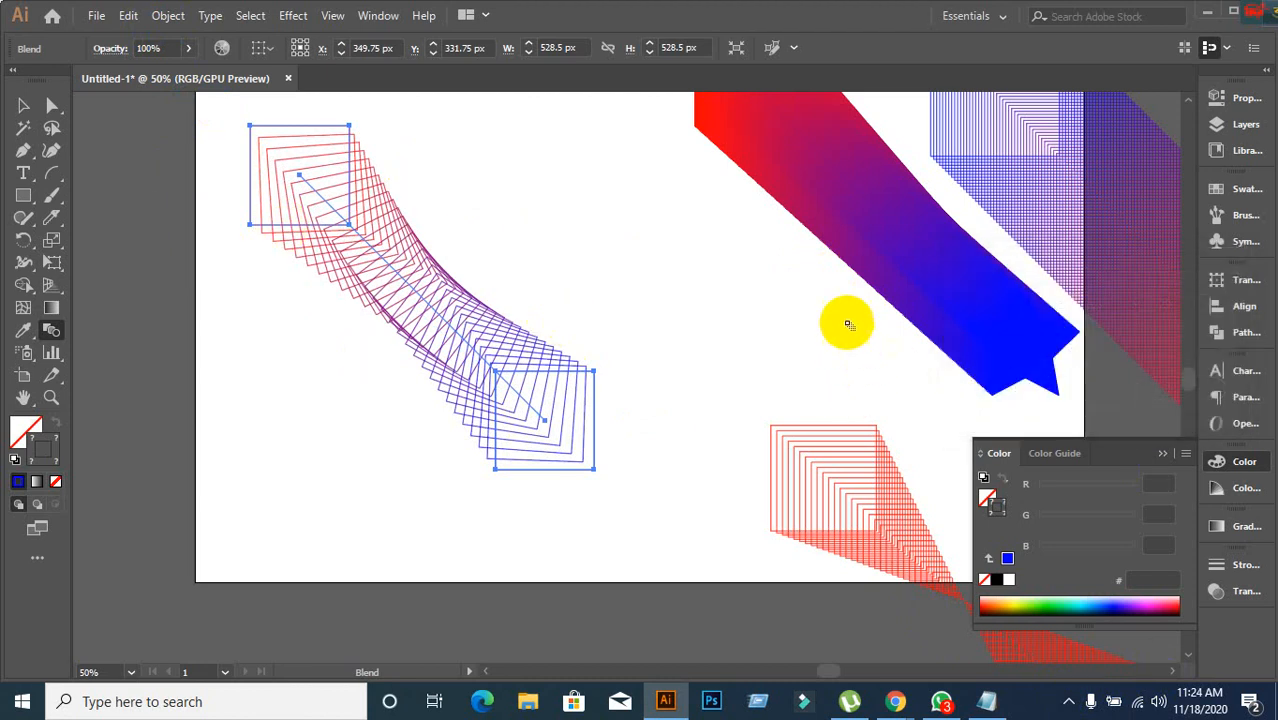
Move the finished red-to-blue outline blend beyond the artboard's right edge, over the blue-to-red blend, and deselect it.
{"action": "left_click", "coordinate": [23, 105]}
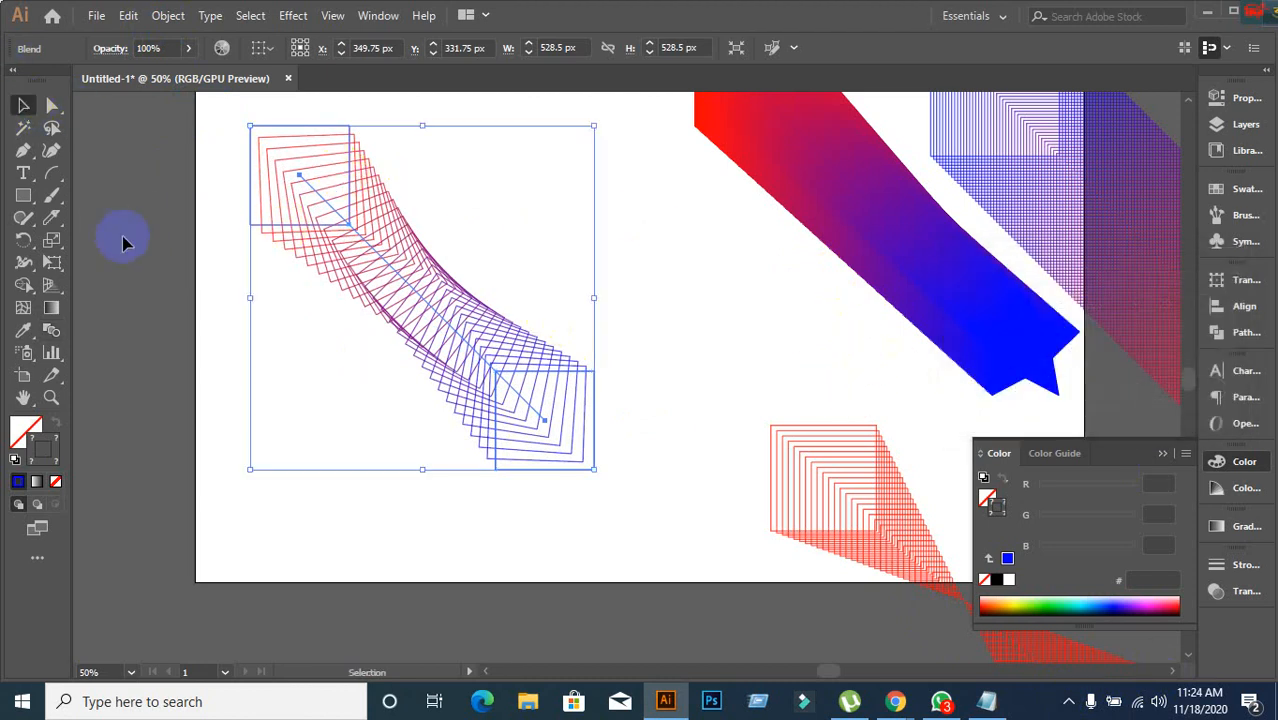
{"action": "left_click", "coordinate": [186, 221]}
{"action": "scroll", "coordinate": [186, 221], "scroll_direction": "down", "scroll_amount": 1}
{"action": "left_click_drag", "start_coordinate": [258, 243], "coordinate": [782, 201]}
{"action": "left_click", "coordinate": [258, 296]}
{"action": "scroll", "coordinate": [245, 285], "scroll_direction": "up", "scroll_amount": 1}
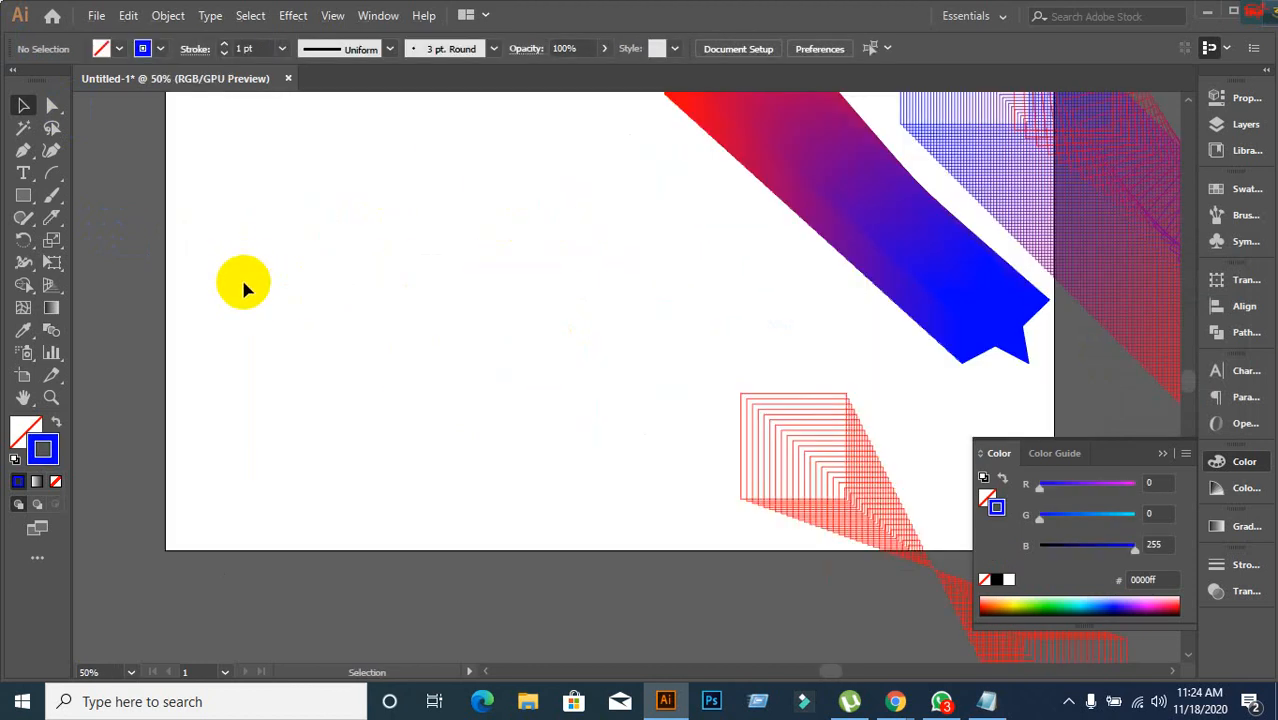
{"action": "scroll", "coordinate": [245, 285], "scroll_direction": "down", "scroll_amount": 1}
{"action": "left_click_drag", "start_coordinate": [323, 337], "coordinate": [365, 341]}
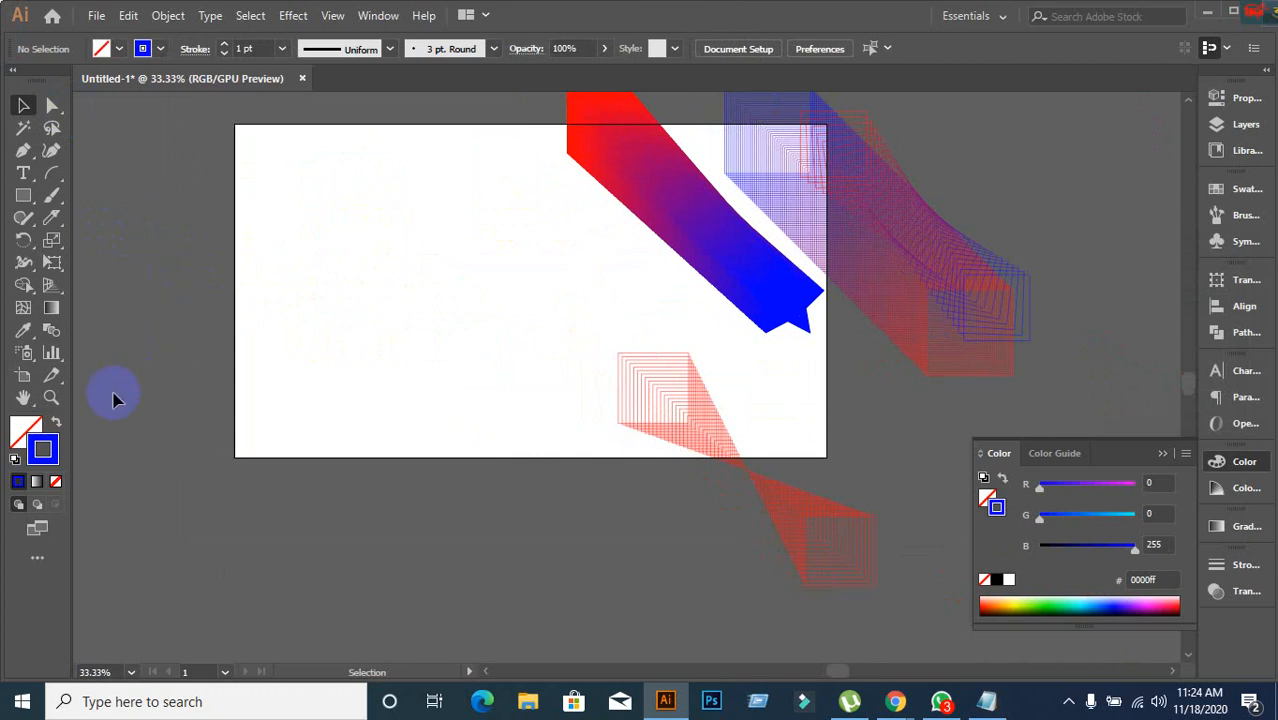
Swap fill and stroke to get a blue fill without stroke, and draw a square about 125 px wide near the artboard's left edge.
{"action": "left_click", "coordinate": [57, 424]}
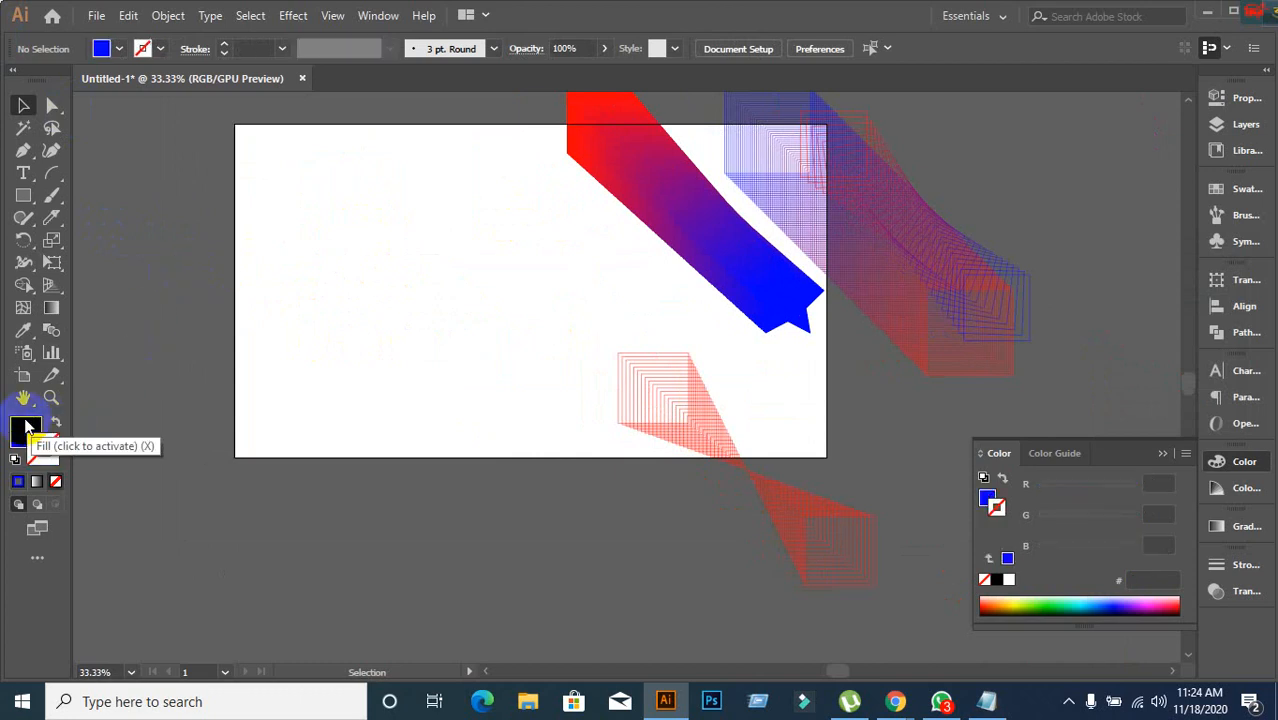
{"action": "left_click", "coordinate": [24, 199]}
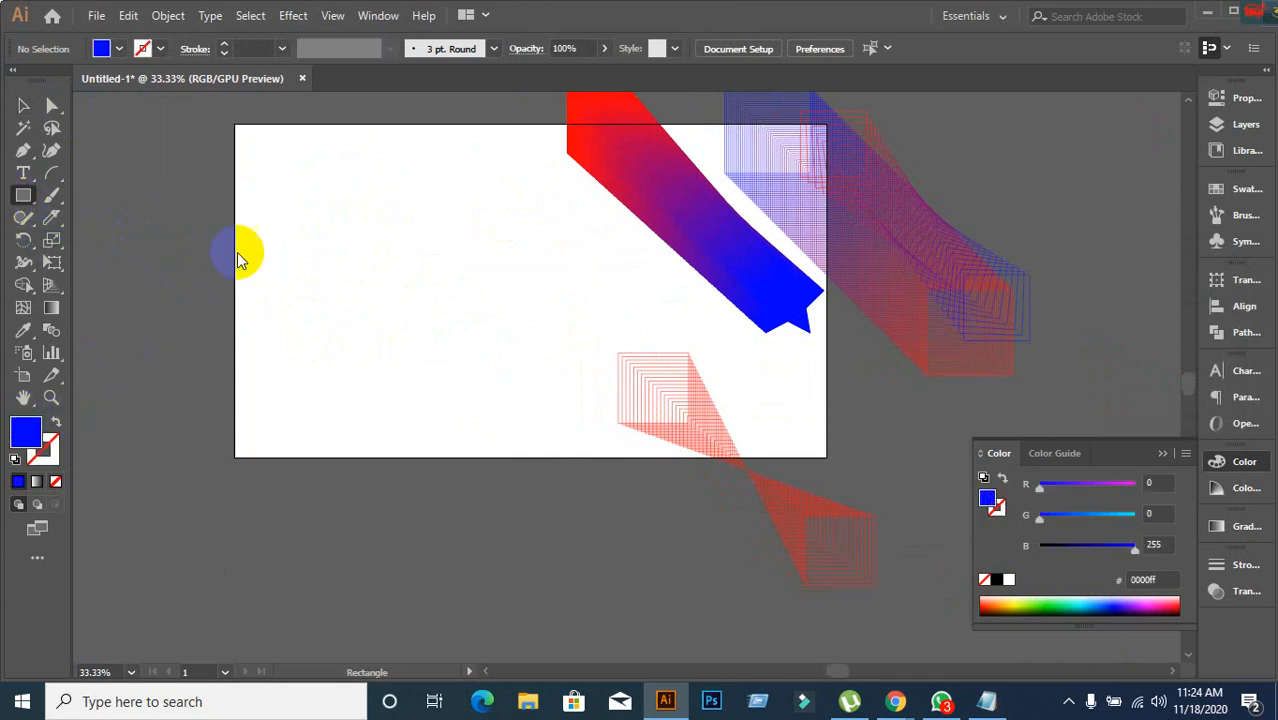
{"action": "left_click_drag", "start_coordinate": [250, 191], "coordinate": [305, 244]}
{"action": "left_click", "coordinate": [26, 106]}
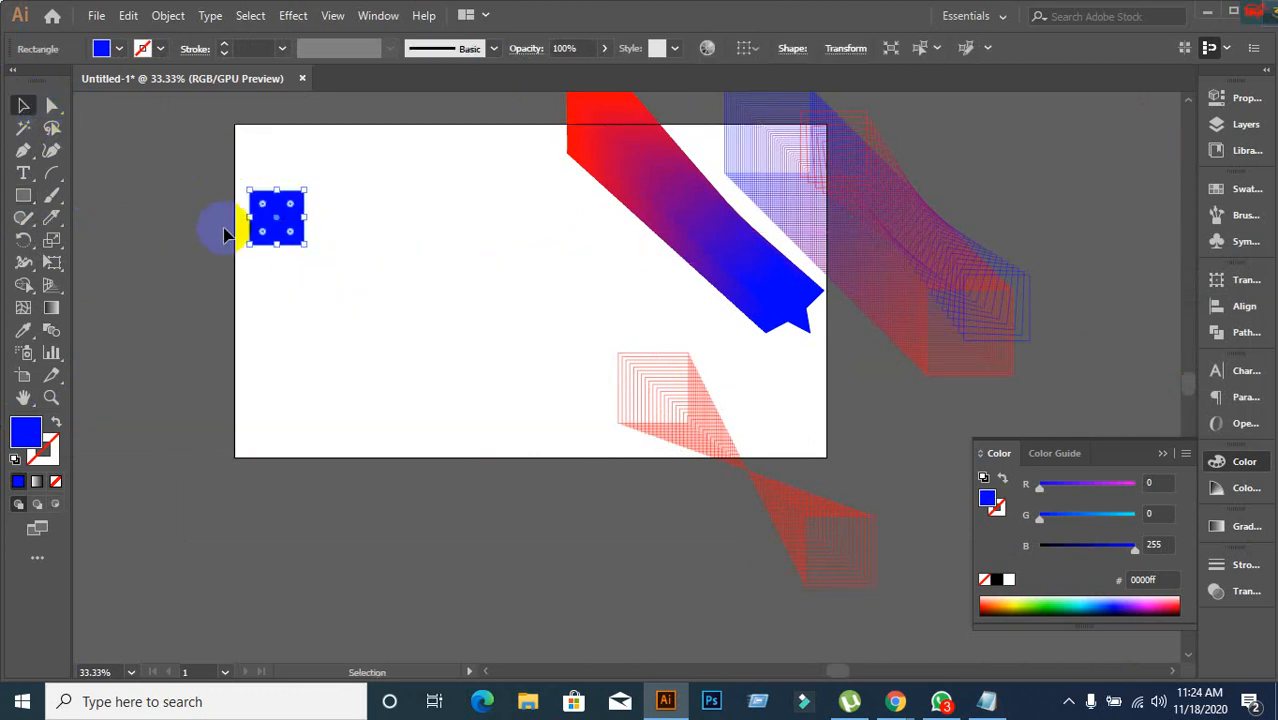
Duplicate the blue square horizontally to its right and set the copy's fill color to #5c5cff.
{"action": "scroll", "coordinate": [335, 252], "scroll_direction": "up", "scroll_amount": 2}
{"action": "left_click_drag", "start_coordinate": [249, 193], "coordinate": [729, 192]}
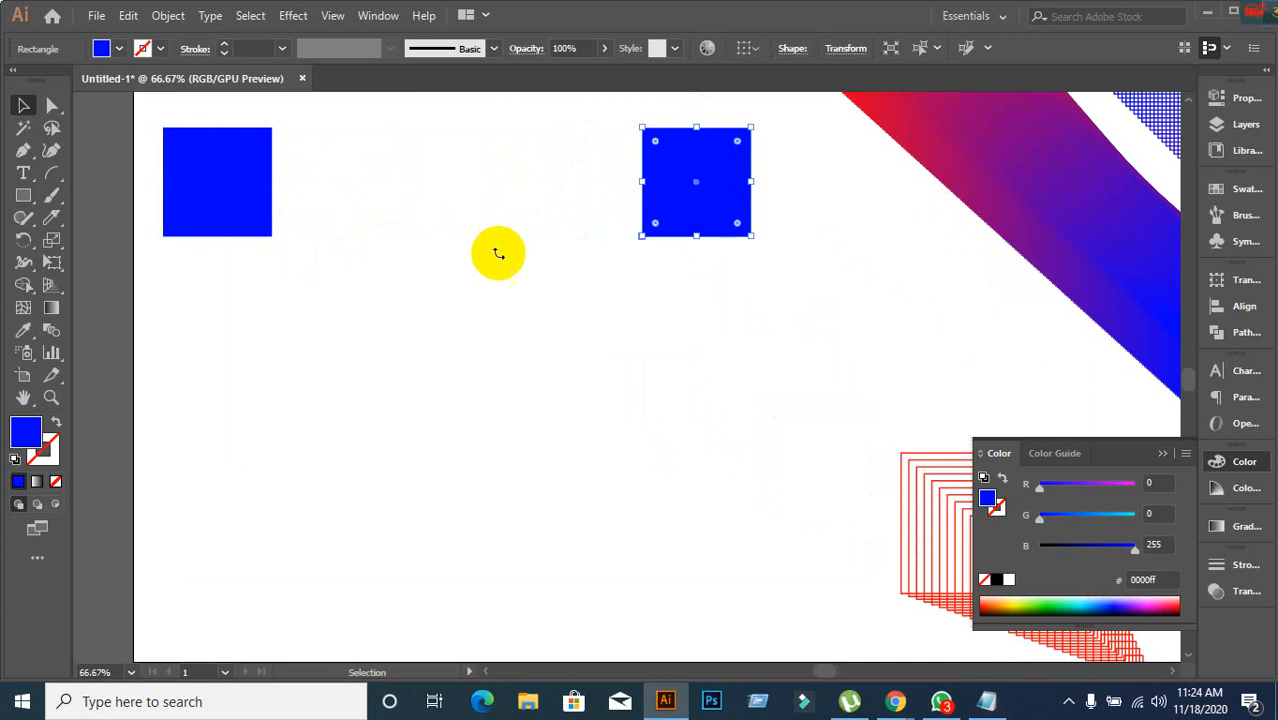
{"action": "double_click", "coordinate": [24, 438]}
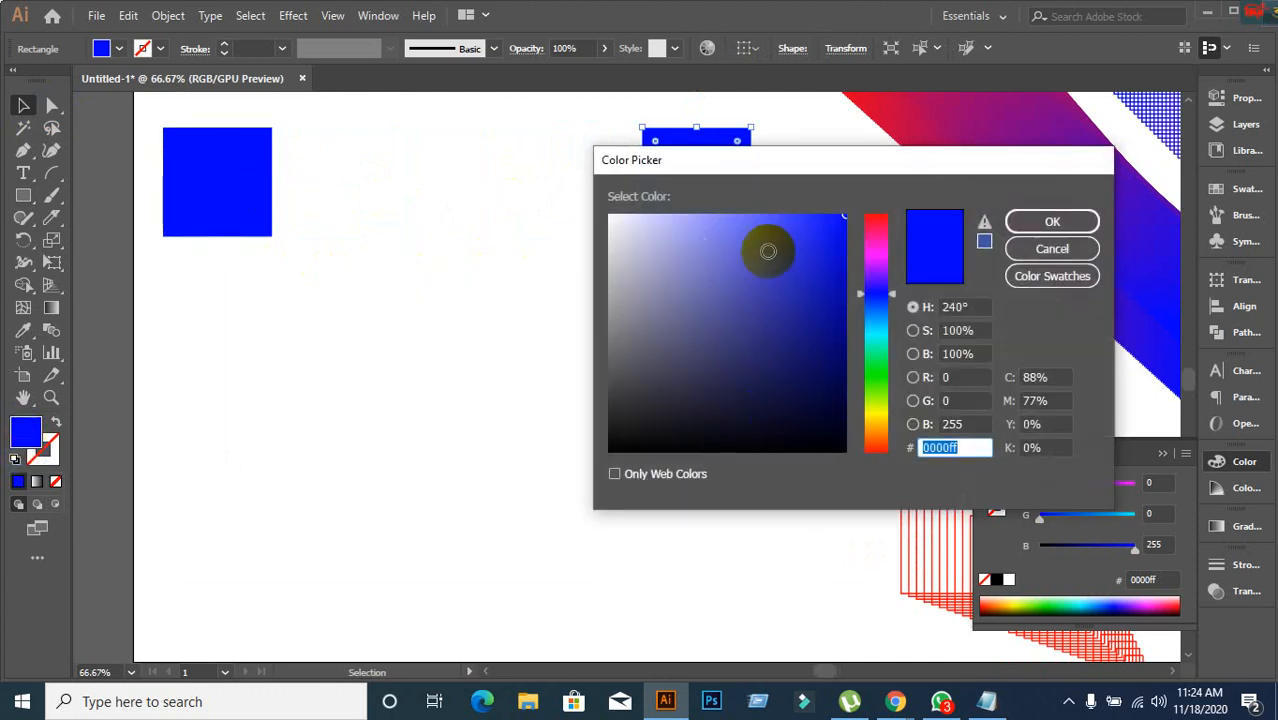
{"action": "left_click_drag", "start_coordinate": [770, 230], "coordinate": [761, 211]}
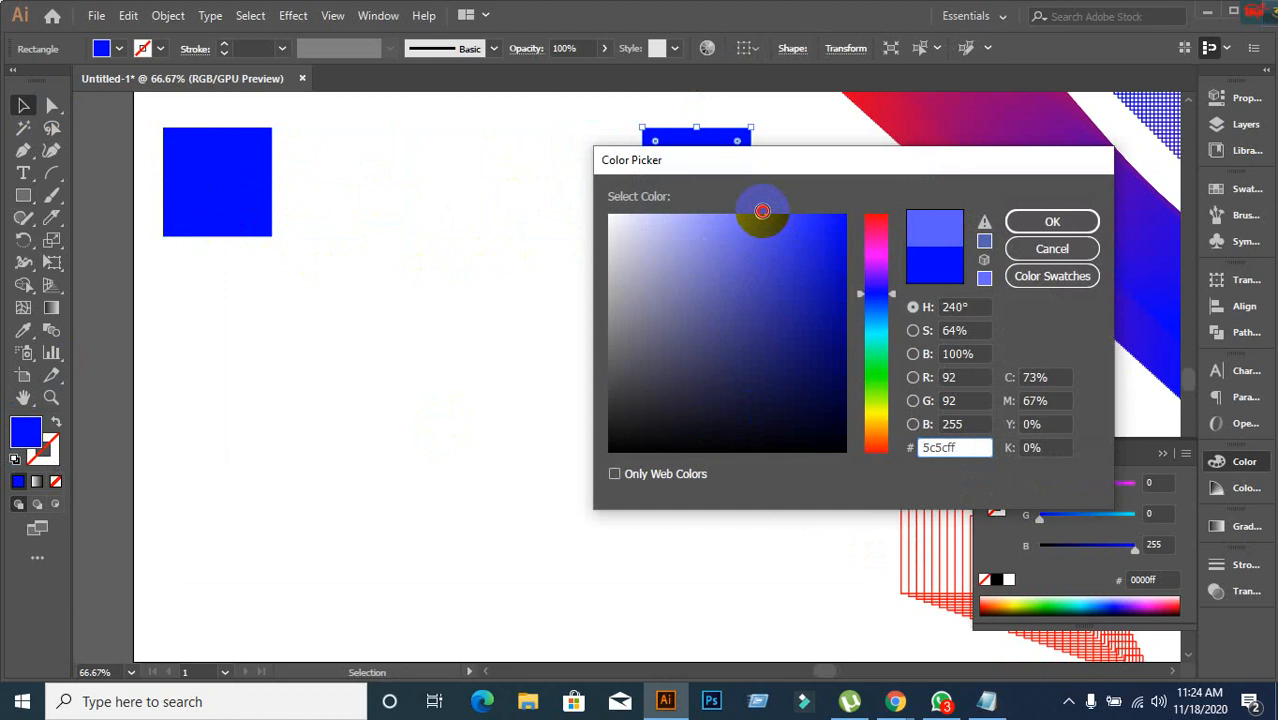
{"action": "left_click", "coordinate": [1052, 221]}
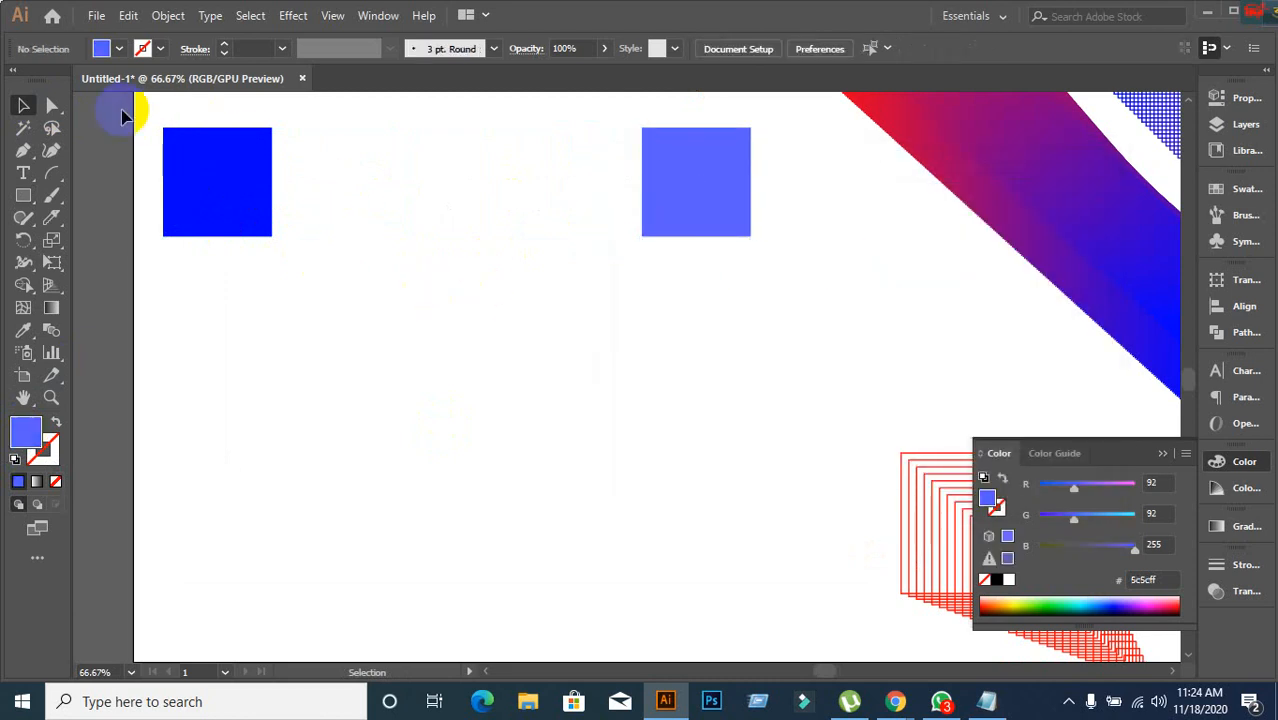
Blend the blue square with the lighter blue square from center to center using the Blend tool.
{"action": "left_click_drag", "start_coordinate": [128, 109], "coordinate": [728, 348]}
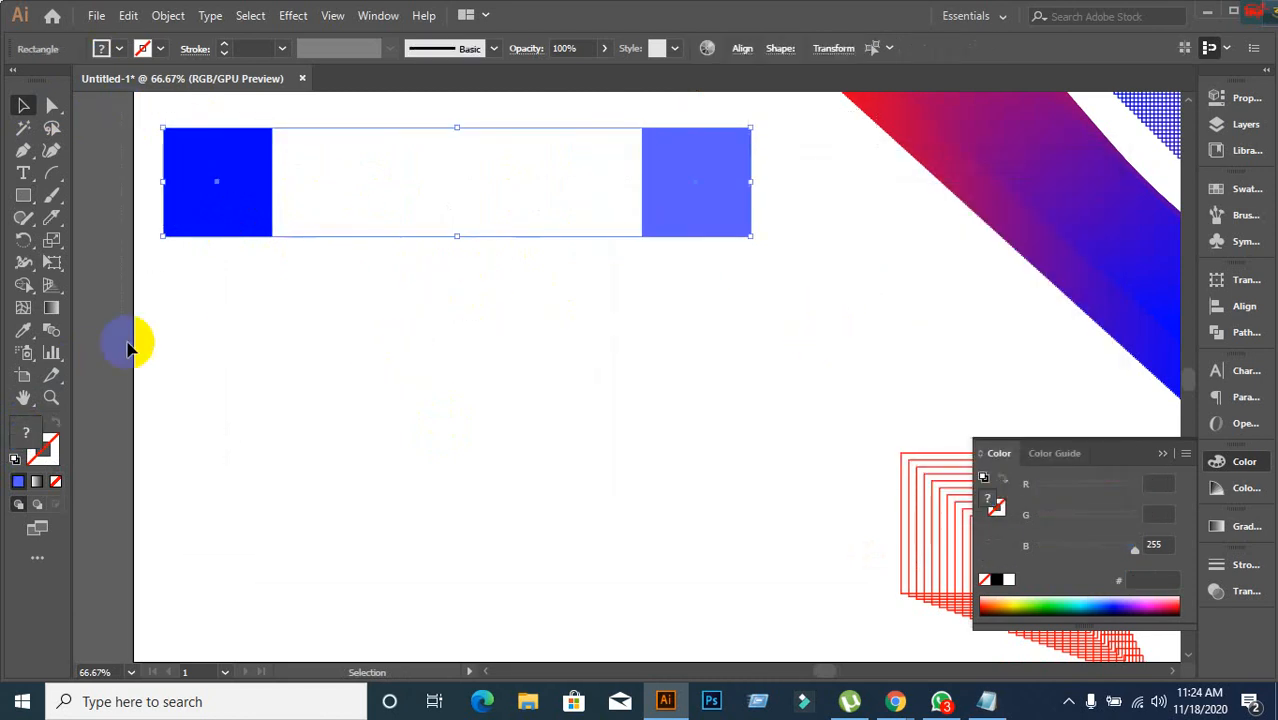
{"action": "left_click", "coordinate": [50, 333]}
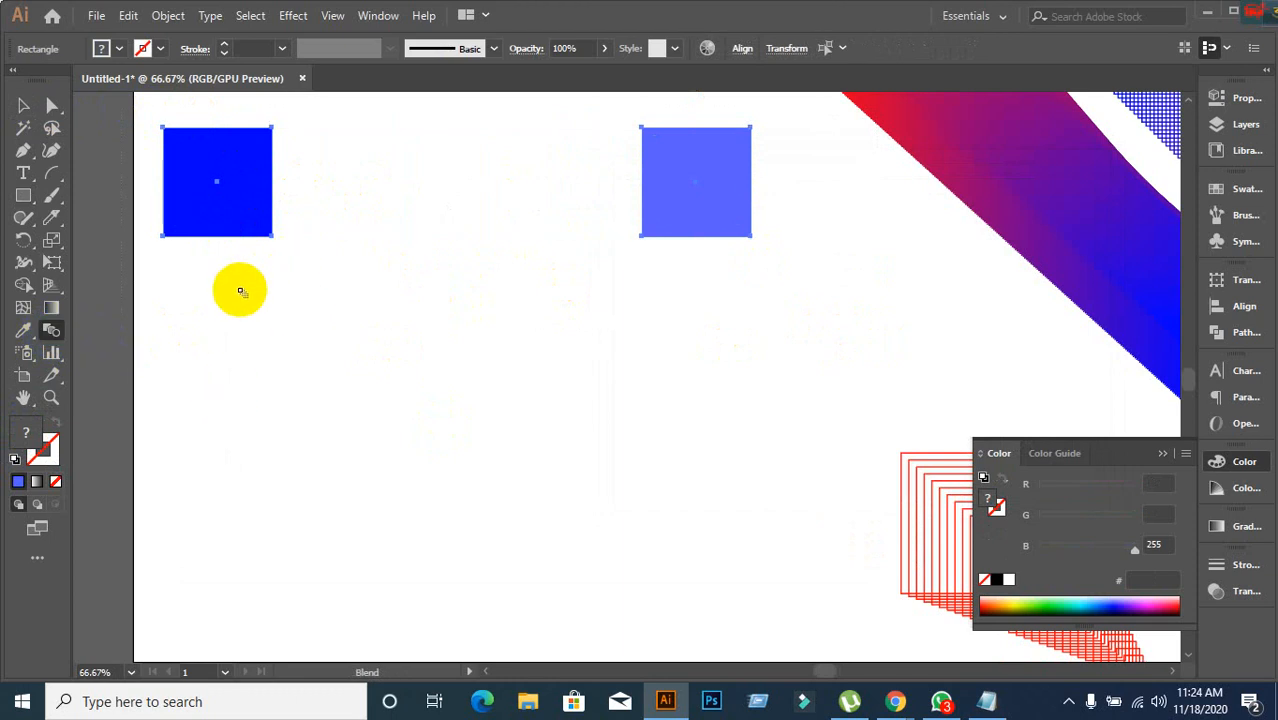
{"action": "double_click", "coordinate": [51, 336]}
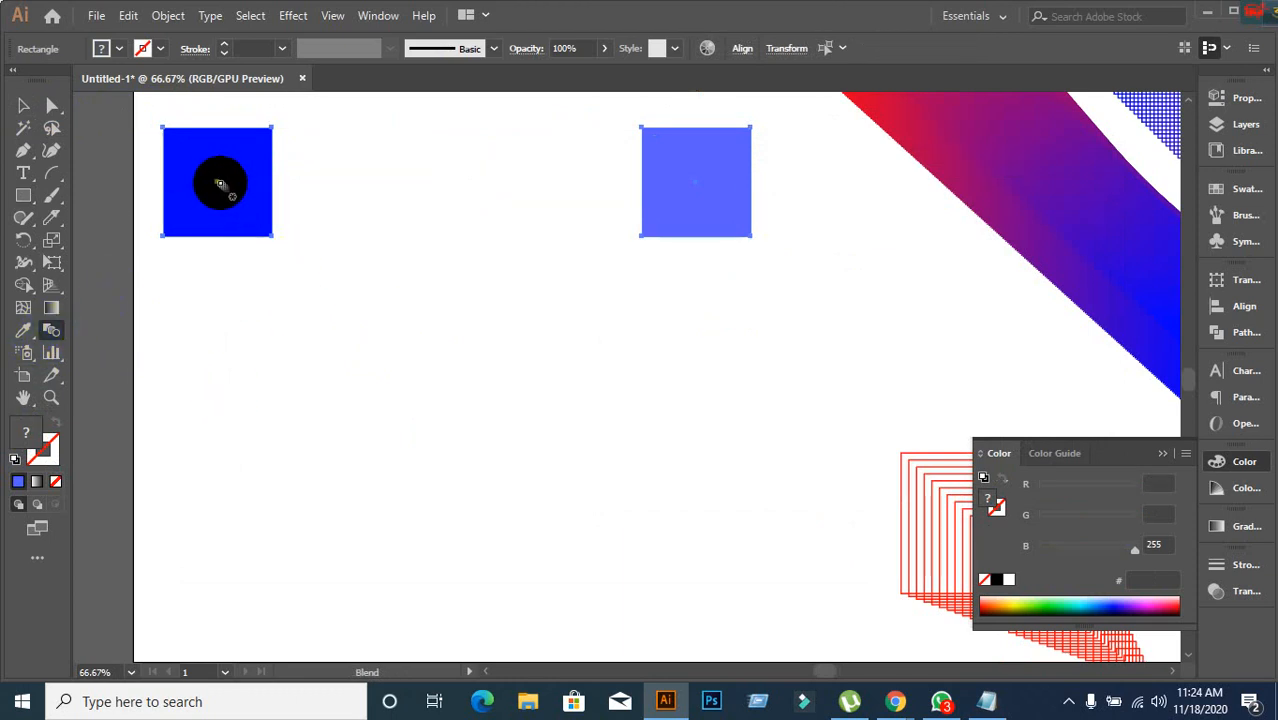
{"action": "left_click", "coordinate": [217, 183]}
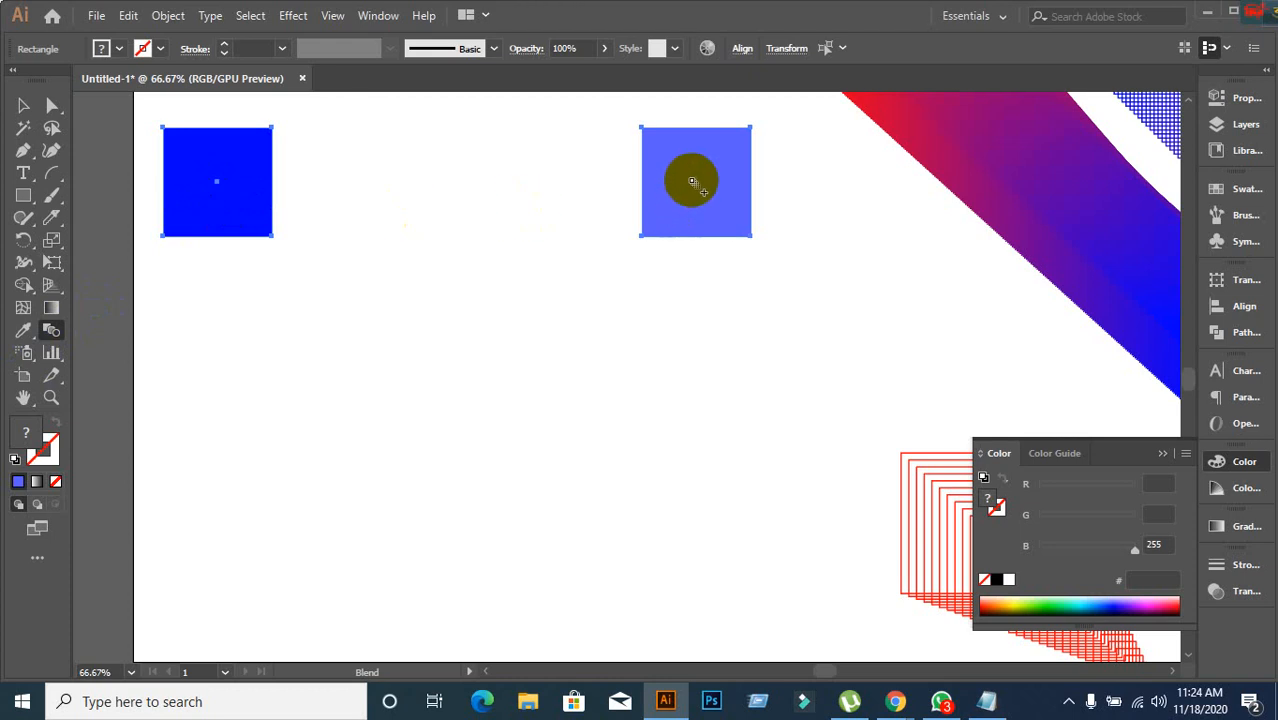
{"action": "left_click", "coordinate": [691, 181]}
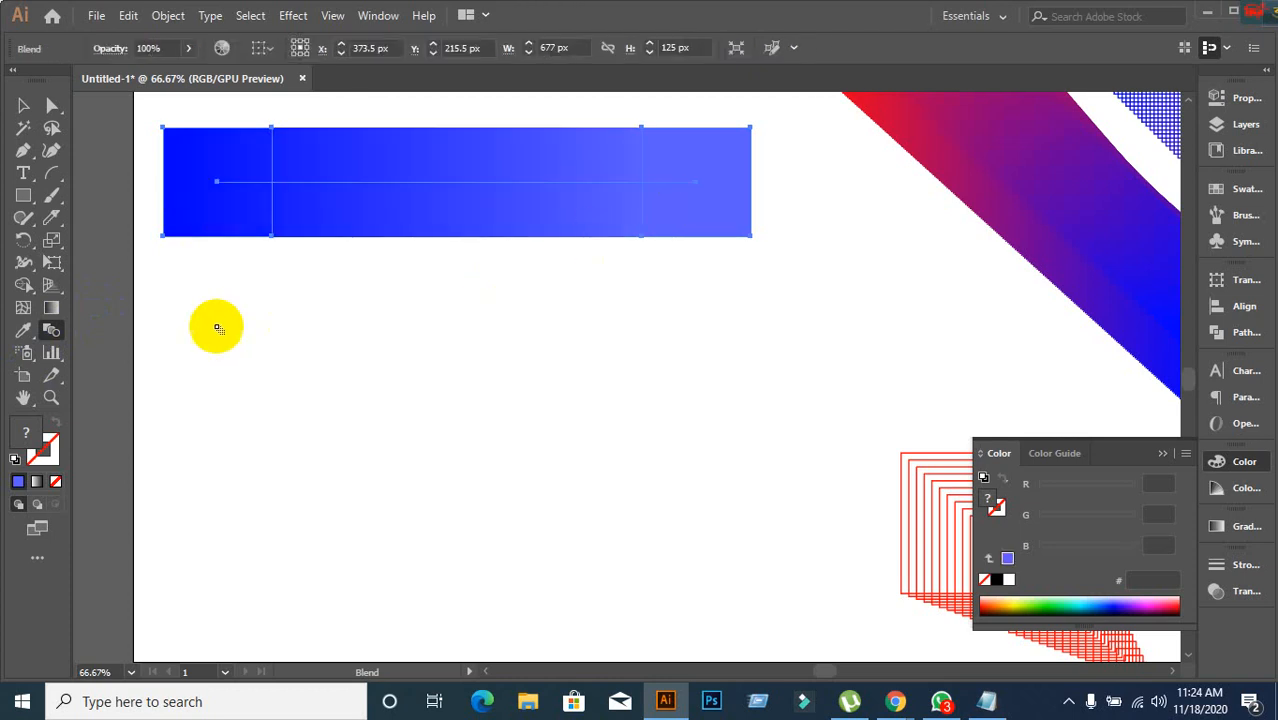
Set the blue-to-light-blue blend's spacing to Specified Steps with 3 steps, with preview on, and deselect the blend.
{"action": "double_click", "coordinate": [51, 331]}
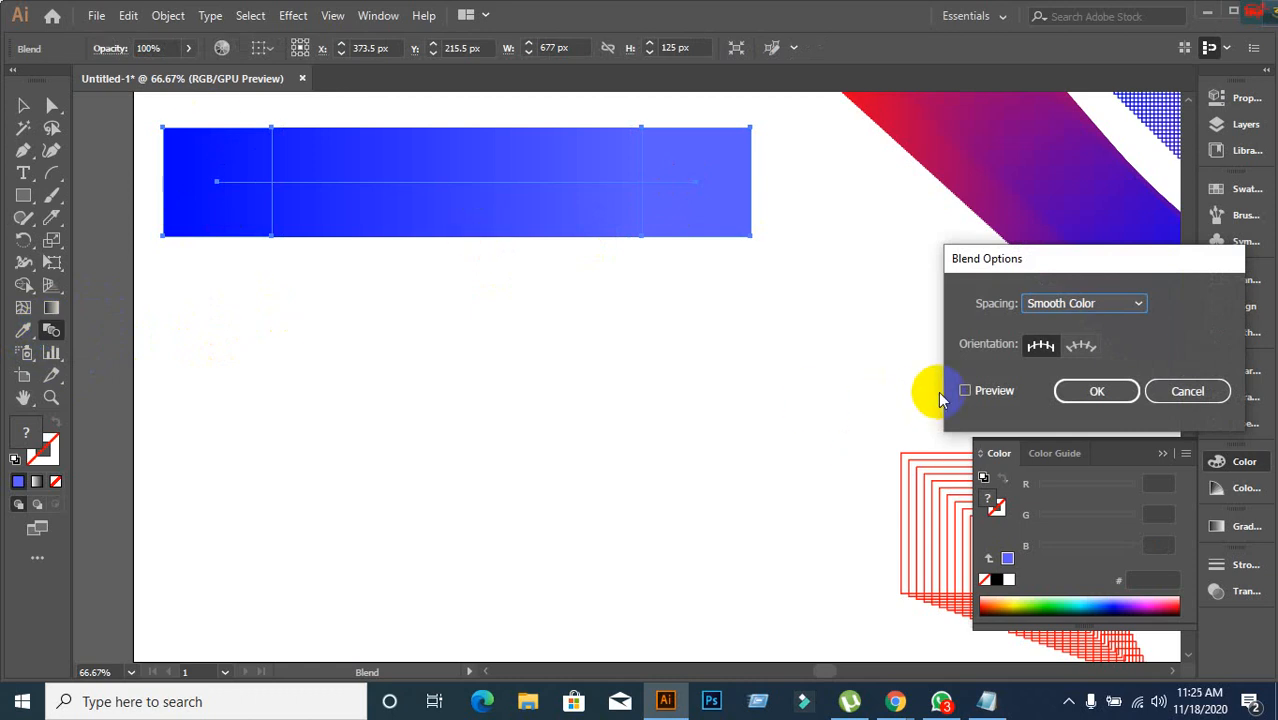
{"action": "left_click", "coordinate": [965, 391]}
{"action": "left_click", "coordinate": [1120, 305]}
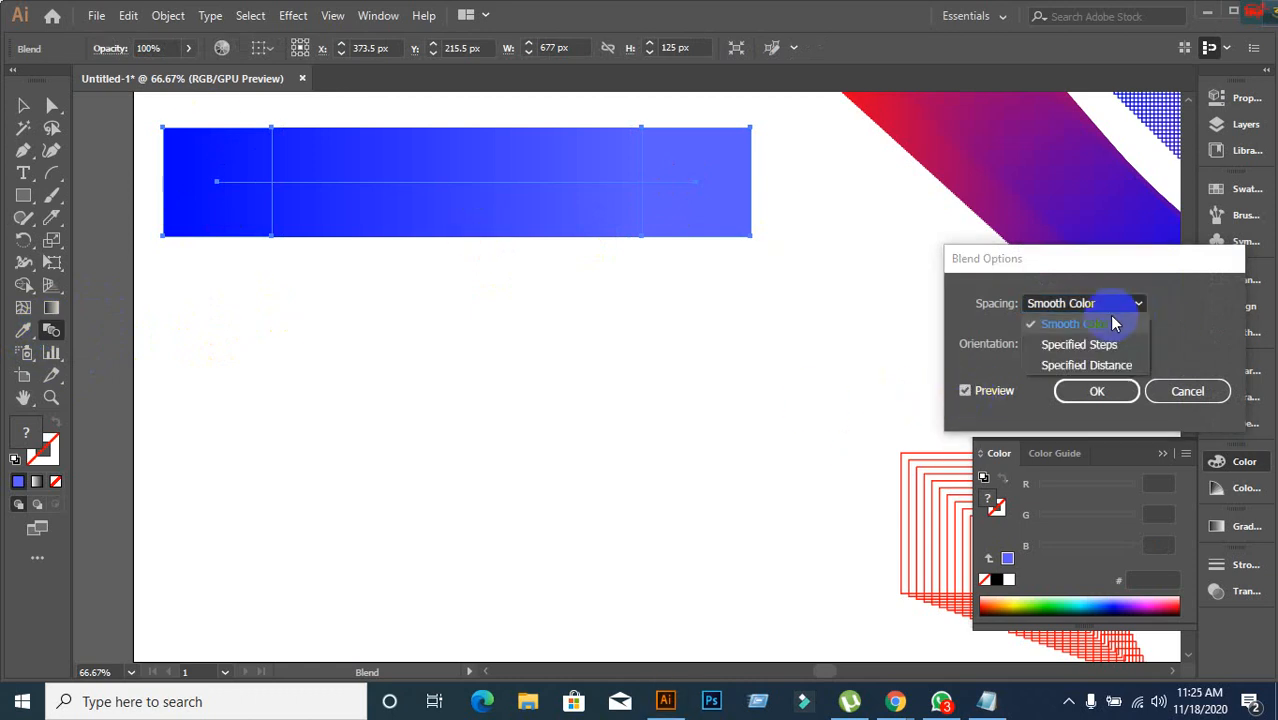
{"action": "left_click", "coordinate": [1108, 345]}
{"action": "left_click", "coordinate": [1192, 303]}
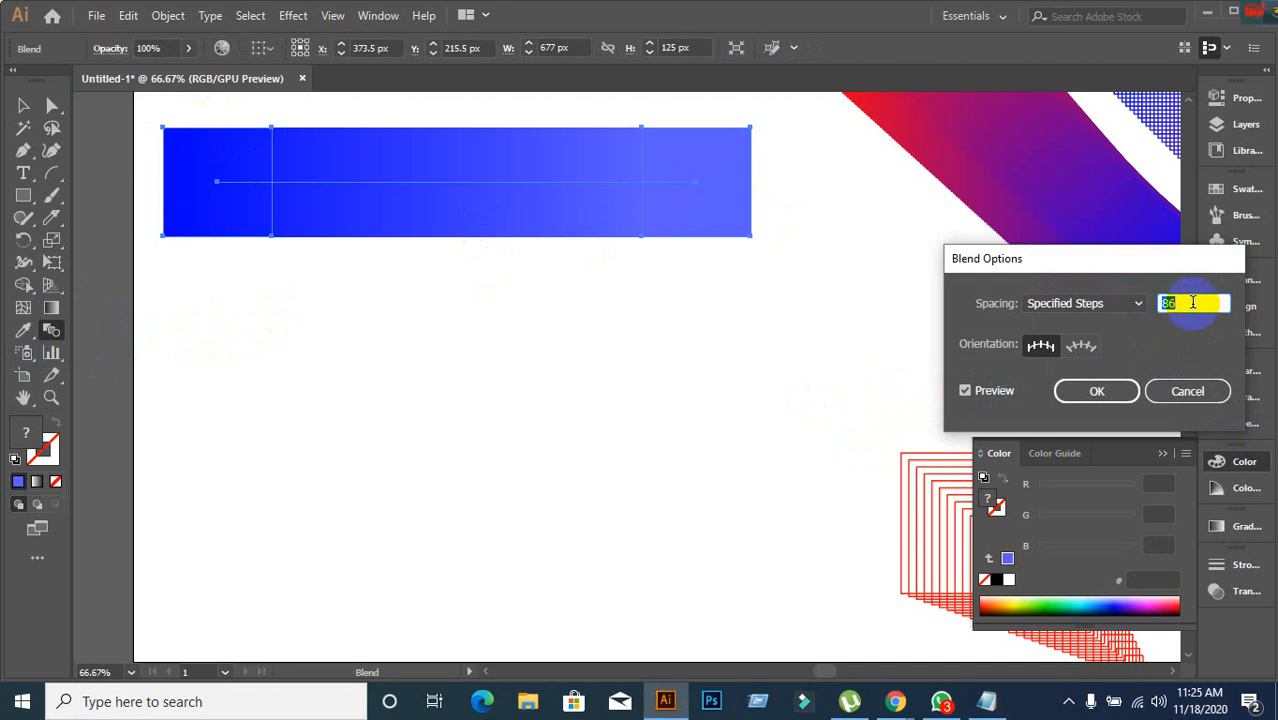
{"action": "right_click", "coordinate": [1192, 302]}
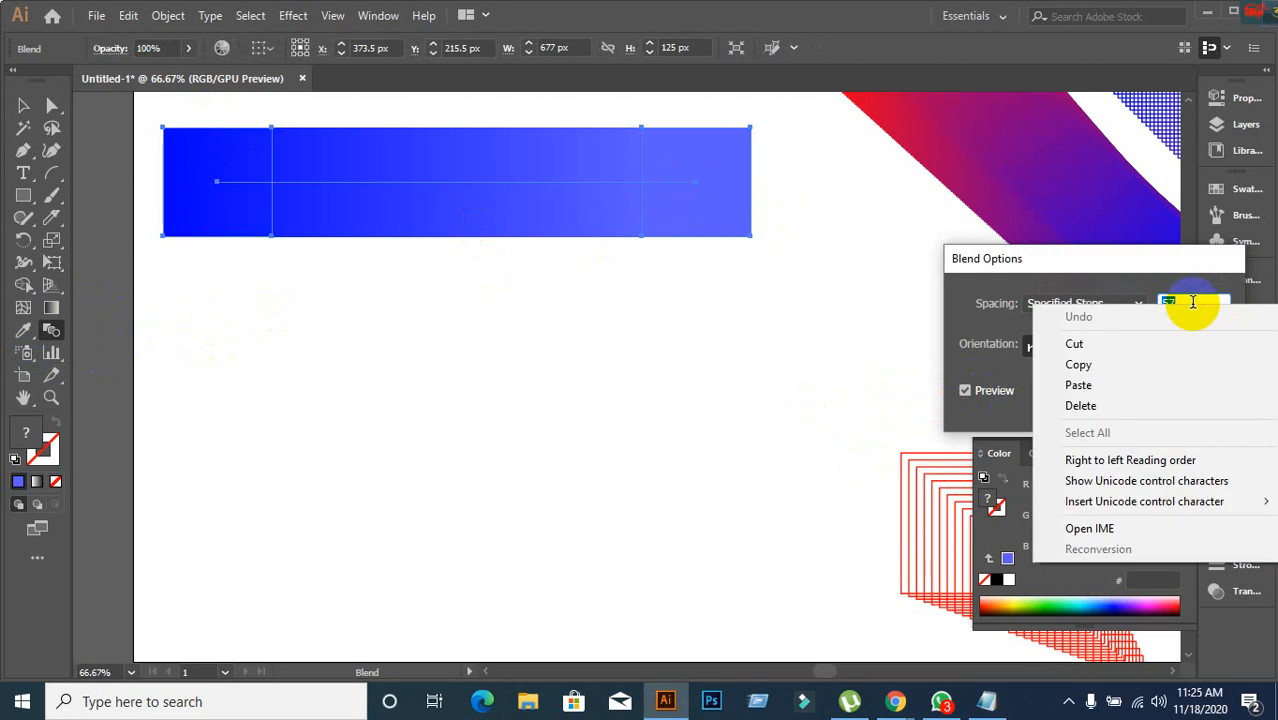
{"action": "left_click", "coordinate": [1130, 286]}
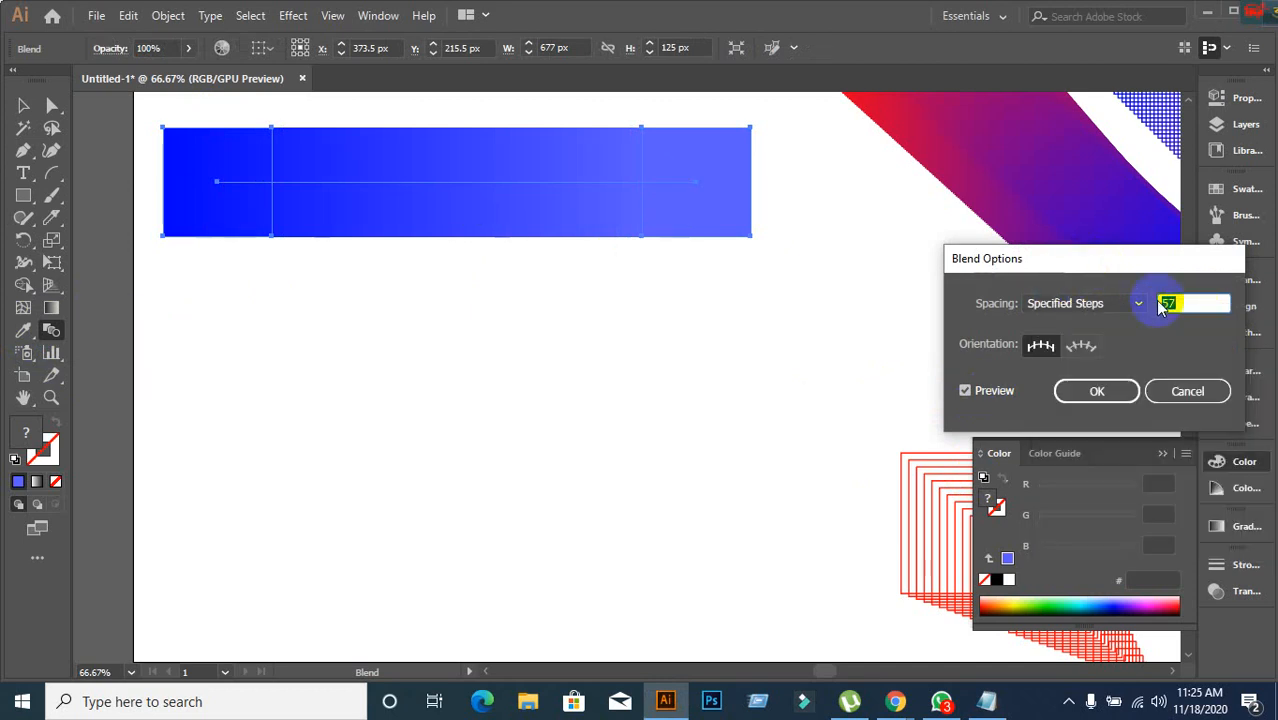
{"action": "type", "text": "3"}
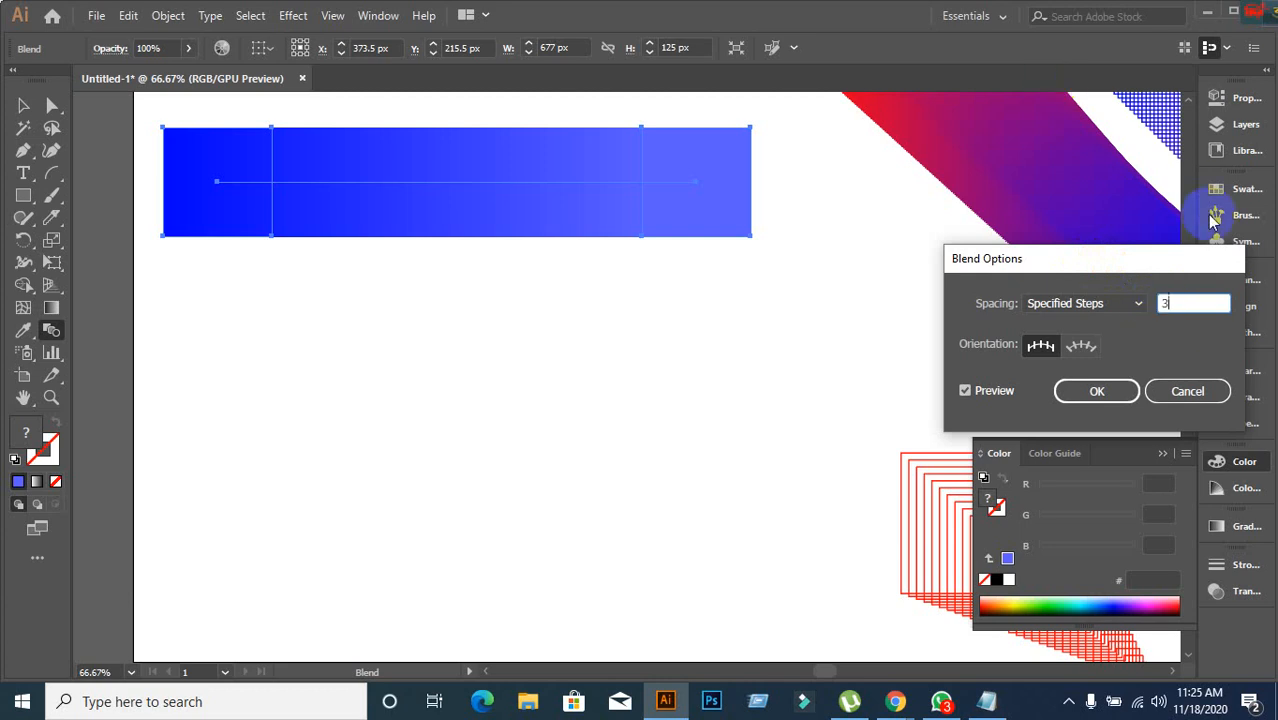
{"action": "left_click", "coordinate": [966, 390]}
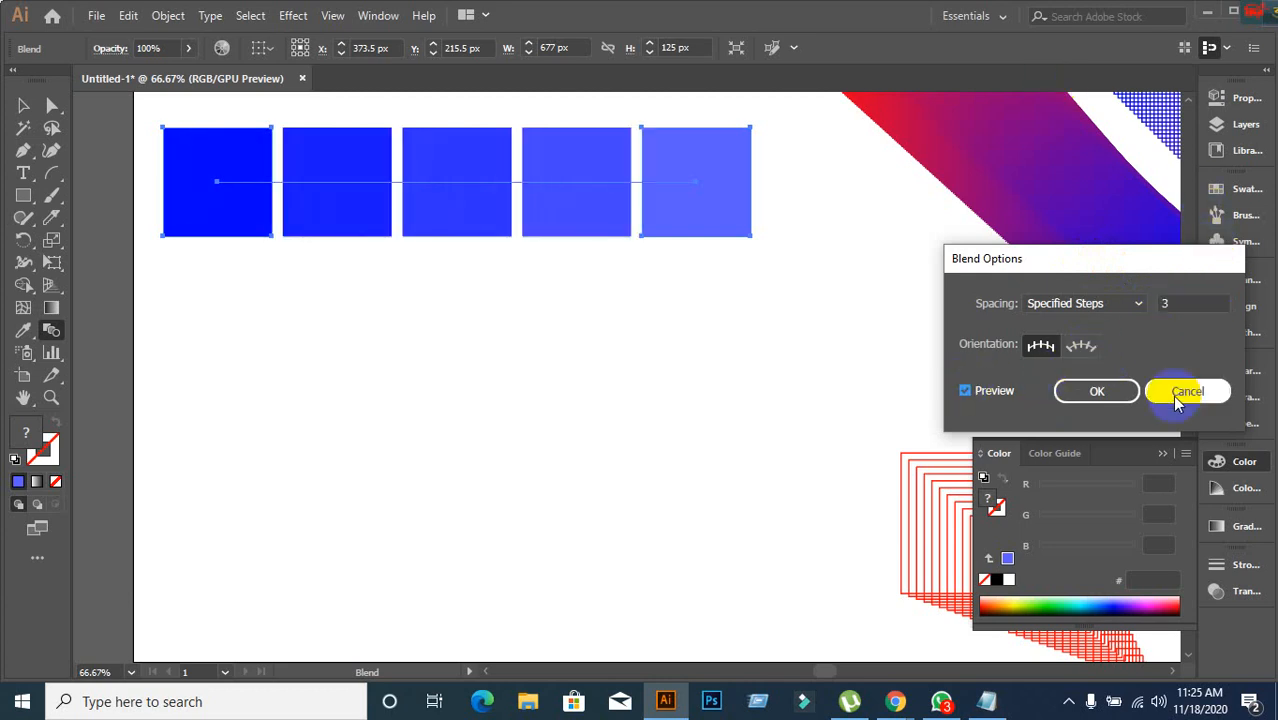
{"action": "left_click", "coordinate": [1097, 391]}
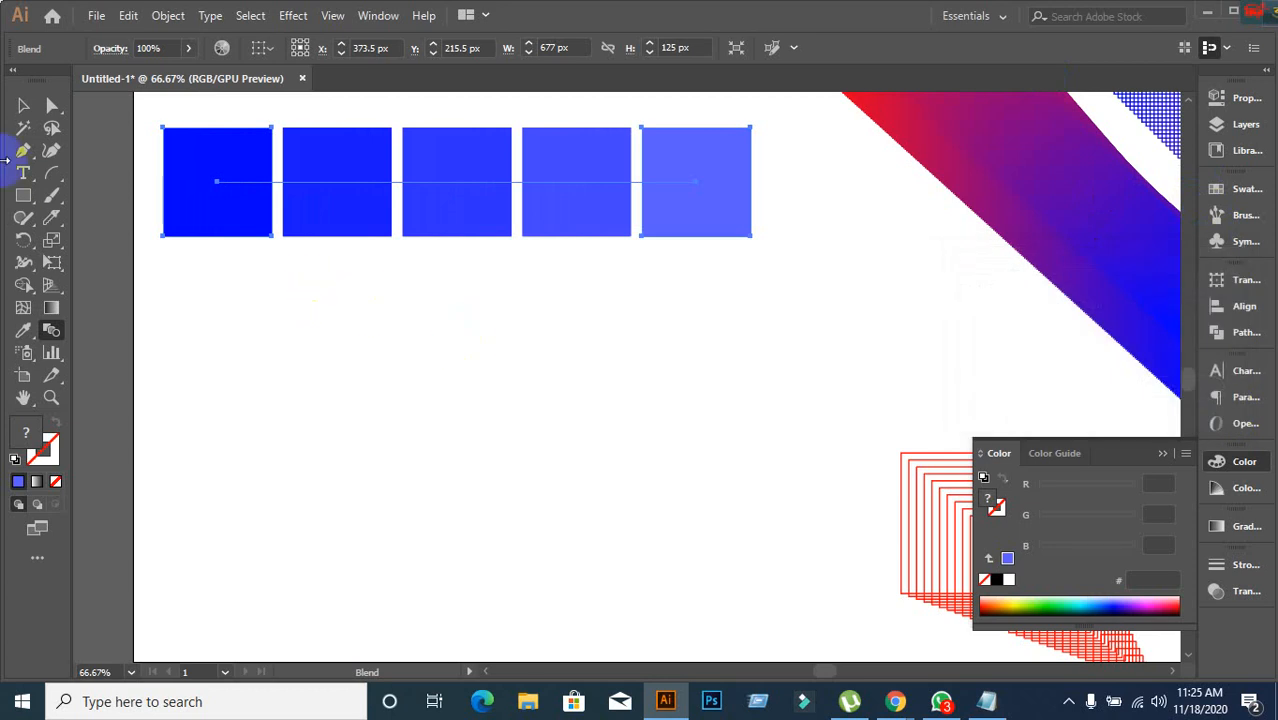
{"action": "key", "text": "v"}
{"action": "left_click", "coordinate": [616, 477]}
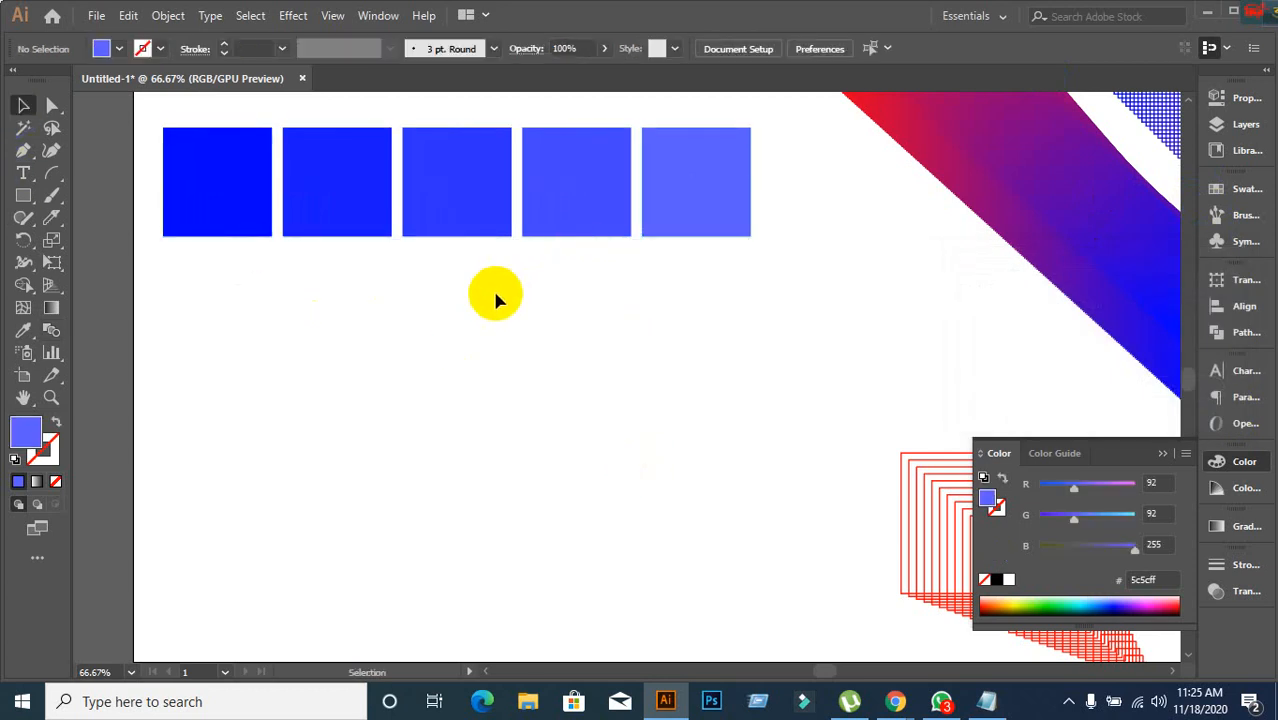
Move the row of five blended blue squares up into the artboard's upper-left corner and deselect it.
{"action": "scroll", "coordinate": [494, 296], "scroll_direction": "up", "scroll_amount": 1}
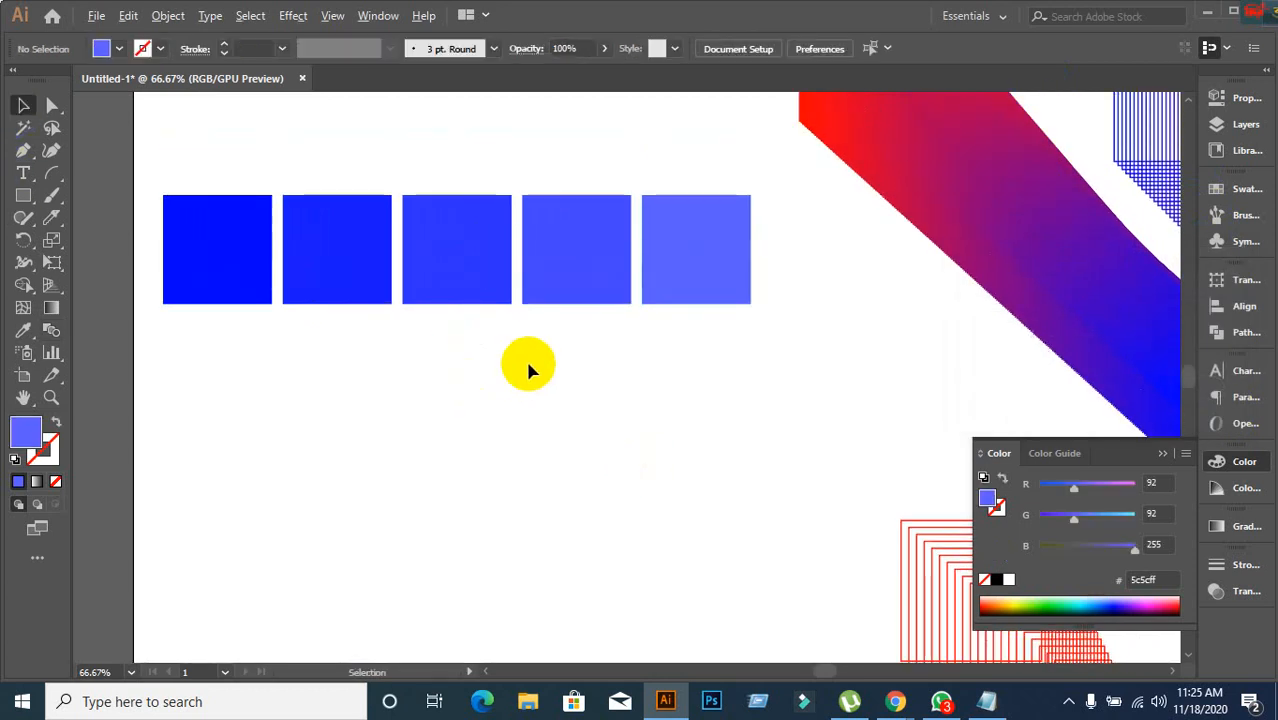
{"action": "scroll", "coordinate": [529, 368], "scroll_direction": "up", "scroll_amount": 1}
{"action": "scroll", "coordinate": [603, 368], "scroll_direction": "down", "scroll_amount": 1}
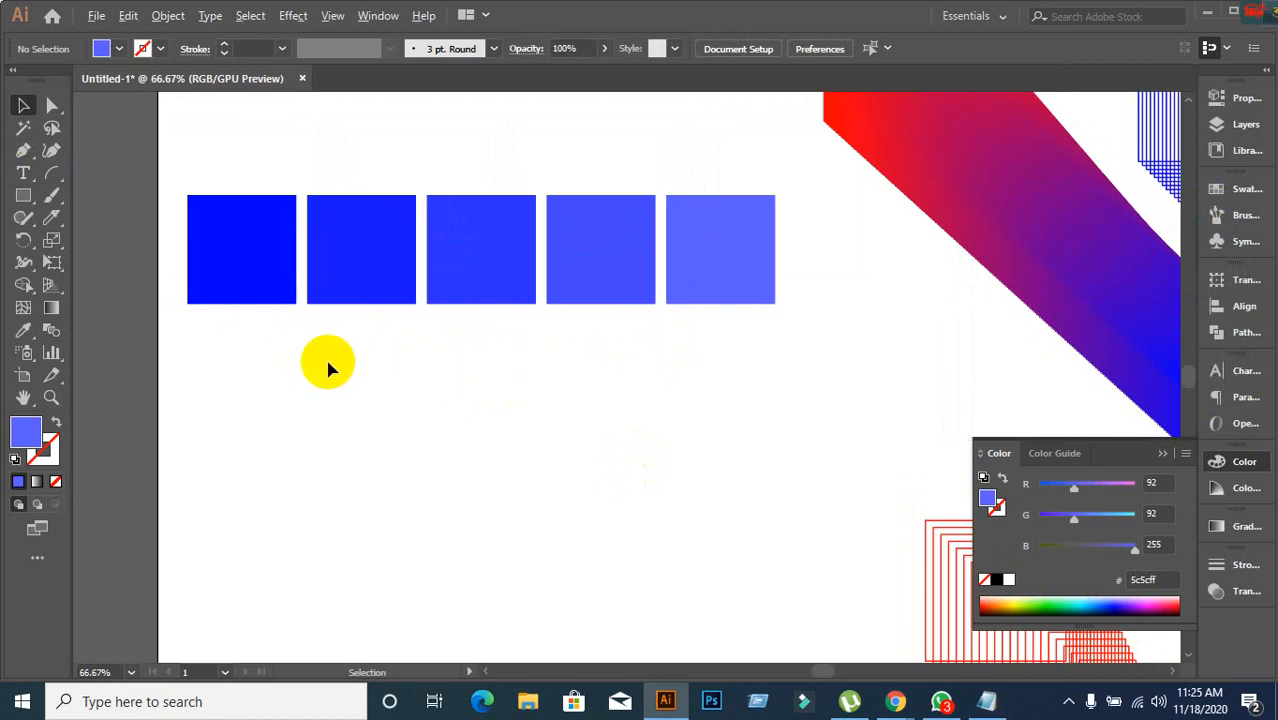
{"action": "scroll", "coordinate": [325, 365], "scroll_direction": "up", "scroll_amount": 1}
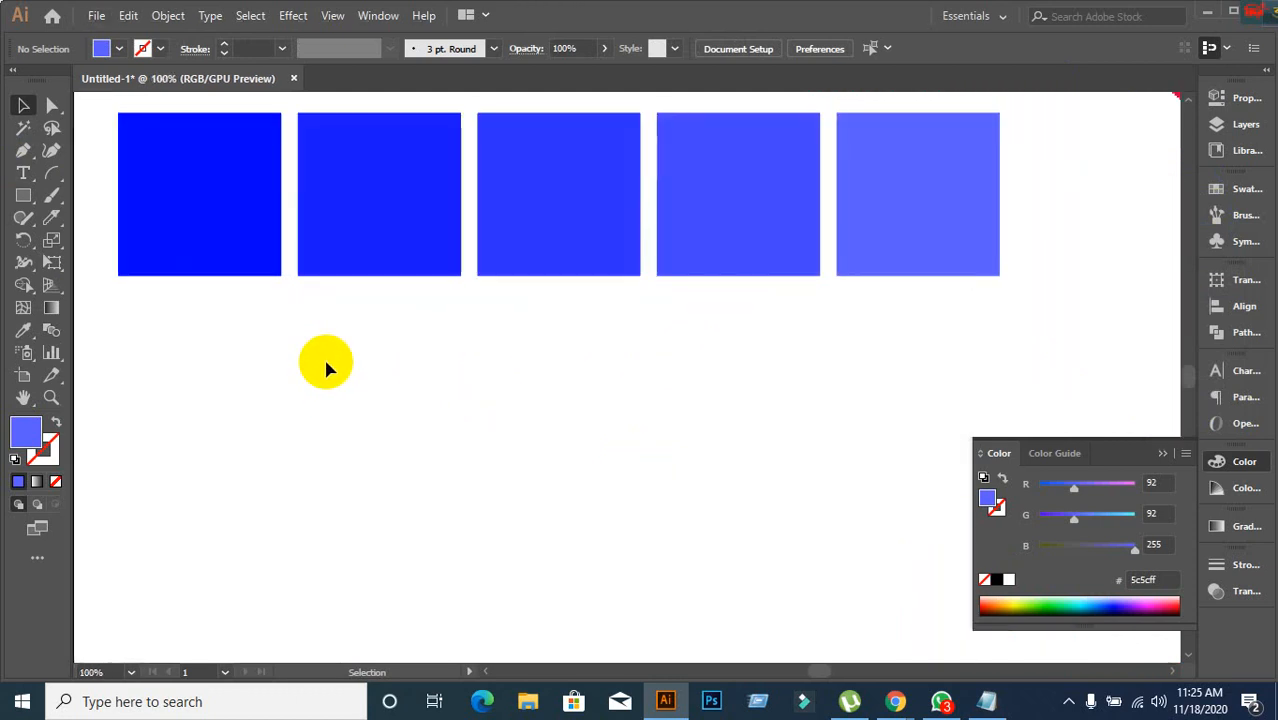
{"action": "left_click", "coordinate": [197, 250]}
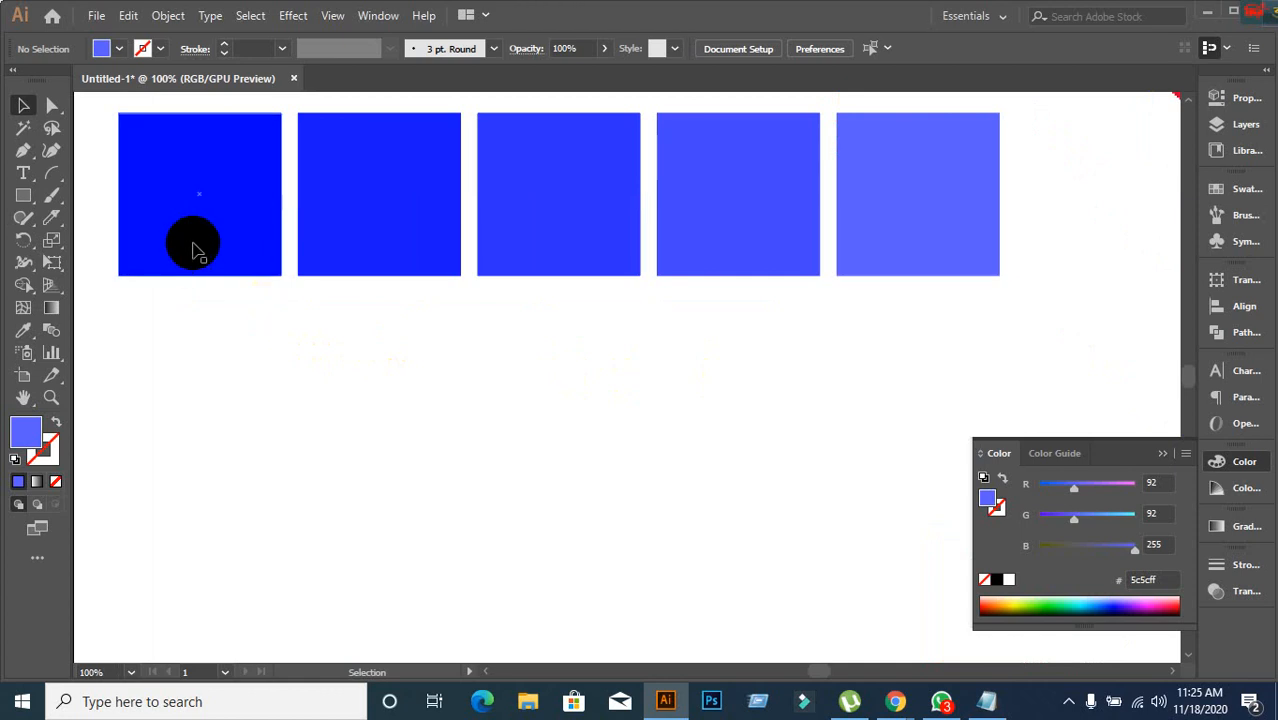
{"action": "left_click", "coordinate": [410, 268]}
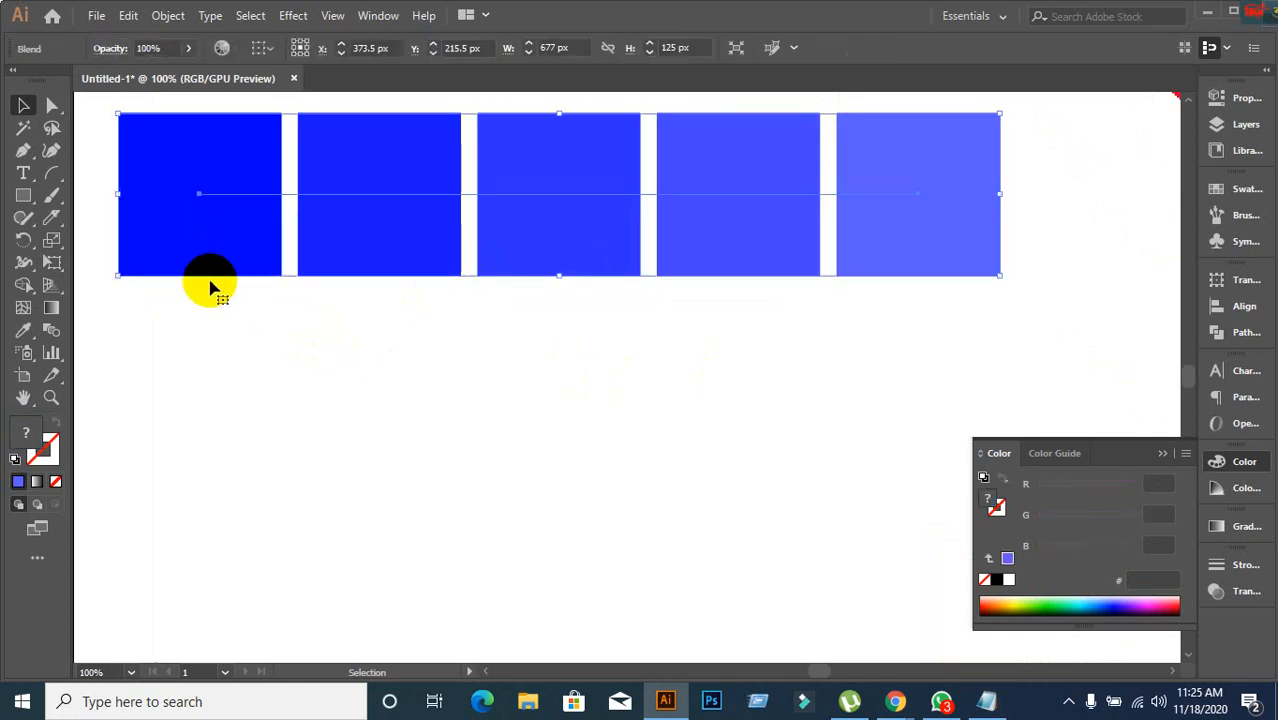
{"action": "scroll", "coordinate": [578, 355], "scroll_direction": "down", "scroll_amount": 2}
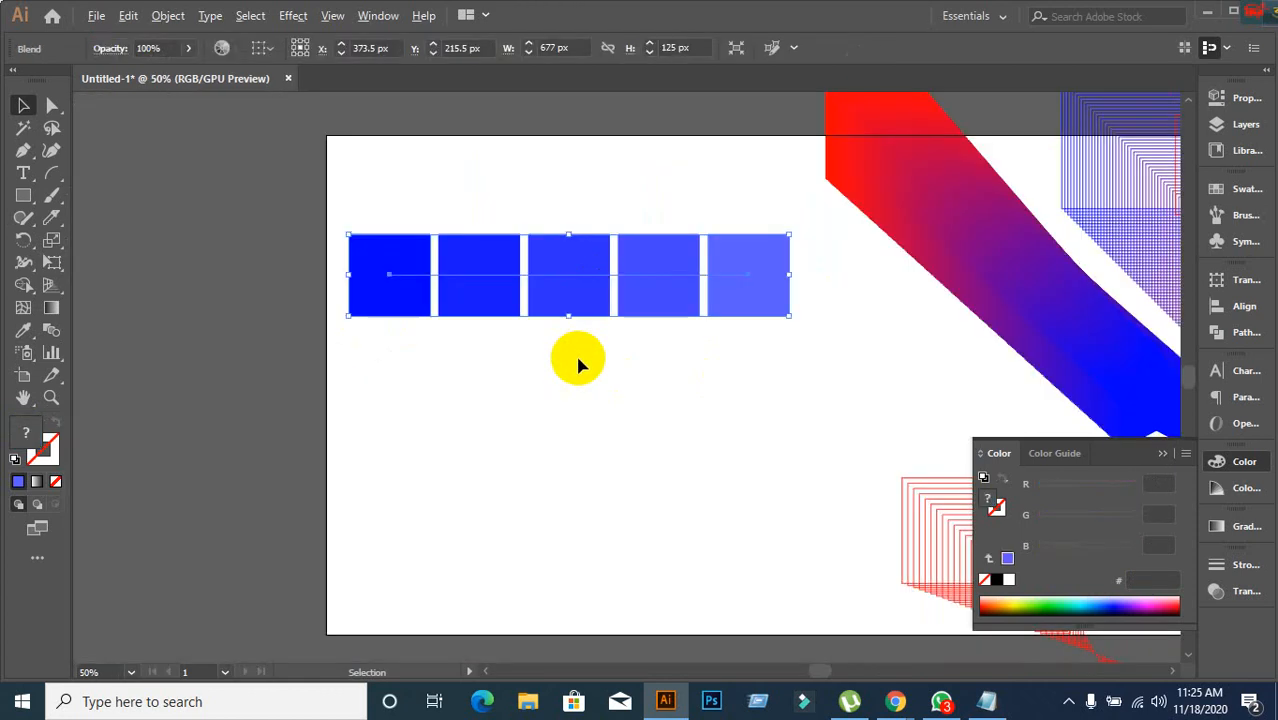
{"action": "left_click_drag", "start_coordinate": [639, 291], "coordinate": [630, 198]}
{"action": "left_click", "coordinate": [280, 371]}
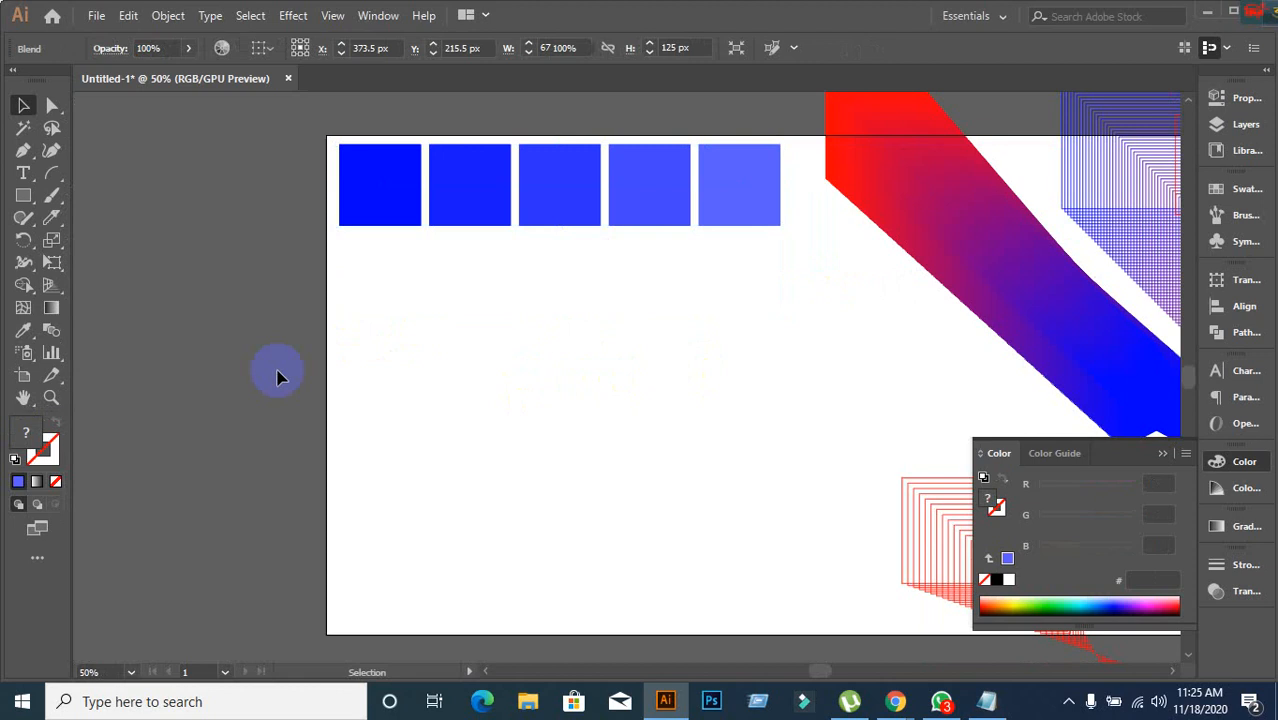
Draw a square about 102 px wide below the row of blue squares and fill it with blue #0000ff.
{"action": "left_click", "coordinate": [25, 199]}
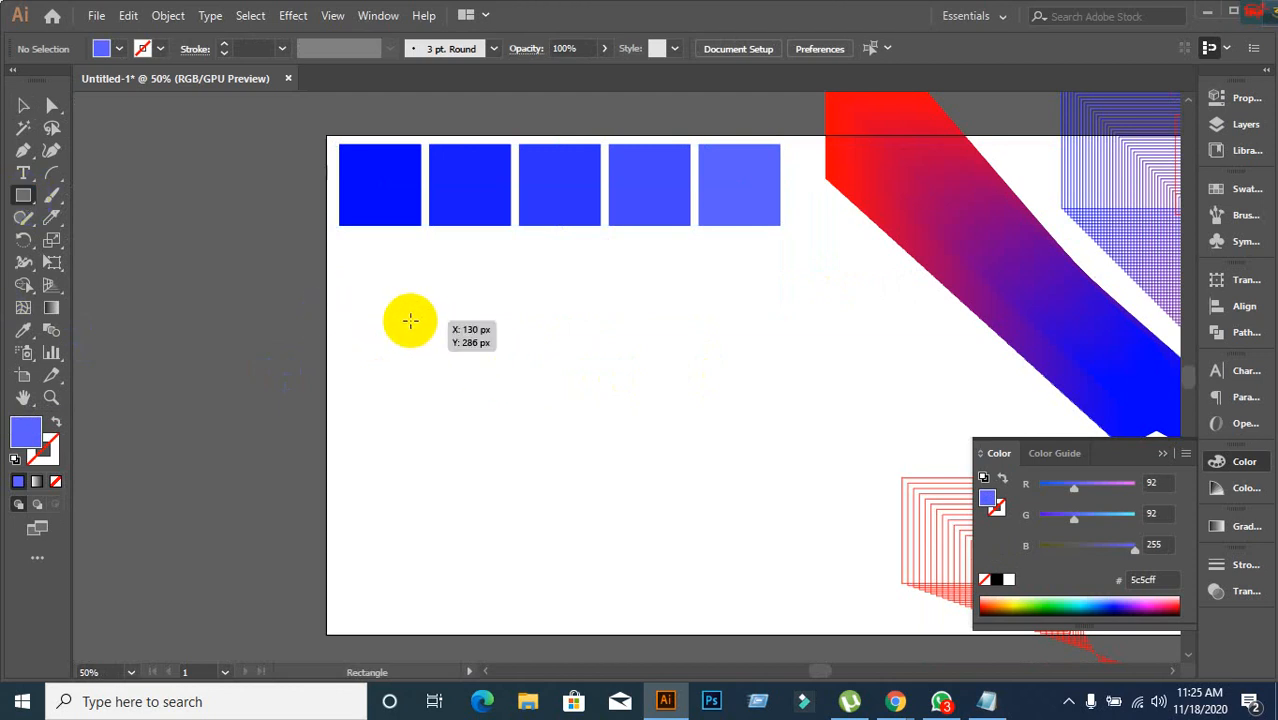
{"action": "left_click_drag", "start_coordinate": [410, 320], "coordinate": [477, 384]}
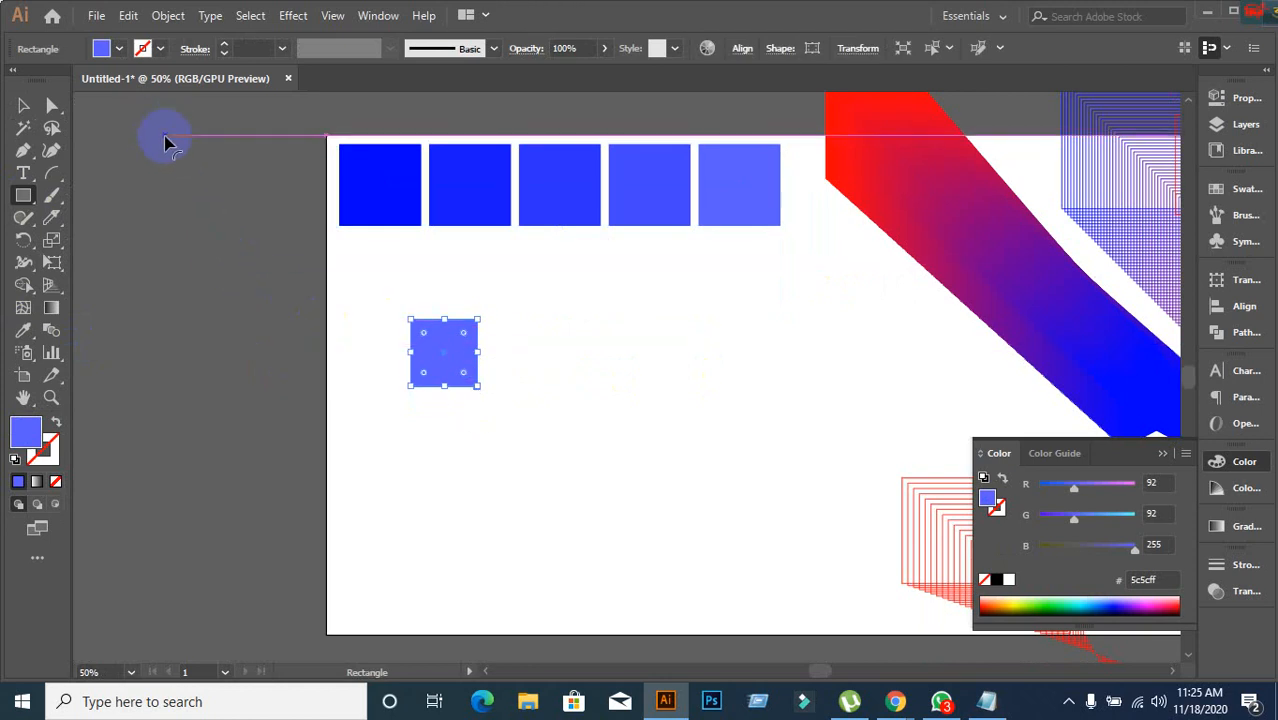
{"action": "left_click", "coordinate": [101, 49]}
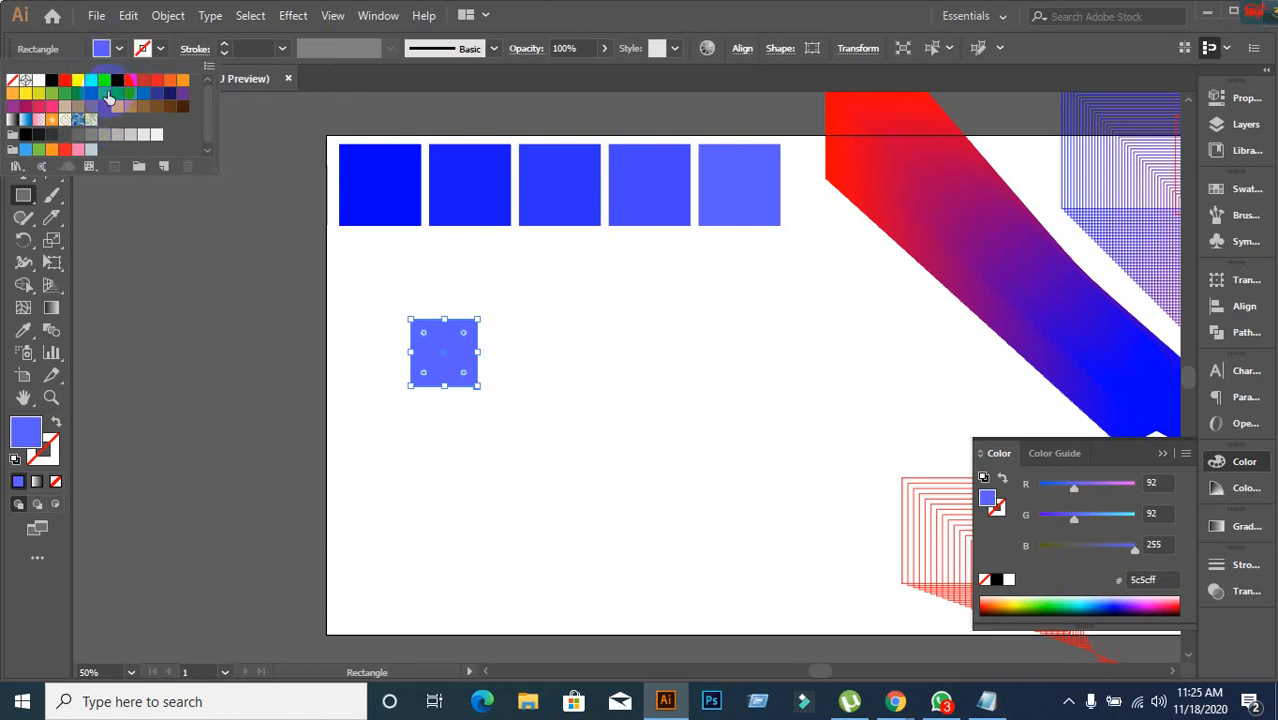
{"action": "left_click", "coordinate": [117, 79]}
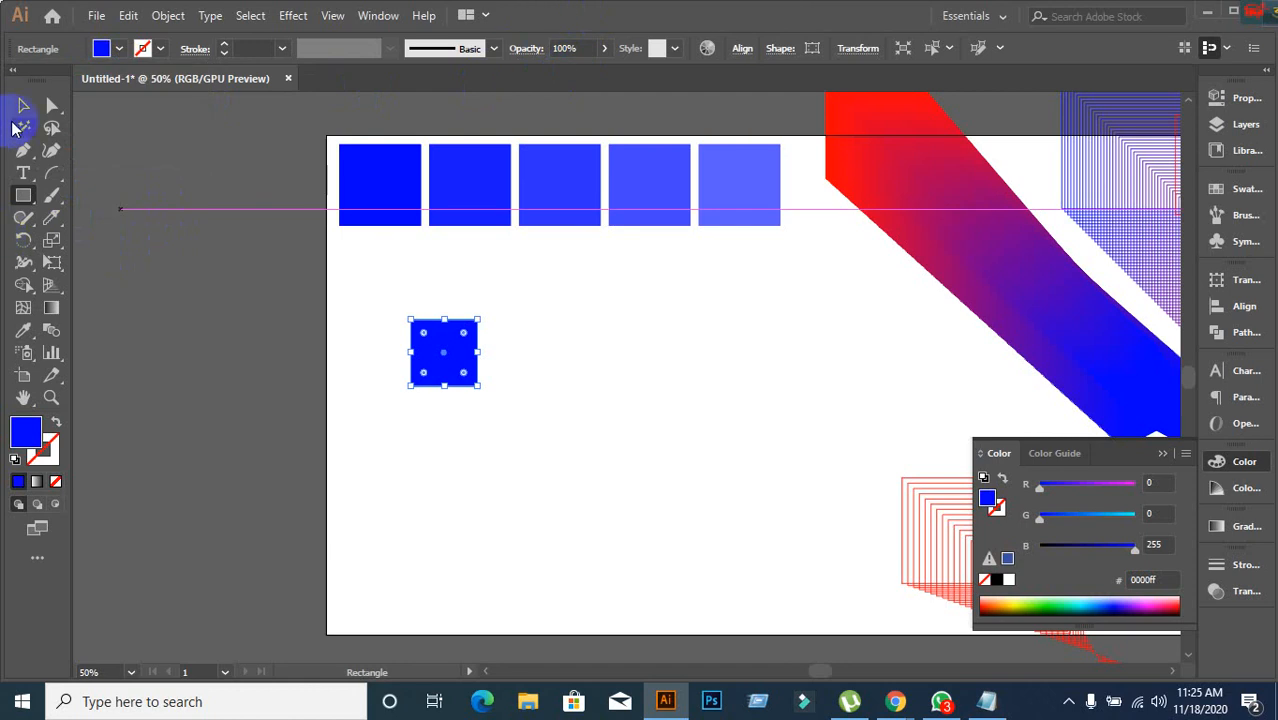
Place the new blue square outside the artboard's left edge with a horizontally aligned copy on the artboard, and fill the copy with cyan #00ffff.
{"action": "left_click", "coordinate": [18, 109]}
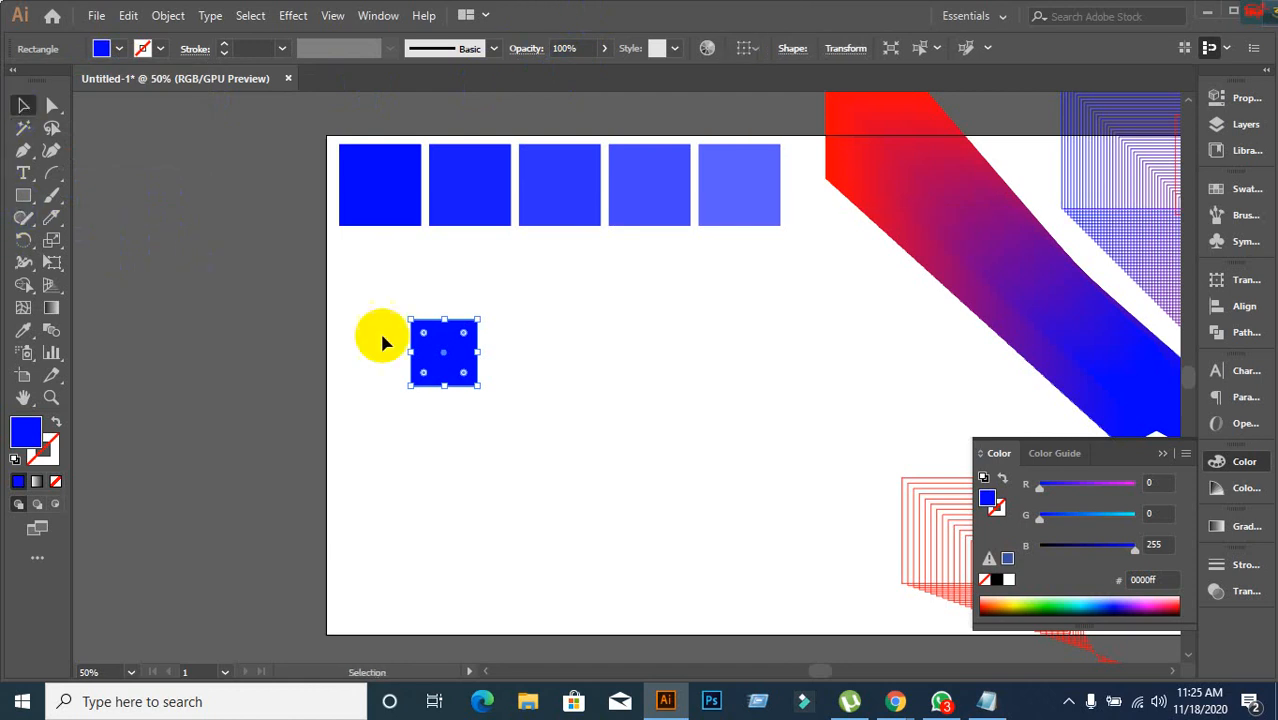
{"action": "left_click_drag", "start_coordinate": [468, 357], "coordinate": [663, 370]}
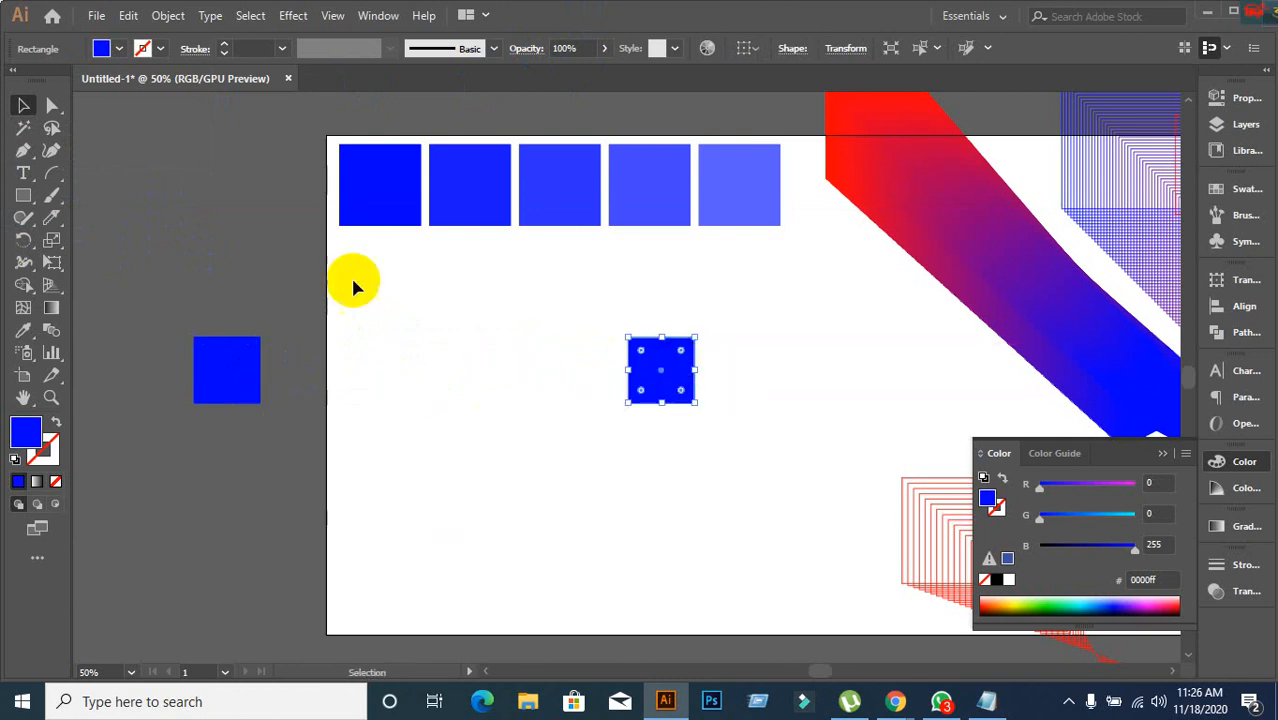
{"action": "left_click", "coordinate": [119, 48]}
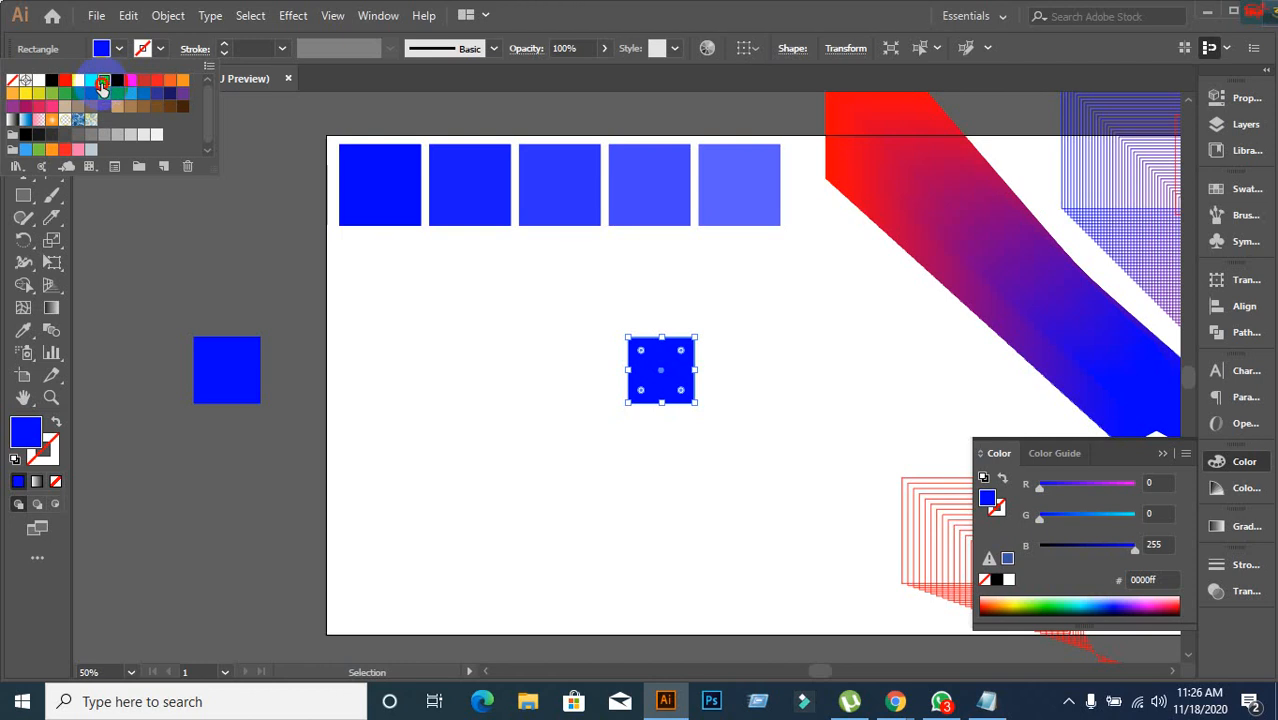
{"action": "left_click", "coordinate": [103, 86]}
{"action": "left_click", "coordinate": [290, 317]}
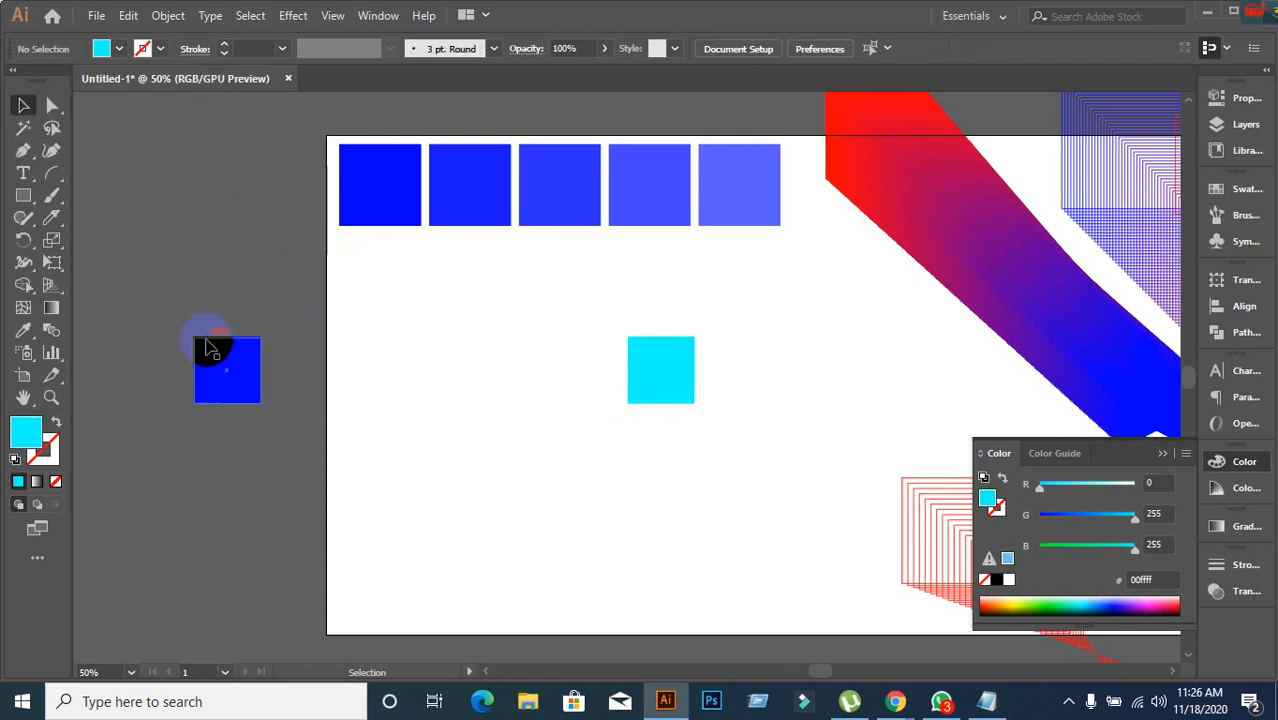
Blend the blue square with the cyan square from center to center using the Blend tool.
{"action": "left_click_drag", "start_coordinate": [250, 302], "coordinate": [702, 451]}
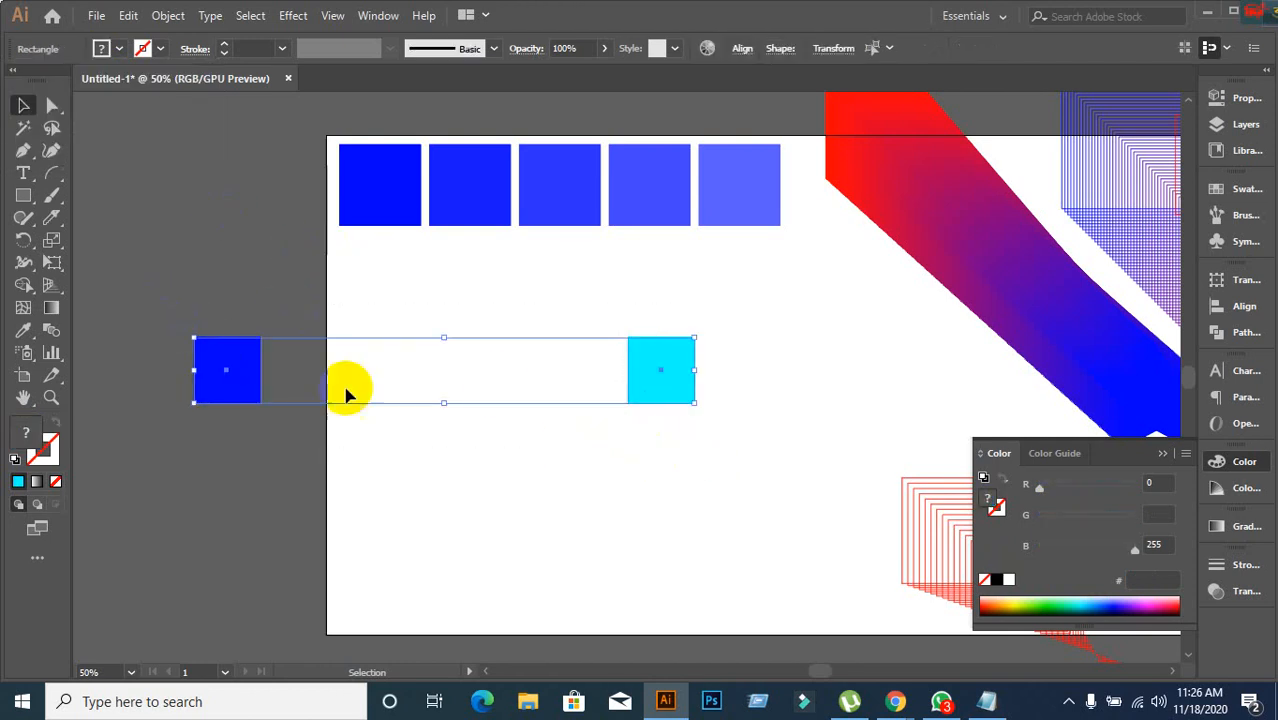
{"action": "left_click", "coordinate": [50, 333]}
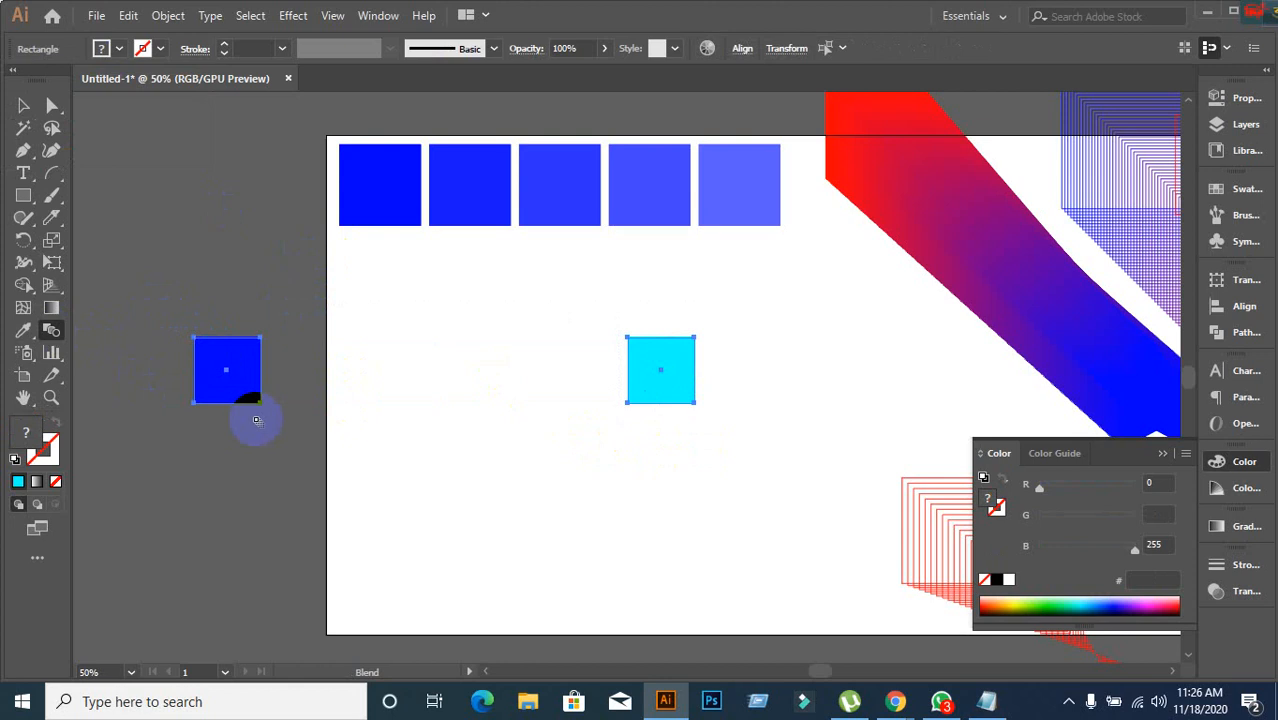
{"action": "left_click", "coordinate": [228, 370]}
{"action": "left_click", "coordinate": [659, 371]}
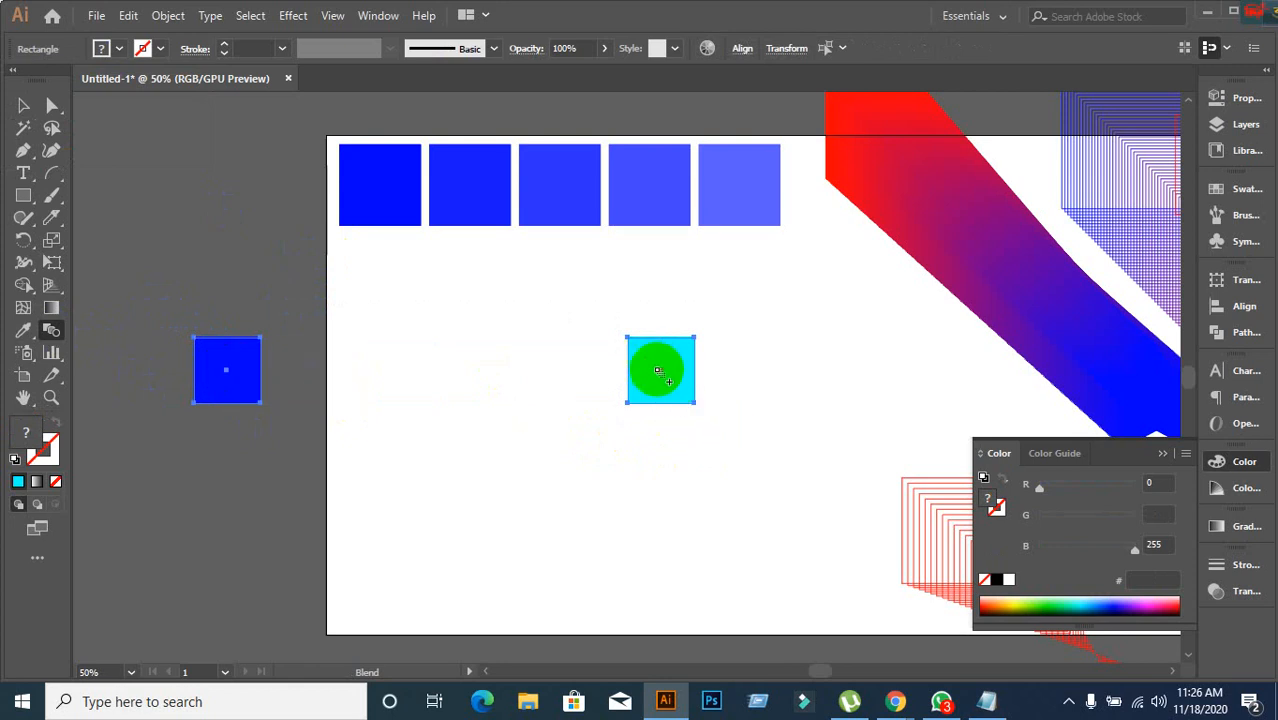
{"action": "left_click", "coordinate": [661, 371]}
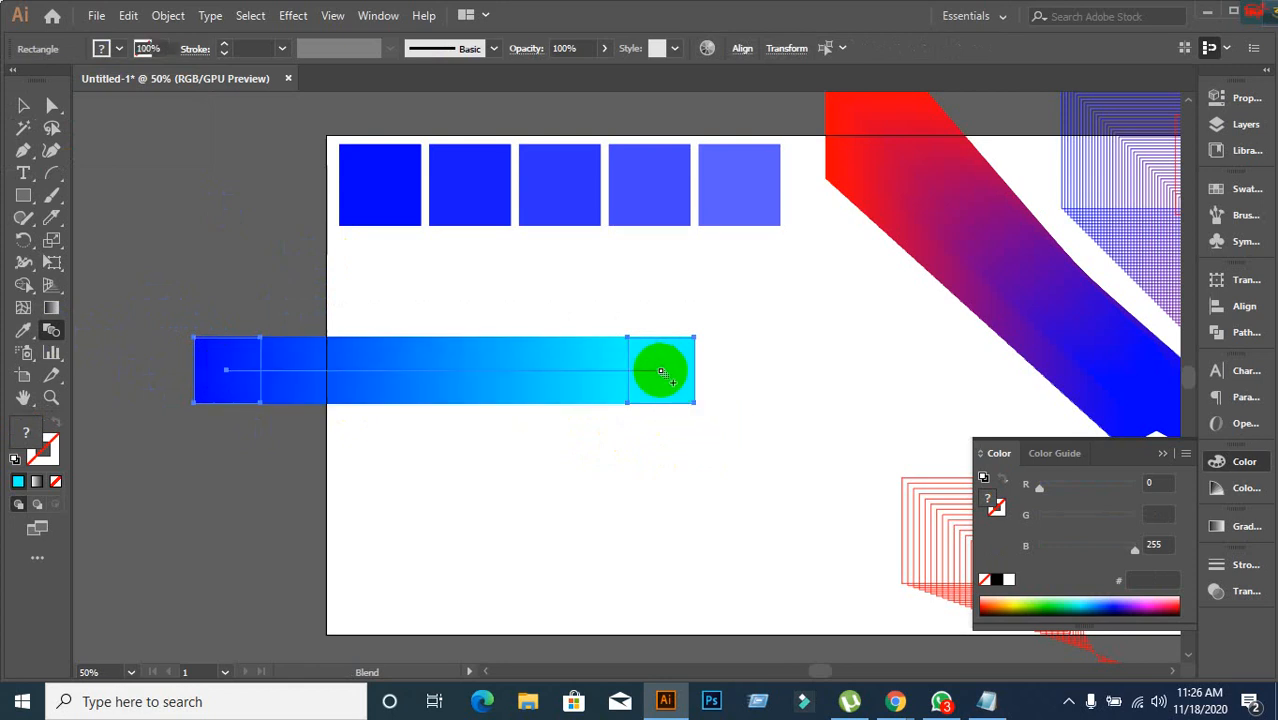
{"action": "double_click", "coordinate": [50, 332]}
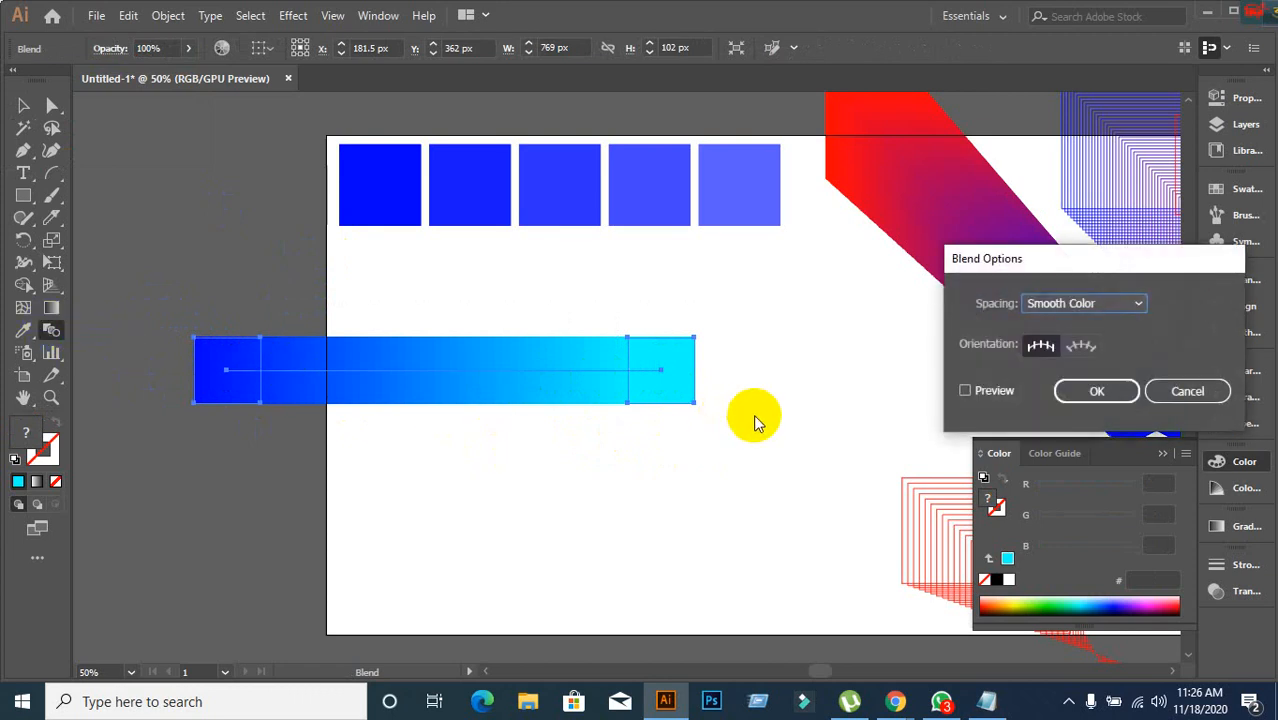
{"action": "left_click", "coordinate": [966, 390]}
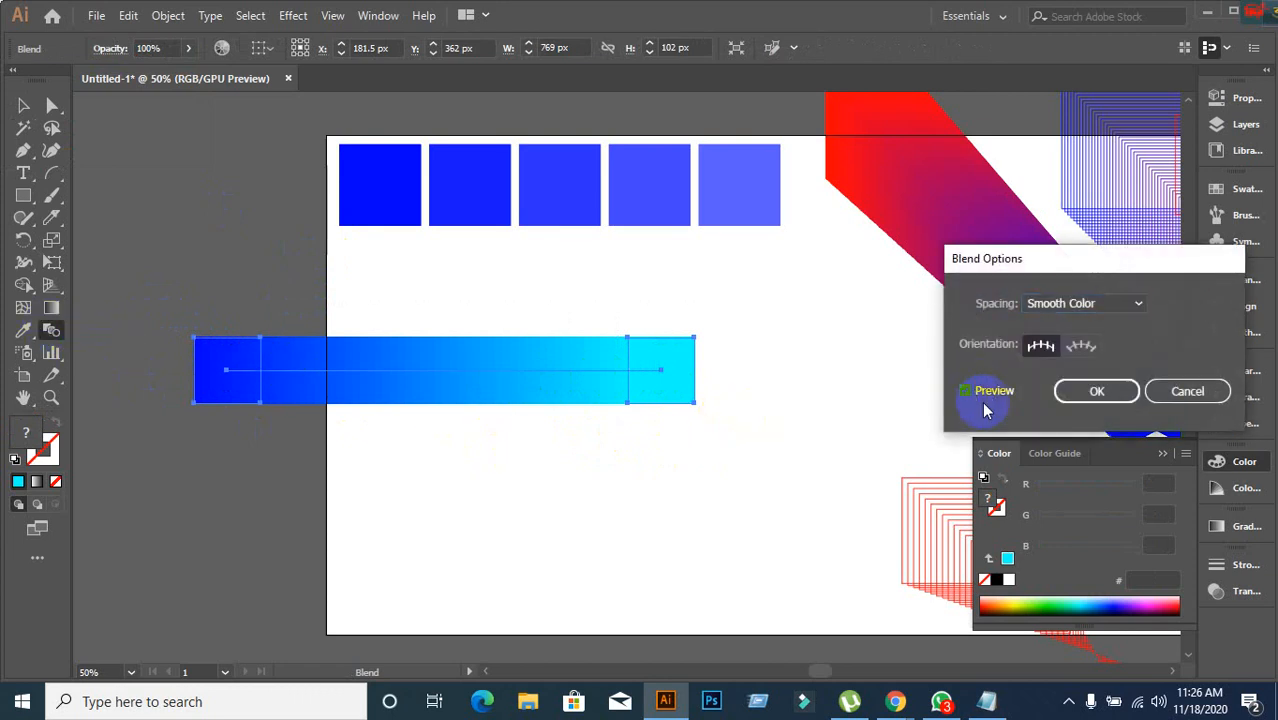
{"action": "left_click", "coordinate": [1140, 306]}
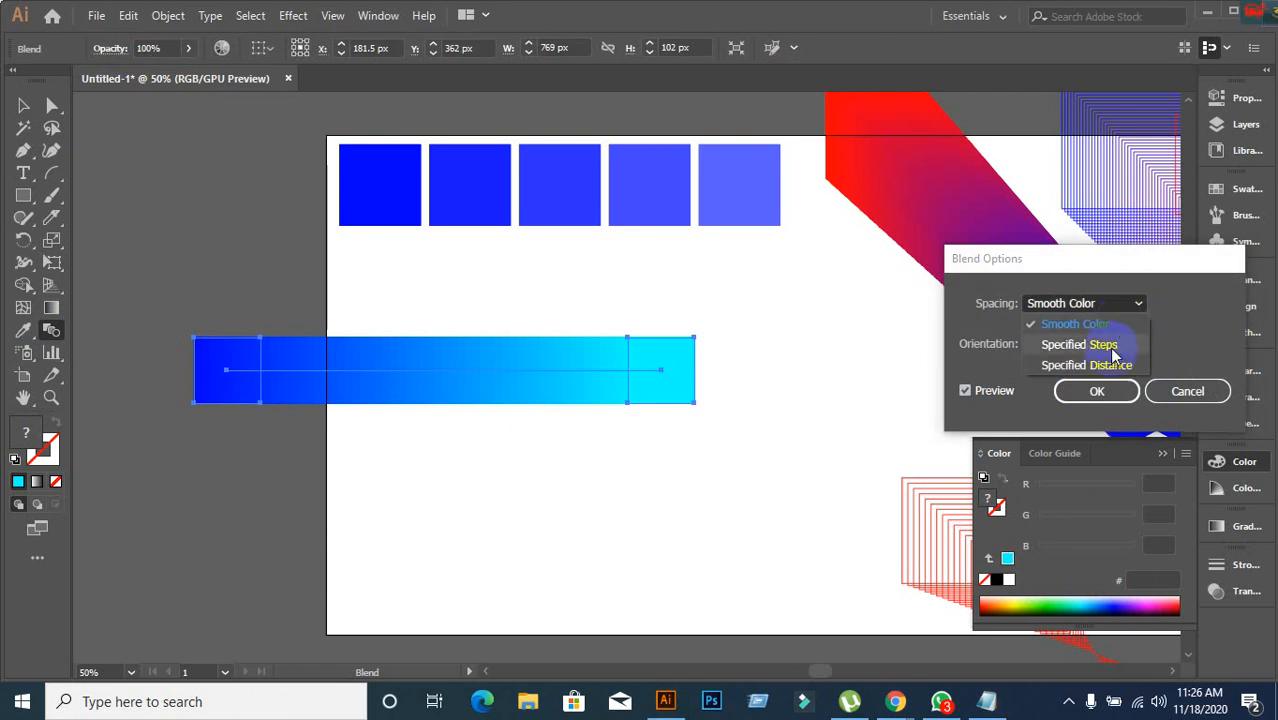
{"action": "left_click", "coordinate": [1196, 397]}
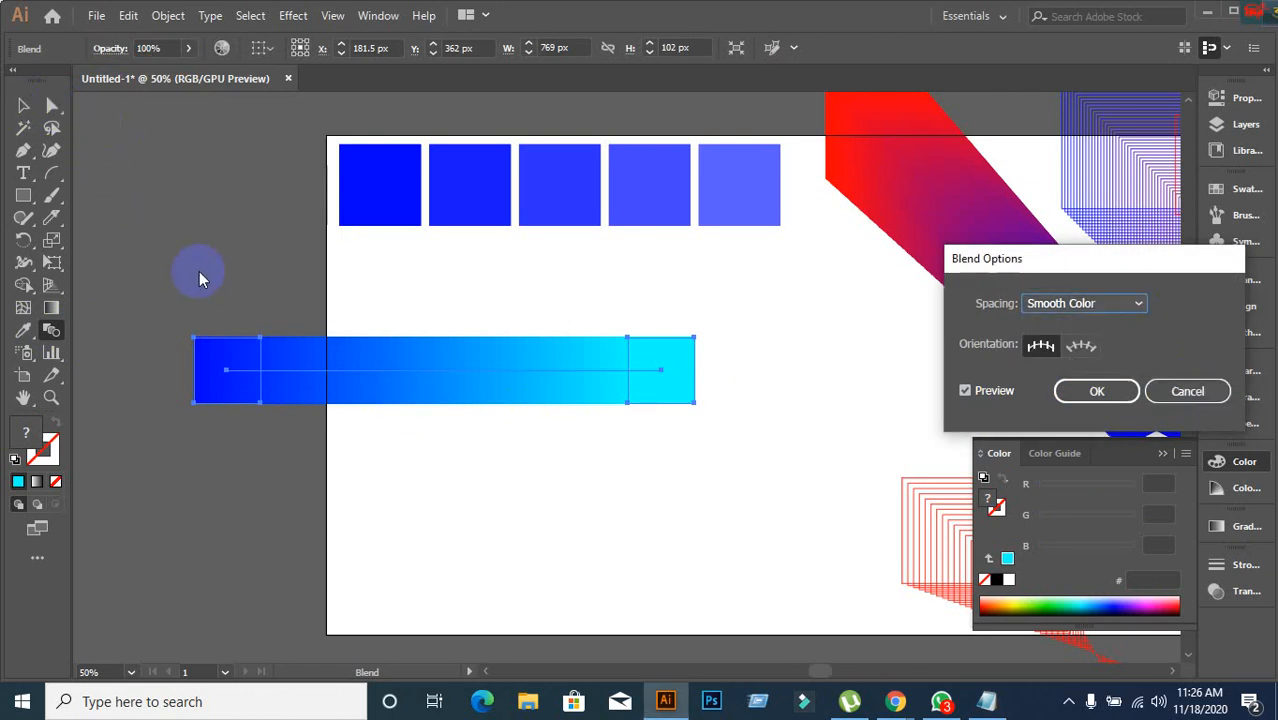
{"action": "left_click", "coordinate": [1188, 391]}
Move the blue-to-cyan blend up and to the right, to about X 262.5 px, Y 308 px, below the row of squares.
{"action": "left_click", "coordinate": [23, 106]}
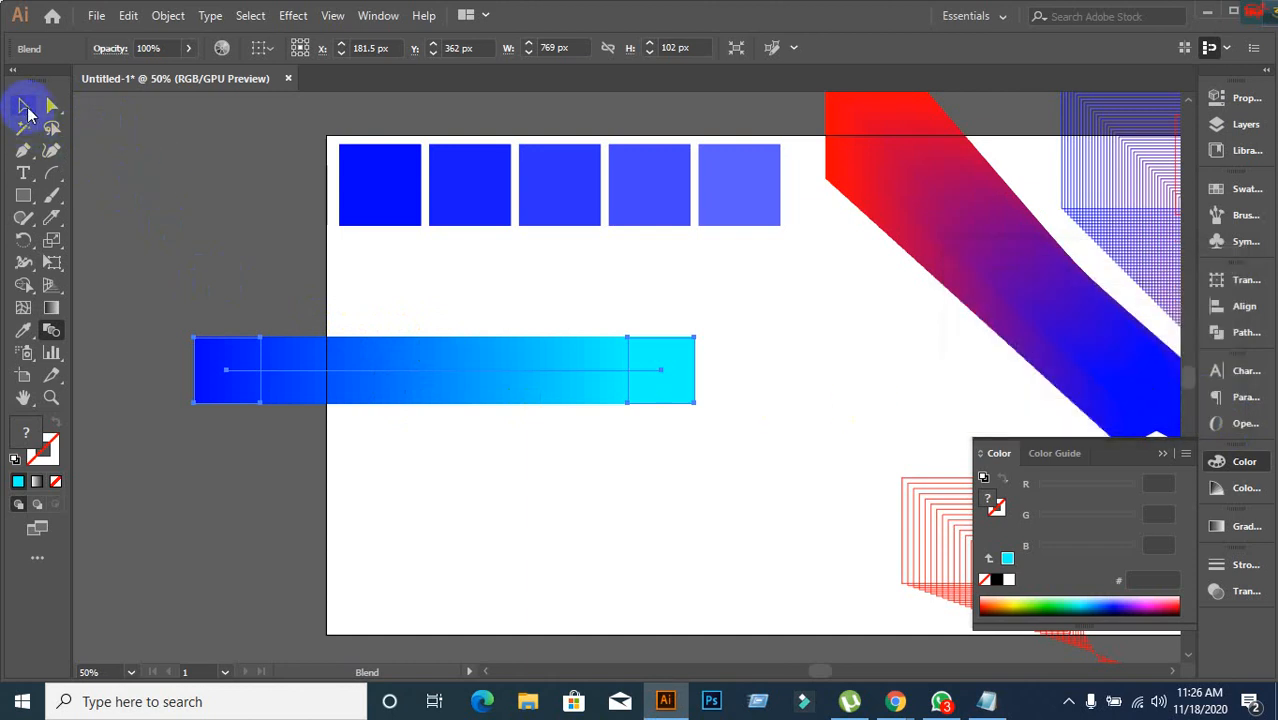
{"action": "left_click", "coordinate": [190, 228]}
{"action": "left_click_drag", "start_coordinate": [339, 365], "coordinate": [333, 357]}
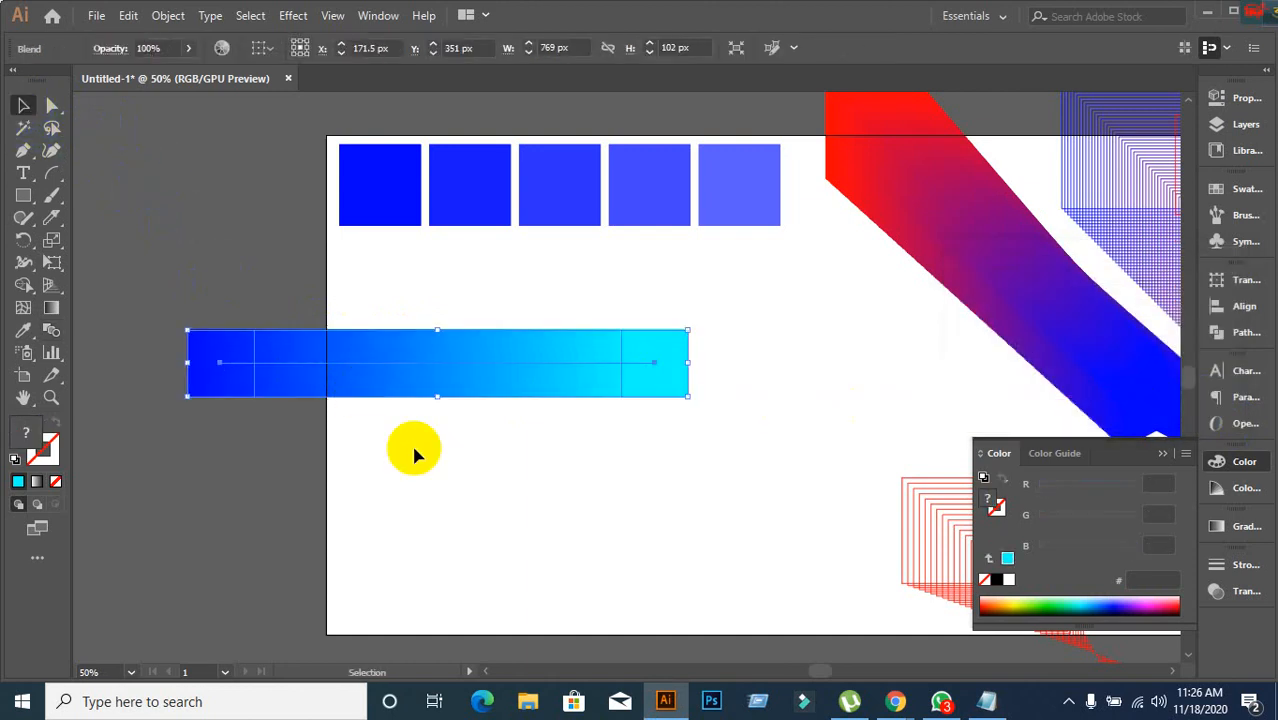
{"action": "left_click", "coordinate": [419, 440]}
{"action": "left_click_drag", "start_coordinate": [405, 378], "coordinate": [465, 340]}
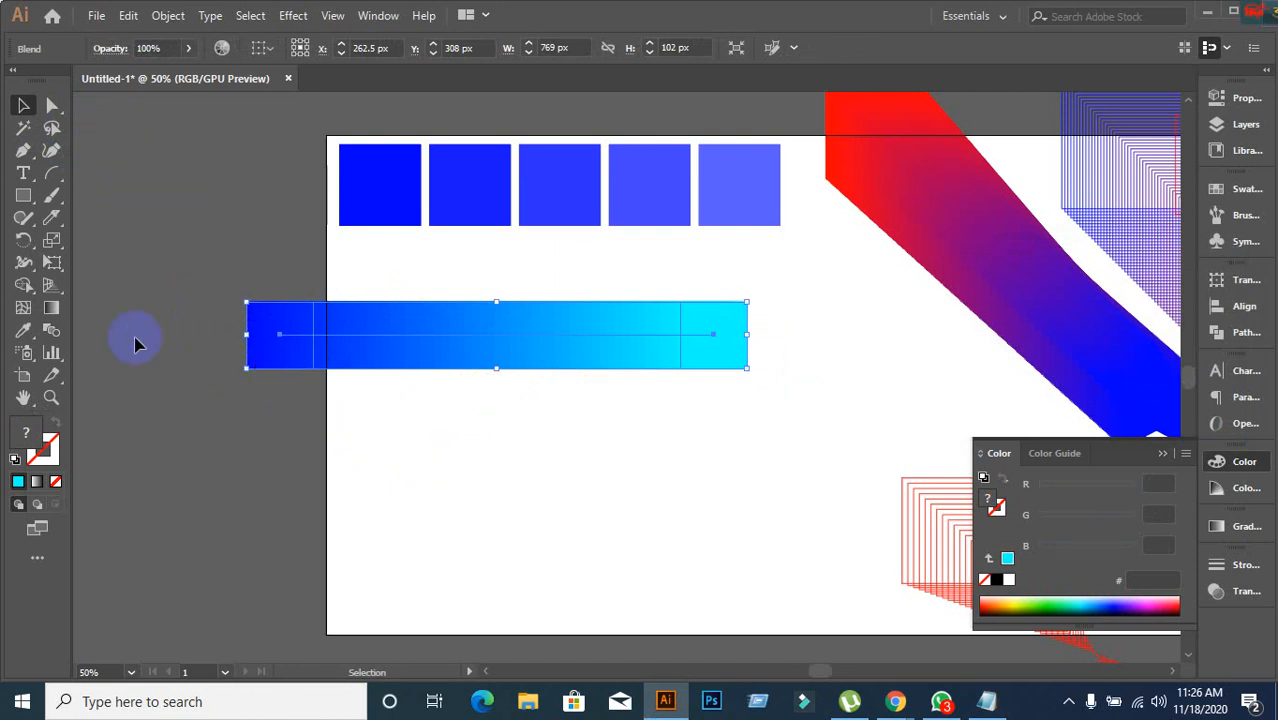
Set the blue-to-cyan blend's spacing to Specified Steps with 5 steps, previewing it, and deselect the blend.
{"action": "double_click", "coordinate": [50, 331]}
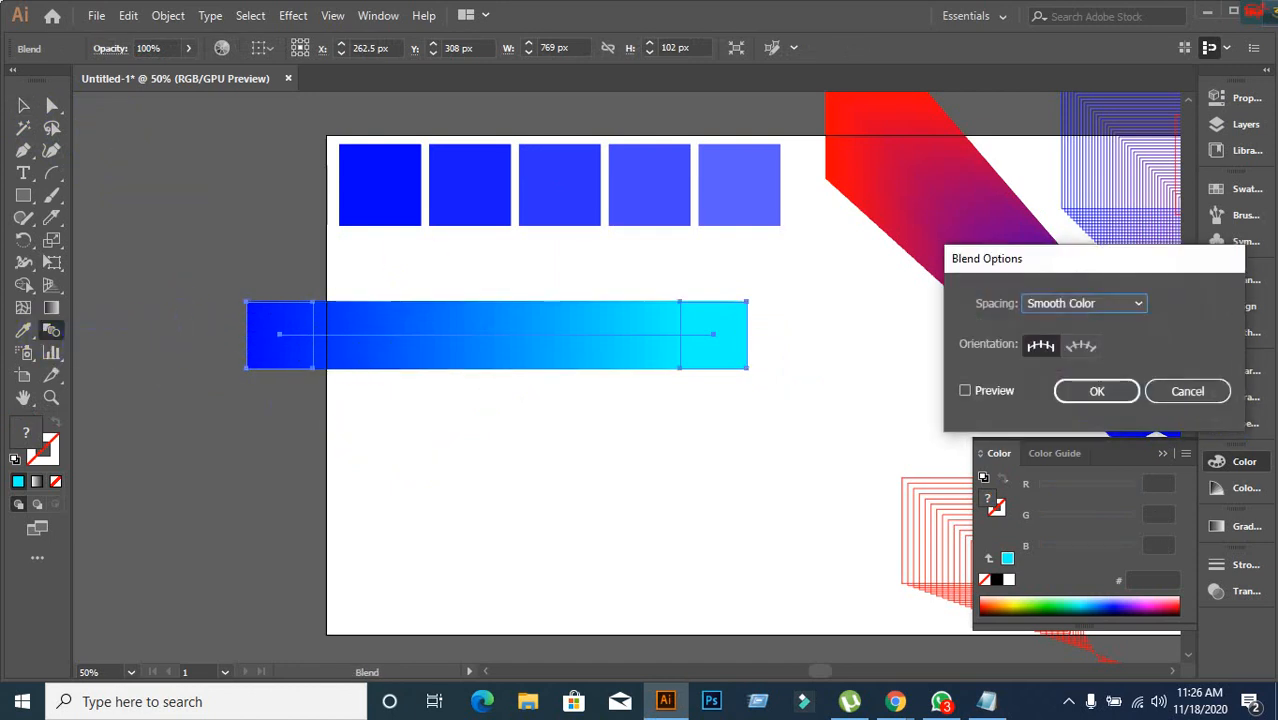
{"action": "left_click", "coordinate": [1133, 304]}
{"action": "left_click", "coordinate": [1079, 344]}
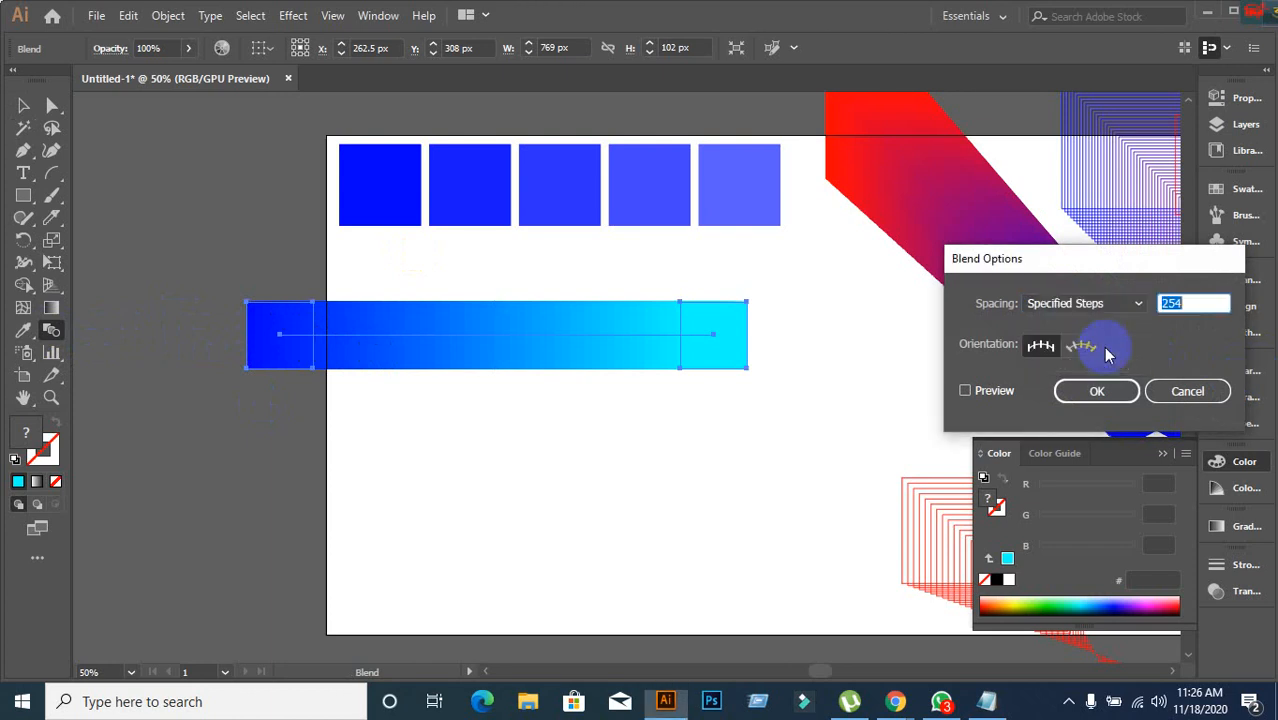
{"action": "left_click", "coordinate": [965, 390]}
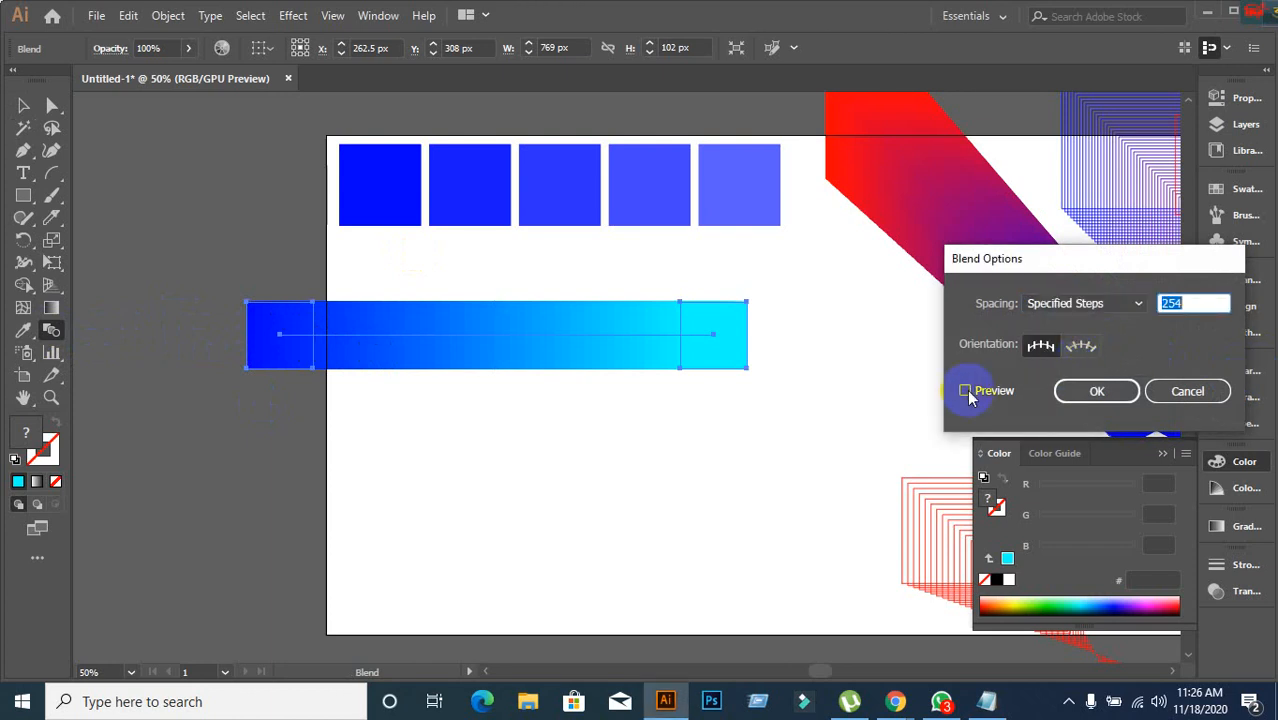
{"action": "double_click", "coordinate": [1183, 304]}
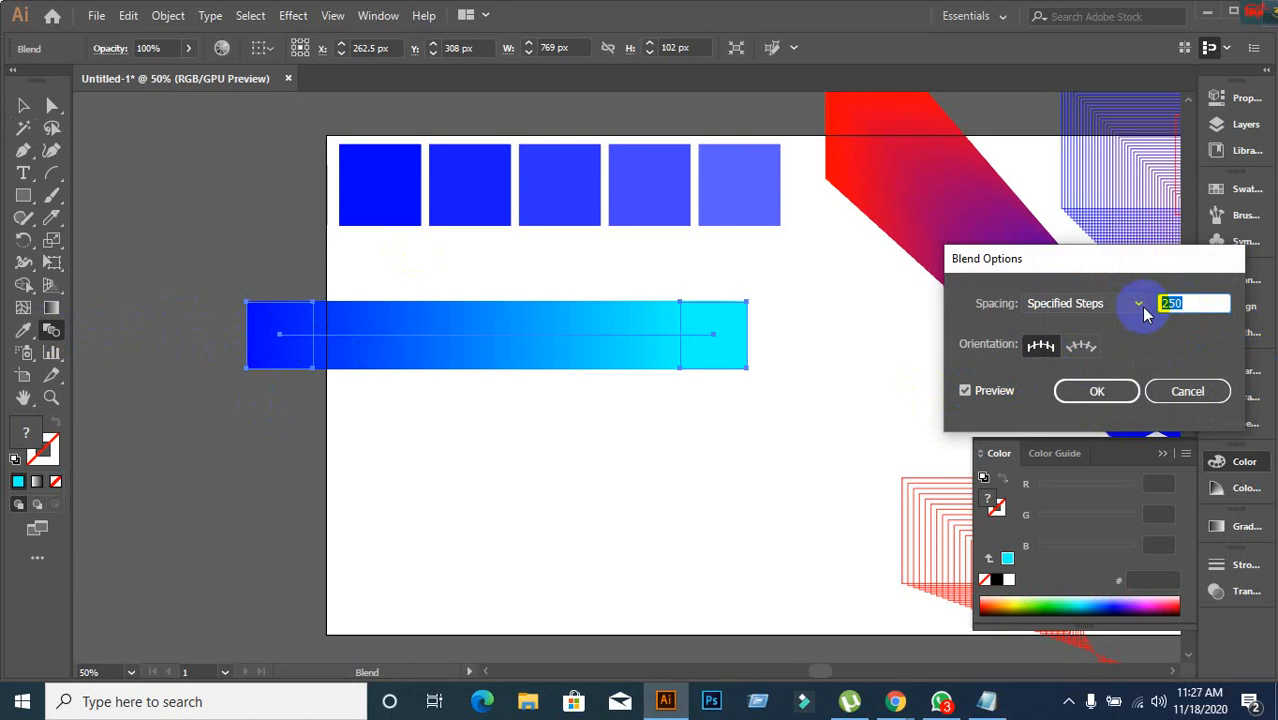
{"action": "type", "text": "5"}
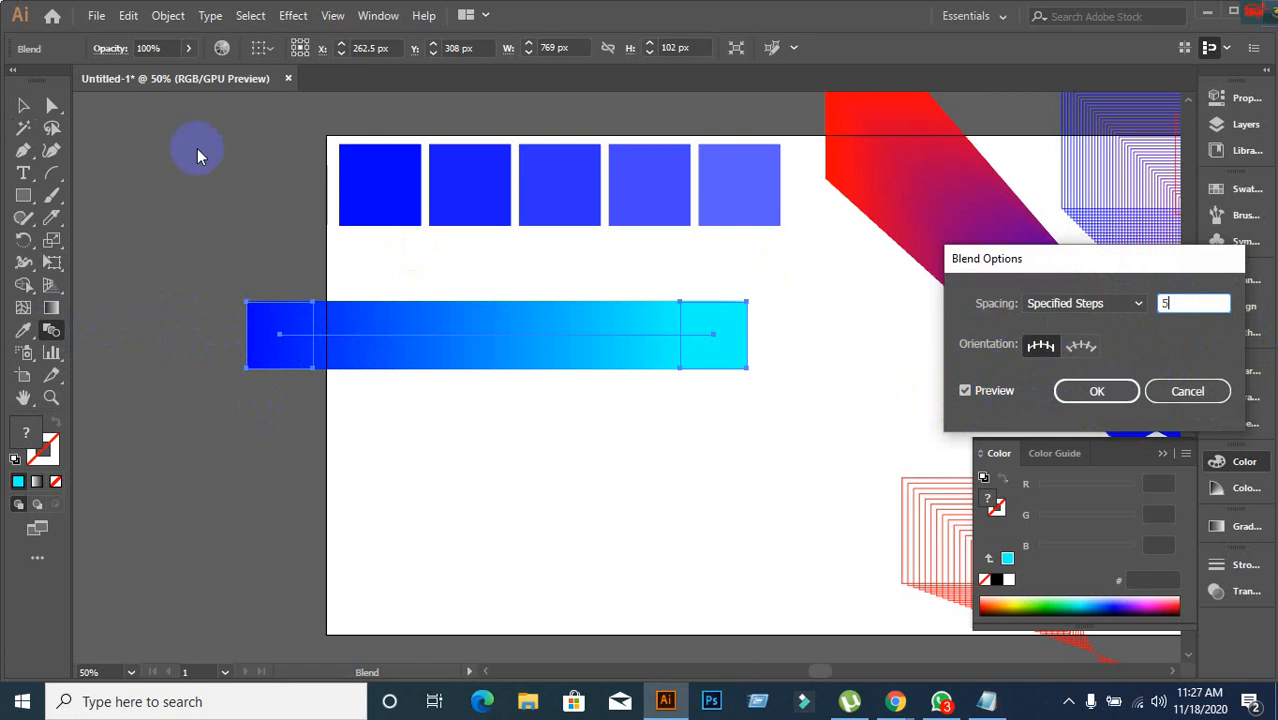
{"action": "left_click", "coordinate": [964, 391]}
{"action": "left_click", "coordinate": [963, 390]}
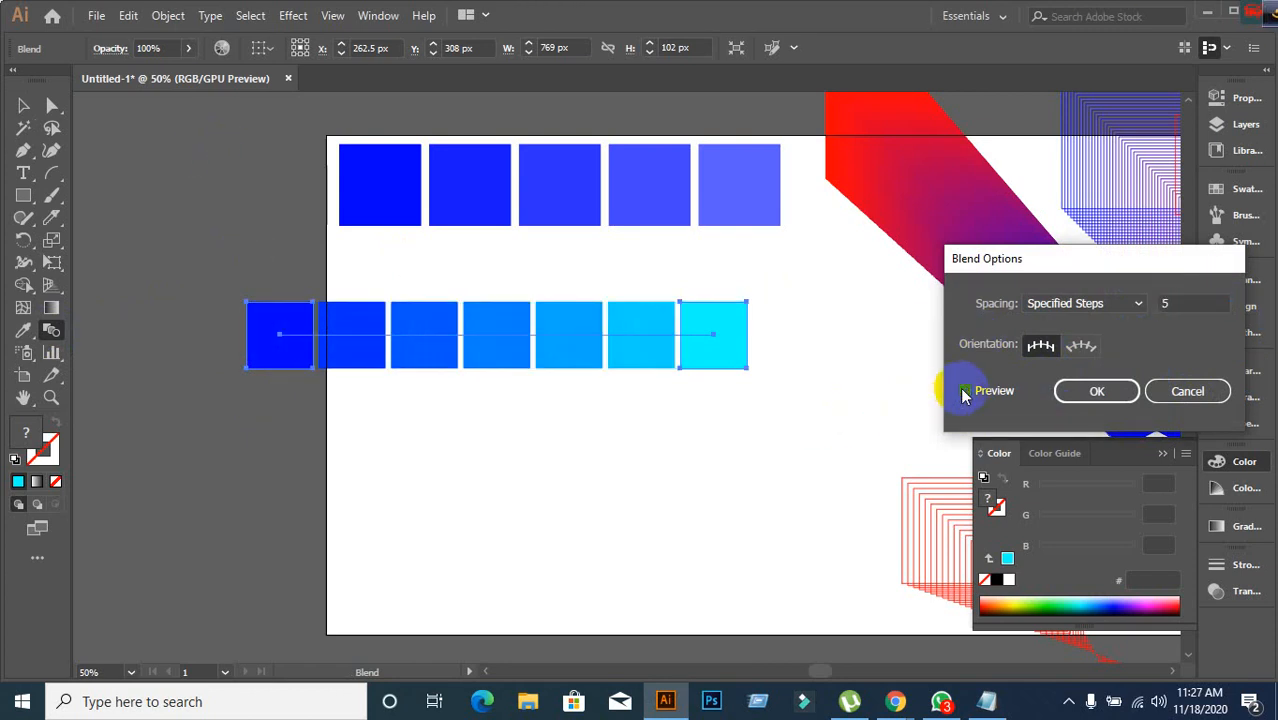
{"action": "left_click", "coordinate": [1094, 390]}
{"action": "left_click", "coordinate": [22, 106]}
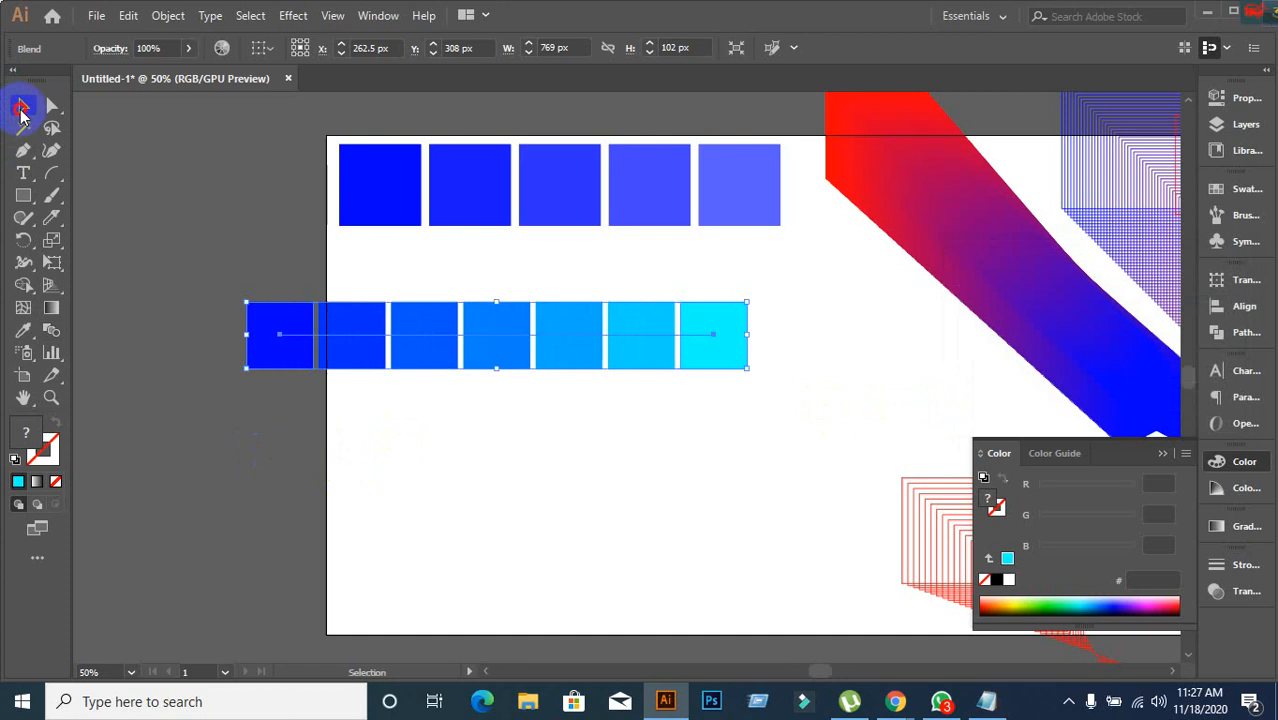
{"action": "left_click", "coordinate": [556, 406]}
{"action": "left_click", "coordinate": [507, 370]}
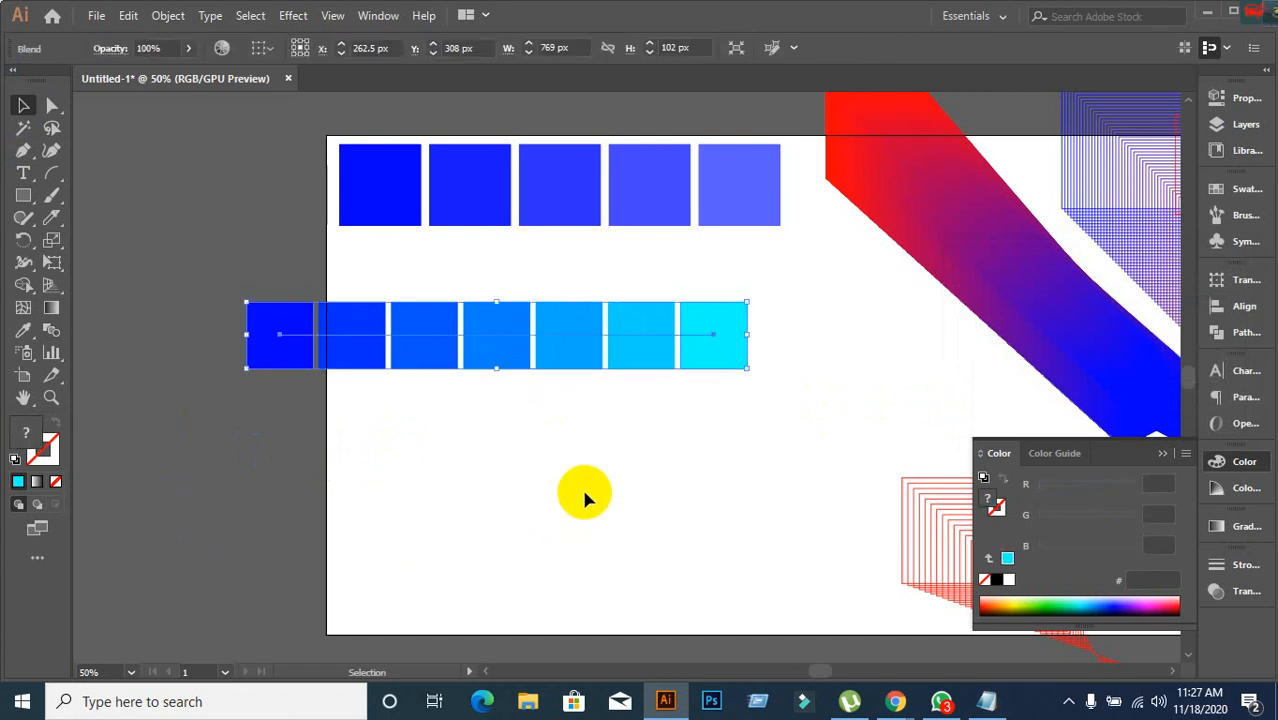
{"action": "left_click", "coordinate": [638, 424]}
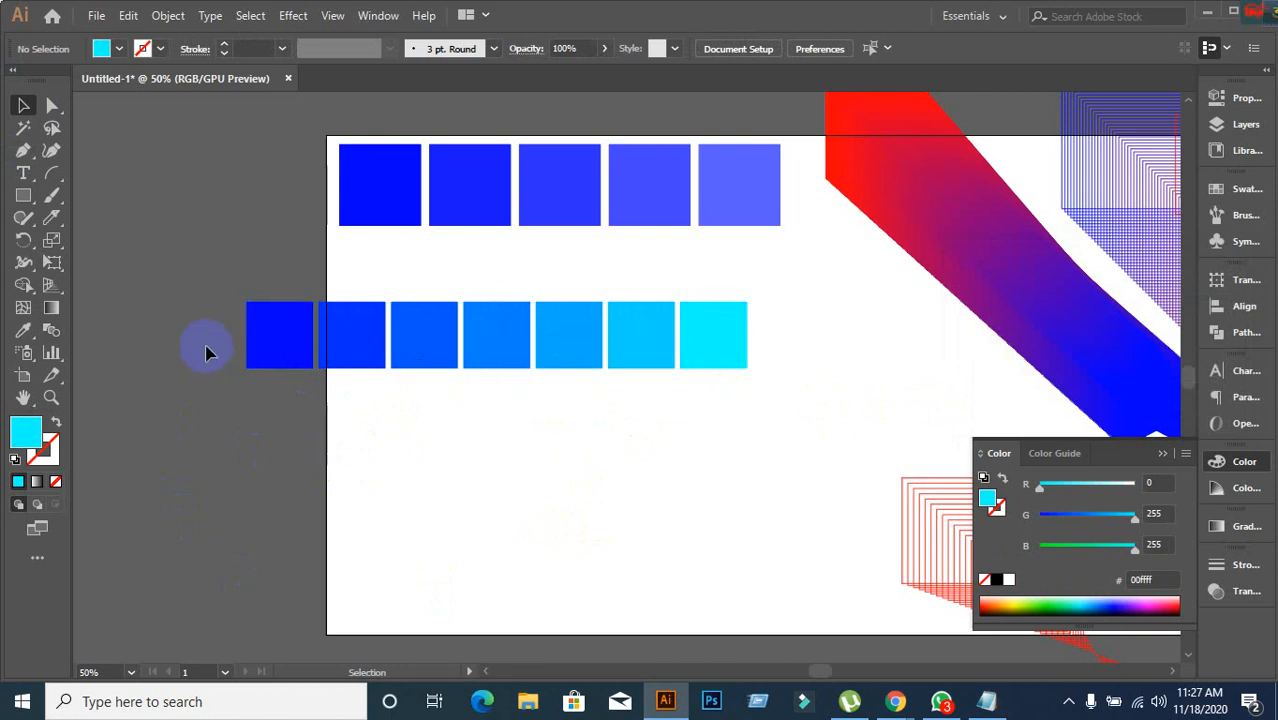
Move the blue-to-cyan blend above the artboard's top edge and deselect it.
{"action": "left_click_drag", "start_coordinate": [205, 349], "coordinate": [357, 363]}
{"action": "left_click", "coordinate": [592, 388]}
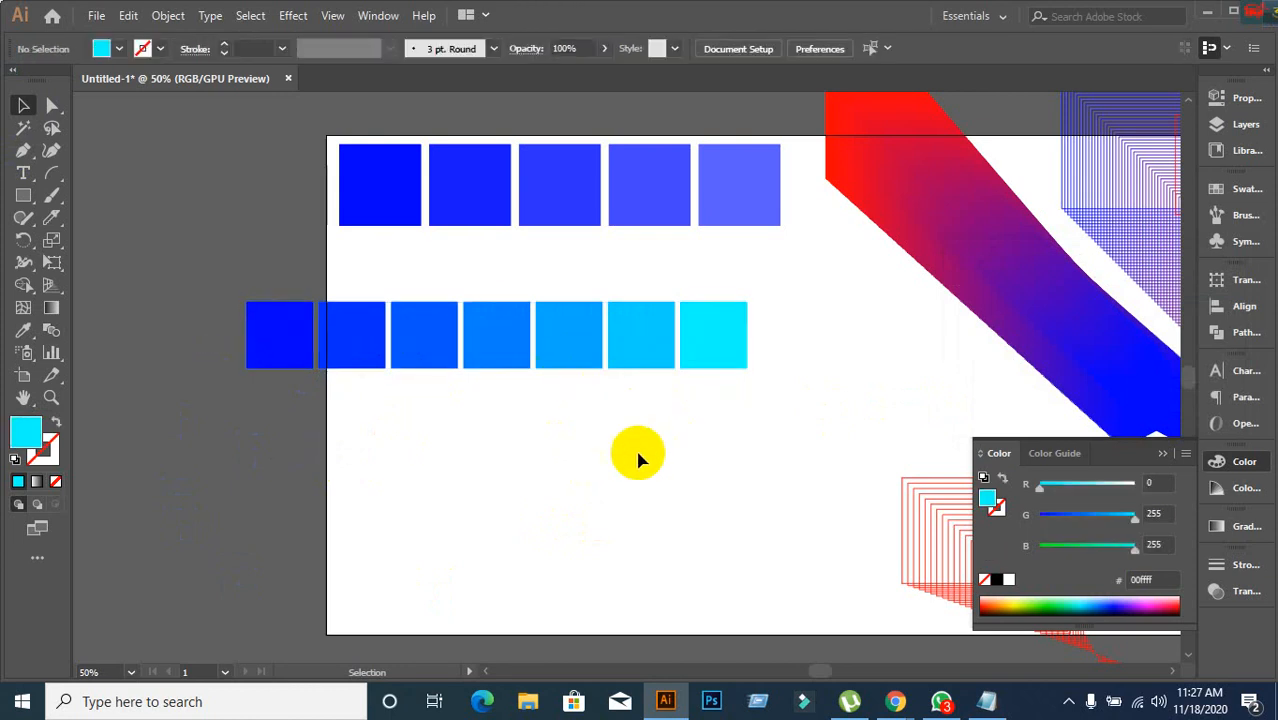
{"action": "left_click_drag", "start_coordinate": [211, 300], "coordinate": [780, 513]}
{"action": "scroll", "coordinate": [780, 513], "scroll_direction": "up", "scroll_amount": 2}
{"action": "left_click_drag", "start_coordinate": [745, 427], "coordinate": [767, 176]}
{"action": "left_click", "coordinate": [430, 372]}
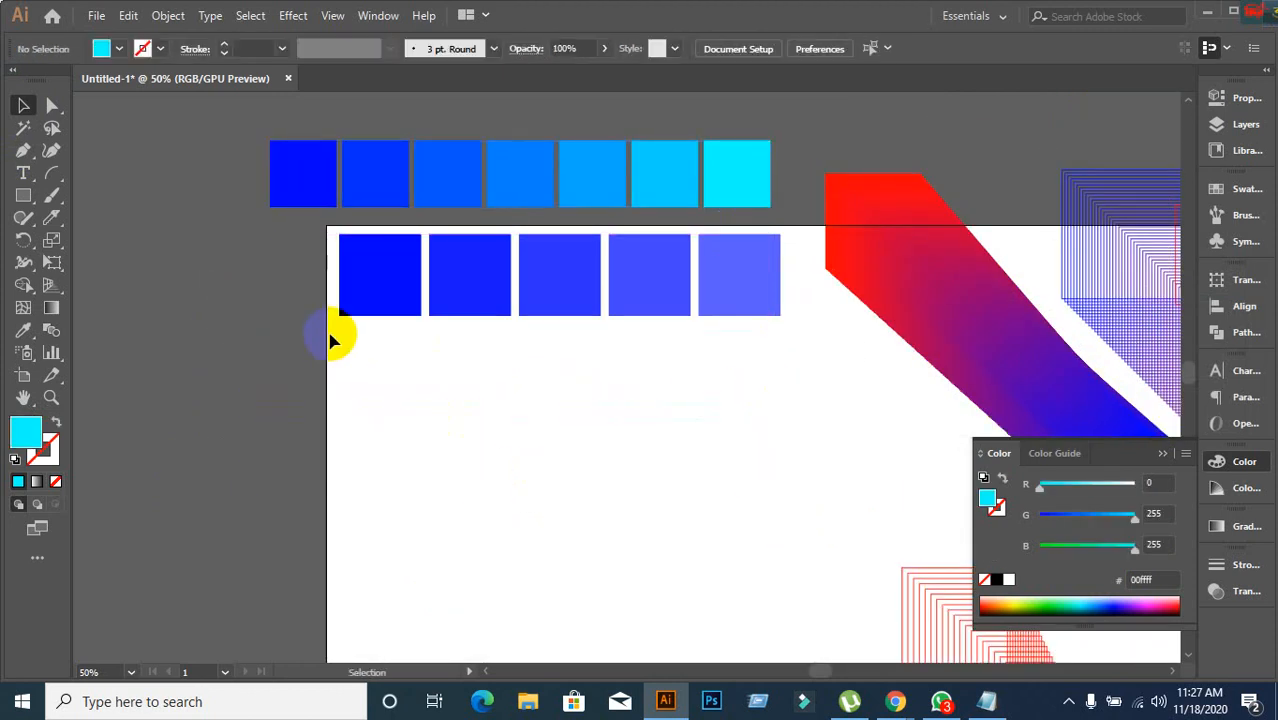
Move the row of five blue squares off the artboard, above the blue-to-cyan row.
{"action": "left_click_drag", "start_coordinate": [322, 285], "coordinate": [895, 432]}
{"action": "left_click", "coordinate": [593, 423]}
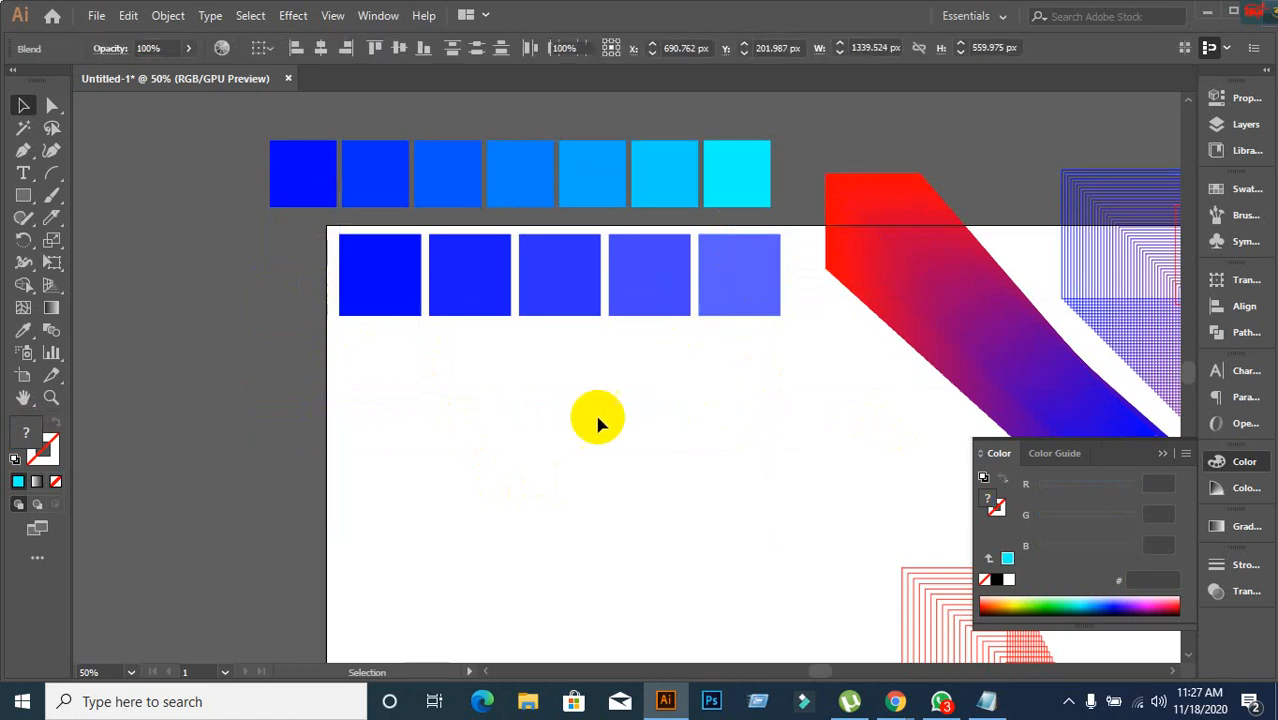
{"action": "left_click", "coordinate": [371, 286]}
{"action": "scroll", "coordinate": [395, 370], "scroll_direction": "up", "scroll_amount": 2}
{"action": "left_click_drag", "start_coordinate": [393, 392], "coordinate": [426, 162]}
{"action": "left_click", "coordinate": [538, 505]}
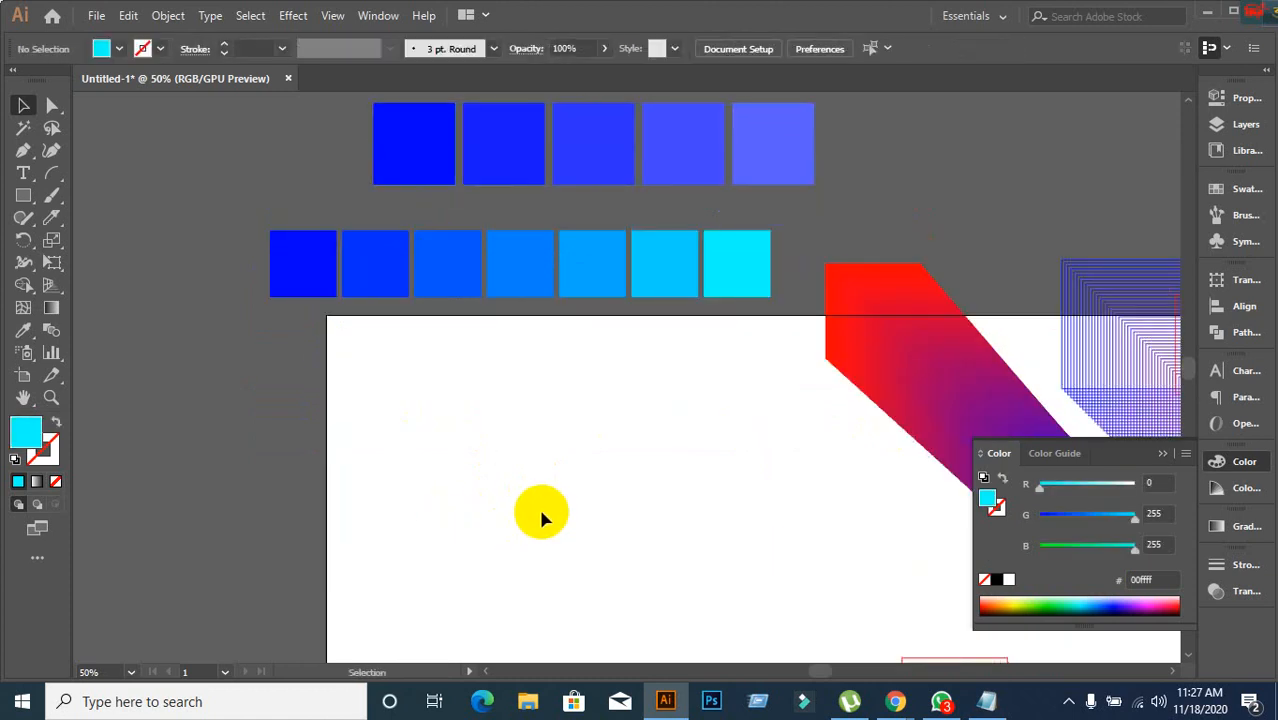
Draw a large cyan-filled square in the upper-left area of the emptied artboard and deselect it.
{"action": "scroll", "coordinate": [538, 505], "scroll_direction": "down", "scroll_amount": 1}
{"action": "left_click_drag", "start_coordinate": [575, 534], "coordinate": [480, 299]}
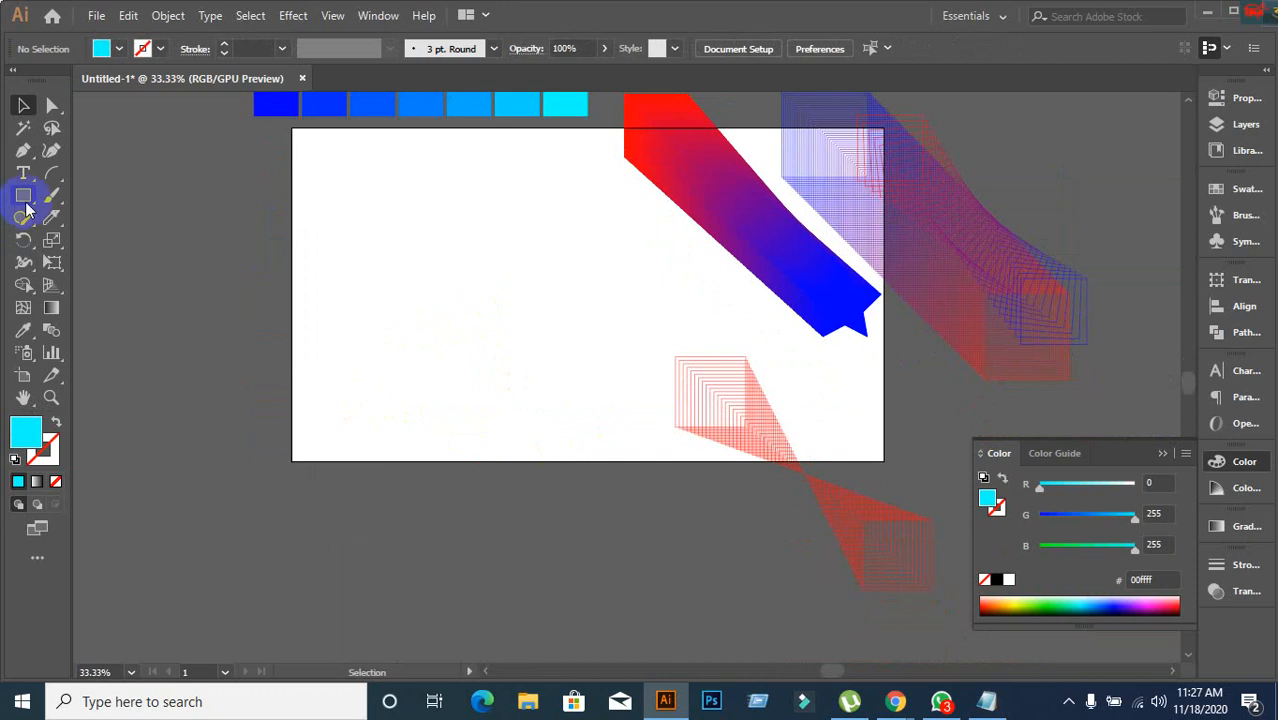
{"action": "left_click_drag", "start_coordinate": [23, 195], "coordinate": [105, 197]}
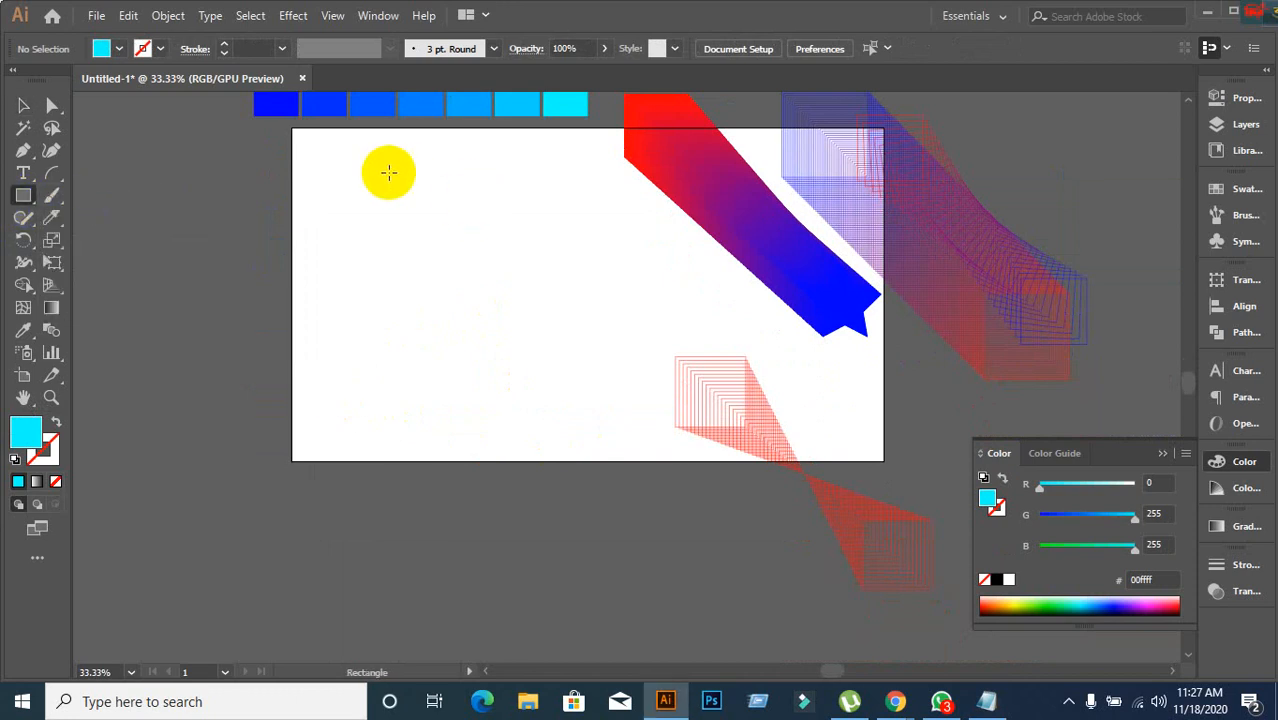
{"action": "left_click_drag", "start_coordinate": [314, 166], "coordinate": [441, 272]}
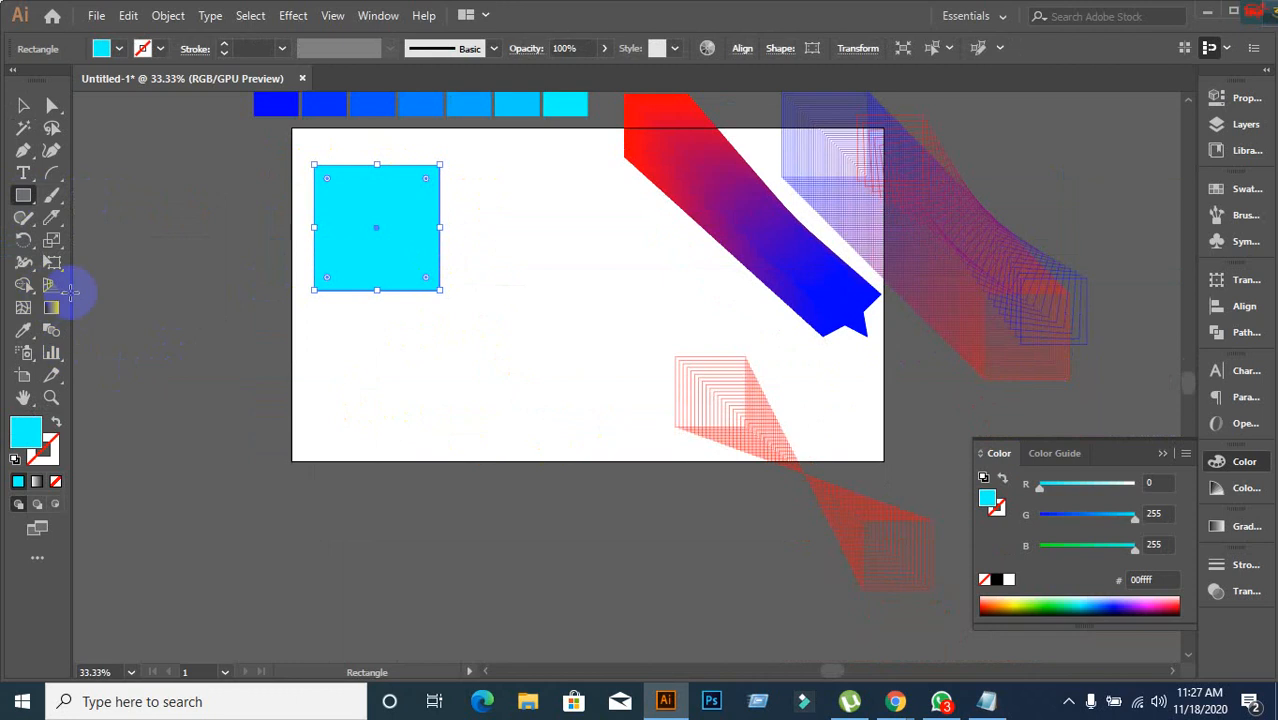
{"action": "left_click", "coordinate": [17, 103]}
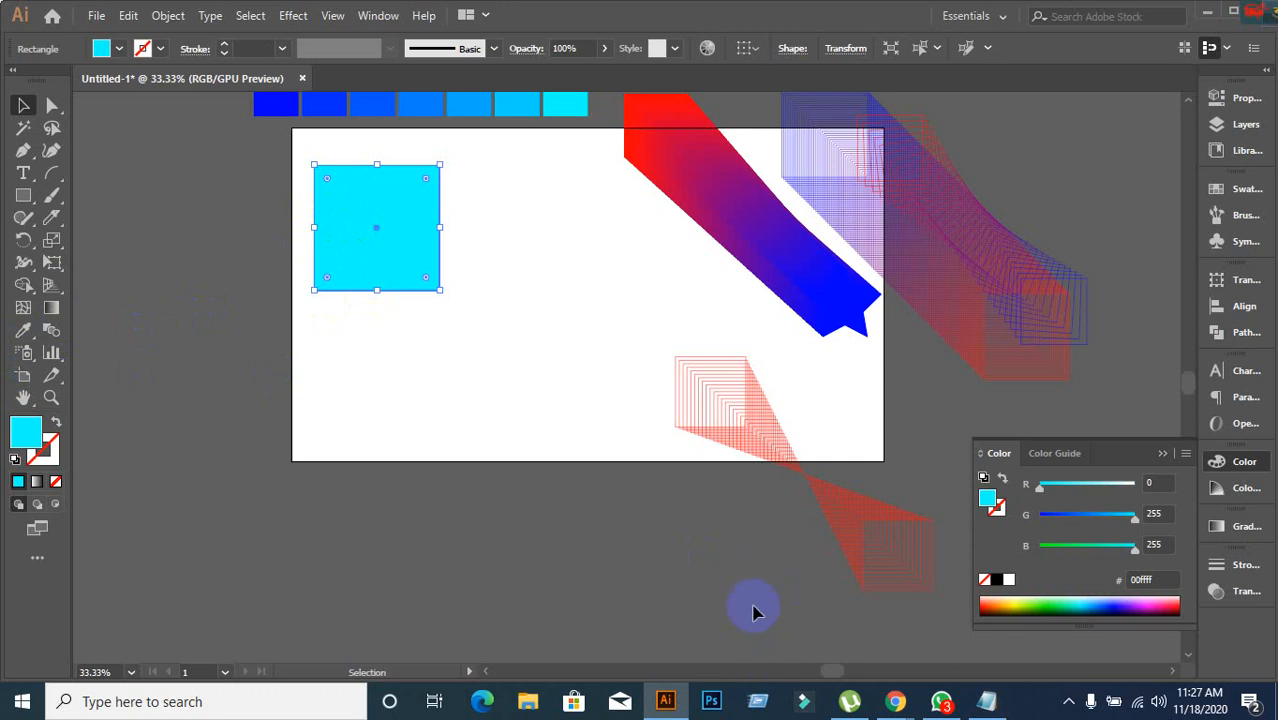
{"action": "left_click", "coordinate": [391, 397]}
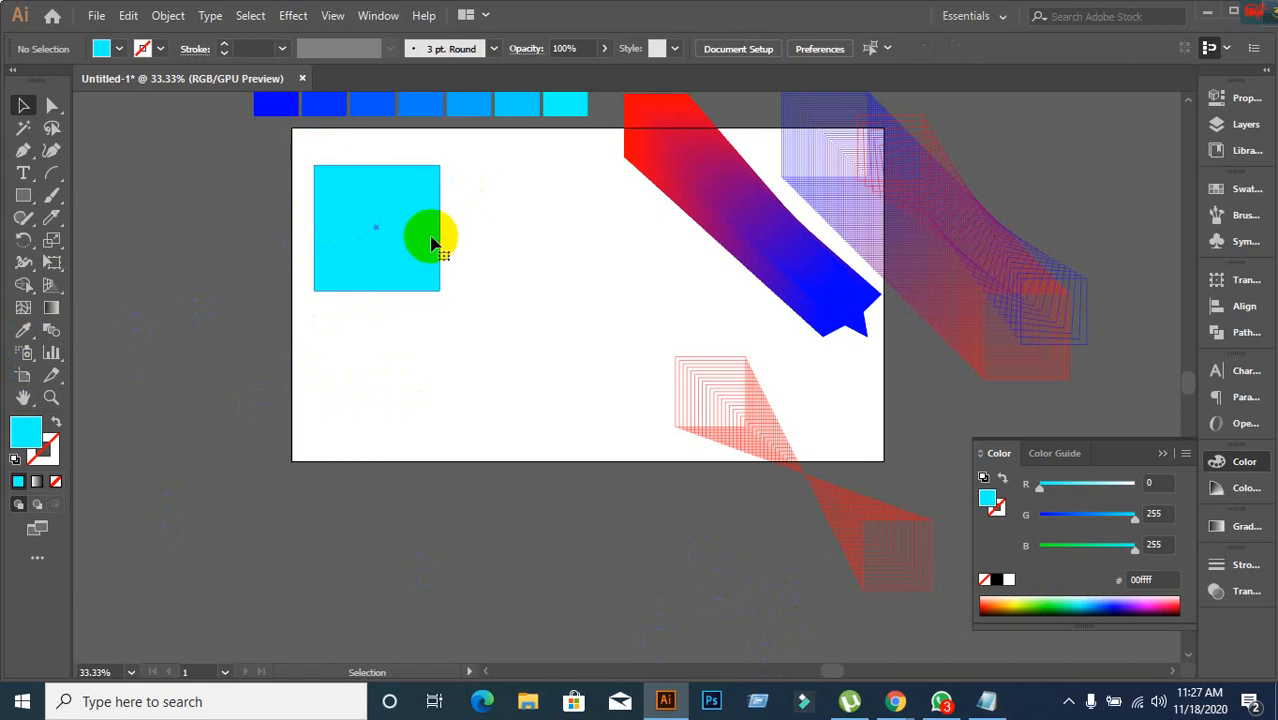
Swap the large square's fill and stroke to give it a cyan outline with no fill.
{"action": "left_click", "coordinate": [433, 242]}
{"action": "left_click", "coordinate": [55, 424]}
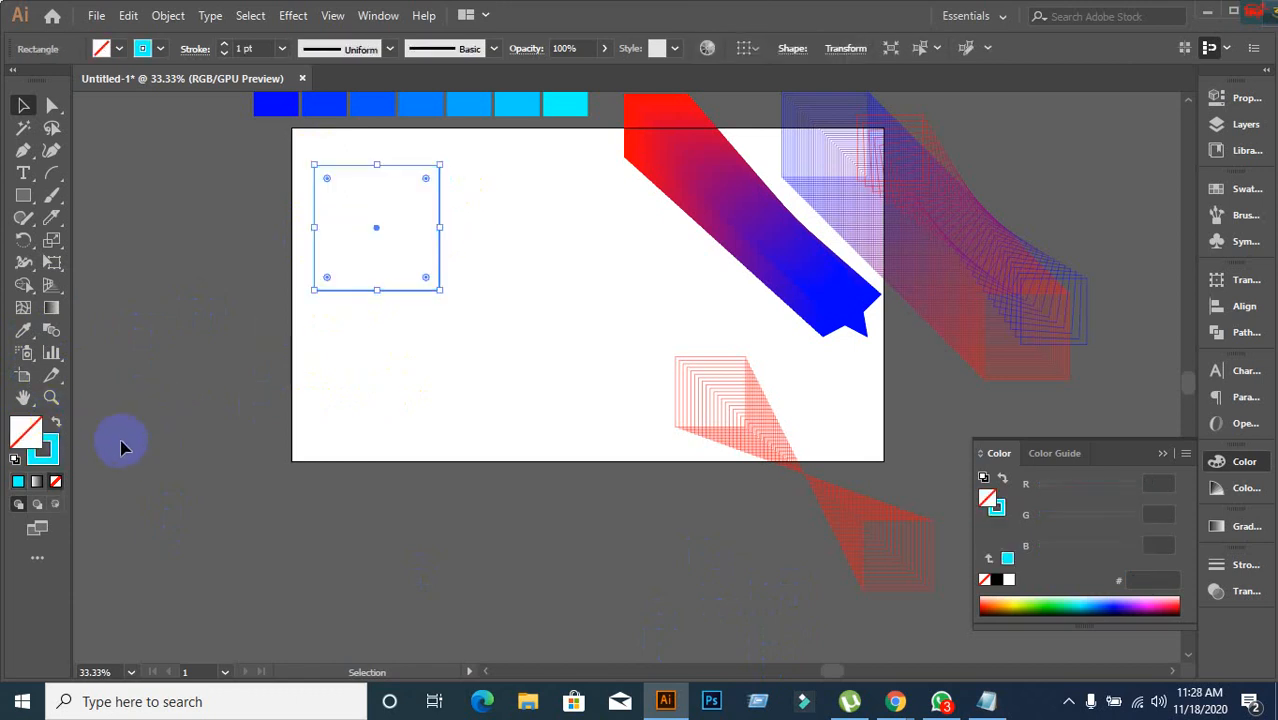
{"action": "left_click", "coordinate": [177, 391]}
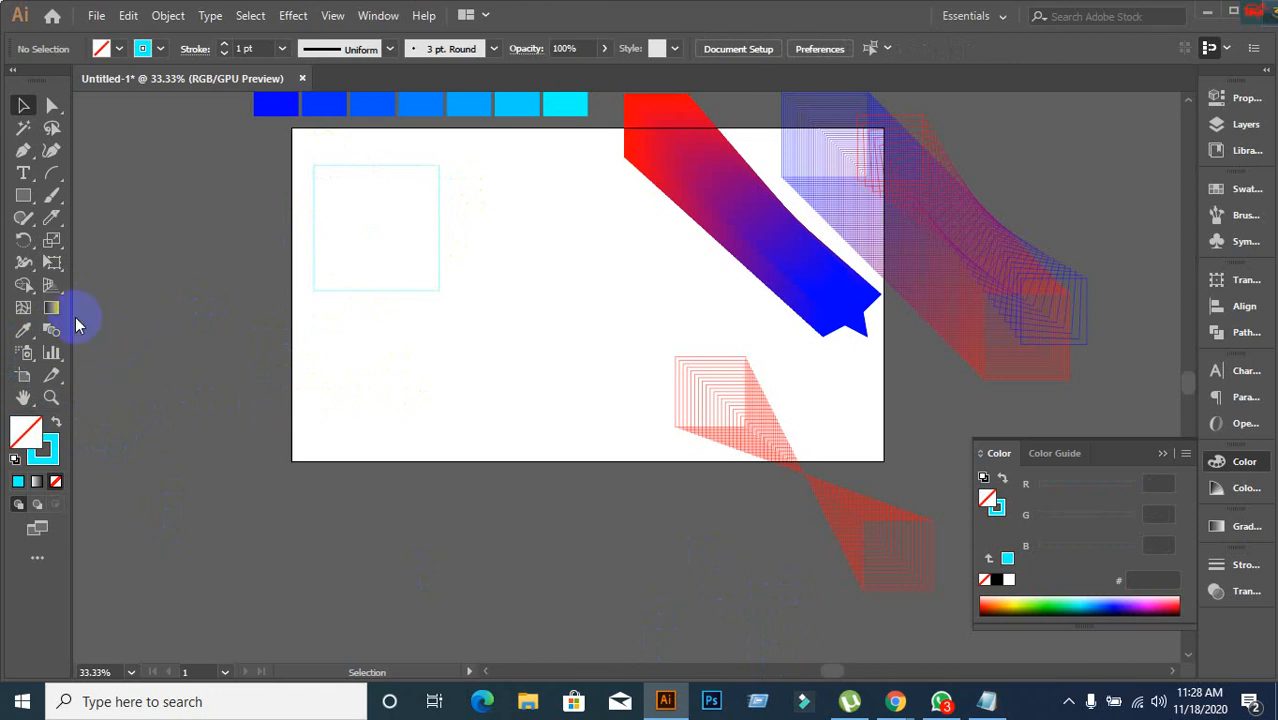
Draw a five-pointed star with a cyan outline and no fill below the artboard.
{"action": "left_click", "coordinate": [17, 200]}
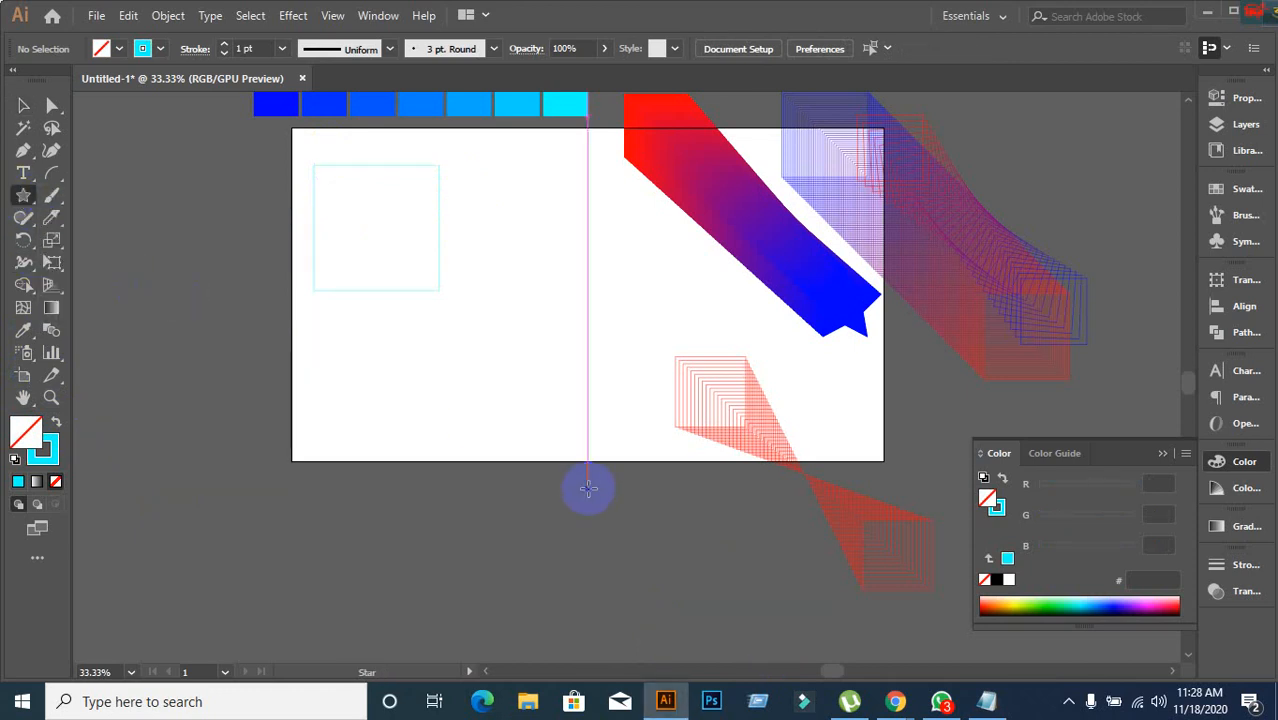
{"action": "left_click_drag", "start_coordinate": [625, 572], "coordinate": [663, 609]}
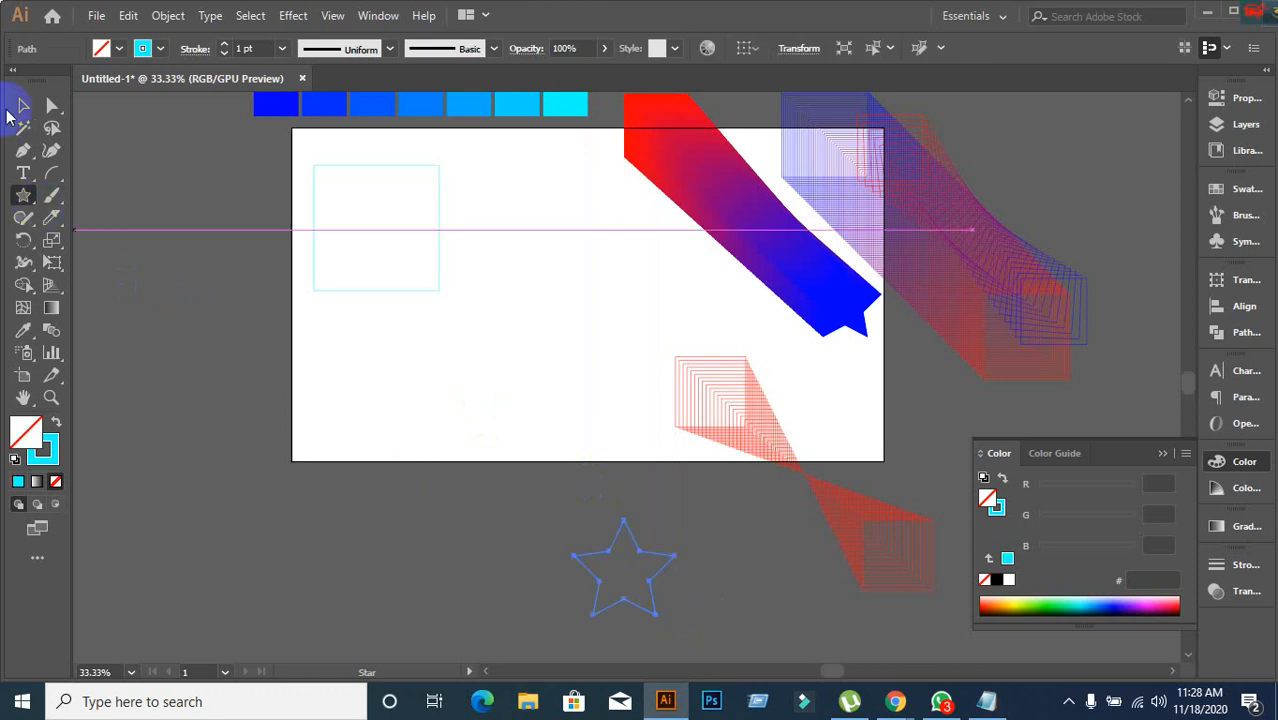
{"action": "left_click", "coordinate": [24, 105]}
Move the outlined square and star together to the left, placing the square across the artboard's left edge.
{"action": "left_click", "coordinate": [265, 293]}
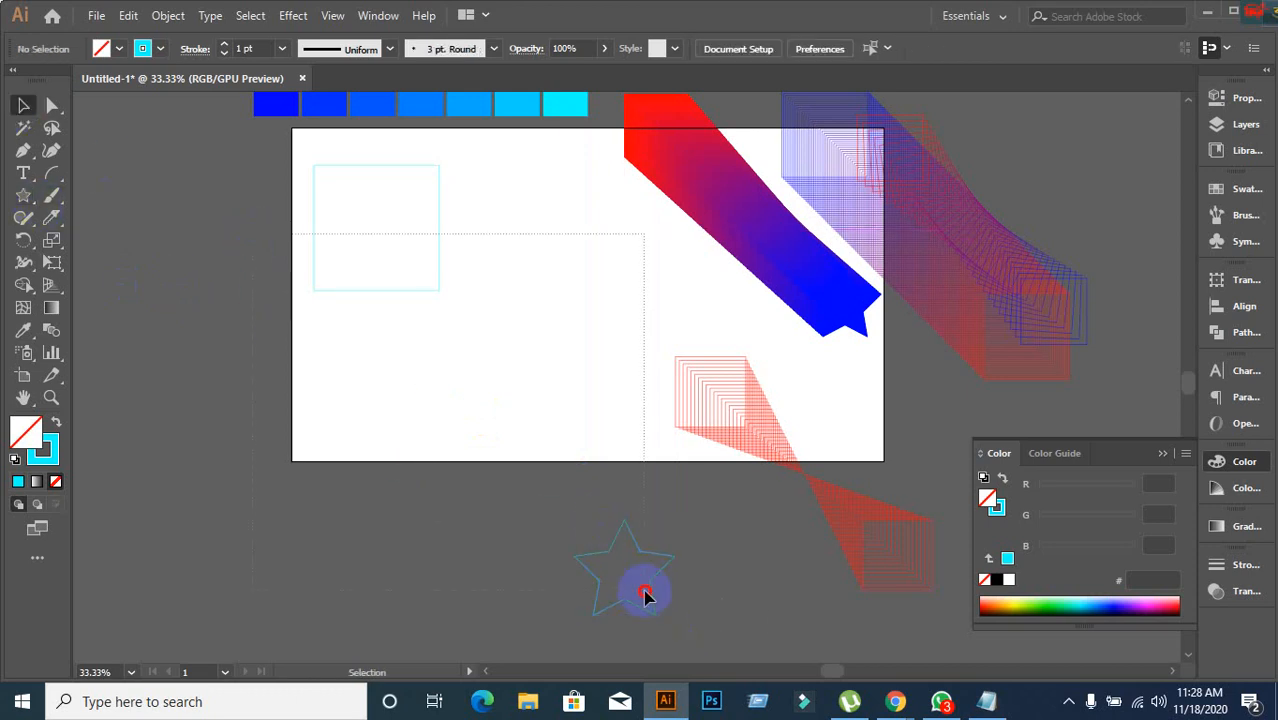
{"action": "left_click_drag", "start_coordinate": [645, 595], "coordinate": [585, 542]}
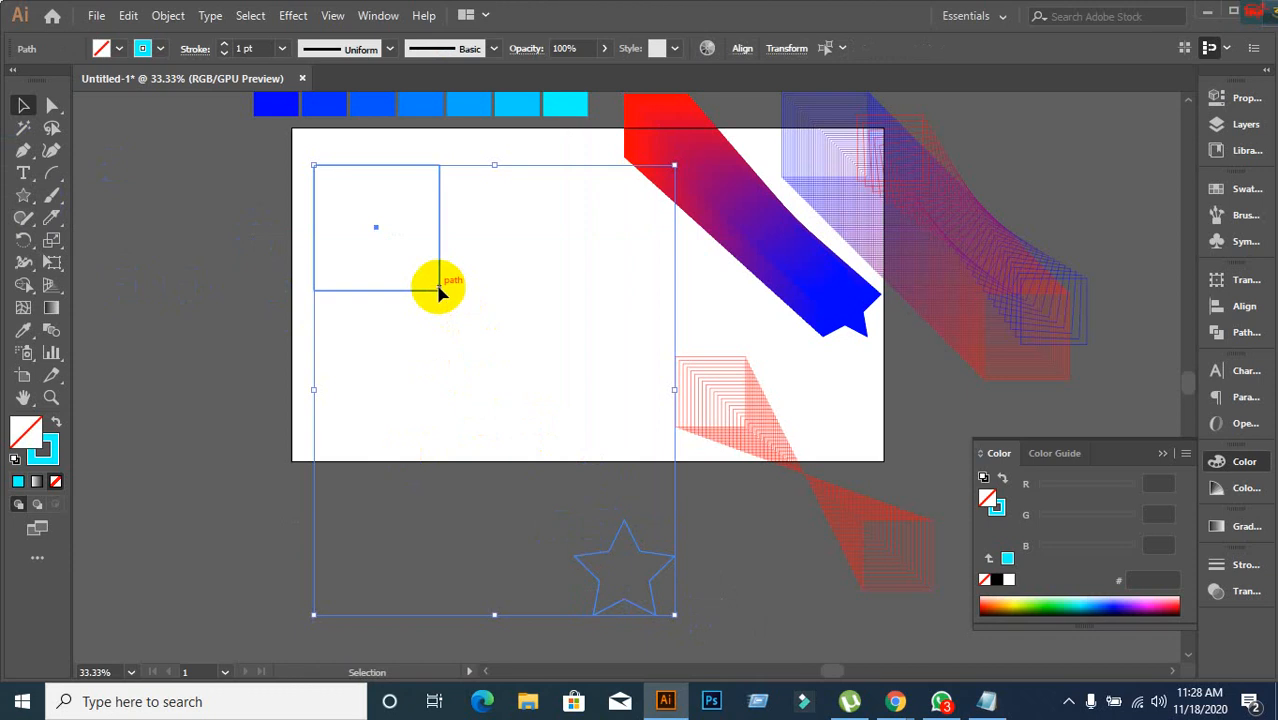
{"action": "left_click_drag", "start_coordinate": [437, 285], "coordinate": [327, 297]}
{"action": "left_click", "coordinate": [144, 422]}
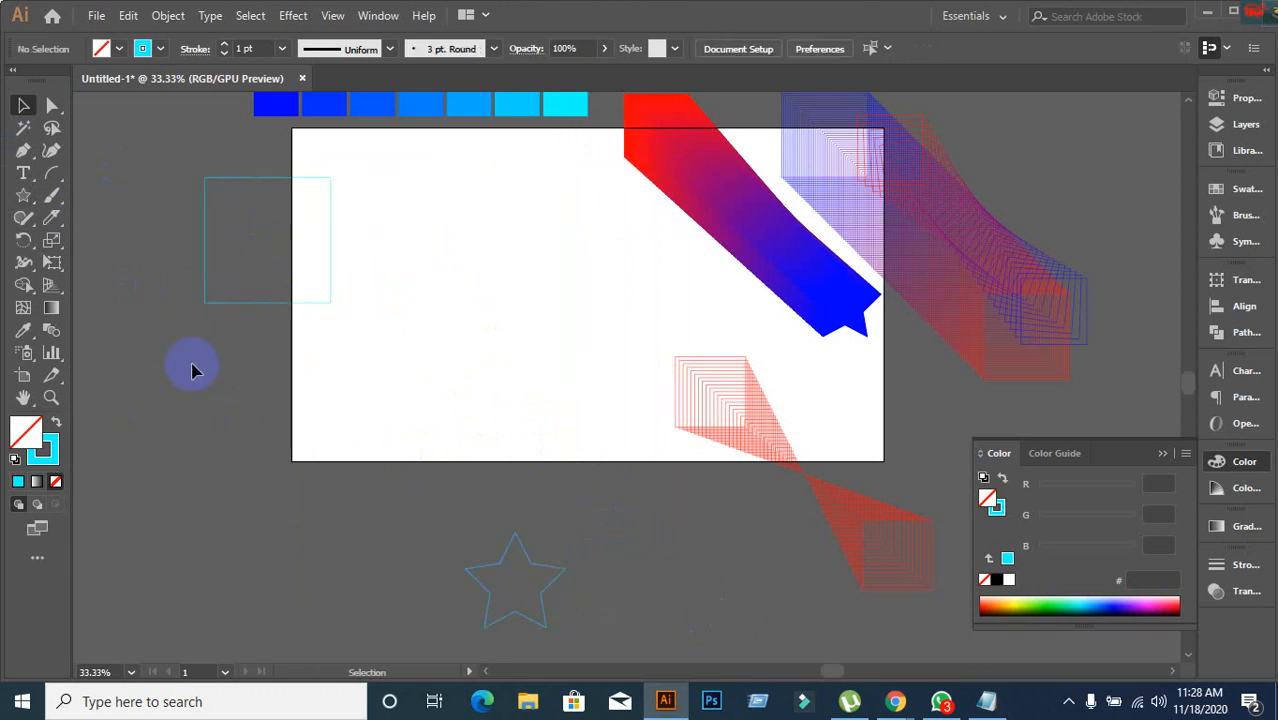
Set the star's stroke color to blue.
{"action": "scroll", "coordinate": [230, 395], "scroll_direction": "down", "scroll_amount": 1}
{"action": "left_click_drag", "start_coordinate": [389, 508], "coordinate": [594, 592]}
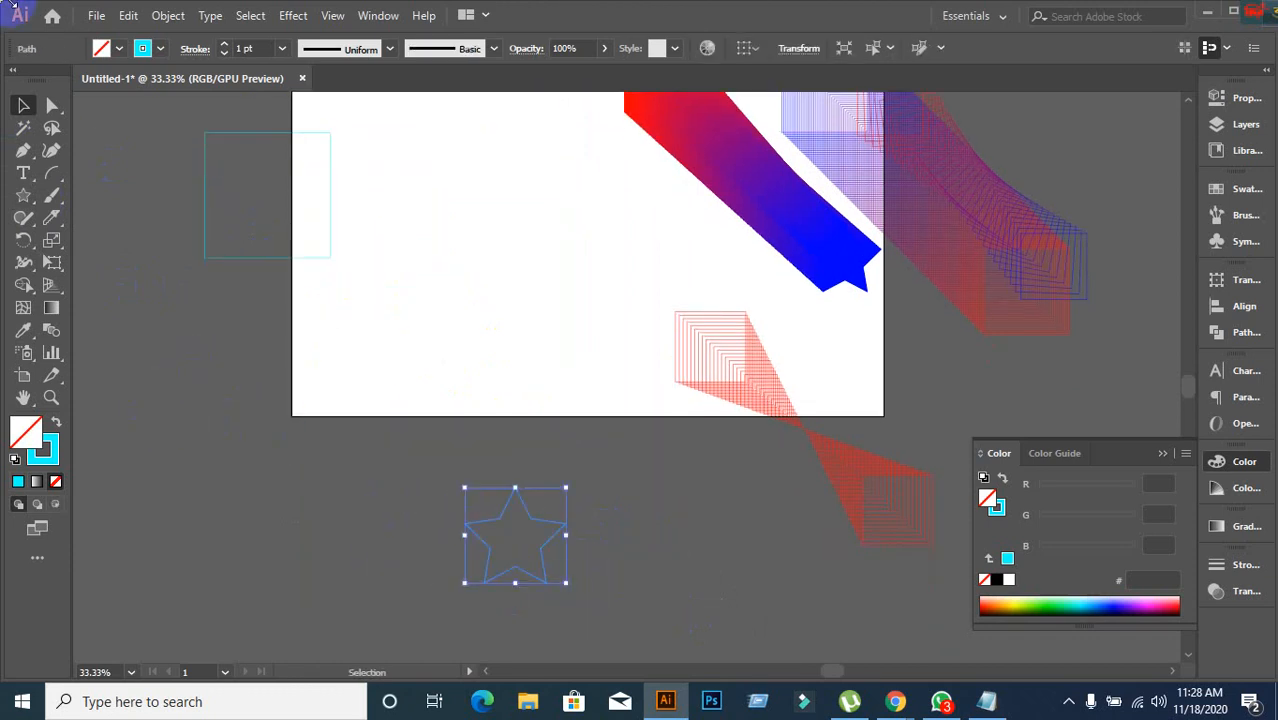
{"action": "left_click", "coordinate": [161, 49]}
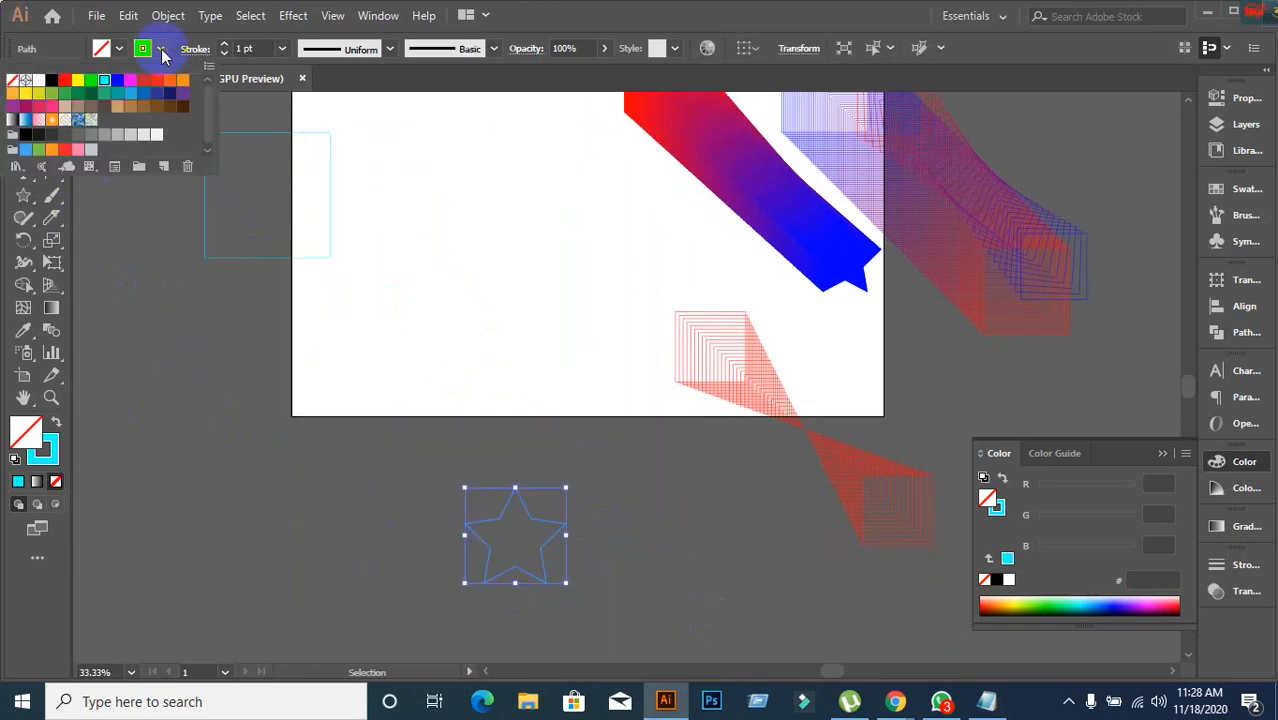
{"action": "left_click", "coordinate": [117, 81]}
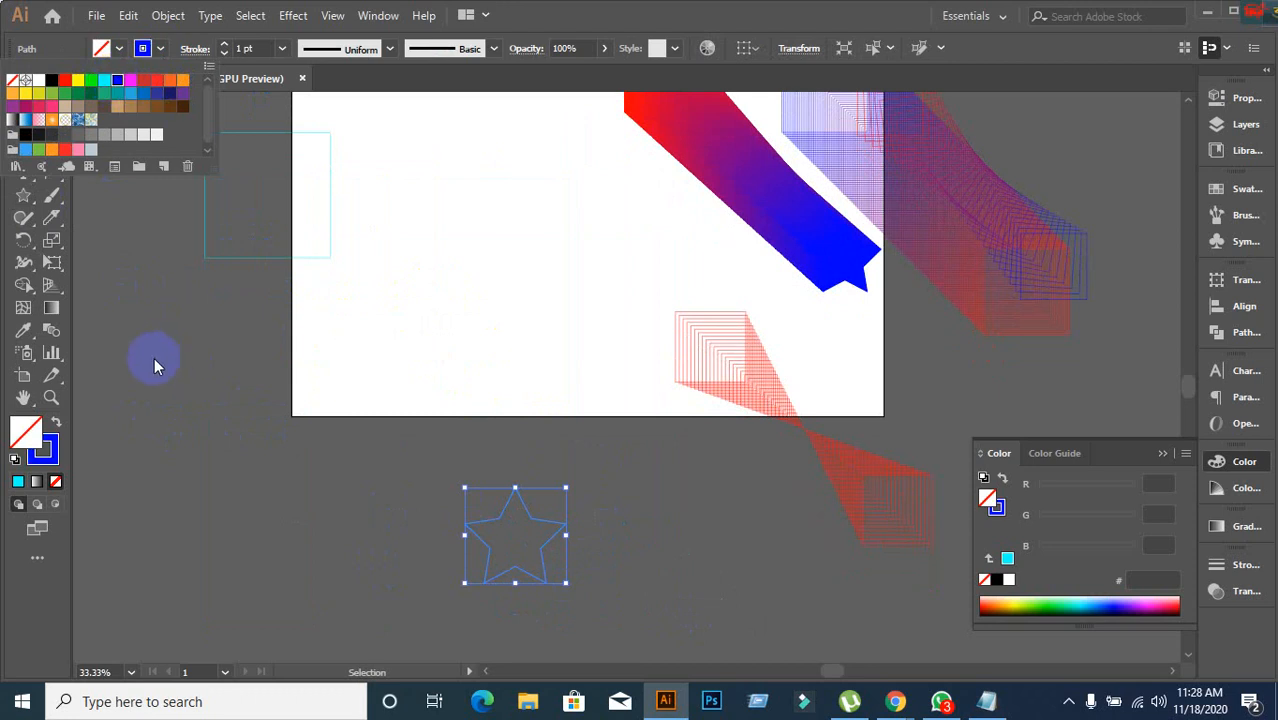
Blend the cyan-outlined square with the blue star from the square's upper-right corner to the star's left point using the Blend tool.
{"action": "mouse_move", "coordinate": [146, 181]}
{"action": "left_mouse_down"}
{"action": "mouse_move", "coordinate": [619, 600]}
{"action": "mouse_move", "coordinate": [590, 580]}
{"action": "left_mouse_up"}
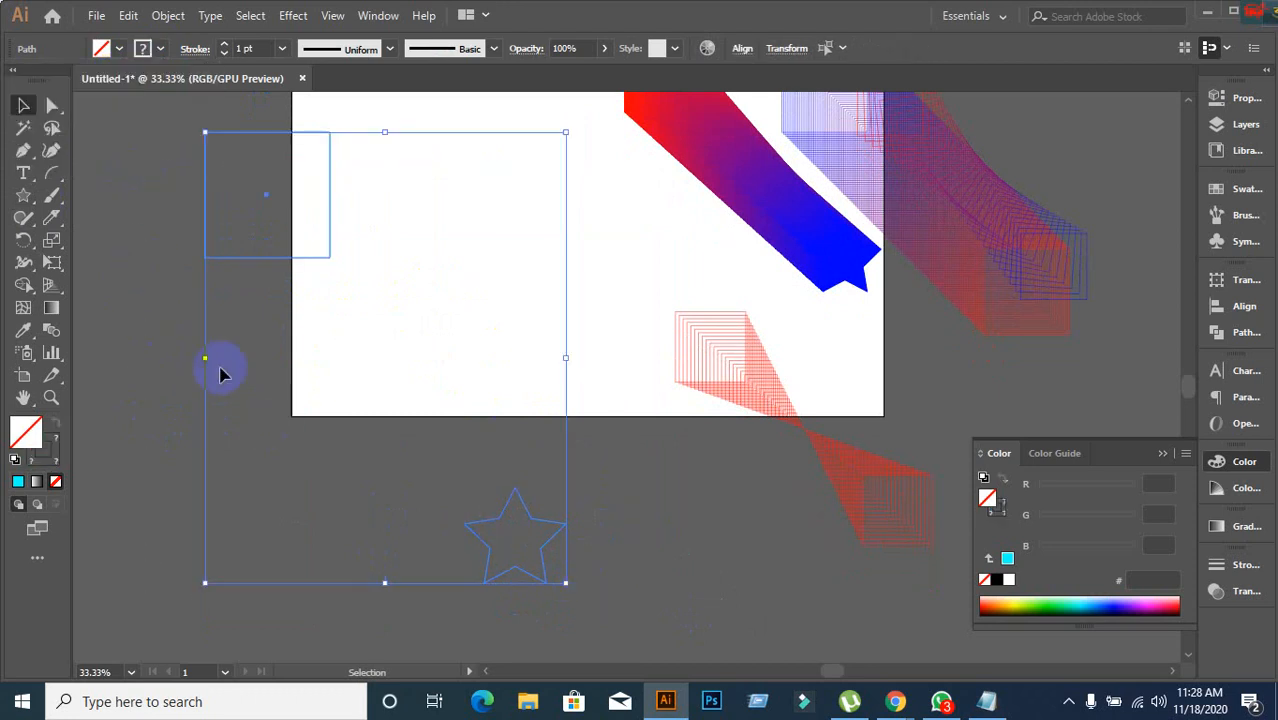
{"action": "left_click", "coordinate": [51, 331]}
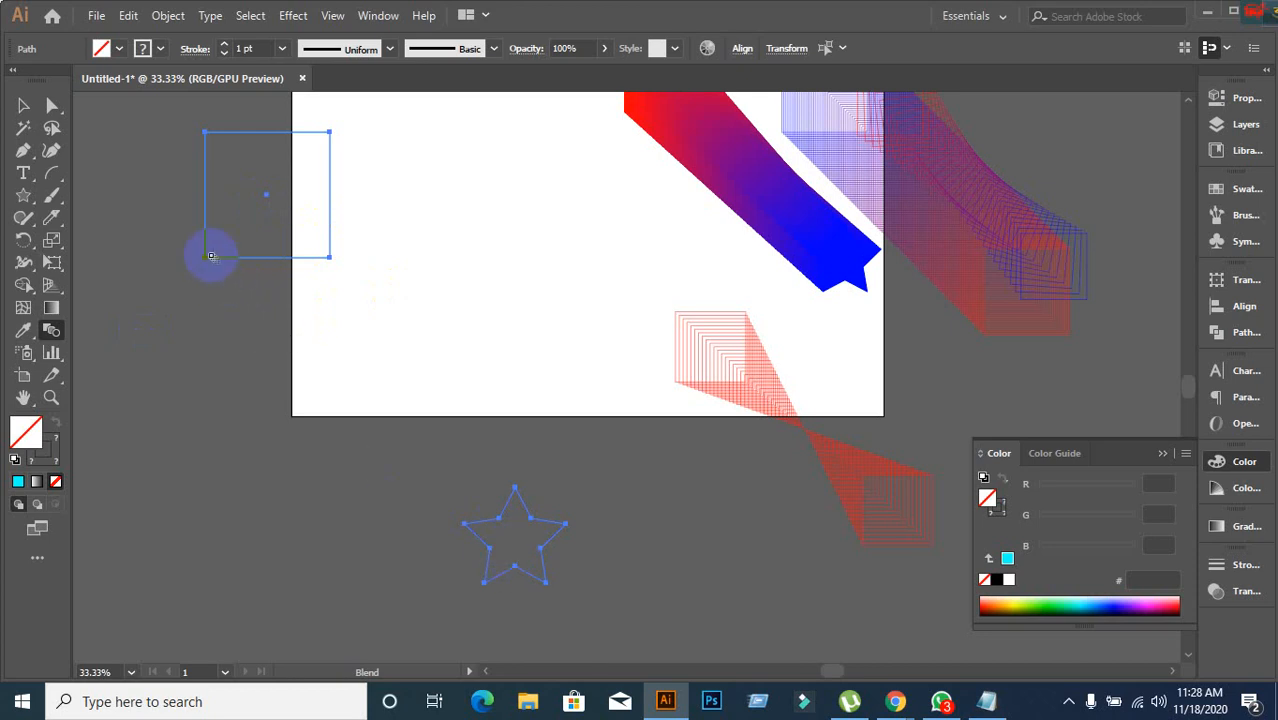
{"action": "left_click", "coordinate": [269, 197]}
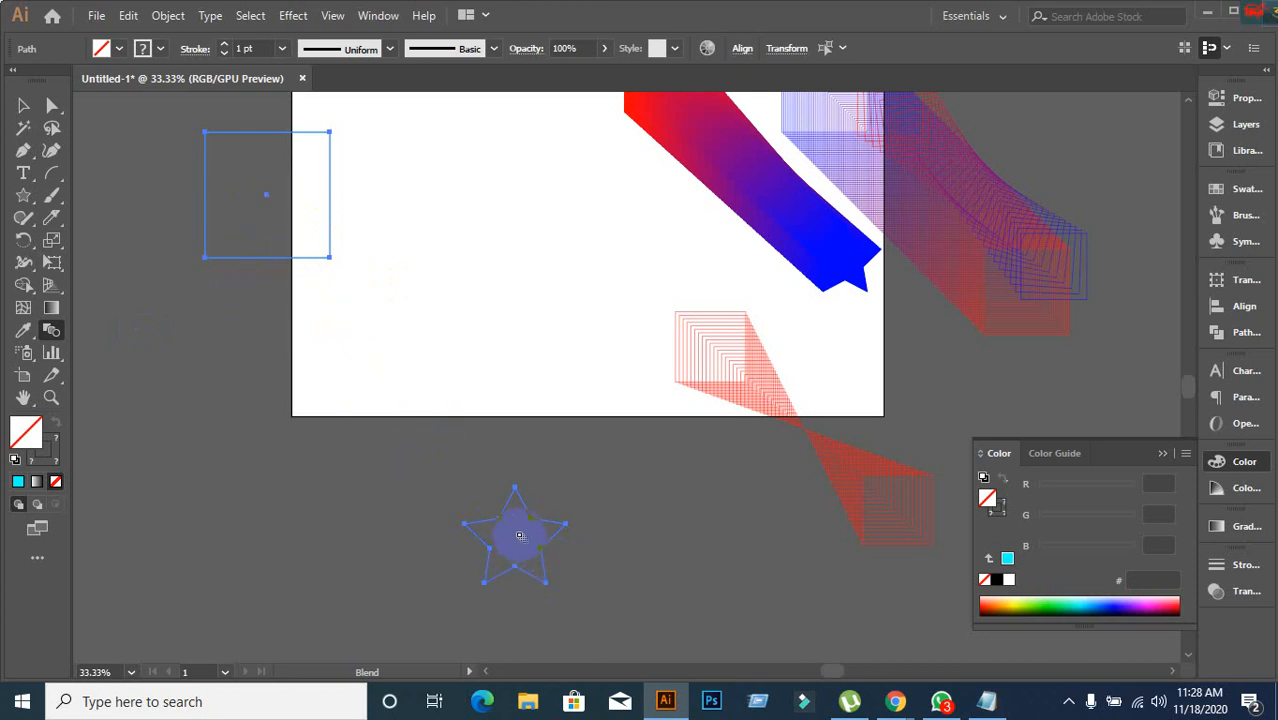
{"action": "left_click", "coordinate": [330, 133]}
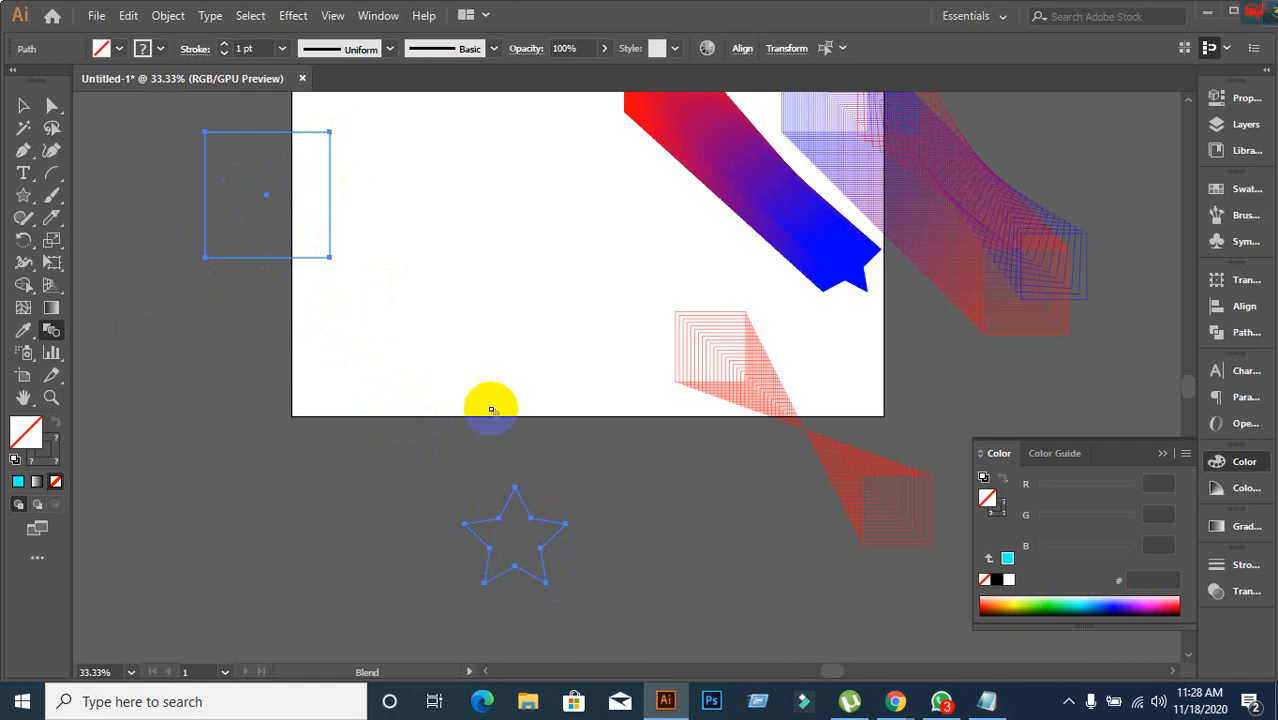
{"action": "left_click", "coordinate": [468, 526]}
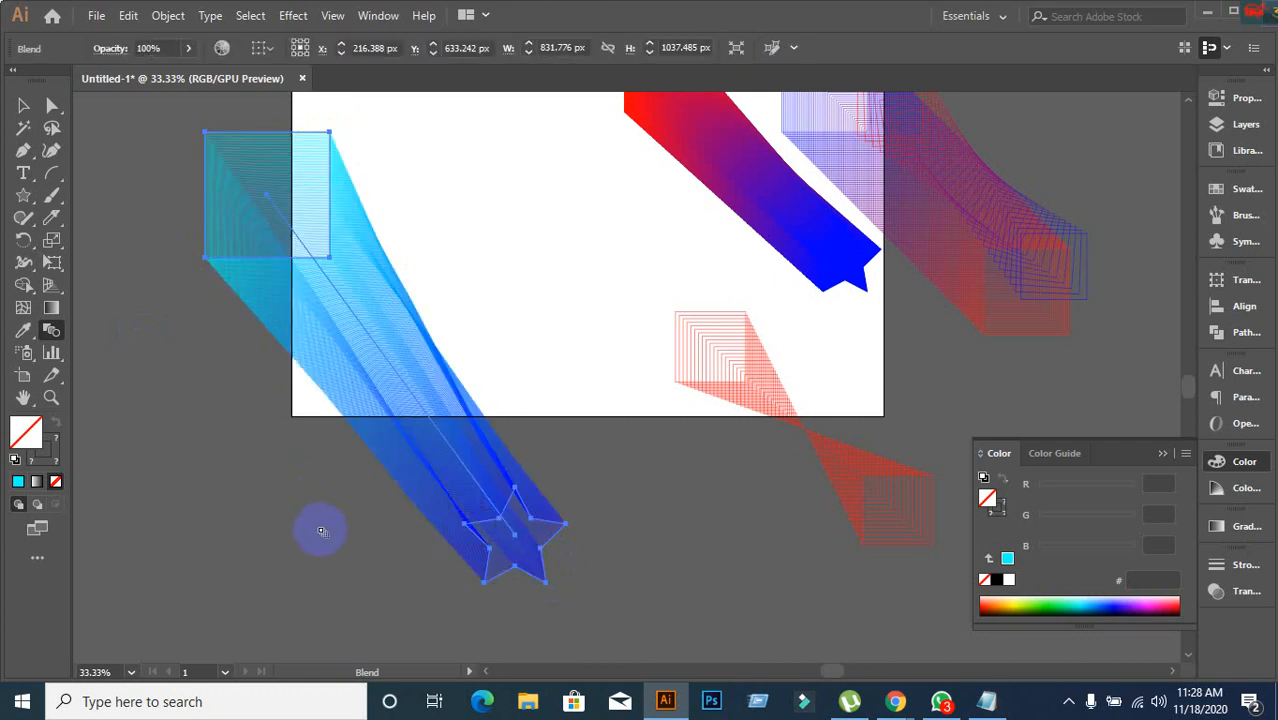
{"action": "left_click", "coordinate": [26, 106]}
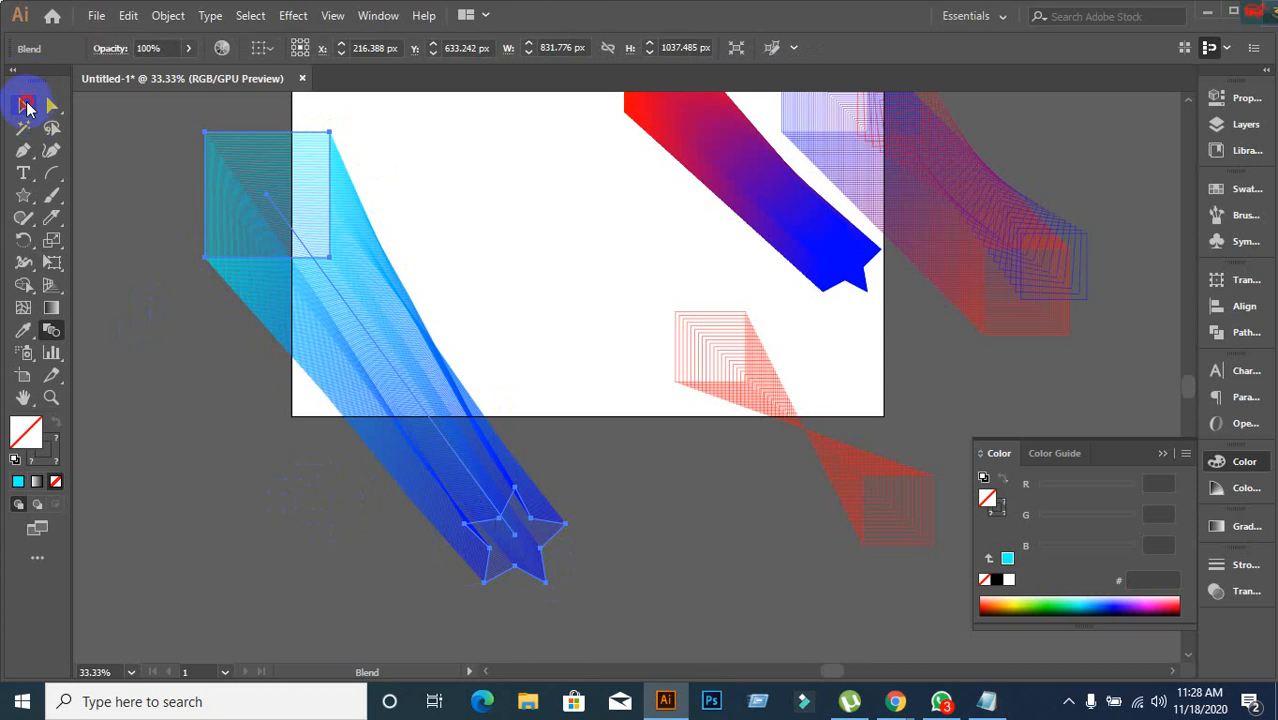
Set the outlined square-to-star blend's spacing to Specified Steps with 30 steps, with the preview on.
{"action": "double_click", "coordinate": [51, 329]}
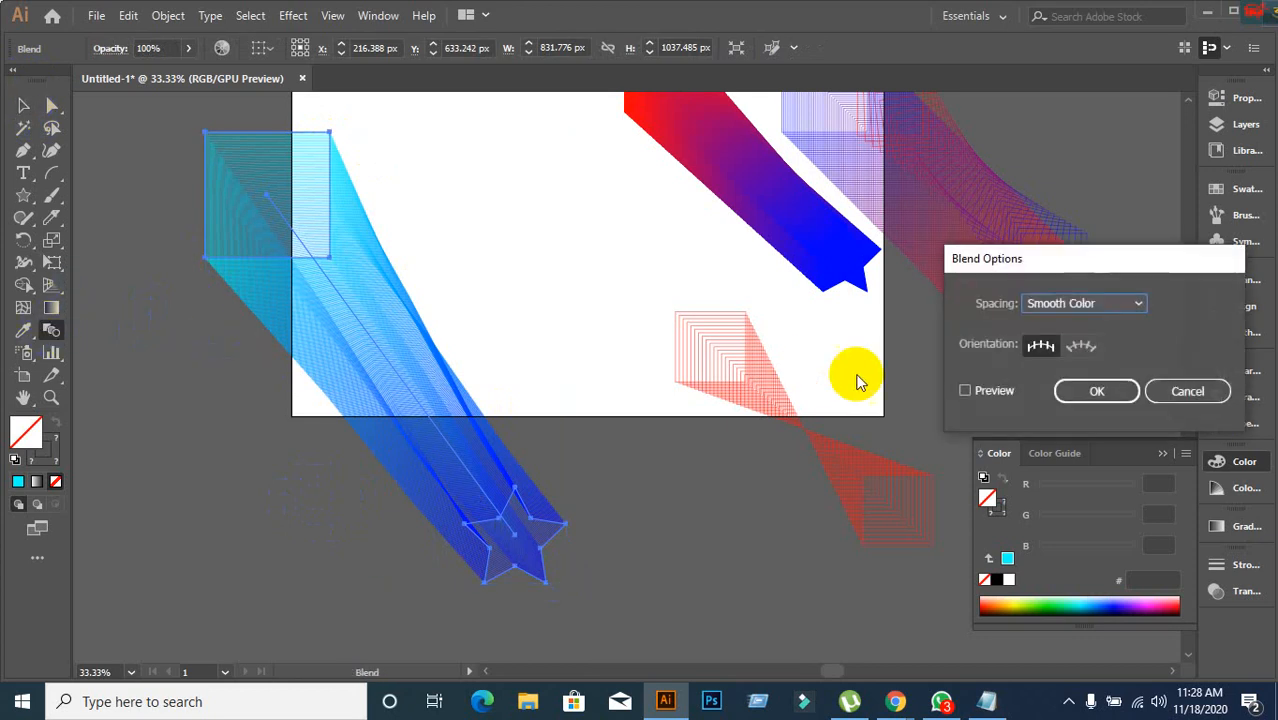
{"action": "left_click", "coordinate": [966, 390]}
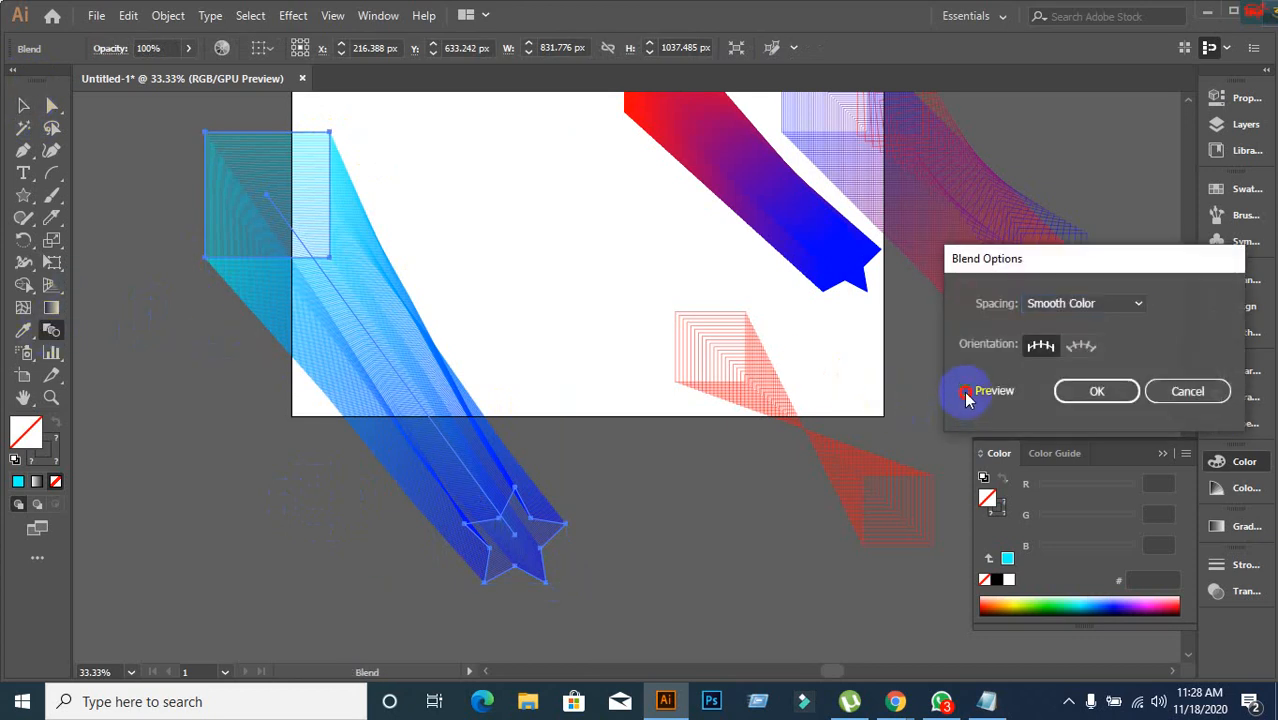
{"action": "left_click", "coordinate": [1100, 316]}
{"action": "left_click", "coordinate": [1092, 336]}
{"action": "left_click", "coordinate": [1188, 304]}
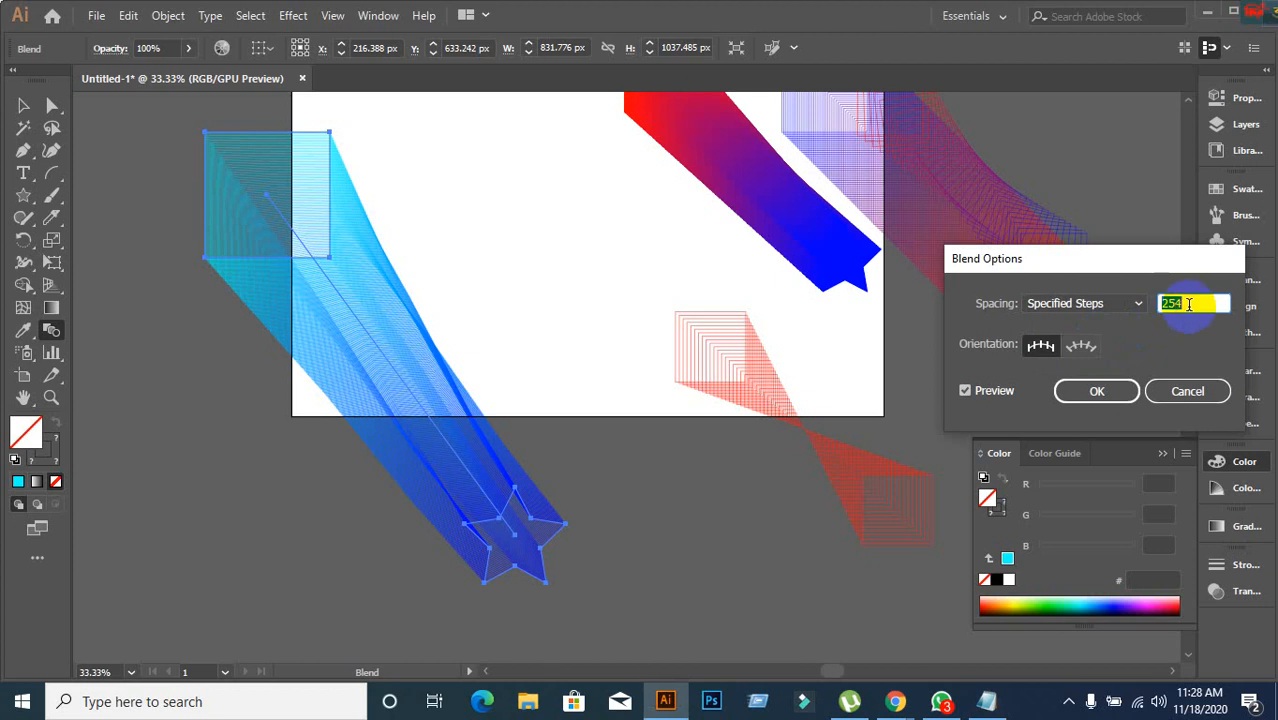
{"action": "key", "text": "Down"}
{"action": "key", "text": "Down"}
{"action": "key", "text": "Down"}
{"action": "key", "text": "Down"}
{"action": "key", "text": "Down"}
{"action": "key", "text": "Down"}
{"action": "key", "text": "Down"}
{"action": "key", "text": "Down"}
{"action": "key", "text": "Down"}
{"action": "key", "text": "Down"}
{"action": "key", "text": "Down"}
{"action": "key", "text": "Down"}
{"action": "key", "text": "Down"}
{"action": "key", "text": "Down"}
{"action": "key", "text": "Down"}
{"action": "key", "text": "Down"}
{"action": "key", "text": "Down"}
{"action": "key", "text": "Down"}
{"action": "key", "text": "Down"}
{"action": "key", "text": "Down"}
{"action": "key", "text": "Down"}
{"action": "key", "text": "Down"}
{"action": "key", "text": "Down"}
{"action": "key", "text": "Down"}
{"action": "key", "text": "Down"}
{"action": "key", "text": "Down"}
{"action": "key", "text": "Down"}
{"action": "key", "text": "Down"}
{"action": "key", "text": "Down"}
{"action": "key", "text": "Down"}
{"action": "key", "text": "Down"}
{"action": "key", "text": "Down"}
{"action": "key", "text": "Down"}
{"action": "key", "text": "Down"}
{"action": "key", "text": "Down"}
{"action": "key", "text": "Down"}
{"action": "key", "text": "Down"}
{"action": "key", "text": "Down"}
{"action": "key", "text": "Down"}
{"action": "key", "text": "Down"}
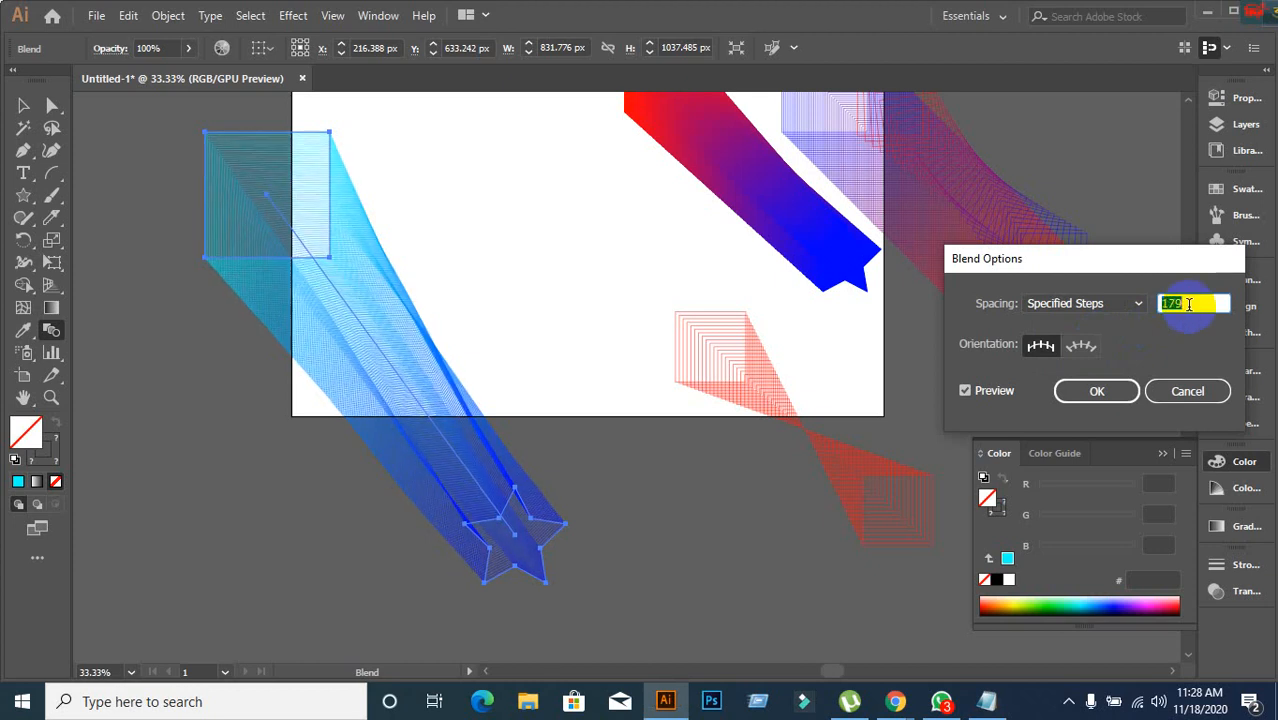
{"action": "key", "text": "Down"}
{"action": "key", "text": "Down"}
{"action": "key", "text": "Down"}
{"action": "key", "text": "Down"}
{"action": "key", "text": "Down"}
{"action": "key", "text": "Down"}
{"action": "key", "text": "Down"}
{"action": "key", "text": "Down"}
{"action": "key", "text": "Down"}
{"action": "key", "text": "Down"}
{"action": "key", "text": "Down"}
{"action": "key", "text": "Down"}
{"action": "key", "text": "Down"}
{"action": "key", "text": "Down"}
{"action": "key", "text": "Down"}
{"action": "key", "text": "Down"}
{"action": "key", "text": "Down"}
{"action": "key", "text": "Down"}
{"action": "key", "text": "Down"}
{"action": "key", "text": "Down"}
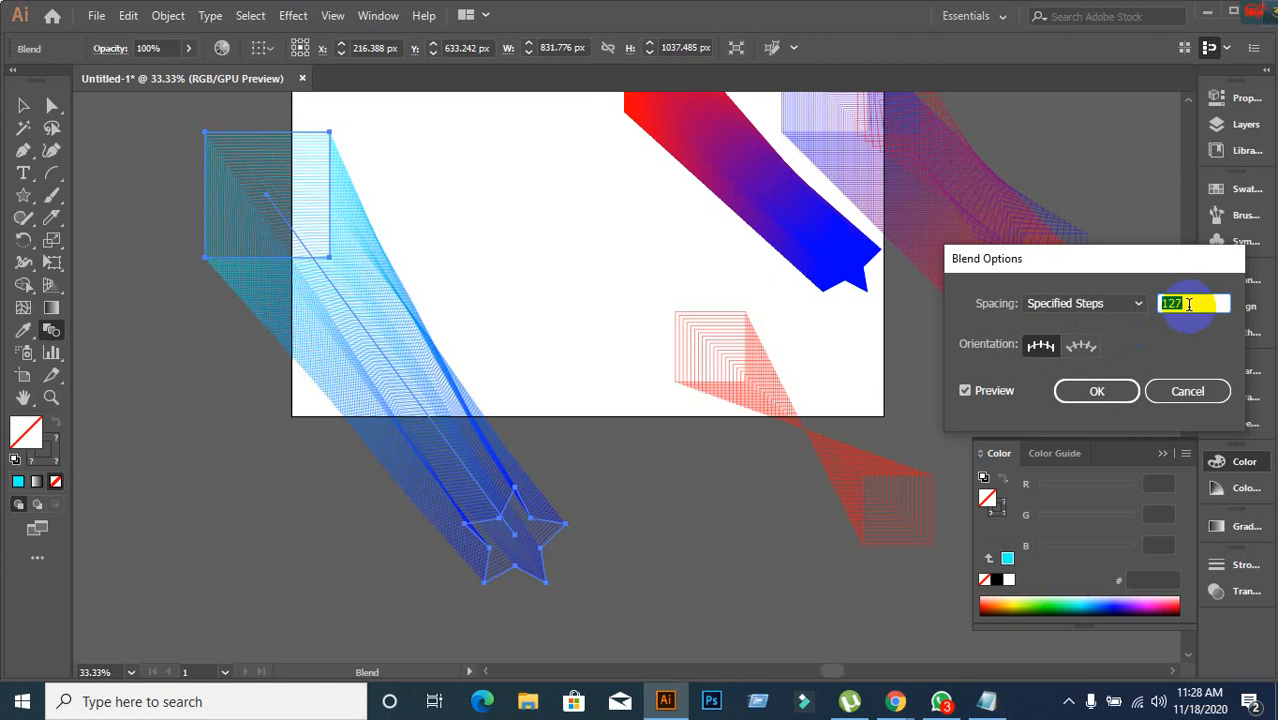
{"action": "key", "text": "Down"}
{"action": "key", "text": "Down"}
{"action": "key", "text": "Down"}
{"action": "key", "text": "Down"}
{"action": "key", "text": "Down"}
{"action": "key", "text": "Down"}
{"action": "key", "text": "Down"}
{"action": "key", "text": "Down"}
{"action": "key", "text": "Down"}
{"action": "key", "text": "Down"}
{"action": "key", "text": "Down"}
{"action": "key", "text": "Down"}
{"action": "key", "text": "Down"}
{"action": "key", "text": "Down"}
{"action": "key", "text": "Down"}
{"action": "key", "text": "Down"}
{"action": "key", "text": "Down"}
{"action": "key", "text": "Down"}
{"action": "key", "text": "Down"}
{"action": "key", "text": "Down"}
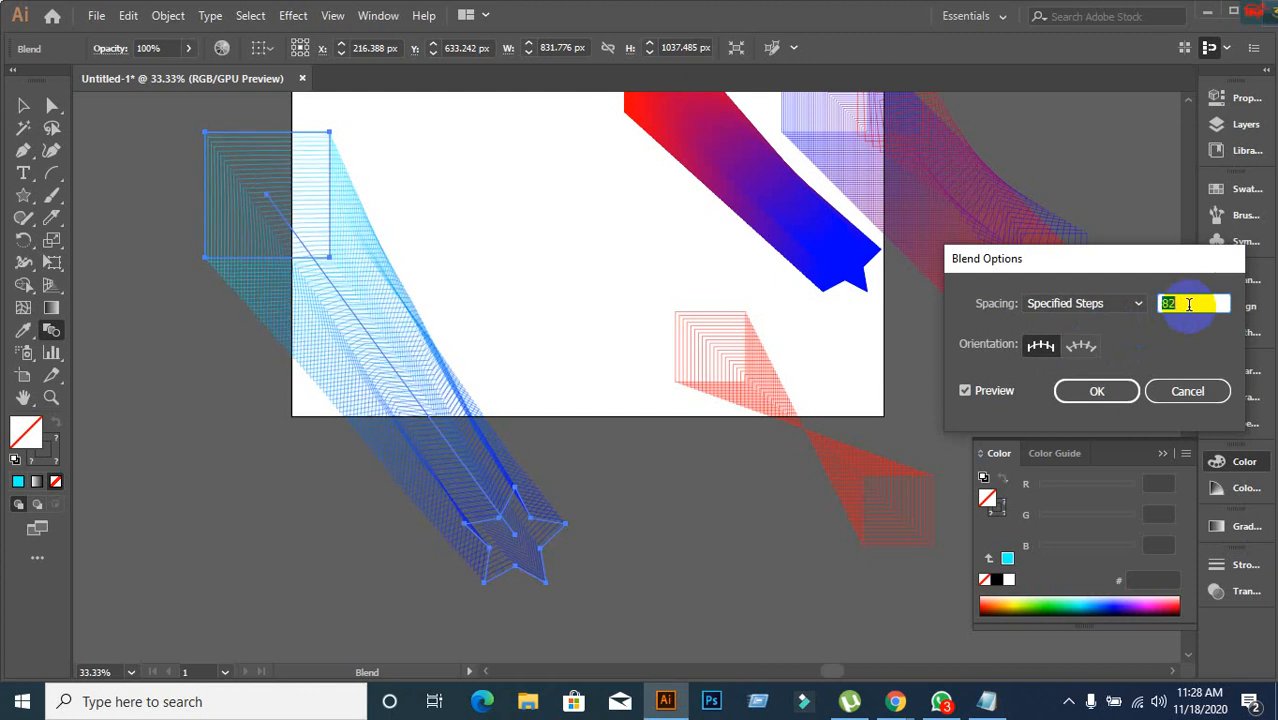
{"action": "key", "text": "Down"}
{"action": "key", "text": "Down"}
{"action": "key", "text": "Down"}
{"action": "key", "text": "Down"}
{"action": "key", "text": "Down"}
{"action": "key", "text": "Down"}
{"action": "key", "text": "Down"}
{"action": "key", "text": "Down"}
{"action": "key", "text": "Down"}
{"action": "key", "text": "Down"}
{"action": "key", "text": "Down"}
{"action": "key", "text": "Down"}
{"action": "key", "text": "Down"}
{"action": "key", "text": "Down"}
{"action": "key", "text": "Down"}
{"action": "key", "text": "Down"}
{"action": "key", "text": "Down"}
{"action": "key", "text": "Down"}
{"action": "key", "text": "Down"}
{"action": "key", "text": "Down"}
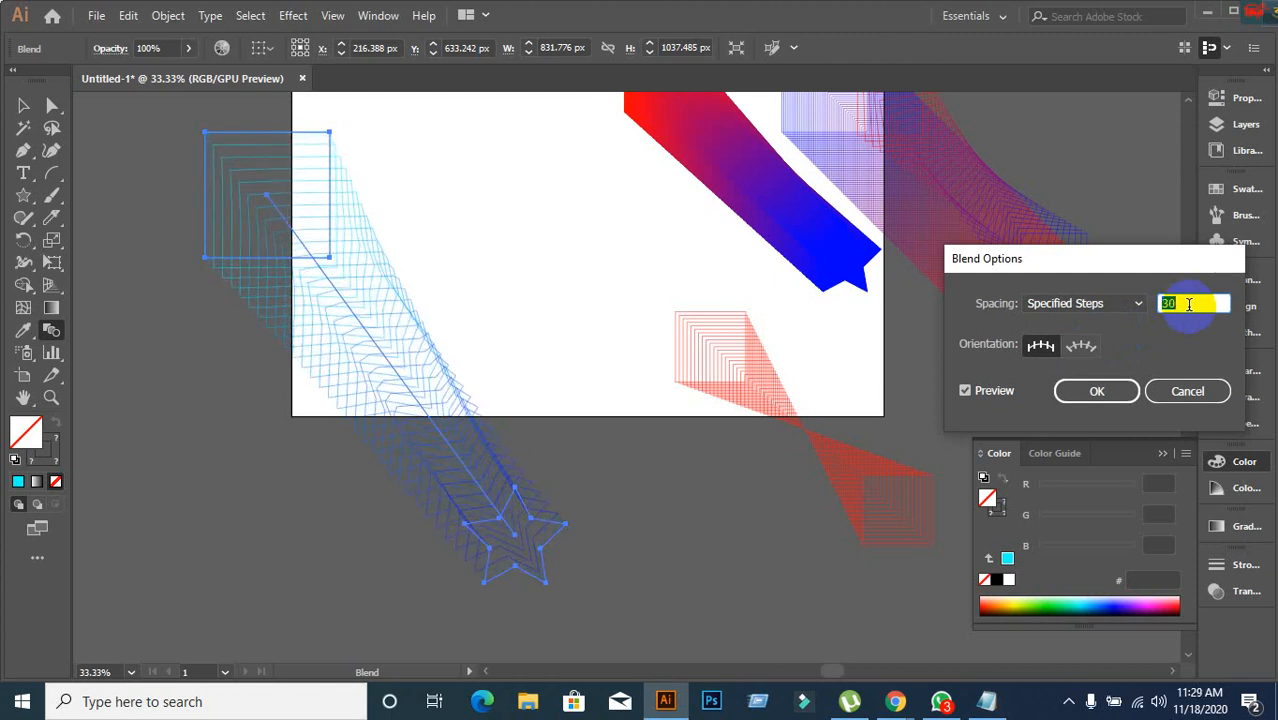
{"action": "left_click", "coordinate": [1100, 391]}
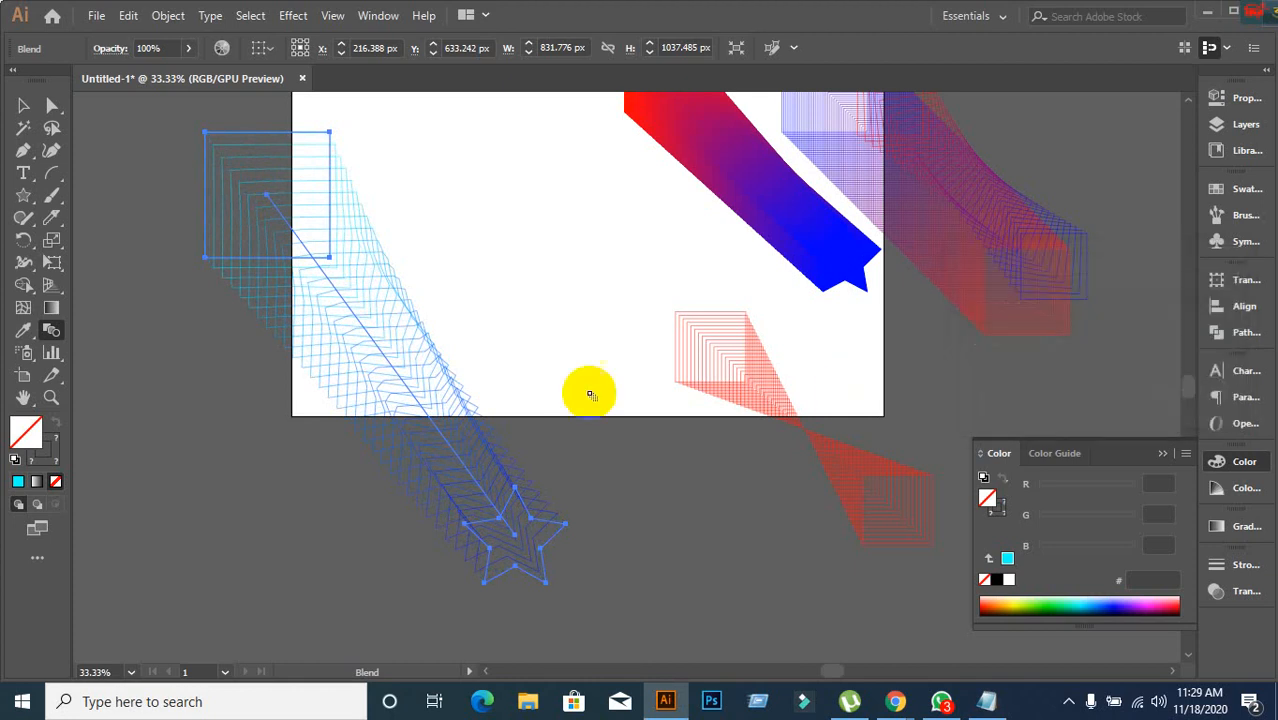
Move the outlined square-to-star blend up and to the right so that most of it lies over the artboard.
{"action": "left_click", "coordinate": [20, 105]}
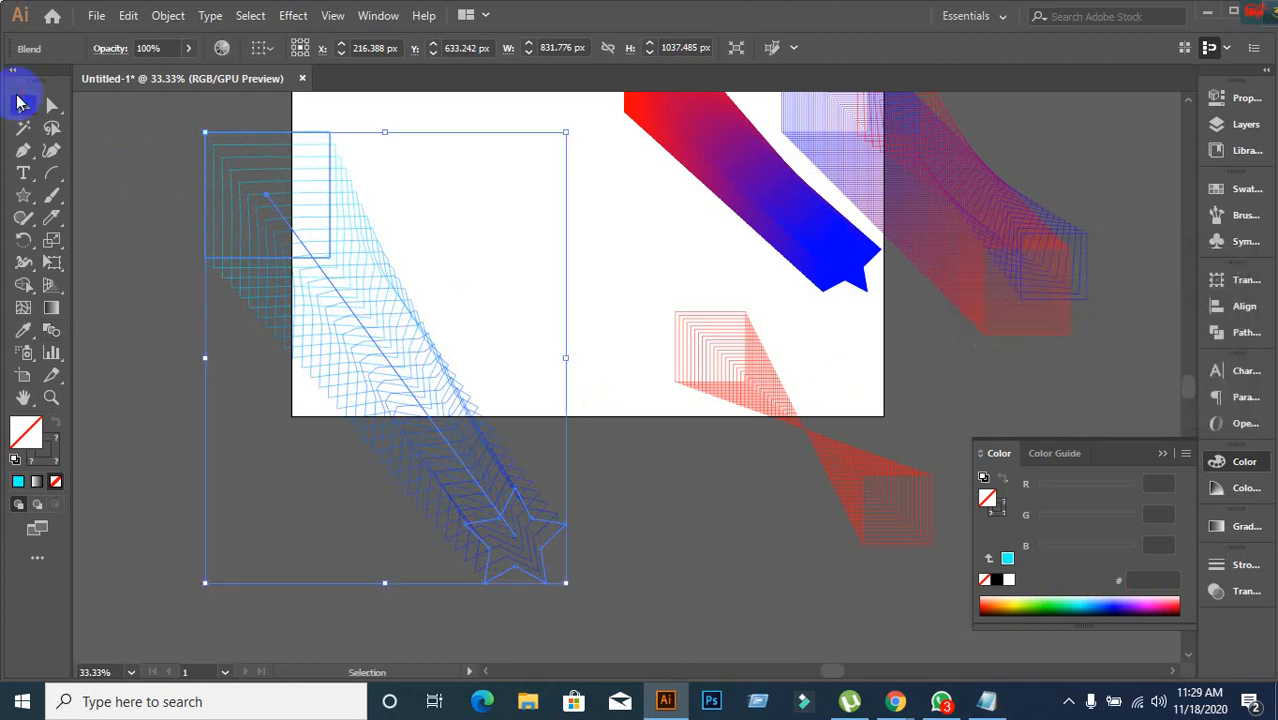
{"action": "left_click", "coordinate": [119, 186]}
{"action": "scroll", "coordinate": [300, 270], "scroll_direction": "up", "scroll_amount": 3}
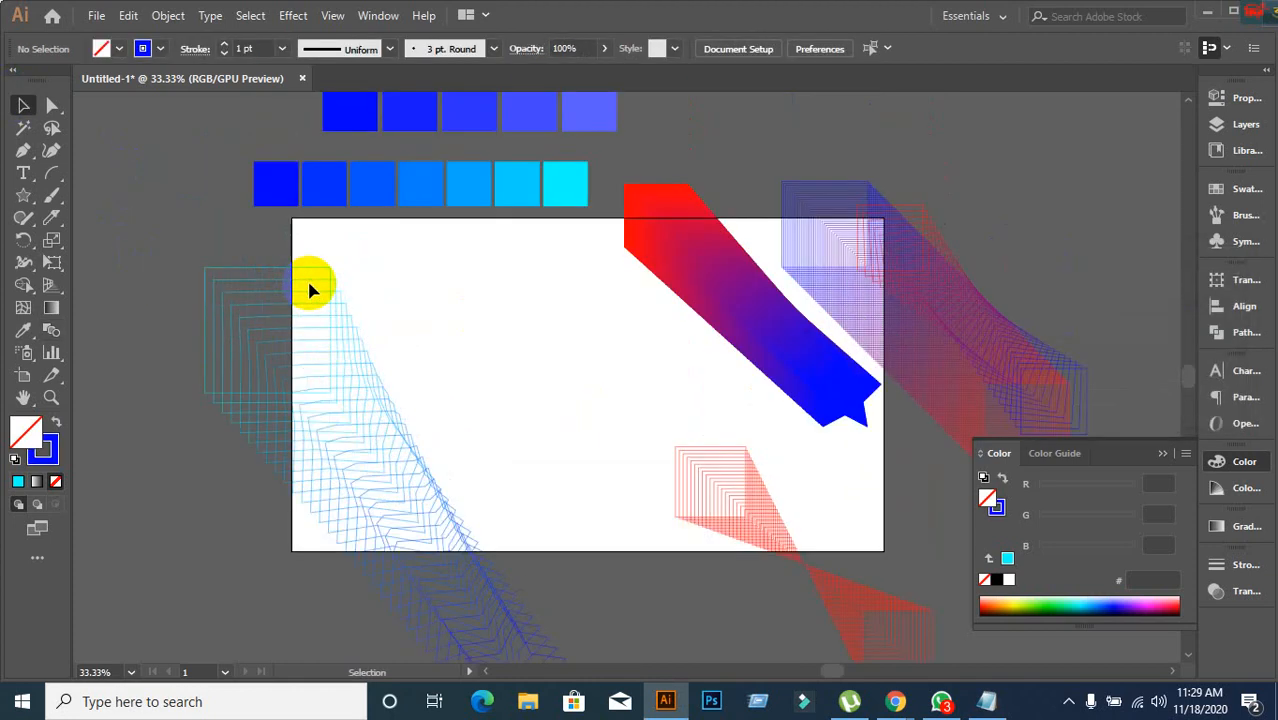
{"action": "left_click_drag", "start_coordinate": [329, 377], "coordinate": [398, 312]}
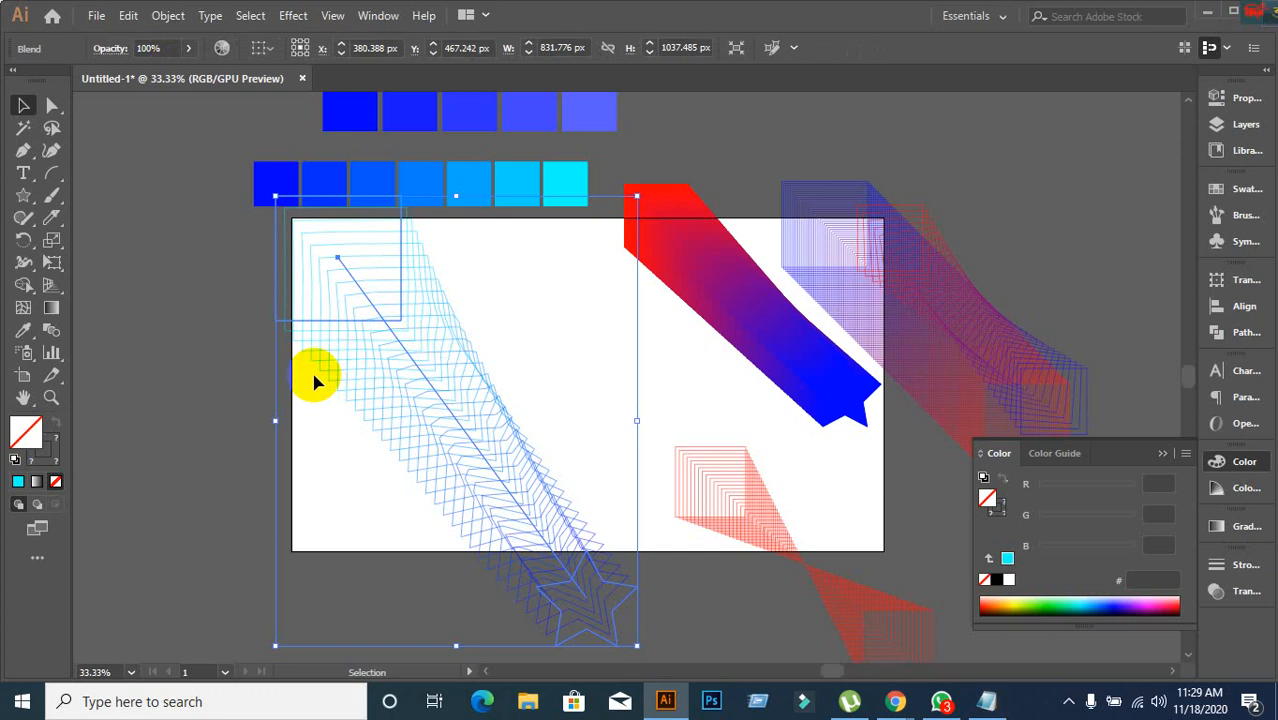
Move all the artwork about 1053 px right and 278 px up to clear most of the artboard, and deselect it.
{"action": "scroll", "coordinate": [314, 380], "scroll_direction": "down", "scroll_amount": 1, "text": "alt"}
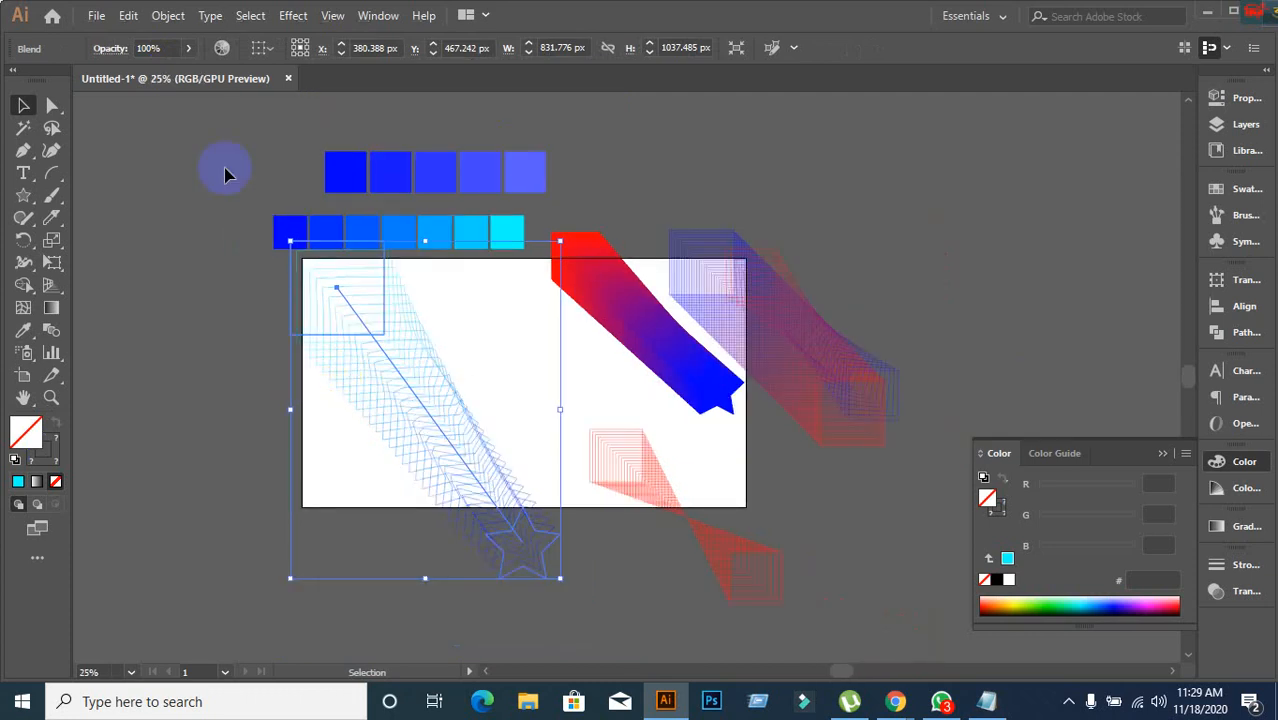
{"action": "key", "text": "ctrl+a"}
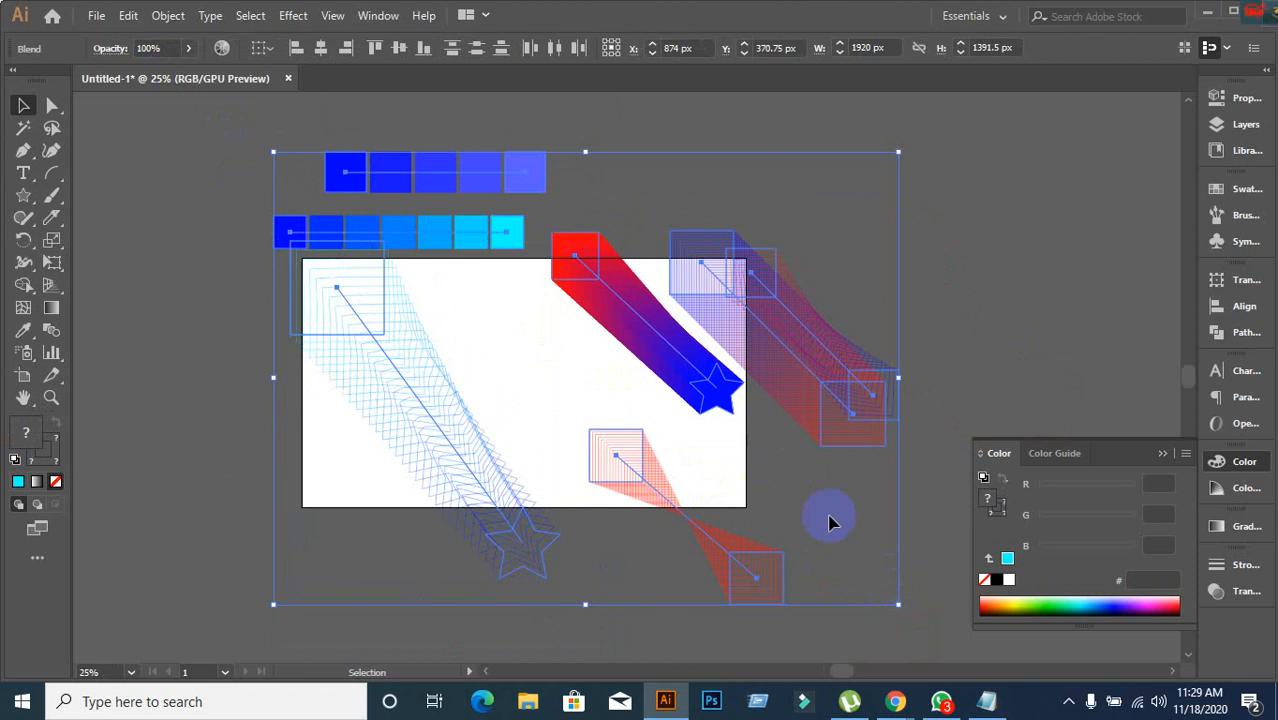
{"action": "left_click_drag", "start_coordinate": [660, 365], "coordinate": [923, 295]}
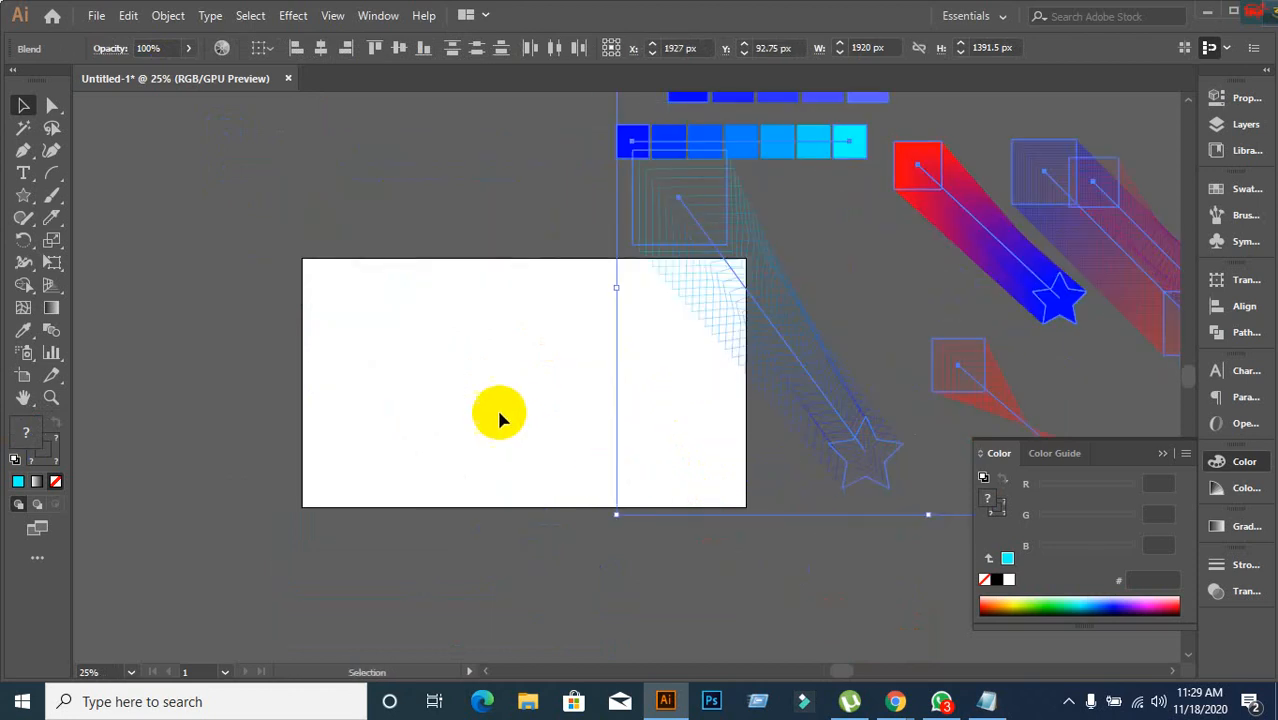
{"action": "scroll", "coordinate": [499, 414], "scroll_direction": "up", "scroll_amount": 1, "text": "alt"}
{"action": "scroll", "coordinate": [500, 415], "scroll_direction": "up", "scroll_amount": 1, "text": "alt"}
{"action": "left_click_drag", "start_coordinate": [499, 414], "coordinate": [616, 402]}
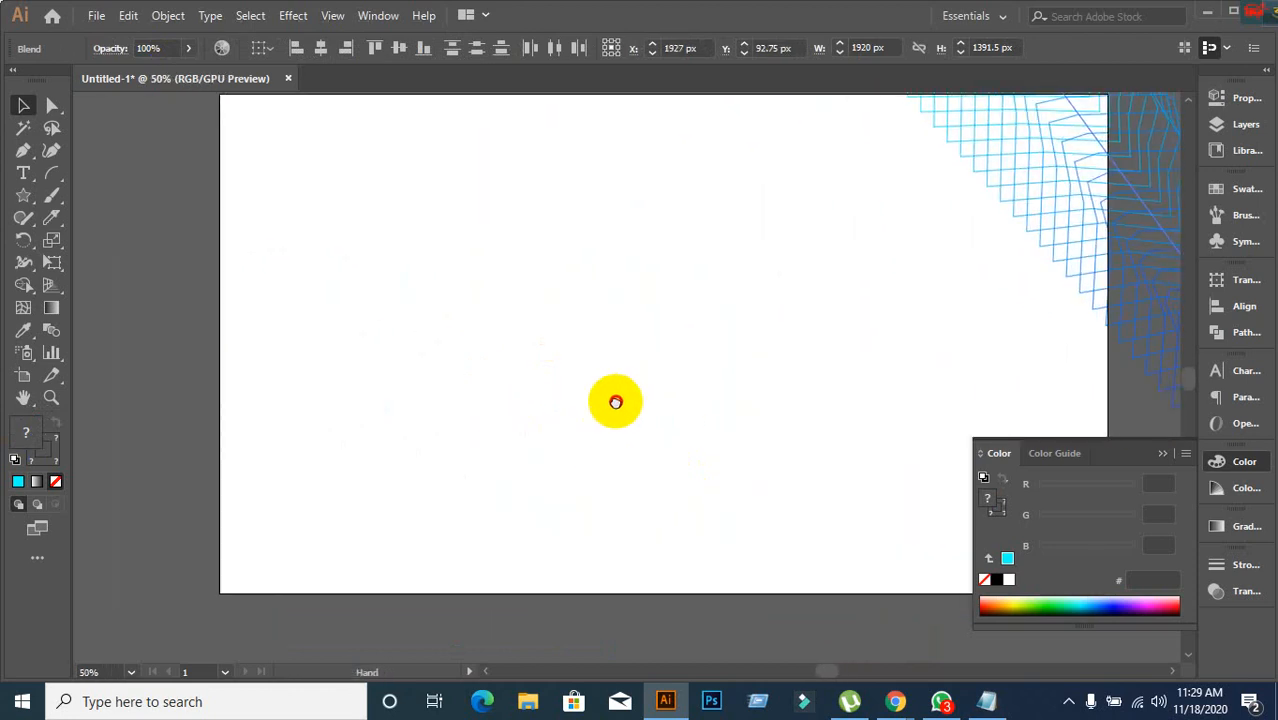
{"action": "left_click", "coordinate": [219, 280]}
Draw a square with a blue outline and no fill near the artboard's upper-left corner.
{"action": "scroll", "coordinate": [243, 356], "scroll_direction": "up", "scroll_amount": 1}
{"action": "scroll", "coordinate": [243, 358], "scroll_direction": "up", "scroll_amount": 1}
{"action": "left_click_drag", "start_coordinate": [24, 196], "coordinate": [95, 199]}
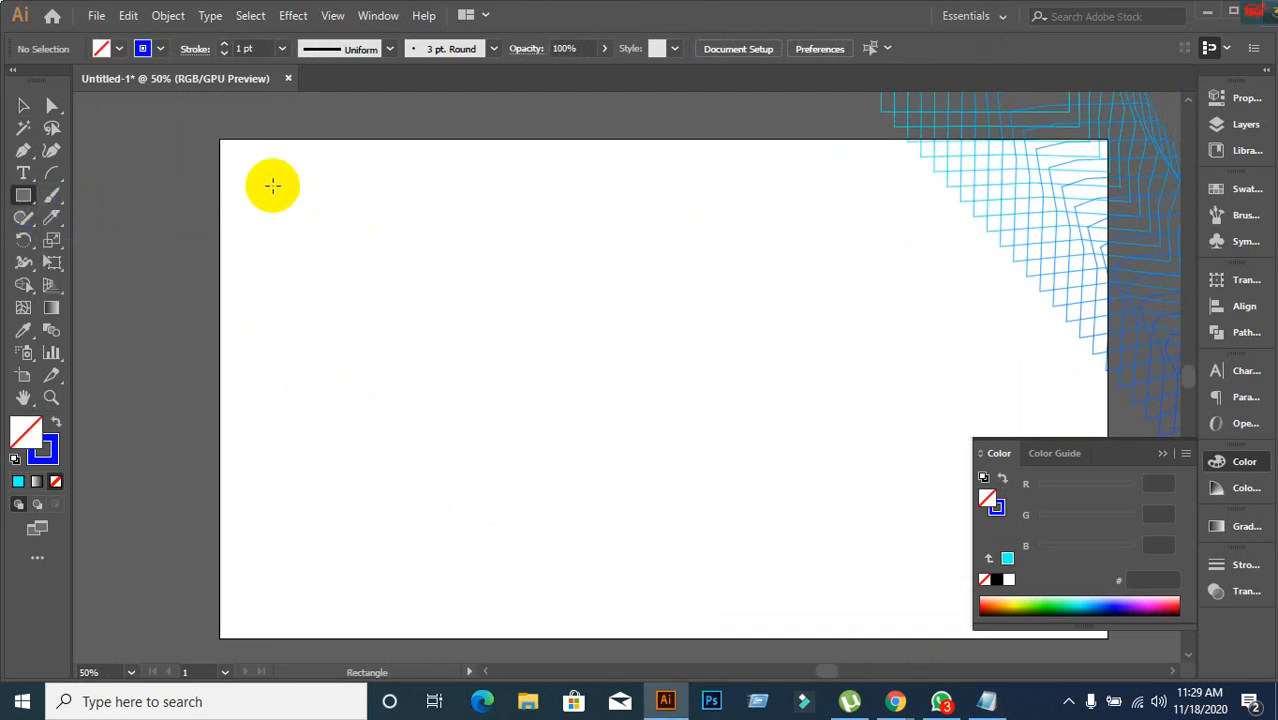
{"action": "left_click_drag", "start_coordinate": [255, 161], "coordinate": [395, 262]}
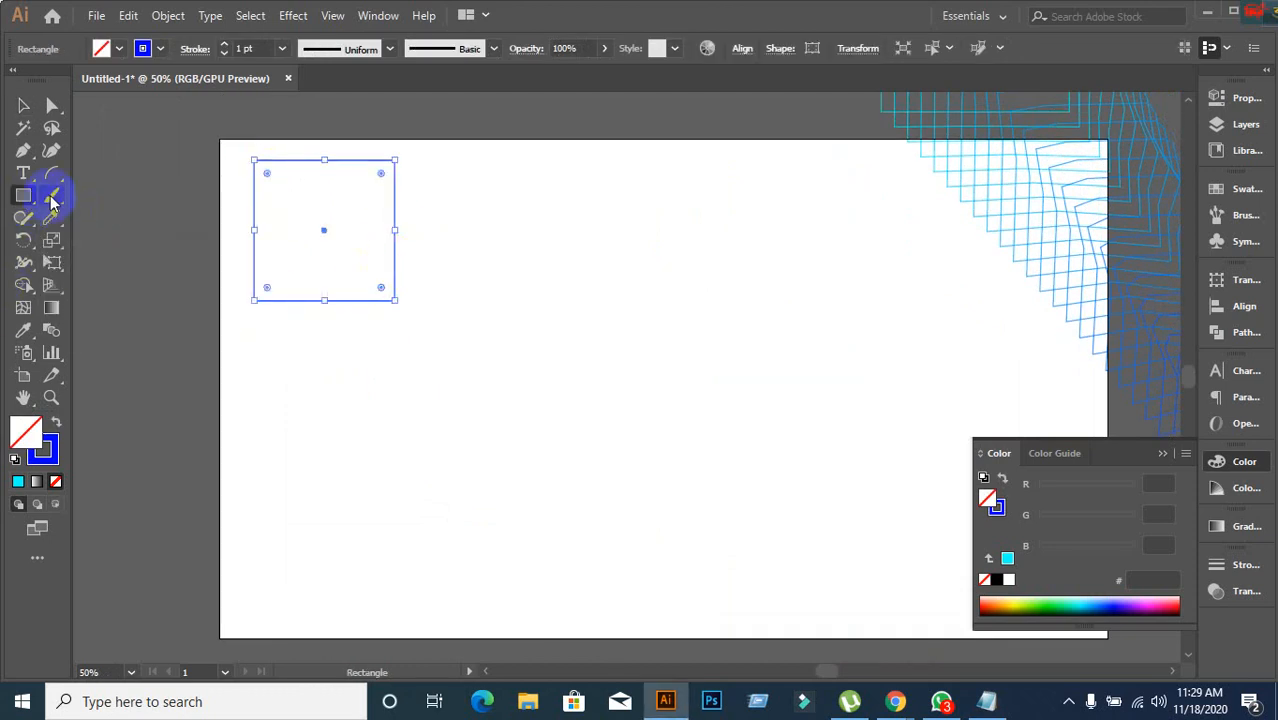
Draw a blue-outlined circle, smaller than the square, across the artboard's bottom edge to the square's lower right.
{"action": "left_click_drag", "start_coordinate": [24, 196], "coordinate": [128, 251]}
{"action": "scroll", "coordinate": [337, 391], "scroll_direction": "down", "scroll_amount": 3}
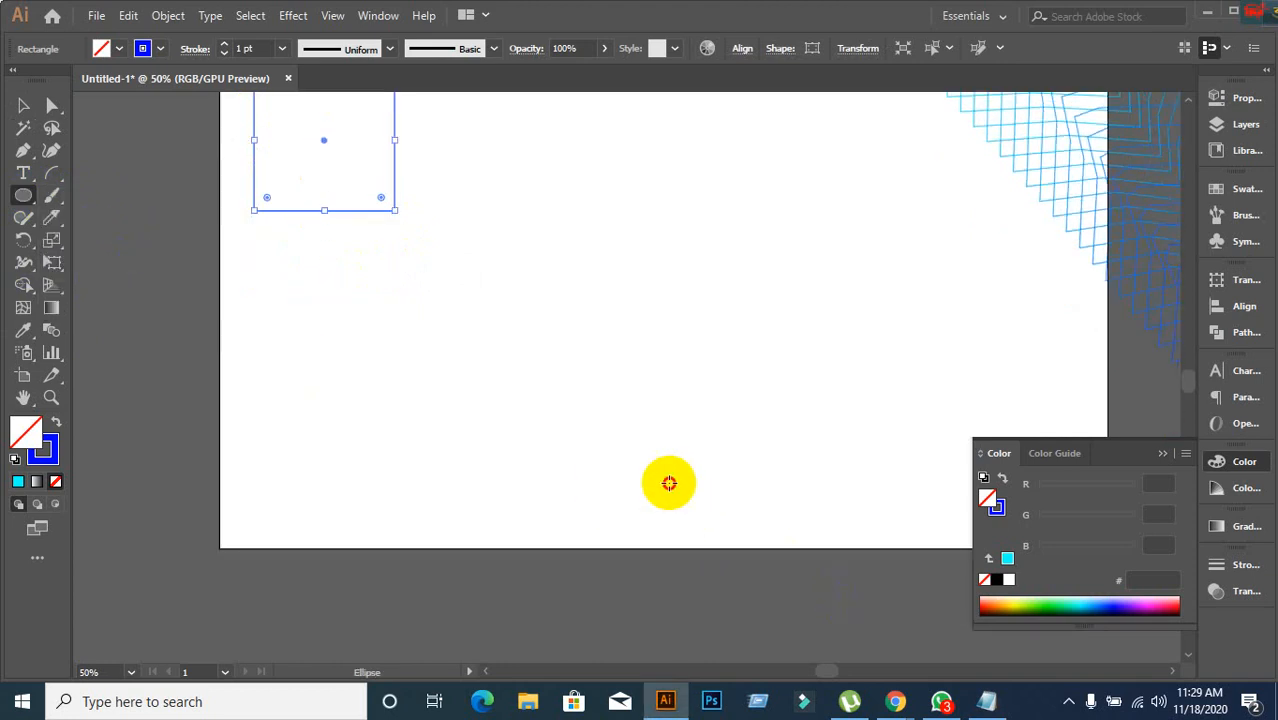
{"action": "left_click_drag", "start_coordinate": [668, 481], "coordinate": [770, 560]}
{"action": "scroll", "coordinate": [508, 485], "scroll_direction": "up", "scroll_amount": 2}
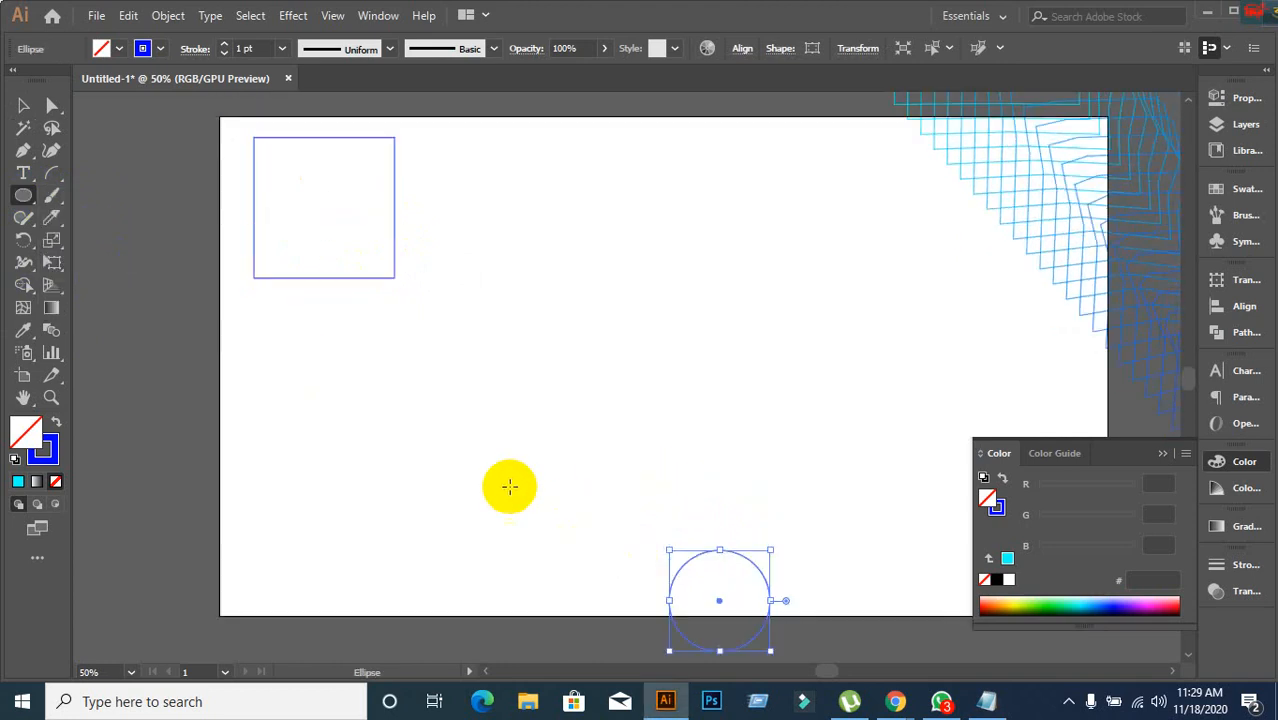
{"action": "scroll", "coordinate": [565, 534], "scroll_direction": "down", "scroll_amount": 1}
Select the blue-outlined square and circle together and blend them using the Blend tool.
{"action": "left_click", "coordinate": [23, 105]}
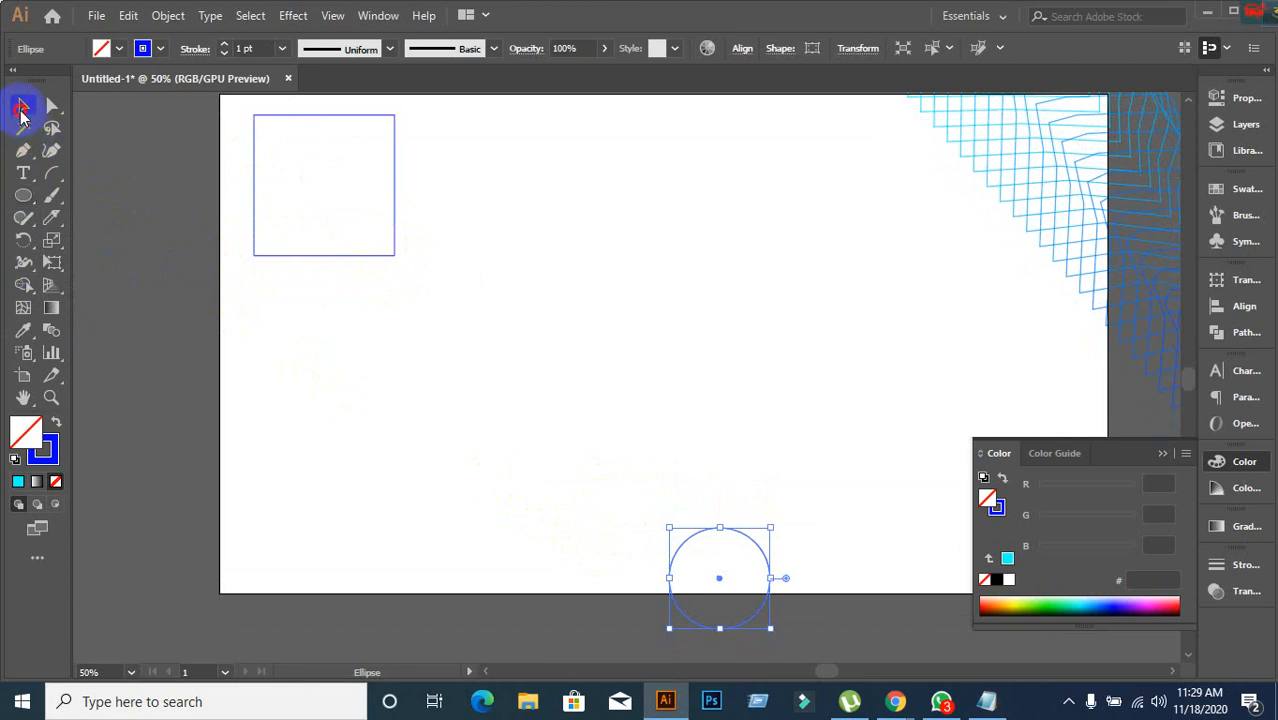
{"action": "left_click", "coordinate": [208, 186]}
{"action": "left_click_drag", "start_coordinate": [208, 186], "coordinate": [796, 571]}
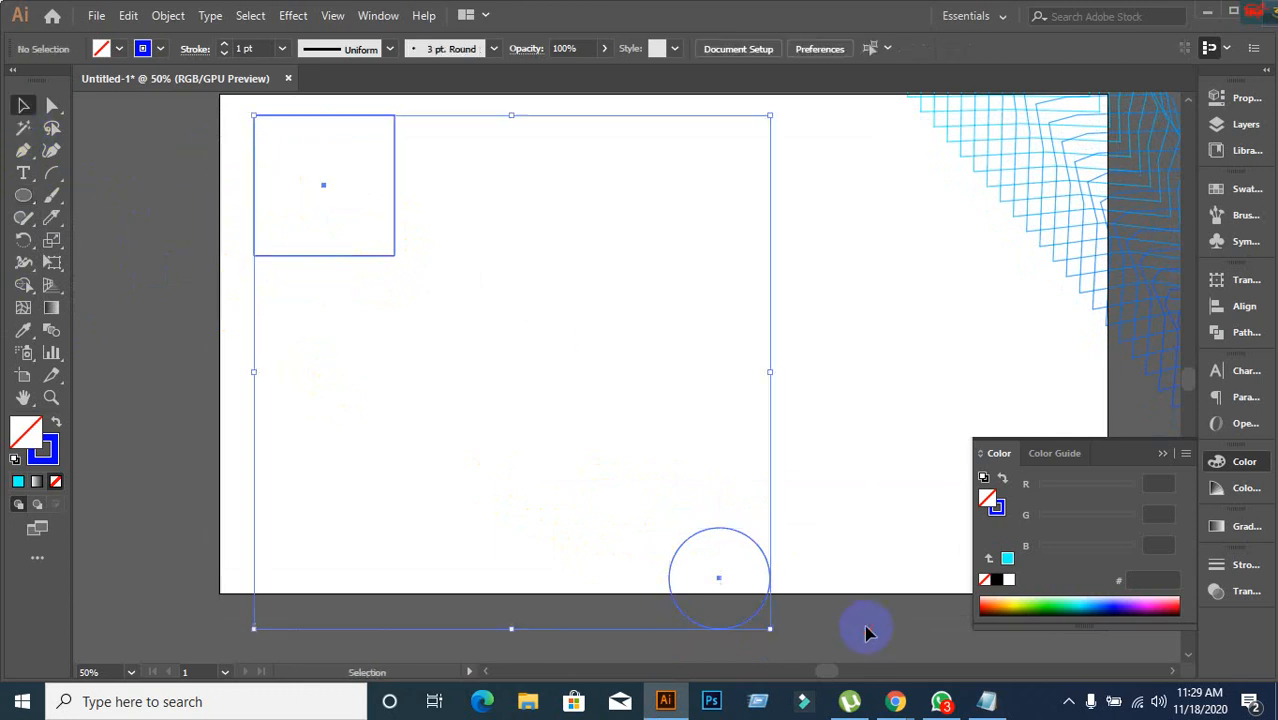
{"action": "left_click", "coordinate": [52, 328]}
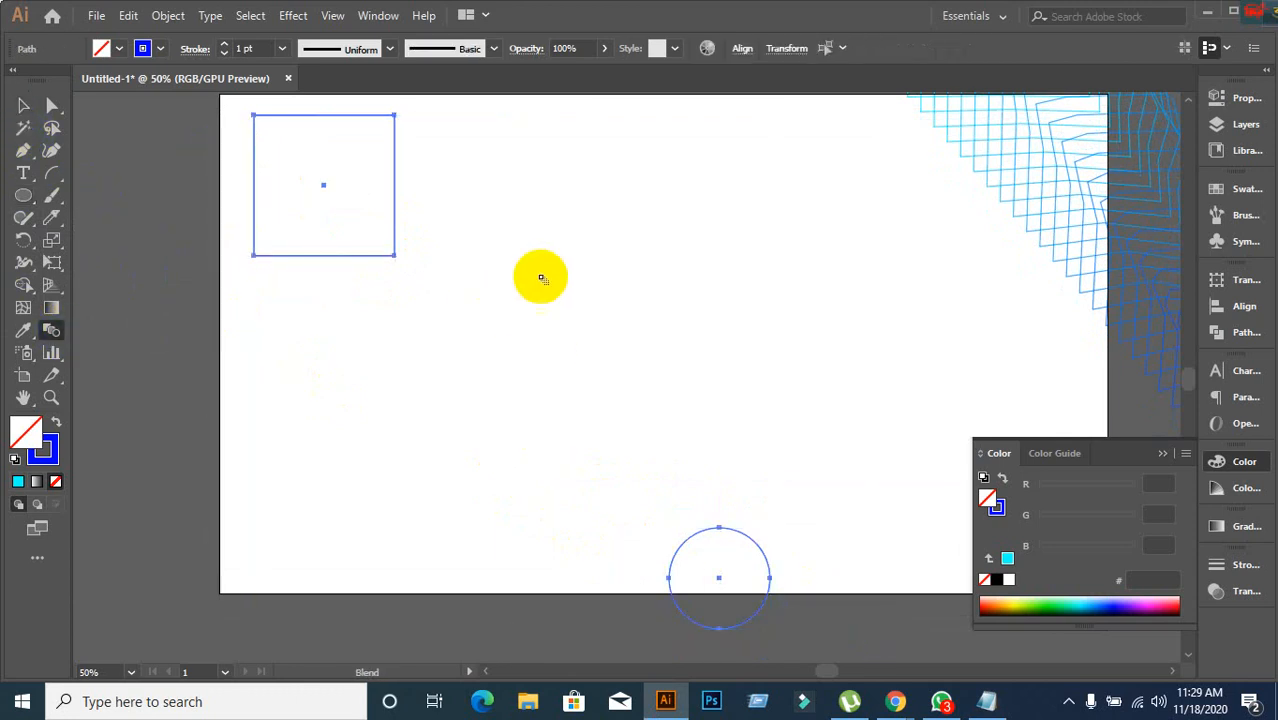
{"action": "left_click", "coordinate": [323, 186]}
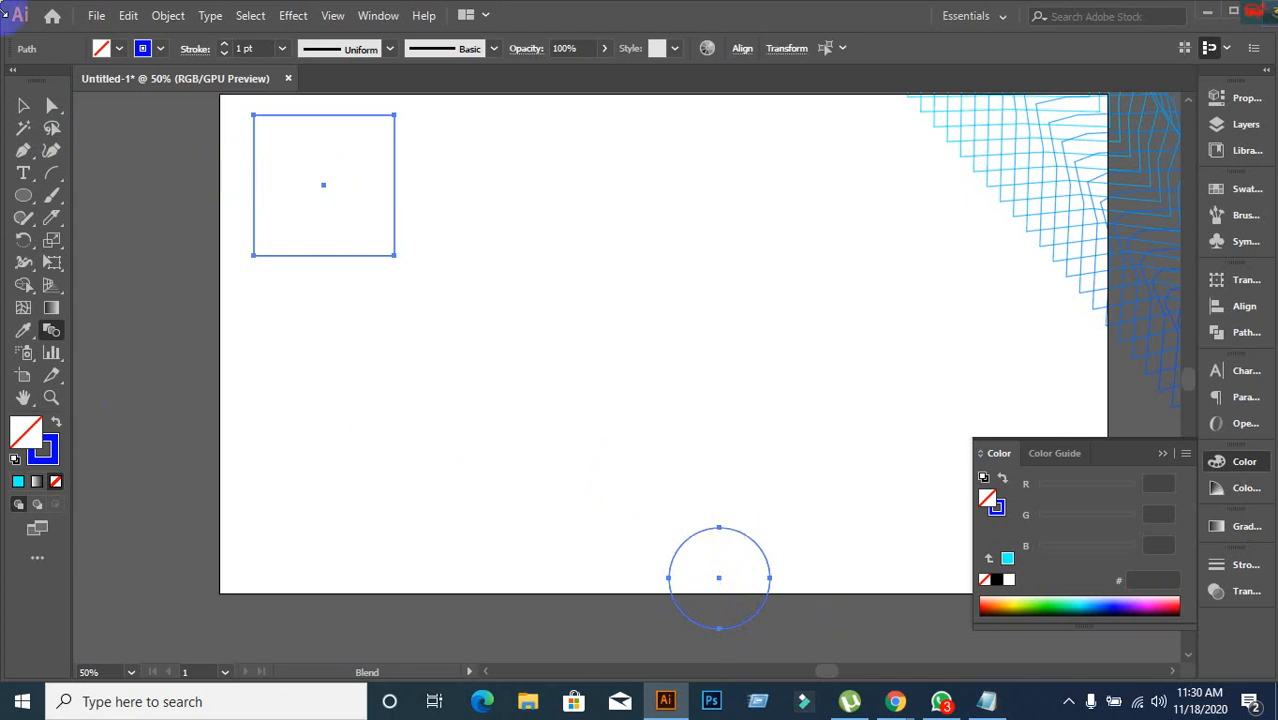
{"action": "left_click", "coordinate": [26, 108]}
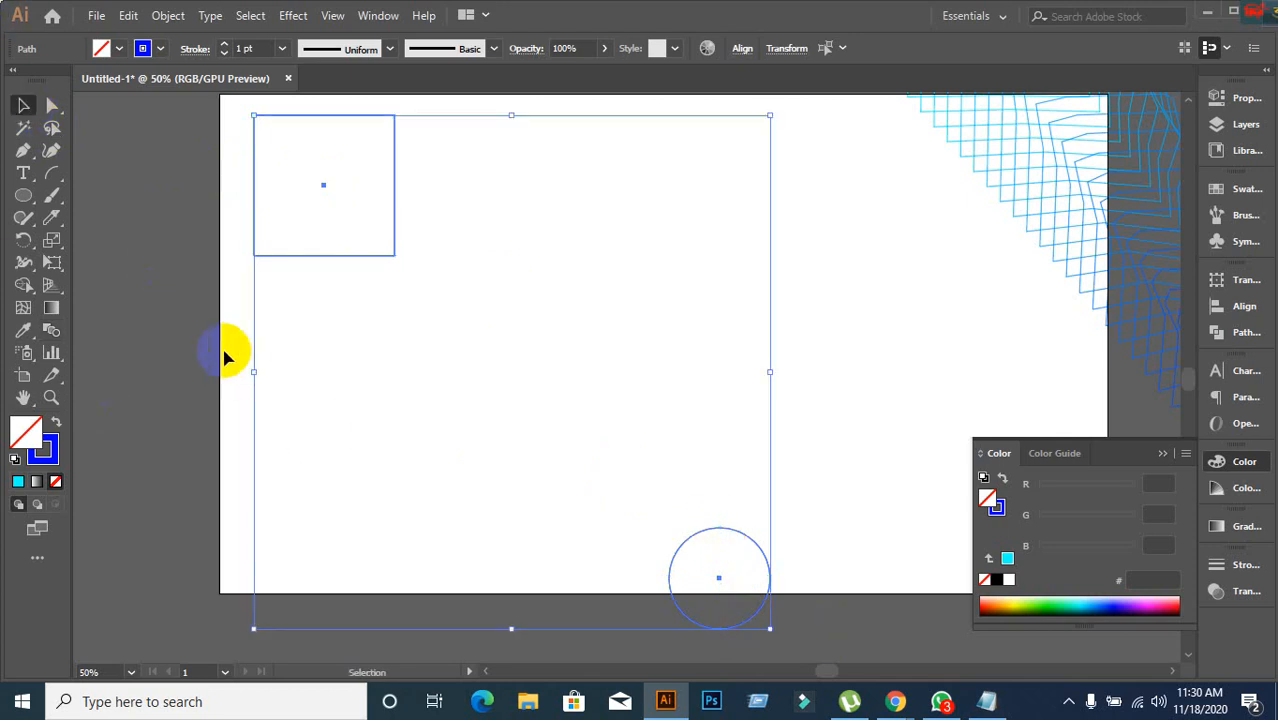
{"action": "left_click", "coordinate": [51, 330]}
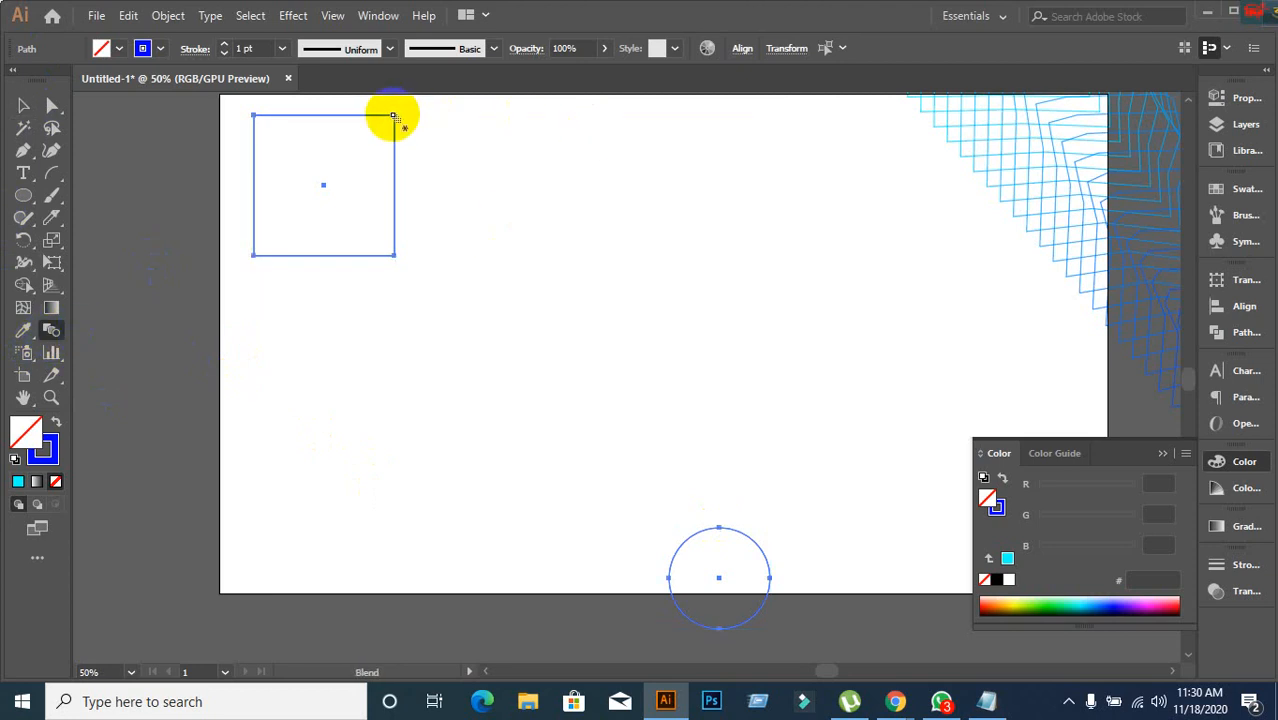
{"action": "left_click", "coordinate": [719, 577]}
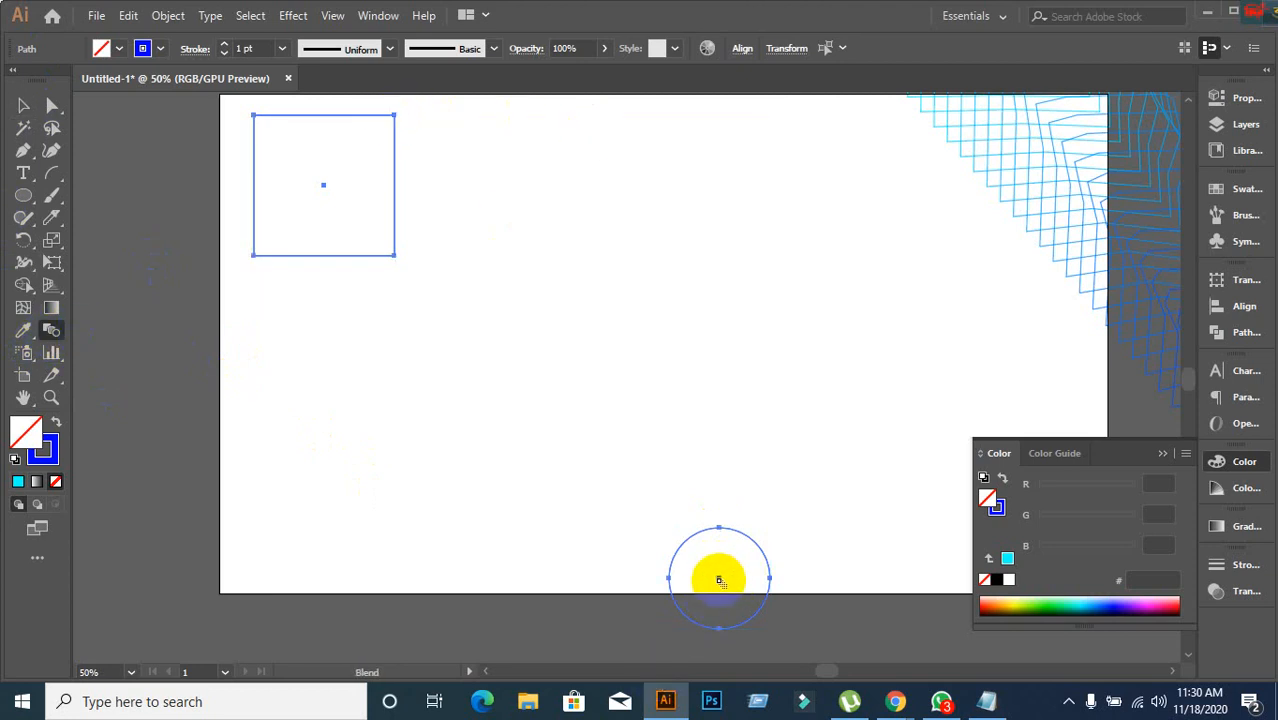
{"action": "left_click", "coordinate": [719, 577]}
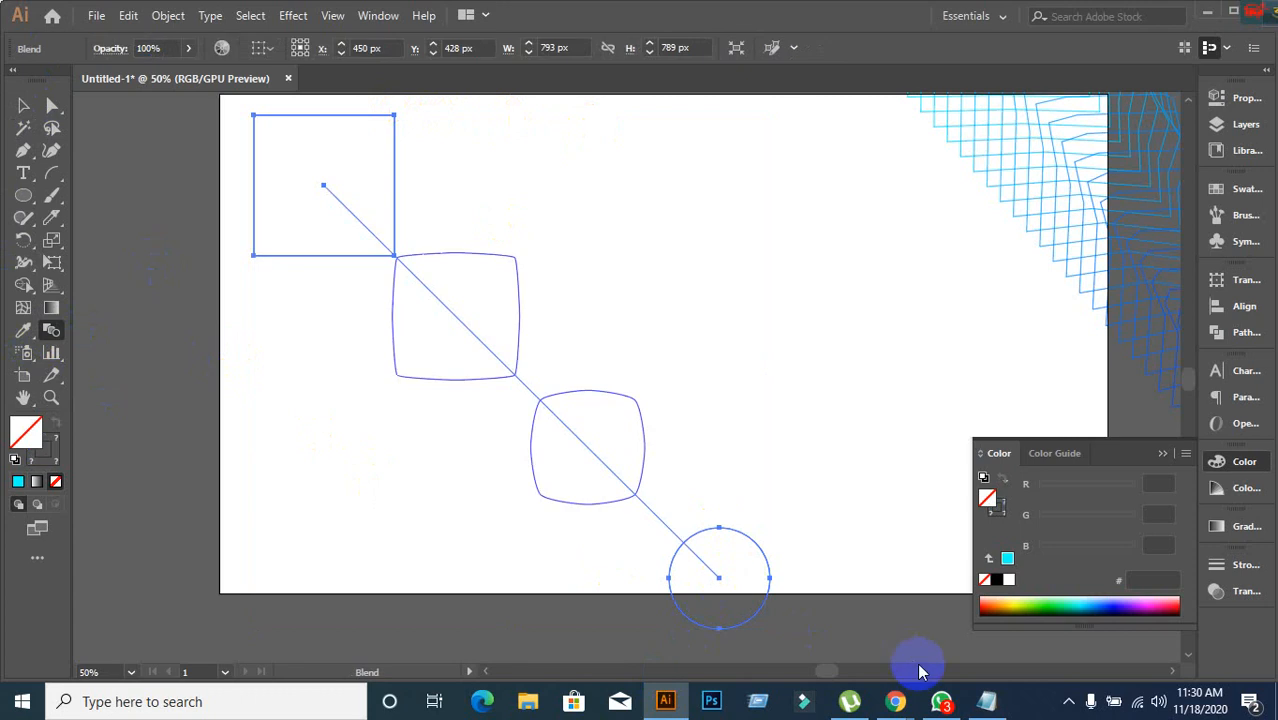
Open the blend options for the square-to-circle blend, turn on the preview and switch the spacing to Specified Steps.
{"action": "double_click", "coordinate": [51, 340]}
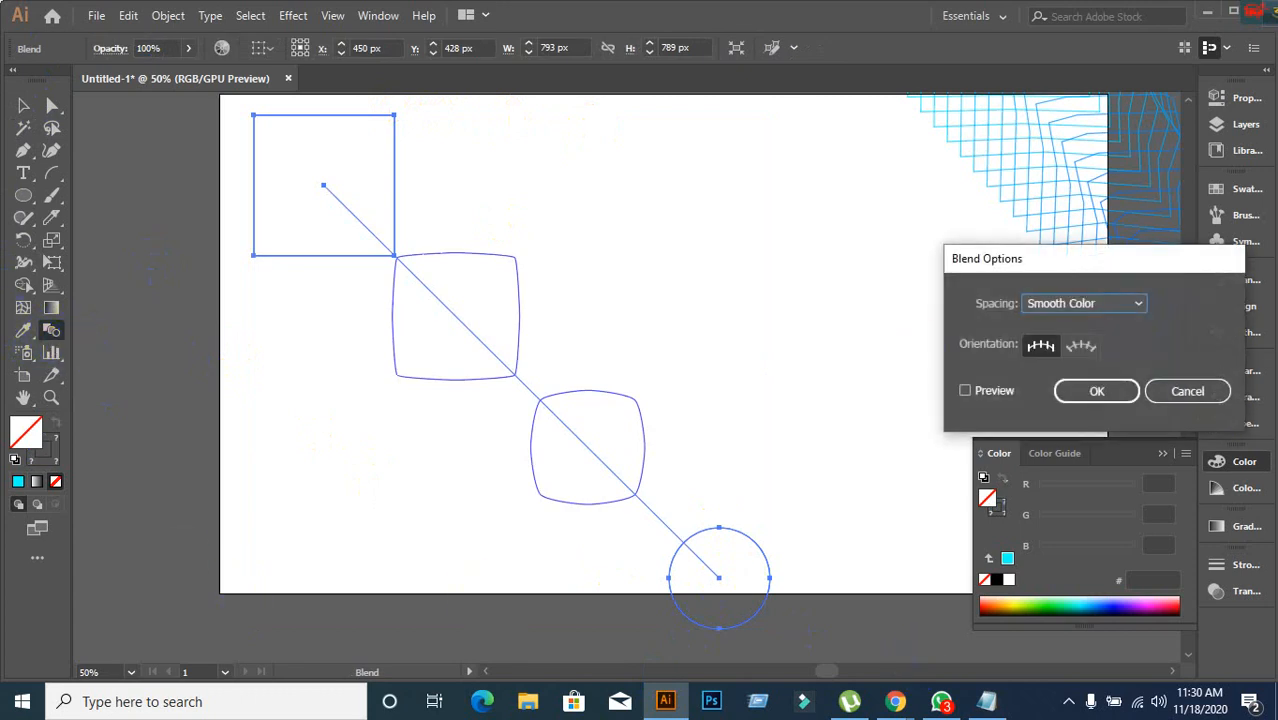
{"action": "left_click", "coordinate": [964, 390]}
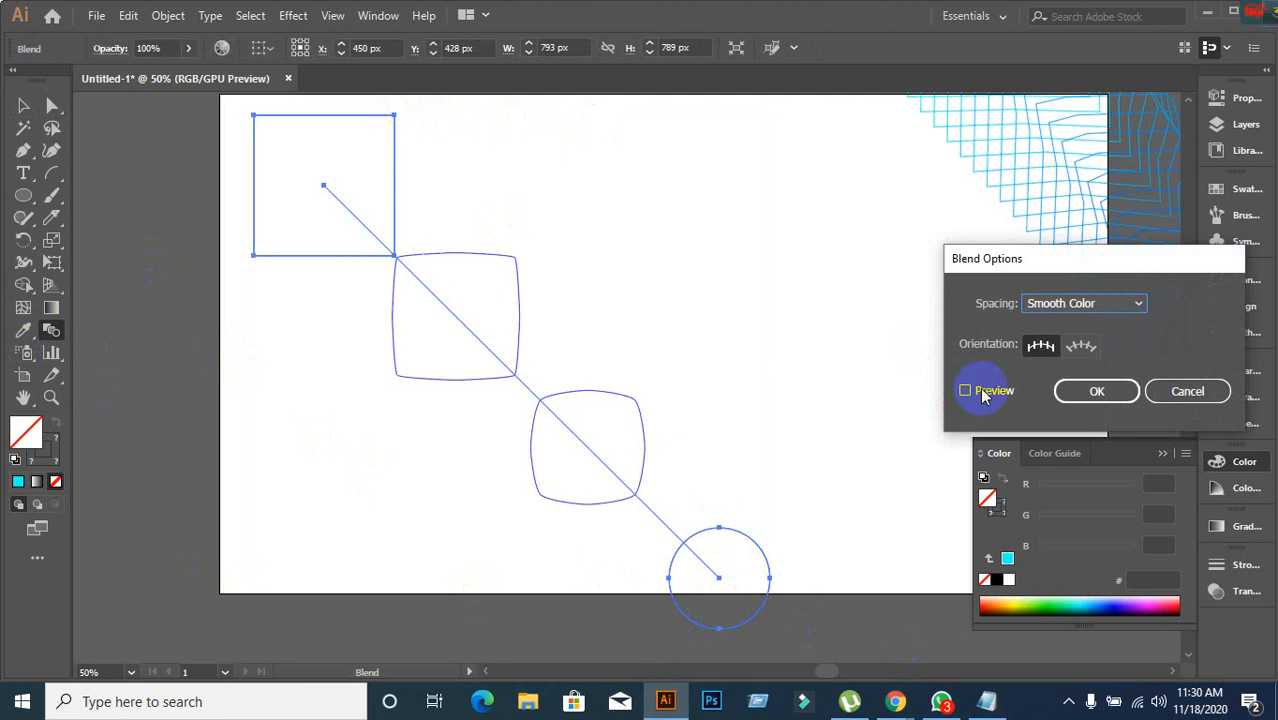
{"action": "left_click", "coordinate": [965, 391]}
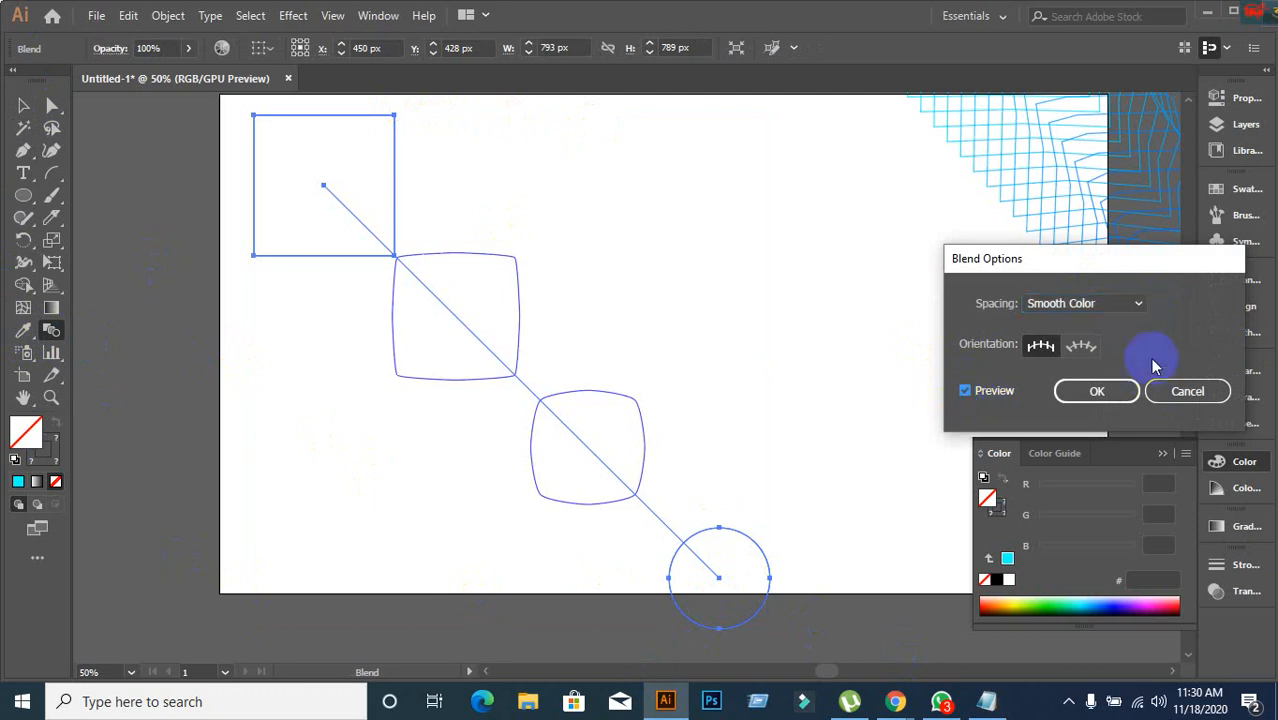
{"action": "left_click", "coordinate": [1145, 316]}
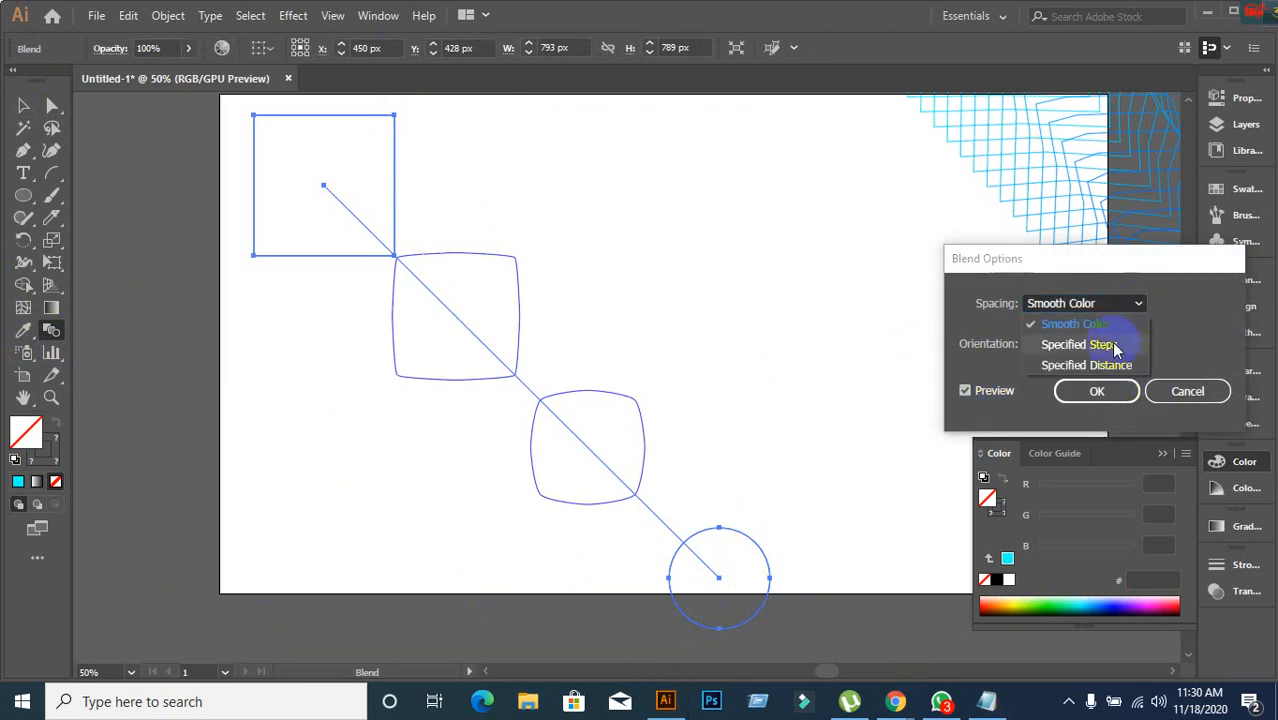
{"action": "left_click", "coordinate": [1114, 345]}
Raise the square-to-circle blend gradually to 100 specified steps and apply the blend options.
{"action": "double_click", "coordinate": [1182, 305]}
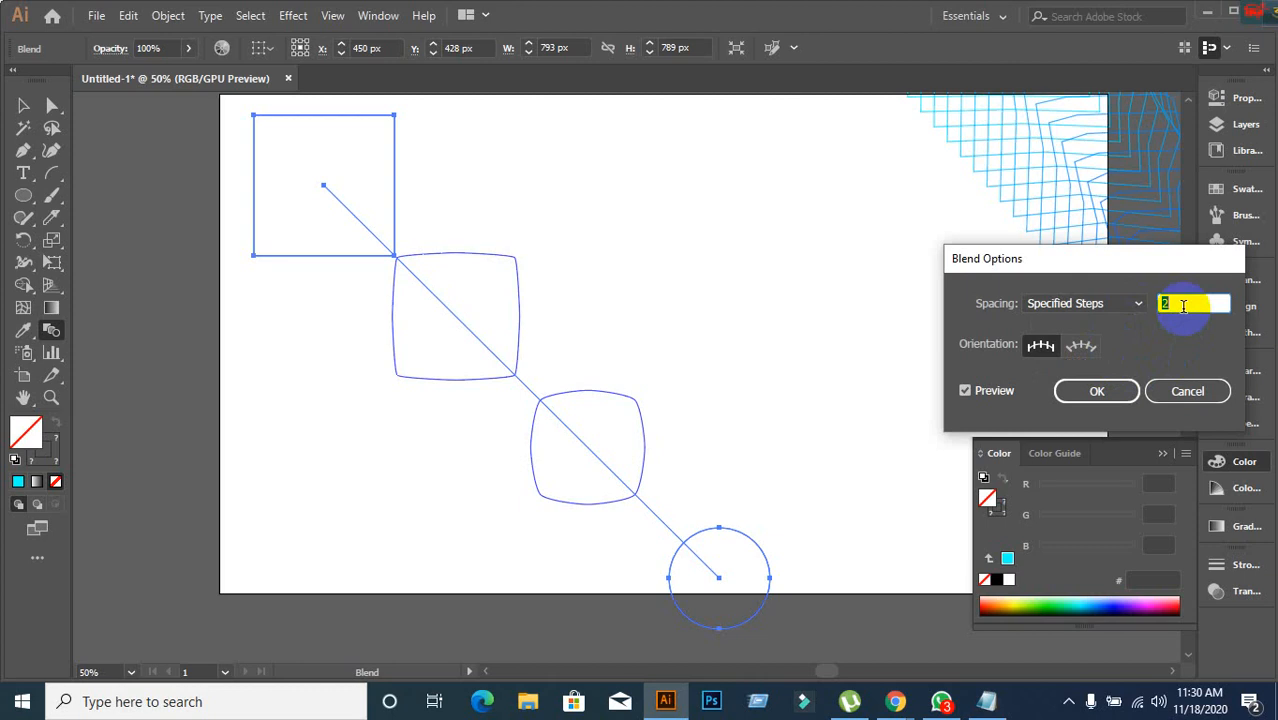
{"action": "key", "text": "Up"}
{"action": "key", "text": "Up"}
{"action": "key", "text": "Up"}
{"action": "key", "text": "Up"}
{"action": "key", "text": "Up"}
{"action": "key", "text": "Up"}
{"action": "key", "text": "Up"}
{"action": "key", "text": "Up"}
{"action": "key", "text": "Up"}
{"action": "key", "text": "Up"}
{"action": "key", "text": "Up"}
{"action": "key", "text": "Up"}
{"action": "key", "text": "Up"}
{"action": "key", "text": "Up"}
{"action": "key", "text": "Up"}
{"action": "key", "text": "Up"}
{"action": "key", "text": "Up"}
{"action": "key", "text": "Up"}
{"action": "key", "text": "Up"}
{"action": "key", "text": "Up"}
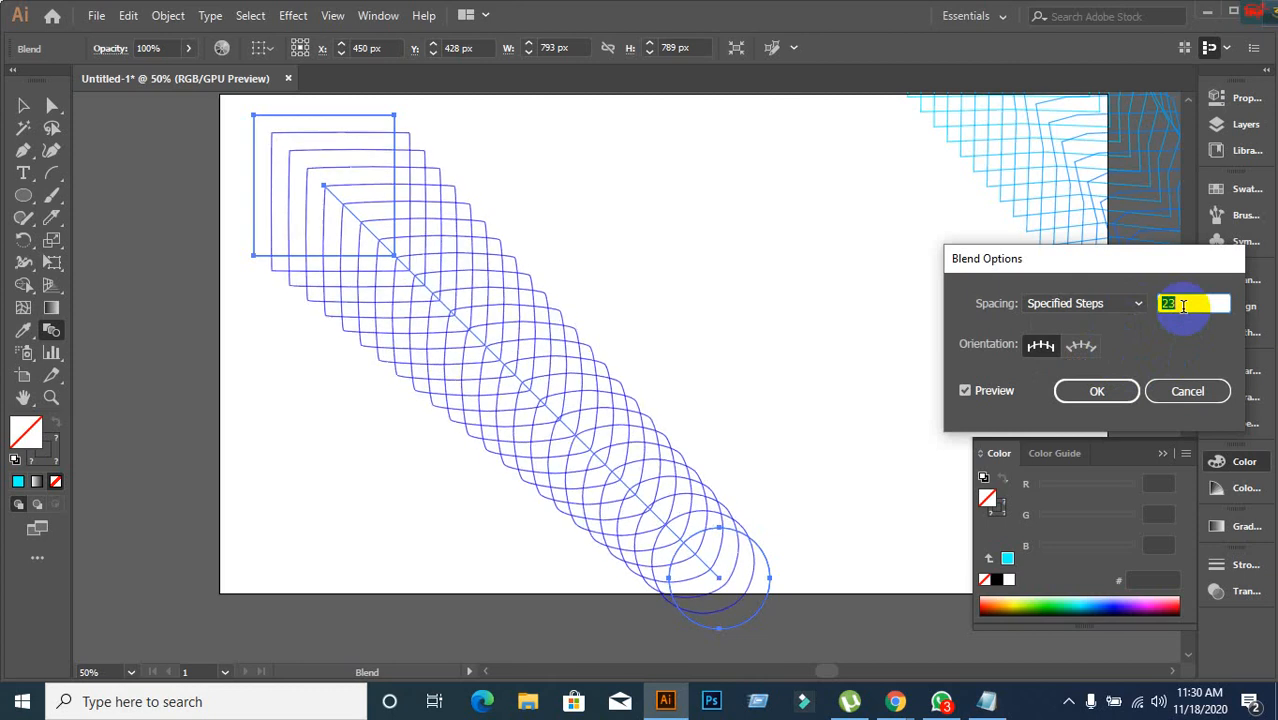
{"action": "key", "text": "Up"}
{"action": "key", "text": "Up"}
{"action": "key", "text": "Up"}
{"action": "key", "text": "Up"}
{"action": "key", "text": "Up"}
{"action": "key", "text": "Up"}
{"action": "key", "text": "Up"}
{"action": "key", "text": "Up"}
{"action": "key", "text": "Up"}
{"action": "key", "text": "Up"}
{"action": "key", "text": "Up"}
{"action": "key", "text": "Up"}
{"action": "key", "text": "Up"}
{"action": "key", "text": "Up"}
{"action": "key", "text": "Up"}
{"action": "key", "text": "Up"}
{"action": "key", "text": "Up"}
{"action": "key", "text": "Up"}
{"action": "key", "text": "Up"}
{"action": "key", "text": "Up"}
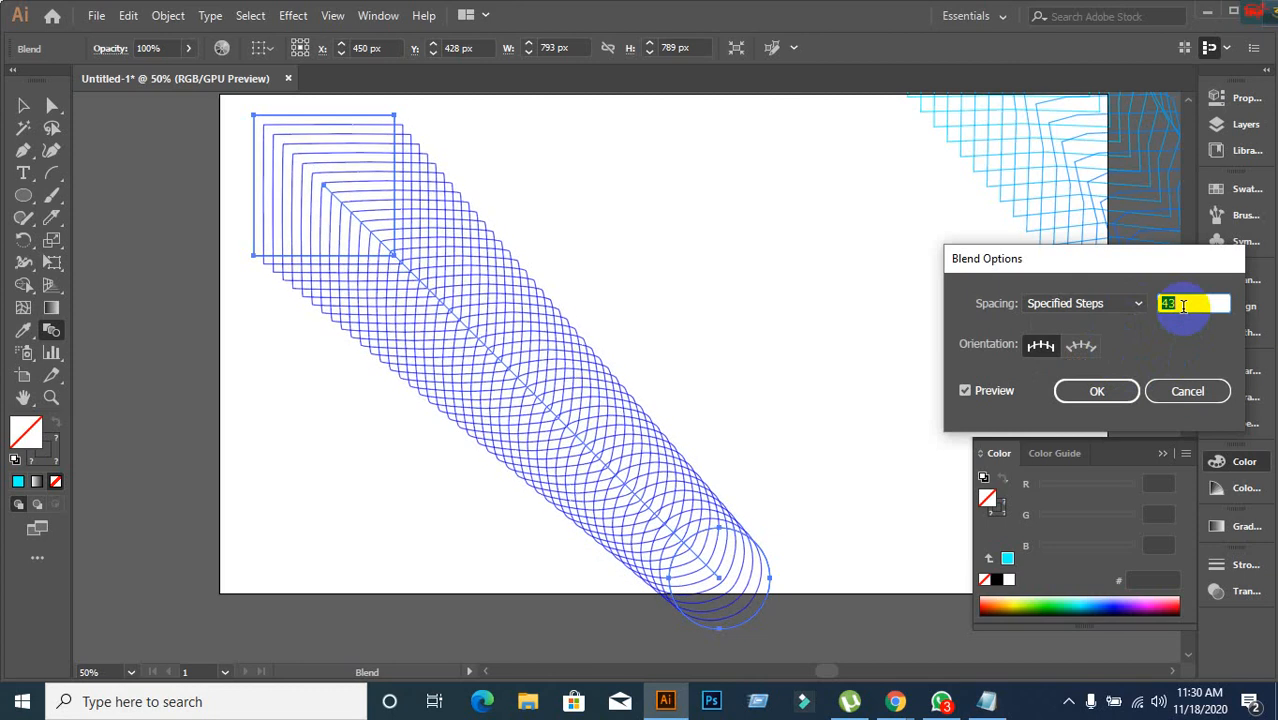
{"action": "key", "text": "Up"}
{"action": "key", "text": "Up"}
{"action": "key", "text": "Up"}
{"action": "key", "text": "Up"}
{"action": "key", "text": "Up"}
{"action": "key", "text": "Up"}
{"action": "key", "text": "Up"}
{"action": "key", "text": "Up"}
{"action": "key", "text": "Up"}
{"action": "key", "text": "Up"}
{"action": "key", "text": "Up"}
{"action": "key", "text": "Up"}
{"action": "key", "text": "Up"}
{"action": "key", "text": "Up"}
{"action": "key", "text": "Up"}
{"action": "key", "text": "Up"}
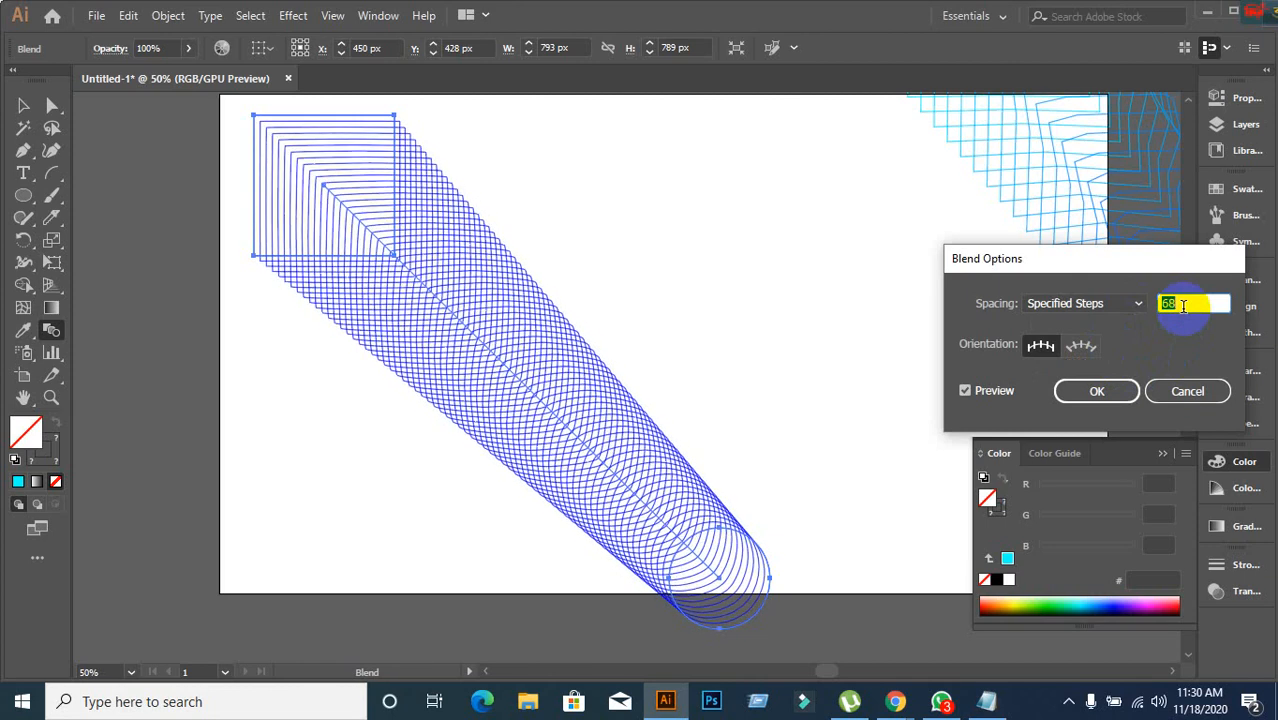
{"action": "key", "text": "Up"}
{"action": "key", "text": "Up"}
{"action": "key", "text": "Up"}
{"action": "key", "text": "Up"}
{"action": "key", "text": "Up"}
{"action": "key", "text": "Up"}
{"action": "key", "text": "Up"}
{"action": "key", "text": "Up"}
{"action": "key", "text": "Up"}
{"action": "key", "text": "Up"}
{"action": "key", "text": "Up"}
{"action": "key", "text": "Up"}
{"action": "key", "text": "Up"}
{"action": "key", "text": "Up"}
{"action": "key", "text": "Up"}
{"action": "key", "text": "Up"}
{"action": "key", "text": "Up"}
{"action": "key", "text": "Up"}
{"action": "key", "text": "Up"}
{"action": "key", "text": "Up"}
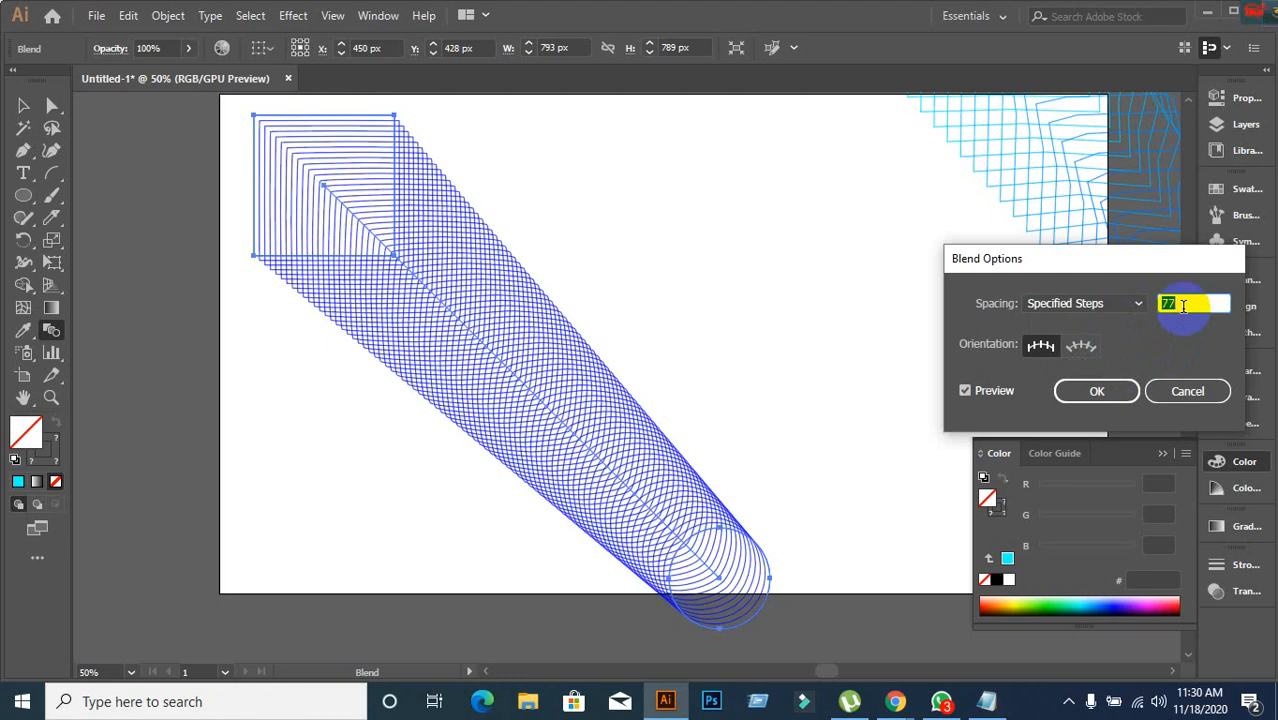
{"action": "key", "text": "Up"}
{"action": "key", "text": "Up"}
{"action": "key", "text": "Up"}
{"action": "key", "text": "Up"}
{"action": "key", "text": "Up"}
{"action": "key", "text": "Up"}
{"action": "key", "text": "Up"}
{"action": "key", "text": "Up"}
{"action": "key", "text": "Up"}
{"action": "key", "text": "Up"}
{"action": "key", "text": "Up"}
{"action": "key", "text": "Up"}
{"action": "key", "text": "Up"}
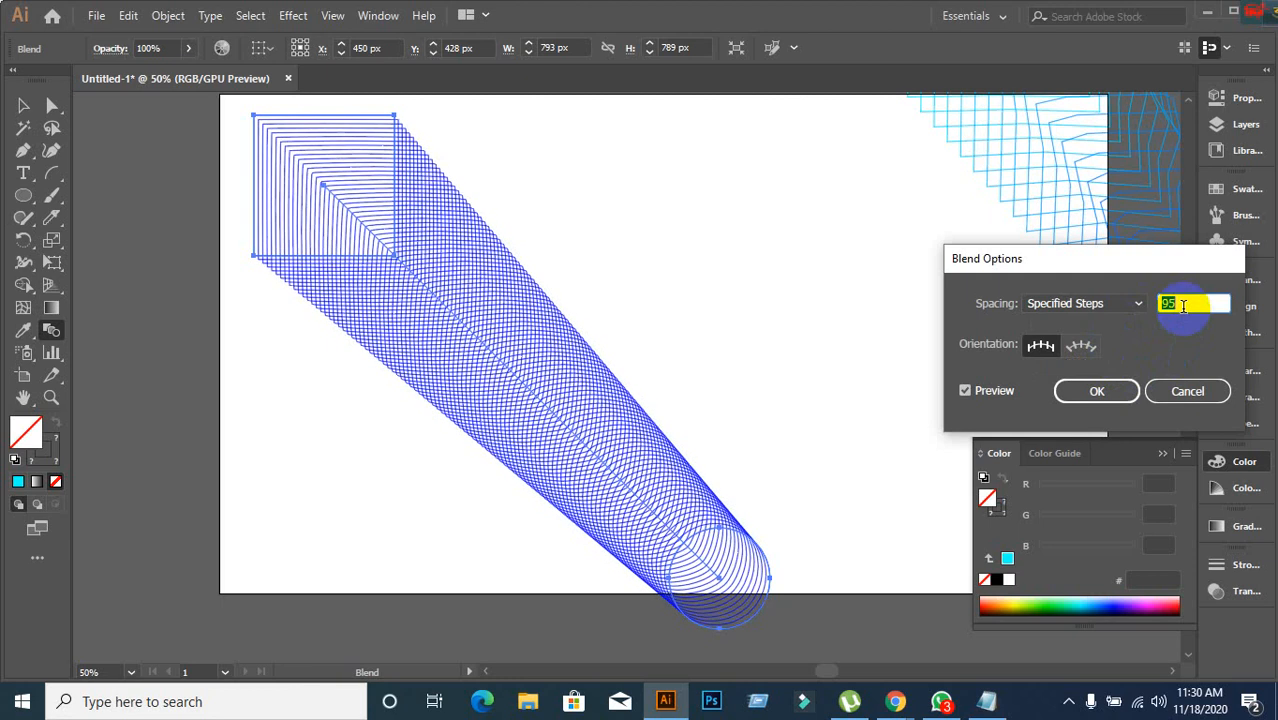
{"action": "key", "text": "Up"}
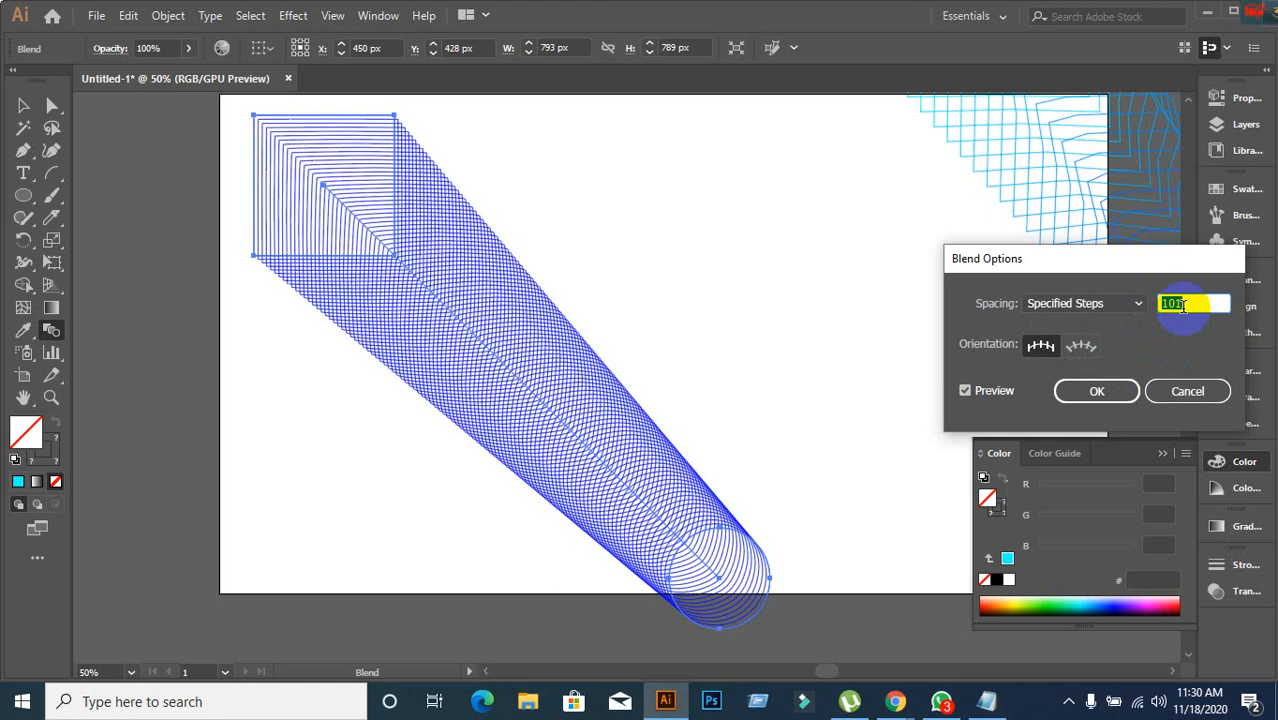
{"action": "key", "text": "Down"}
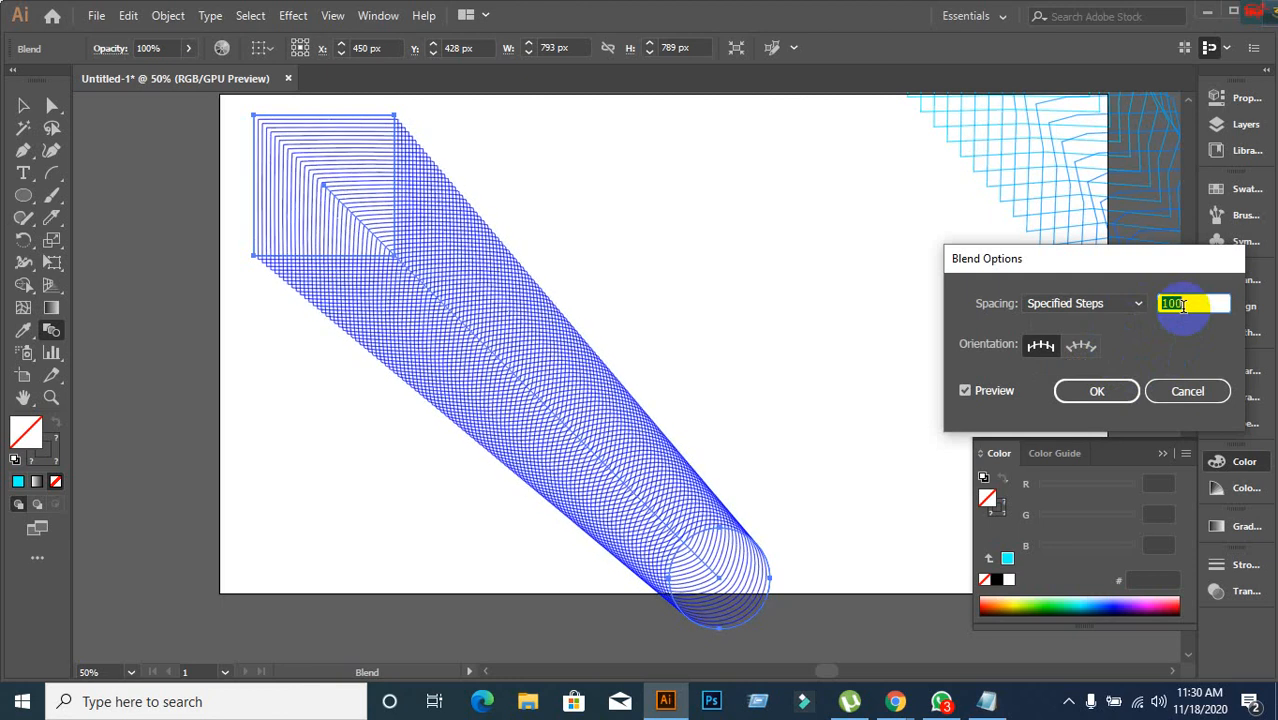
{"action": "left_click", "coordinate": [1096, 391]}
Deselect the square-to-circle blend to inspect it without its selection outline, and select it again.
{"action": "left_click", "coordinate": [26, 107]}
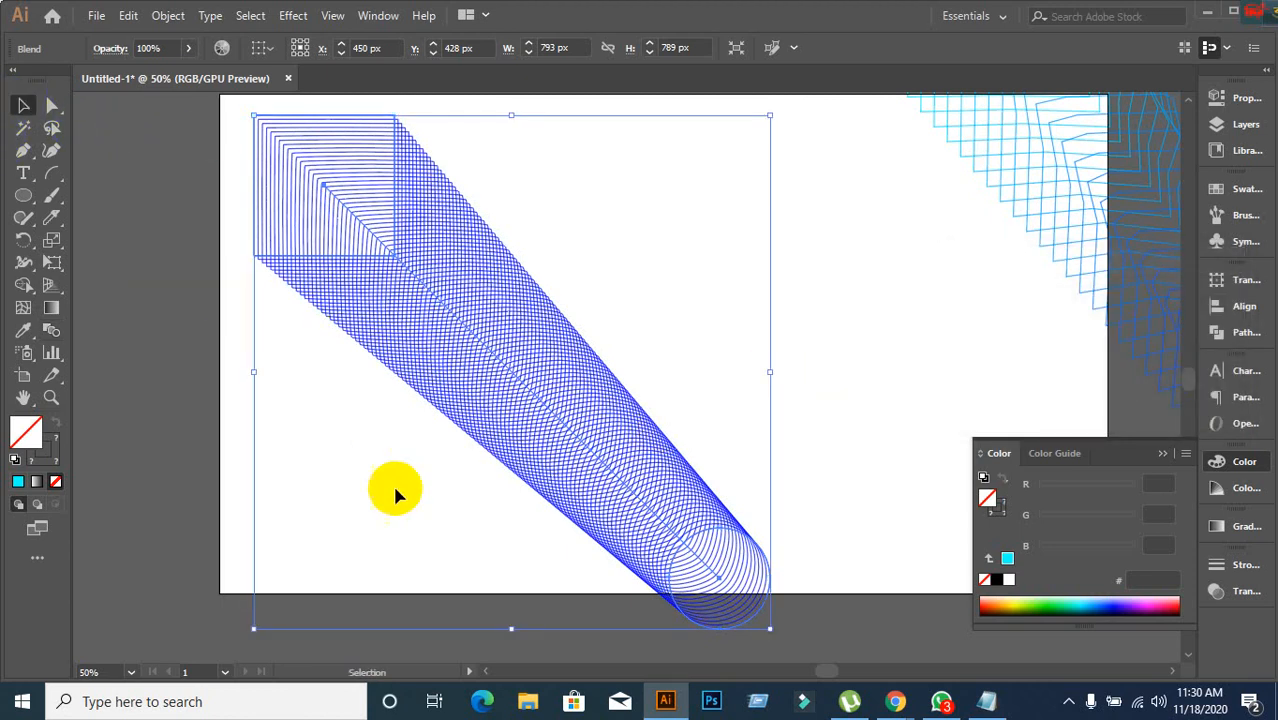
{"action": "left_click", "coordinate": [396, 517]}
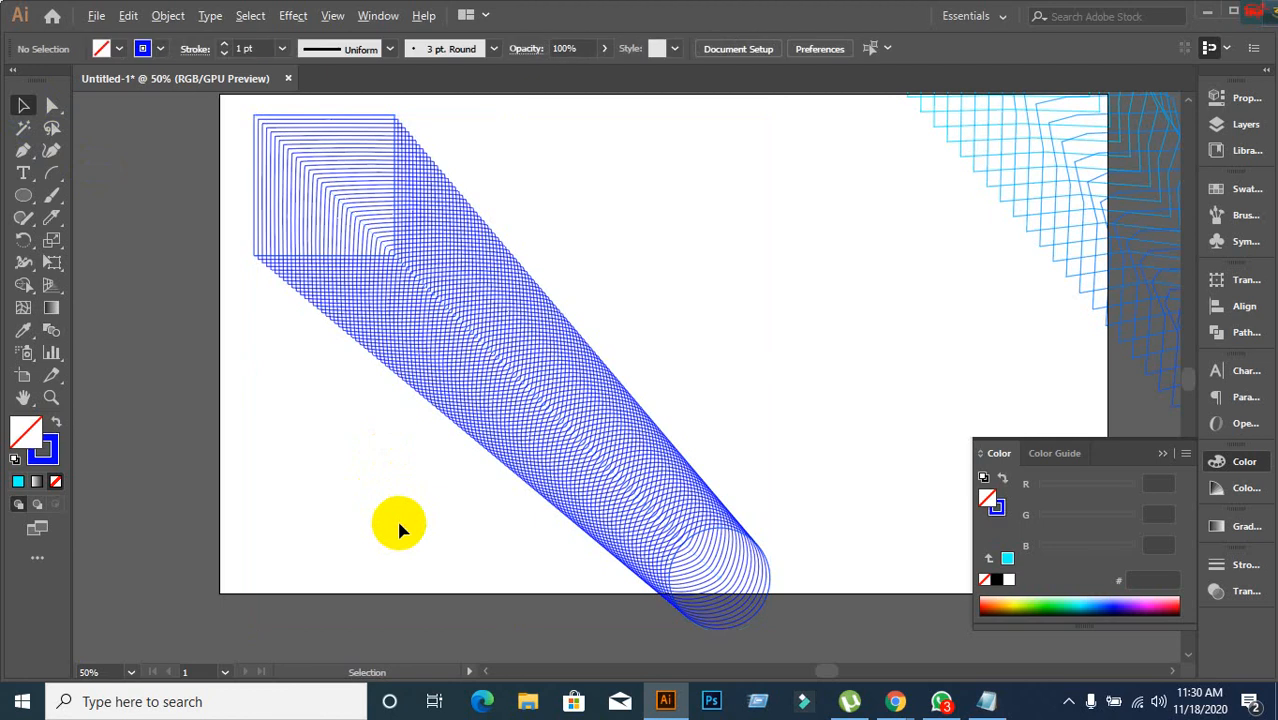
{"action": "scroll", "coordinate": [396, 517], "scroll_direction": "down", "scroll_amount": 1}
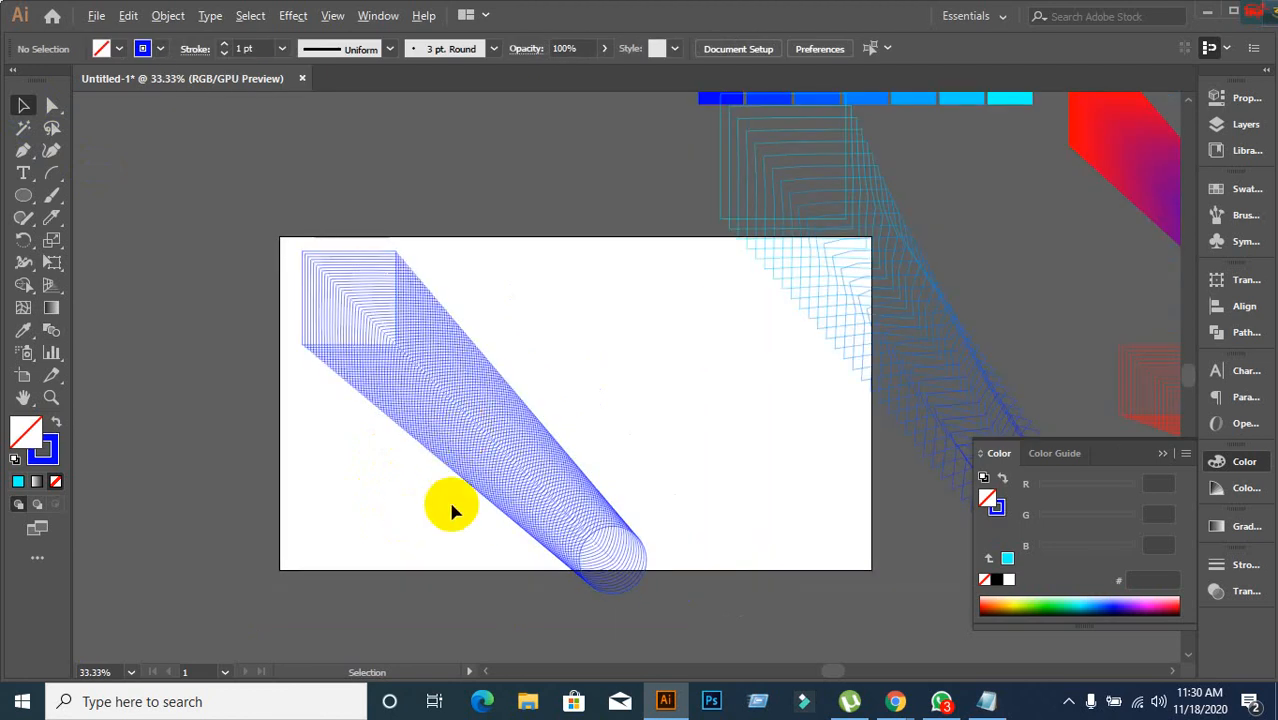
{"action": "scroll", "coordinate": [452, 501], "scroll_direction": "up", "scroll_amount": 1}
{"action": "left_click", "coordinate": [519, 447]}
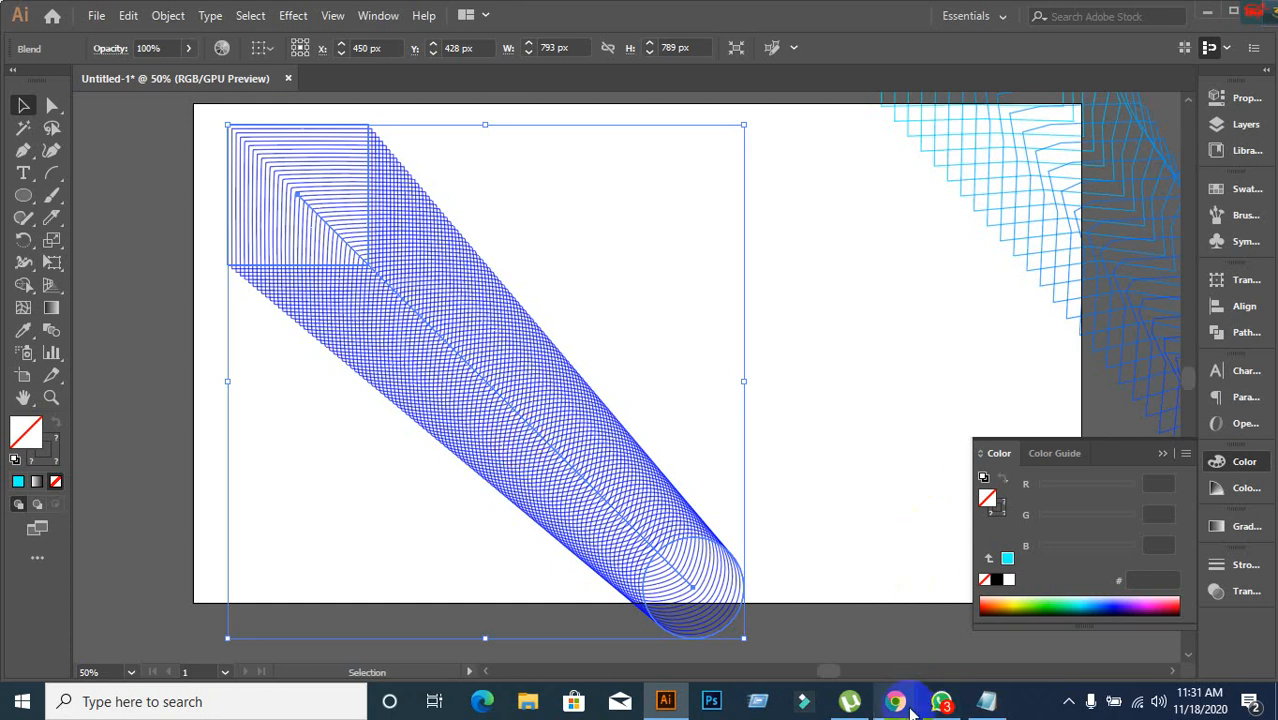
Switch to the Google Meet call in Chrome, read the meeting chat and close it.
{"action": "mouse_move", "coordinate": [902, 705]}
{"action": "left_click", "coordinate": [813, 633]}
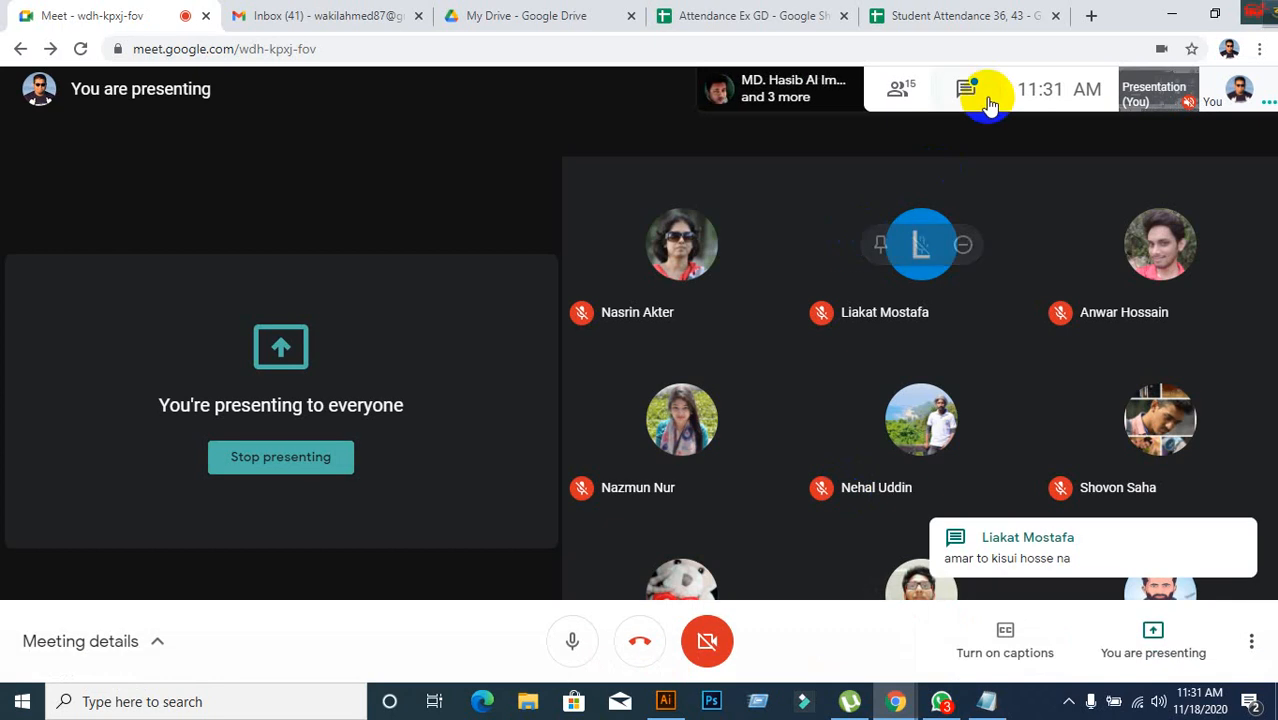
{"action": "left_click", "coordinate": [968, 88]}
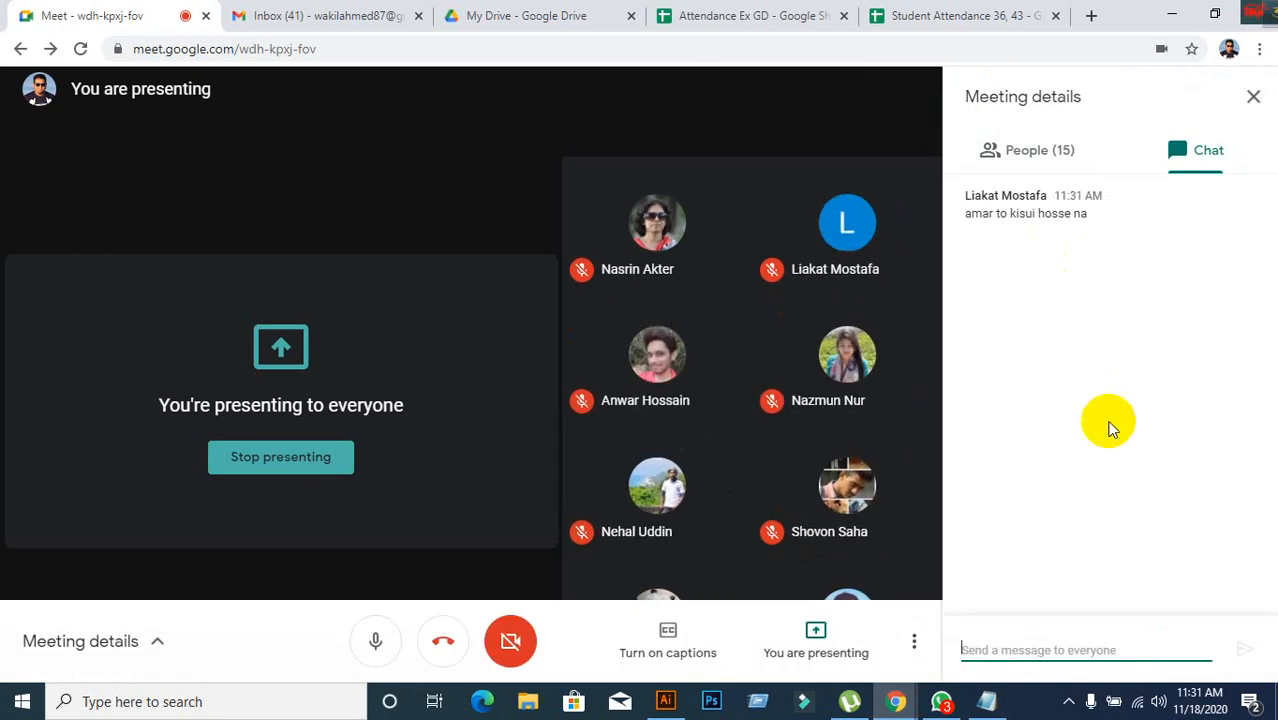
{"action": "left_click", "coordinate": [1253, 96]}
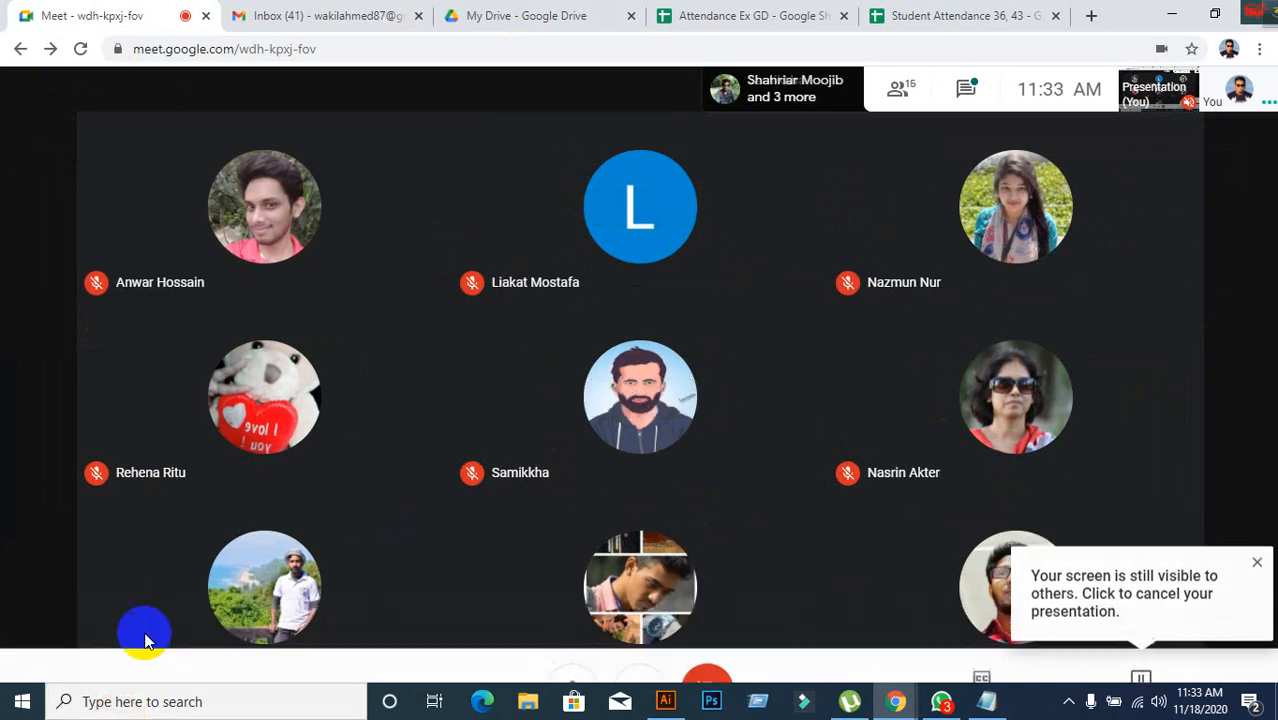
Stop sharing the screen in the Google Meet call.
{"action": "mouse_move", "coordinate": [652, 708]}
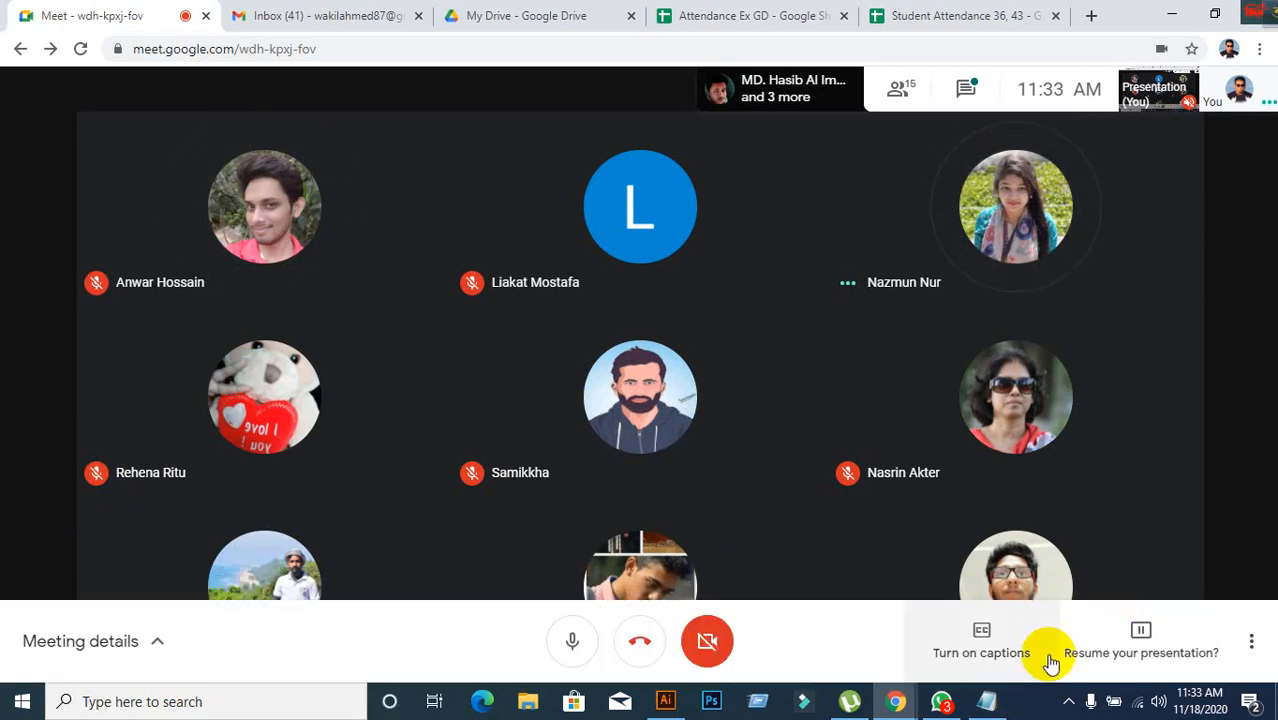
{"action": "left_click", "coordinate": [1070, 655]}
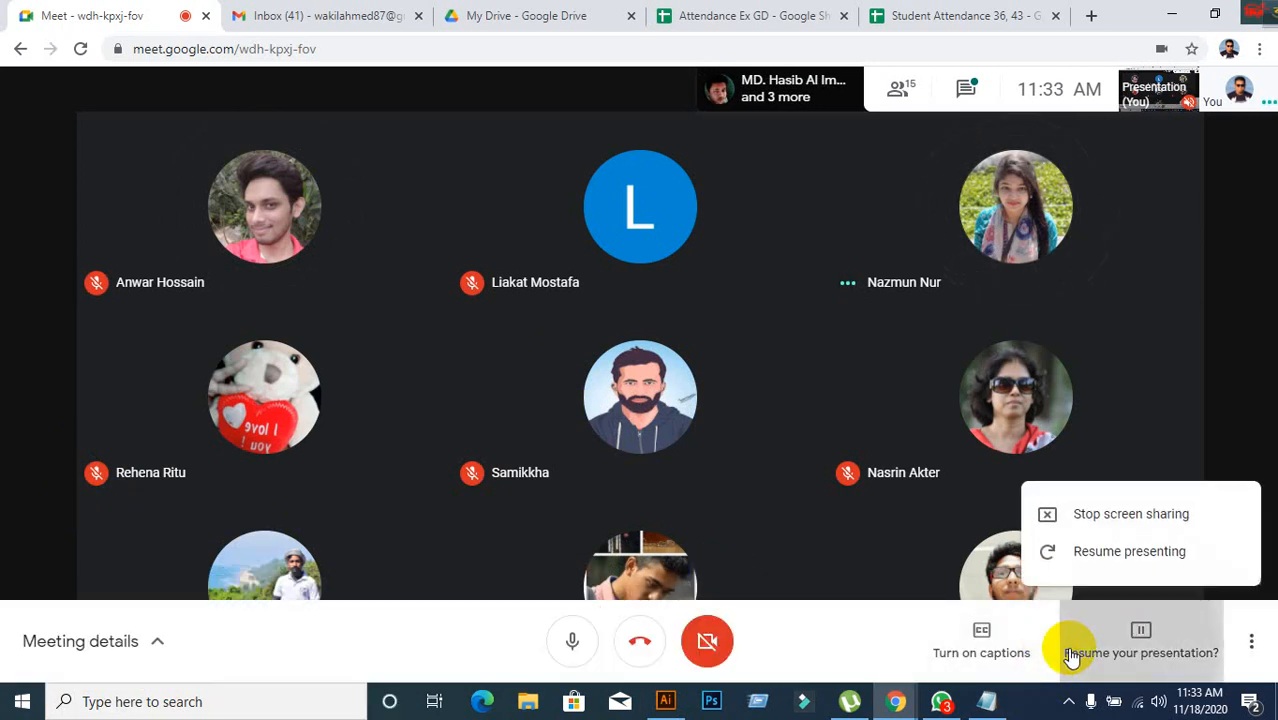
{"action": "left_click", "coordinate": [1107, 513]}
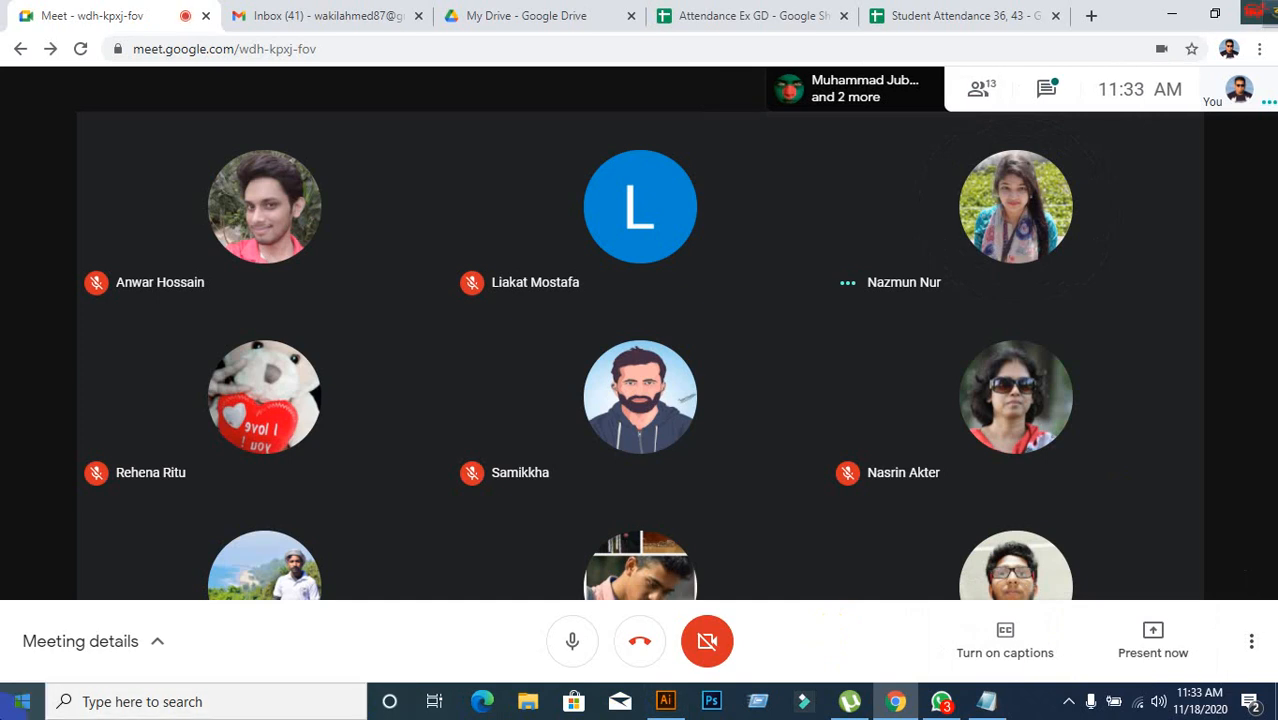
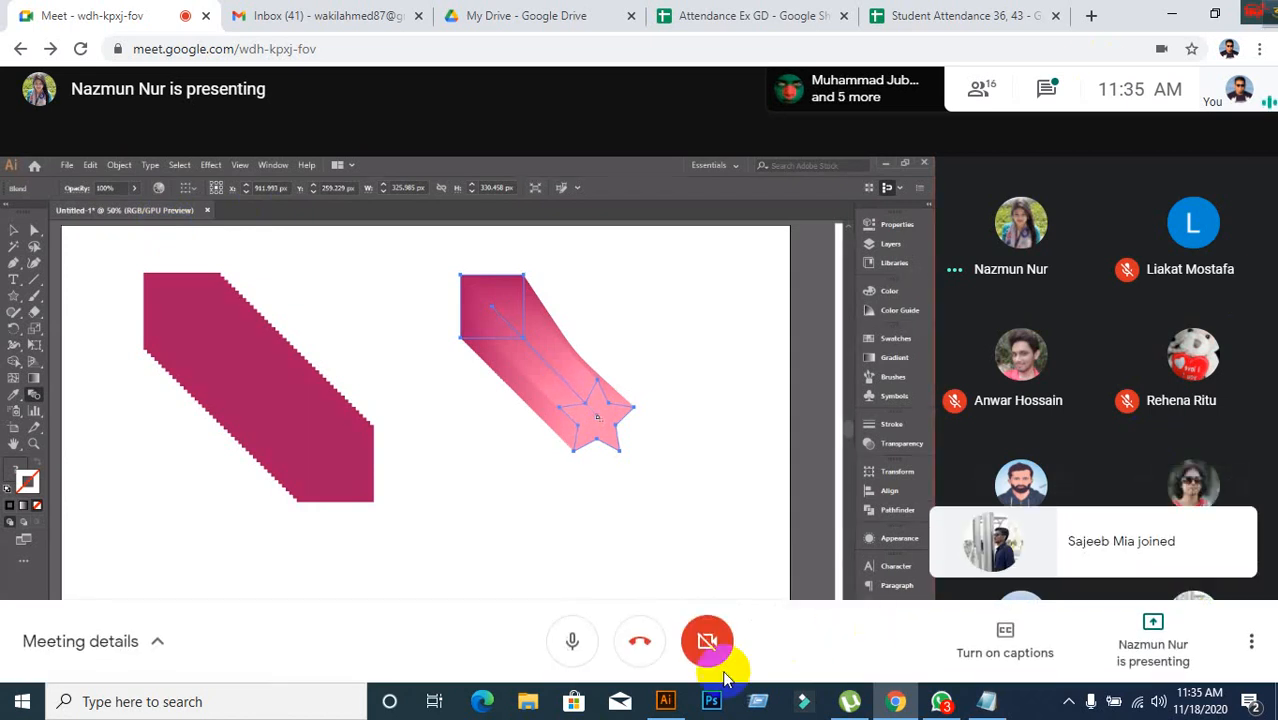
Switch to Illustrator and move the square-to-circle blend about 701 px right and 115 px up.
{"action": "left_click", "coordinate": [665, 701]}
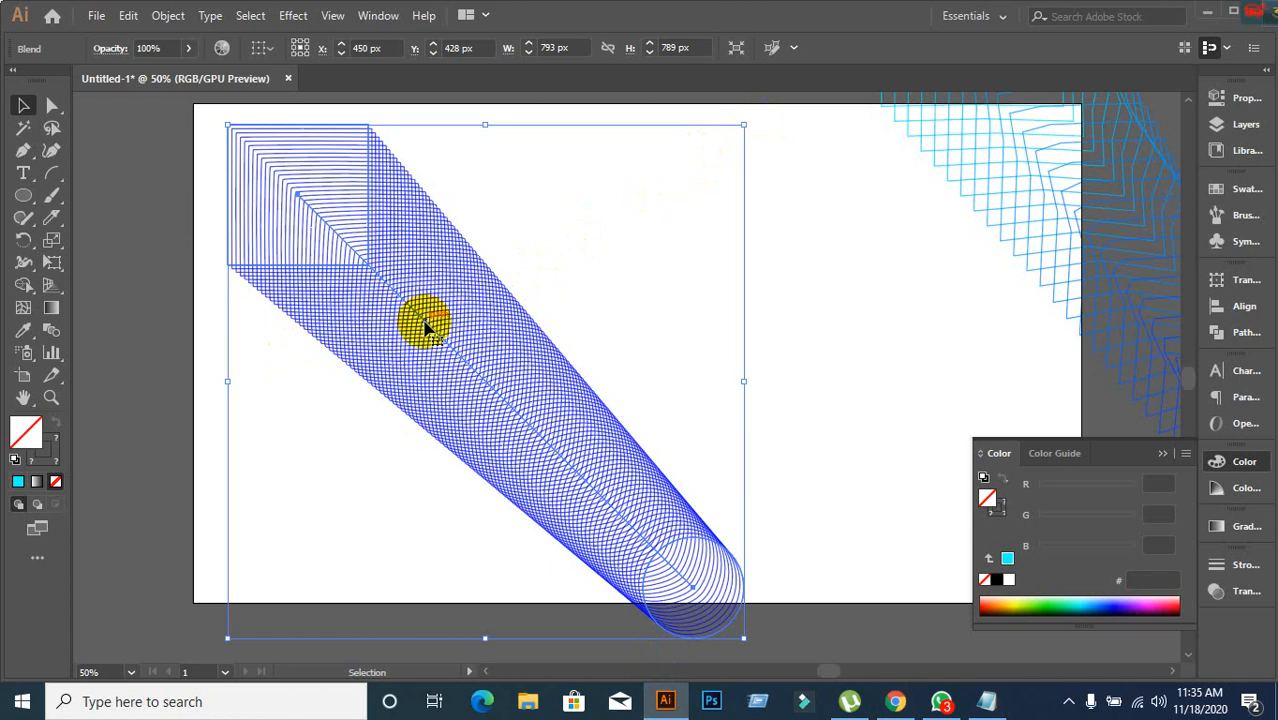
{"action": "left_click_drag", "start_coordinate": [428, 322], "coordinate": [863, 258]}
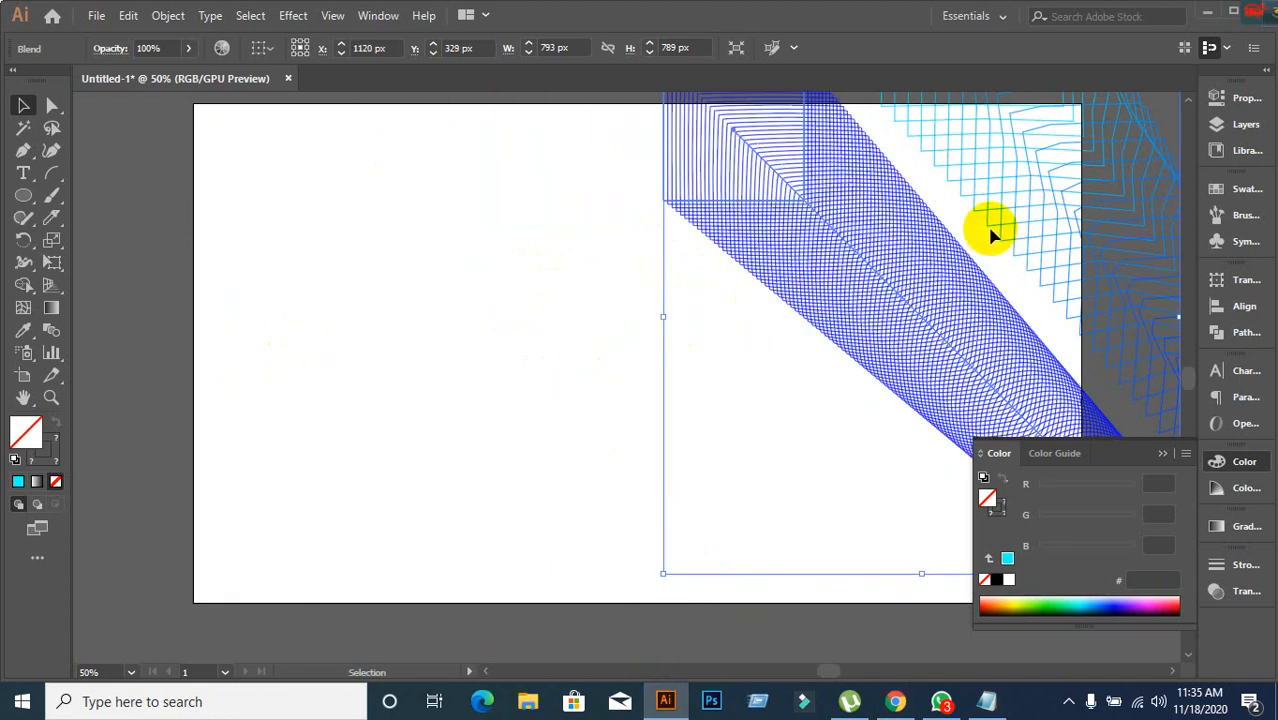
{"action": "left_click_drag", "start_coordinate": [905, 308], "coordinate": [920, 298]}
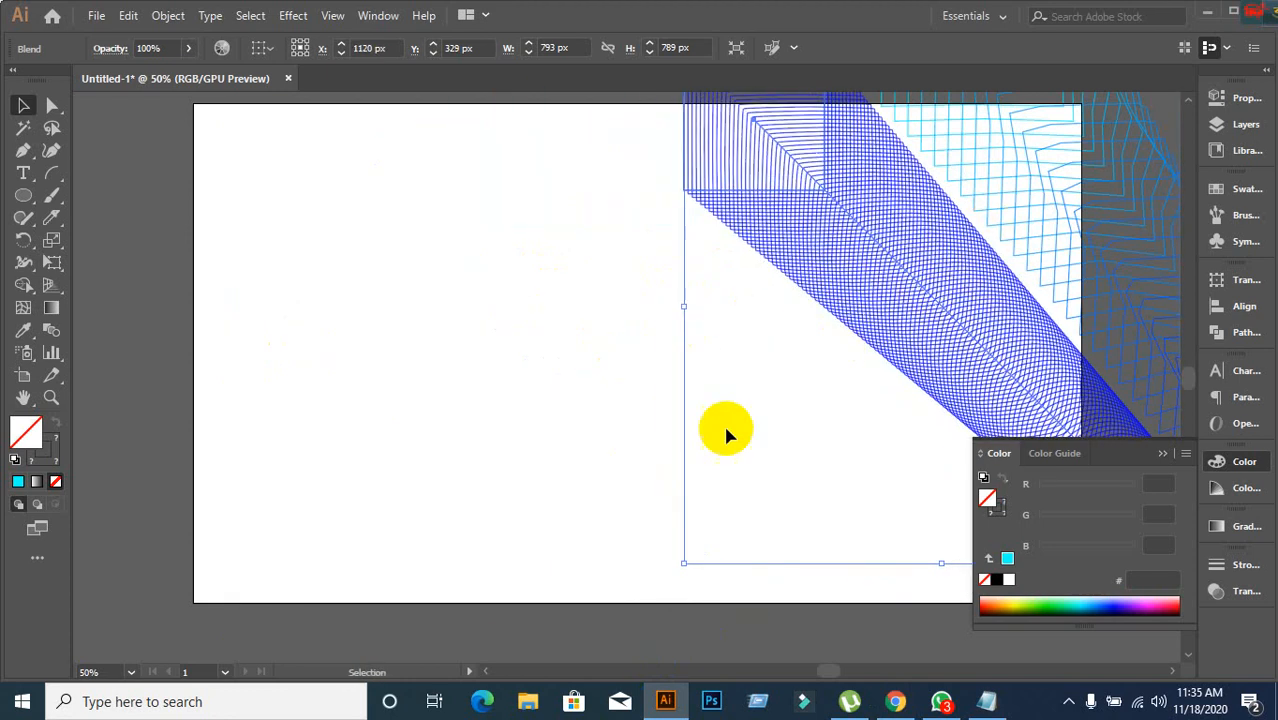
Switch to the Google Meet call in Chrome, present the entire screen and hide the screen-sharing notice.
{"action": "left_click", "coordinate": [880, 705]}
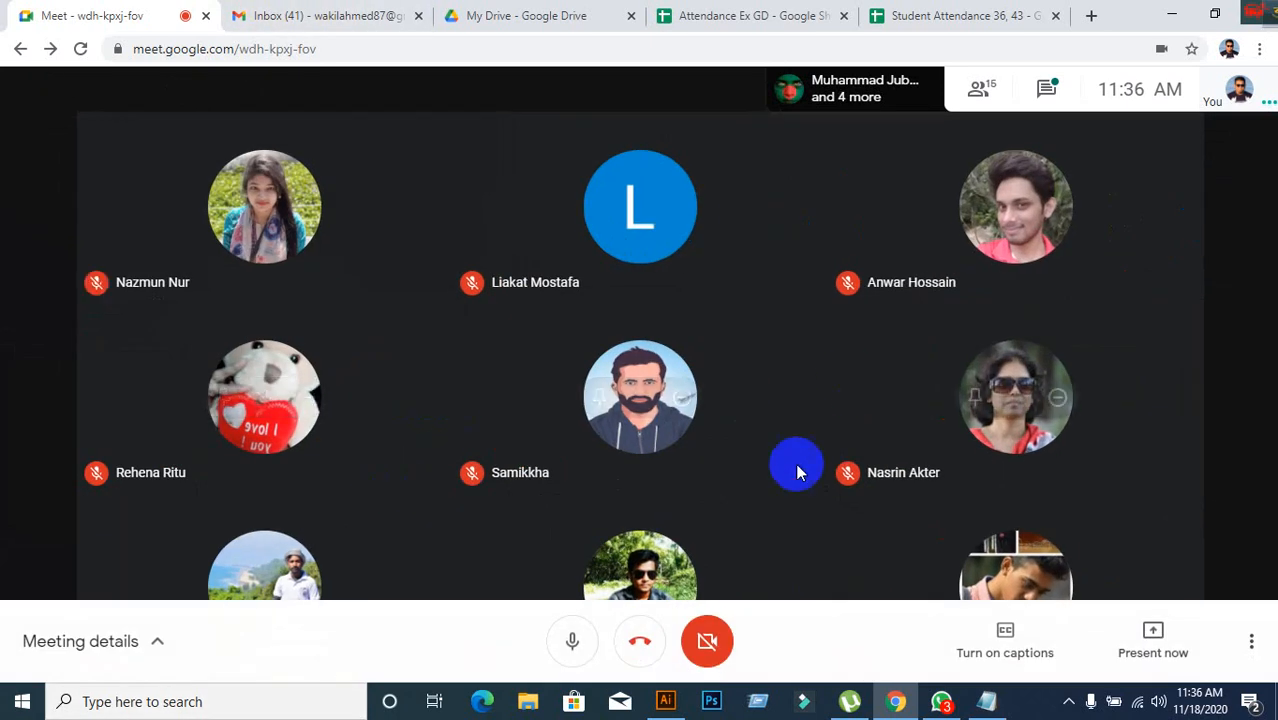
{"action": "left_click", "coordinate": [1195, 662]}
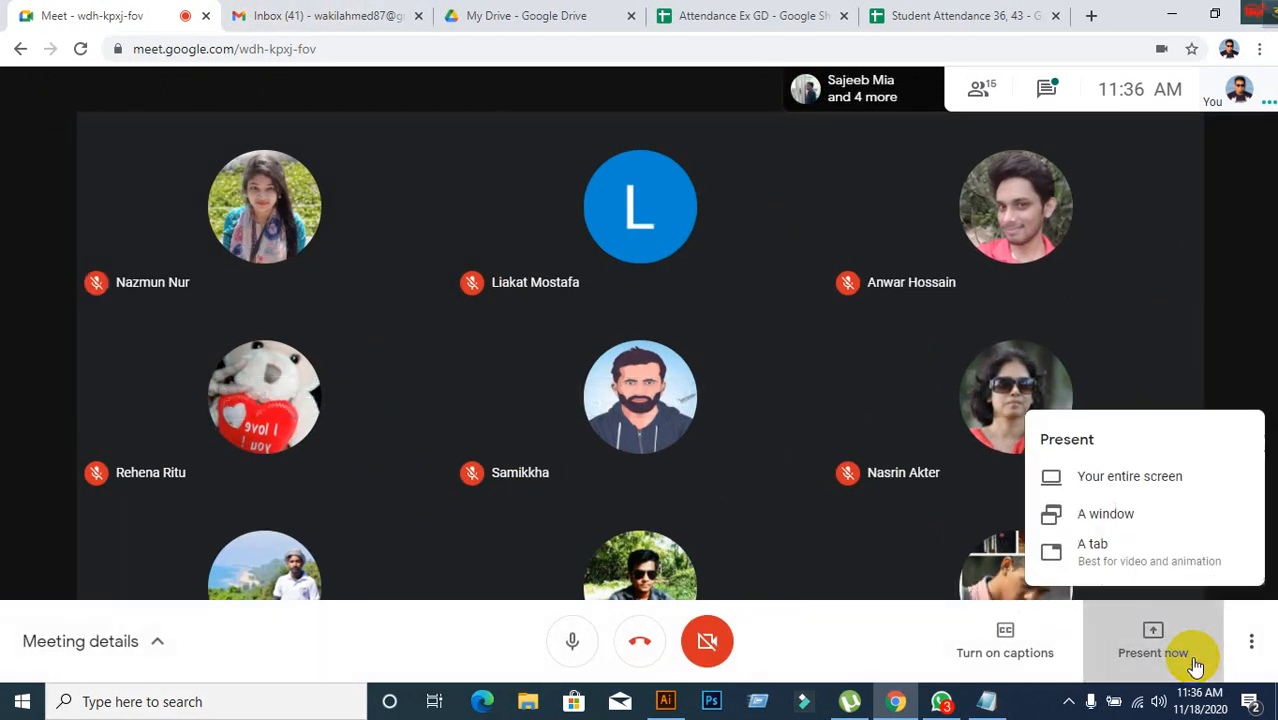
{"action": "left_click", "coordinate": [1128, 477]}
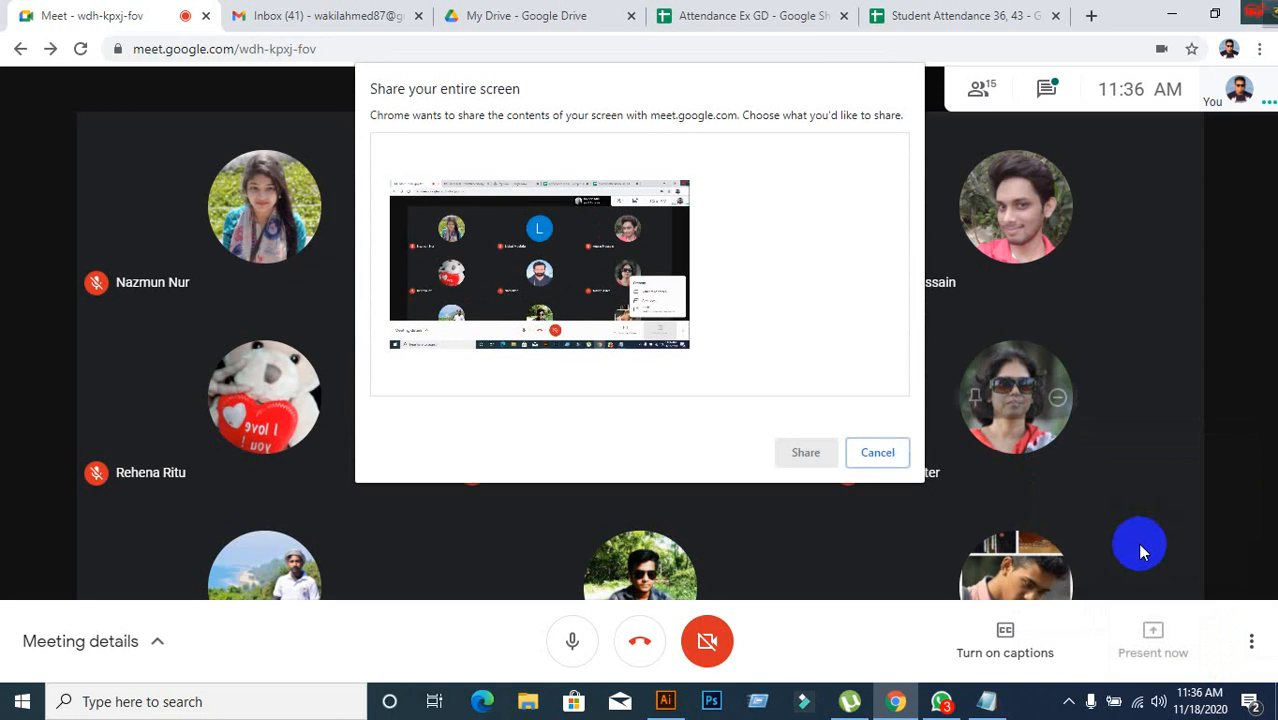
{"action": "left_click", "coordinate": [542, 185]}
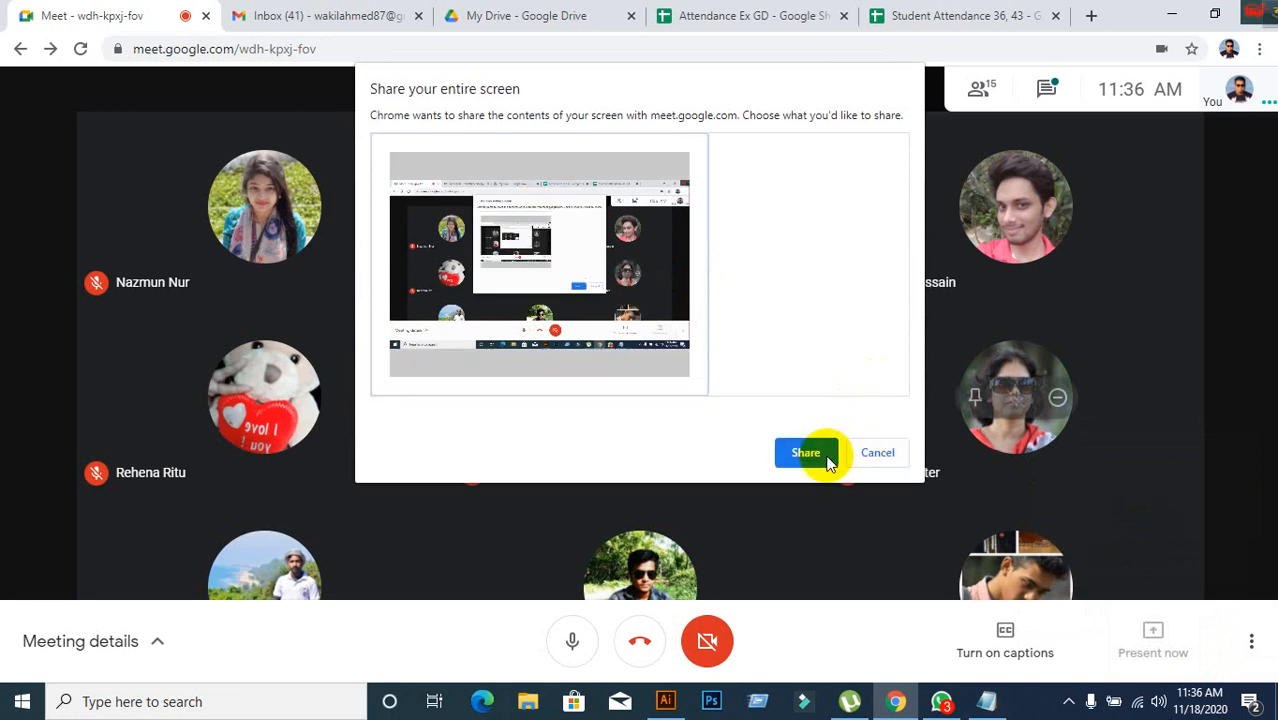
{"action": "left_click", "coordinate": [810, 455]}
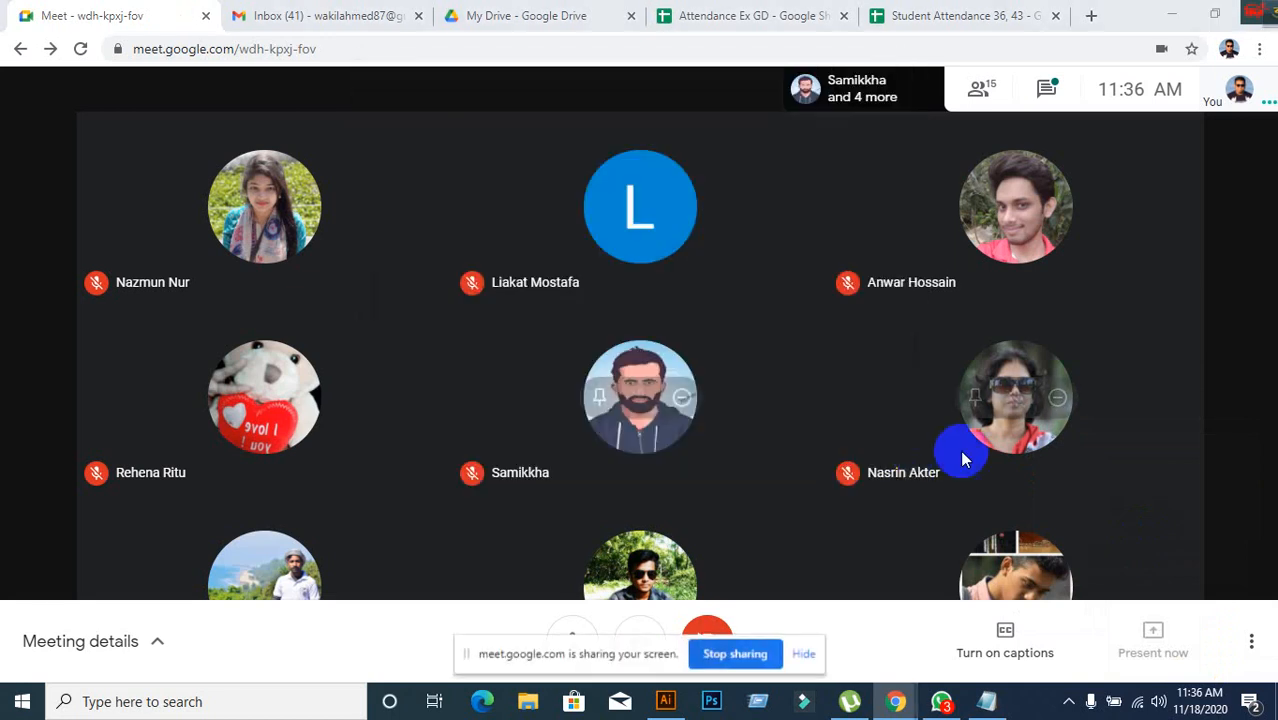
{"action": "left_click", "coordinate": [812, 658]}
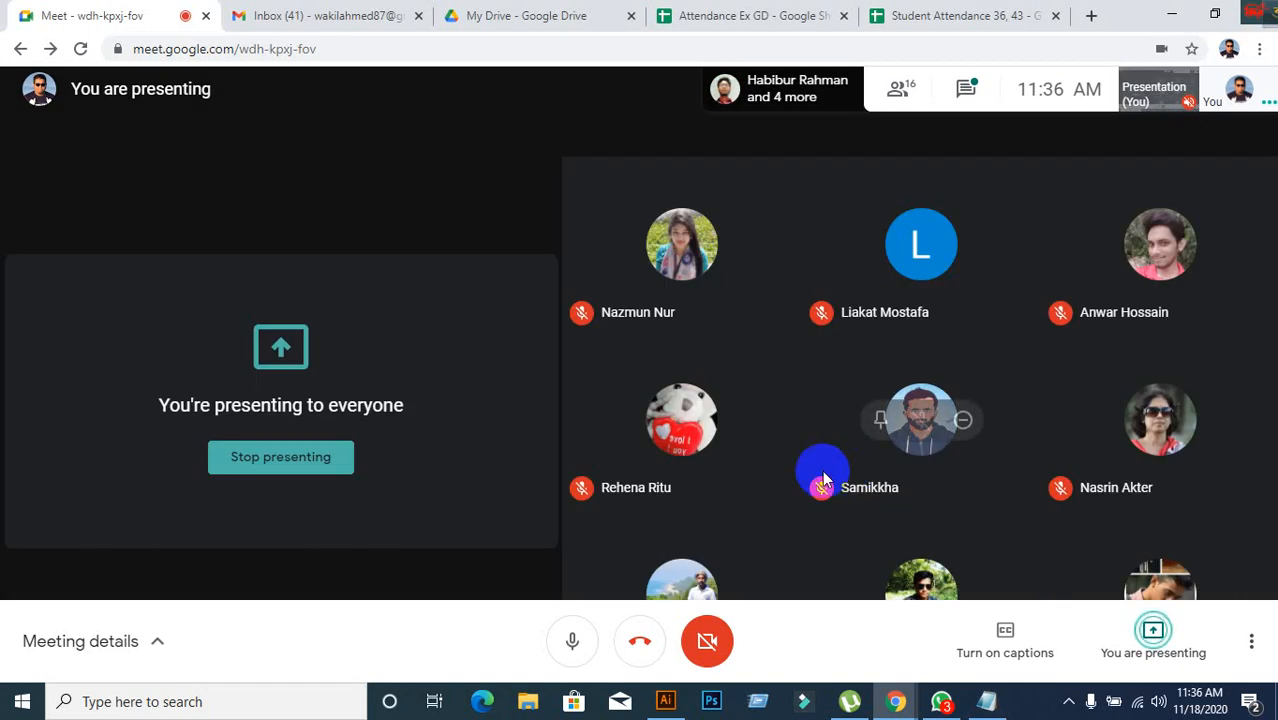
Switch back to Illustrator and deselect the square-to-circle blend.
{"action": "left_click", "coordinate": [665, 701]}
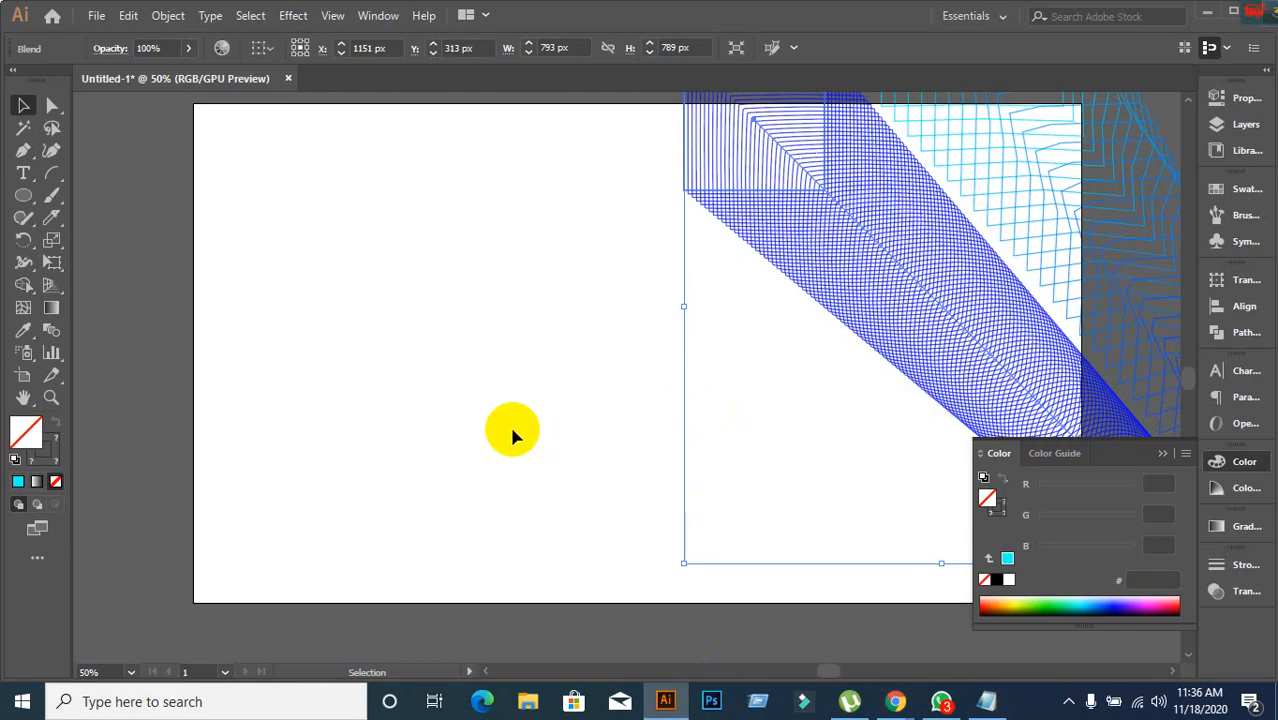
{"action": "scroll", "coordinate": [512, 432], "scroll_direction": "down", "scroll_amount": 2}
{"action": "scroll", "coordinate": [886, 503], "scroll_direction": "up", "scroll_amount": 1}
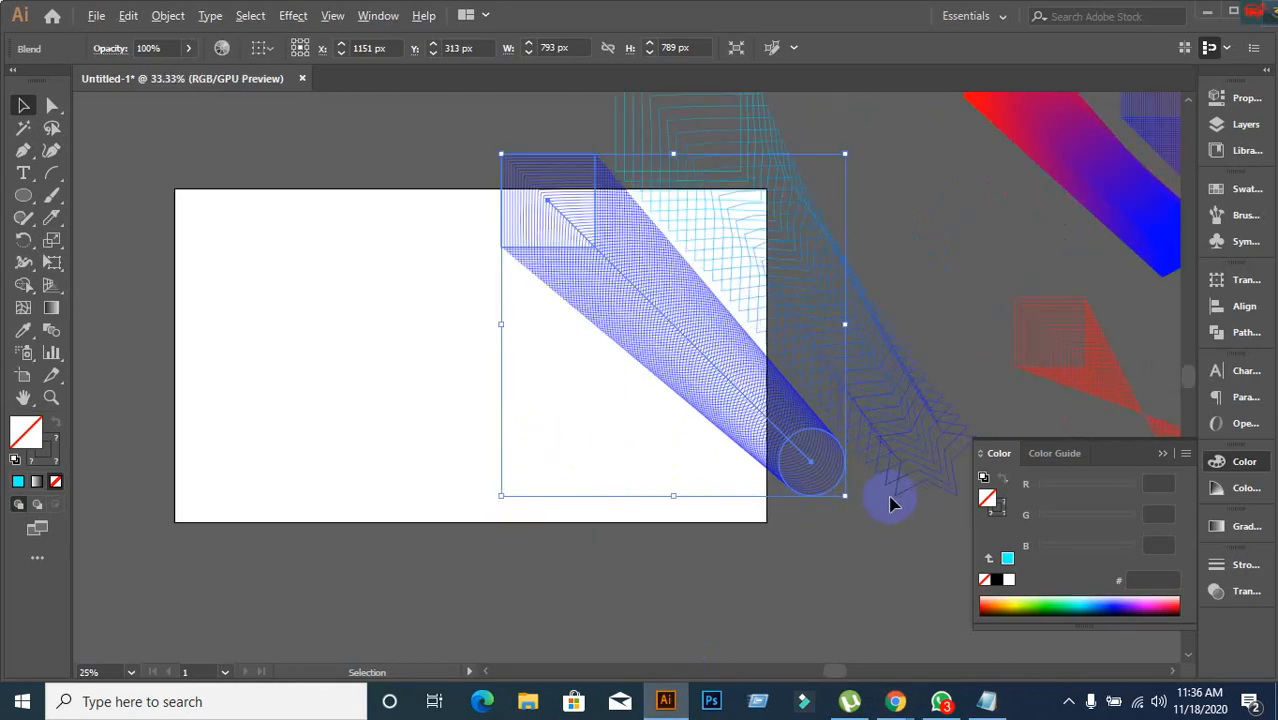
{"action": "scroll", "coordinate": [892, 505], "scroll_direction": "up", "scroll_amount": 2}
{"action": "left_click", "coordinate": [395, 236]}
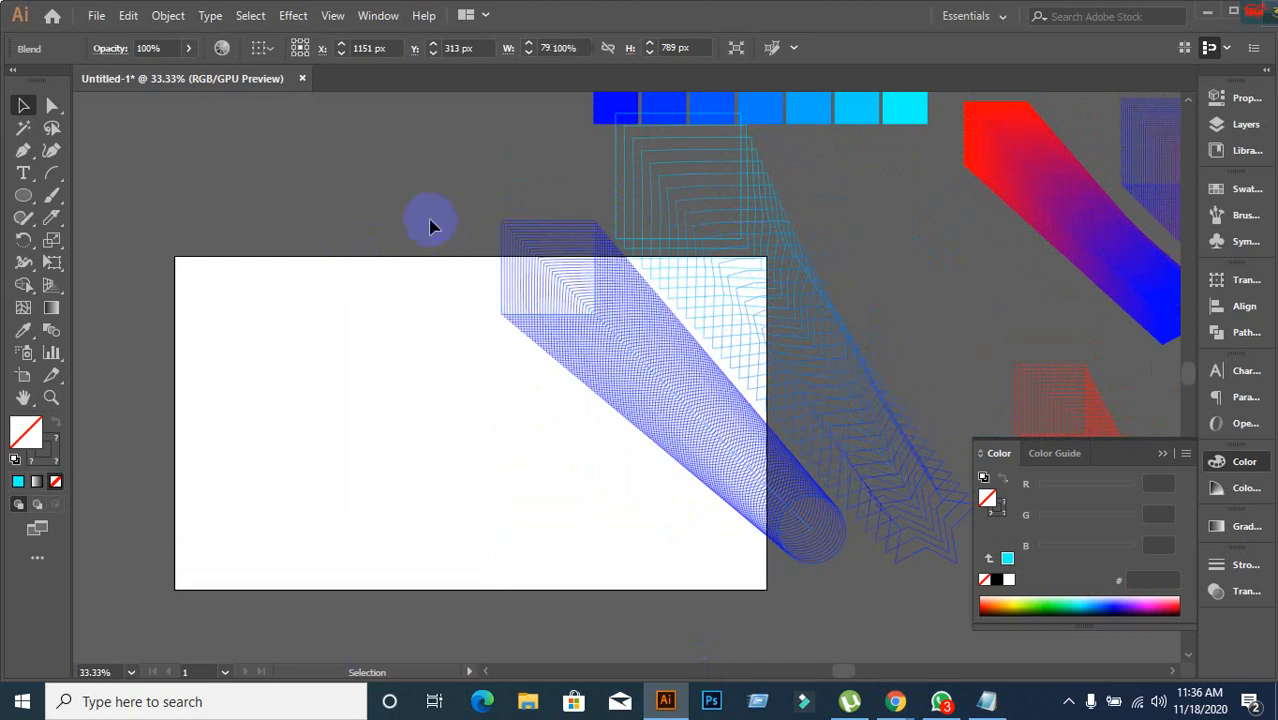
Delete the square-to-circle and square-to-star outline blends overlapping the artboard.
{"action": "left_click", "coordinate": [756, 528]}
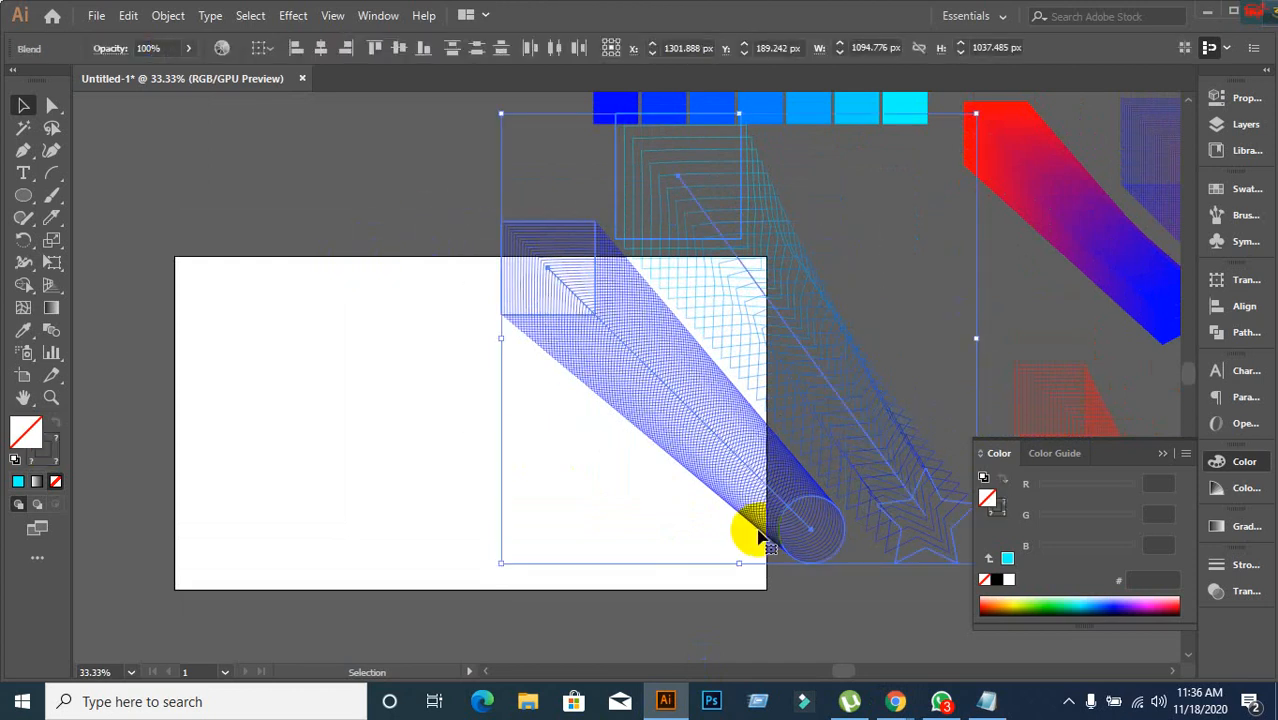
{"action": "key", "text": "Delete"}
{"action": "scroll", "coordinate": [510, 484], "scroll_direction": "up", "scroll_amount": 1}
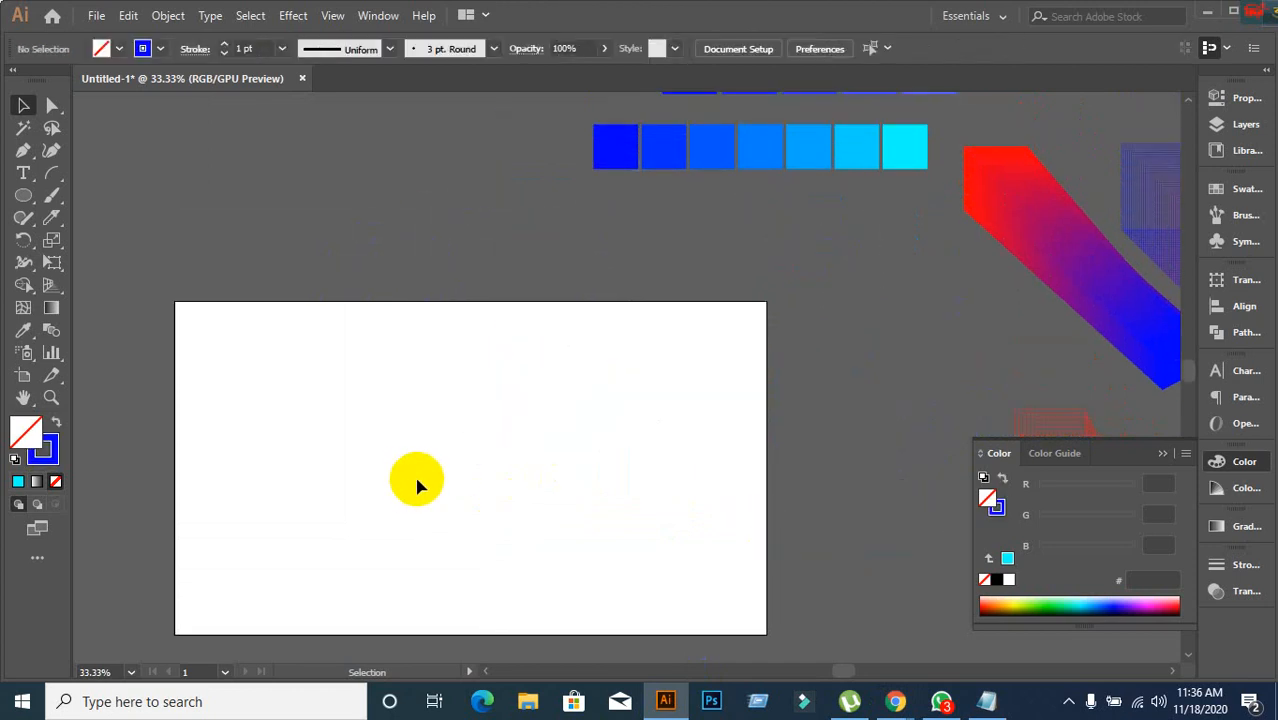
{"action": "scroll", "coordinate": [418, 486], "scroll_direction": "up", "scroll_amount": 2}
Move the seven-square blue-to-cyan blend about 842 px left and 6 px up, then deselect it.
{"action": "left_click", "coordinate": [868, 220]}
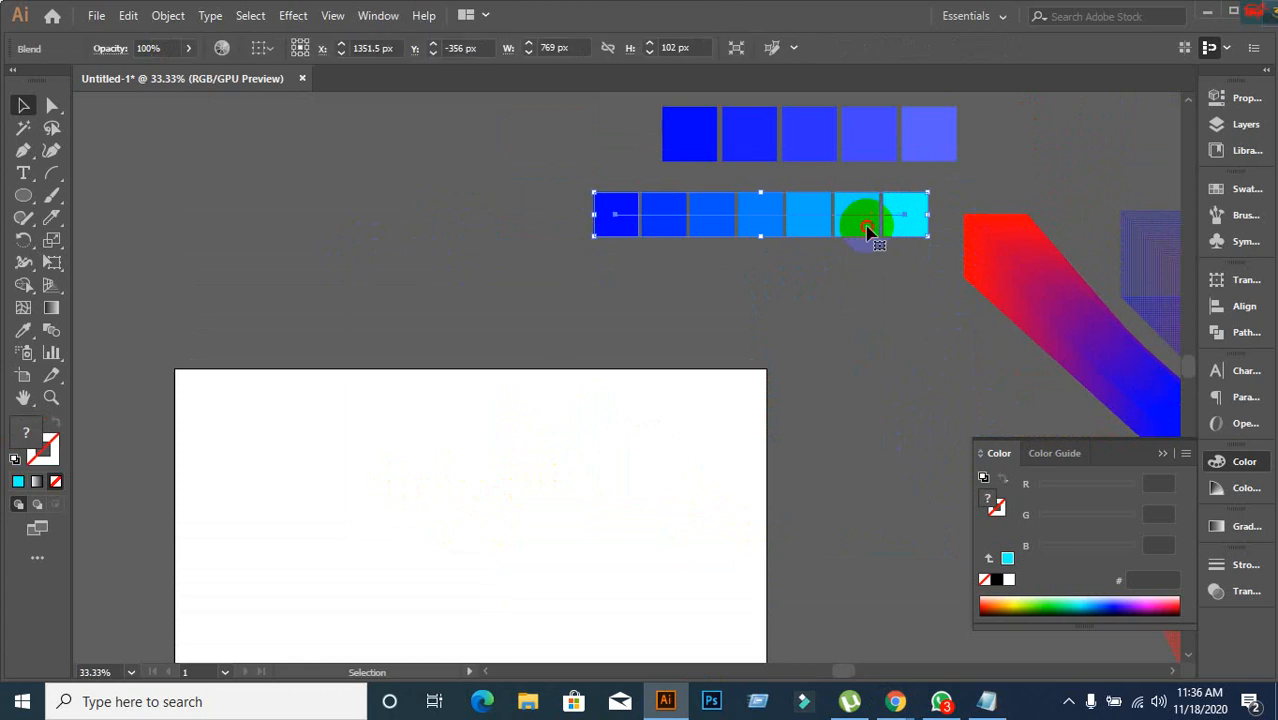
{"action": "left_click_drag", "start_coordinate": [868, 230], "coordinate": [503, 226]}
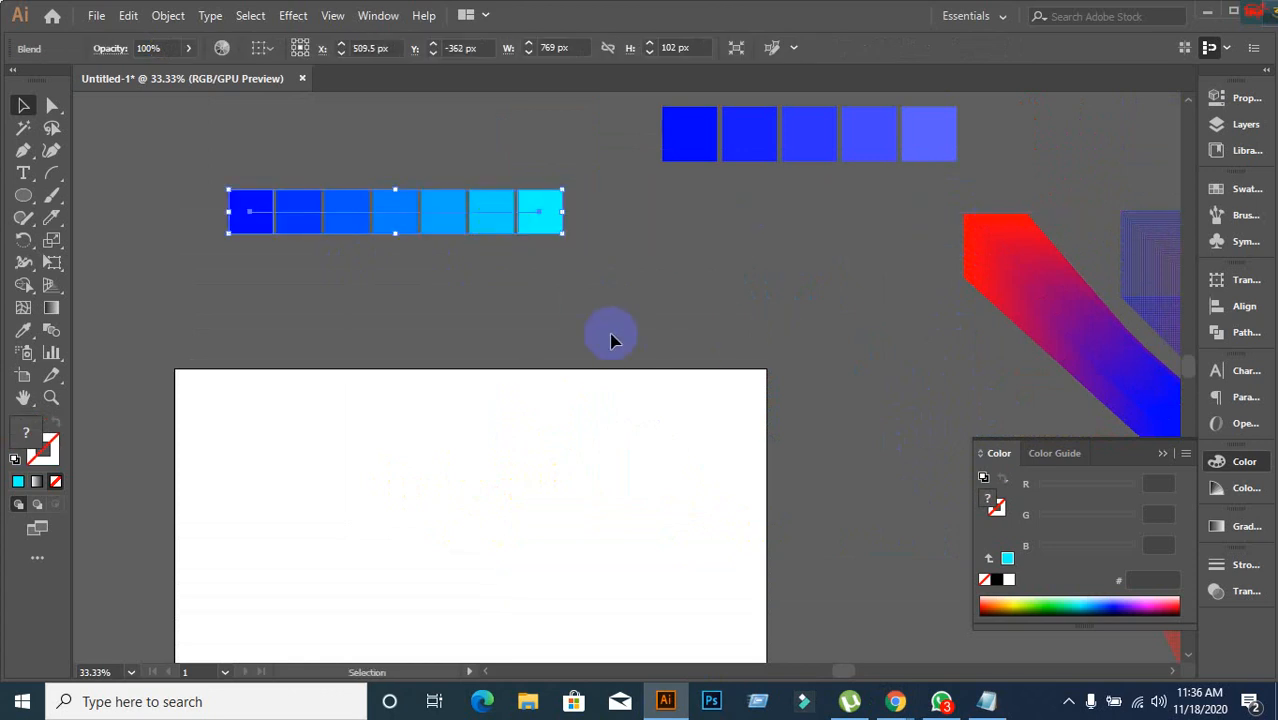
{"action": "left_click", "coordinate": [448, 316]}
{"action": "scroll", "coordinate": [414, 386], "scroll_direction": "down", "scroll_amount": 3}
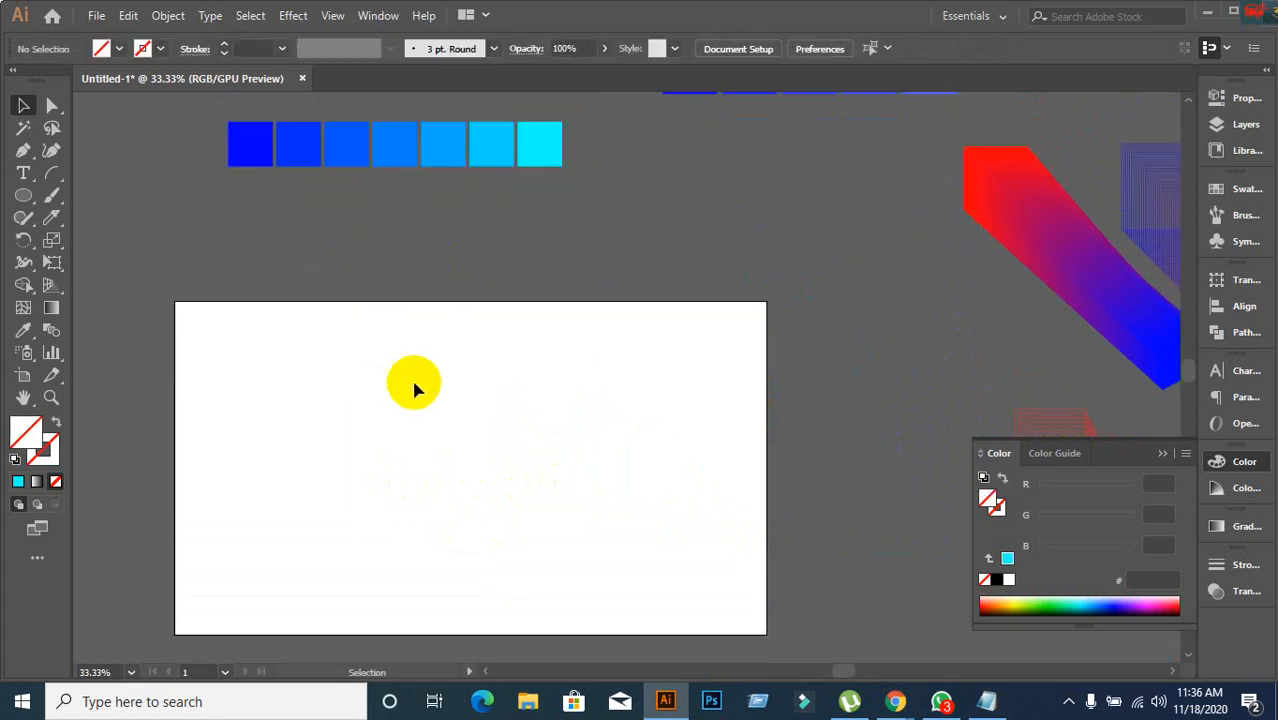
{"action": "scroll", "coordinate": [296, 443], "scroll_direction": "up", "scroll_amount": 1}
{"action": "scroll", "coordinate": [296, 443], "scroll_direction": "down", "scroll_amount": 1}
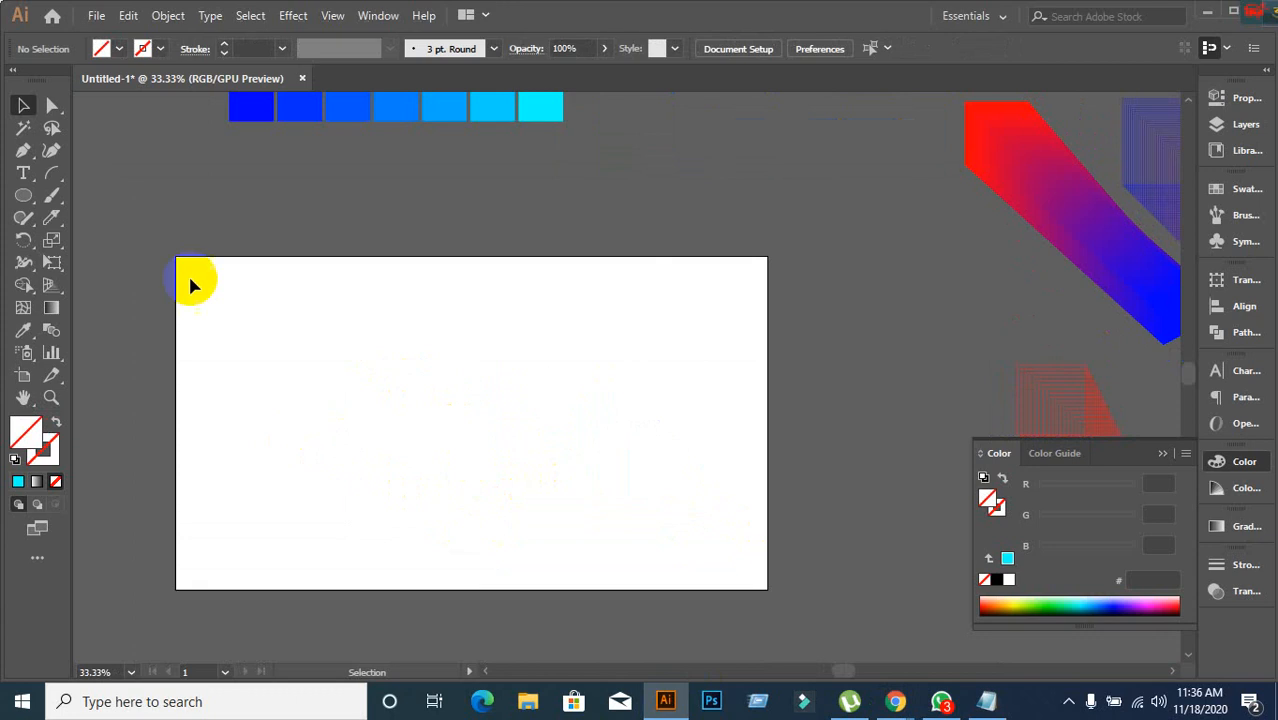
Draw a square with a cyan 00ffff fill near the artboard's upper-left corner and swap its fill to the stroke.
{"action": "left_click_drag", "start_coordinate": [23, 195], "coordinate": [65, 194]}
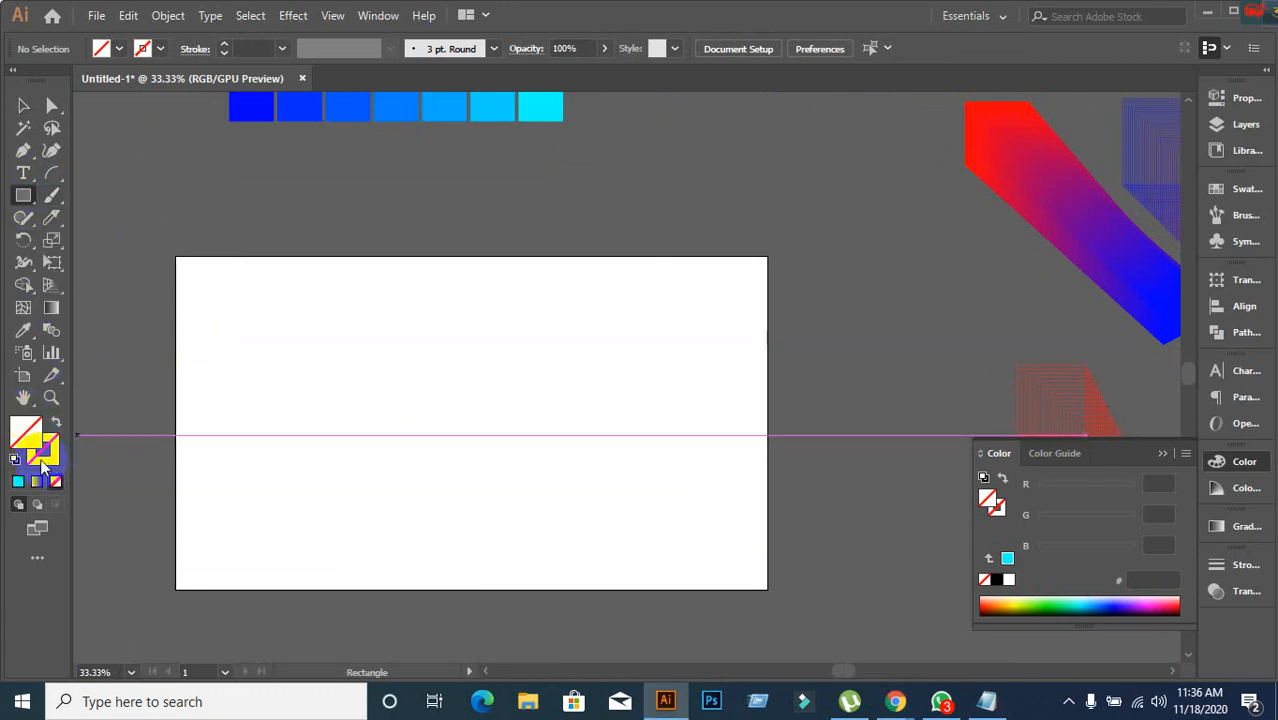
{"action": "left_click", "coordinate": [17, 482]}
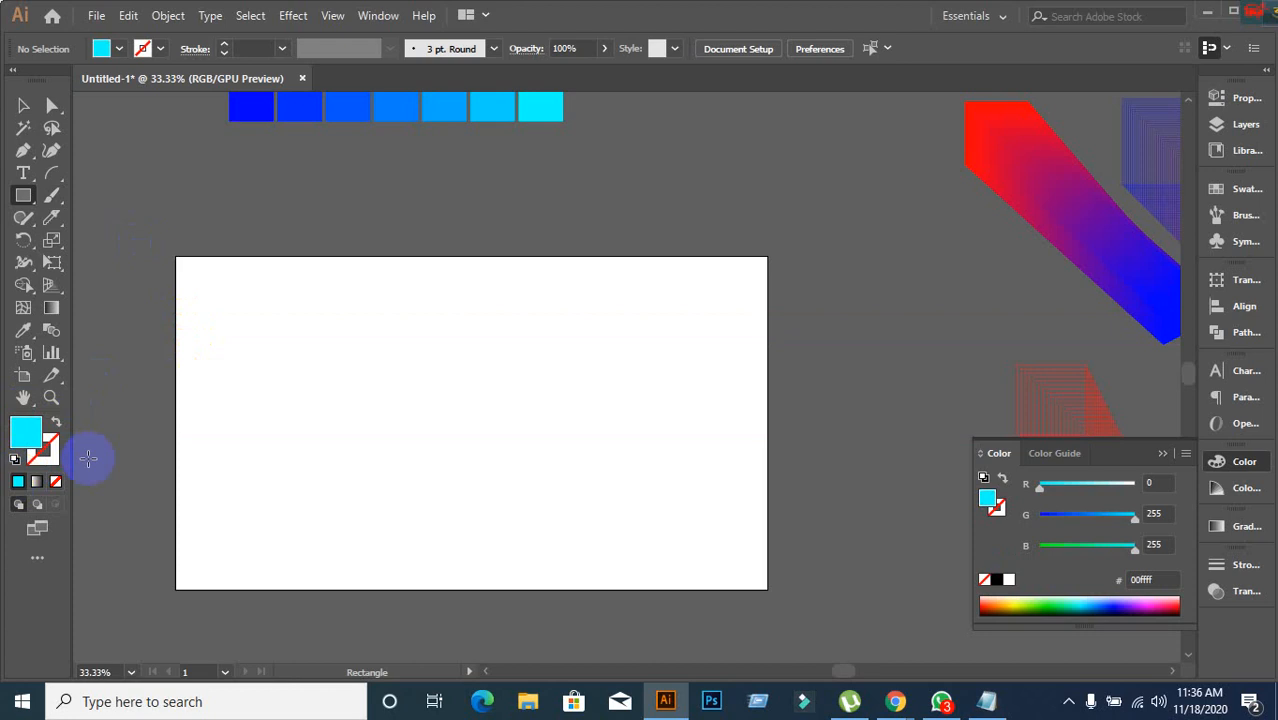
{"action": "scroll", "coordinate": [275, 355], "scroll_direction": "up", "scroll_amount": 1}
{"action": "scroll", "coordinate": [276, 356], "scroll_direction": "down", "scroll_amount": 1}
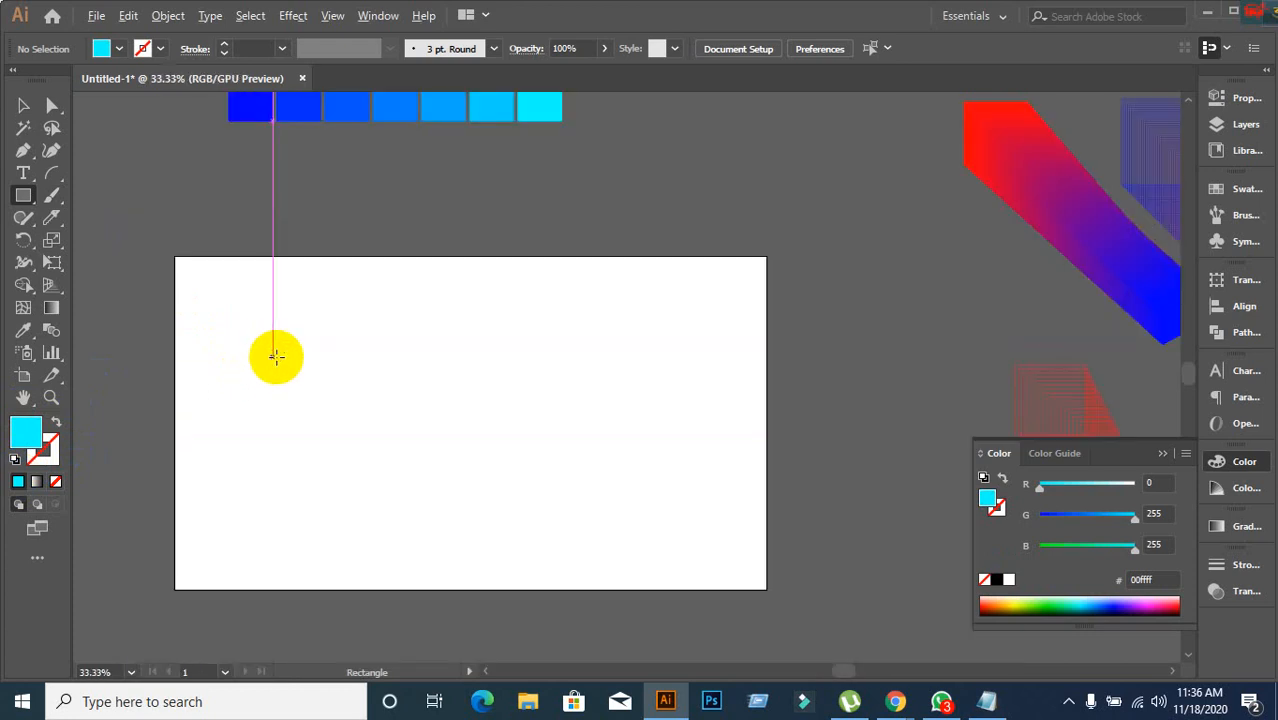
{"action": "left_click_drag", "start_coordinate": [274, 357], "coordinate": [349, 358]}
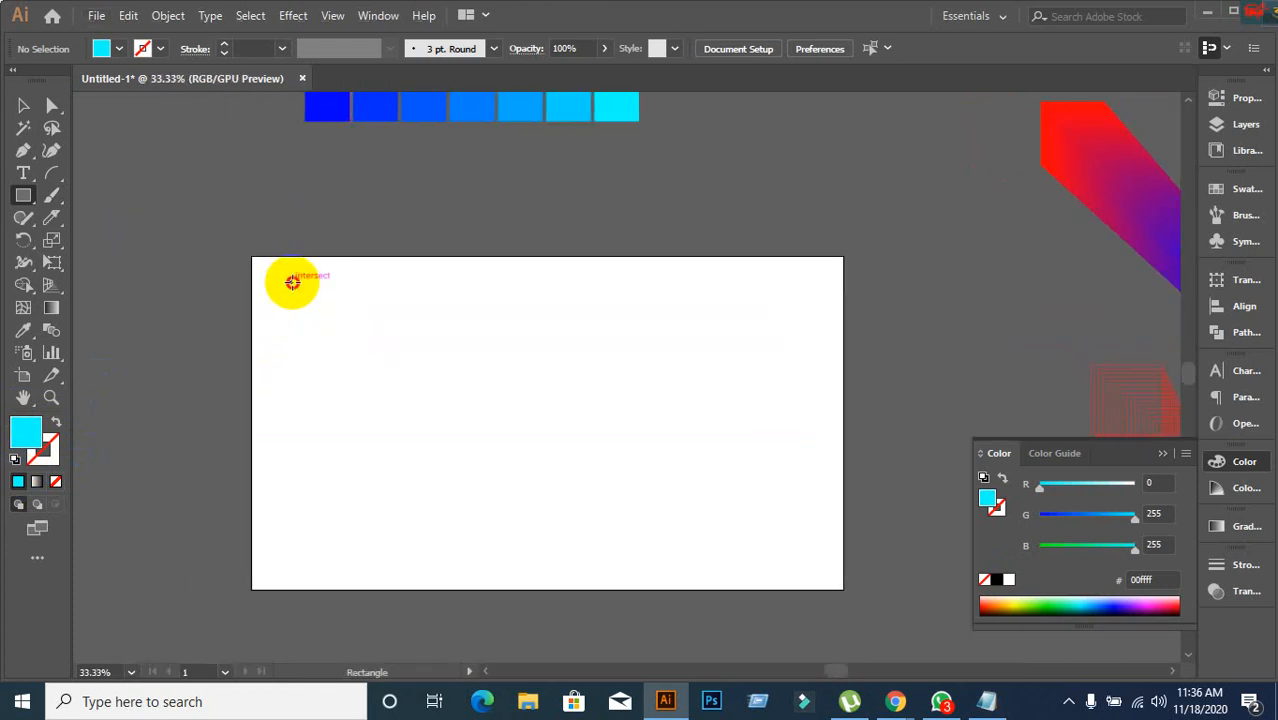
{"action": "left_click_drag", "start_coordinate": [290, 282], "coordinate": [391, 382]}
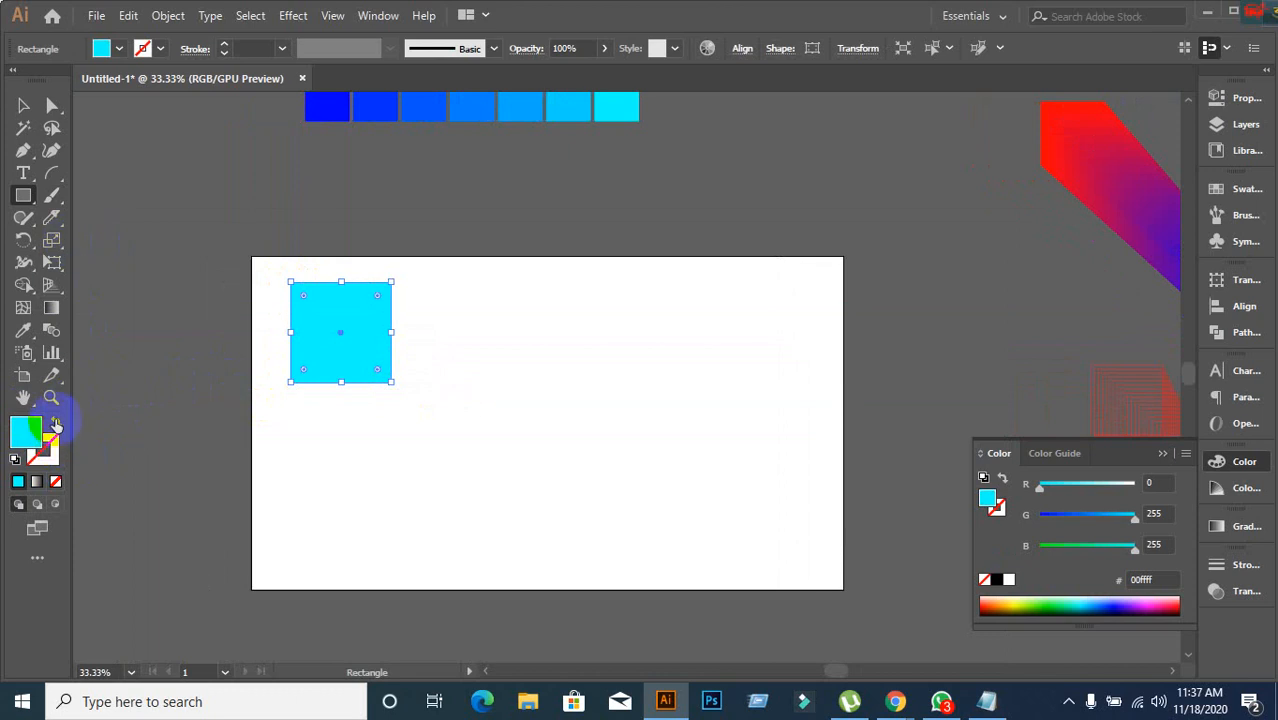
{"action": "left_click", "coordinate": [56, 421]}
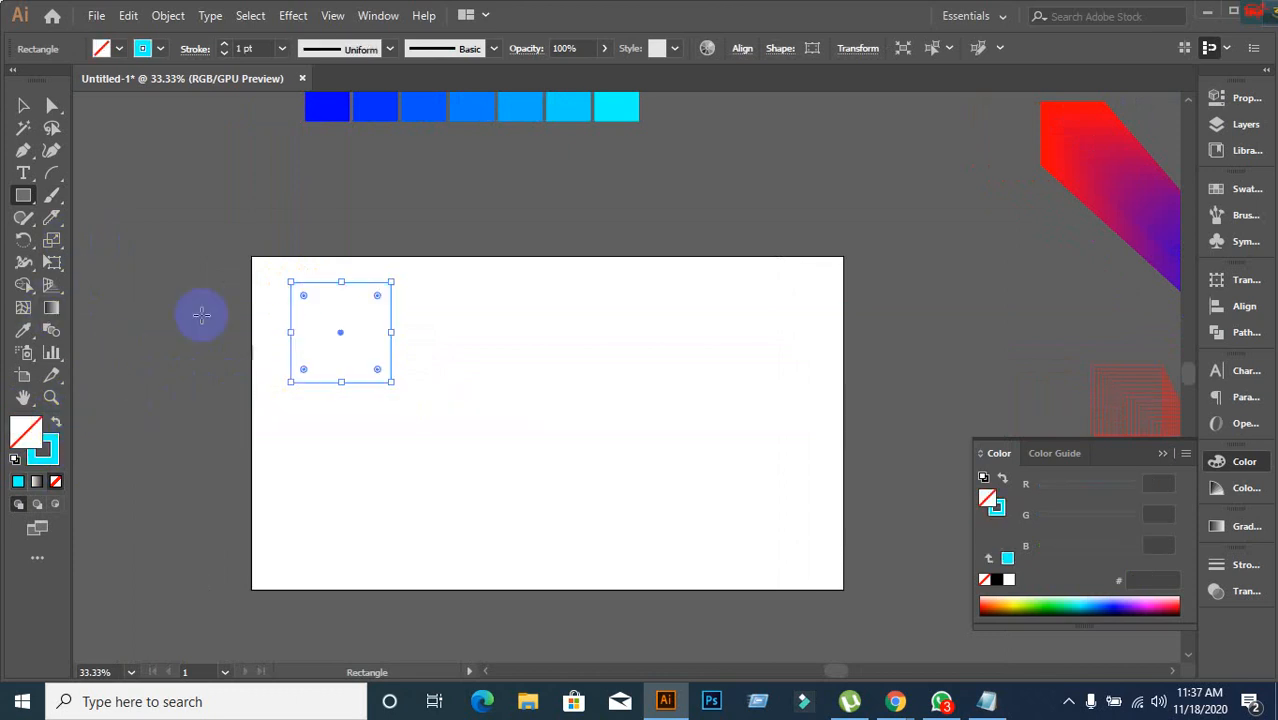
Duplicate the cyan outlined square diagonally down and right, across the artboard's lower edge.
{"action": "scroll", "coordinate": [565, 423], "scroll_direction": "down", "scroll_amount": 3}
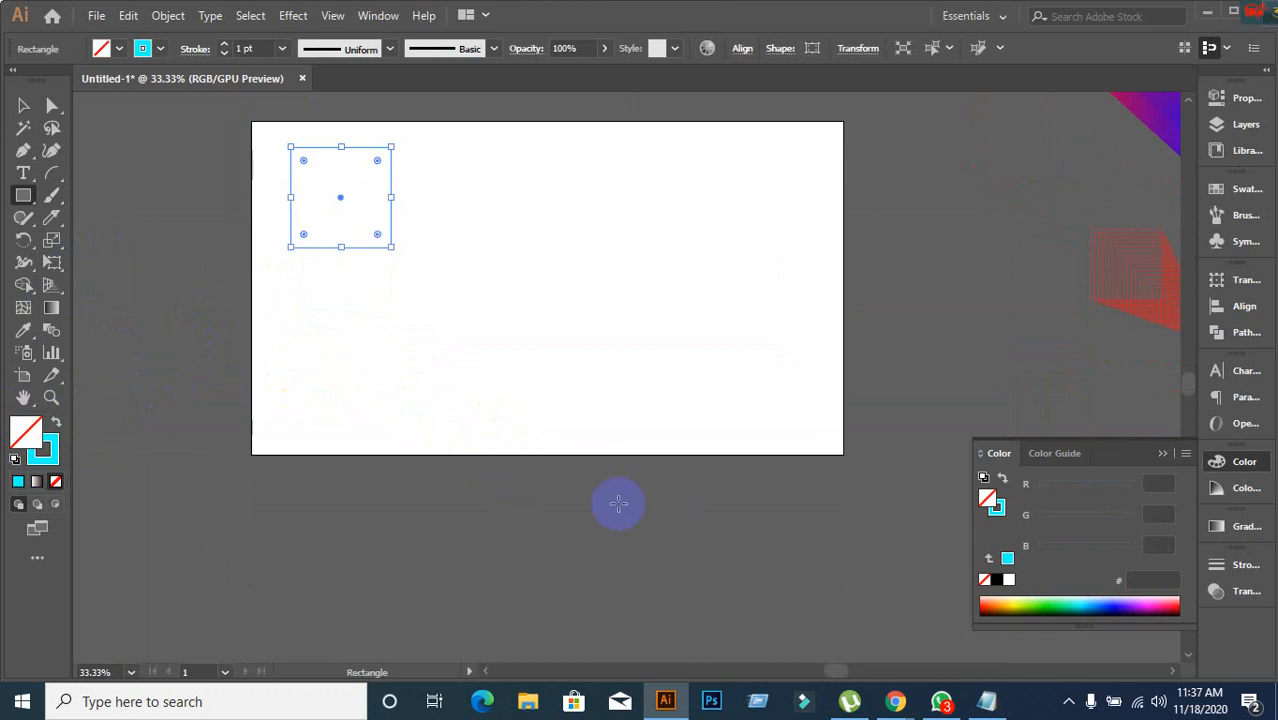
{"action": "left_click", "coordinate": [21, 106]}
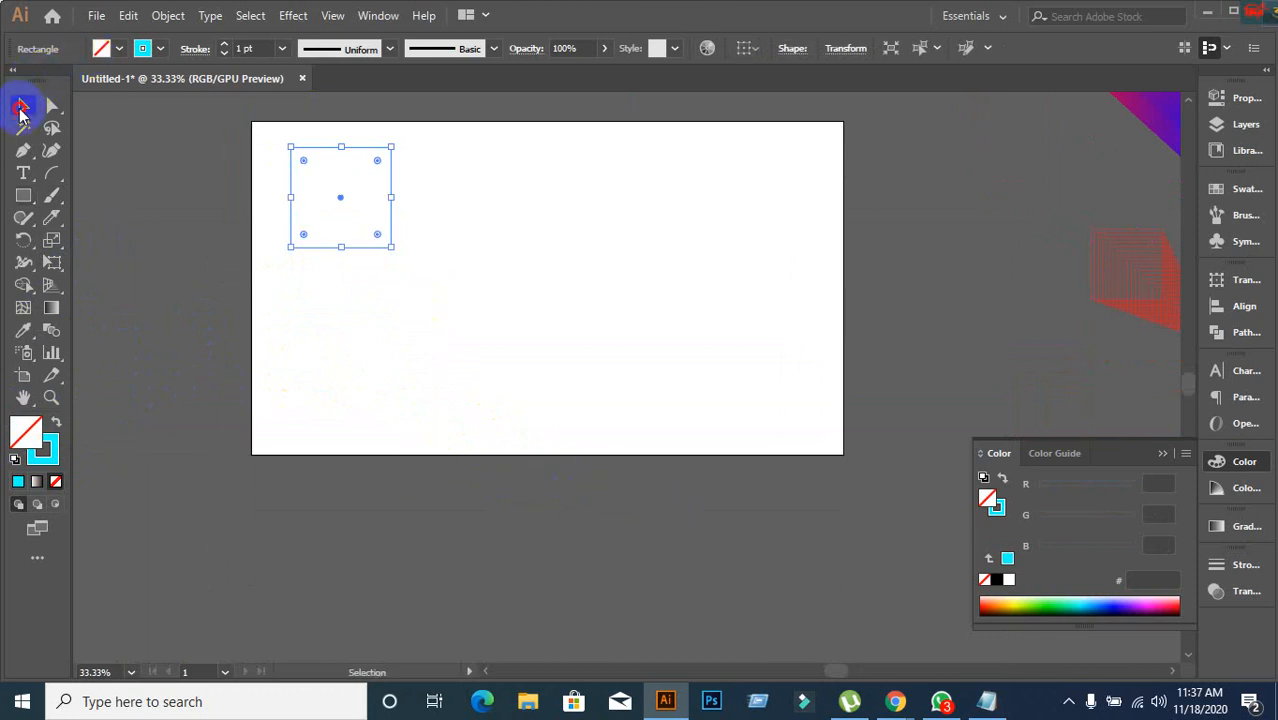
{"action": "left_click_drag", "start_coordinate": [365, 252], "coordinate": [621, 509]}
{"action": "left_click", "coordinate": [582, 346]}
{"action": "scroll", "coordinate": [540, 349], "scroll_direction": "up", "scroll_amount": 1}
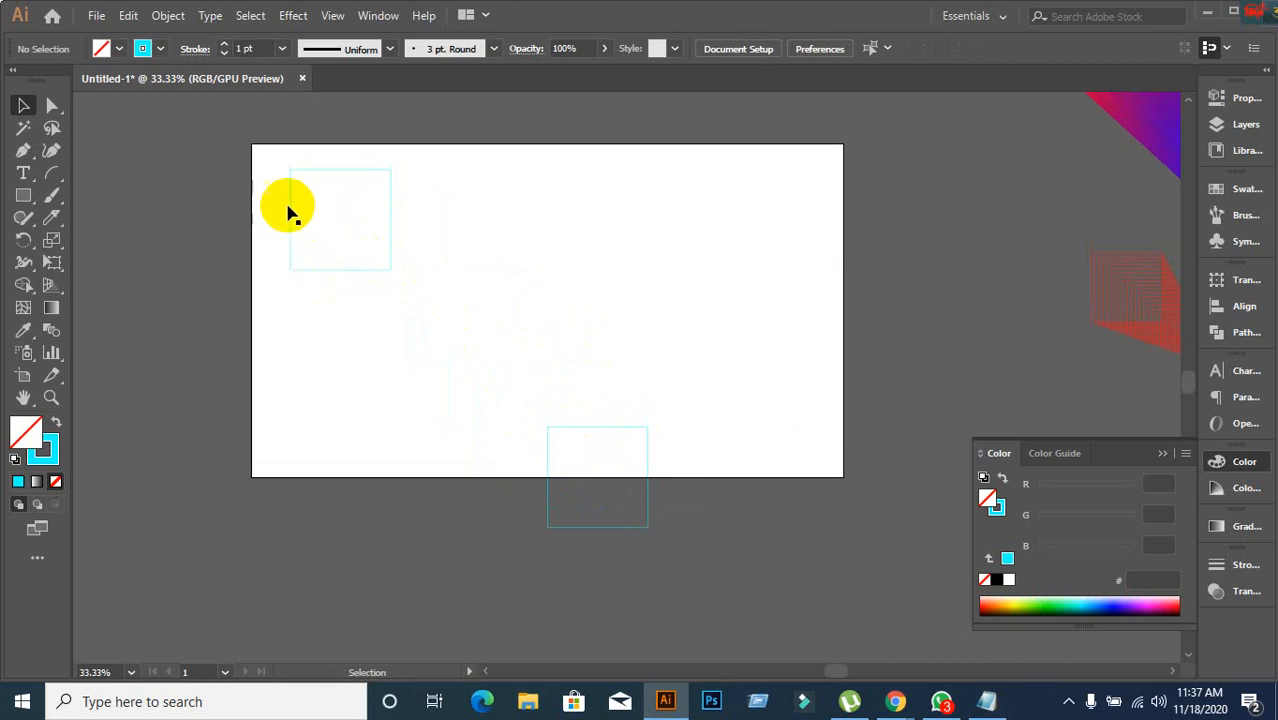
Select both cyan outlined squares and view the Blend commands available for them.
{"action": "left_click_drag", "start_coordinate": [287, 213], "coordinate": [636, 562]}
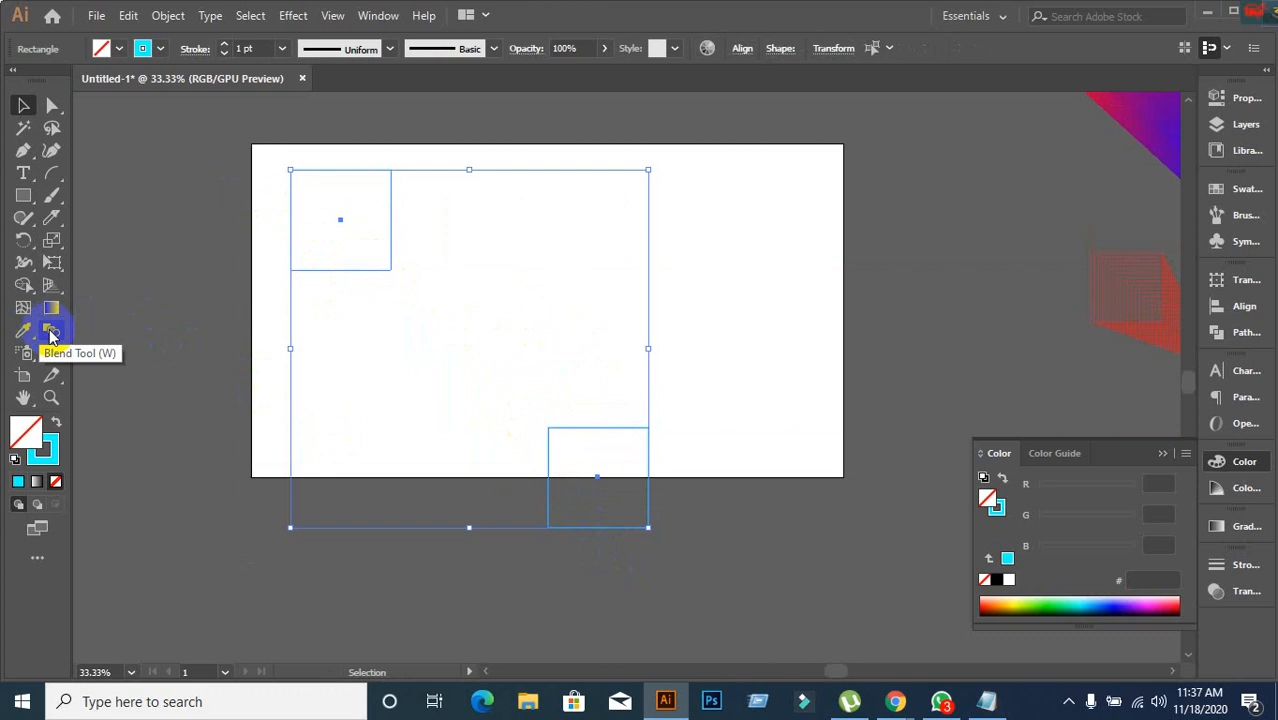
{"action": "left_click", "coordinate": [170, 16]}
{"action": "left_click", "coordinate": [177, 18]}
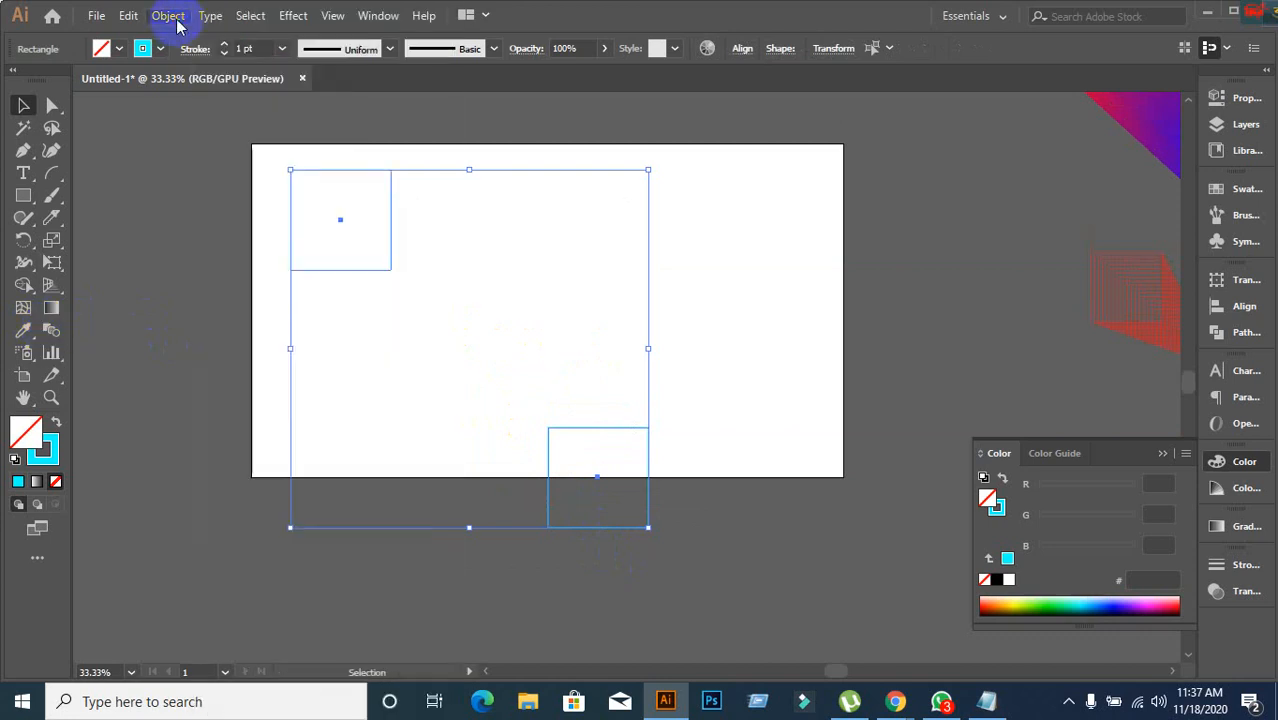
{"action": "left_click", "coordinate": [177, 18]}
{"action": "mouse_move", "coordinate": [277, 460]}
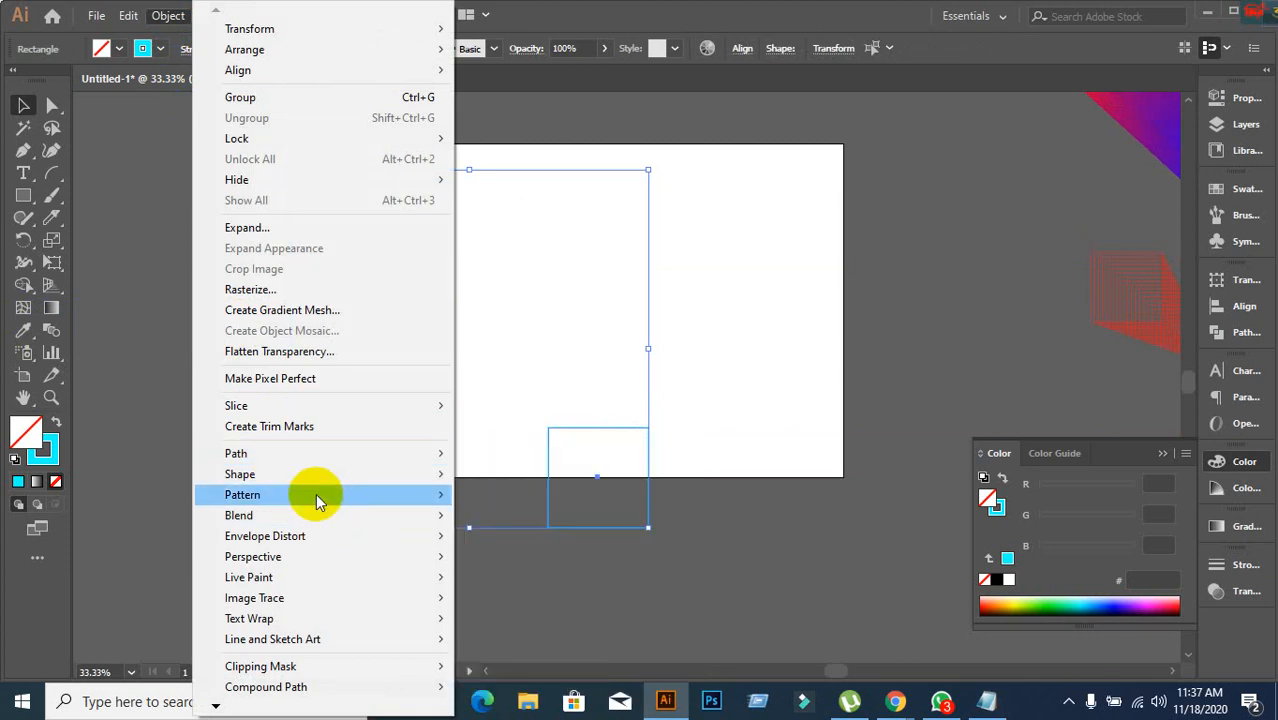
{"action": "mouse_move", "coordinate": [322, 518]}
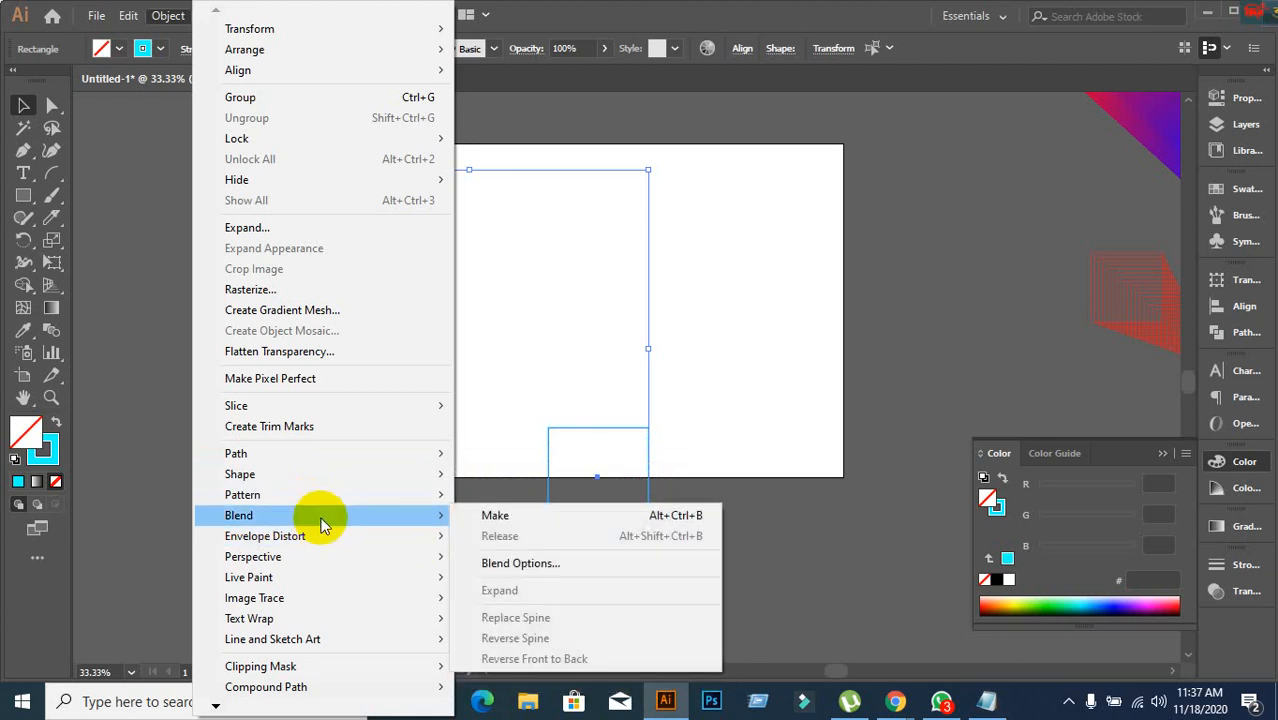
{"action": "left_click", "coordinate": [764, 362]}
{"action": "left_click", "coordinate": [764, 362]}
{"action": "left_click_drag", "start_coordinate": [274, 148], "coordinate": [710, 551]}
{"action": "left_click", "coordinate": [773, 562]}
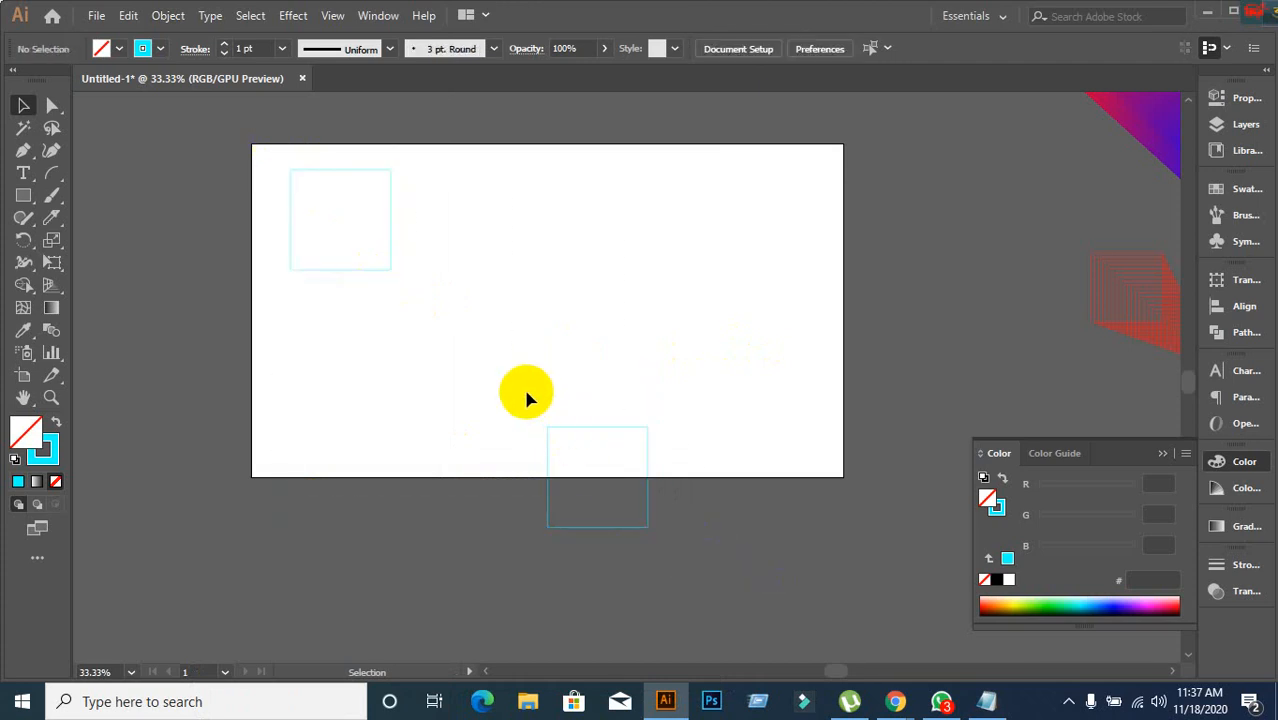
Set the stroke of the lower square to blue.
{"action": "mouse_move", "coordinate": [527, 398]}
{"action": "left_mouse_down"}
{"action": "mouse_move", "coordinate": [725, 628]}
{"action": "mouse_move", "coordinate": [725, 613]}
{"action": "left_mouse_up"}
{"action": "left_click", "coordinate": [209, 42]}
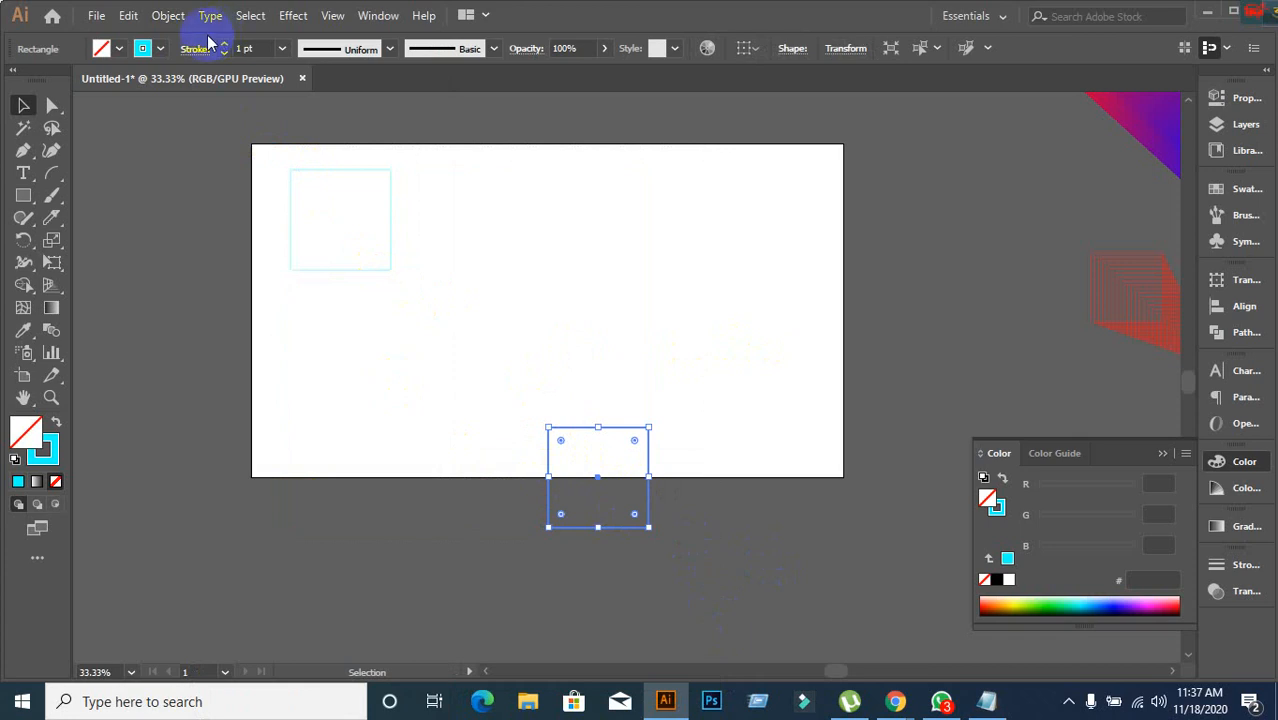
{"action": "left_click", "coordinate": [143, 48]}
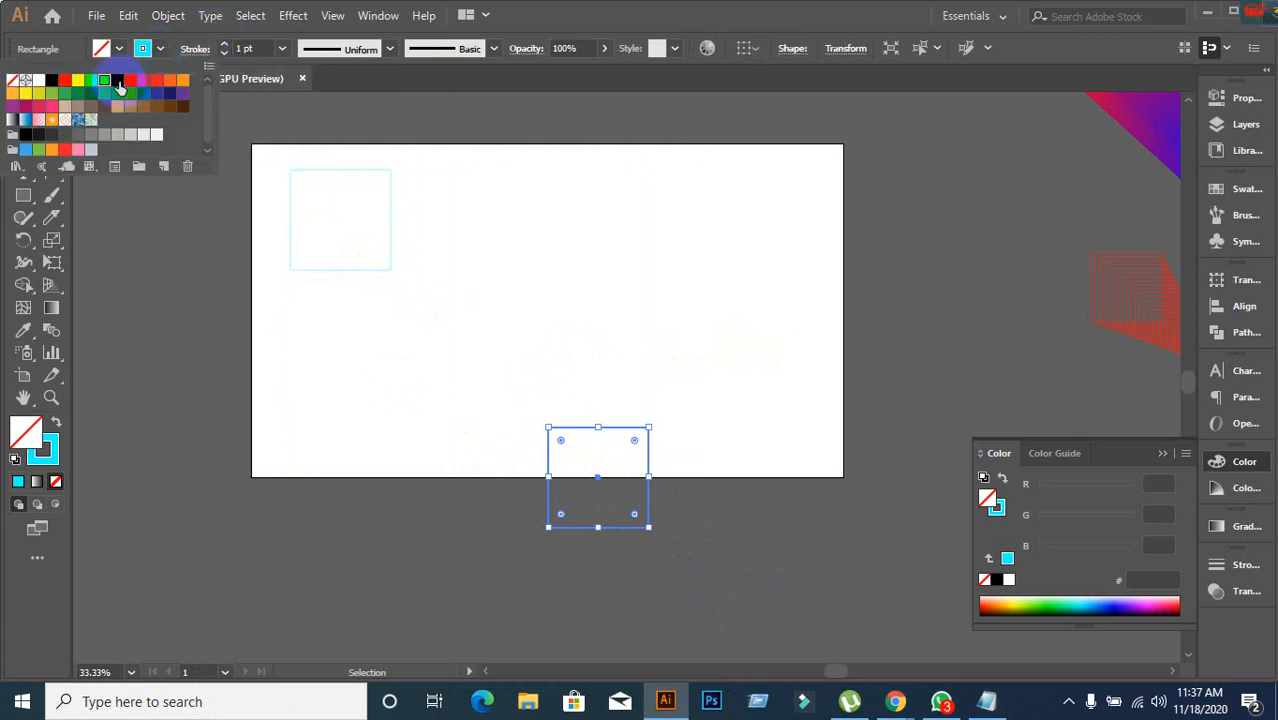
{"action": "left_click", "coordinate": [170, 285]}
Try blending the two outlined squares from their upper-left corners with the Blend tool, and undo the blend.
{"action": "left_click_drag", "start_coordinate": [228, 177], "coordinate": [826, 600]}
{"action": "left_click", "coordinate": [51, 330]}
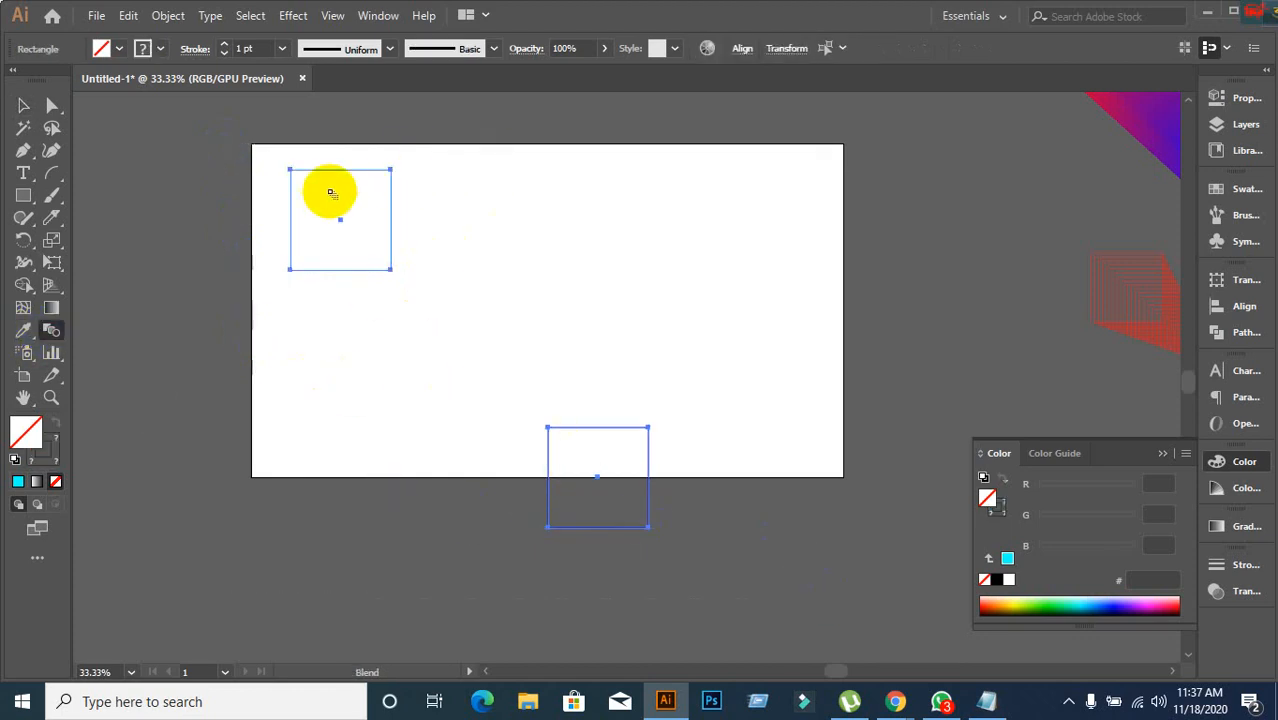
{"action": "left_click", "coordinate": [291, 171]}
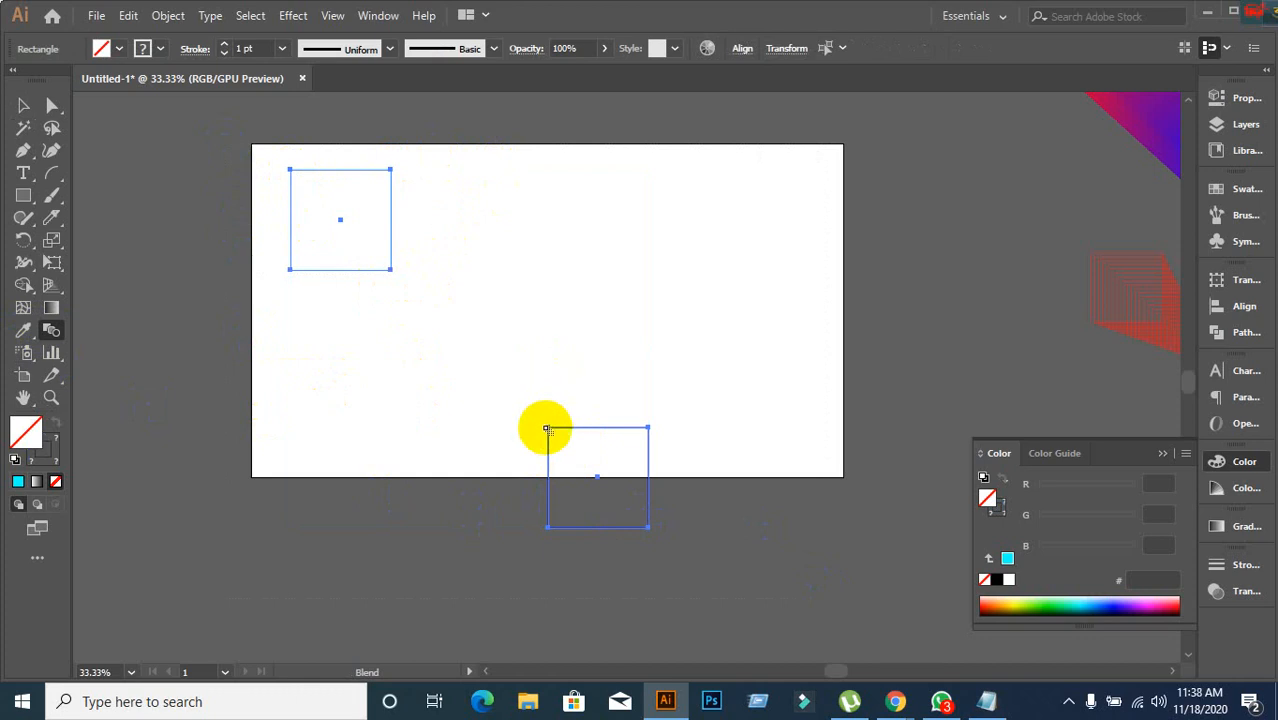
{"action": "left_click", "coordinate": [550, 429]}
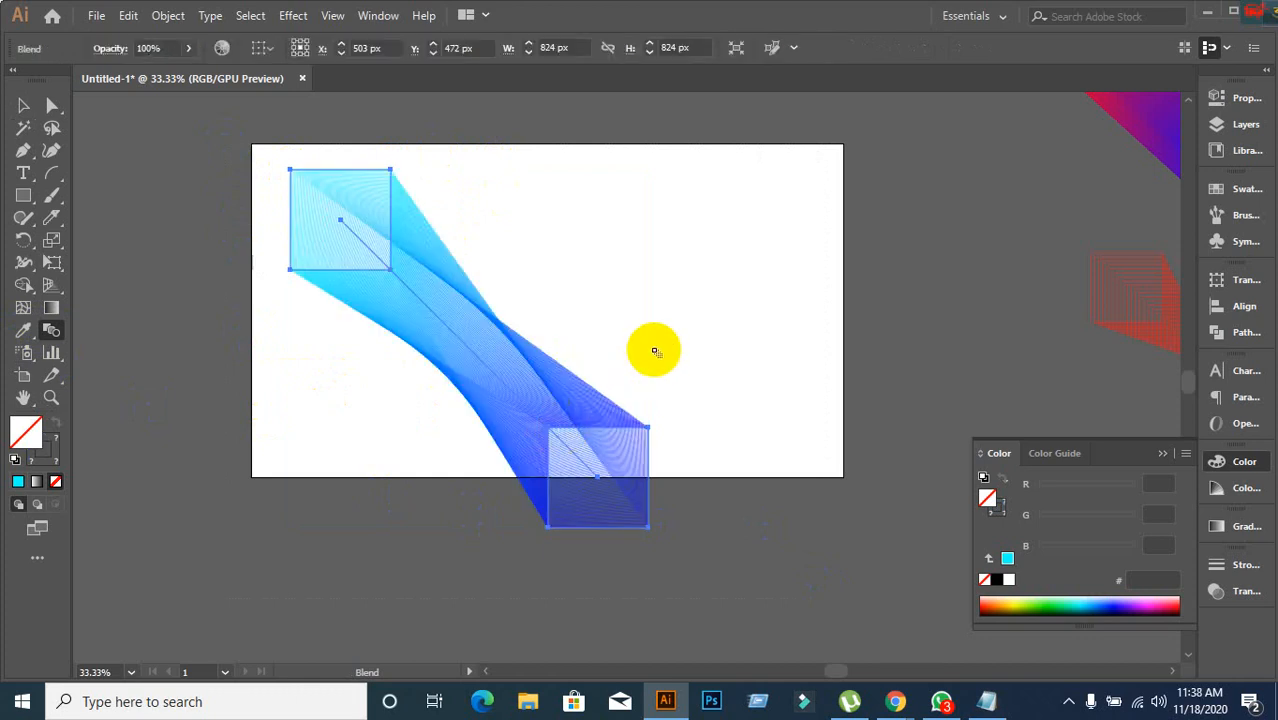
{"action": "key", "text": "ctrl+z"}
Select the cyan and blue outlined squares together and make a blend between them with the Blend Make command.
{"action": "left_click", "coordinate": [24, 107]}
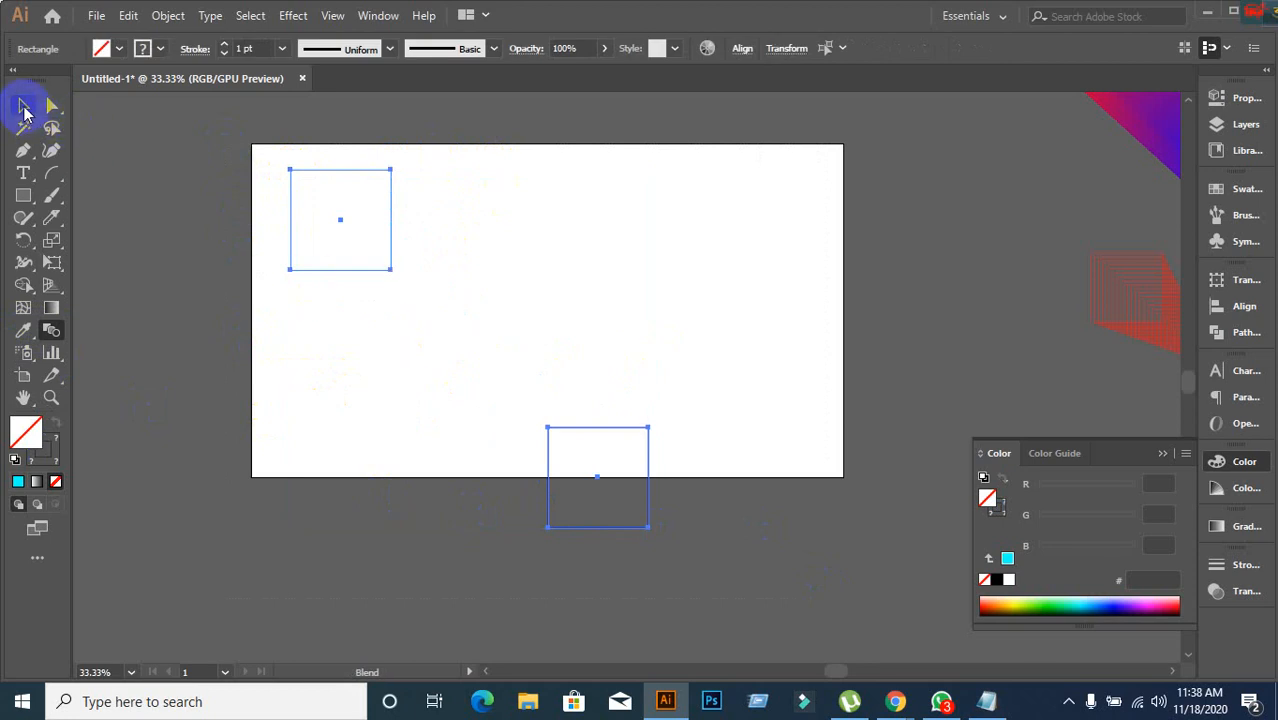
{"action": "left_click", "coordinate": [183, 178]}
{"action": "left_click_drag", "start_coordinate": [507, 370], "coordinate": [759, 531]}
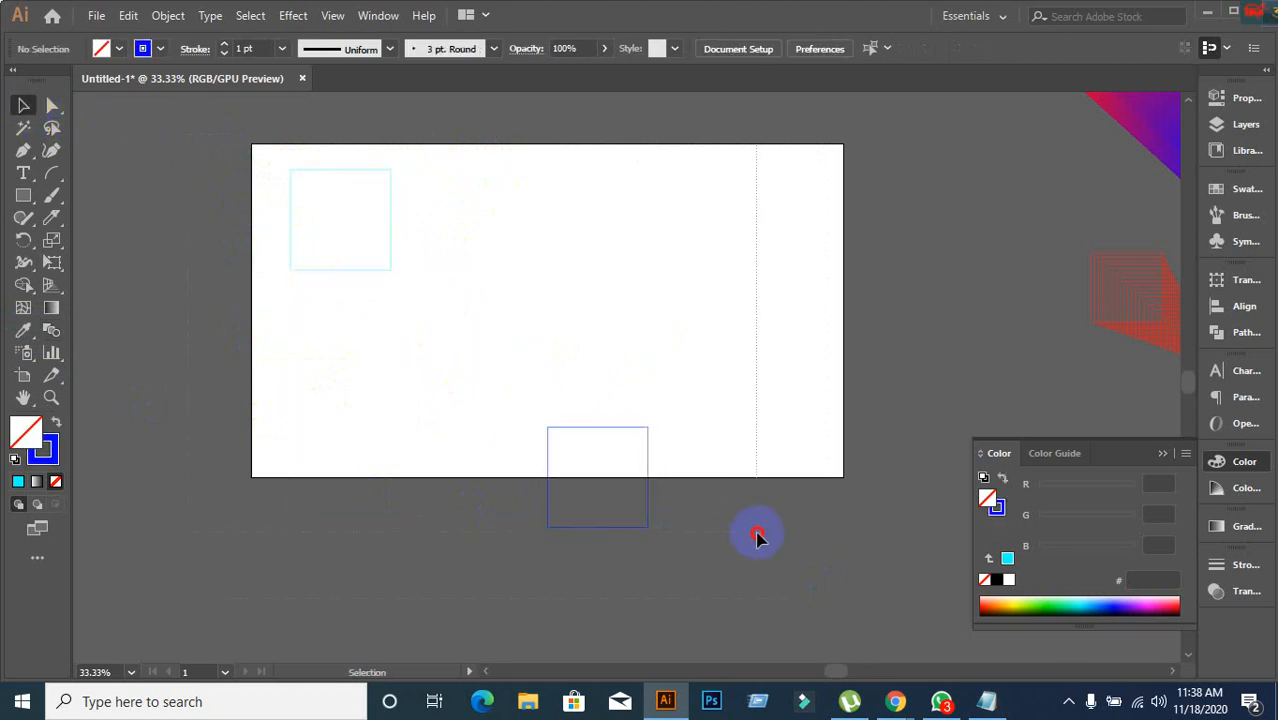
{"action": "left_click", "coordinate": [167, 16]}
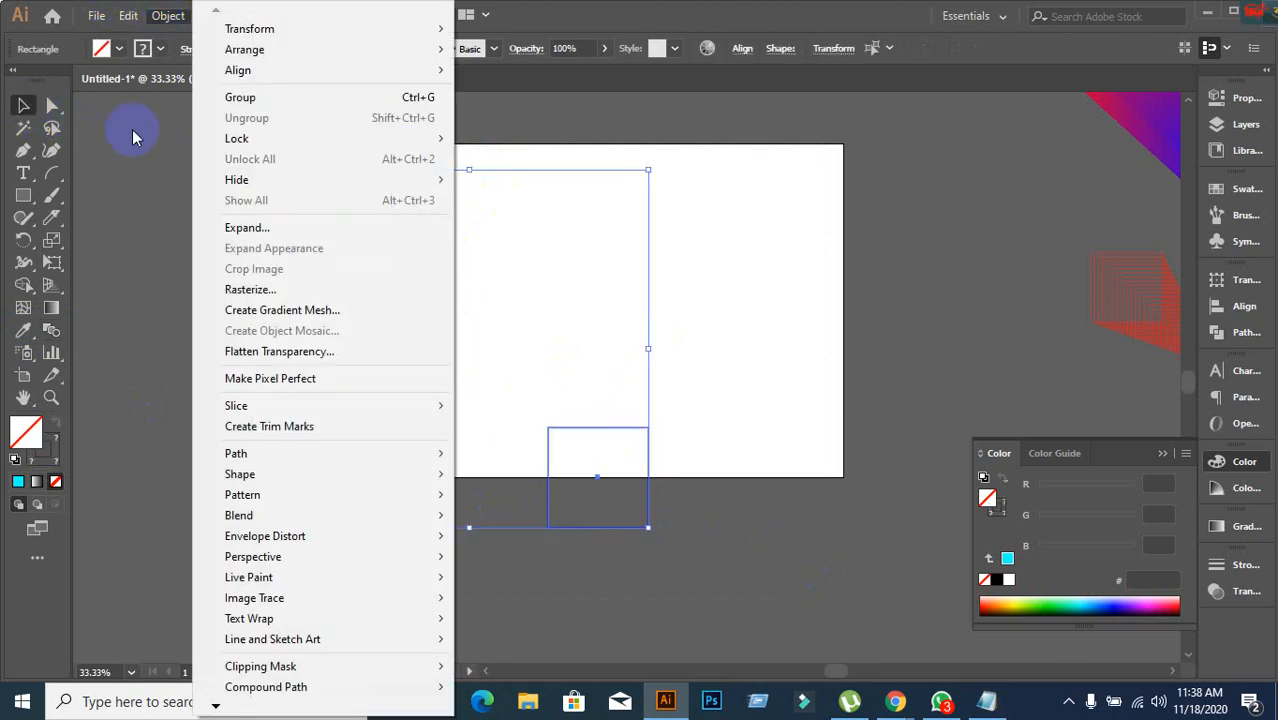
{"action": "left_click", "coordinate": [152, 245]}
{"action": "left_click", "coordinate": [271, 177]}
{"action": "left_click", "coordinate": [542, 428]}
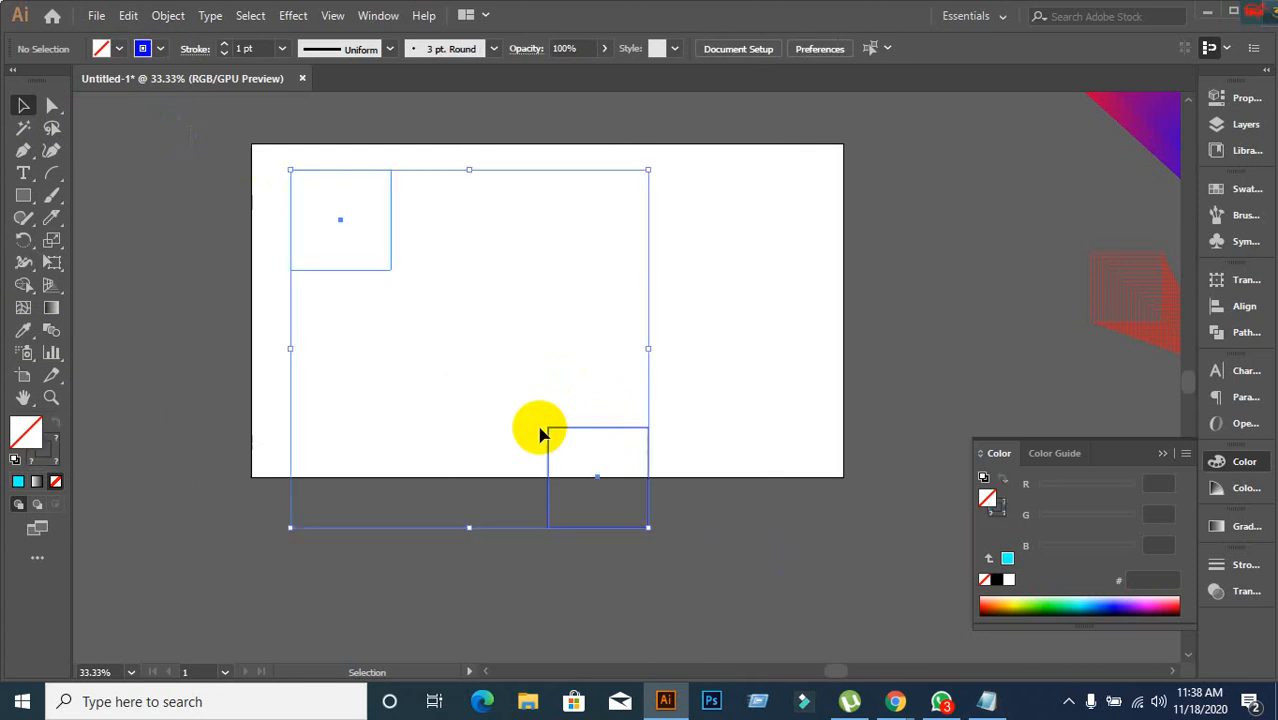
{"action": "left_click", "coordinate": [180, 20]}
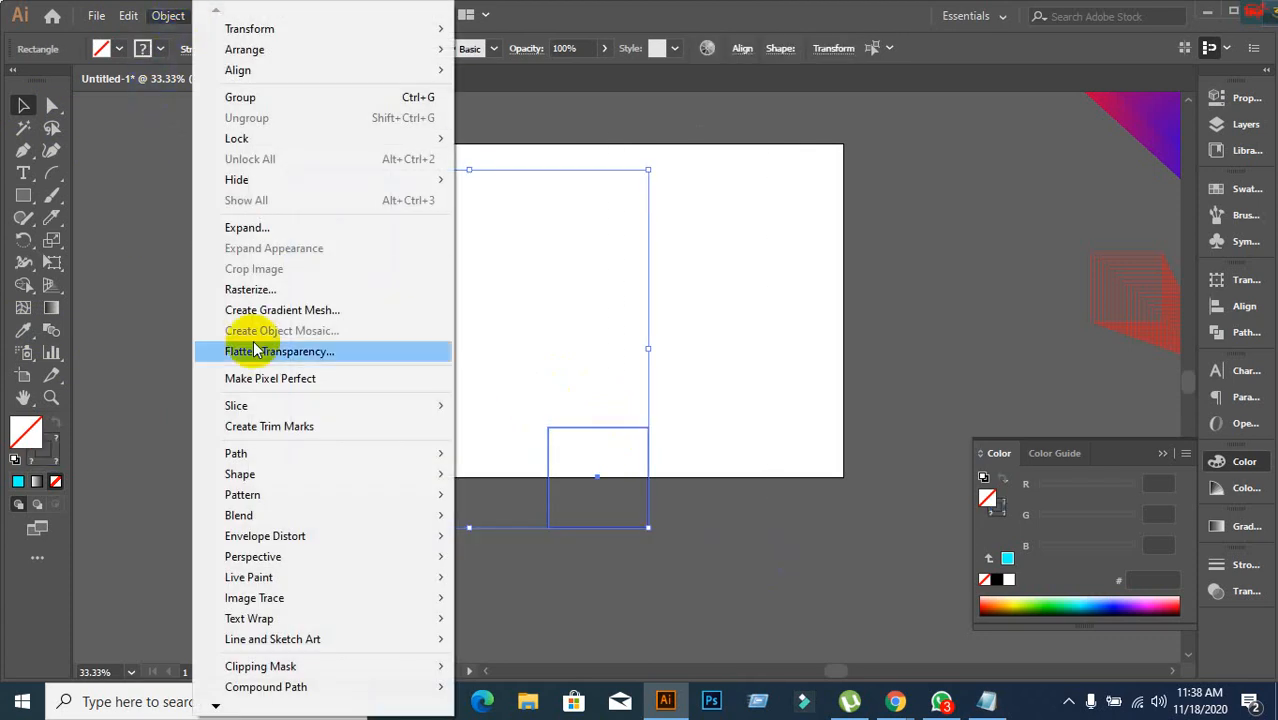
{"action": "mouse_move", "coordinate": [270, 458]}
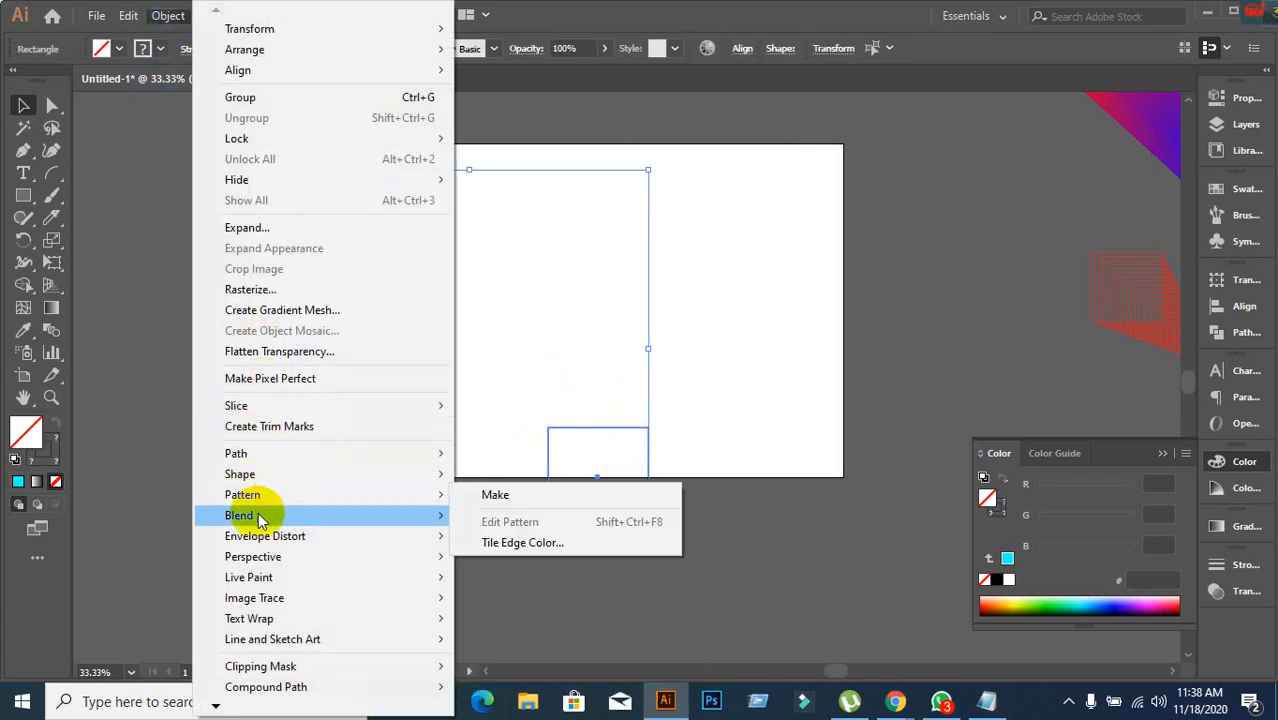
{"action": "mouse_move", "coordinate": [263, 528]}
{"action": "left_click", "coordinate": [505, 516]}
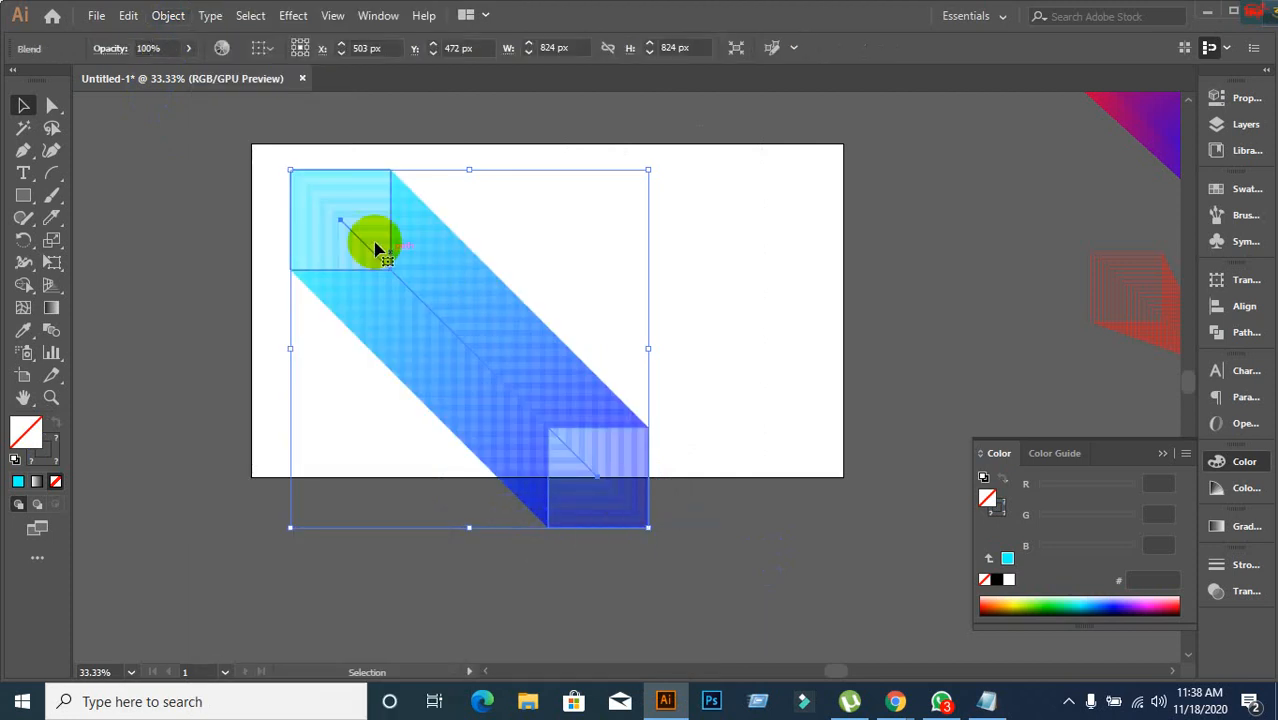
Preview the square blend with Specified Steps spacing, lowering the count to 89 steps, and cancel the blend options.
{"action": "left_click", "coordinate": [166, 16]}
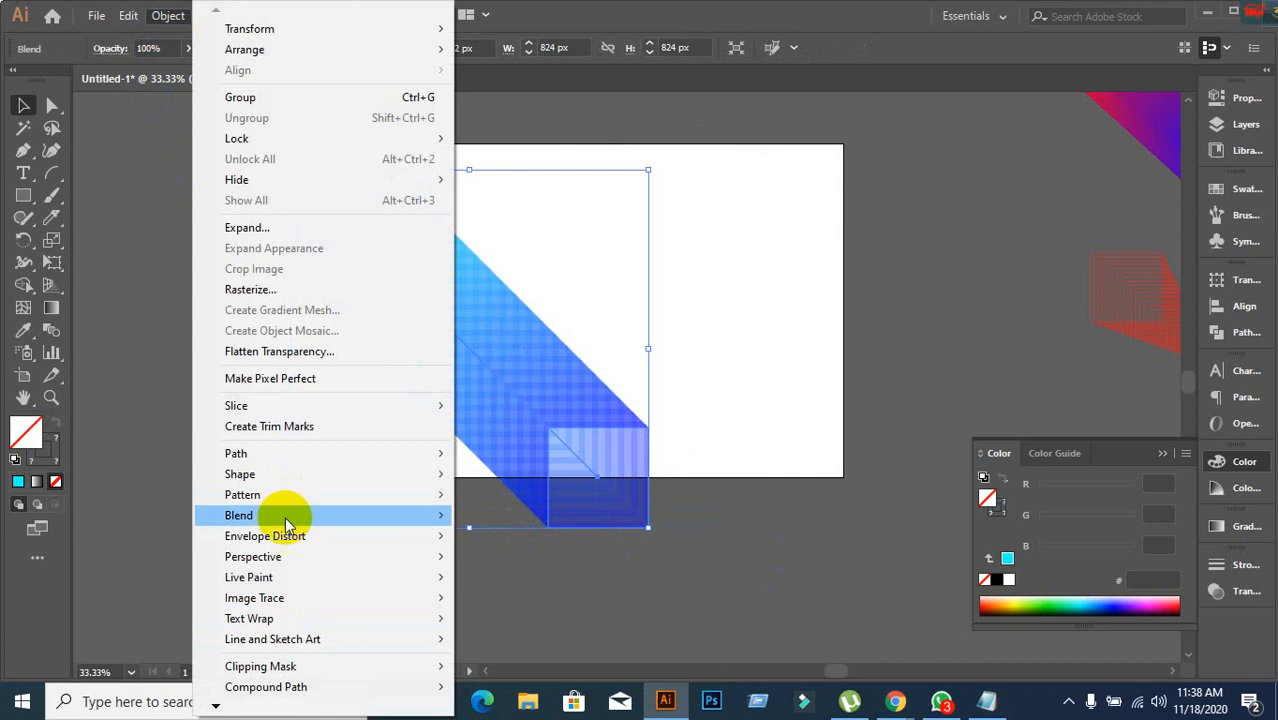
{"action": "mouse_move", "coordinate": [287, 522]}
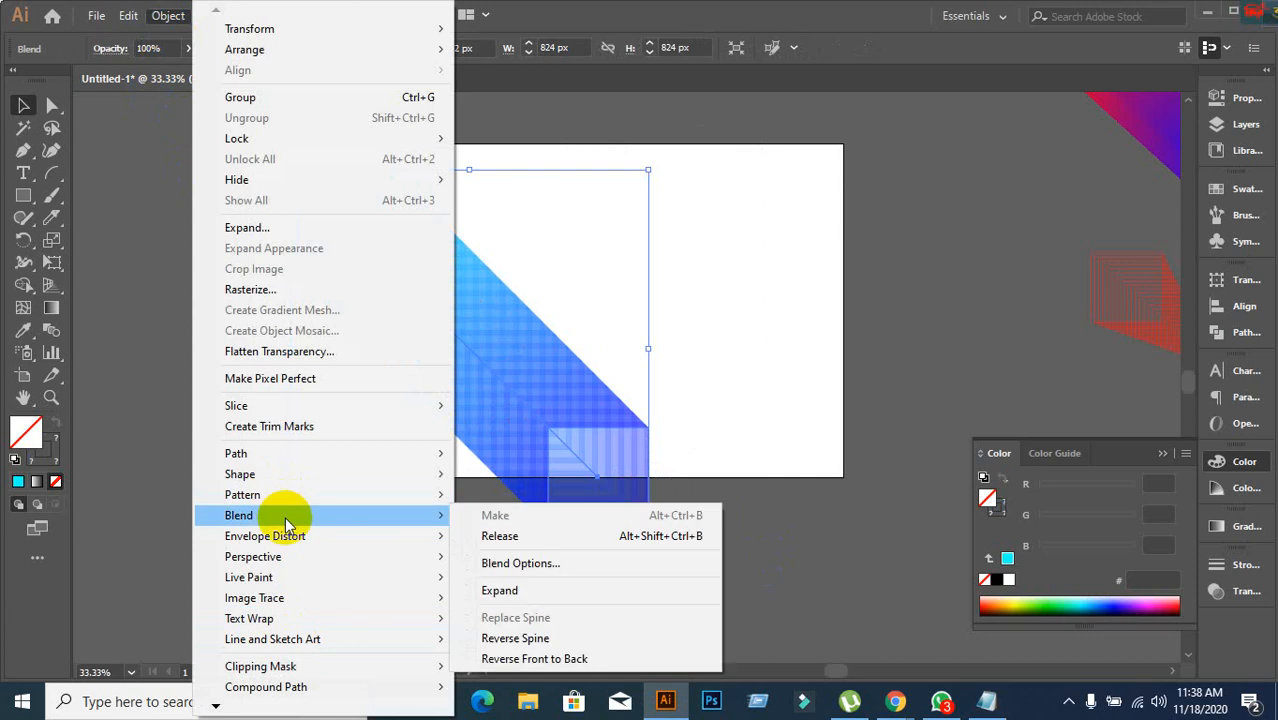
{"action": "left_click", "coordinate": [522, 564]}
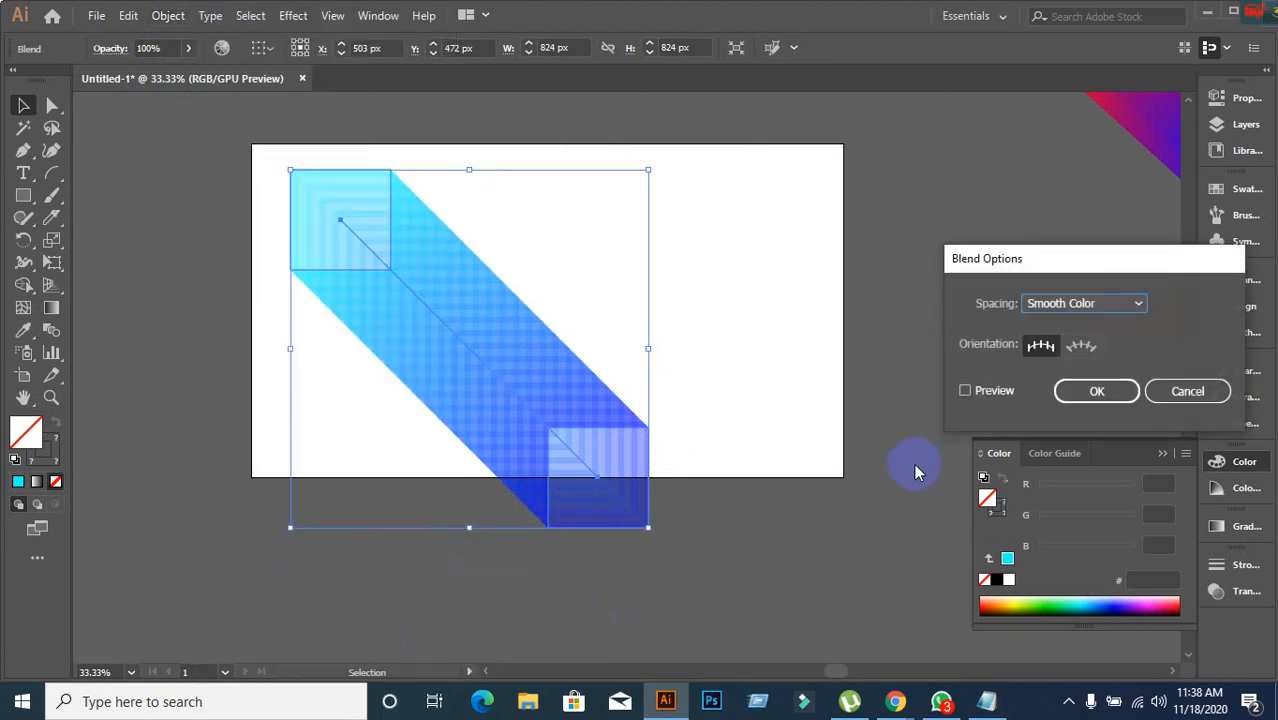
{"action": "left_click", "coordinate": [963, 391]}
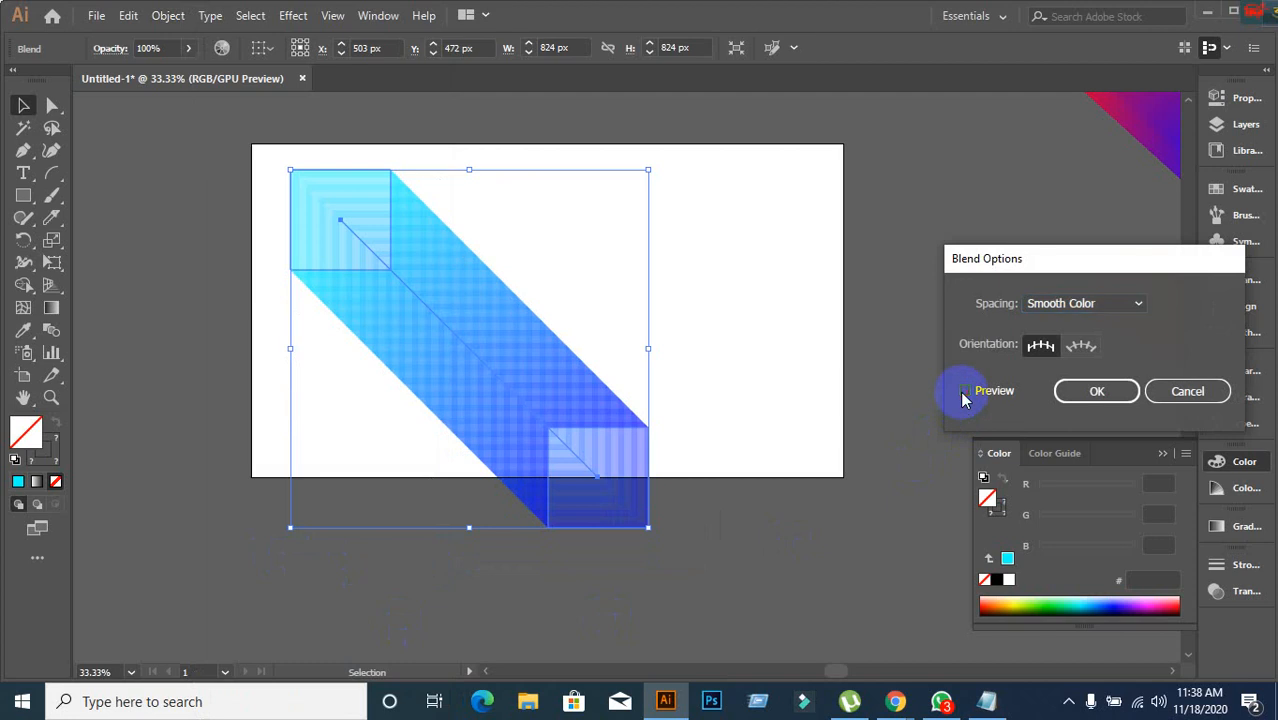
{"action": "left_click", "coordinate": [1088, 312]}
{"action": "left_click", "coordinate": [1086, 343]}
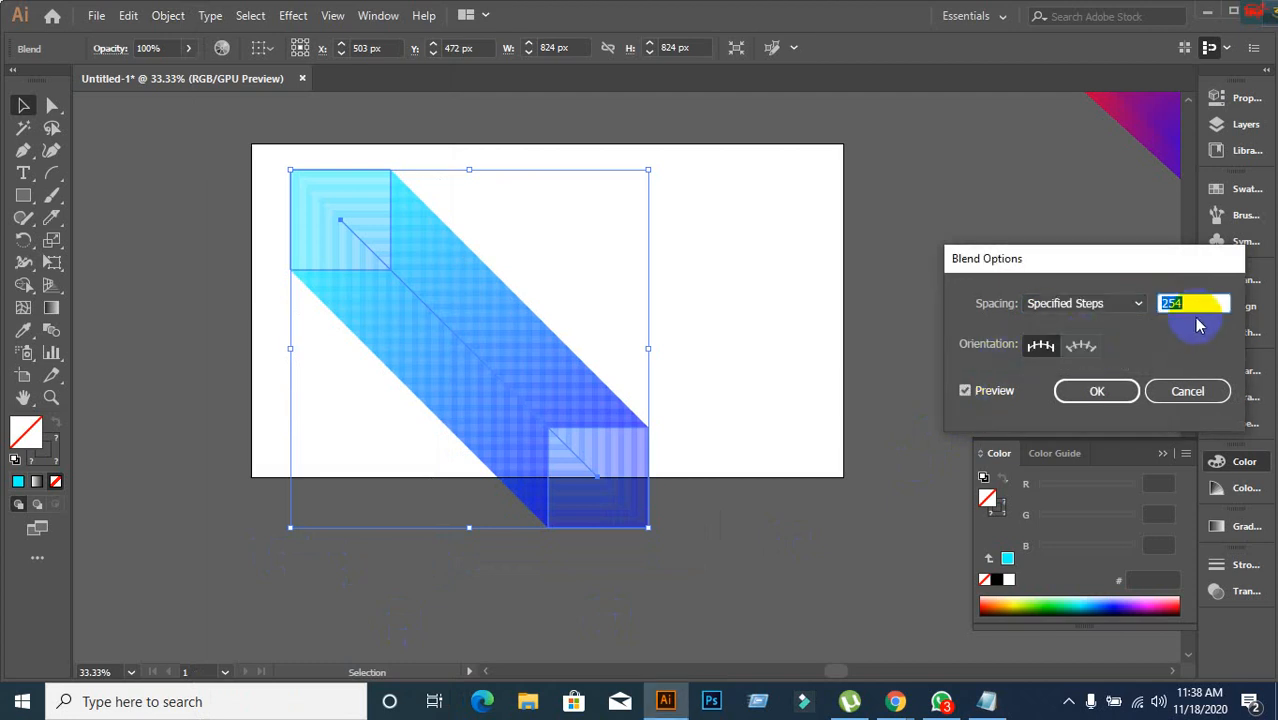
{"action": "key", "text": "Down"}
{"action": "key", "text": "Down"}
{"action": "key", "text": "Down"}
{"action": "key", "text": "Down"}
{"action": "key", "text": "Down"}
{"action": "key", "text": "Down"}
{"action": "key", "text": "Down"}
{"action": "key", "text": "Down"}
{"action": "key", "text": "Down"}
{"action": "key", "text": "Down"}
{"action": "key", "text": "Down"}
{"action": "key", "text": "Down"}
{"action": "key", "text": "Down"}
{"action": "key", "text": "Down"}
{"action": "key", "text": "Down"}
{"action": "key", "text": "Down"}
{"action": "key", "text": "Down"}
{"action": "key", "text": "Down"}
{"action": "key", "text": "Down"}
{"action": "key", "text": "Down"}
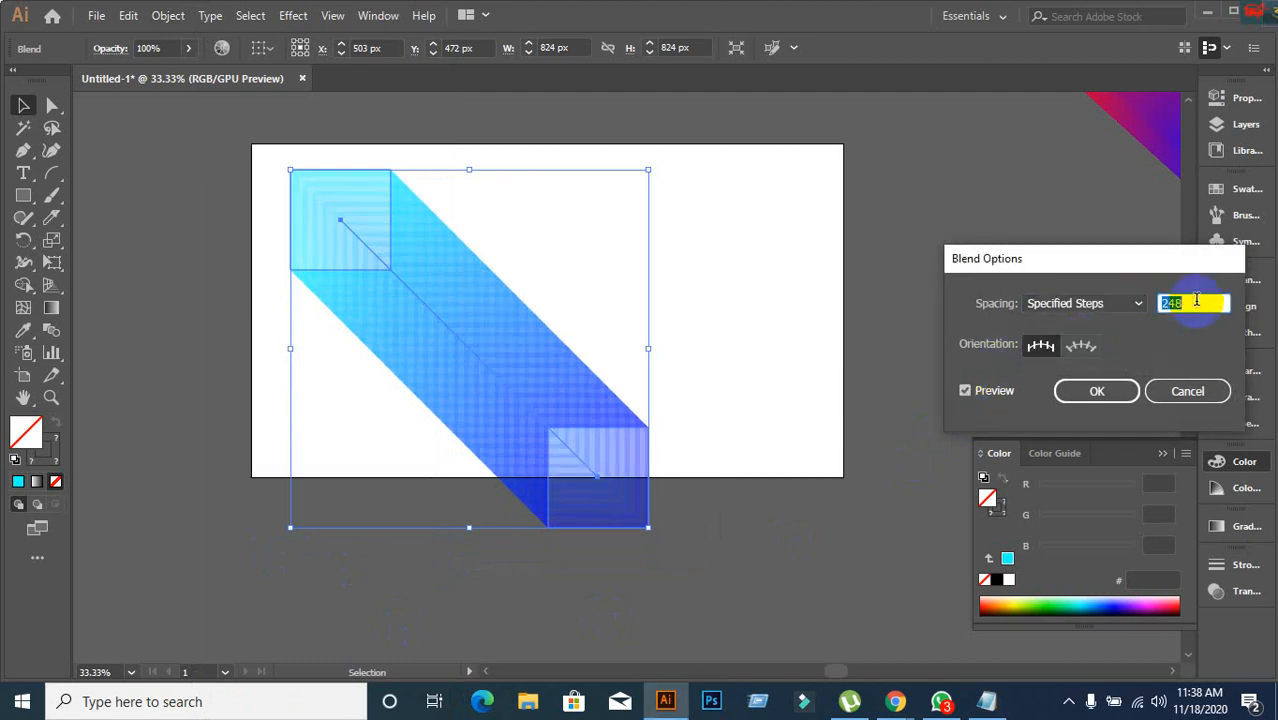
{"action": "key", "text": "Down"}
{"action": "key", "text": "Down"}
{"action": "key", "text": "Down"}
{"action": "key", "text": "Down"}
{"action": "key", "text": "Down"}
{"action": "key", "text": "Down"}
{"action": "key", "text": "Down"}
{"action": "key", "text": "Down"}
{"action": "key", "text": "Down"}
{"action": "key", "text": "Down"}
{"action": "key", "text": "Down"}
{"action": "key", "text": "Down"}
{"action": "key", "text": "Down"}
{"action": "key", "text": "Down"}
{"action": "key", "text": "Down"}
{"action": "key", "text": "Down"}
{"action": "key", "text": "Down"}
{"action": "key", "text": "Down"}
{"action": "key", "text": "Down"}
{"action": "key", "text": "Down"}
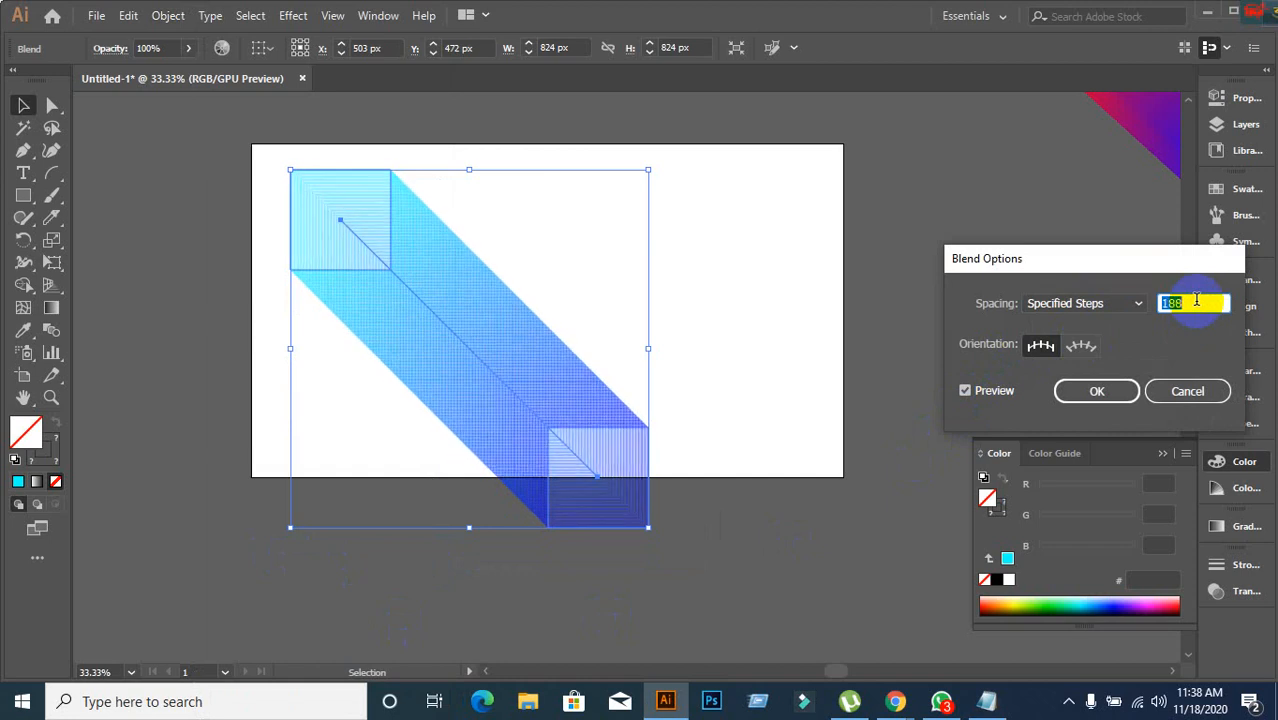
{"action": "key", "text": "Down"}
{"action": "key", "text": "Down"}
{"action": "key", "text": "Down"}
{"action": "key", "text": "Down"}
{"action": "key", "text": "Down"}
{"action": "key", "text": "Down"}
{"action": "key", "text": "Down"}
{"action": "key", "text": "Down"}
{"action": "key", "text": "Down"}
{"action": "key", "text": "Down"}
{"action": "key", "text": "Down"}
{"action": "key", "text": "Down"}
{"action": "key", "text": "Down"}
{"action": "key", "text": "Down"}
{"action": "key", "text": "Down"}
{"action": "key", "text": "Down"}
{"action": "key", "text": "Down"}
{"action": "key", "text": "Down"}
{"action": "key", "text": "Down"}
{"action": "key", "text": "Down"}
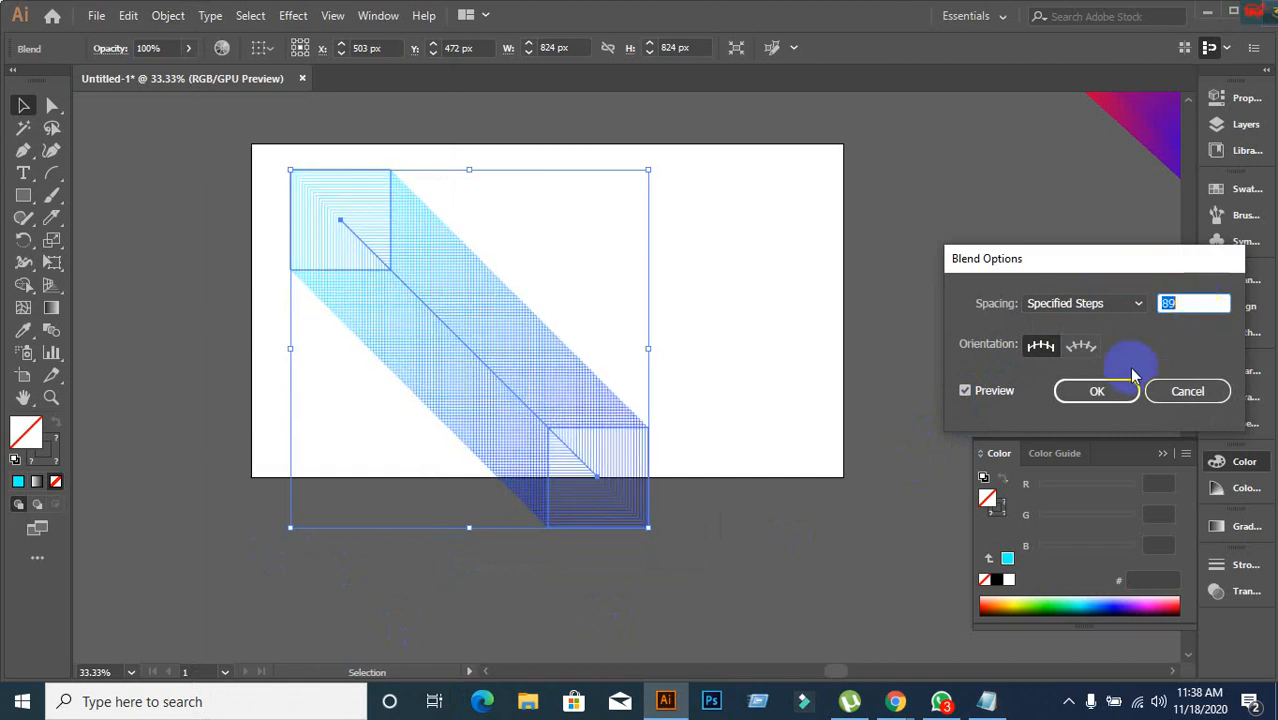
{"action": "left_click", "coordinate": [1183, 396]}
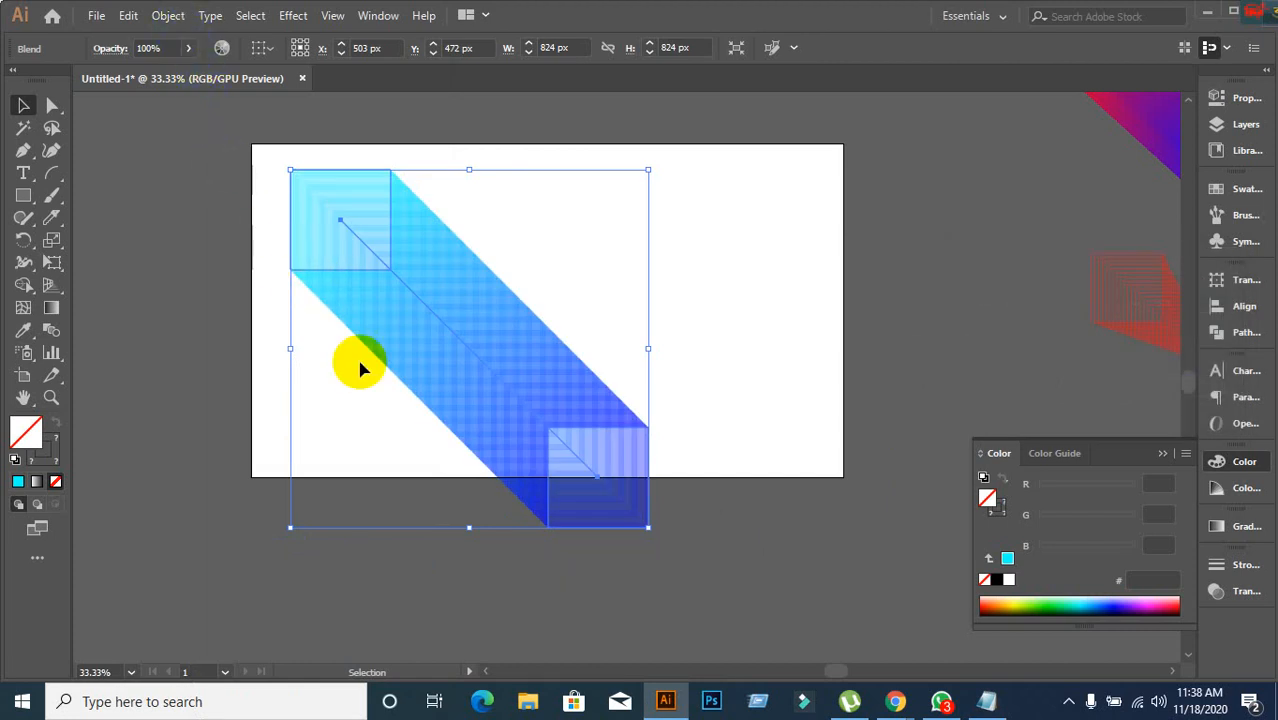
Move the cyan-to-blue square blend off the artboard to its upper right and check its blend options.
{"action": "left_click_drag", "start_coordinate": [357, 360], "coordinate": [913, 239]}
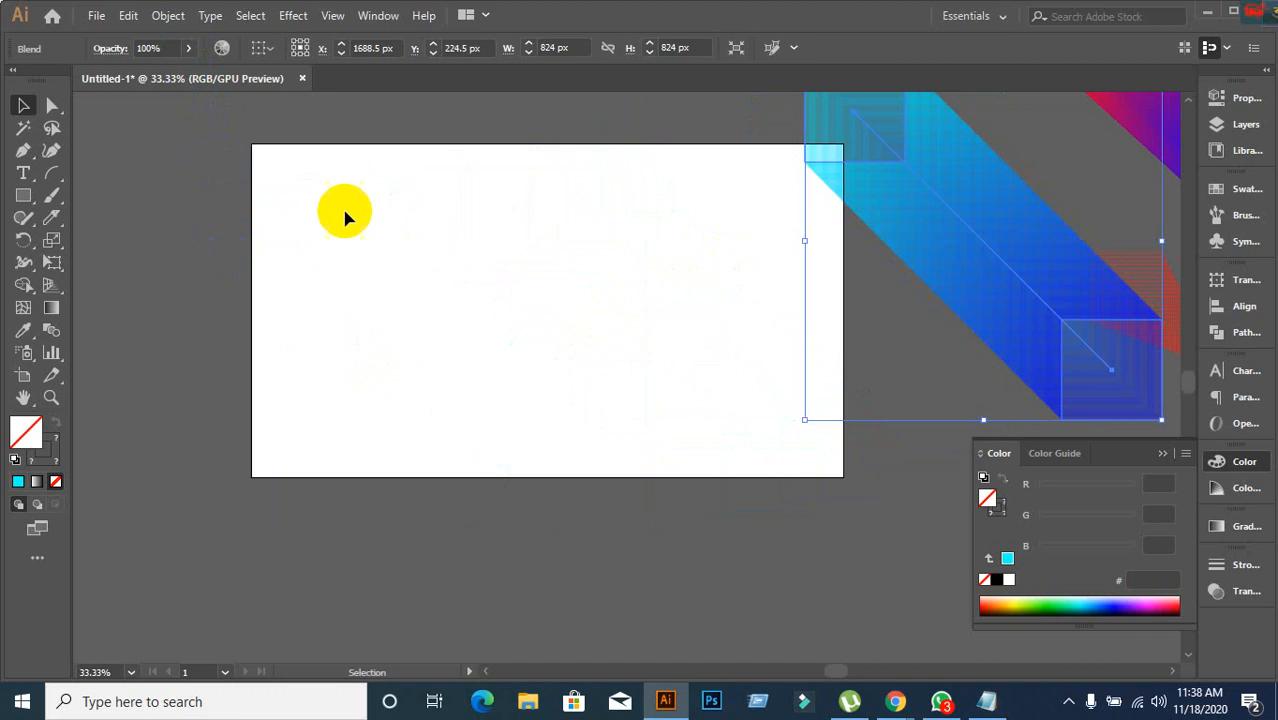
{"action": "left_click", "coordinate": [167, 15]}
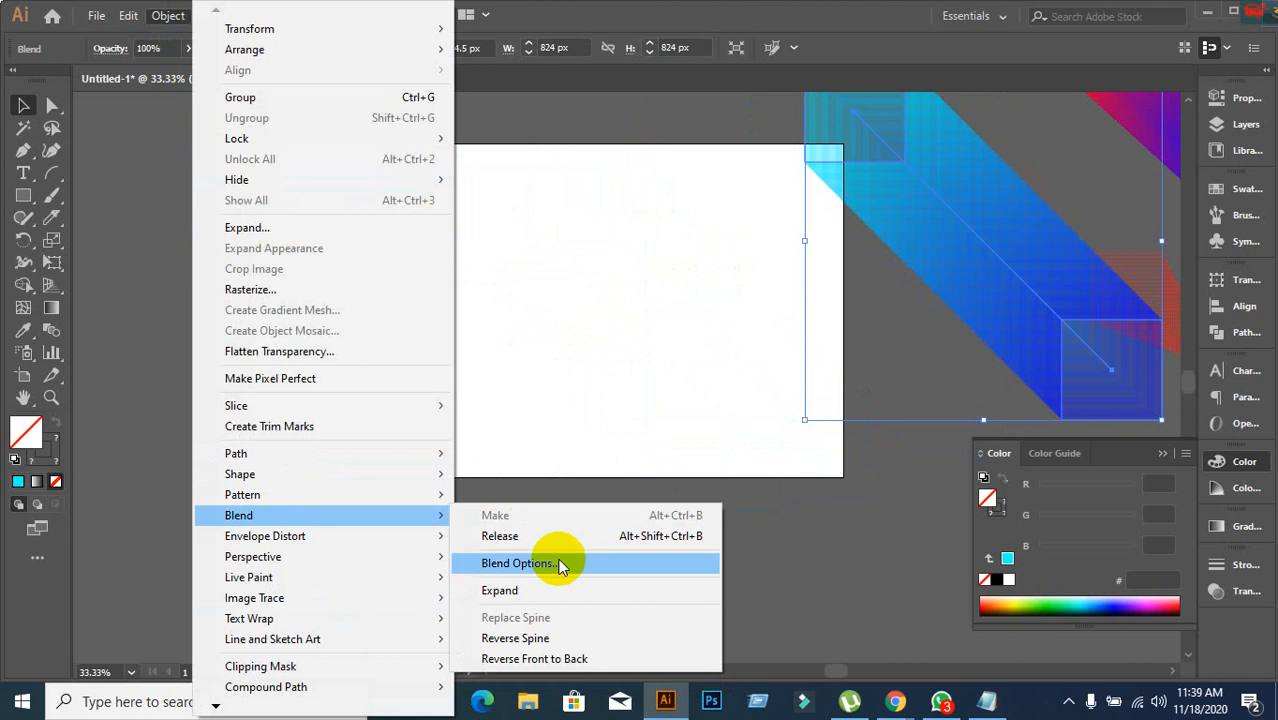
{"action": "left_click", "coordinate": [558, 565]}
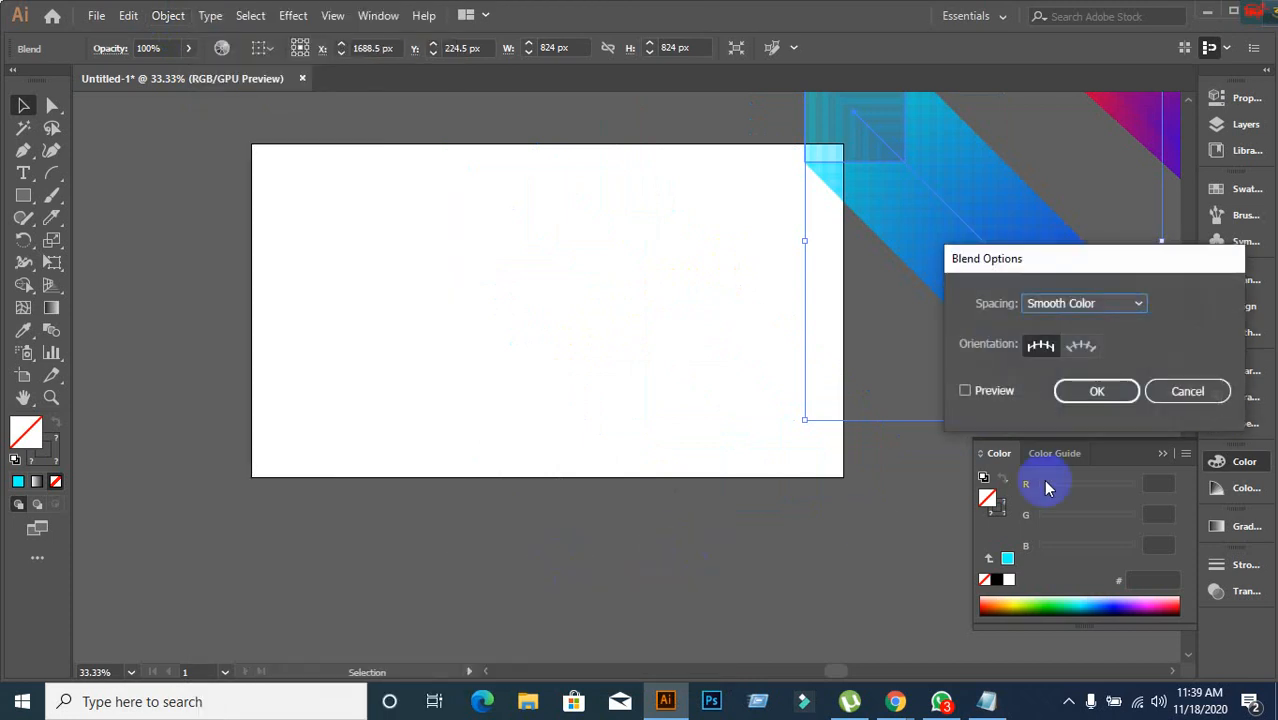
{"action": "left_click", "coordinate": [1185, 394]}
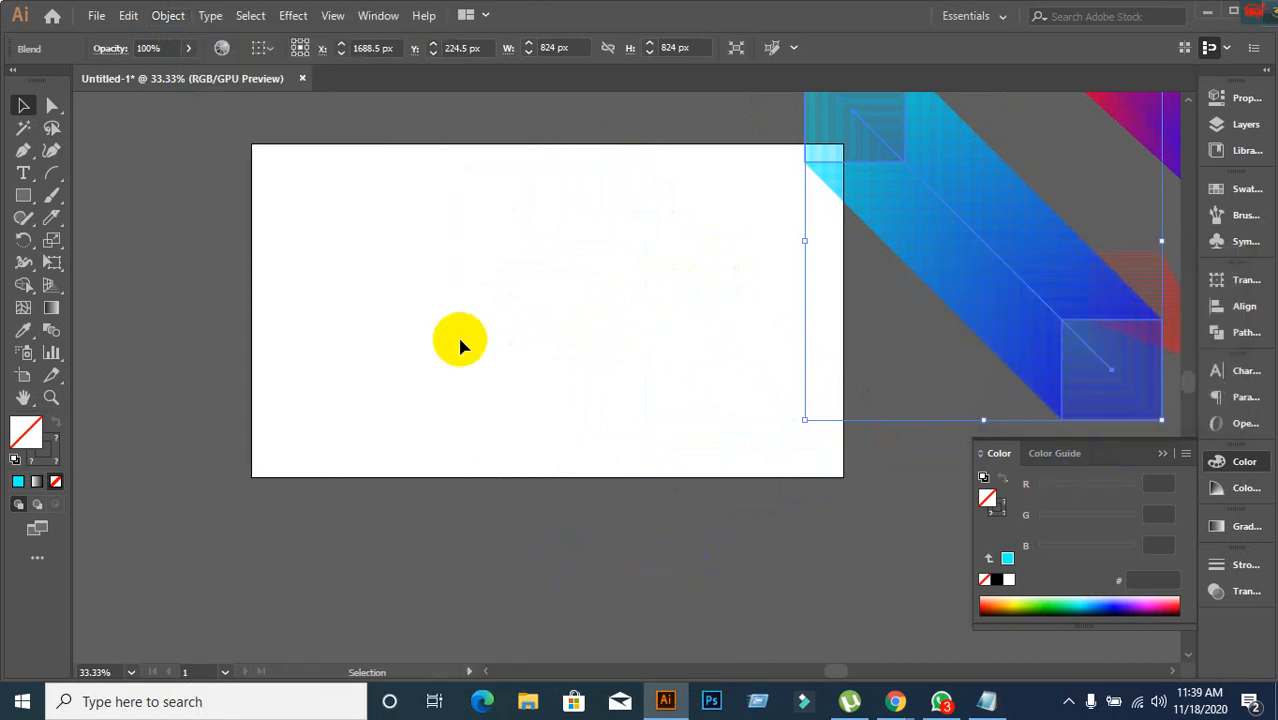
View the Blend commands available for the moved square blend and deselect it.
{"action": "left_click", "coordinate": [168, 16]}
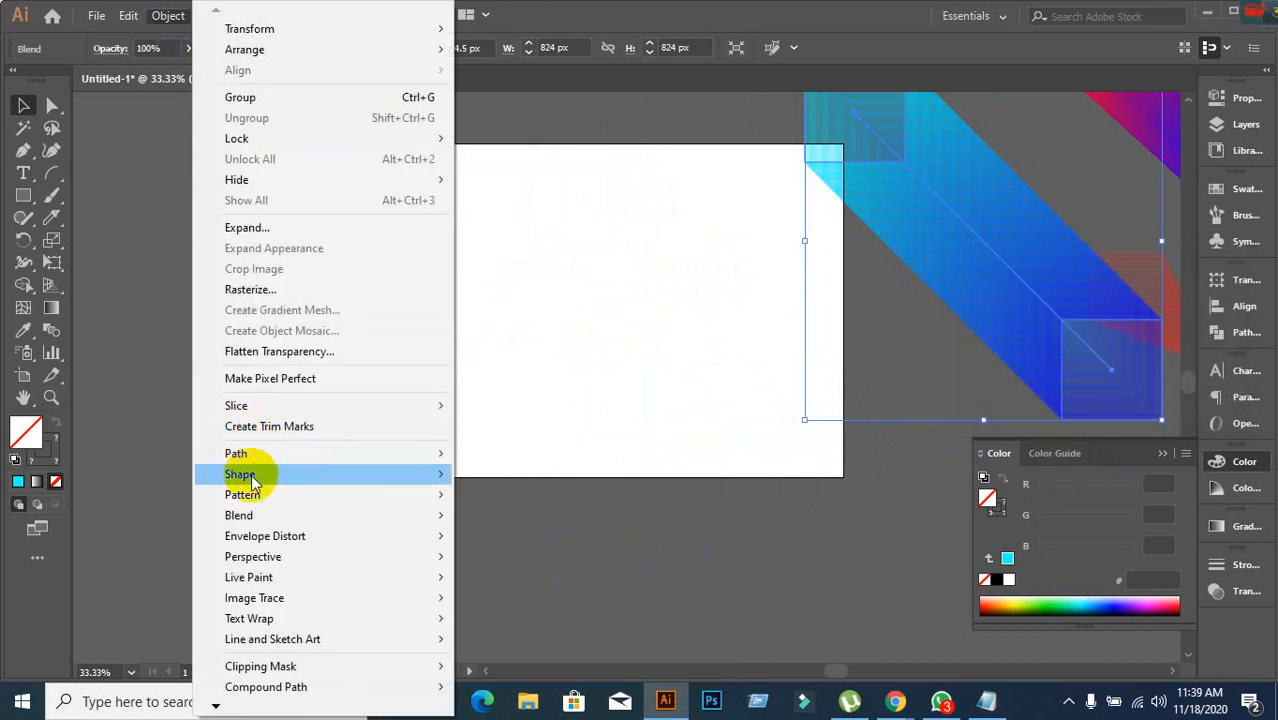
{"action": "mouse_move", "coordinate": [255, 515]}
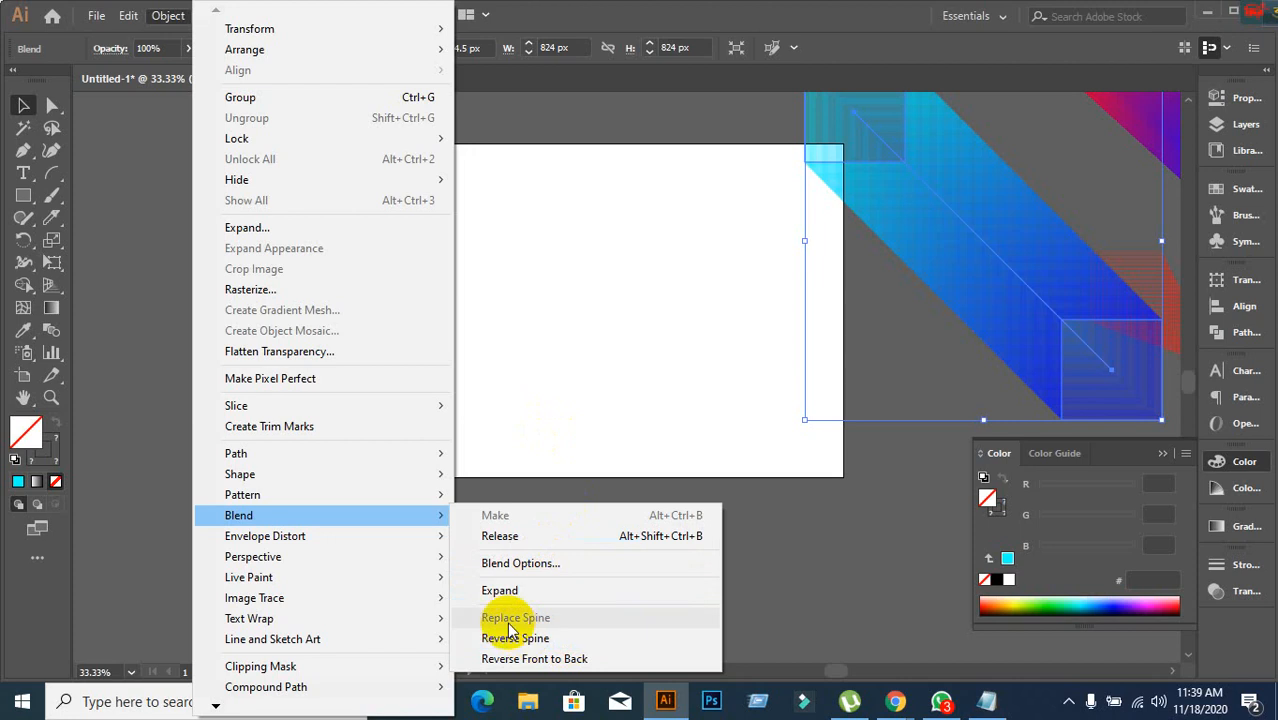
{"action": "left_click", "coordinate": [560, 360]}
{"action": "left_click", "coordinate": [386, 335]}
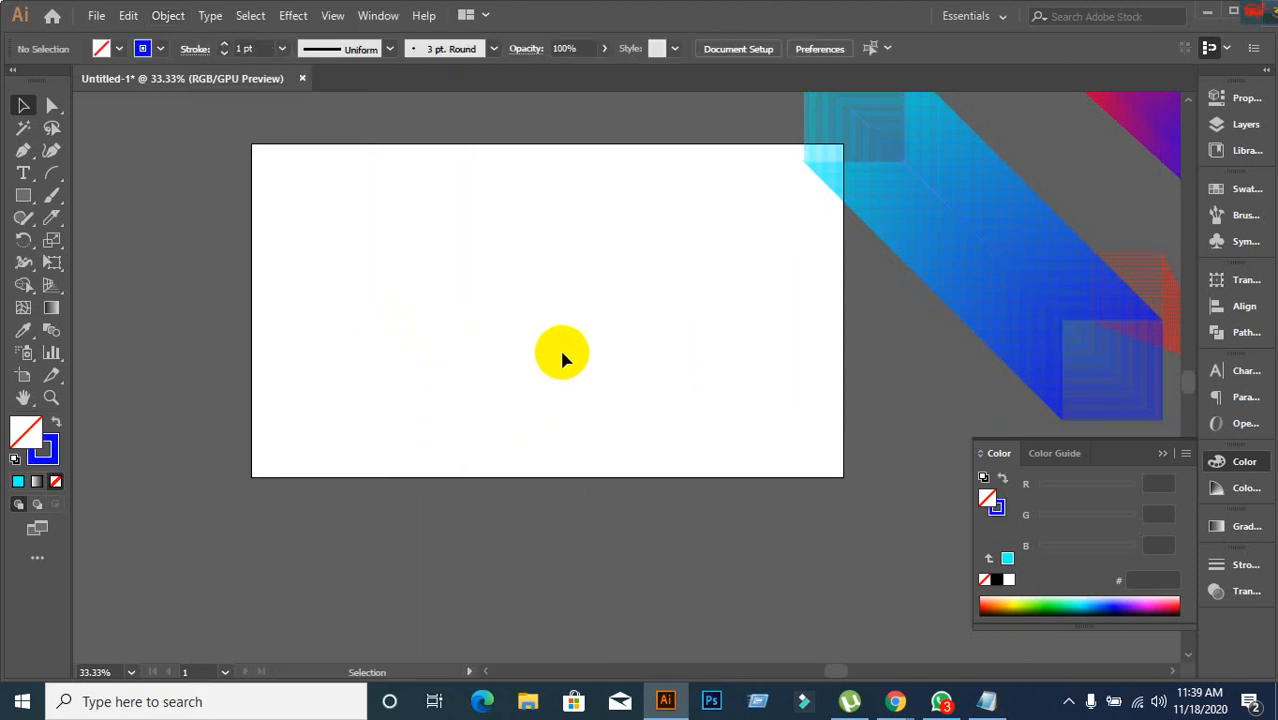
Draw a circle about 104 px wide near the artboard's upper left and swap its blue stroke to the fill.
{"action": "scroll", "coordinate": [530, 330], "scroll_direction": "up", "scroll_amount": 1}
{"action": "scroll", "coordinate": [530, 330], "scroll_direction": "down", "scroll_amount": 1}
{"action": "scroll", "coordinate": [532, 340], "scroll_direction": "up", "scroll_amount": 1}
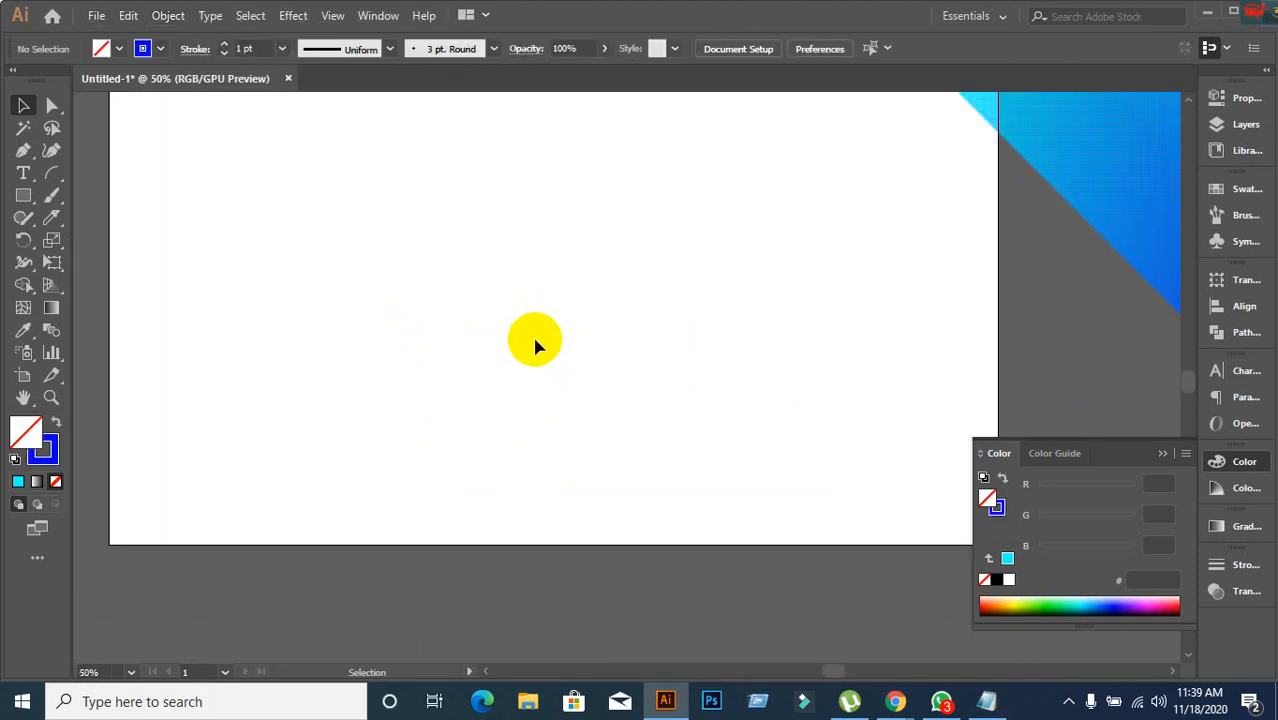
{"action": "scroll", "coordinate": [507, 356], "scroll_direction": "up", "scroll_amount": 1}
{"action": "scroll", "coordinate": [507, 347], "scroll_direction": "down", "scroll_amount": 1}
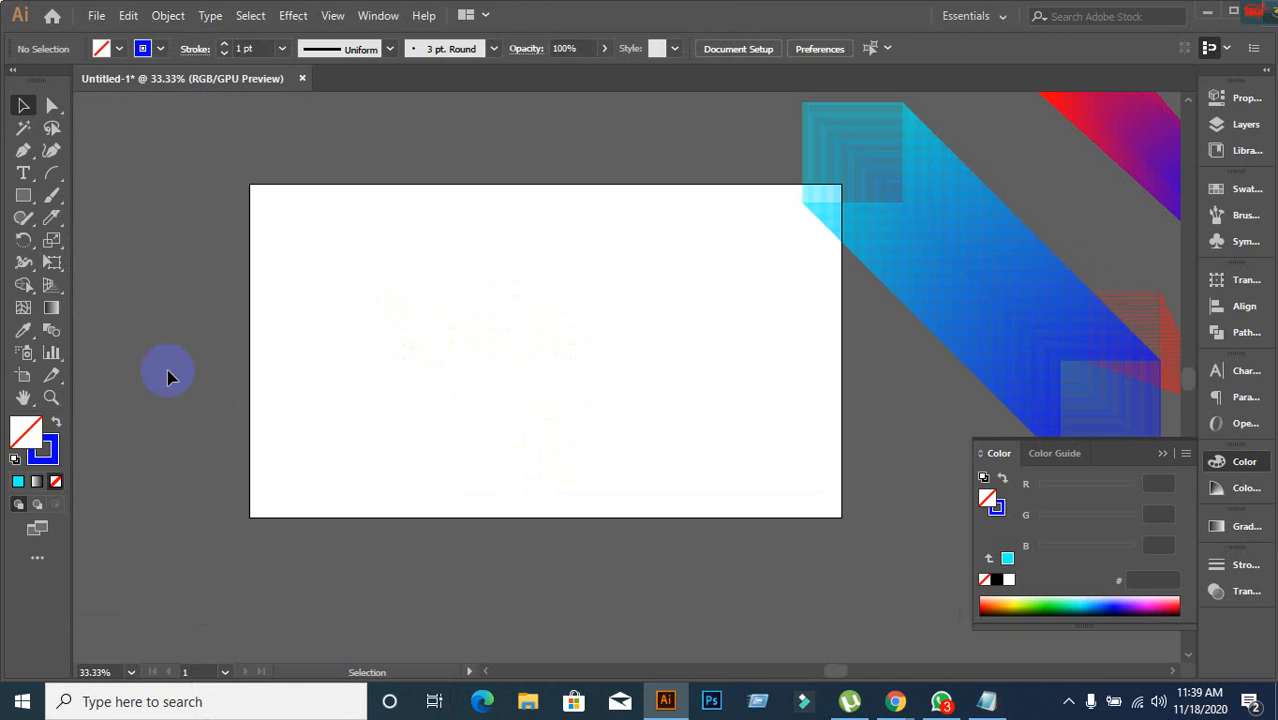
{"action": "left_click", "coordinate": [23, 195]}
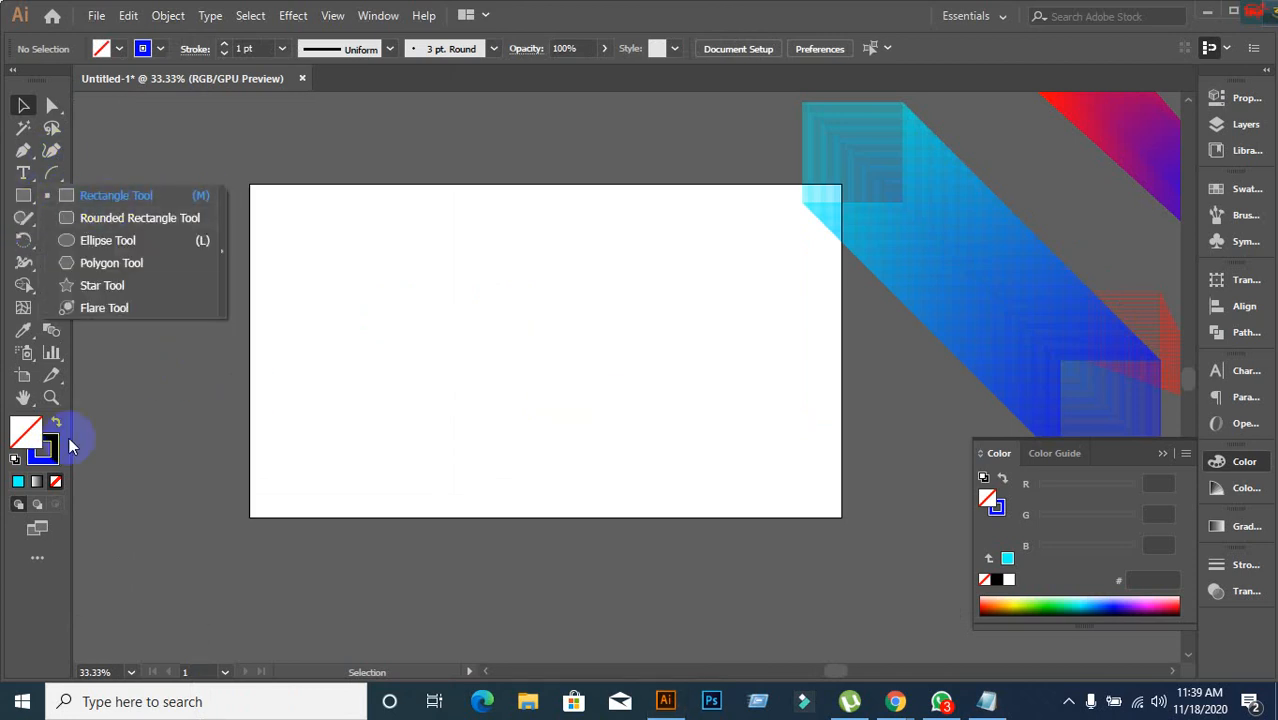
{"action": "left_click", "coordinate": [91, 491]}
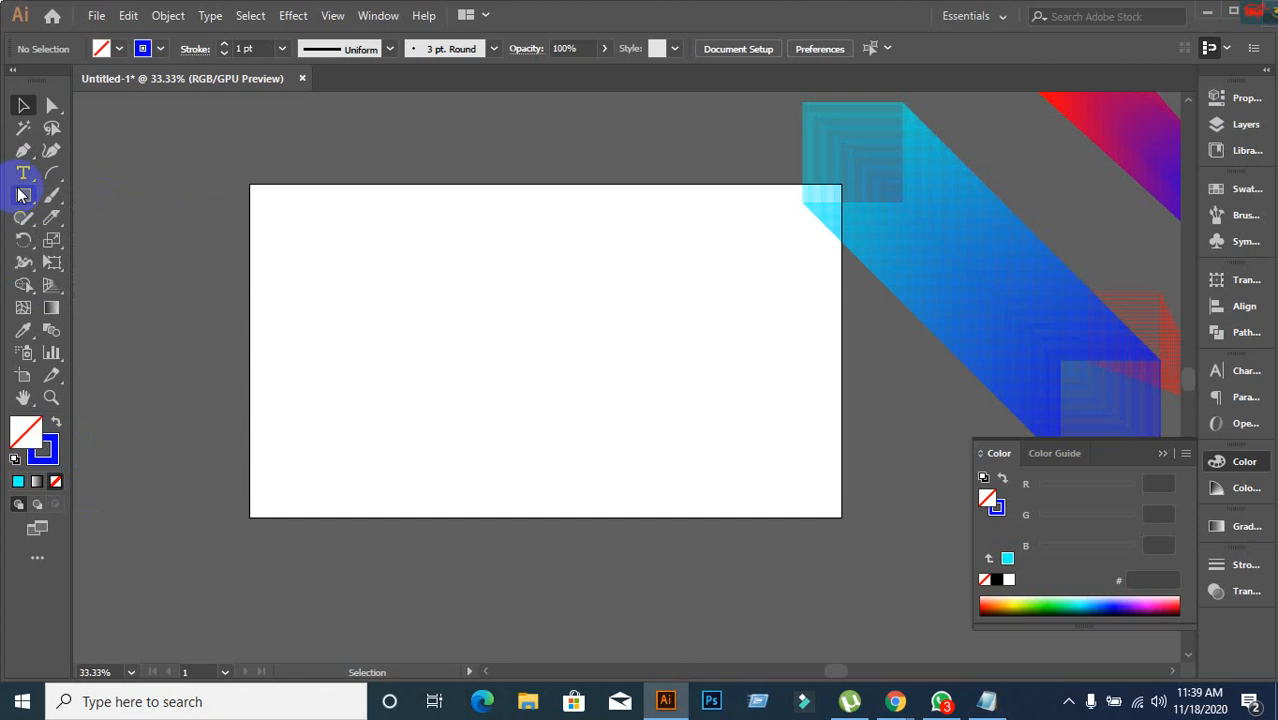
{"action": "left_click", "coordinate": [23, 195]}
{"action": "left_click", "coordinate": [80, 240]}
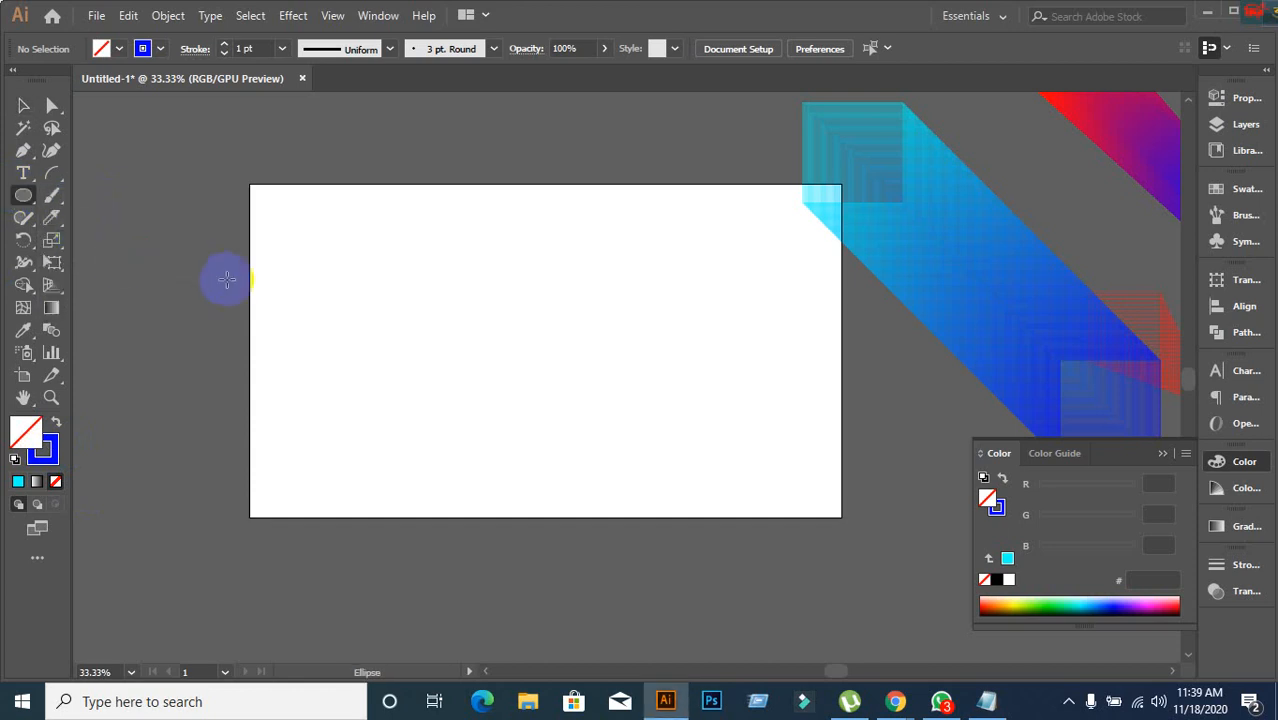
{"action": "left_click_drag", "start_coordinate": [345, 208], "coordinate": [391, 255]}
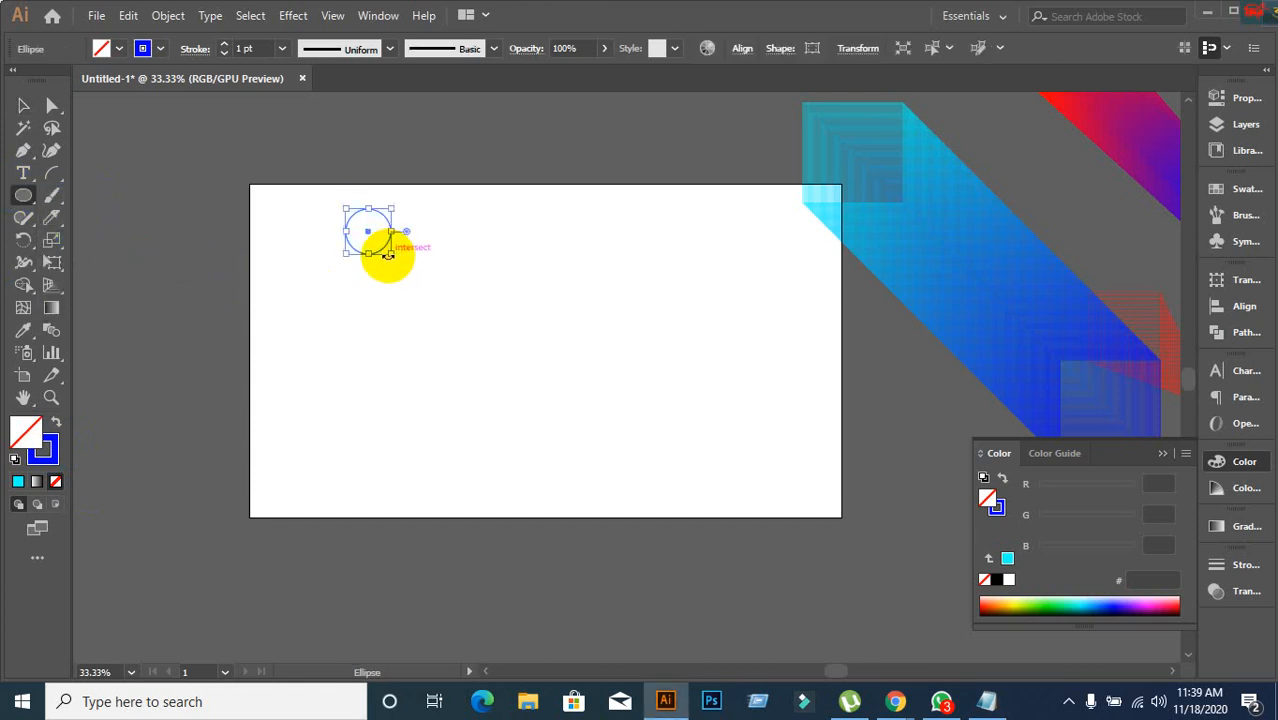
{"action": "left_click", "coordinate": [56, 423]}
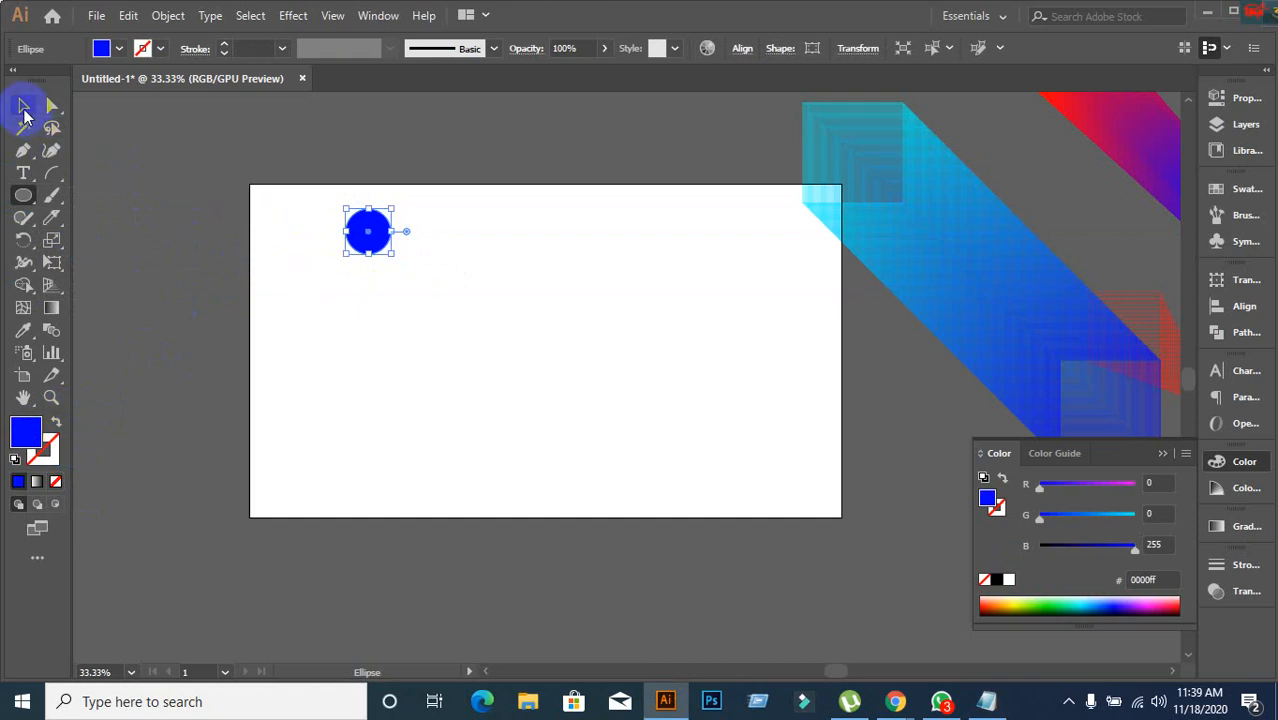
Copy the blue circle three times to its right to make a horizontal row of four circles.
{"action": "left_click", "coordinate": [23, 106]}
{"action": "scroll", "coordinate": [494, 361], "scroll_direction": "up", "scroll_amount": 1}
{"action": "left_click_drag", "start_coordinate": [317, 172], "coordinate": [606, 170]}
{"action": "left_click", "coordinate": [518, 255]}
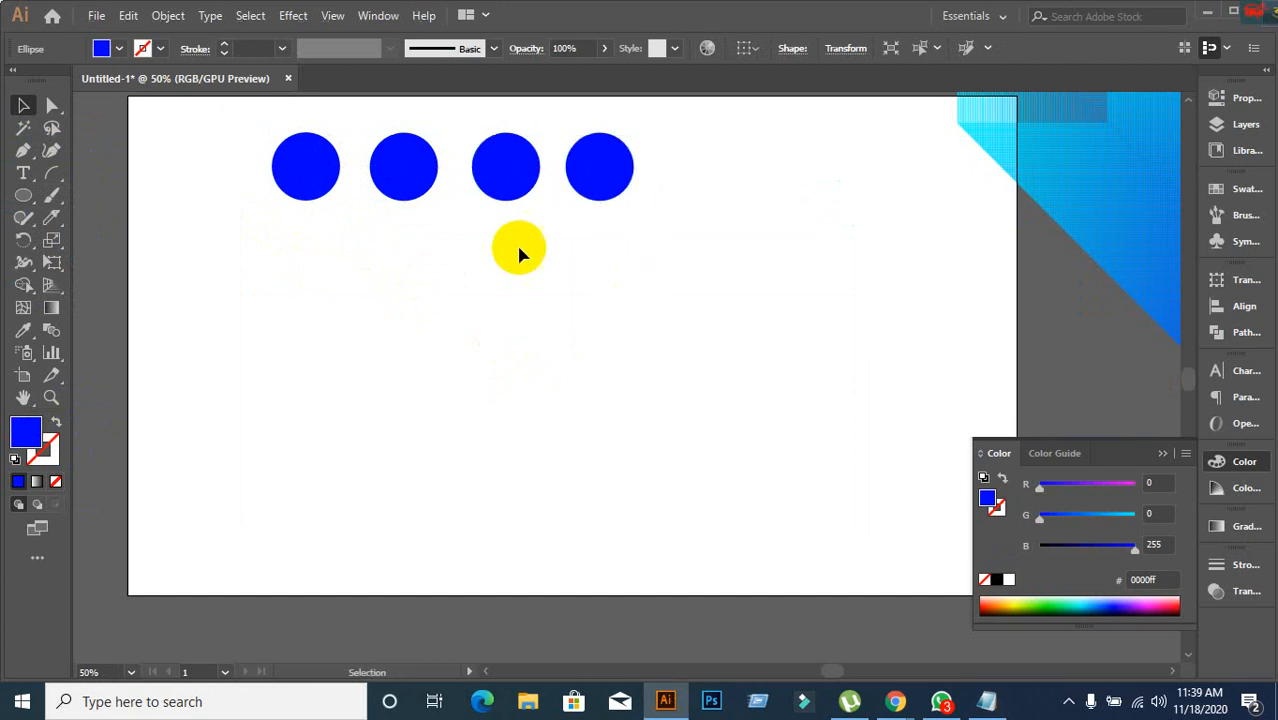
Fill the second circle with yellow, the third with magenta and the fourth with orange.
{"action": "left_click", "coordinate": [412, 160]}
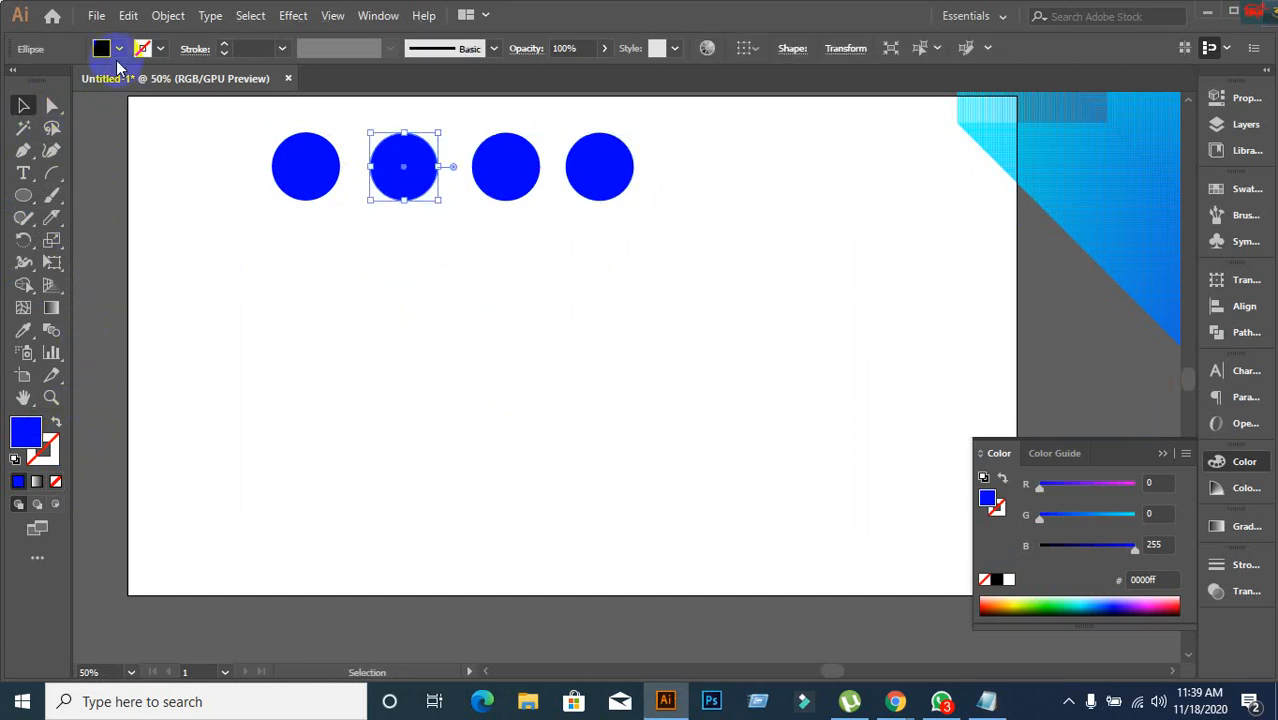
{"action": "left_click", "coordinate": [118, 50]}
{"action": "left_click", "coordinate": [25, 92]}
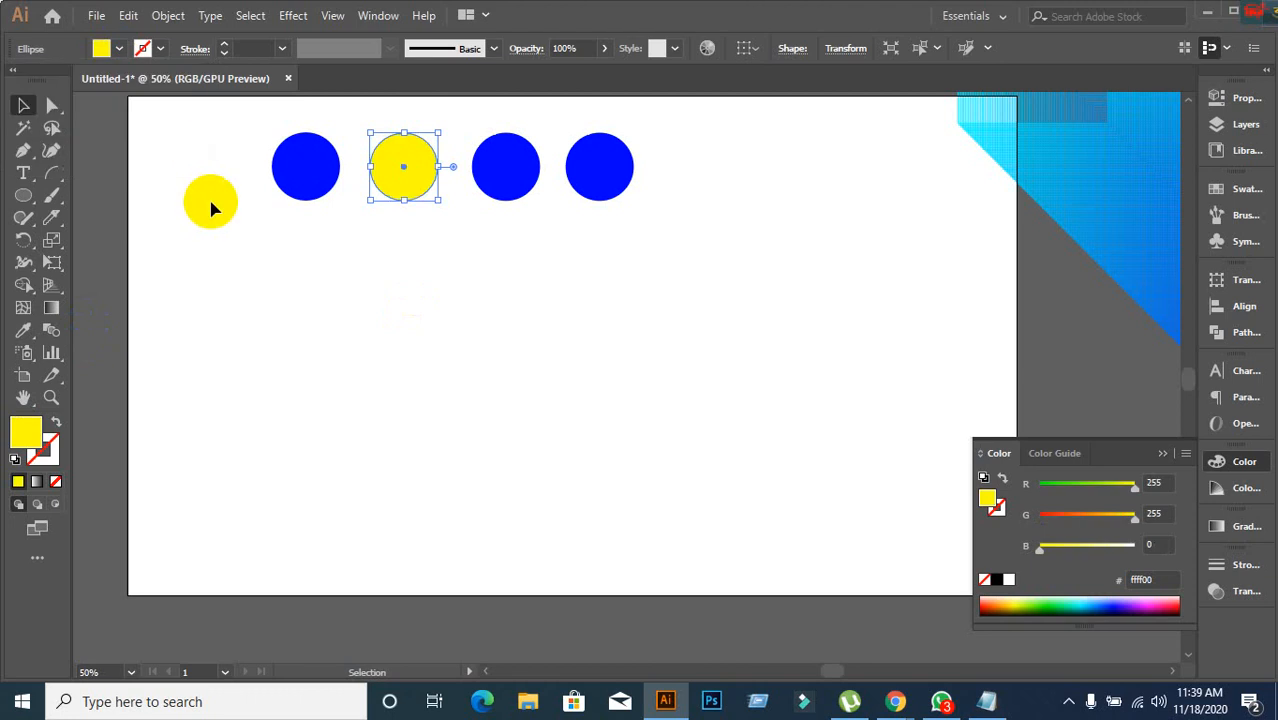
{"action": "left_click", "coordinate": [510, 190]}
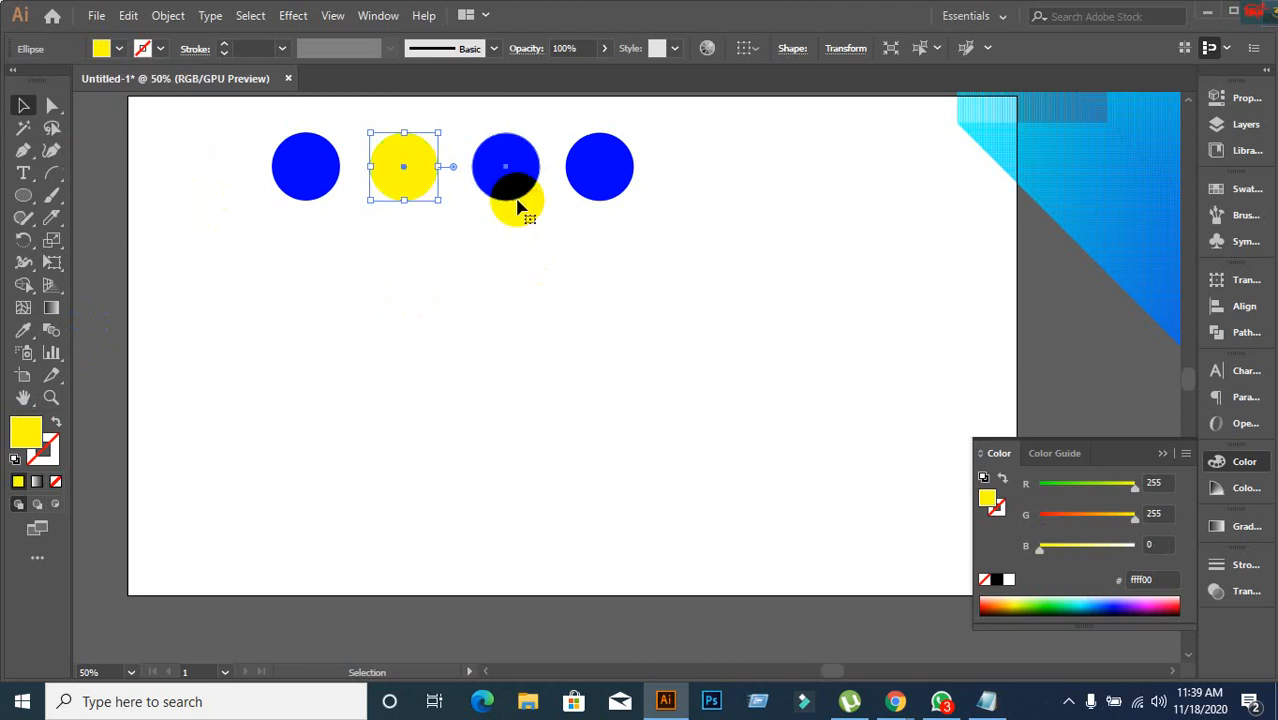
{"action": "left_click", "coordinate": [119, 50]}
{"action": "left_click", "coordinate": [131, 79]}
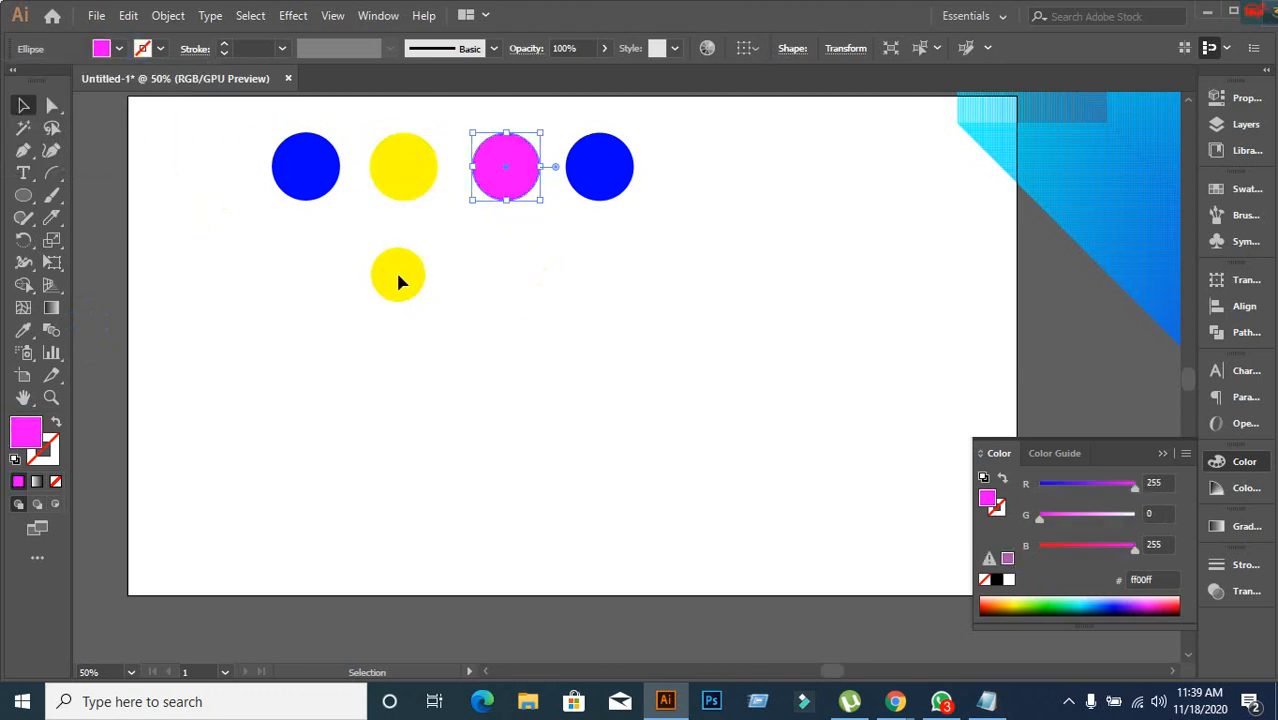
{"action": "left_click", "coordinate": [599, 170]}
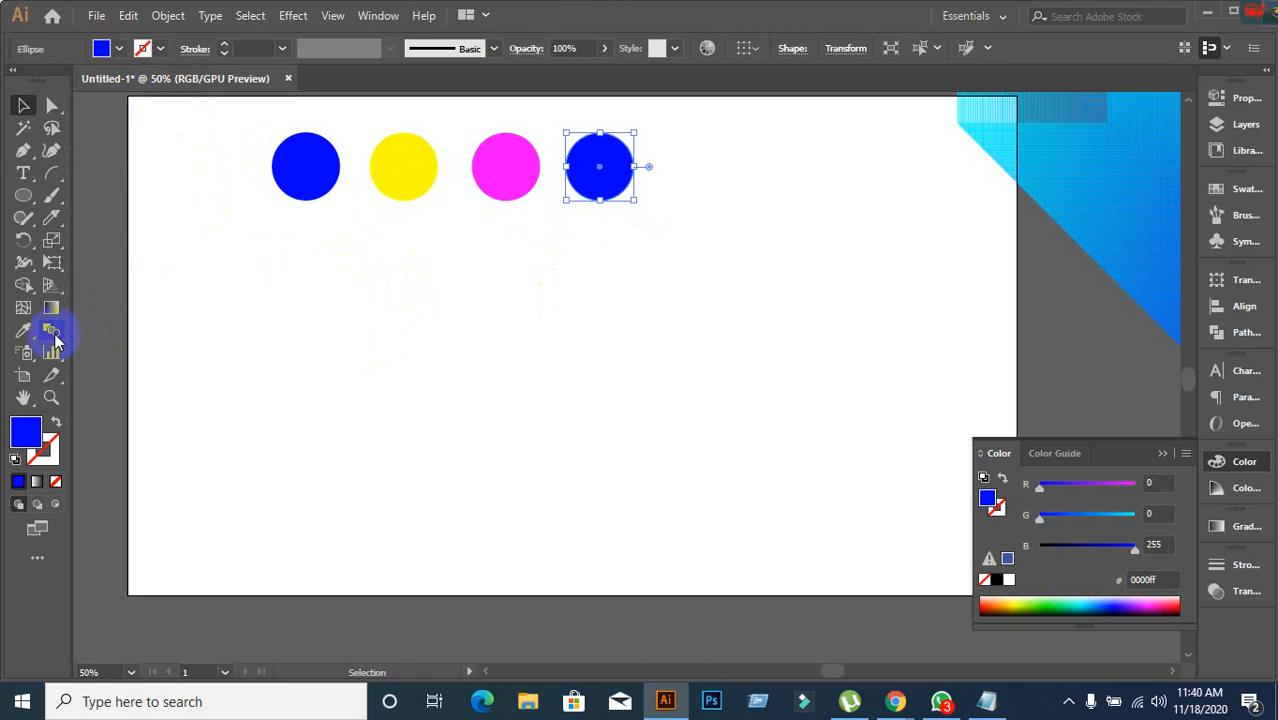
{"action": "left_click", "coordinate": [119, 50]}
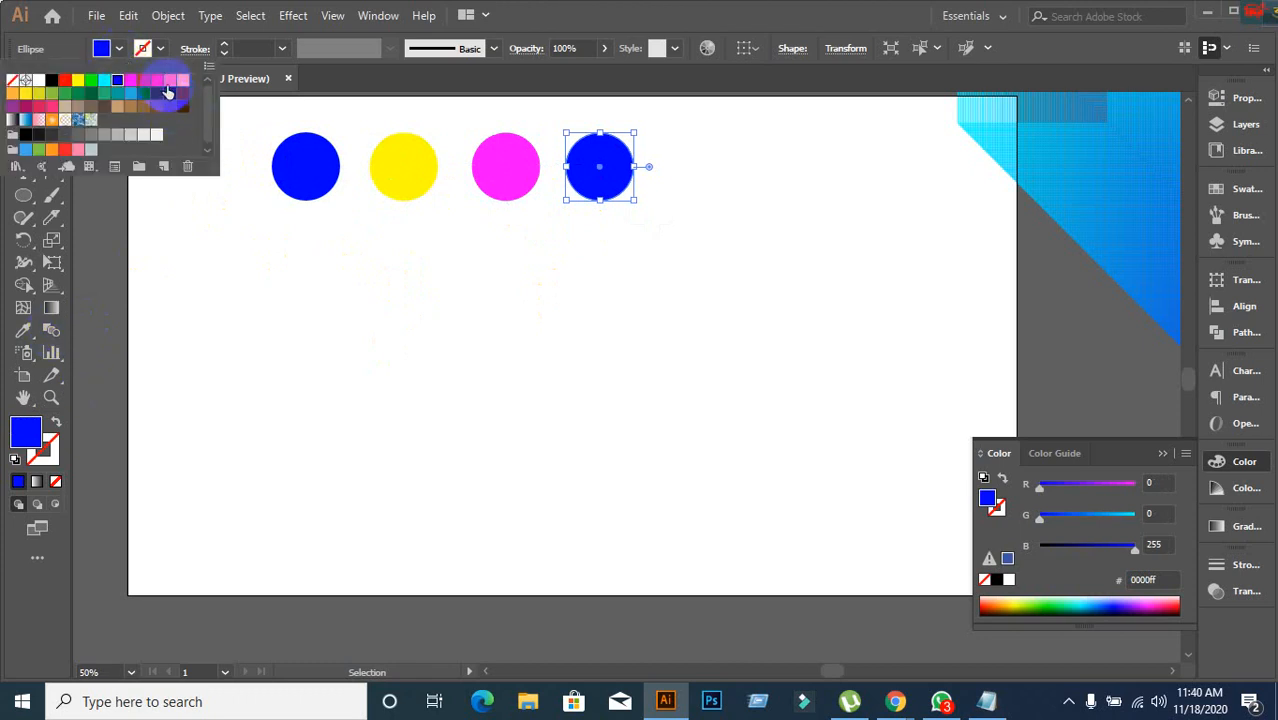
{"action": "left_click", "coordinate": [167, 82]}
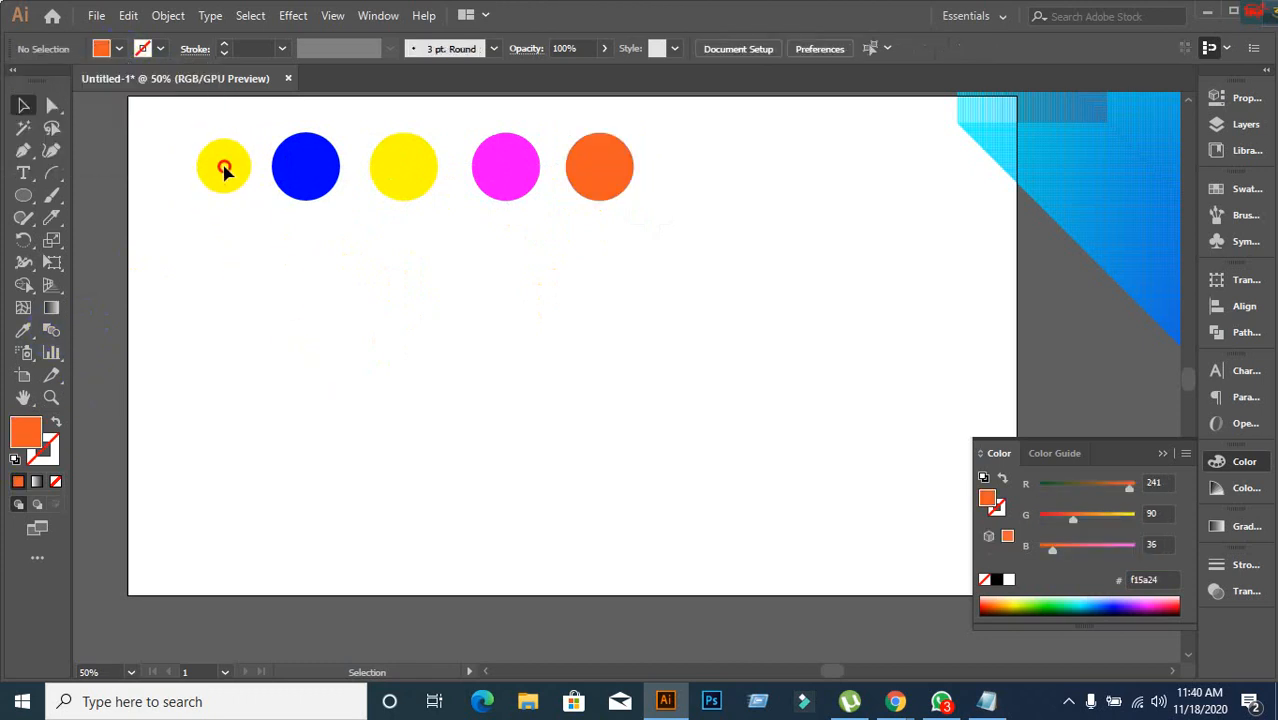
Select all four coloured circles and make a blend across them with the Blend Make command.
{"action": "left_click_drag", "start_coordinate": [222, 165], "coordinate": [673, 350]}
{"action": "left_click", "coordinate": [168, 16]}
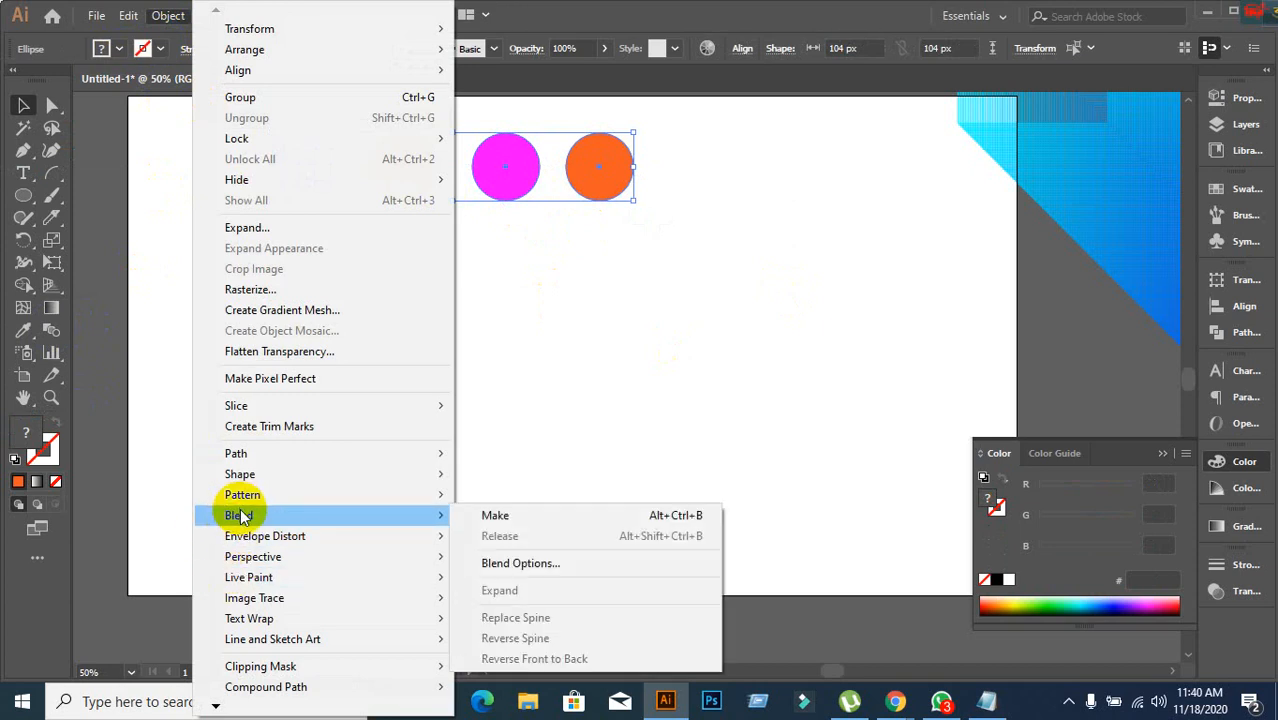
{"action": "left_click", "coordinate": [495, 516]}
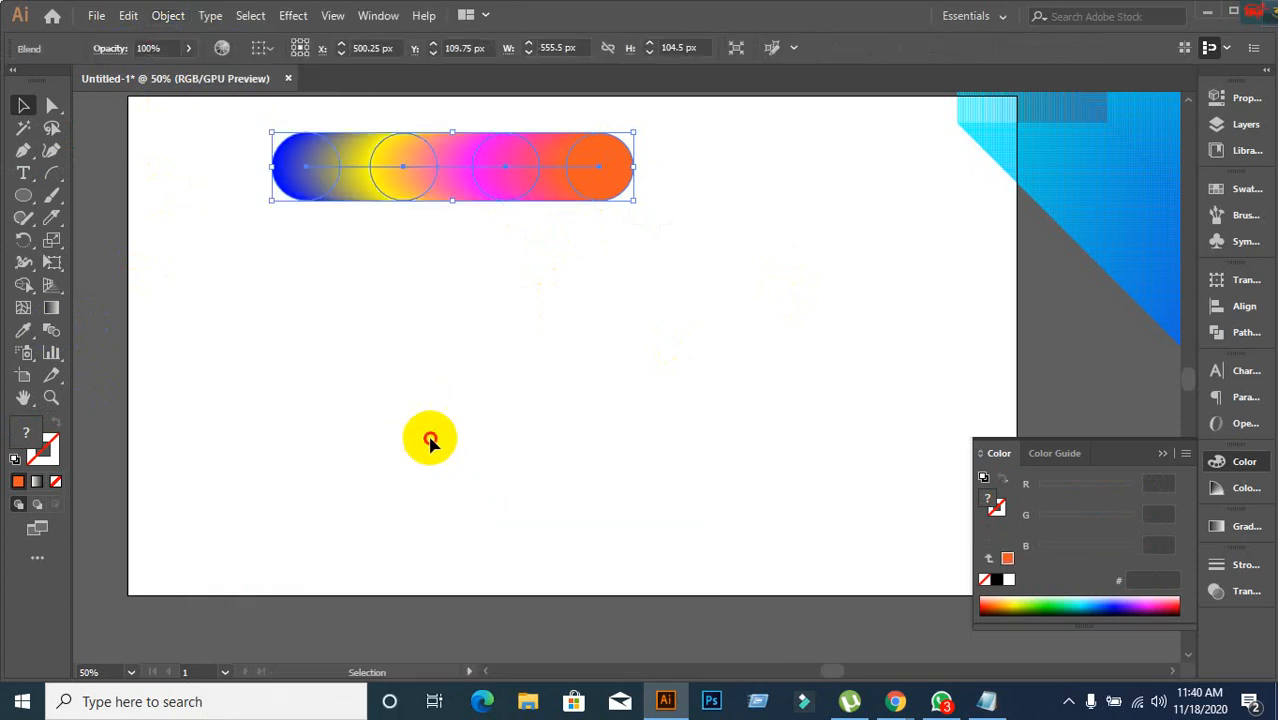
Draw an orange circle on the empty artboard area below the blended colour bar.
{"action": "left_click", "coordinate": [428, 434]}
{"action": "left_click", "coordinate": [469, 197]}
{"action": "left_click", "coordinate": [441, 420]}
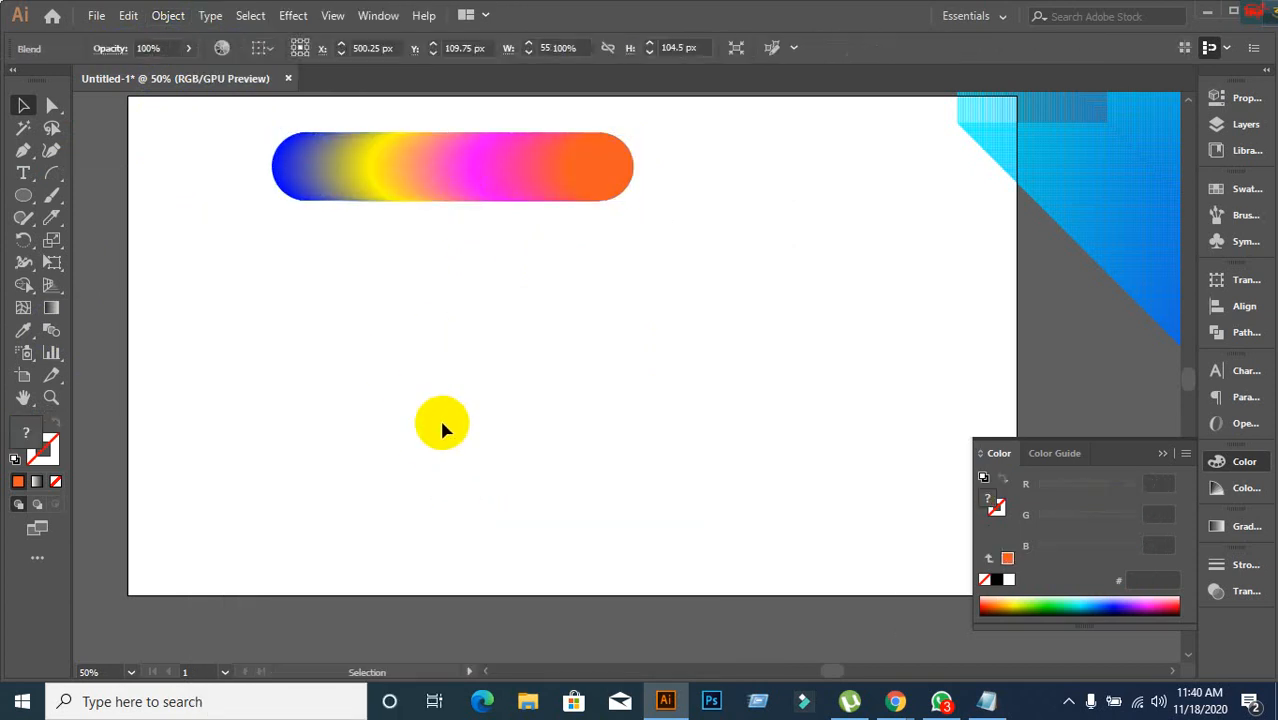
{"action": "left_click_drag", "start_coordinate": [22, 205], "coordinate": [116, 244]}
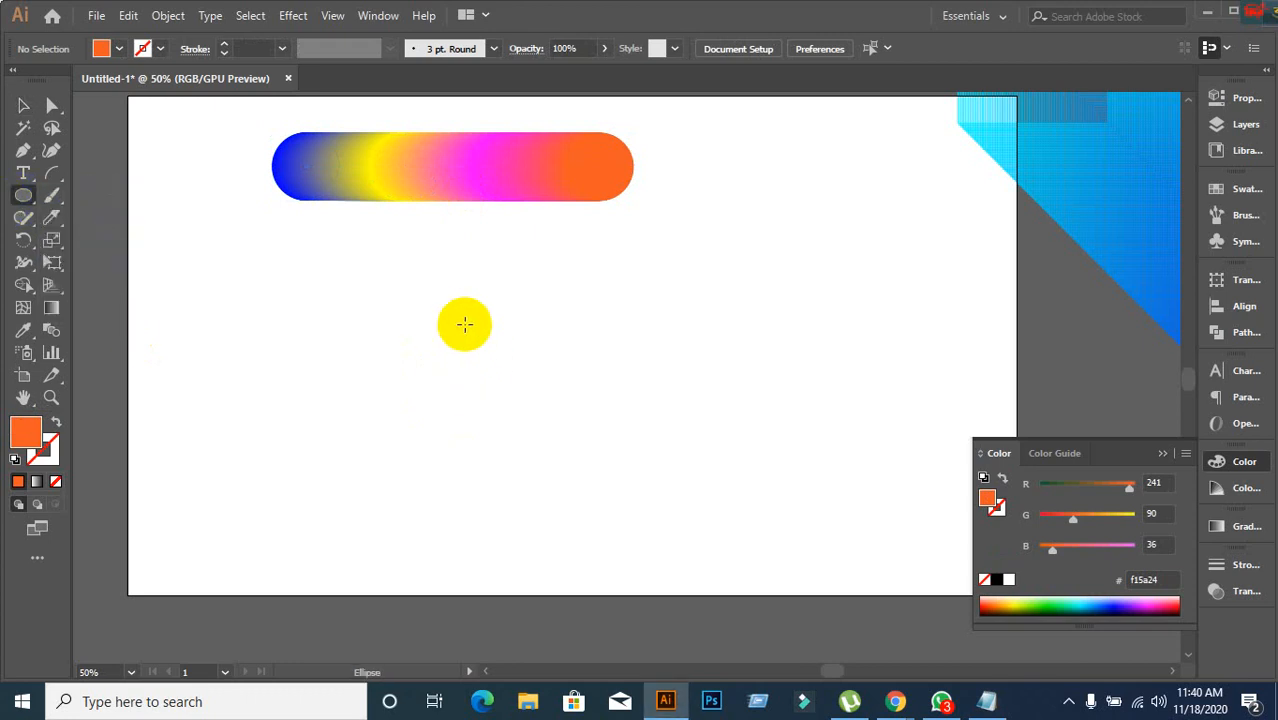
{"action": "left_click_drag", "start_coordinate": [434, 300], "coordinate": [596, 469]}
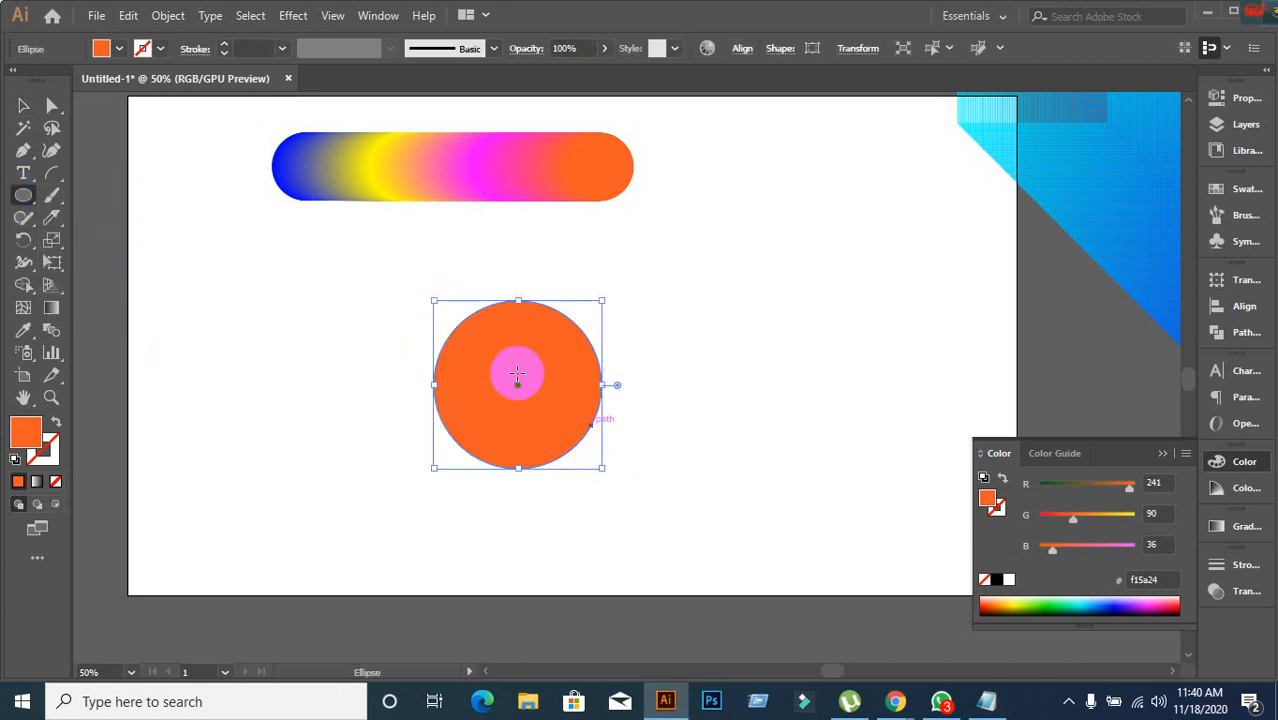
Move the orange circle up close beneath the blended bar and swap its fill and stroke, leaving only an orange outline.
{"action": "left_click", "coordinate": [25, 107]}
{"action": "left_click_drag", "start_coordinate": [508, 394], "coordinate": [428, 315]}
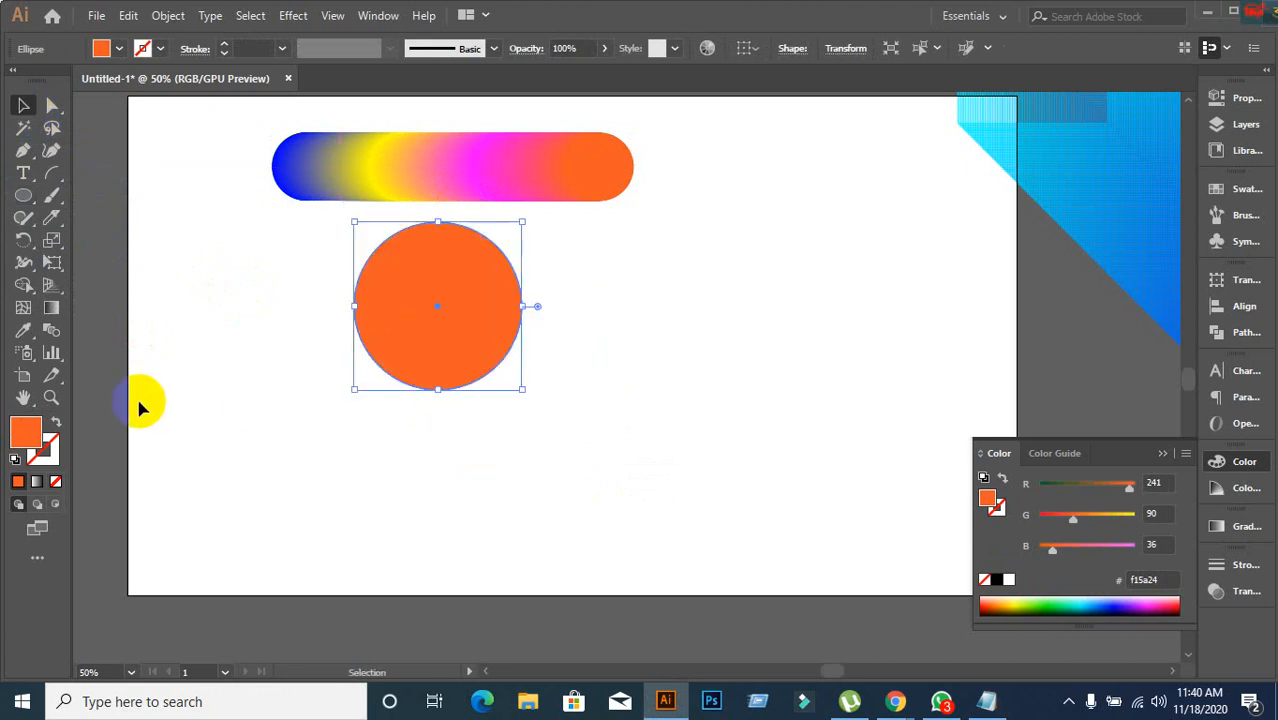
{"action": "left_click", "coordinate": [57, 423]}
{"action": "left_click", "coordinate": [208, 376]}
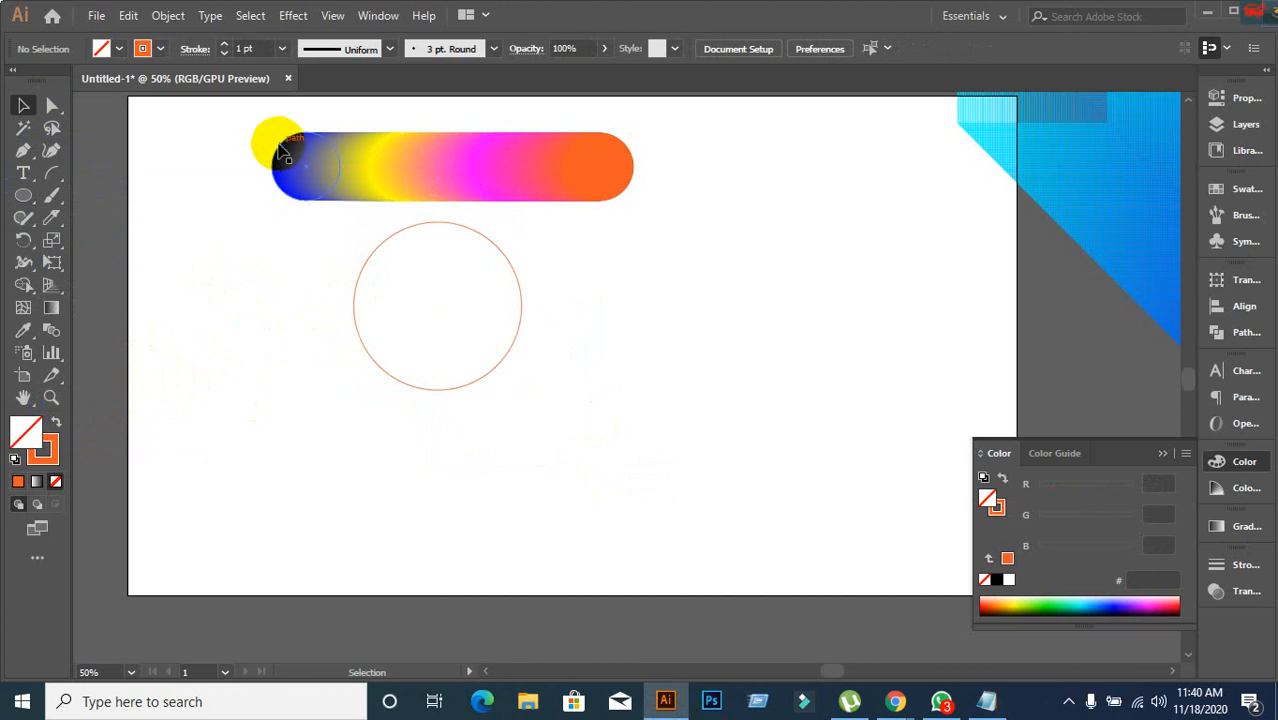
Replace the blended bar's spine with the outlined circle using Replace Spine.
{"action": "left_click_drag", "start_coordinate": [385, 172], "coordinate": [376, 172]}
{"action": "left_click_drag", "start_coordinate": [196, 138], "coordinate": [542, 371]}
{"action": "left_click", "coordinate": [168, 15]}
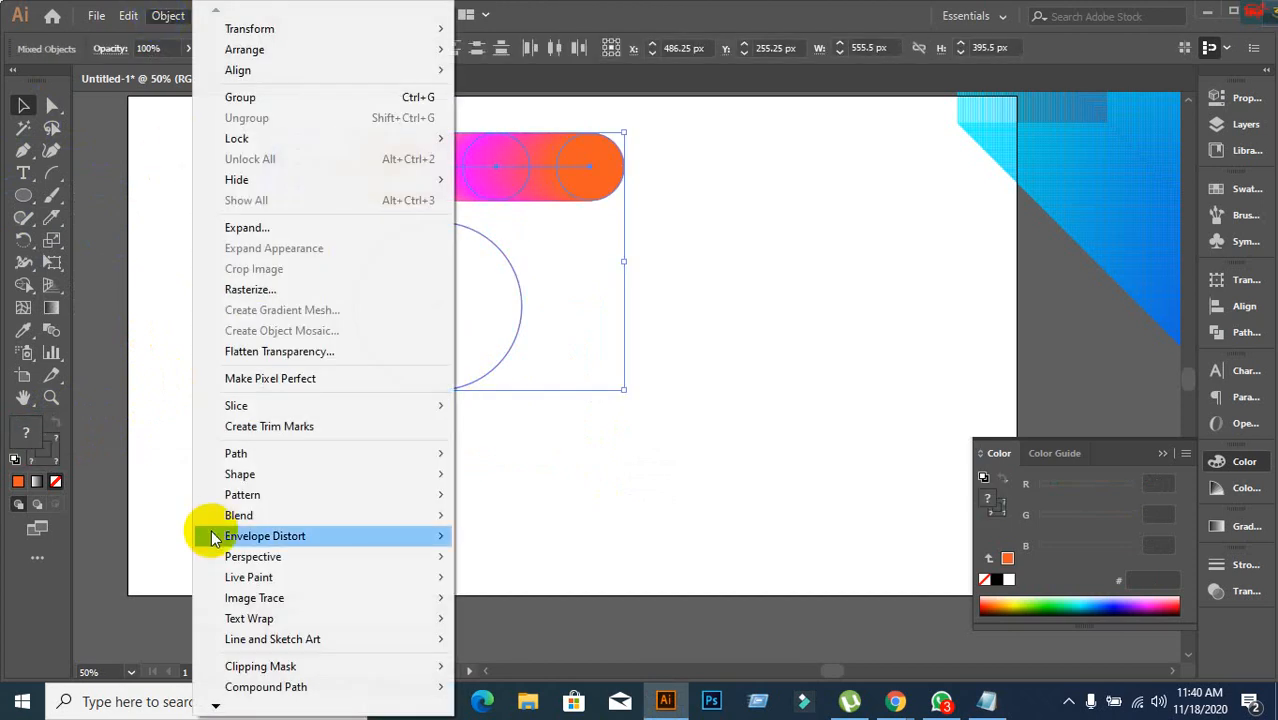
{"action": "mouse_move", "coordinate": [230, 518]}
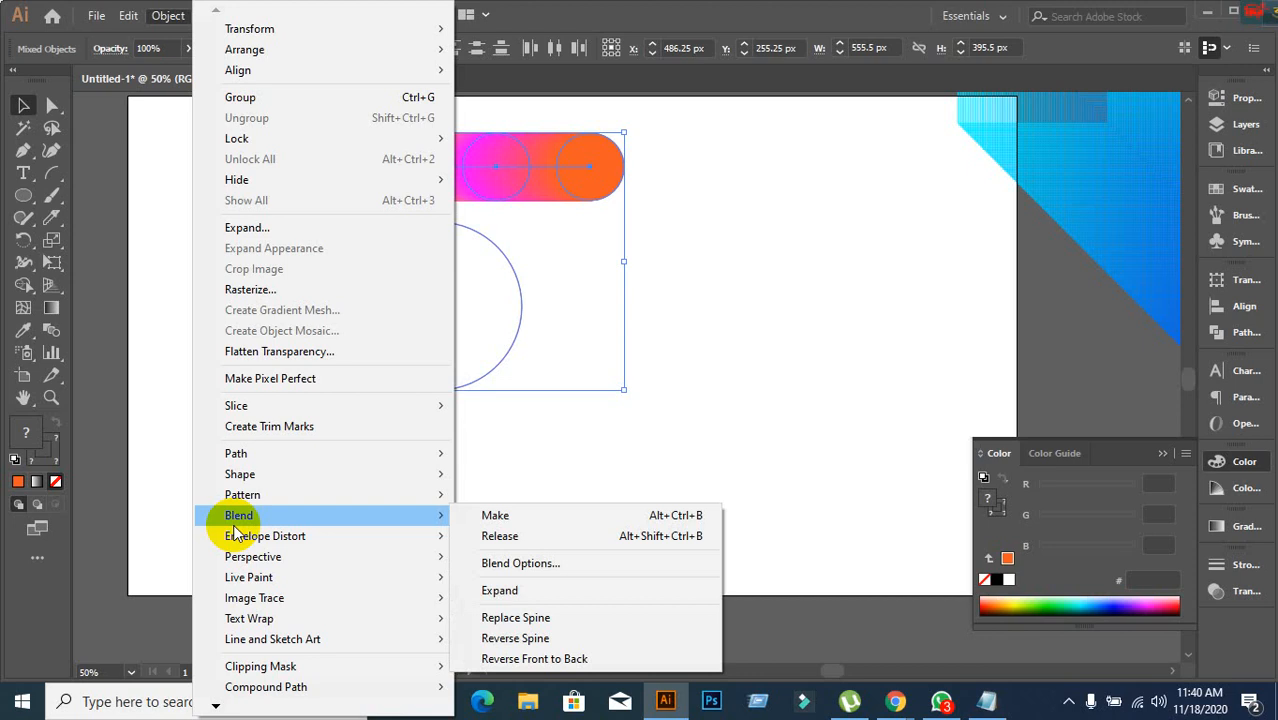
{"action": "left_click", "coordinate": [543, 619]}
{"action": "left_click", "coordinate": [566, 579]}
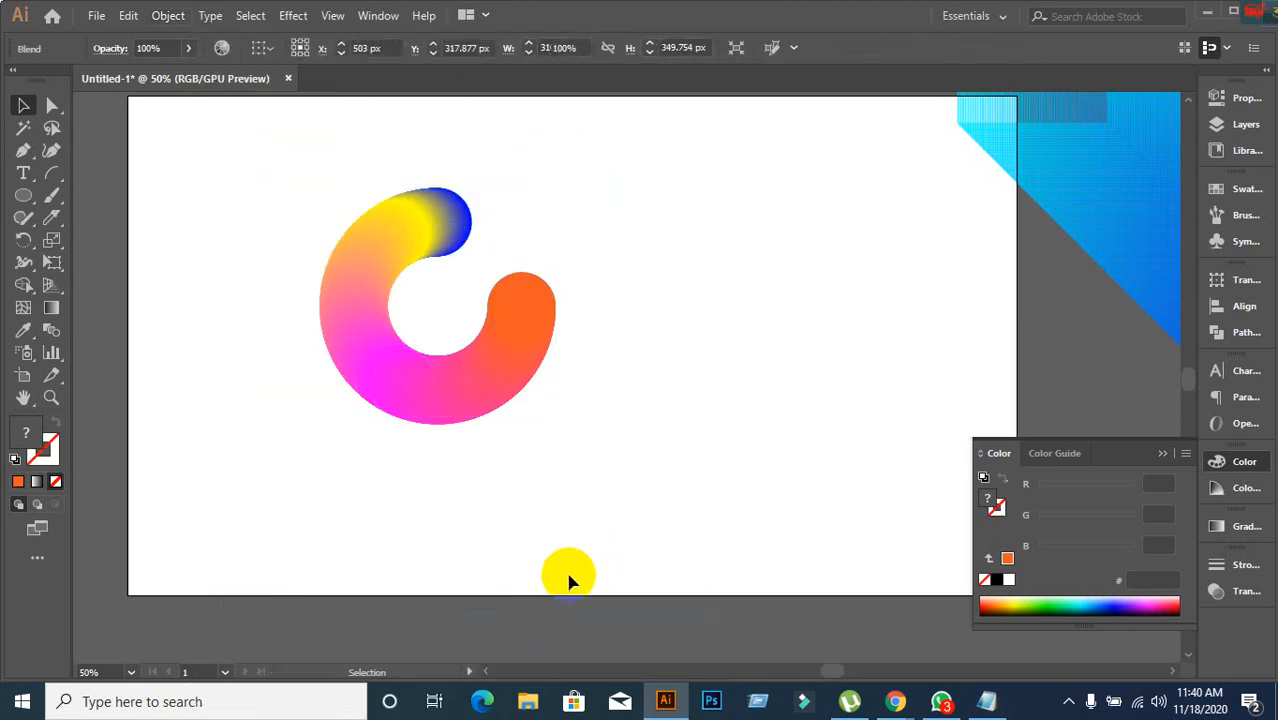
{"action": "left_click_drag", "start_coordinate": [231, 183], "coordinate": [661, 573]}
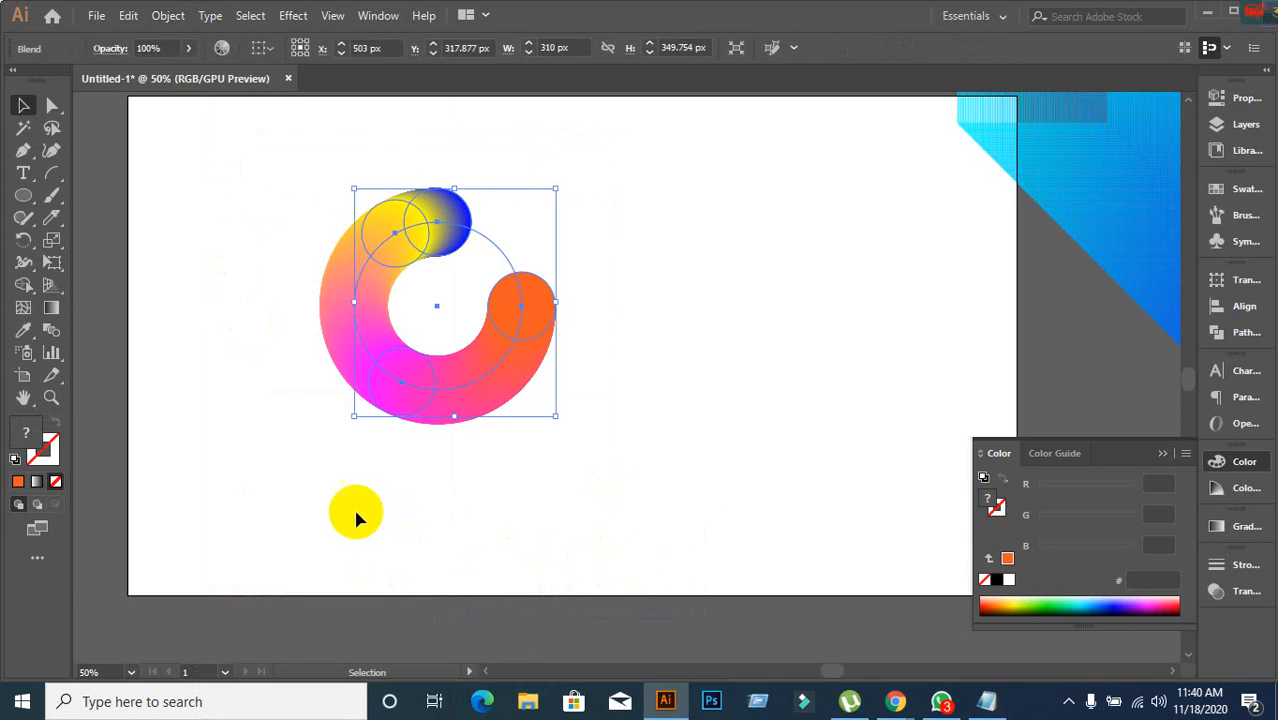
{"action": "left_click", "coordinate": [192, 372]}
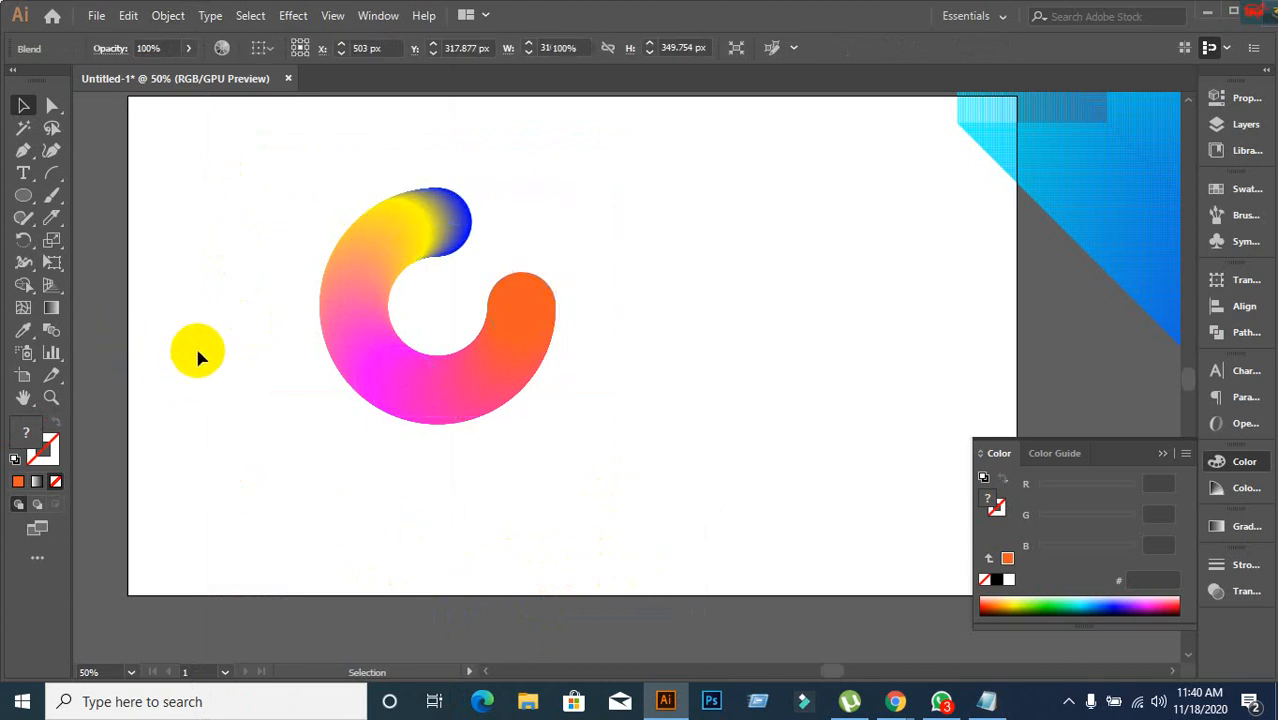
{"action": "left_click_drag", "start_coordinate": [201, 149], "coordinate": [543, 518]}
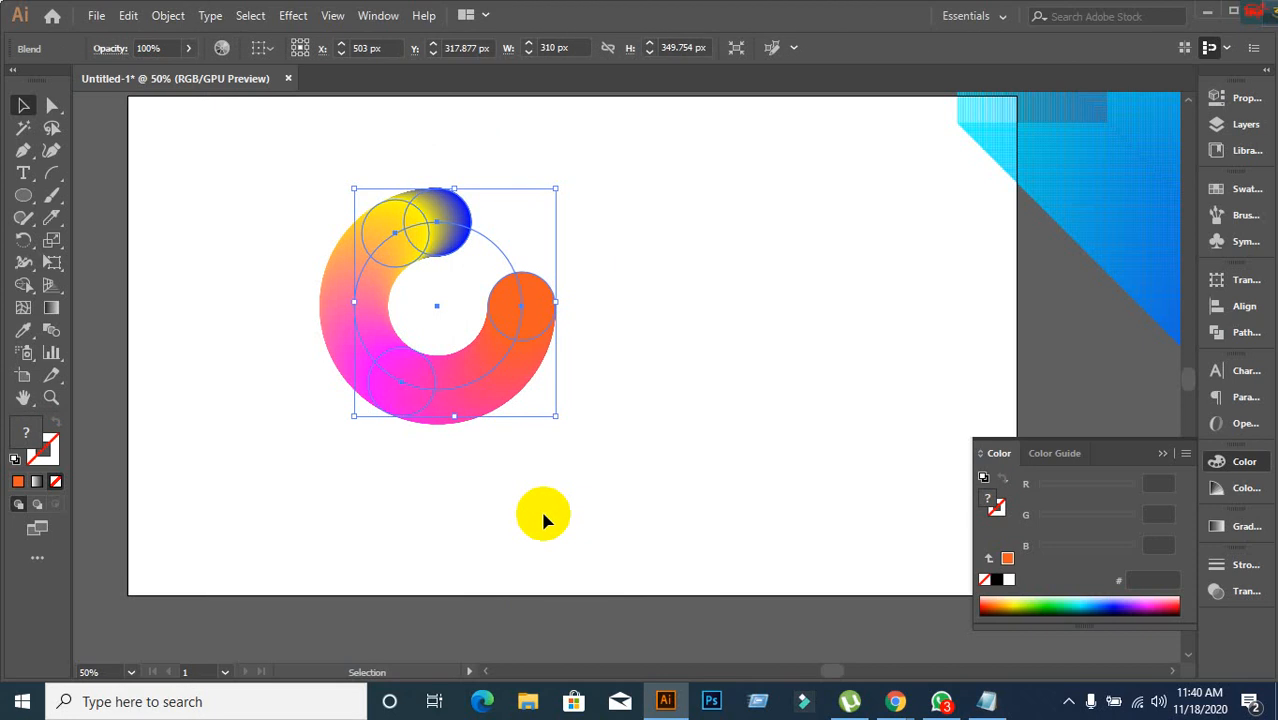
{"action": "left_click", "coordinate": [560, 519]}
Cut the blend's circular spine with the Scissors tool in the gap between the blue and orange ends.
{"action": "left_click_drag", "start_coordinate": [306, 160], "coordinate": [553, 440]}
{"action": "left_click", "coordinate": [61, 228]}
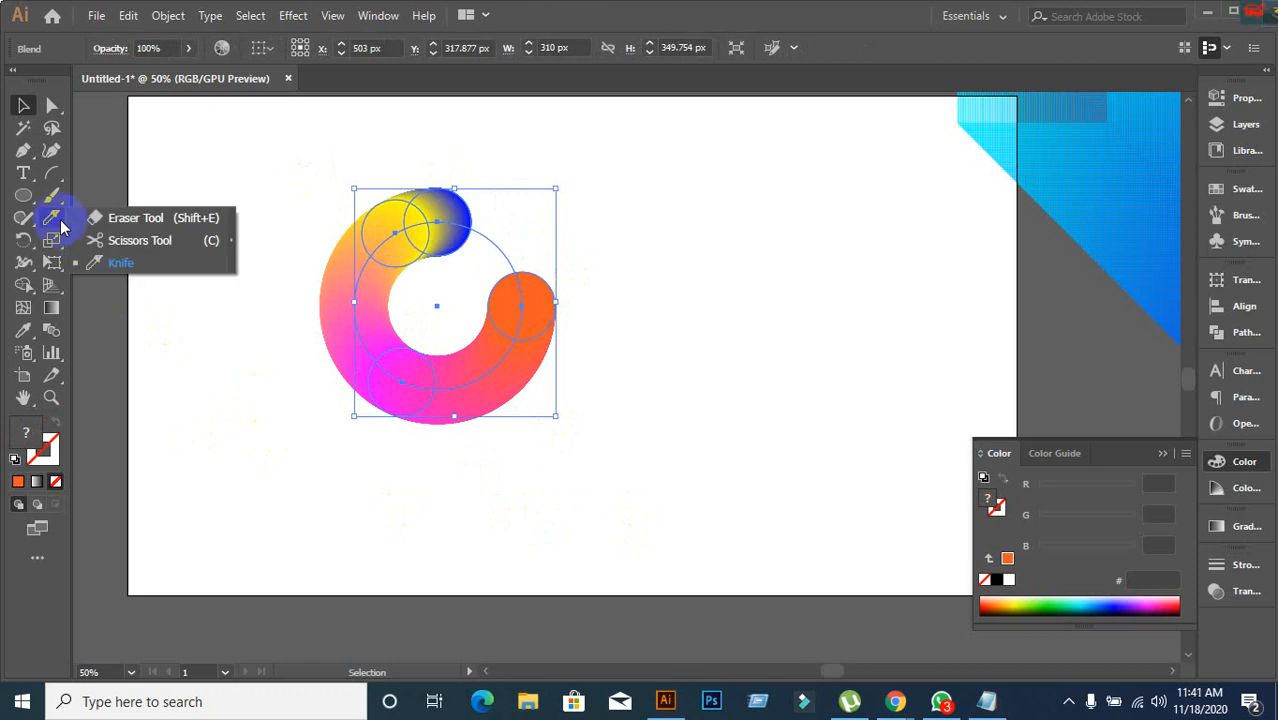
{"action": "left_click", "coordinate": [113, 244]}
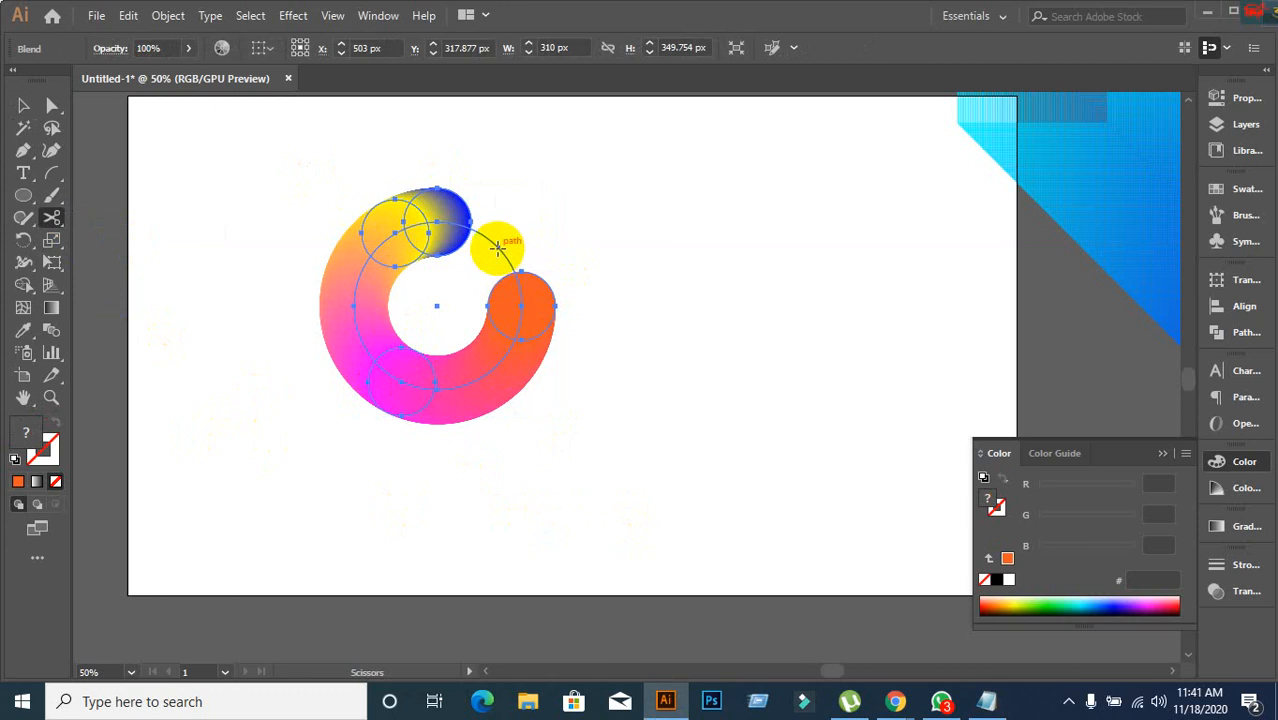
{"action": "left_click", "coordinate": [497, 247]}
{"action": "left_click", "coordinate": [56, 110]}
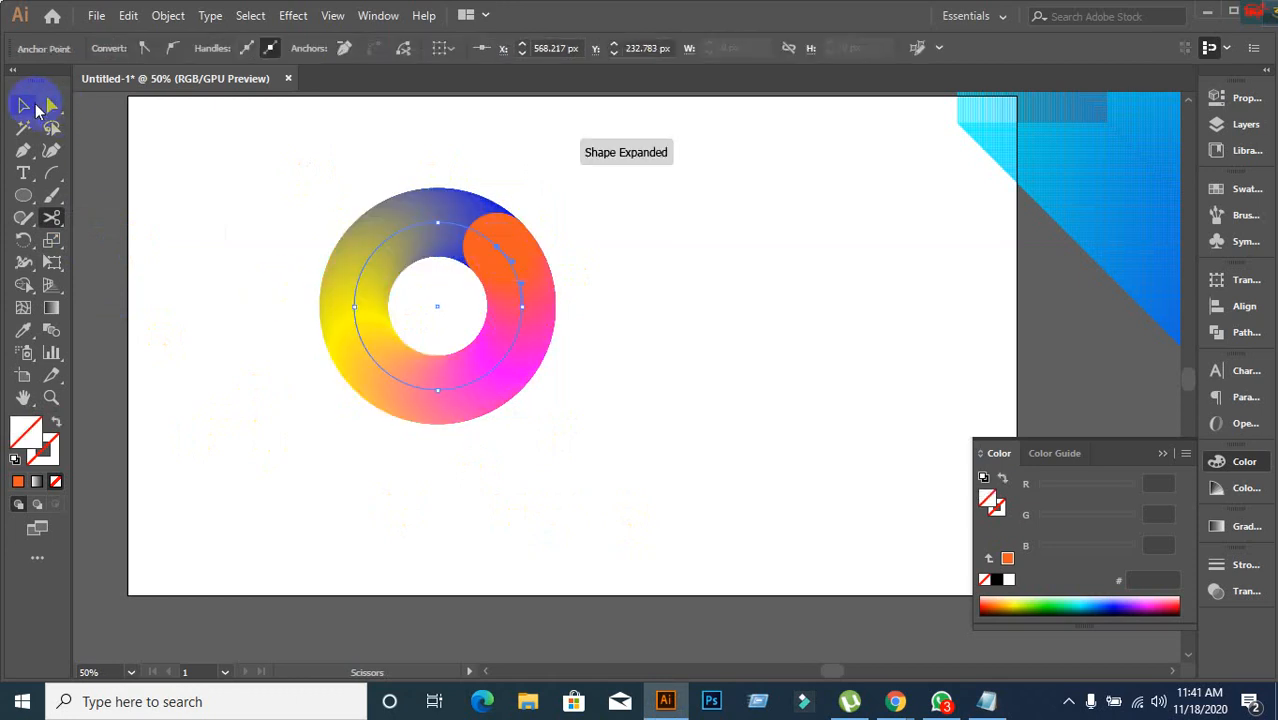
{"action": "left_click", "coordinate": [26, 106]}
{"action": "left_click", "coordinate": [257, 434]}
Move the blended ring to the upper-right area of the artboard.
{"action": "left_click_drag", "start_coordinate": [405, 392], "coordinate": [706, 321]}
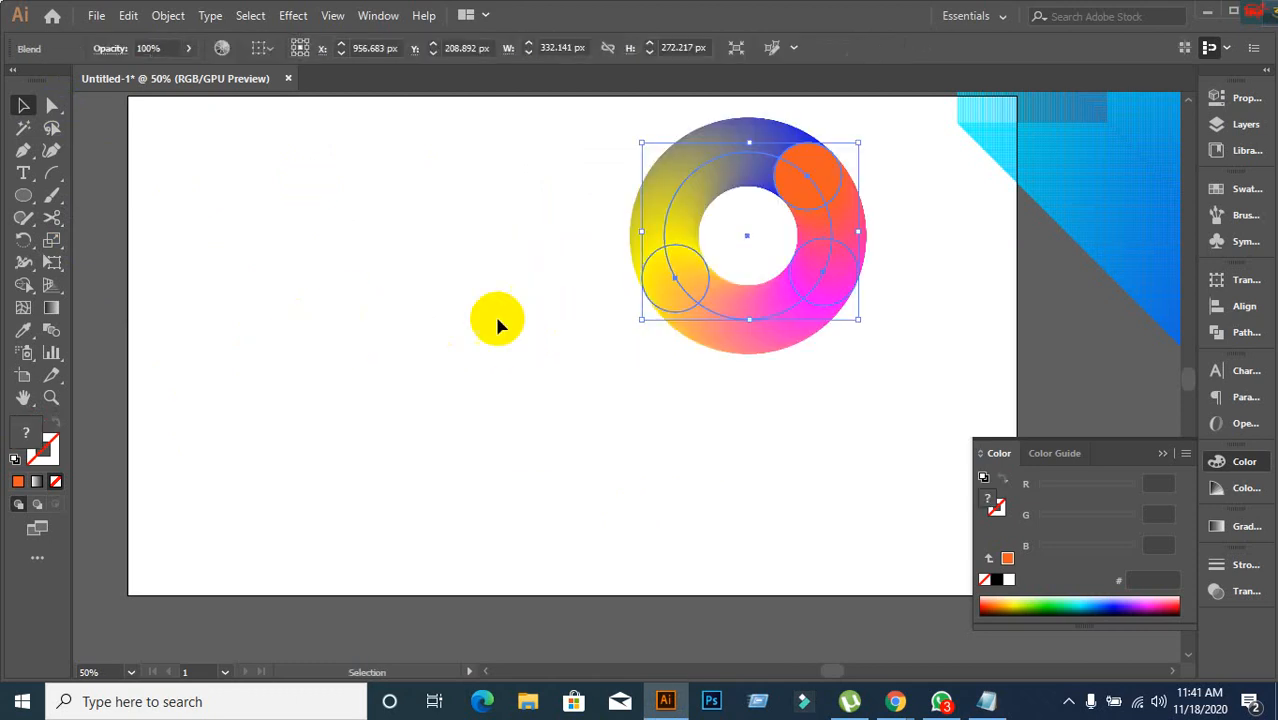
{"action": "left_click", "coordinate": [238, 270]}
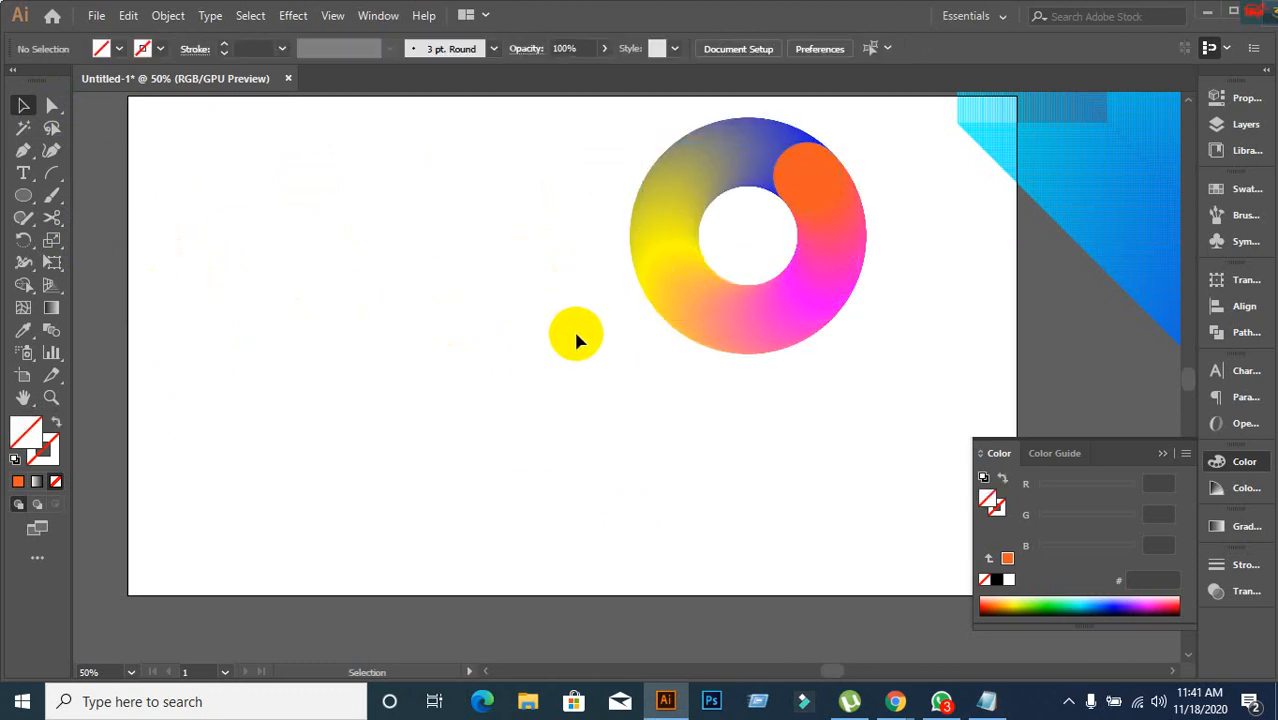
{"action": "left_click_drag", "start_coordinate": [690, 278], "coordinate": [730, 278]}
{"action": "left_click", "coordinate": [342, 274]}
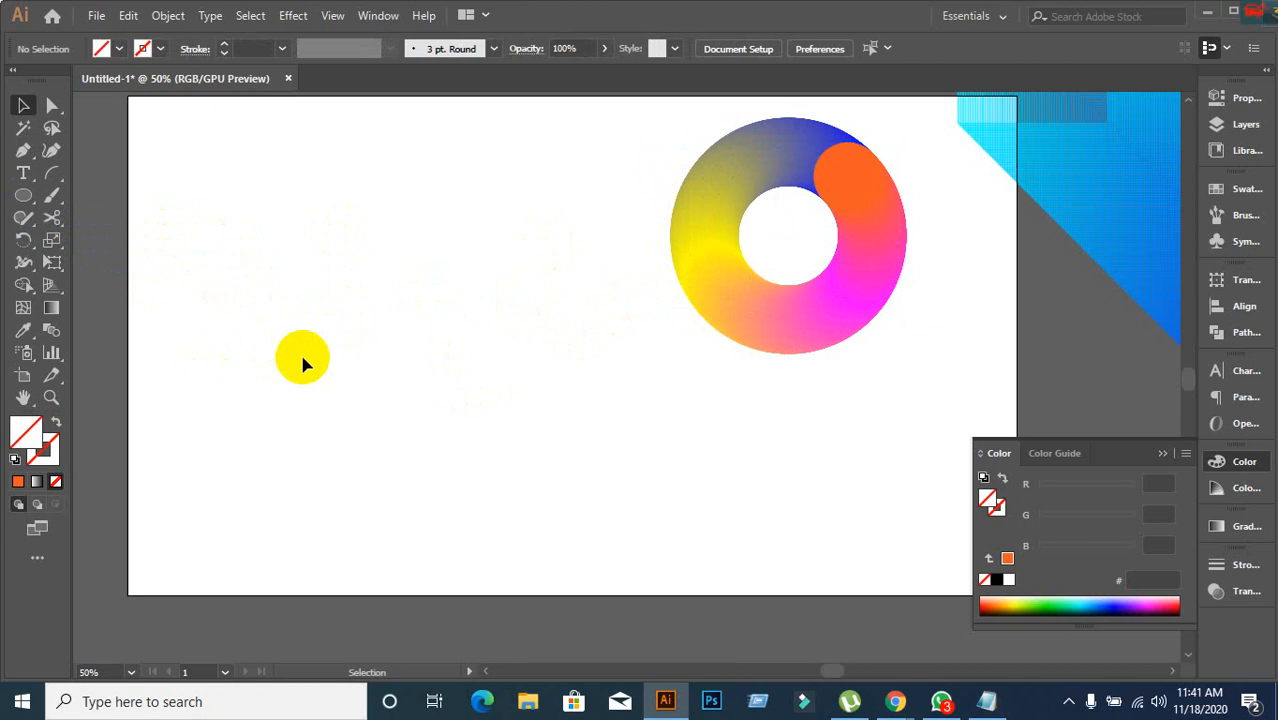
Cut the ring's spine with the Scissors tool just beside the orange end circle.
{"action": "left_click_drag", "start_coordinate": [752, 243], "coordinate": [707, 279]}
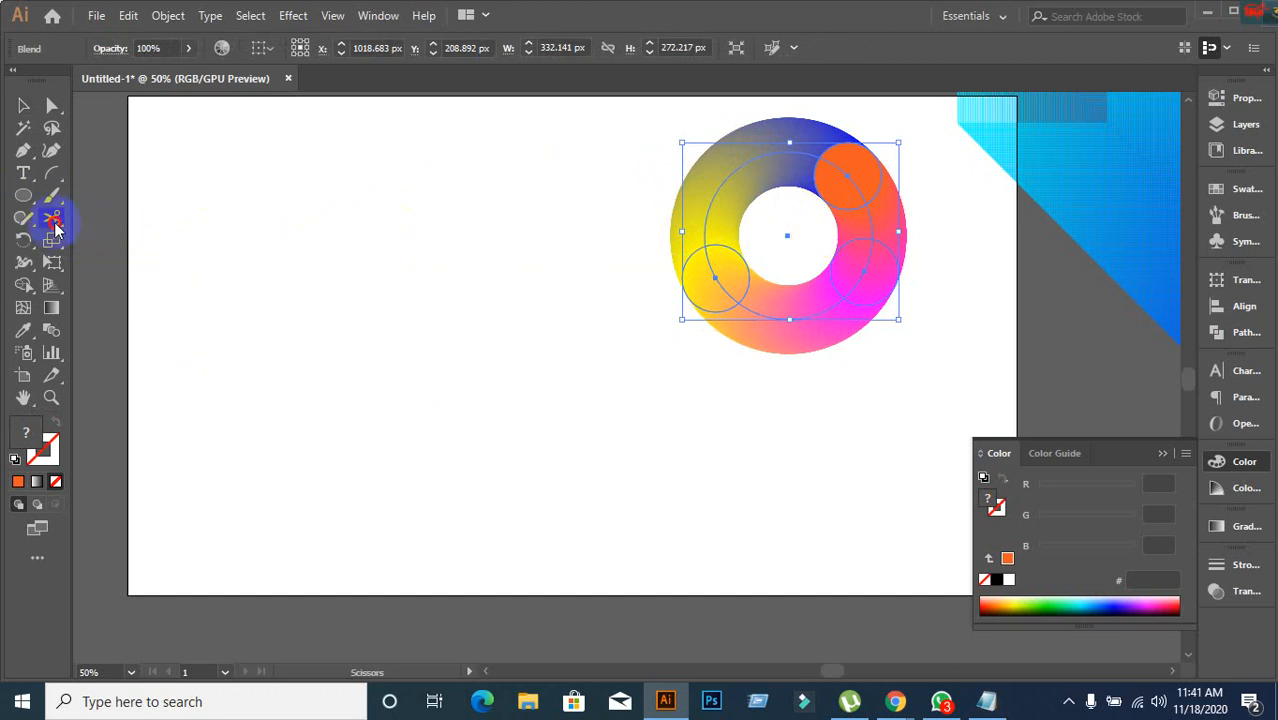
{"action": "left_click", "coordinate": [828, 165]}
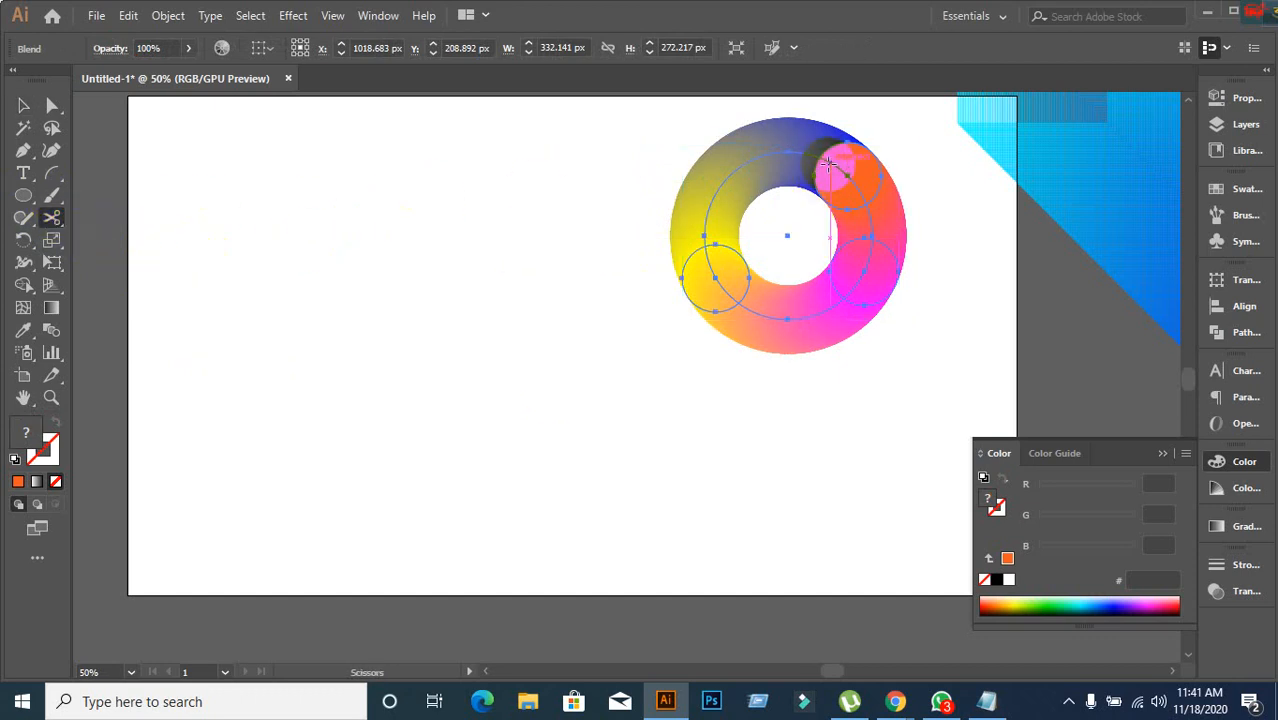
{"action": "left_click", "coordinate": [830, 165]}
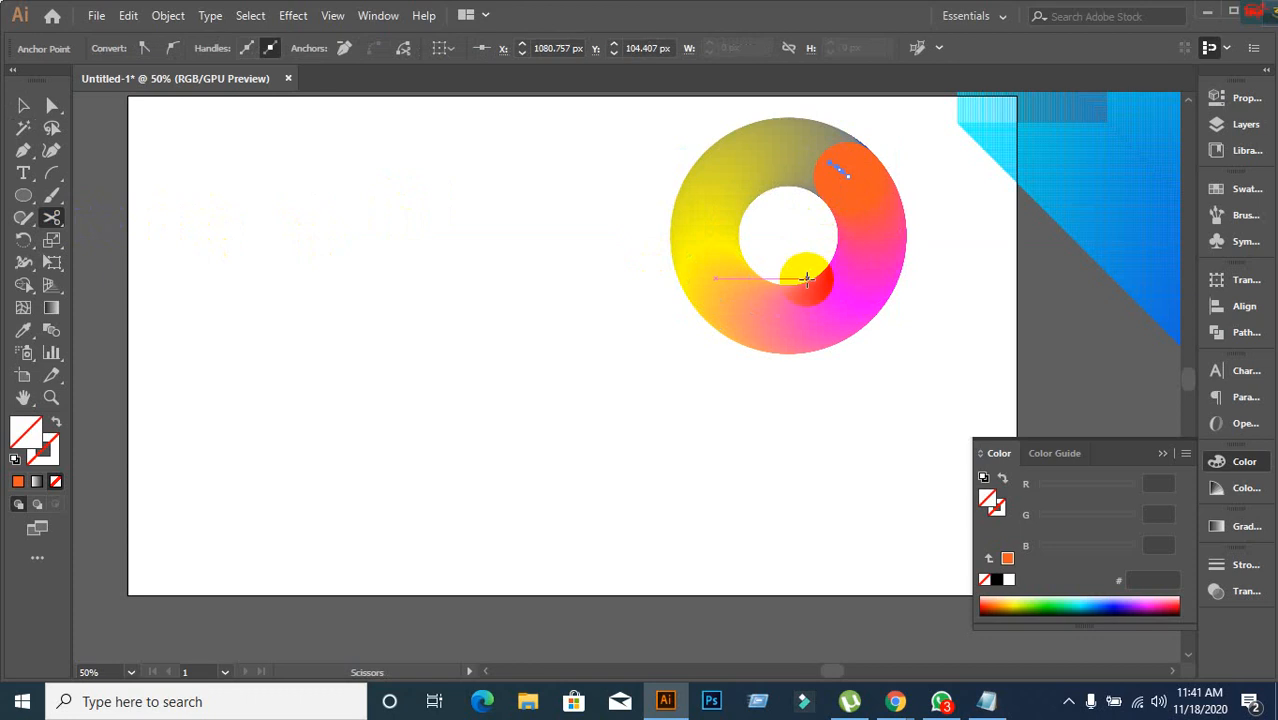
Try a further Scissors cut on the ring's spine at its lower-left part near the yellow area.
{"action": "left_click", "coordinate": [748, 308]}
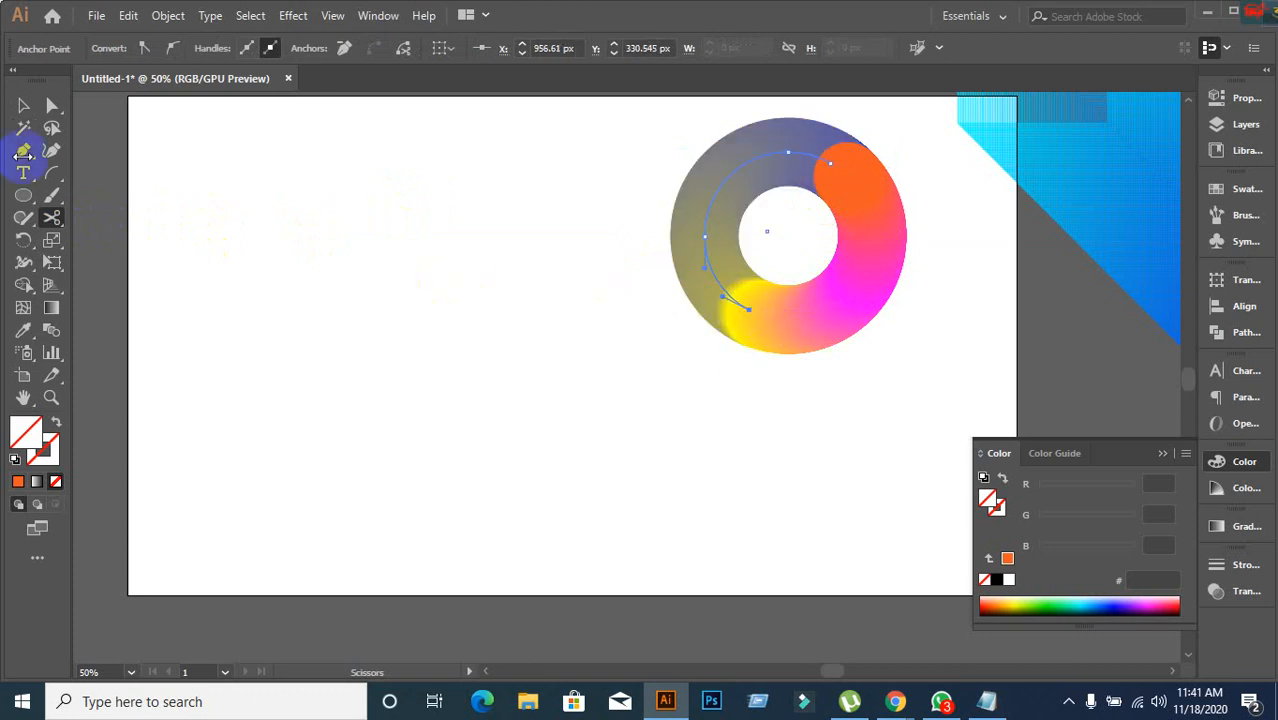
{"action": "left_click", "coordinate": [25, 104]}
{"action": "left_click", "coordinate": [385, 303]}
{"action": "left_click", "coordinate": [665, 237]}
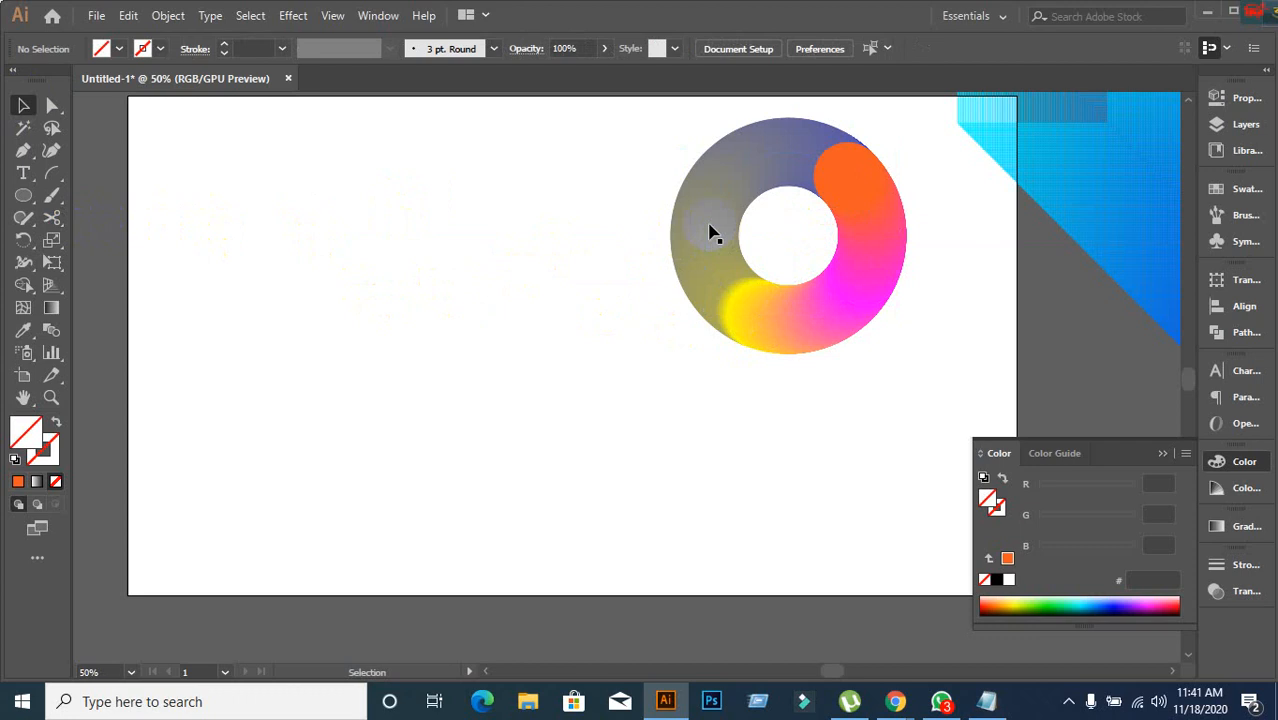
Try moving the ring toward the middle of the artboard, and undo the move and the last spine cut.
{"action": "left_click_drag", "start_coordinate": [710, 232], "coordinate": [508, 232]}
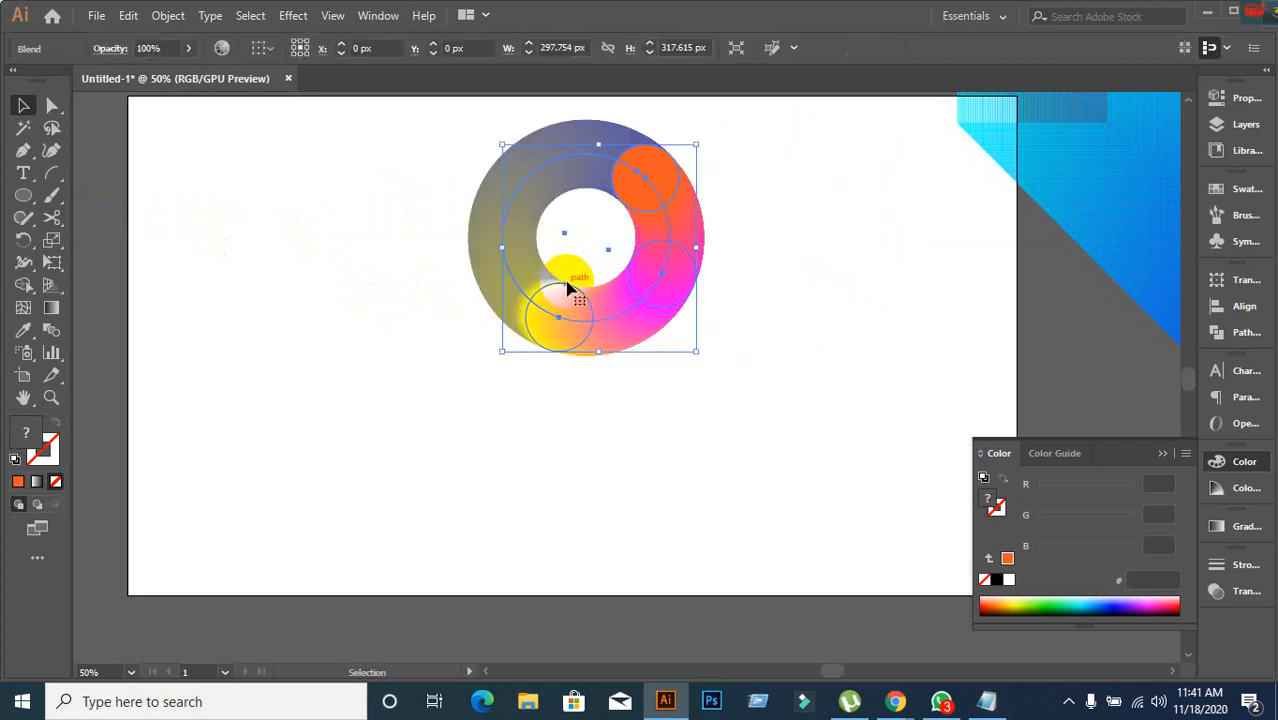
{"action": "left_click_drag", "start_coordinate": [568, 288], "coordinate": [603, 298]}
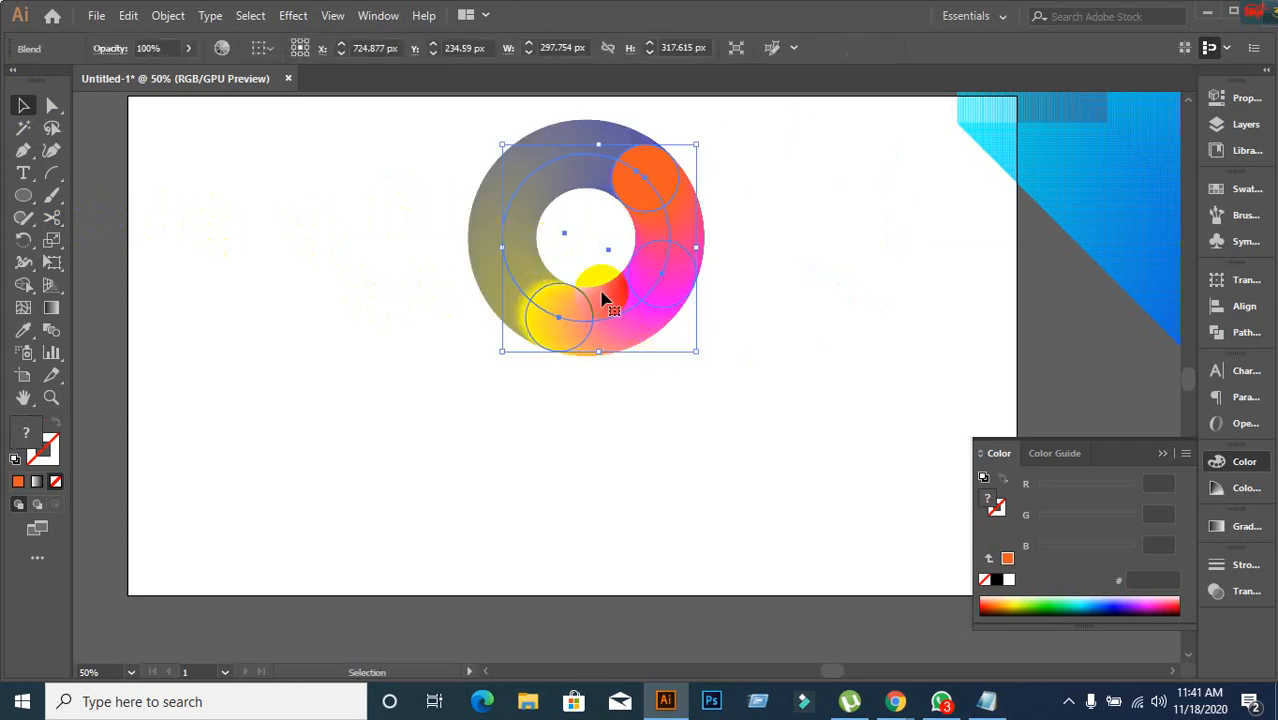
{"action": "key", "text": "a"}
{"action": "key", "text": "ctrl+z"}
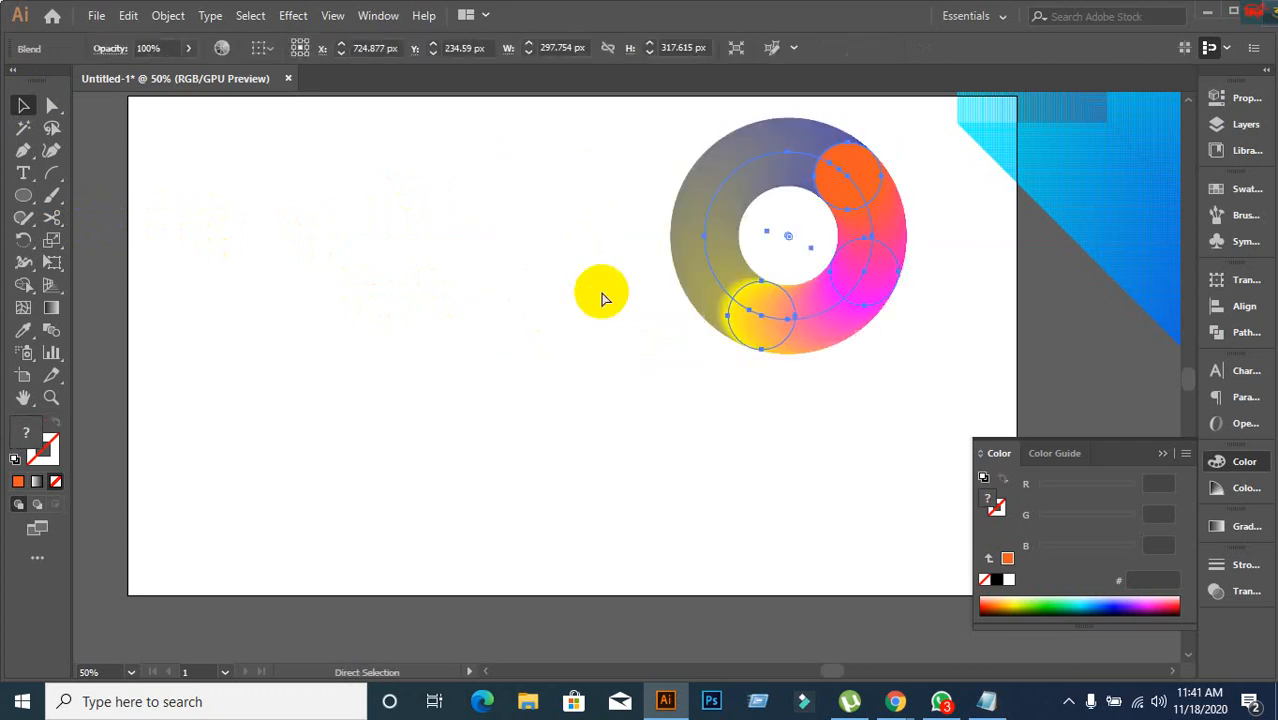
{"action": "key", "text": "ctrl+z"}
{"action": "left_click", "coordinate": [398, 290]}
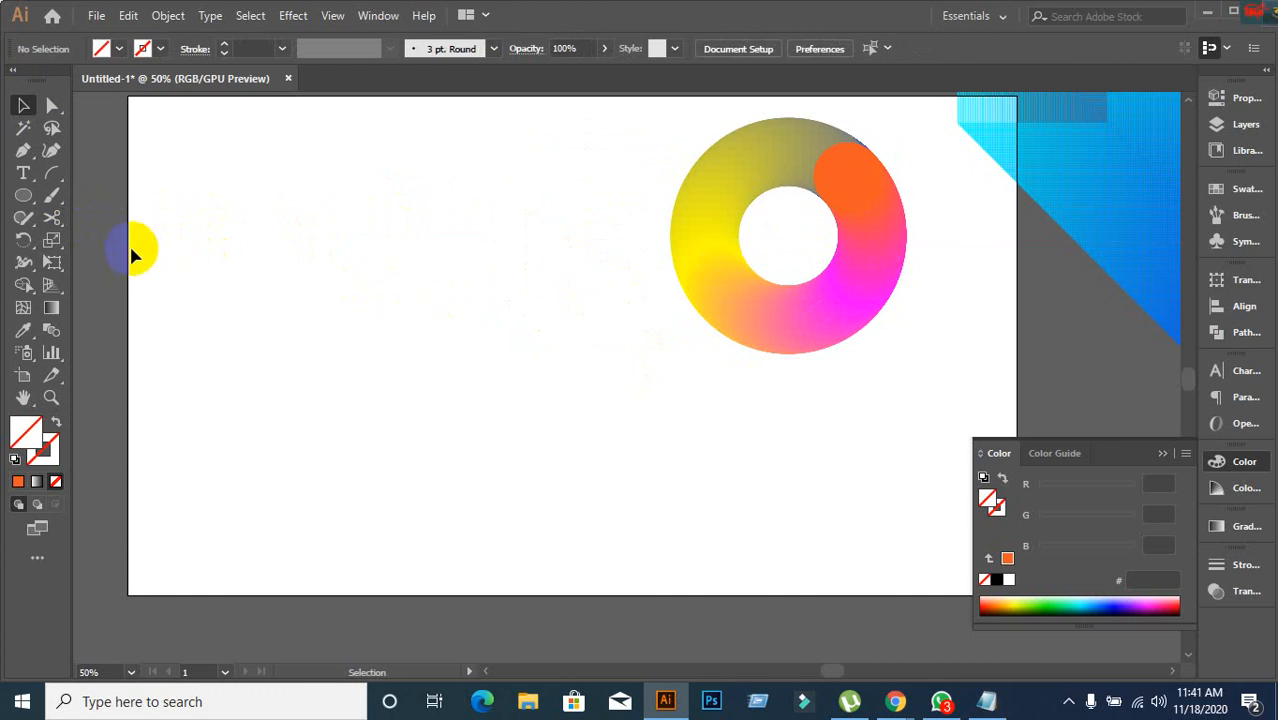
Draw a large circle on the empty artboard area beside the ring and fill it with orange f15a24.
{"action": "left_click", "coordinate": [23, 195]}
{"action": "left_click_drag", "start_coordinate": [242, 171], "coordinate": [490, 418]}
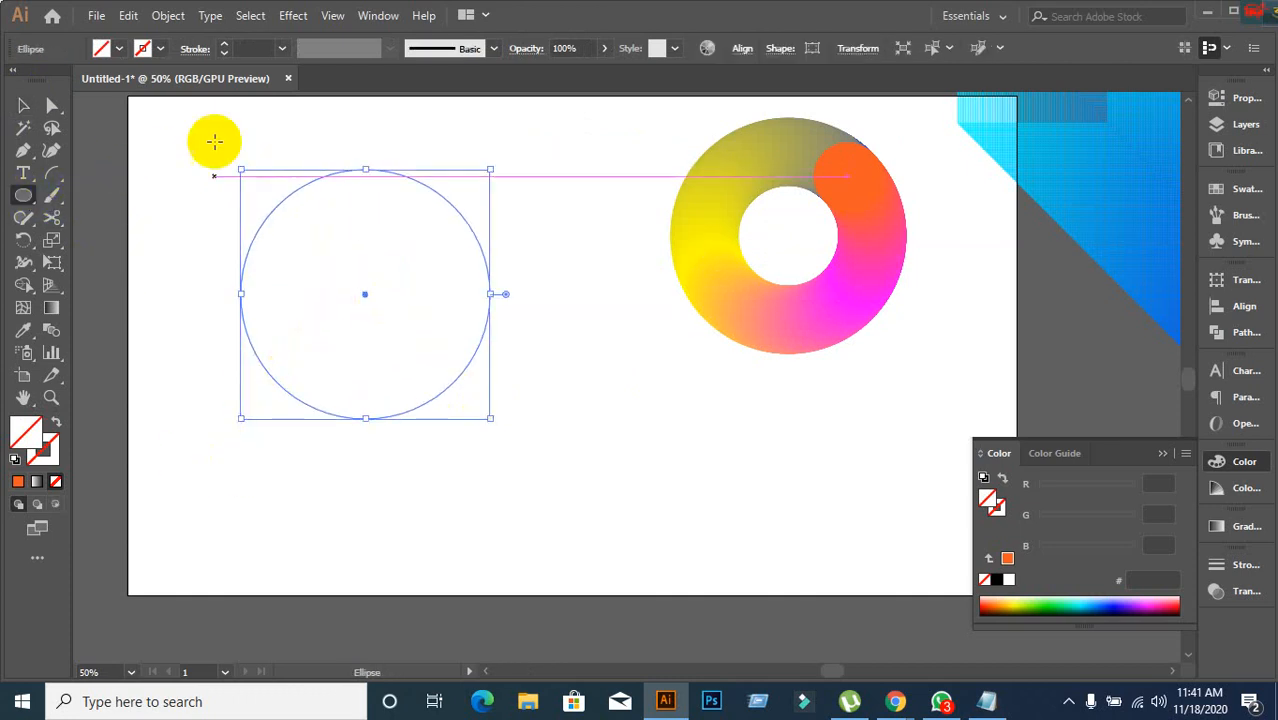
{"action": "left_click", "coordinate": [19, 483]}
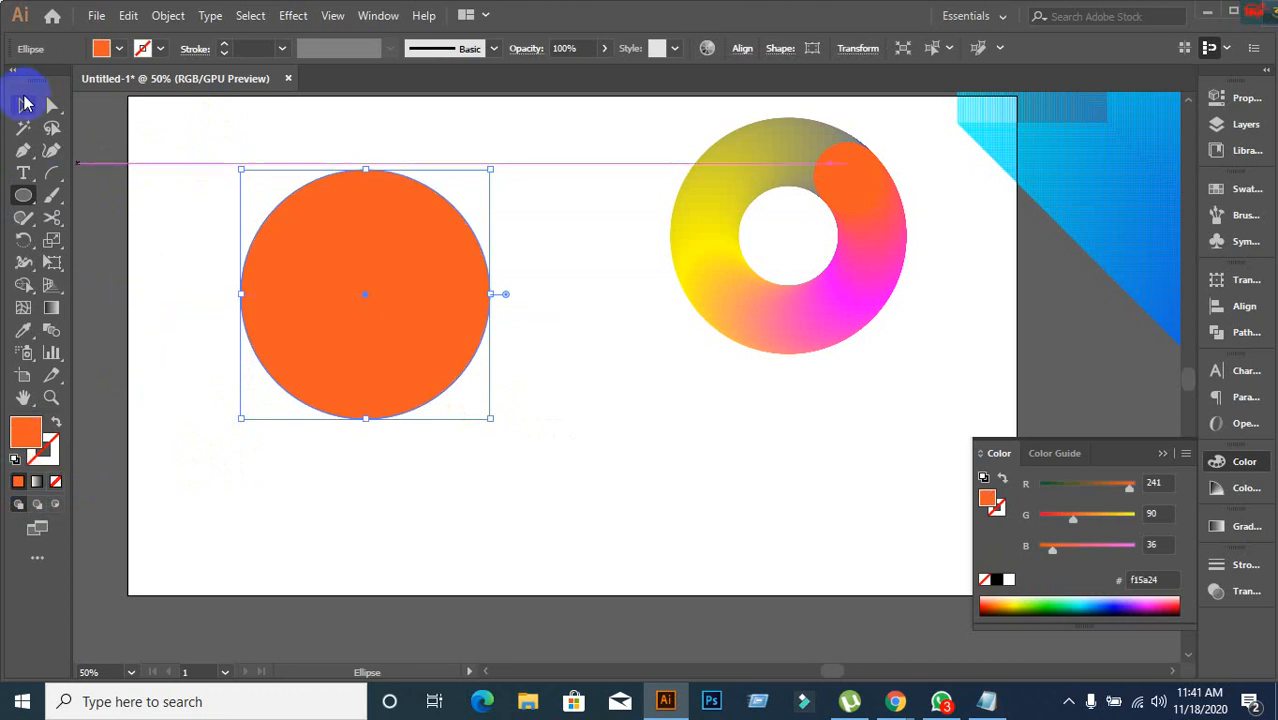
Cut the large orange circle's outline with the Scissors tool at two points, on its upper-left and right edges.
{"action": "left_click", "coordinate": [24, 106]}
{"action": "left_click_drag", "start_coordinate": [57, 228], "coordinate": [150, 240]}
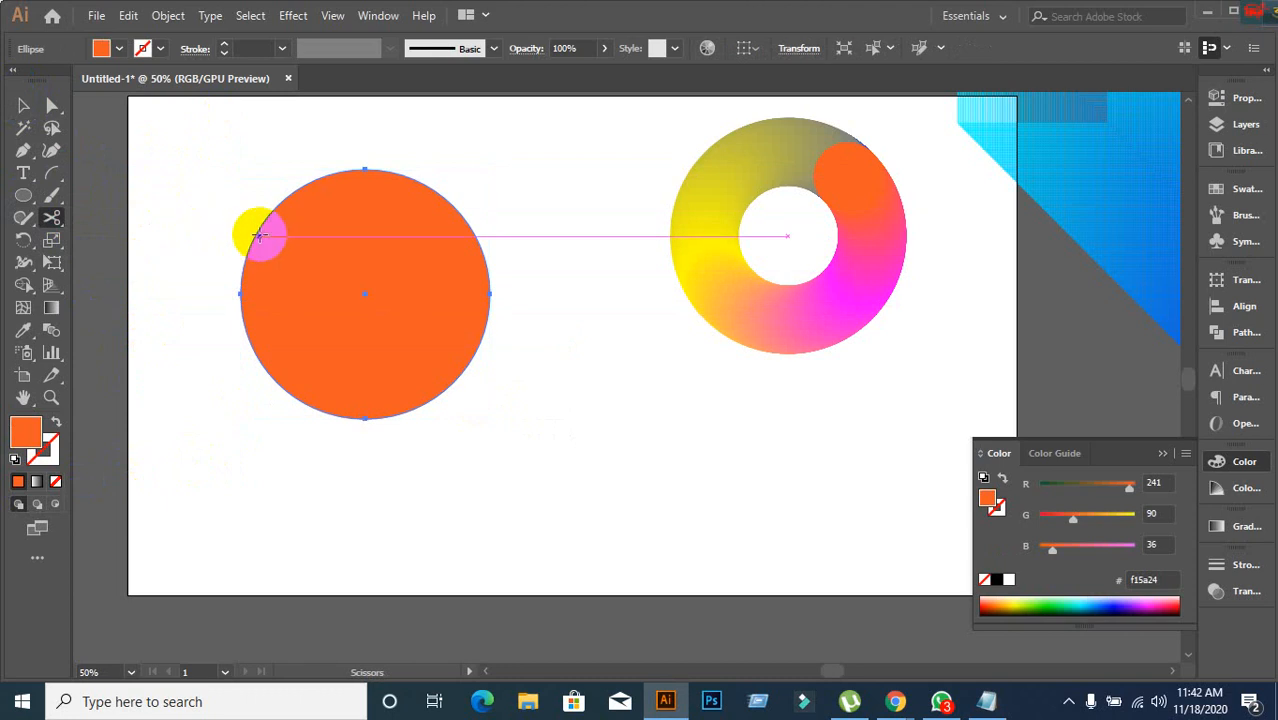
{"action": "left_click", "coordinate": [256, 234]}
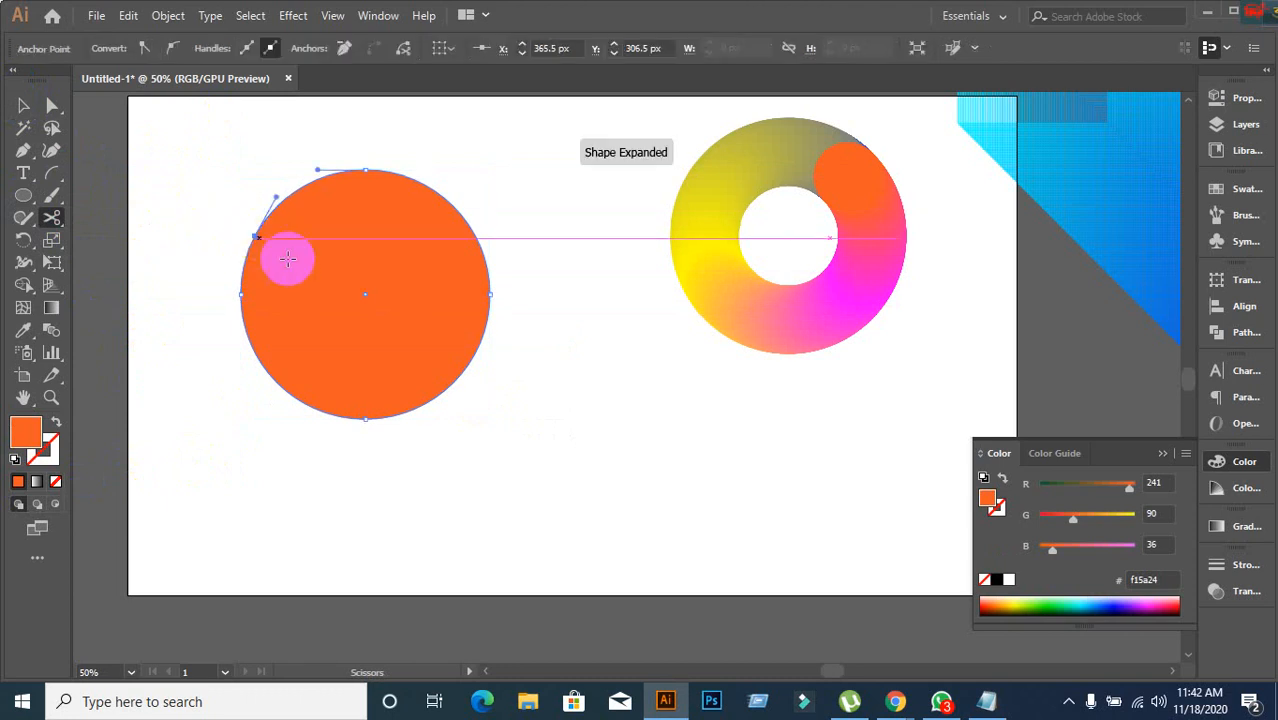
{"action": "left_click", "coordinate": [481, 255]}
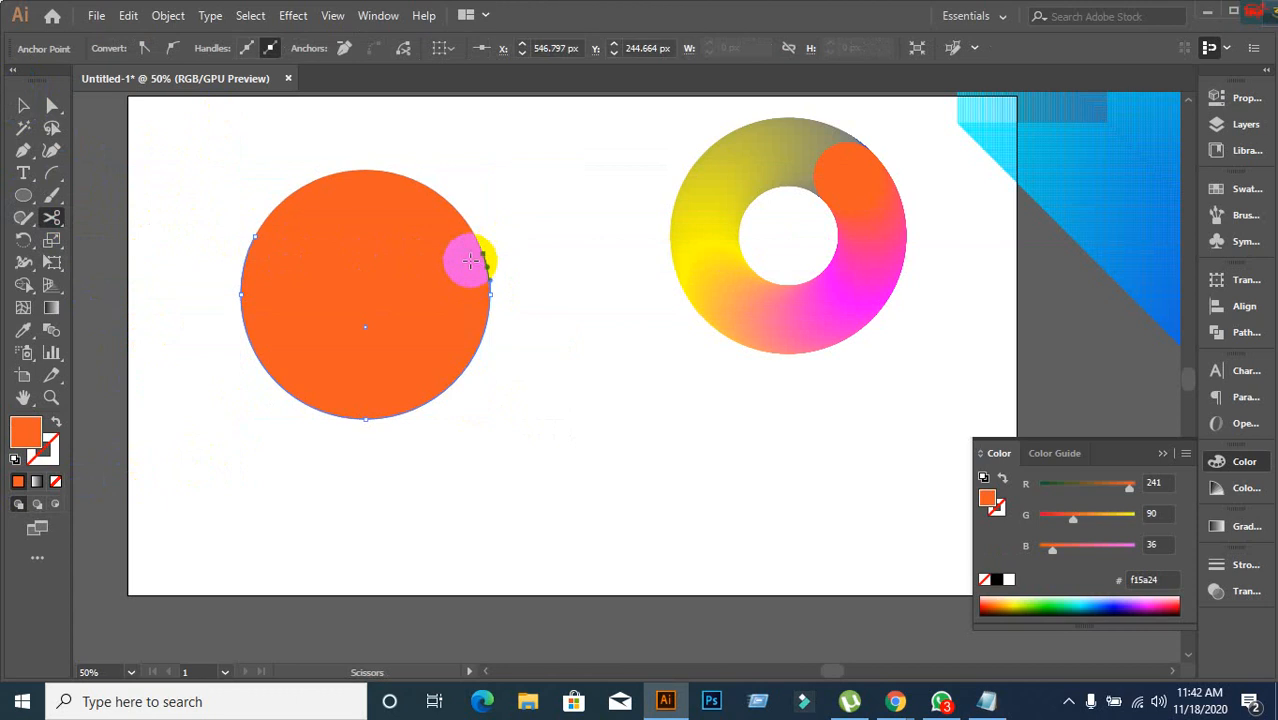
{"action": "left_click", "coordinate": [23, 105]}
{"action": "left_click", "coordinate": [274, 308]}
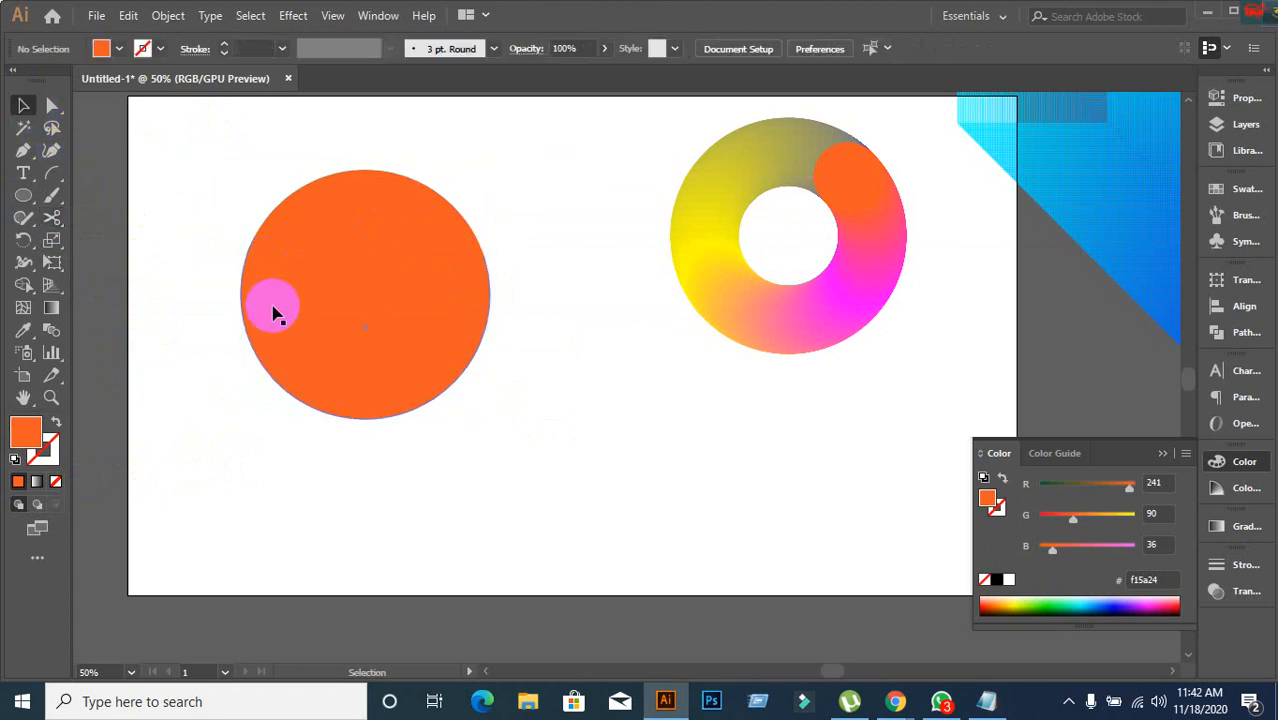
Separate the two cut pieces of the orange circle by moving each one downward, leaving a gap between them.
{"action": "left_click_drag", "start_coordinate": [318, 363], "coordinate": [285, 534]}
{"action": "left_click_drag", "start_coordinate": [343, 251], "coordinate": [290, 330]}
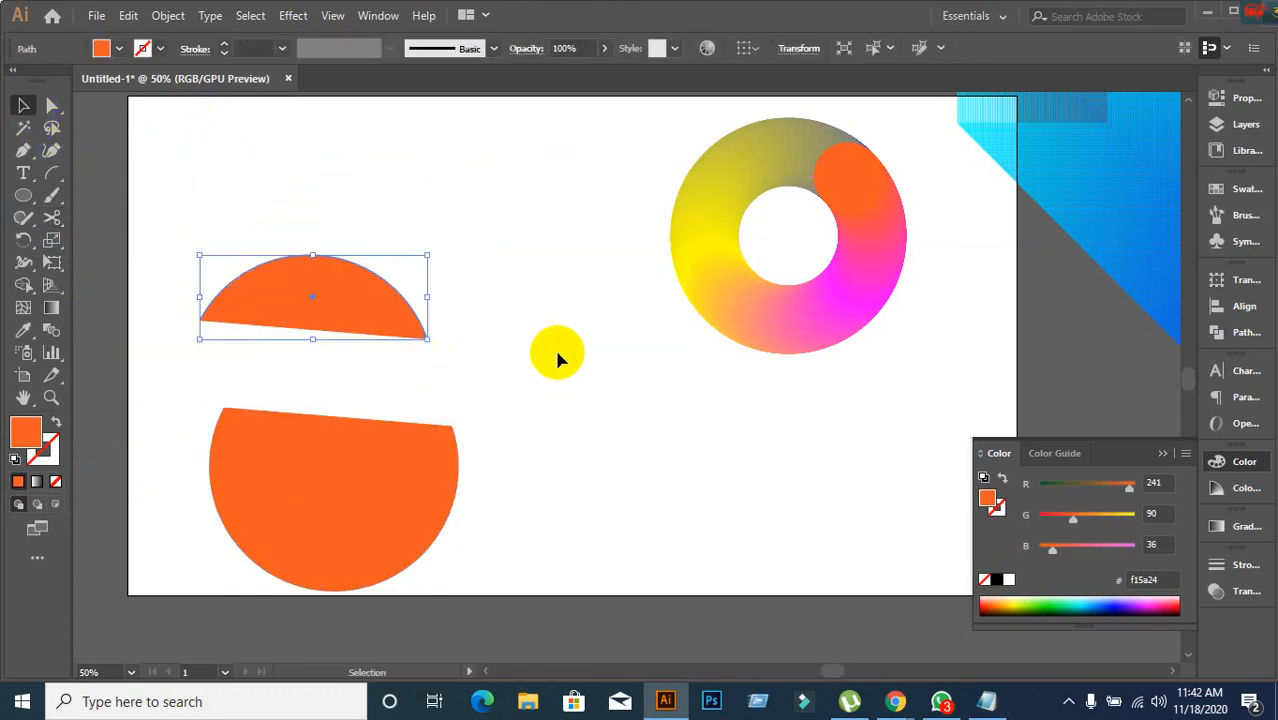
{"action": "left_click", "coordinate": [633, 352]}
Select the two cut pieces of the orange circle and delete them.
{"action": "left_click_drag", "start_coordinate": [574, 158], "coordinate": [882, 490]}
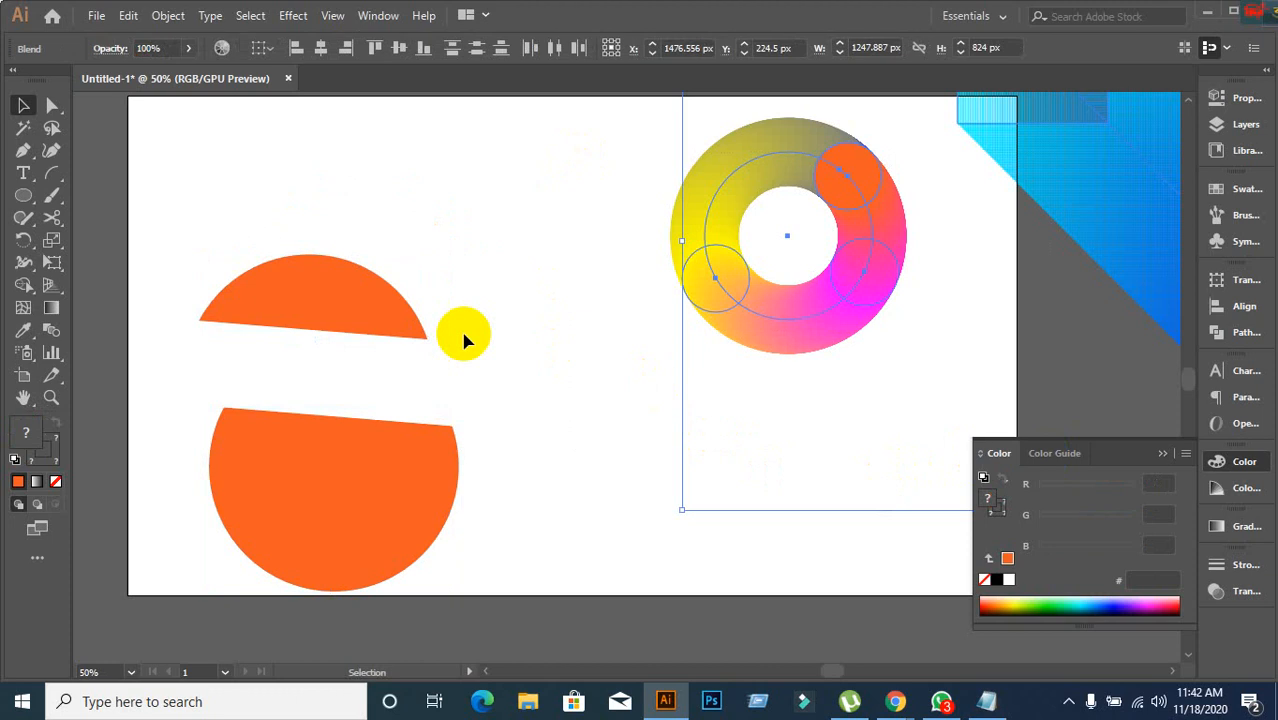
{"action": "left_click", "coordinate": [574, 292]}
{"action": "left_click_drag", "start_coordinate": [311, 211], "coordinate": [545, 545]}
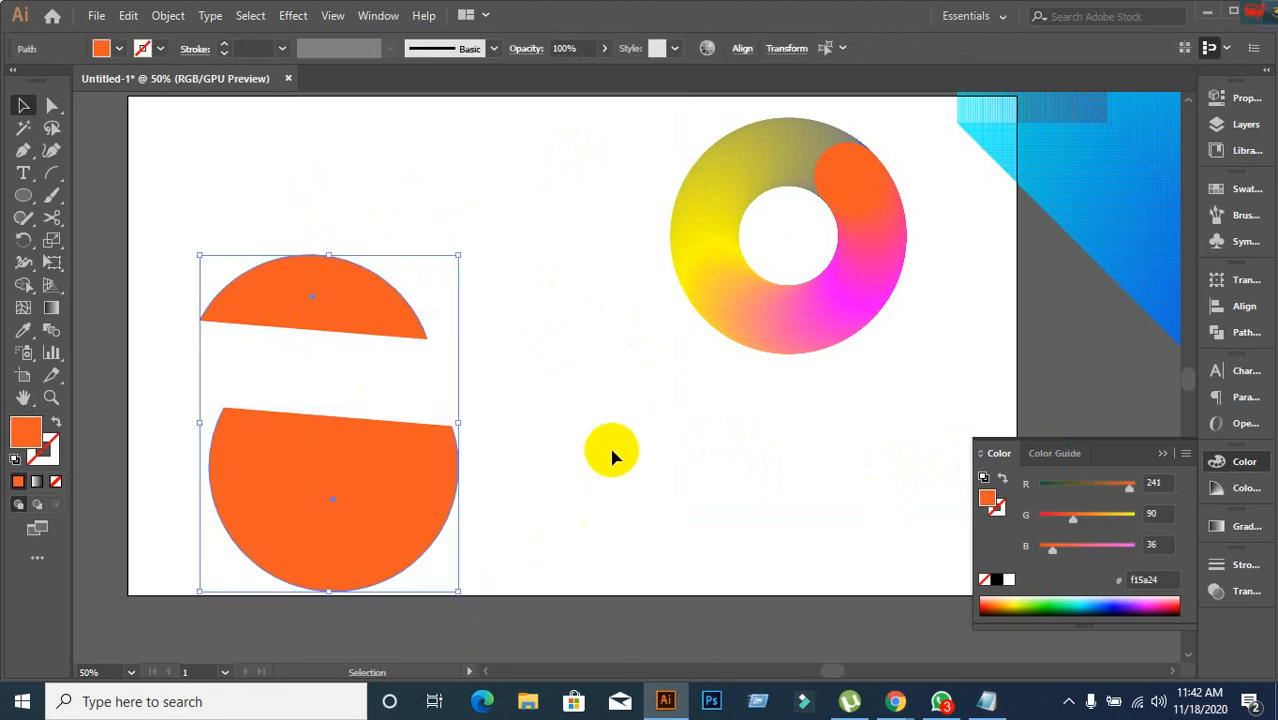
{"action": "key", "text": "Delete"}
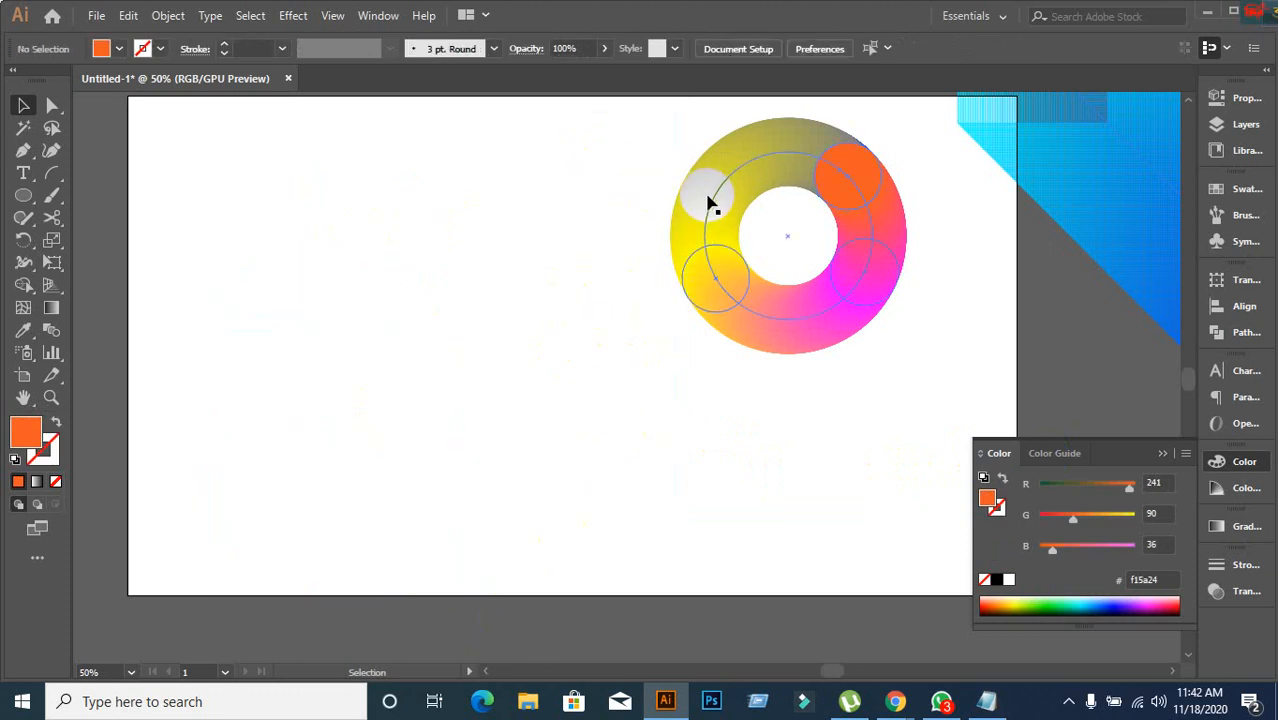
Cut the colour ring's circular spine with the Scissors tool at a point on its upper-left arc.
{"action": "mouse_move", "coordinate": [708, 203]}
{"action": "left_mouse_down"}
{"action": "mouse_move", "coordinate": [750, 194]}
{"action": "mouse_move", "coordinate": [756, 177]}
{"action": "mouse_move", "coordinate": [608, 206]}
{"action": "mouse_move", "coordinate": [713, 200]}
{"action": "left_mouse_up"}
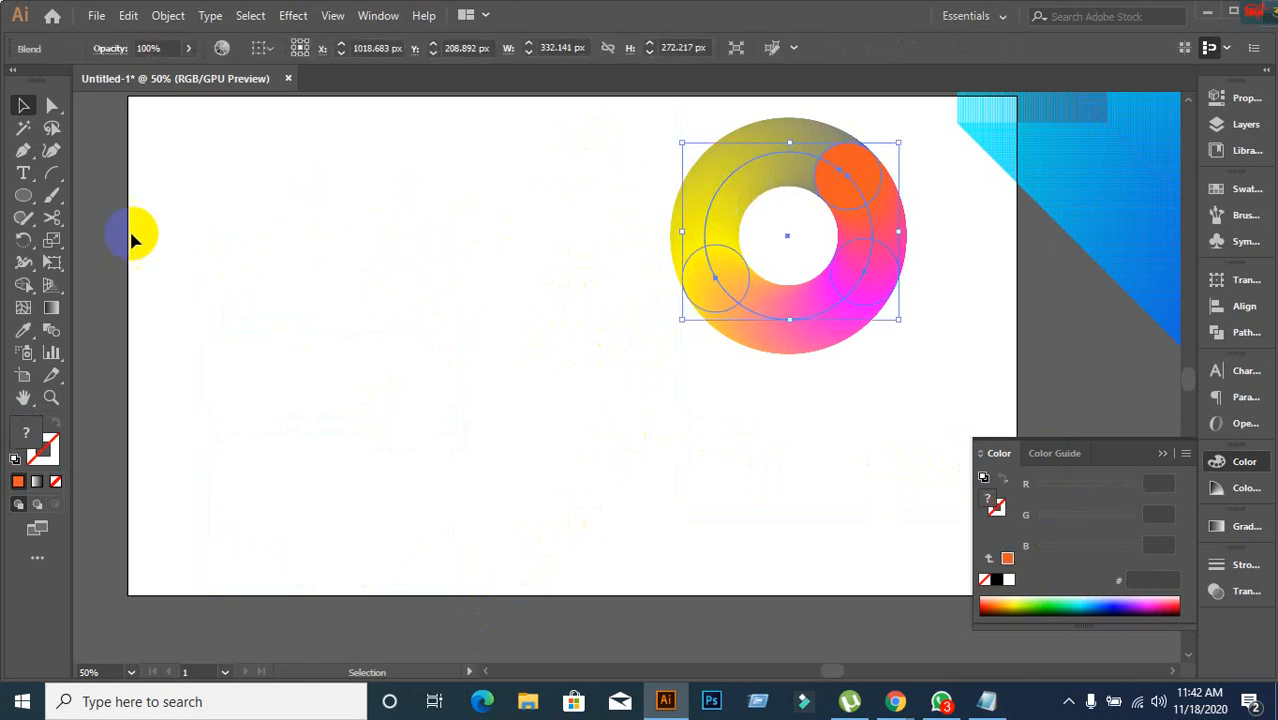
{"action": "left_click", "coordinate": [52, 217]}
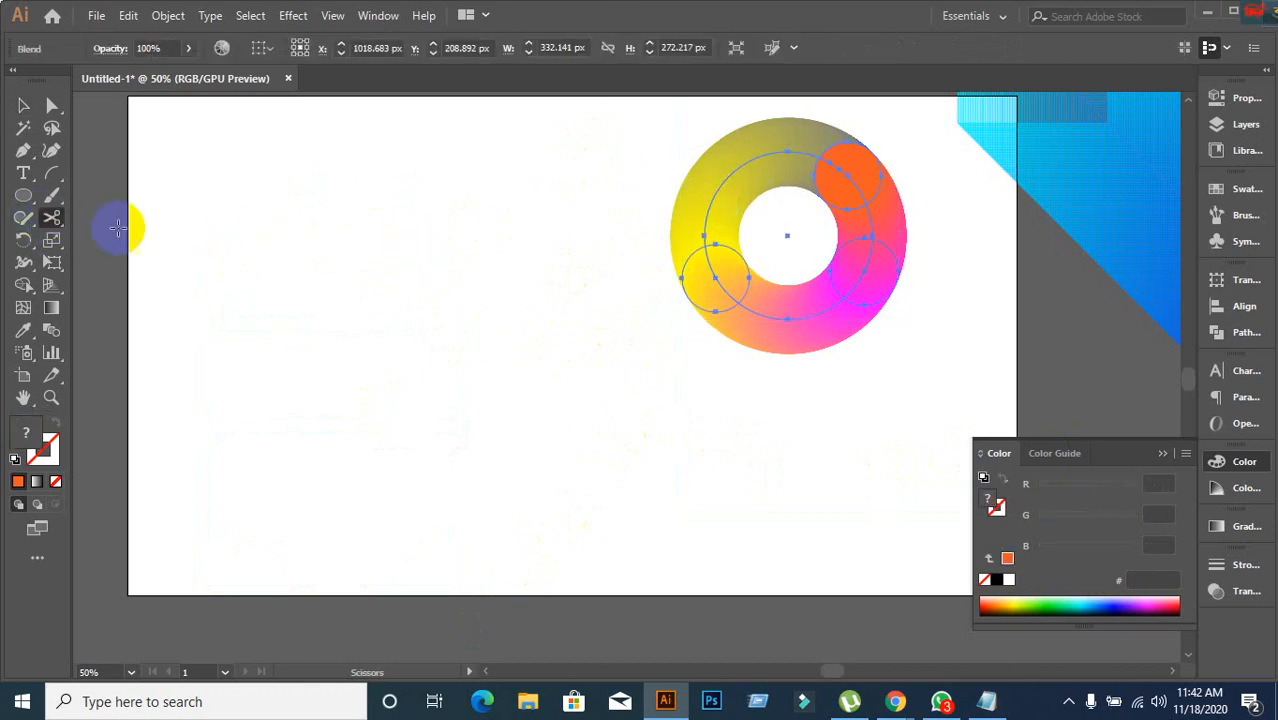
{"action": "mouse_move", "coordinate": [754, 163]}
{"action": "left_mouse_down"}
{"action": "mouse_move", "coordinate": [724, 162]}
{"action": "mouse_move", "coordinate": [734, 175]}
{"action": "left_mouse_up"}
{"action": "left_click", "coordinate": [733, 172]}
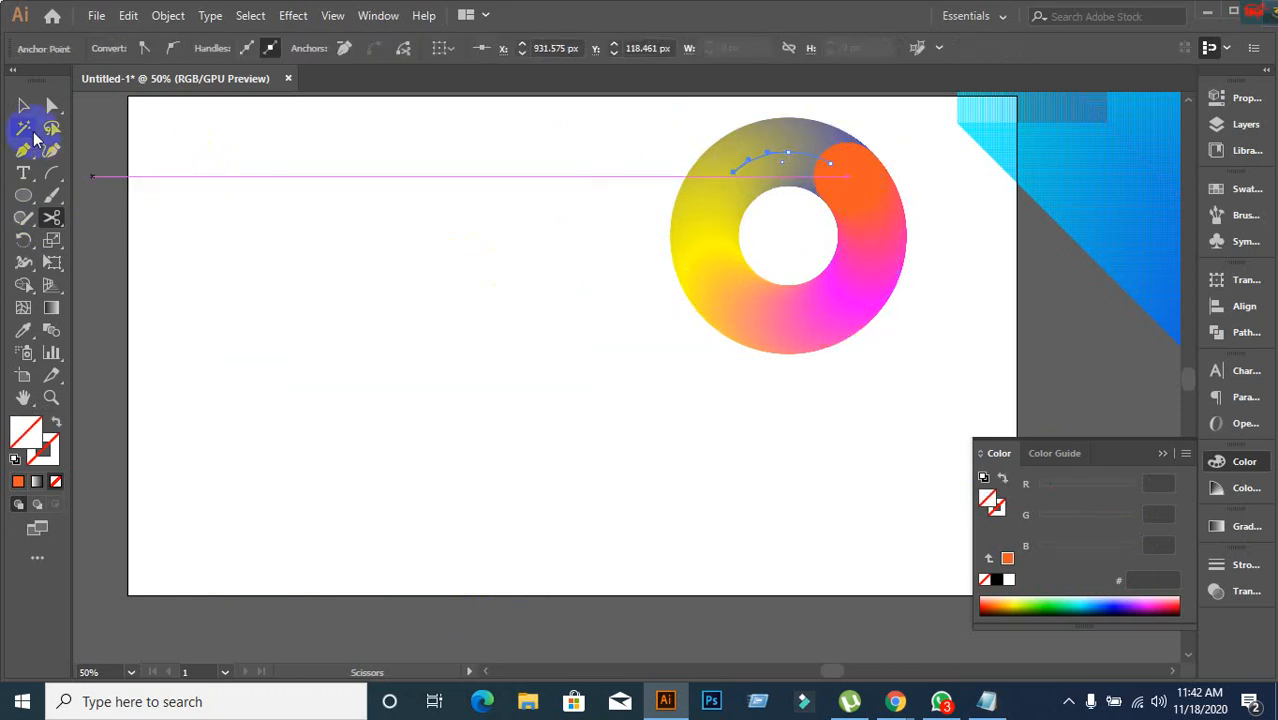
Move the ring to the upper middle of the artboard, then back down to the right, fully inside the artboard.
{"action": "left_click", "coordinate": [22, 108]}
{"action": "left_click", "coordinate": [752, 160]}
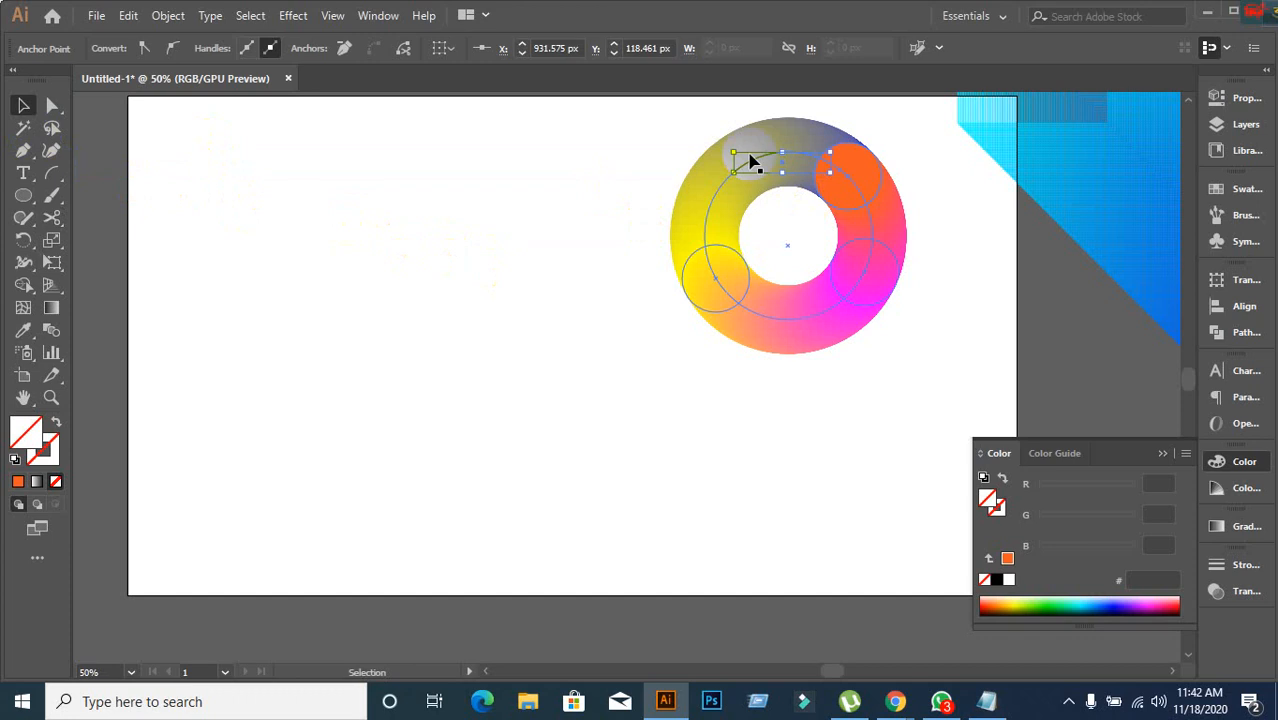
{"action": "left_click_drag", "start_coordinate": [752, 160], "coordinate": [518, 106]}
{"action": "left_click", "coordinate": [676, 463]}
{"action": "scroll", "coordinate": [674, 460], "scroll_direction": "up", "scroll_amount": 1}
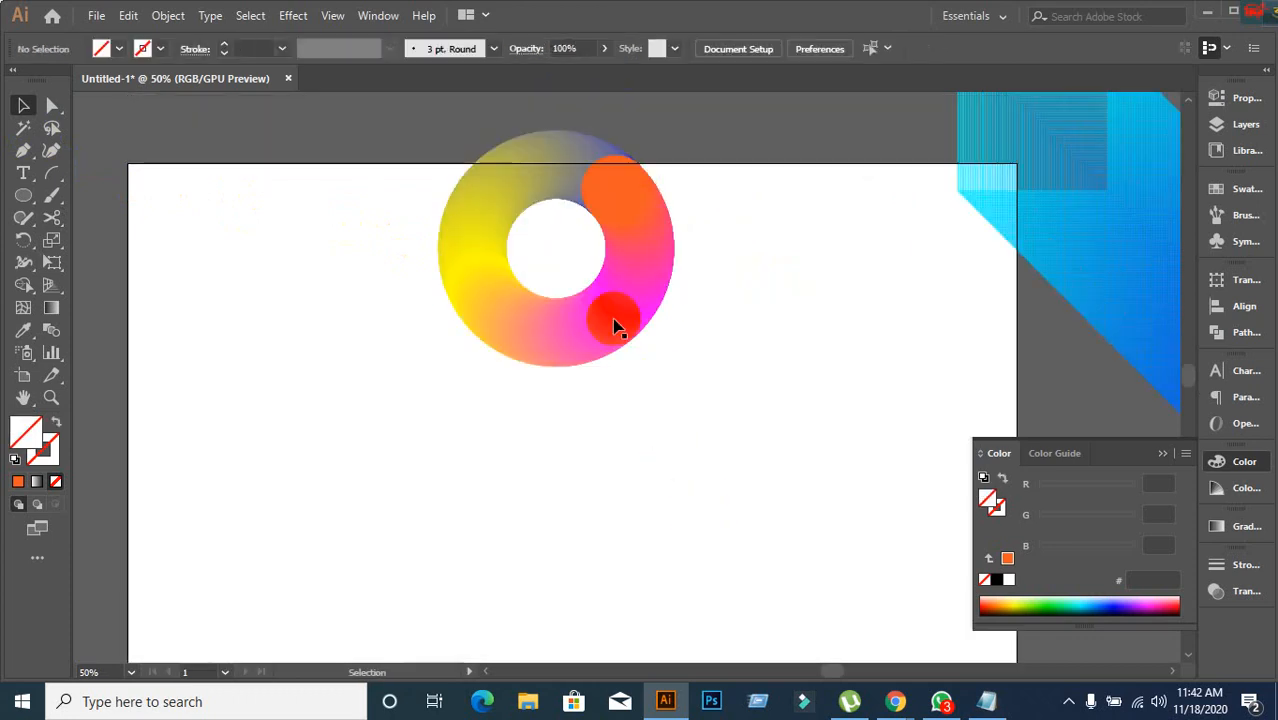
{"action": "right_click", "coordinate": [546, 168]}
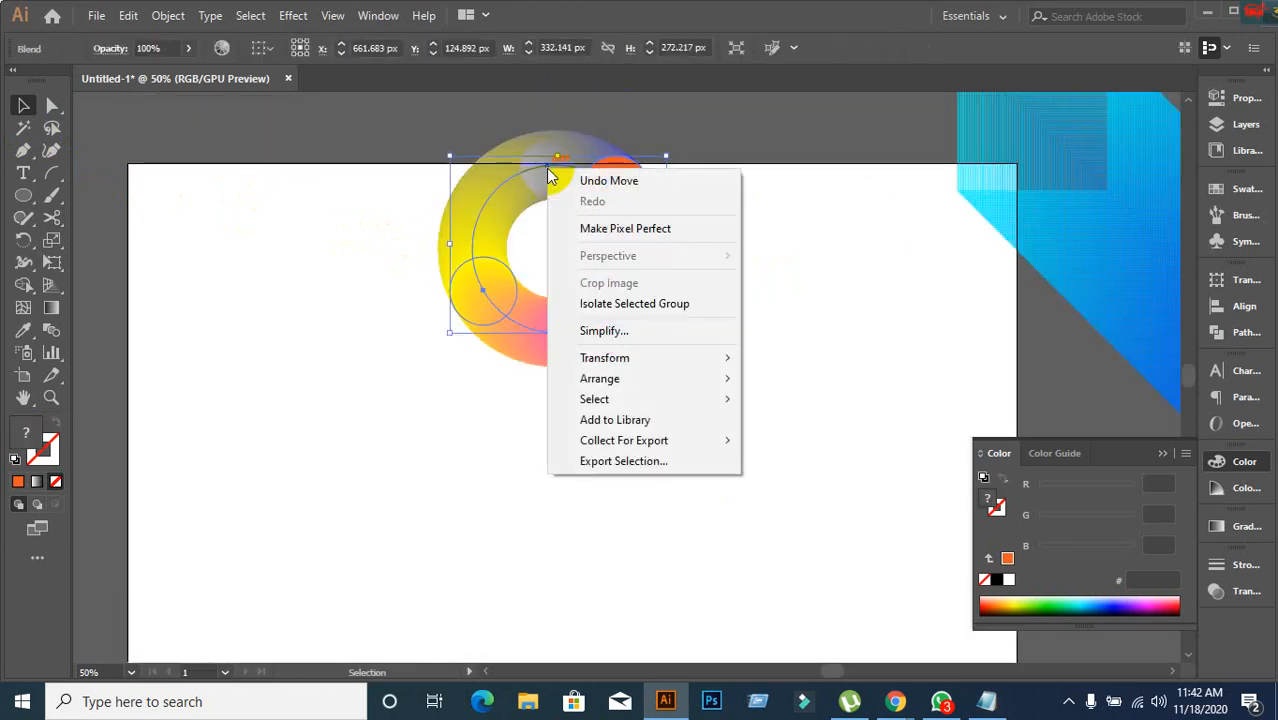
{"action": "left_click", "coordinate": [408, 374]}
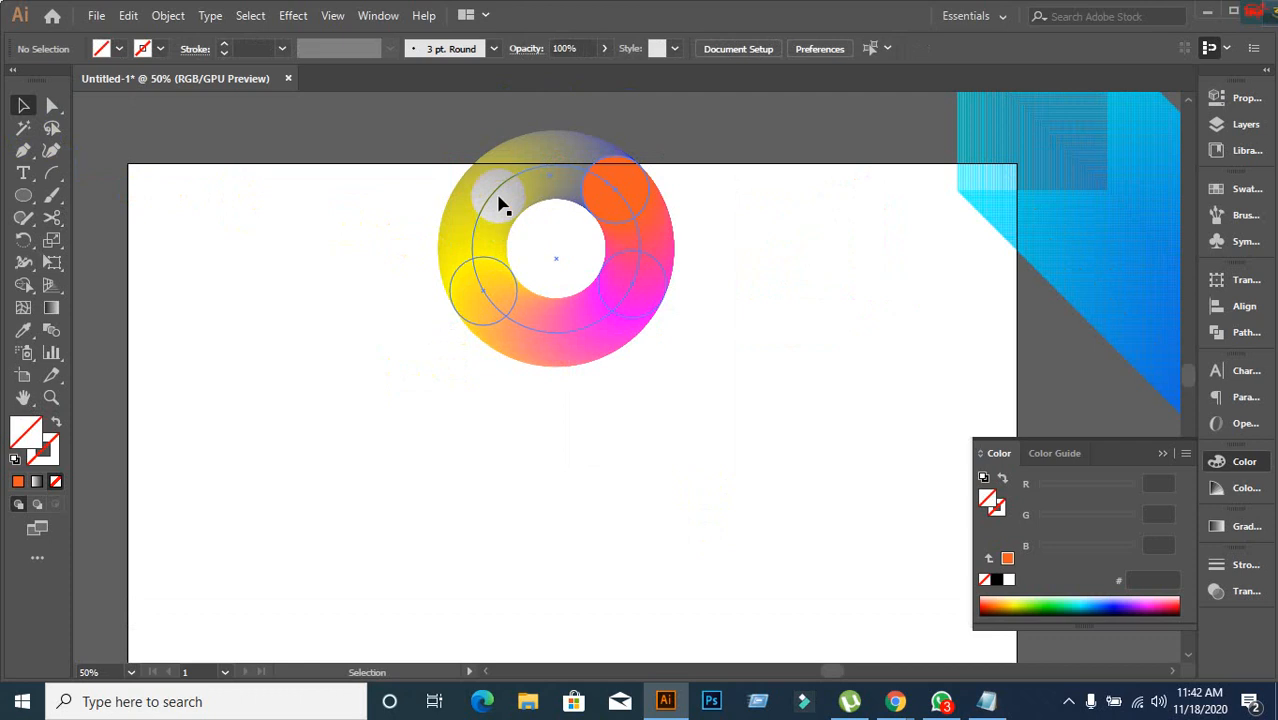
{"action": "left_click", "coordinate": [500, 196]}
{"action": "left_click_drag", "start_coordinate": [500, 196], "coordinate": [682, 255]}
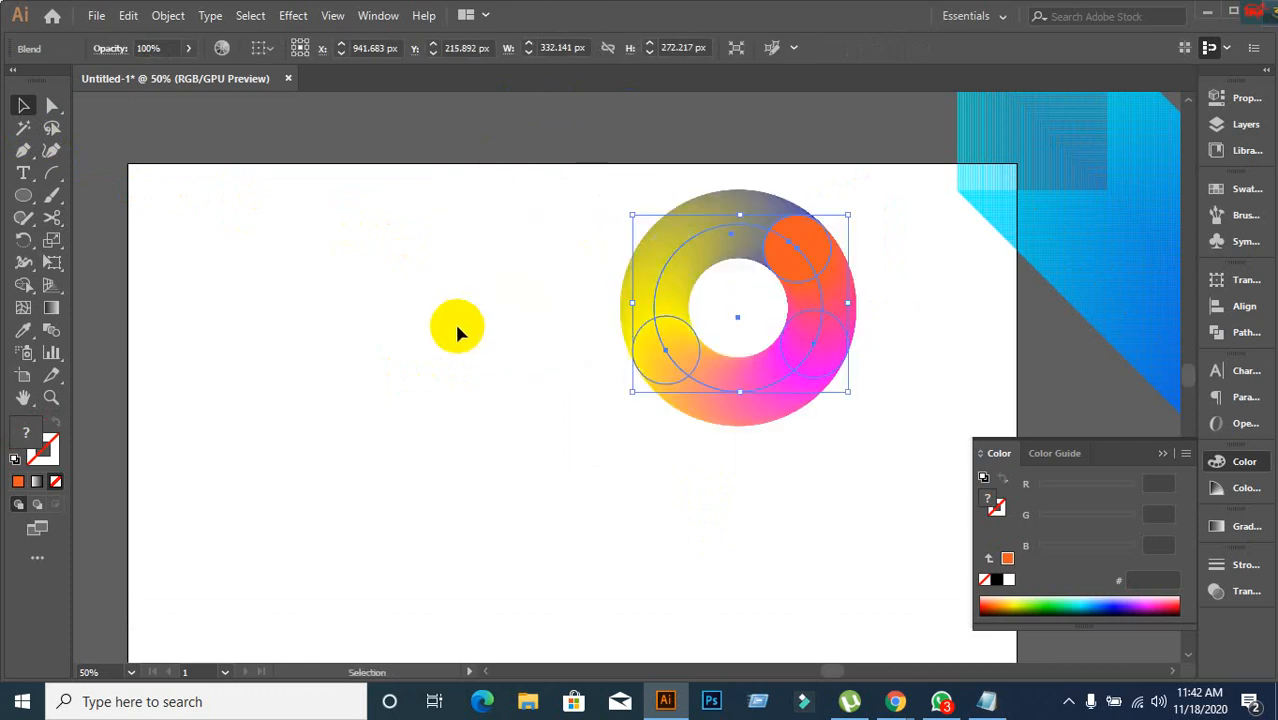
Expand the ring blend into individual objects and select the resulting group.
{"action": "left_click", "coordinate": [168, 15]}
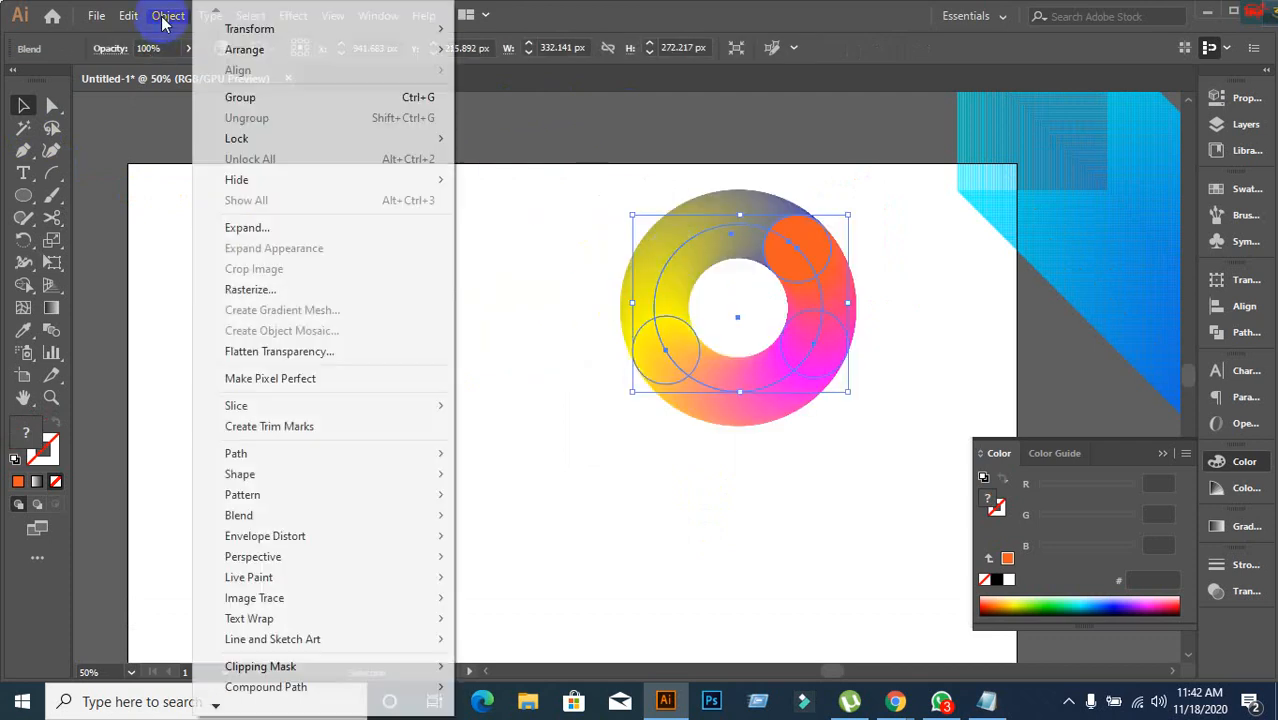
{"action": "left_click", "coordinate": [251, 228]}
{"action": "left_click", "coordinate": [886, 405]}
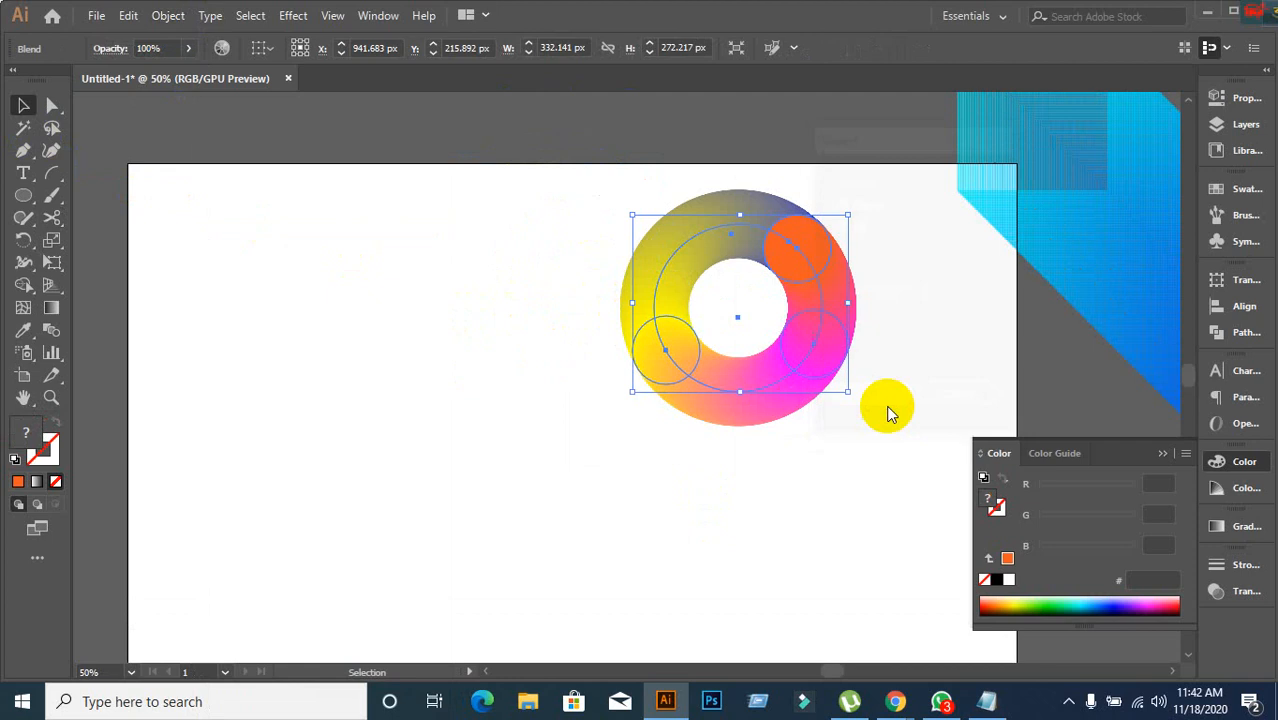
{"action": "left_click", "coordinate": [855, 400]}
{"action": "left_click", "coordinate": [820, 393]}
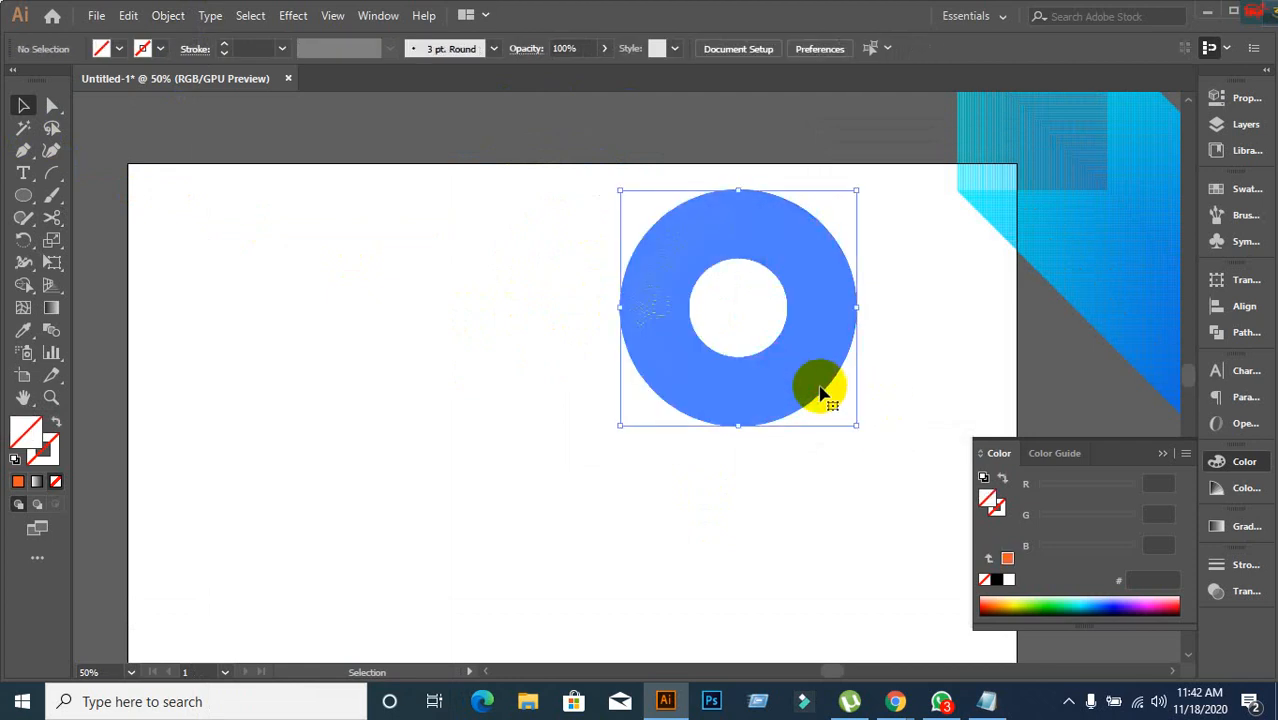
Ungroup the expanded ring into separate circle paths.
{"action": "left_click", "coordinate": [856, 512]}
{"action": "left_click", "coordinate": [803, 343]}
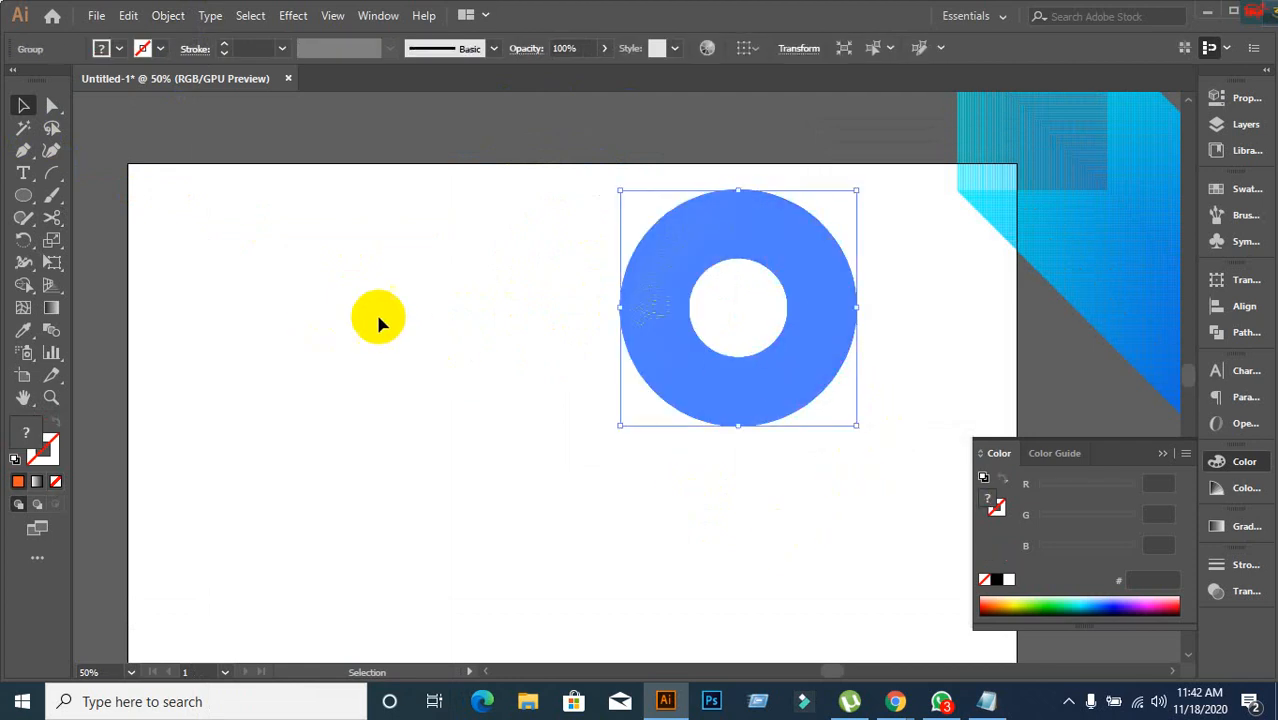
{"action": "right_click", "coordinate": [752, 358]}
{"action": "left_click", "coordinate": [838, 196]}
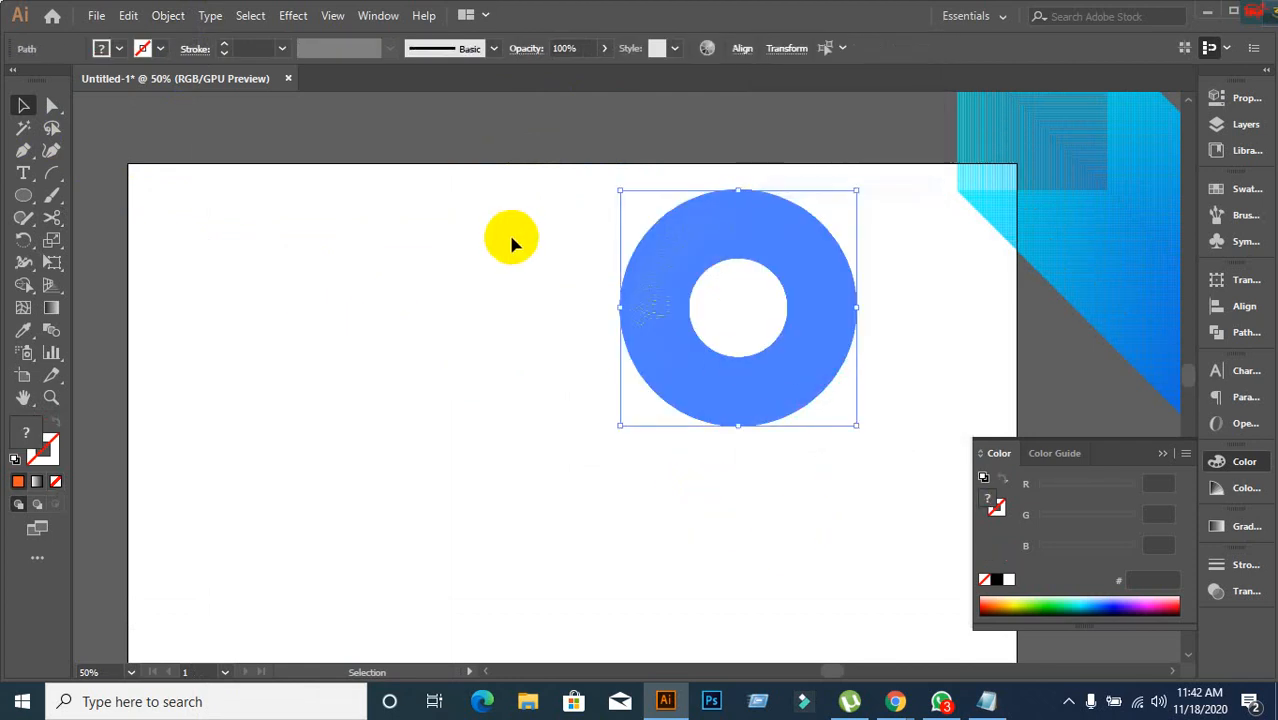
Try moving a single circle out of the ring's left side, and undo the move.
{"action": "left_click", "coordinate": [508, 232]}
{"action": "left_click_drag", "start_coordinate": [636, 251], "coordinate": [452, 262]}
{"action": "key", "text": "ctrl+z"}
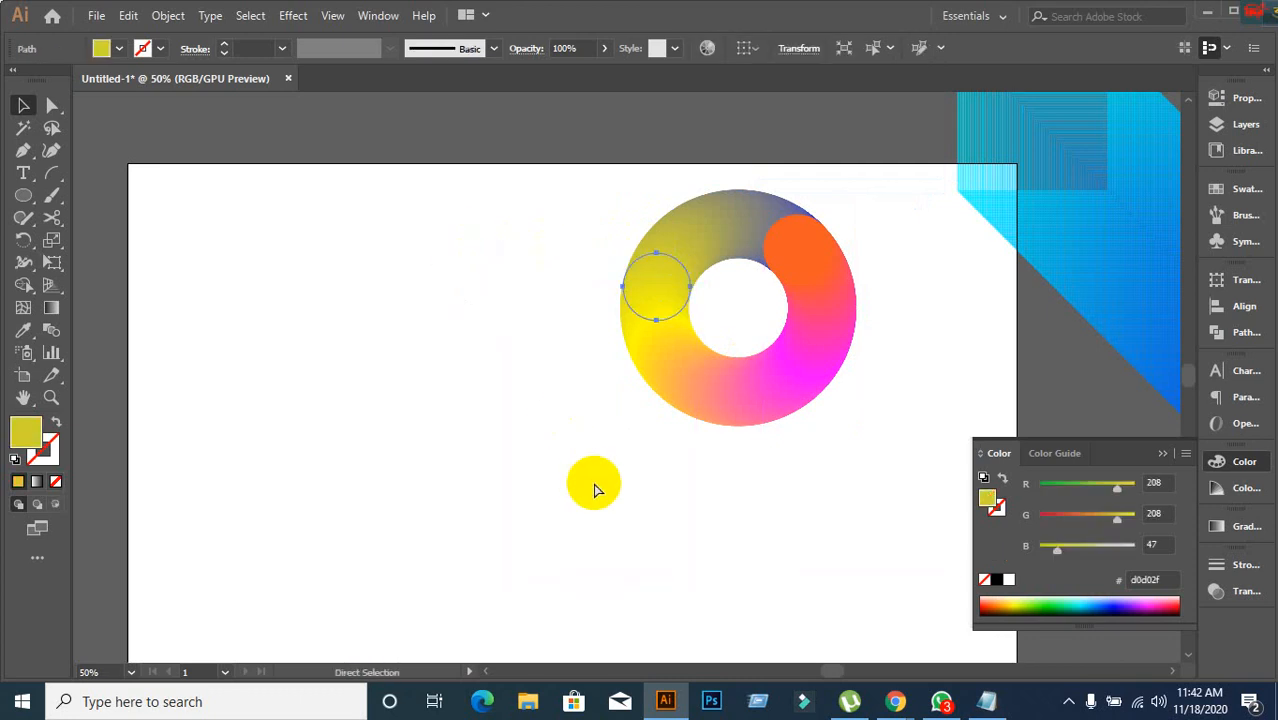
Select all the circles that make up the expanded ring and delete them.
{"action": "left_click", "coordinate": [568, 246]}
{"action": "left_click_drag", "start_coordinate": [572, 185], "coordinate": [907, 586]}
{"action": "key", "text": "Delete"}
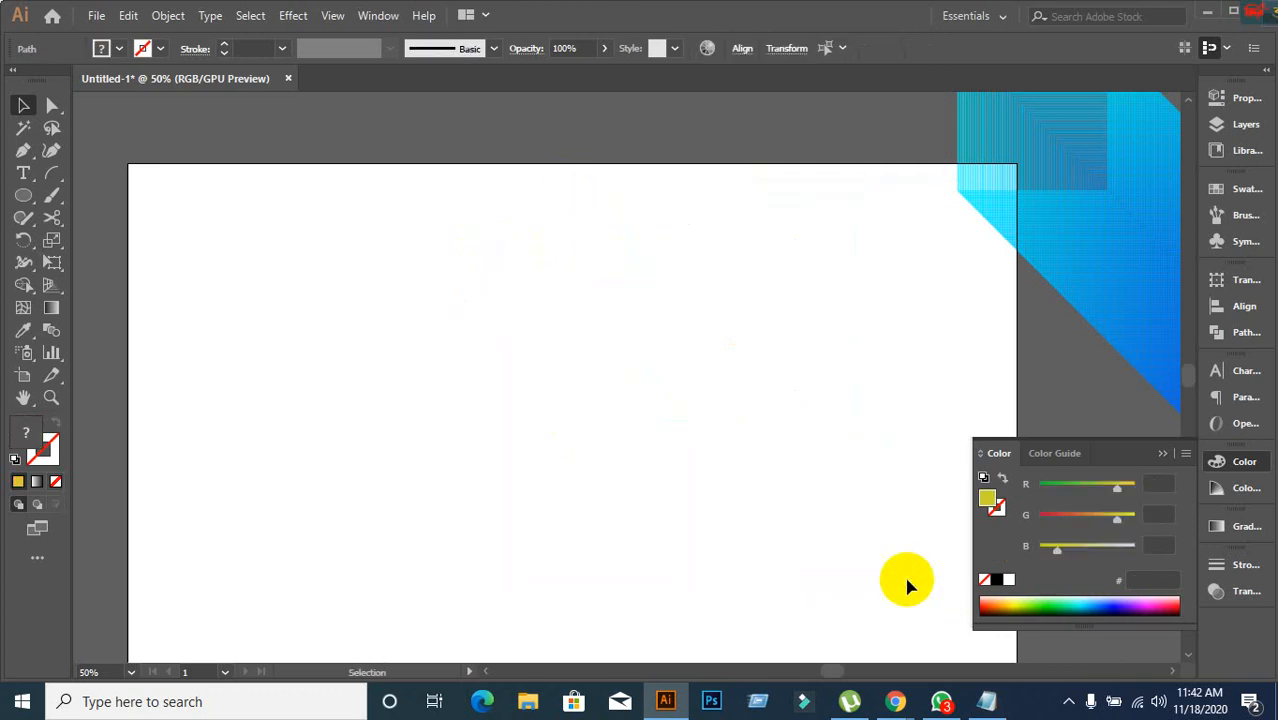
Draw a circle about 79 px in diameter with the Ellipse tool near the artboard's upper middle.
{"action": "scroll", "coordinate": [610, 415], "scroll_direction": "down", "scroll_amount": 1}
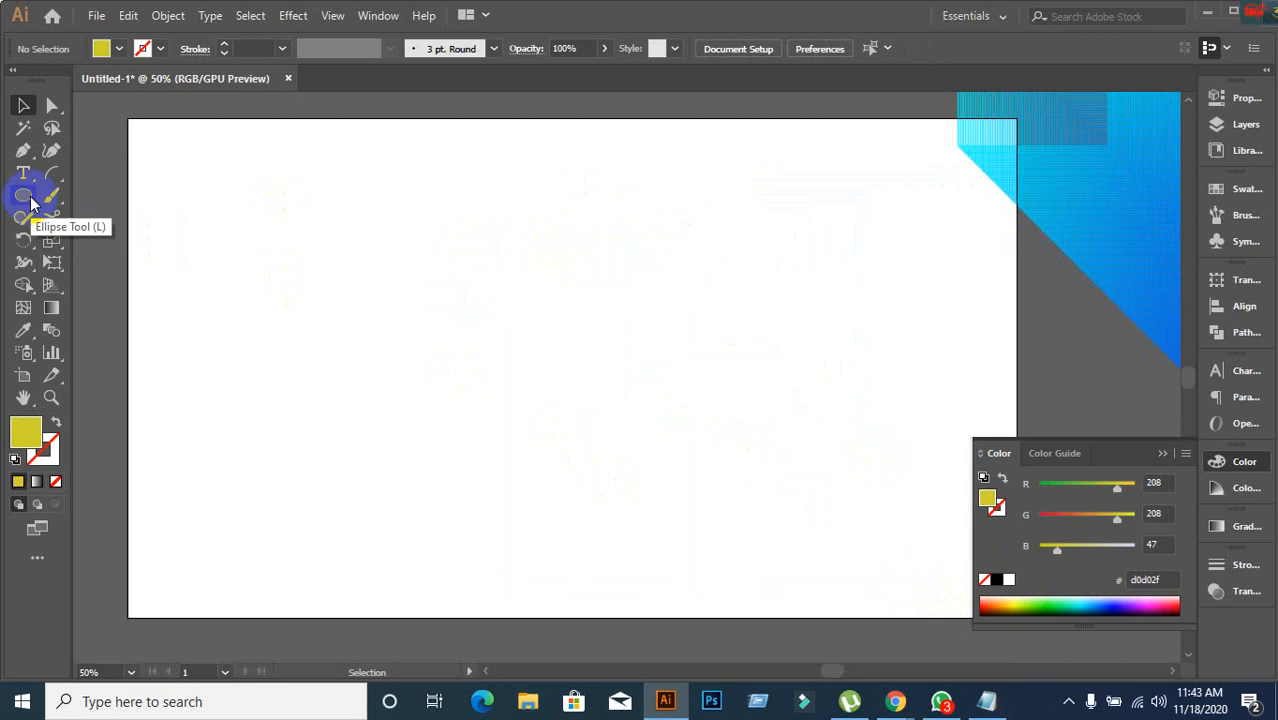
{"action": "left_click_drag", "start_coordinate": [30, 196], "coordinate": [82, 241]}
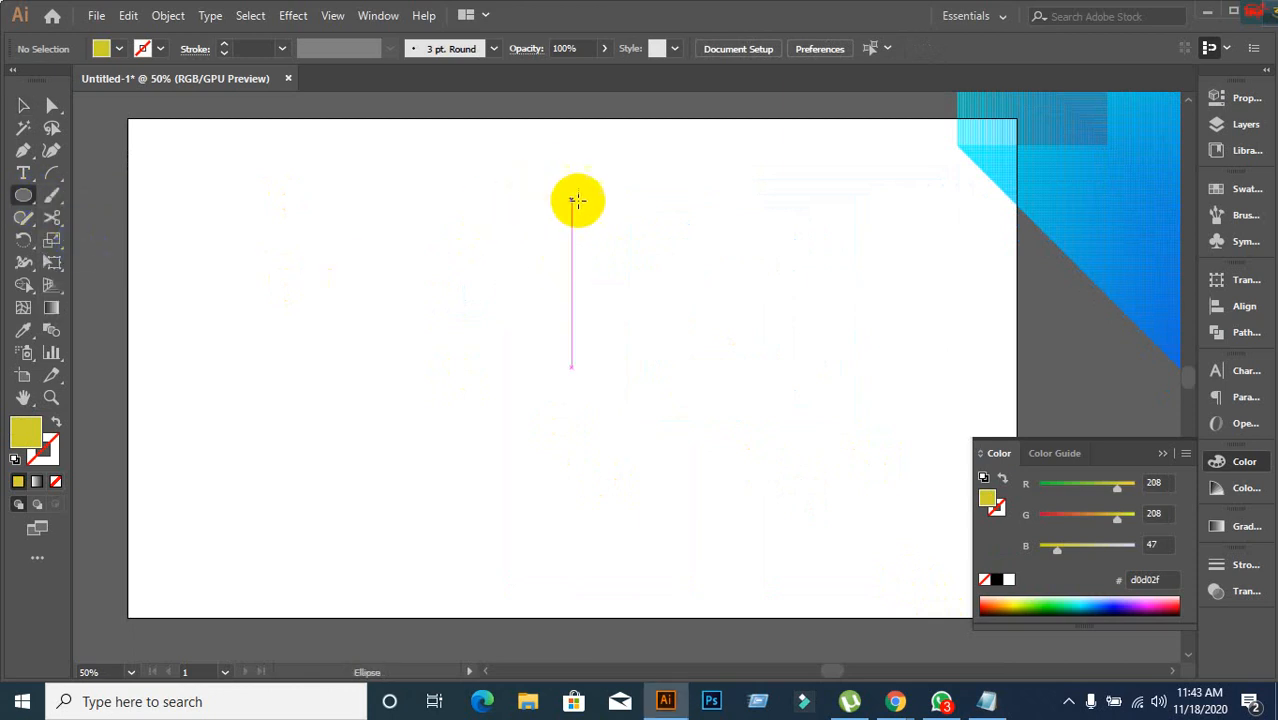
{"action": "left_click_drag", "start_coordinate": [585, 200], "coordinate": [638, 251]}
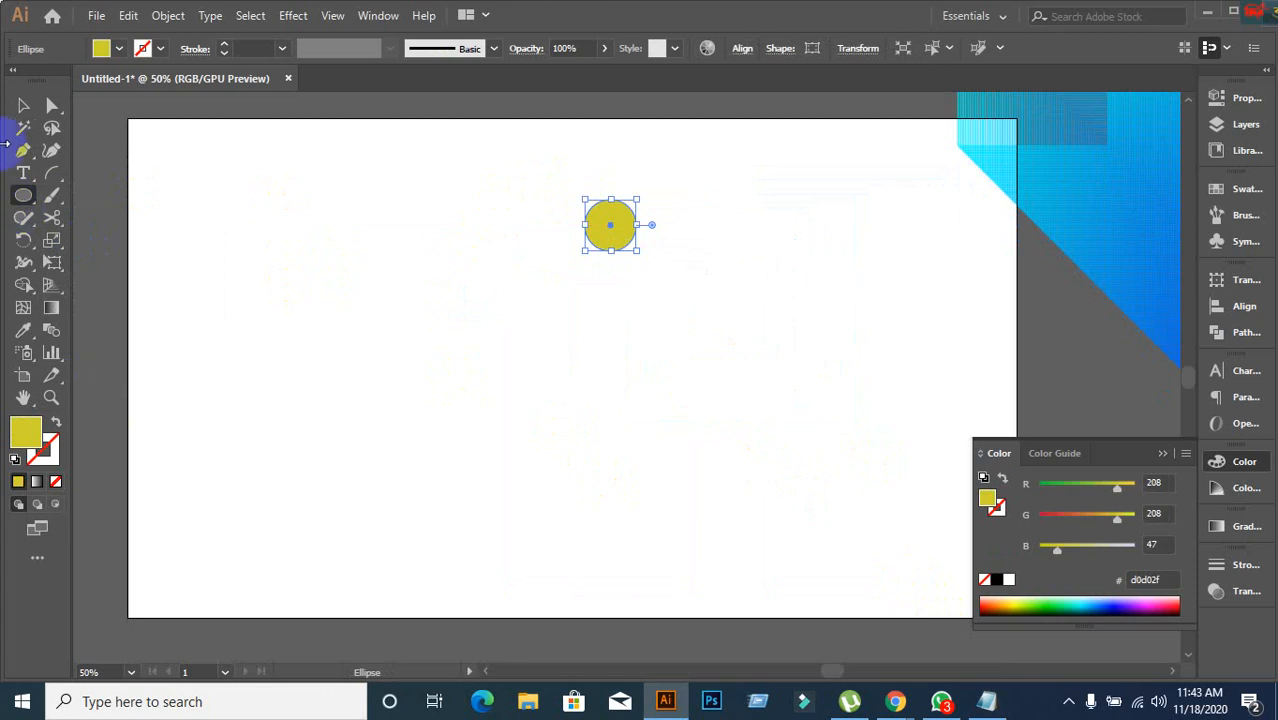
Copy the circle straight down and repeat the transformation to make a column of four evenly spaced circles.
{"action": "left_click", "coordinate": [18, 105]}
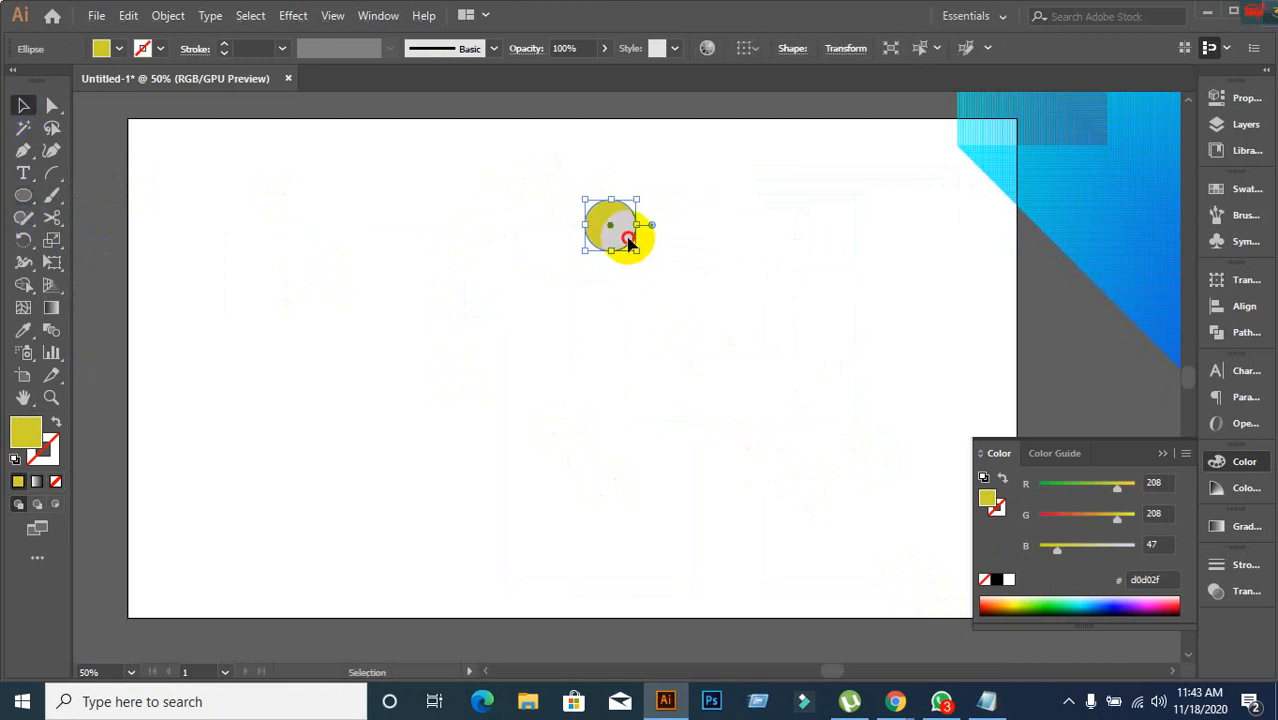
{"action": "left_click_drag", "start_coordinate": [628, 242], "coordinate": [630, 302]}
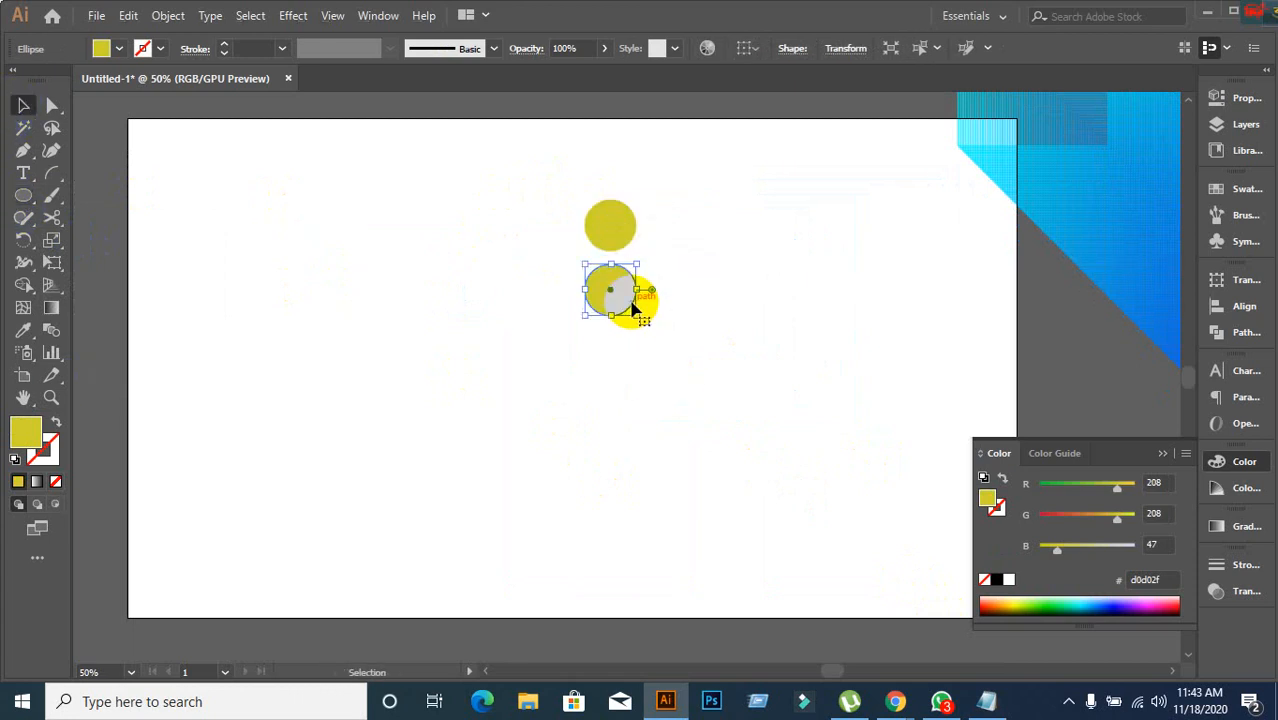
{"action": "key", "text": "ctrl+d"}
{"action": "key", "text": "ctrl+d"}
{"action": "left_click", "coordinate": [720, 360]}
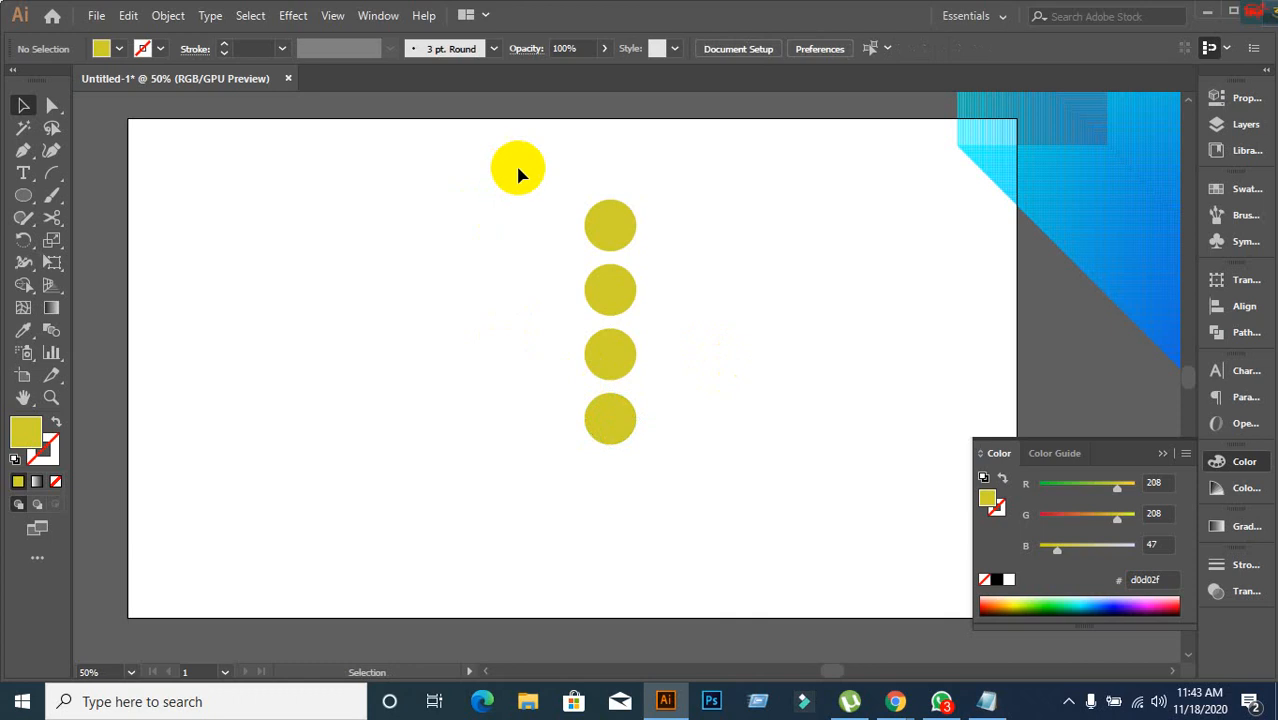
Repeat the duplication from the lowest circle to add a fifth circle at the bottom of the column.
{"action": "left_click_drag", "start_coordinate": [518, 175], "coordinate": [648, 432]}
{"action": "left_click", "coordinate": [648, 432]}
{"action": "left_click", "coordinate": [621, 428]}
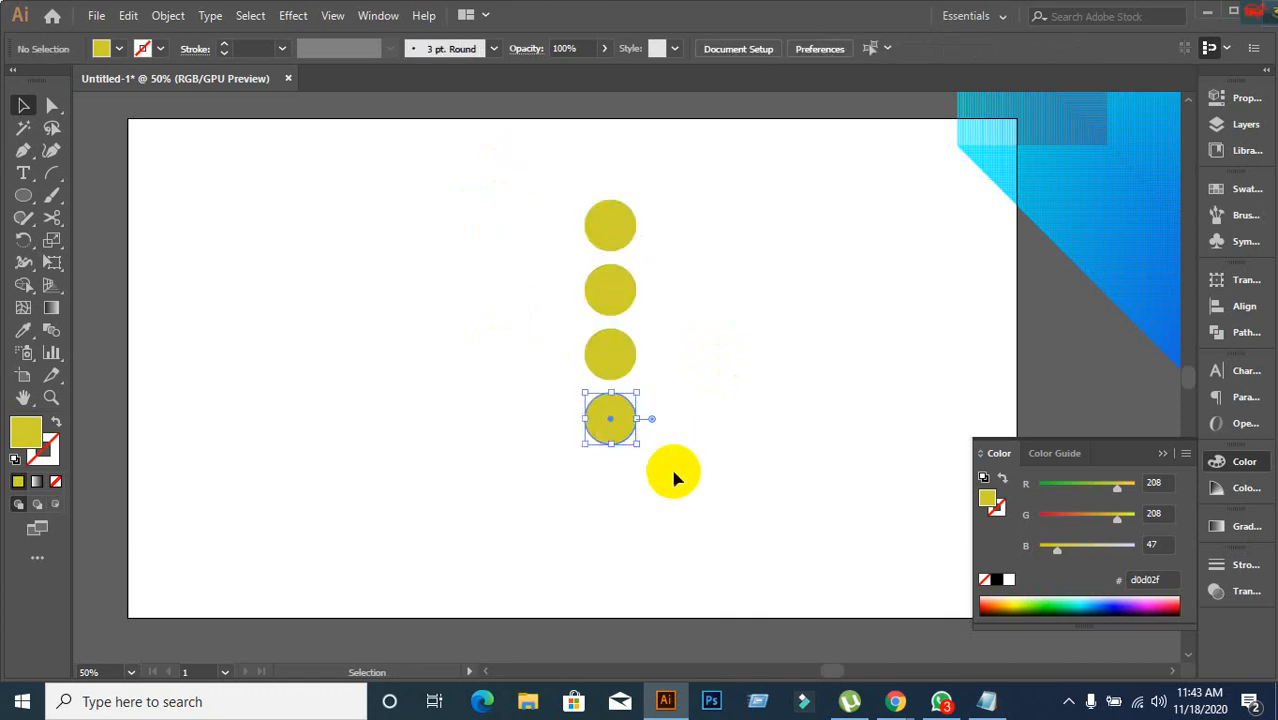
{"action": "key", "text": "ctrl+d"}
{"action": "left_click", "coordinate": [671, 470]}
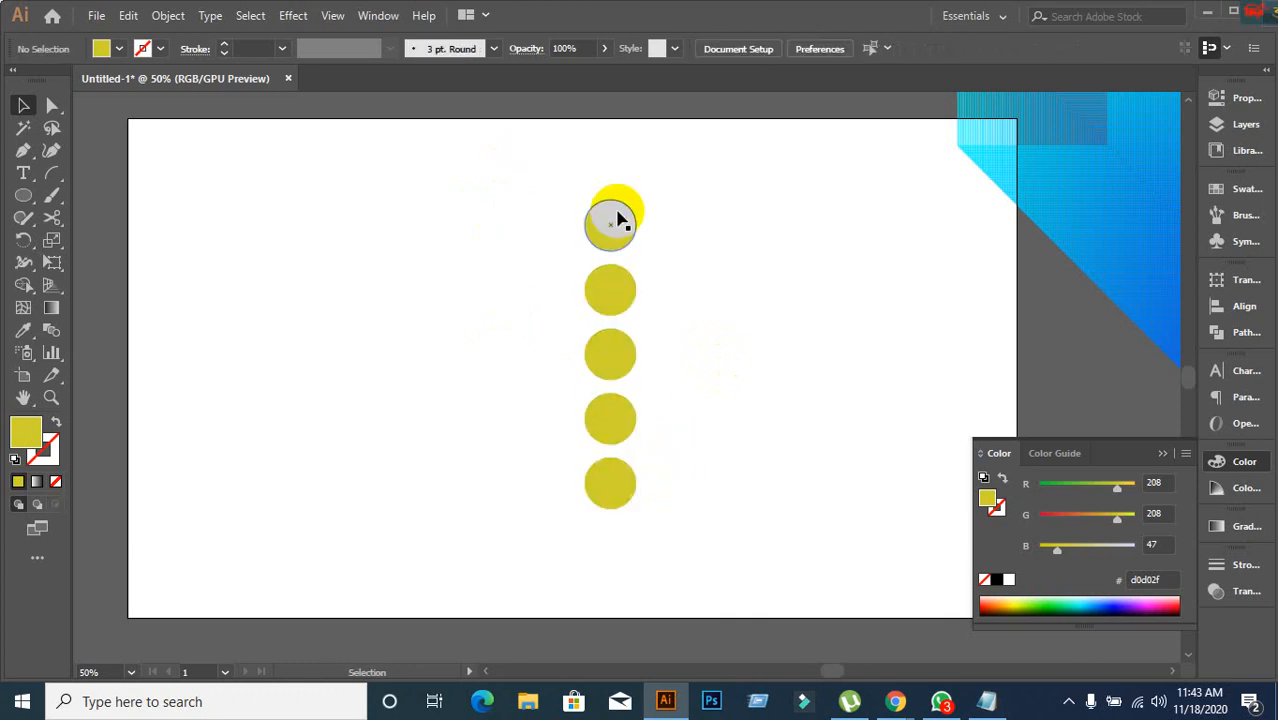
Fill the top circle of the column with the cyan swatch.
{"action": "left_click", "coordinate": [616, 220]}
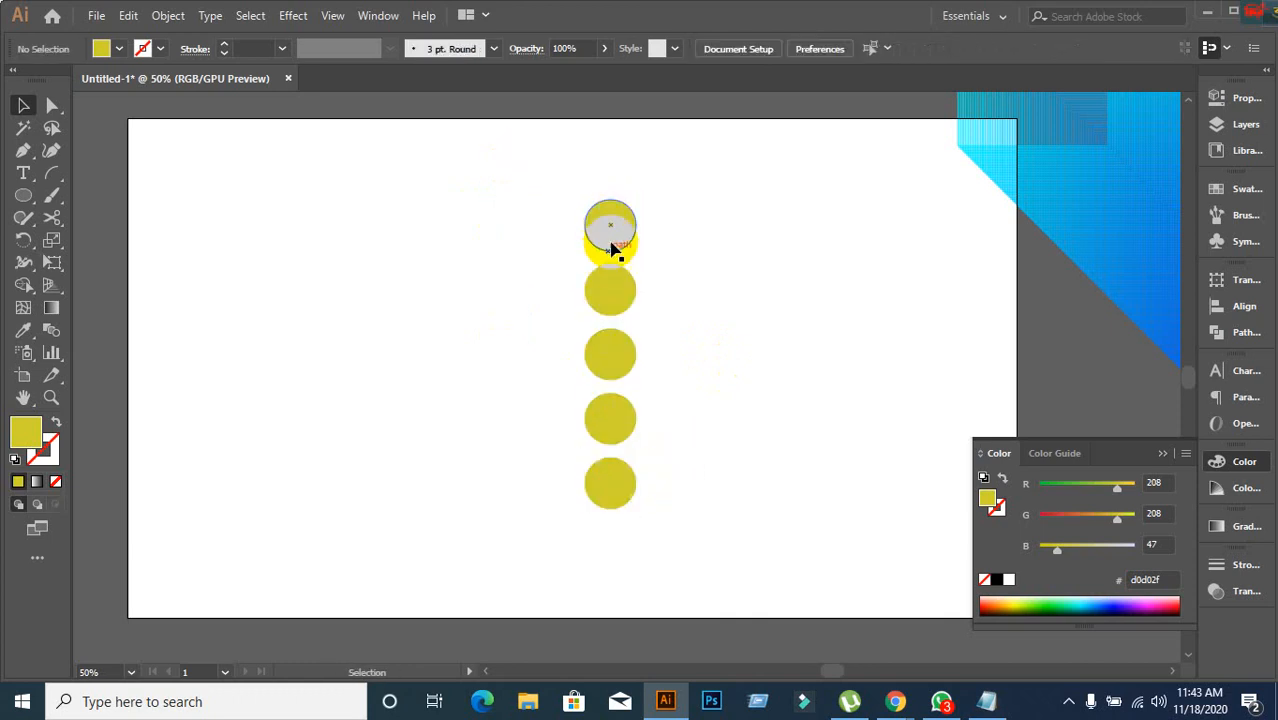
{"action": "left_click", "coordinate": [117, 48]}
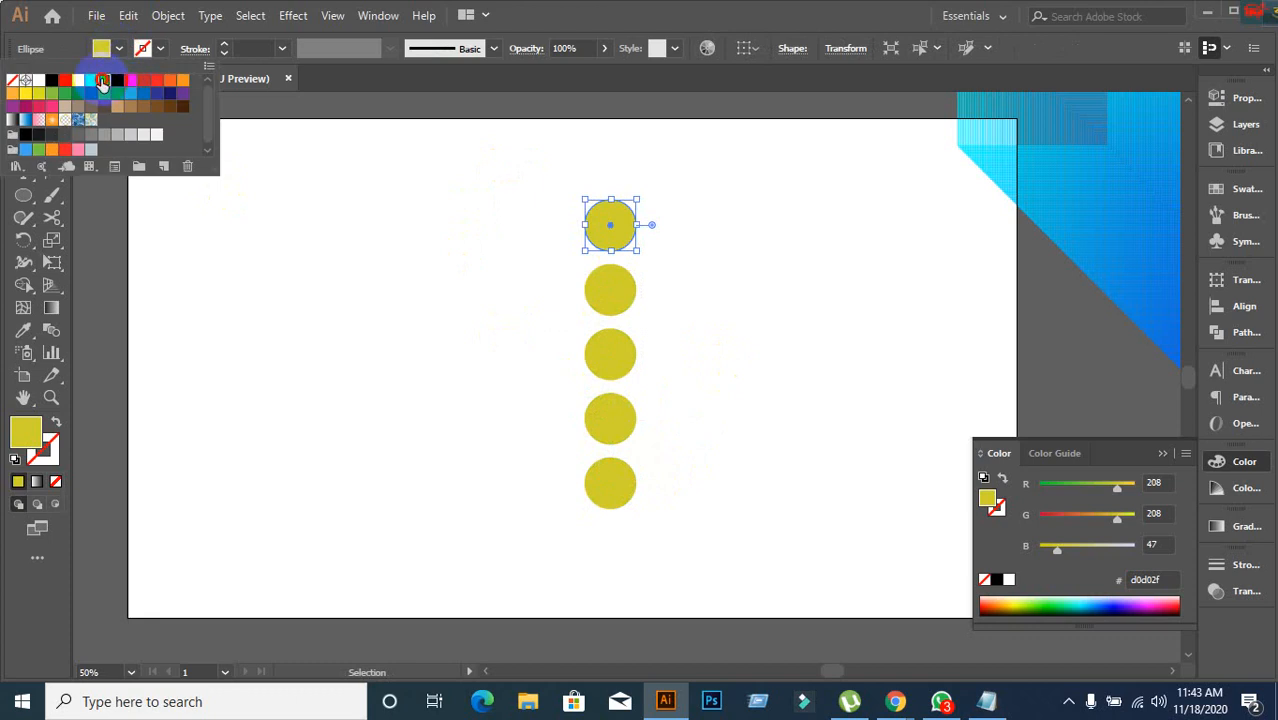
{"action": "left_click", "coordinate": [101, 78]}
Leave isolation mode on the second circle from the top and fill that circle with blue 0000ff.
{"action": "left_click", "coordinate": [614, 307]}
{"action": "double_click", "coordinate": [614, 303]}
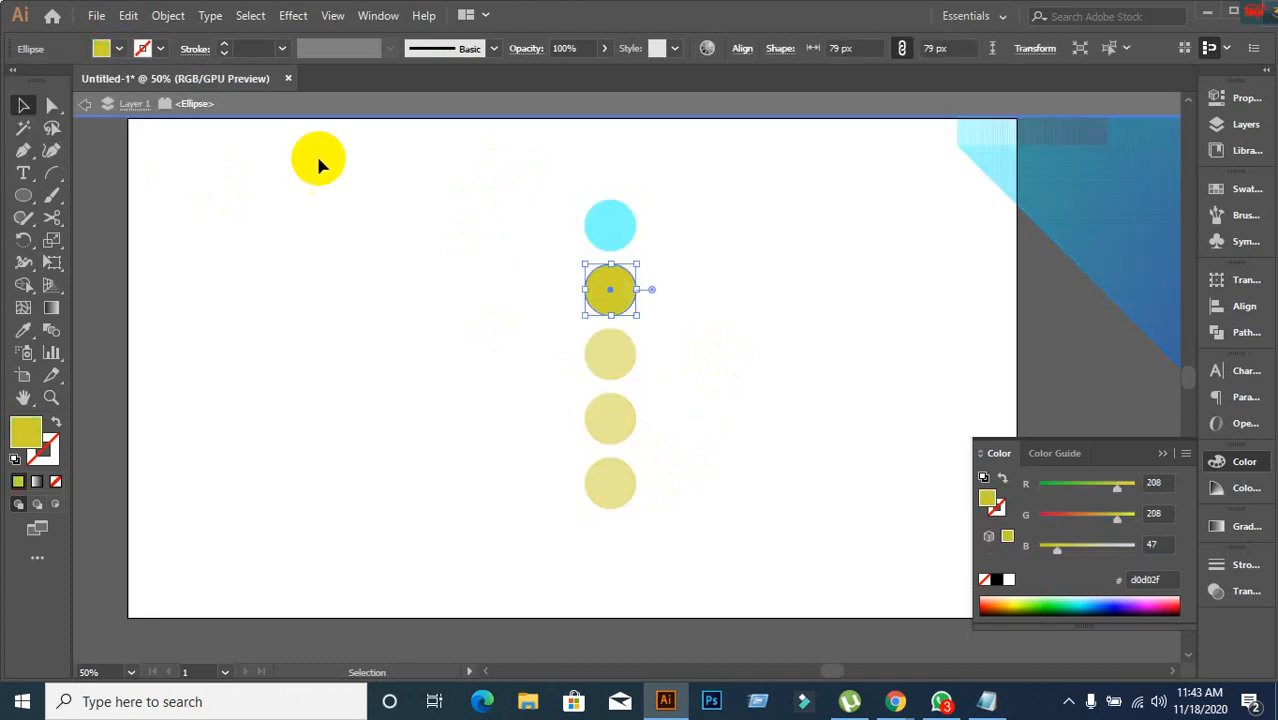
{"action": "left_click", "coordinate": [84, 108]}
{"action": "left_click", "coordinate": [576, 300]}
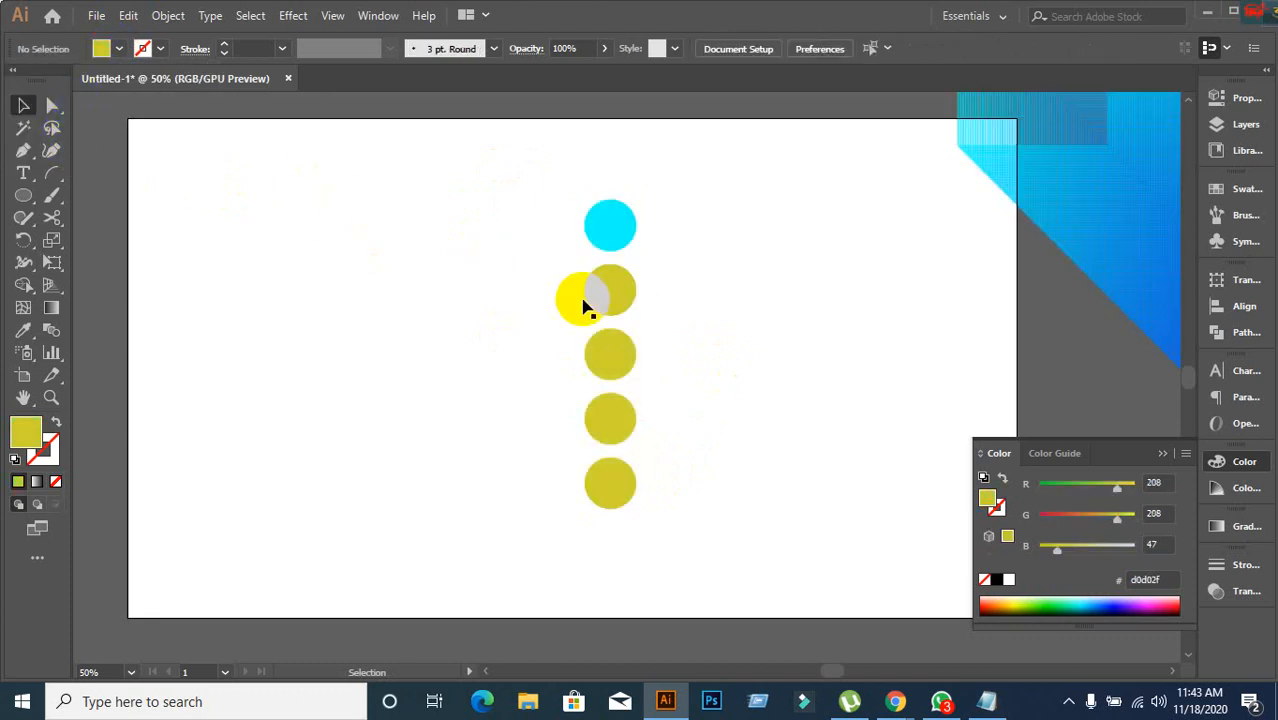
{"action": "left_click", "coordinate": [614, 287]}
{"action": "left_click", "coordinate": [118, 48]}
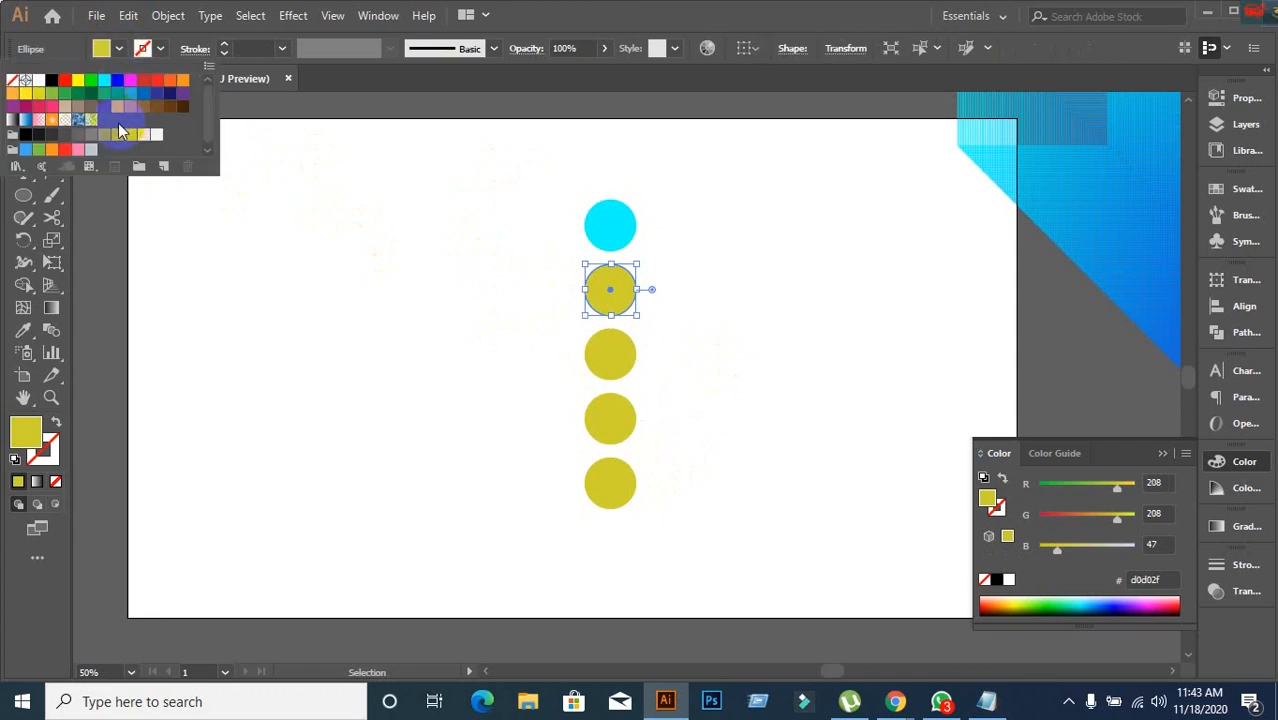
{"action": "left_click", "coordinate": [113, 82]}
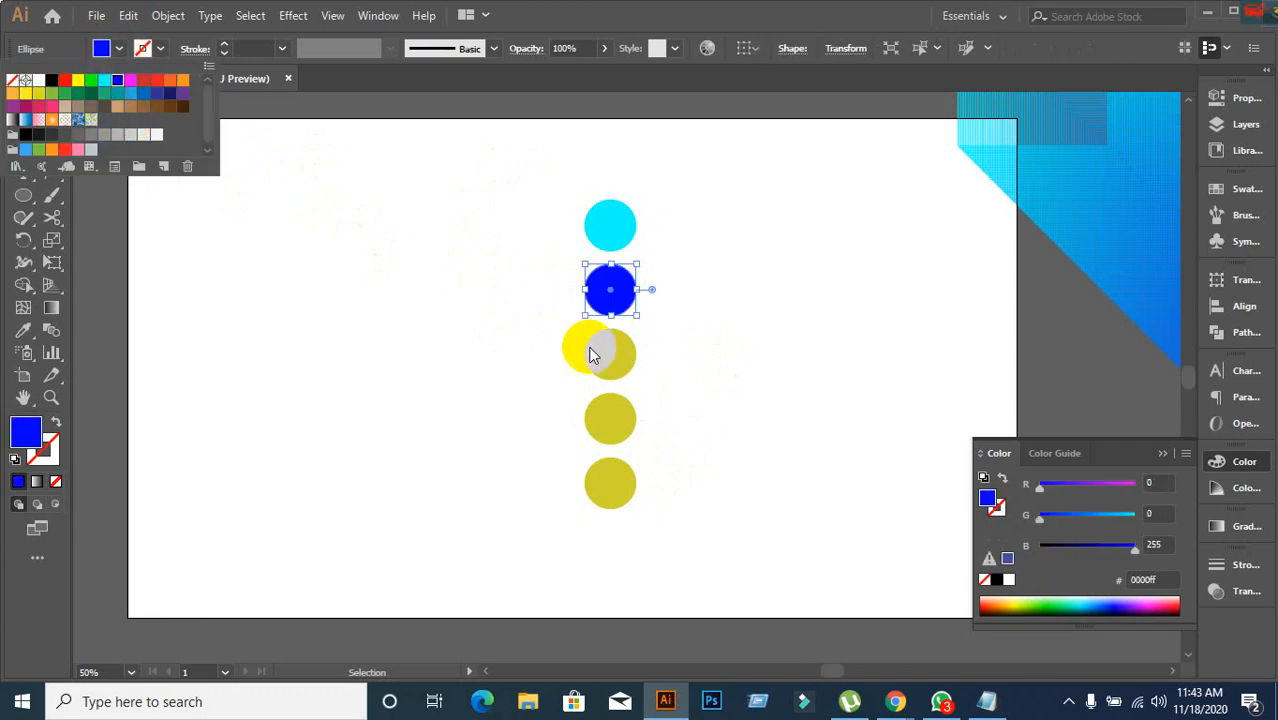
Fill the third circle from the top with orange f15a24.
{"action": "left_click", "coordinate": [594, 354]}
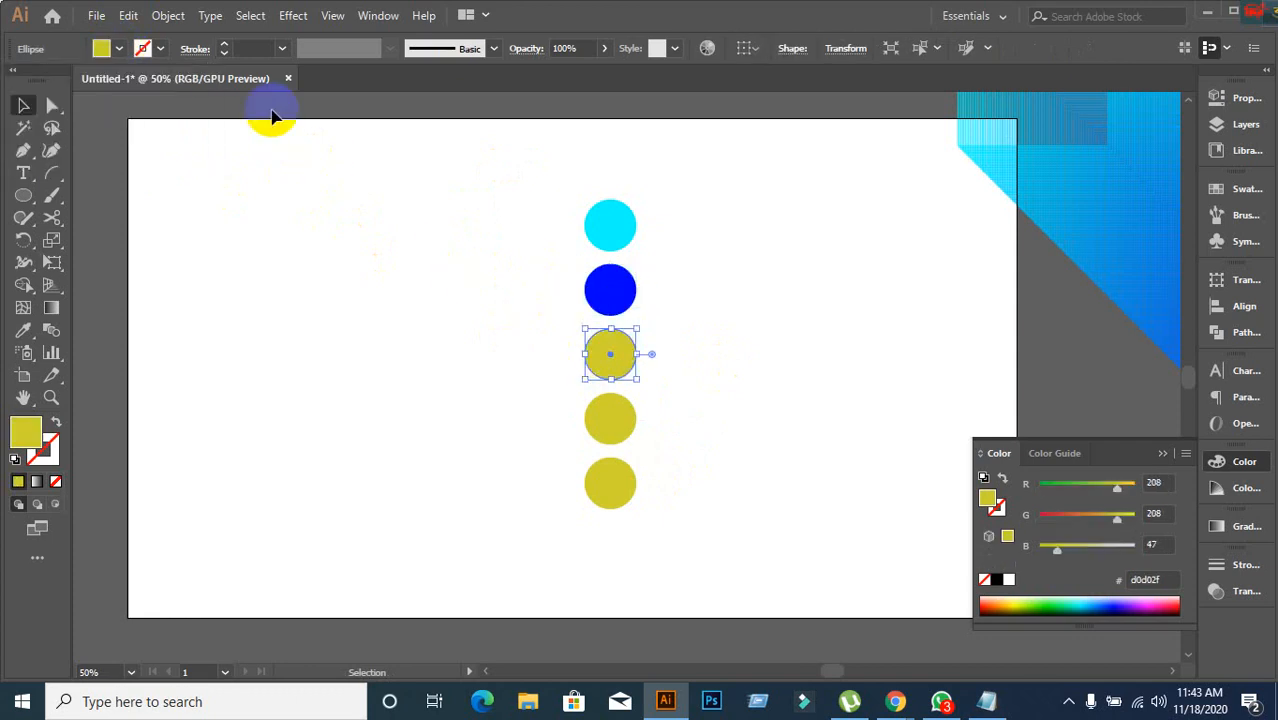
{"action": "left_click", "coordinate": [117, 48]}
{"action": "left_click", "coordinate": [169, 82]}
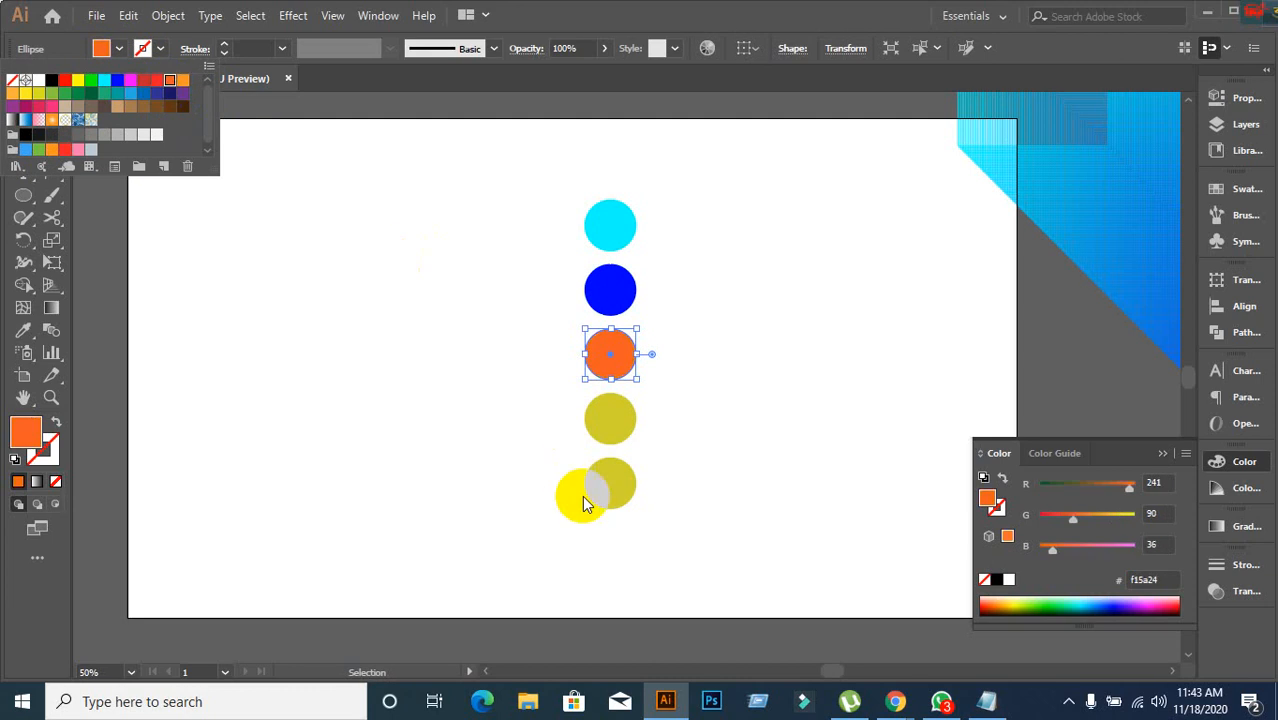
{"action": "double_click", "coordinate": [600, 440]}
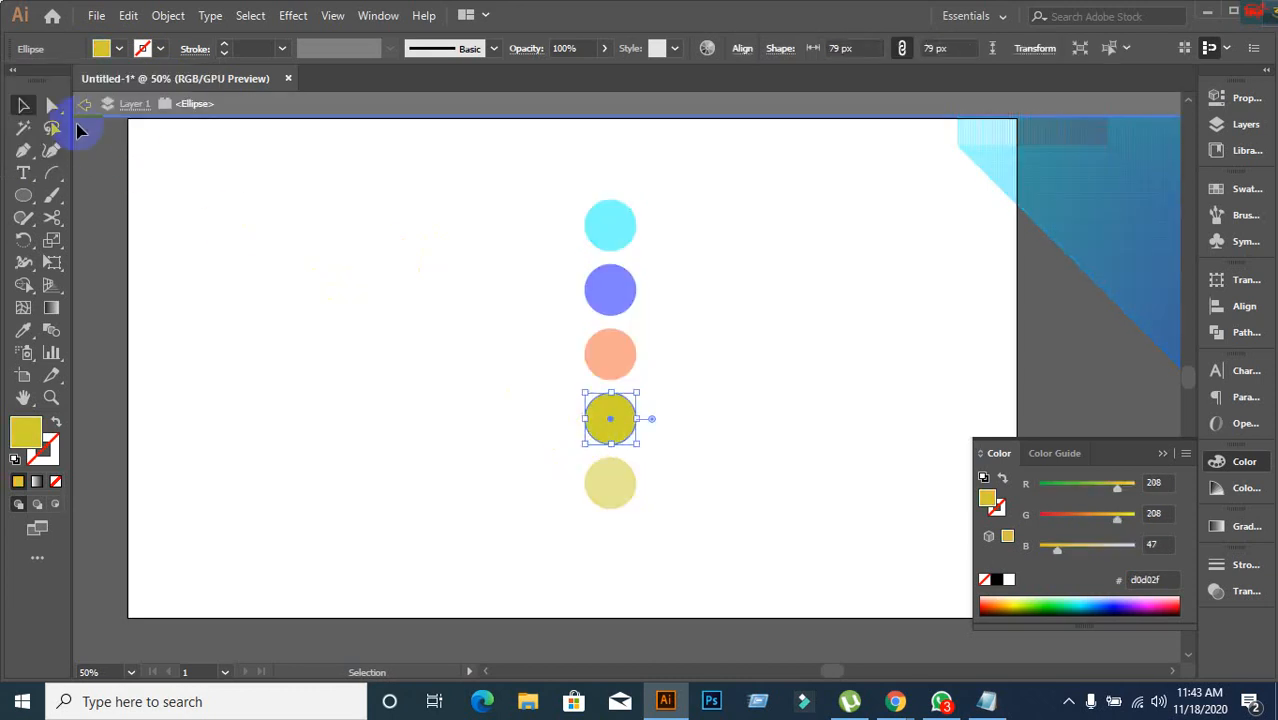
{"action": "left_click", "coordinate": [82, 106]}
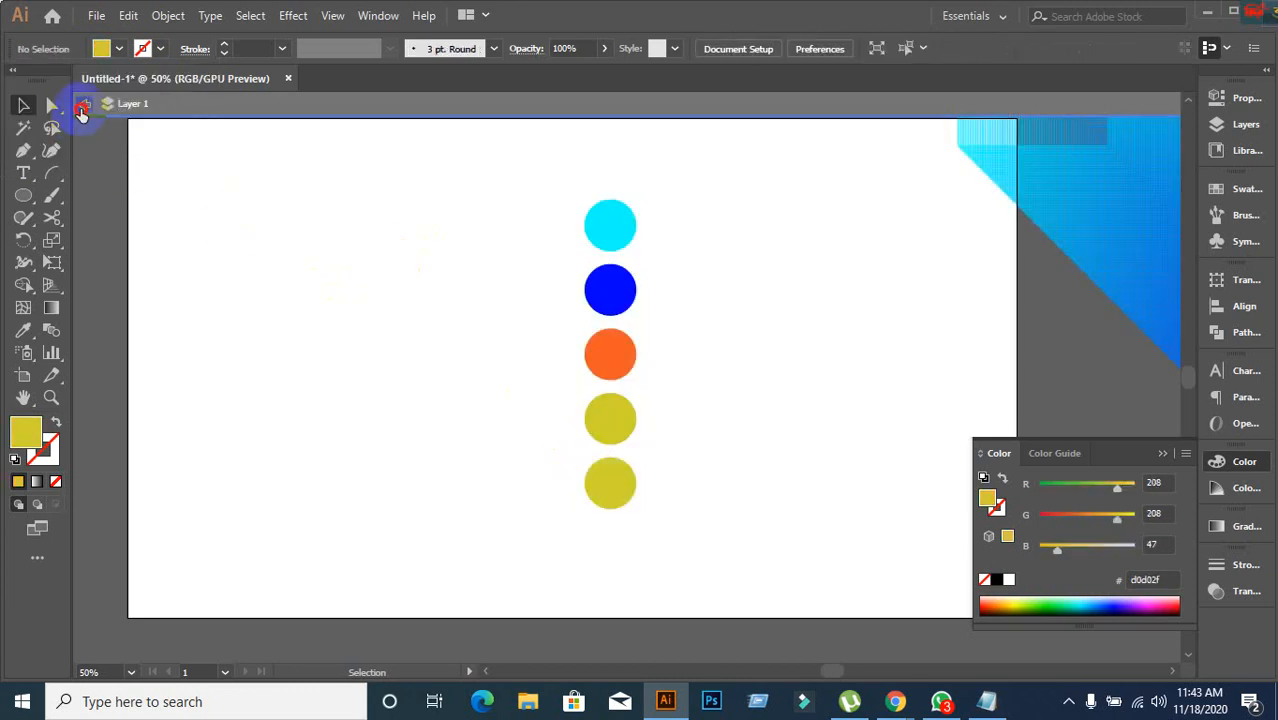
{"action": "left_click", "coordinate": [118, 49]}
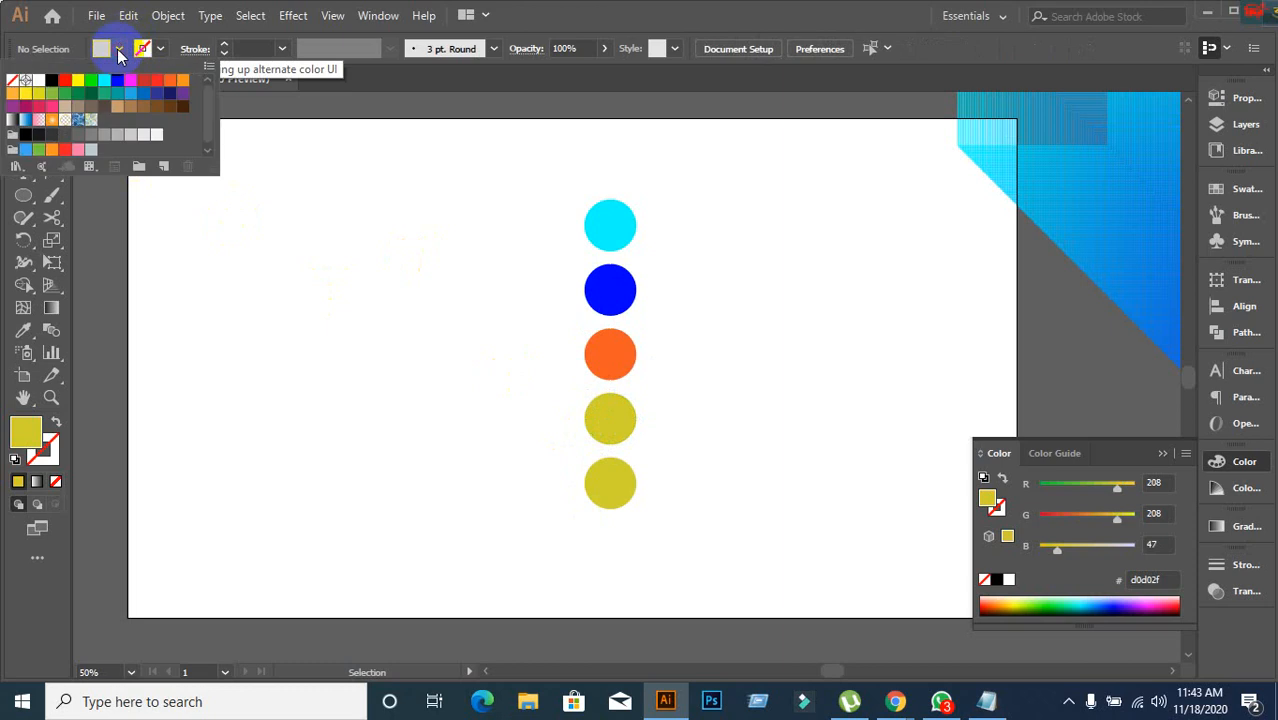
{"action": "left_click", "coordinate": [26, 106]}
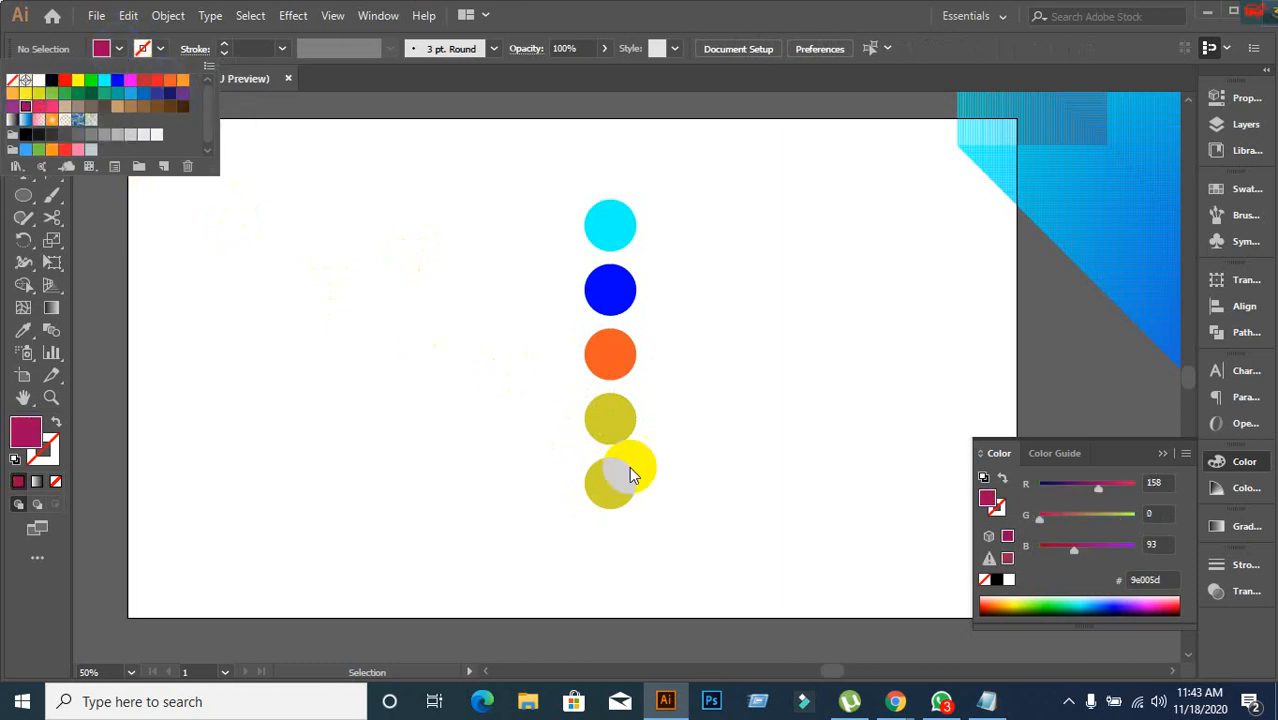
{"action": "double_click", "coordinate": [618, 432]}
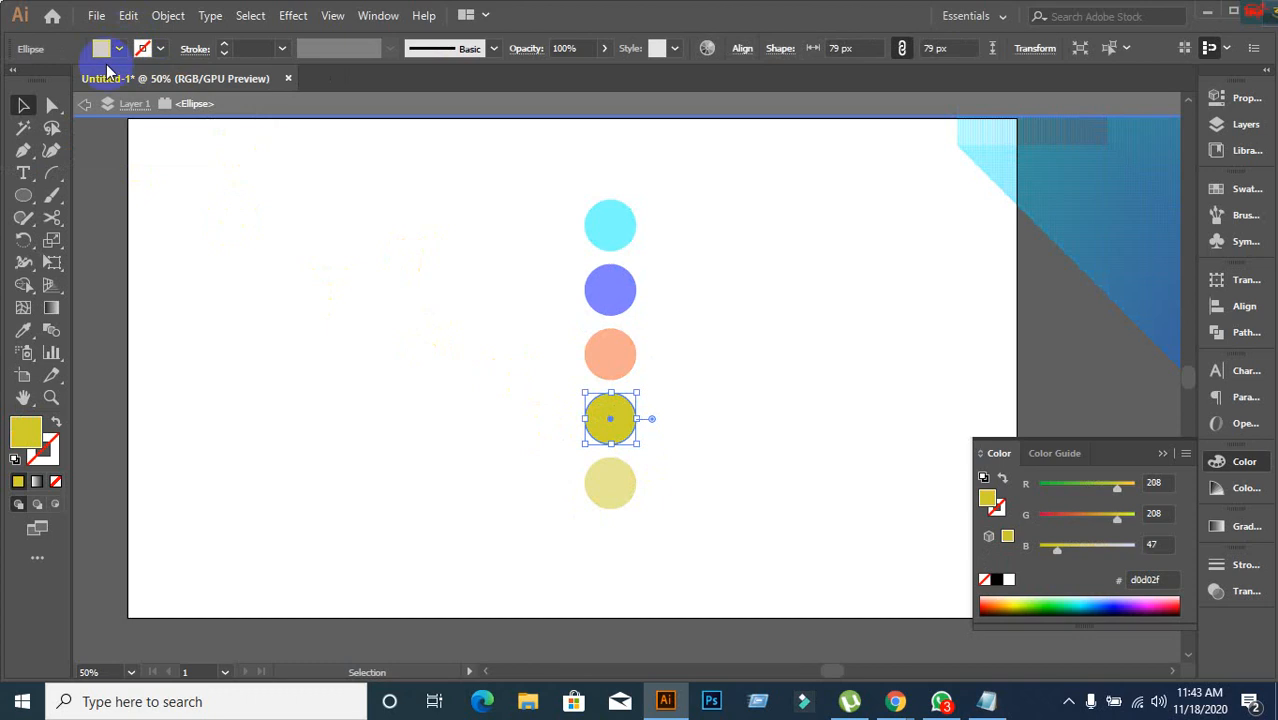
{"action": "left_click", "coordinate": [87, 108]}
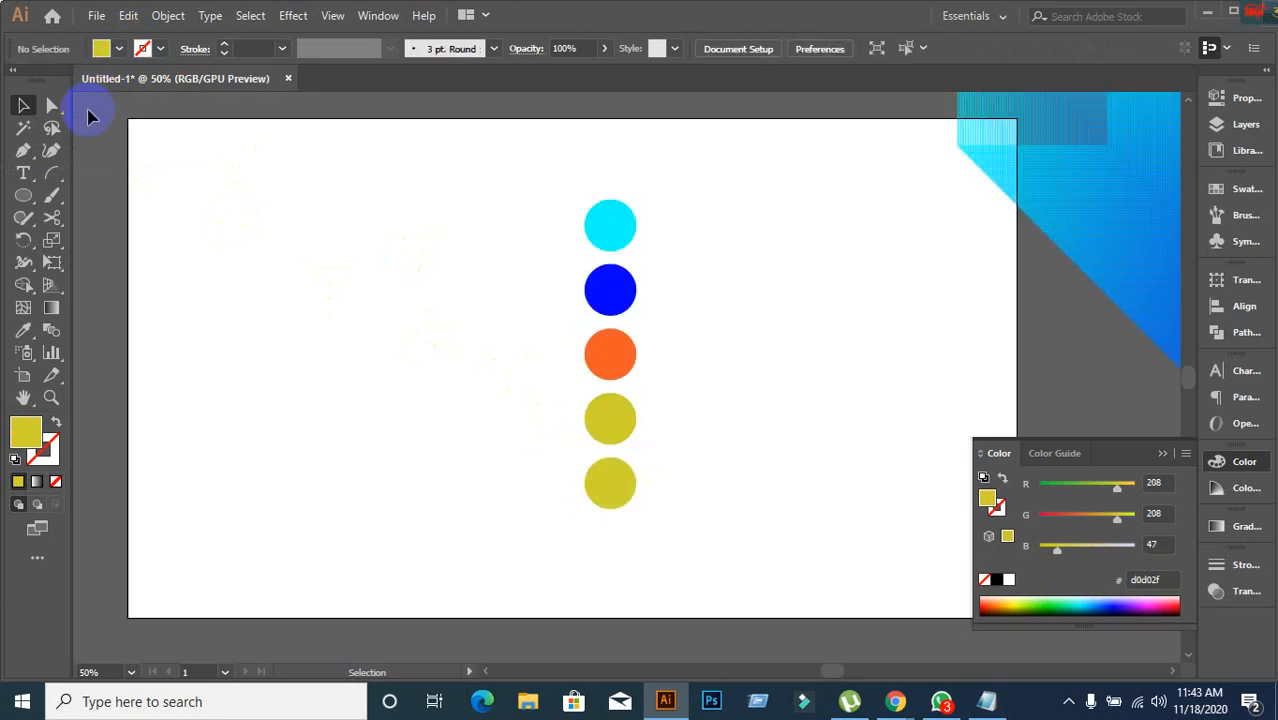
Fill the fourth circle from the top with green 00ff00.
{"action": "left_click", "coordinate": [618, 410]}
{"action": "left_click", "coordinate": [116, 50]}
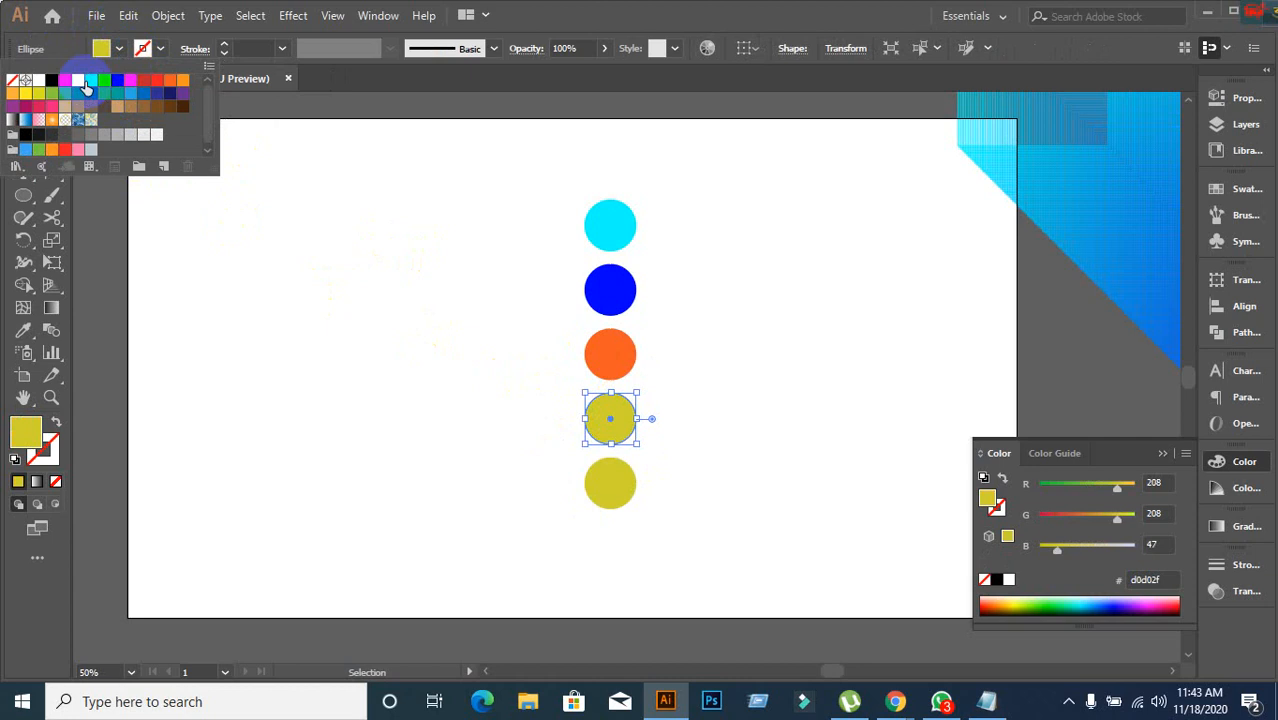
{"action": "left_click", "coordinate": [89, 82]}
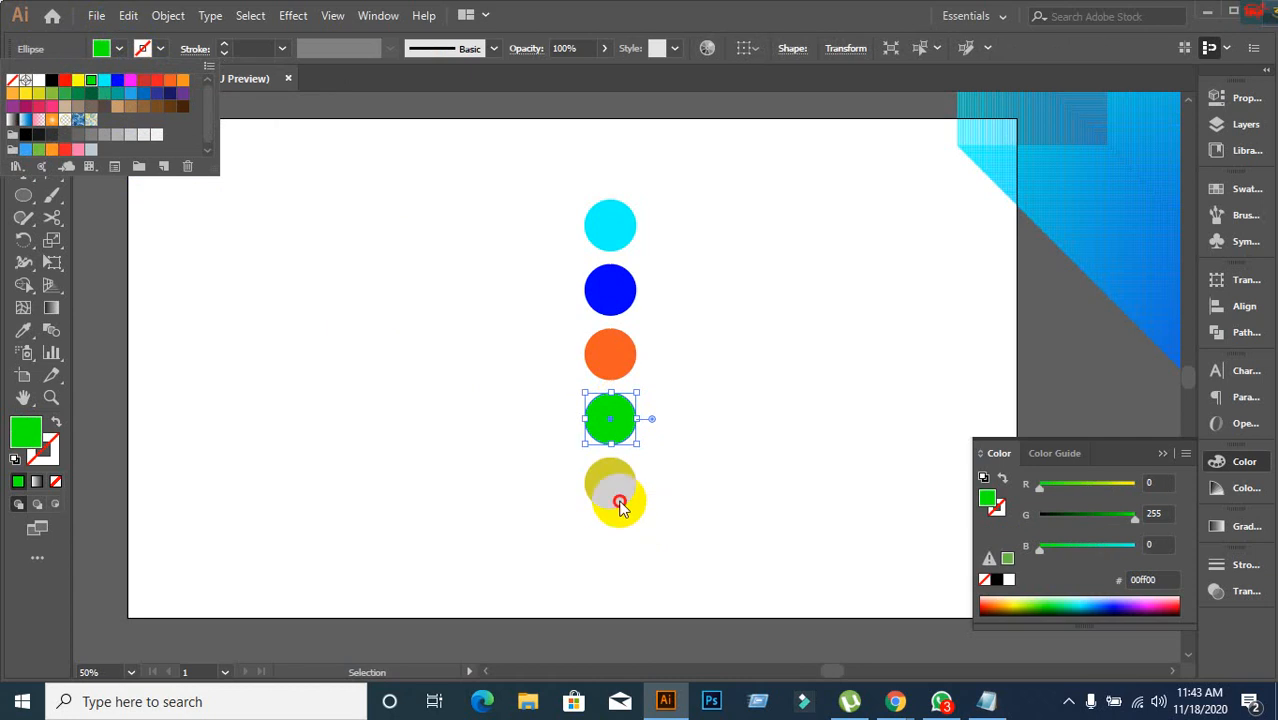
Fill the lowest circle of the column with yellow ffff00.
{"action": "left_click", "coordinate": [620, 505]}
{"action": "left_click", "coordinate": [620, 505]}
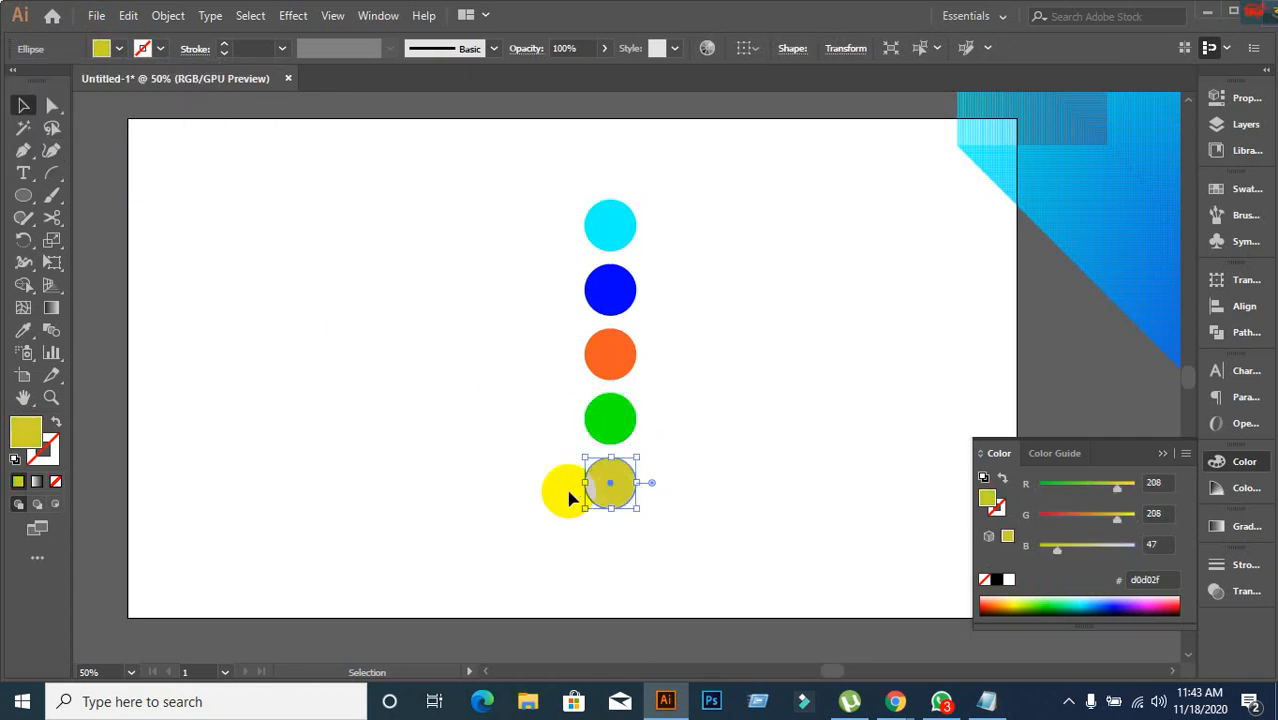
{"action": "left_click", "coordinate": [125, 46]}
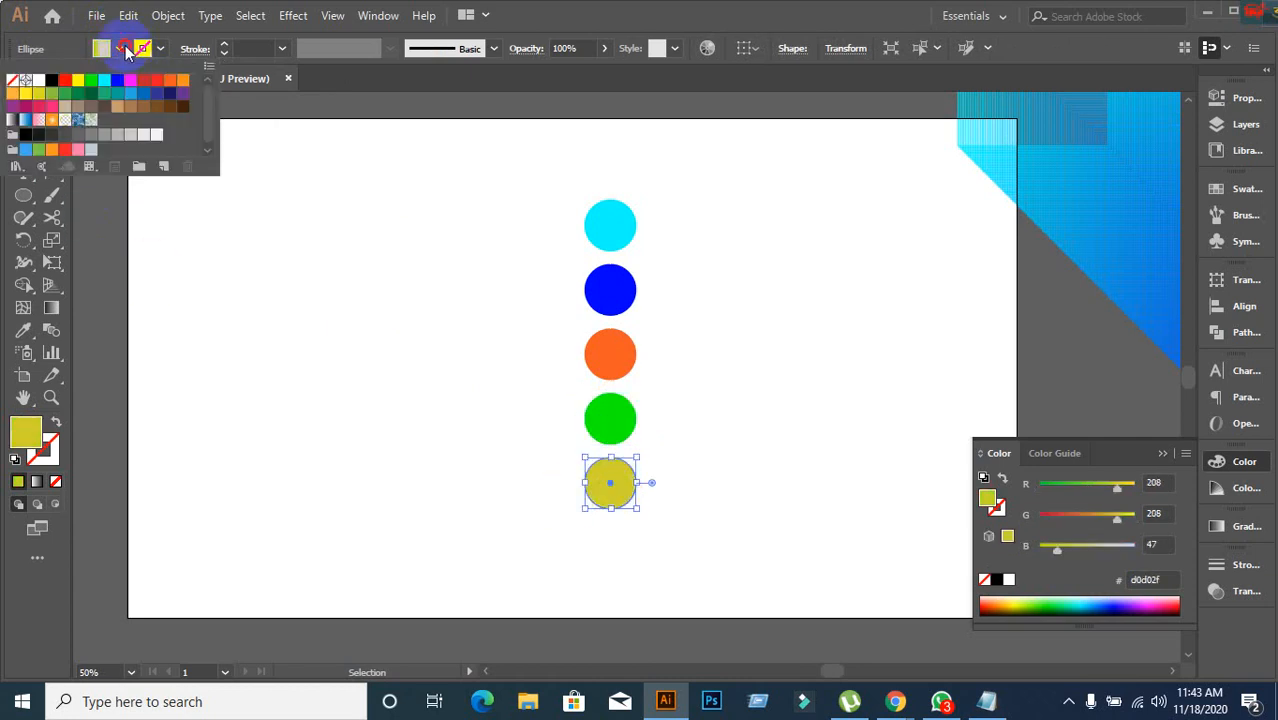
{"action": "left_click", "coordinate": [78, 88]}
{"action": "left_click", "coordinate": [297, 388]}
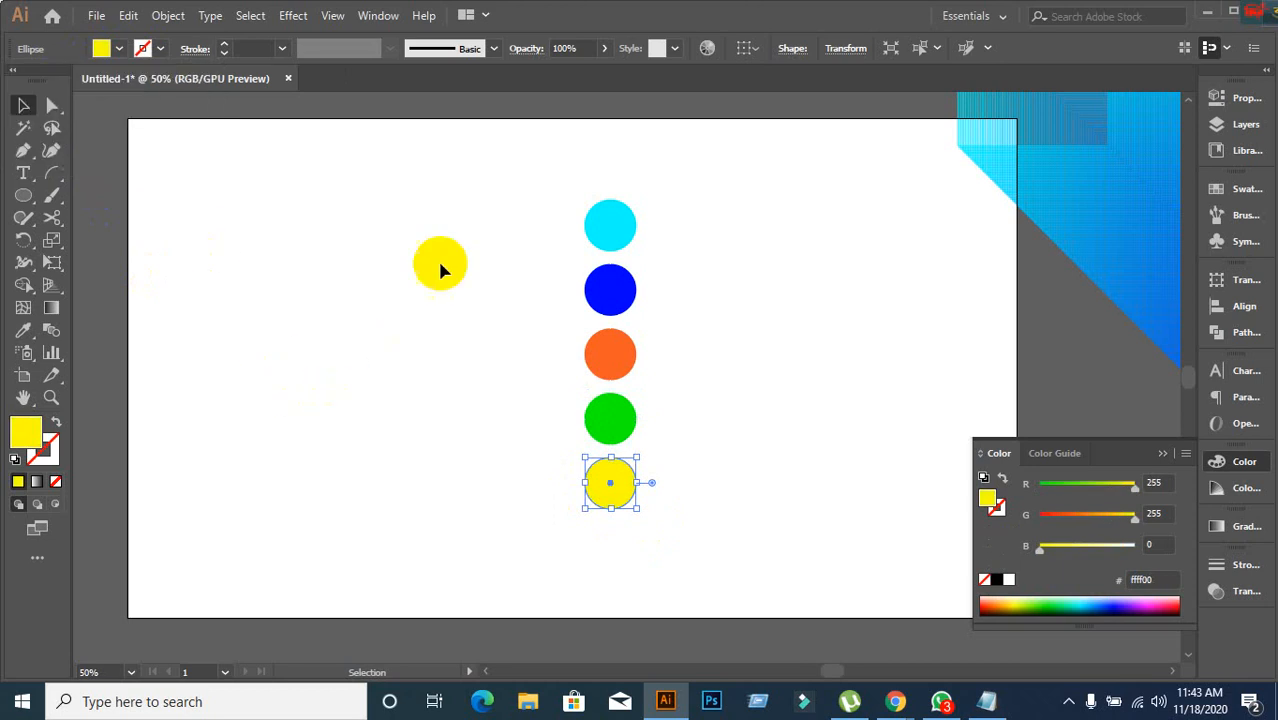
Blend all five coloured circles of the column into one continuous multicolour bar.
{"action": "left_click_drag", "start_coordinate": [490, 228], "coordinate": [676, 536]}
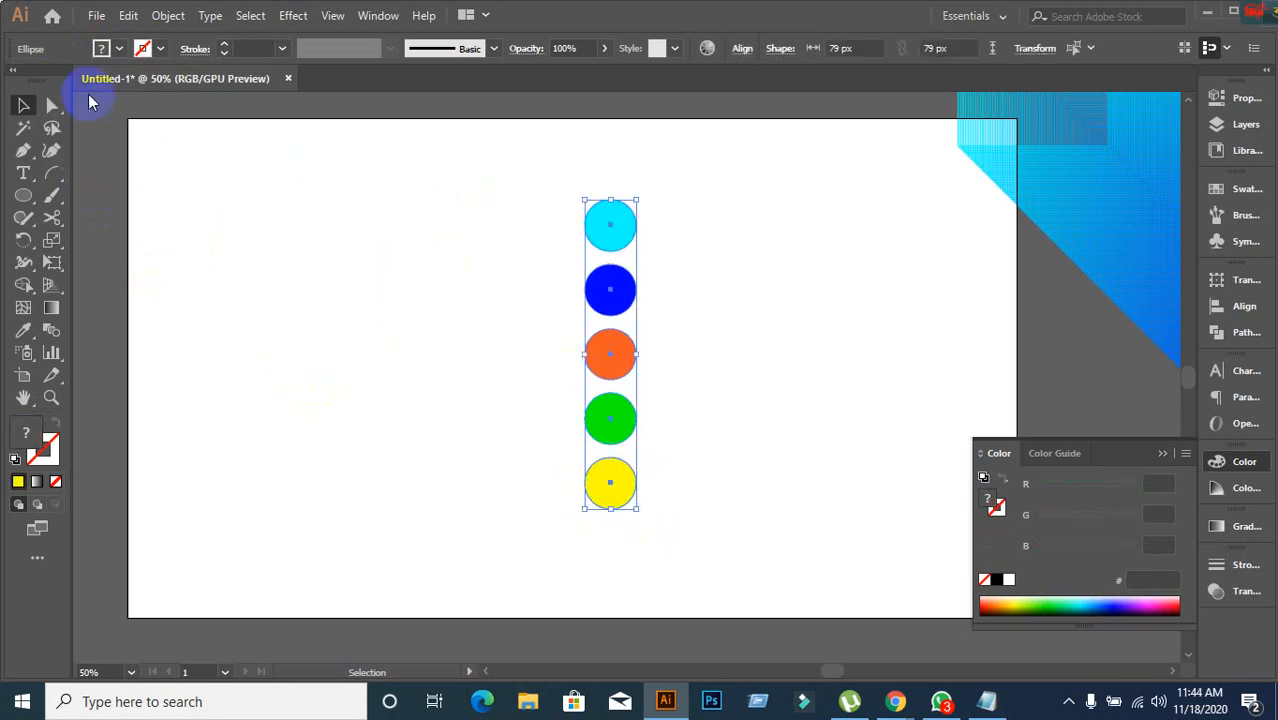
{"action": "left_click", "coordinate": [166, 16]}
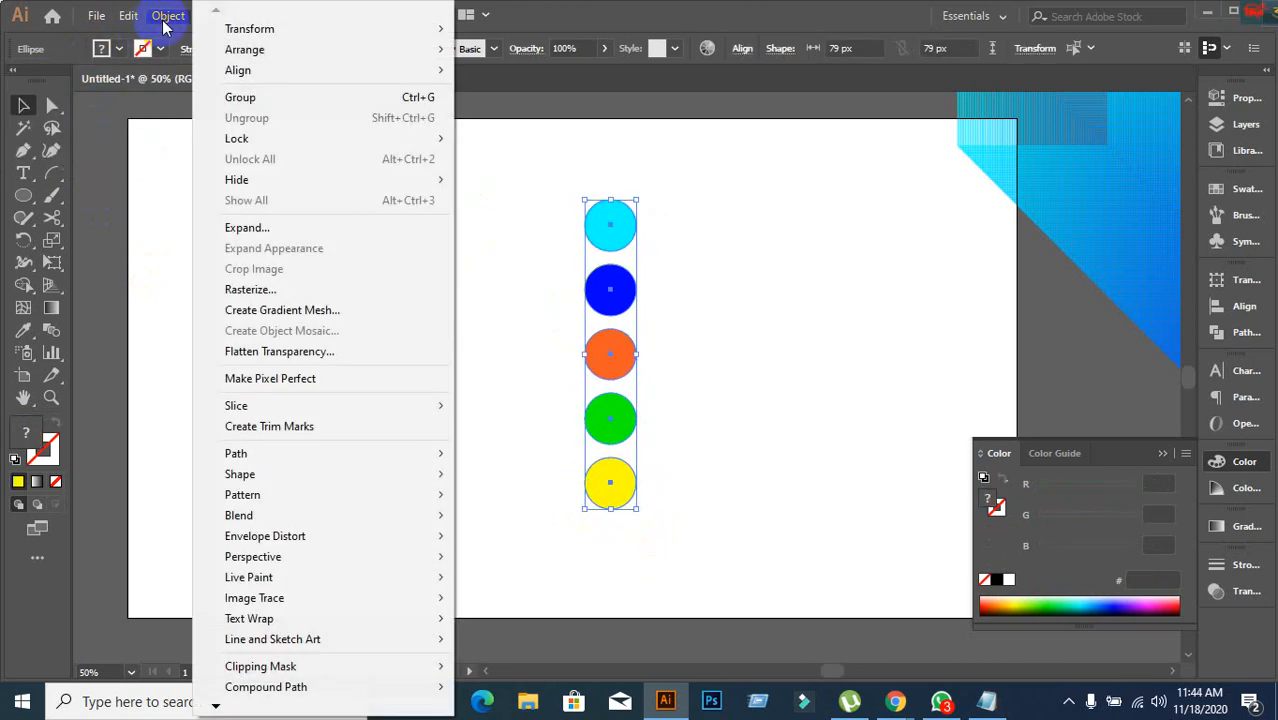
{"action": "mouse_move", "coordinate": [268, 515]}
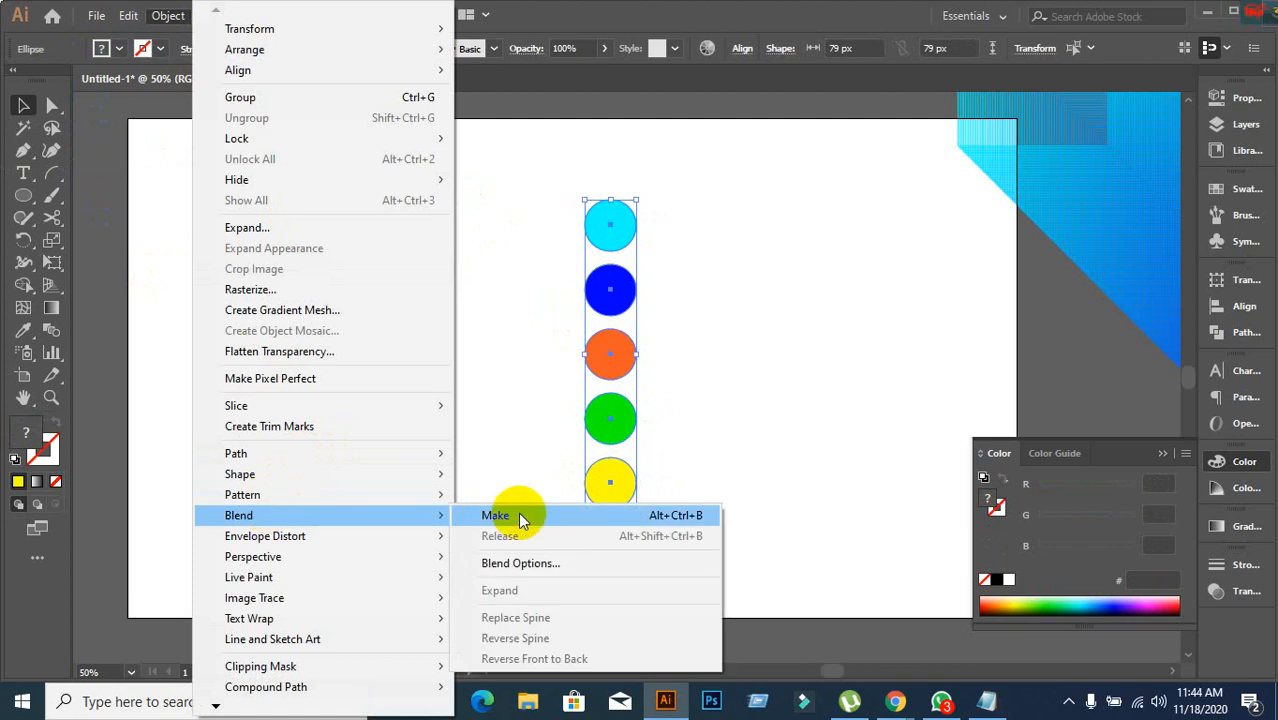
{"action": "left_click", "coordinate": [526, 516]}
{"action": "left_click", "coordinate": [377, 417]}
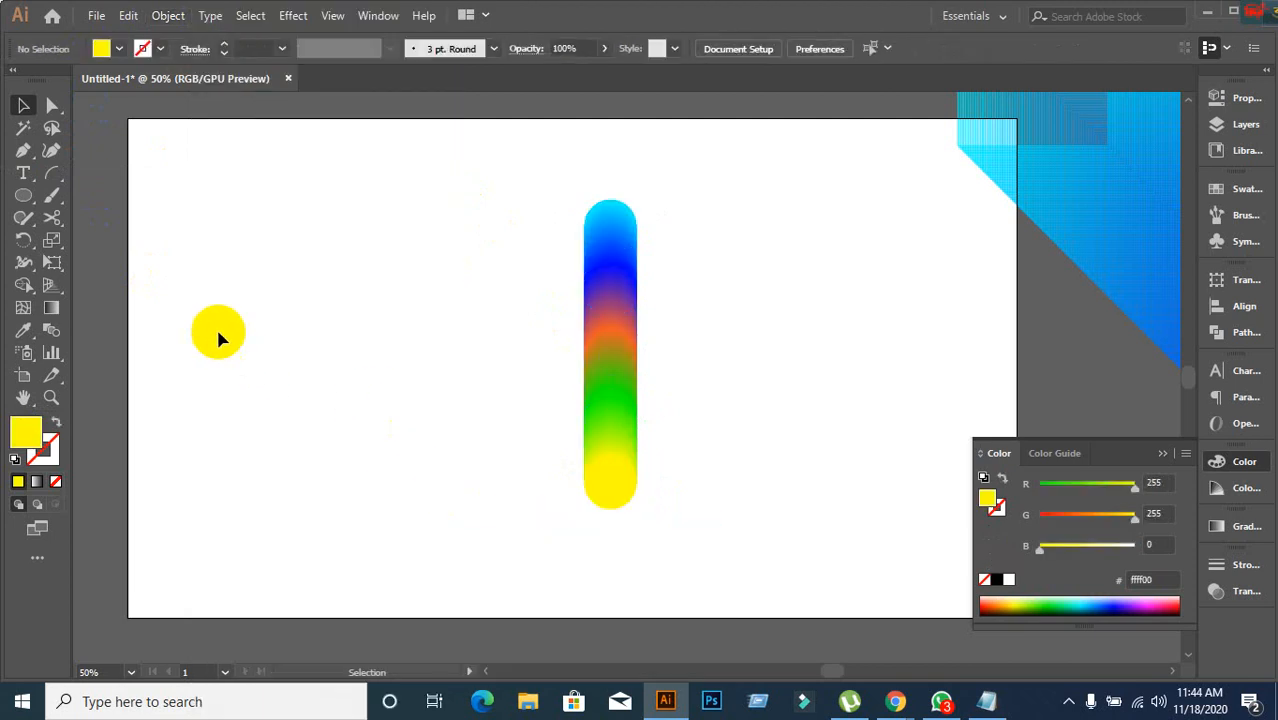
{"action": "left_click", "coordinate": [613, 375]}
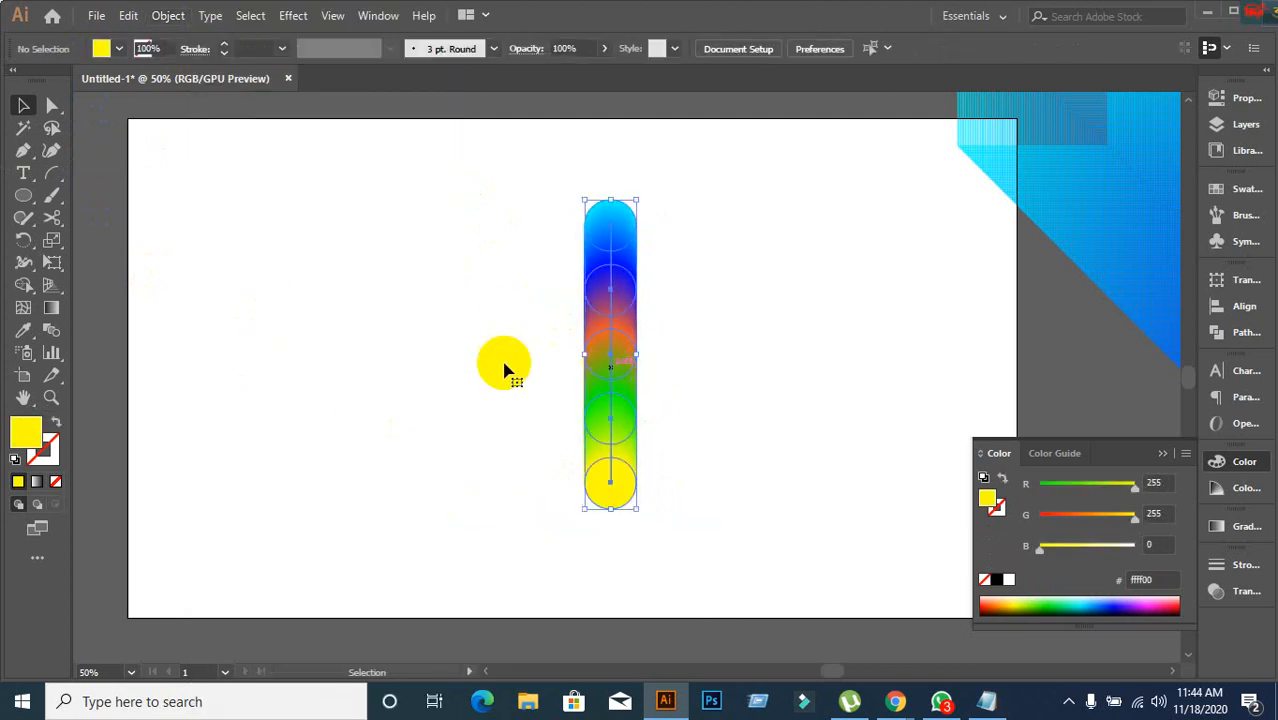
{"action": "left_click", "coordinate": [440, 332]}
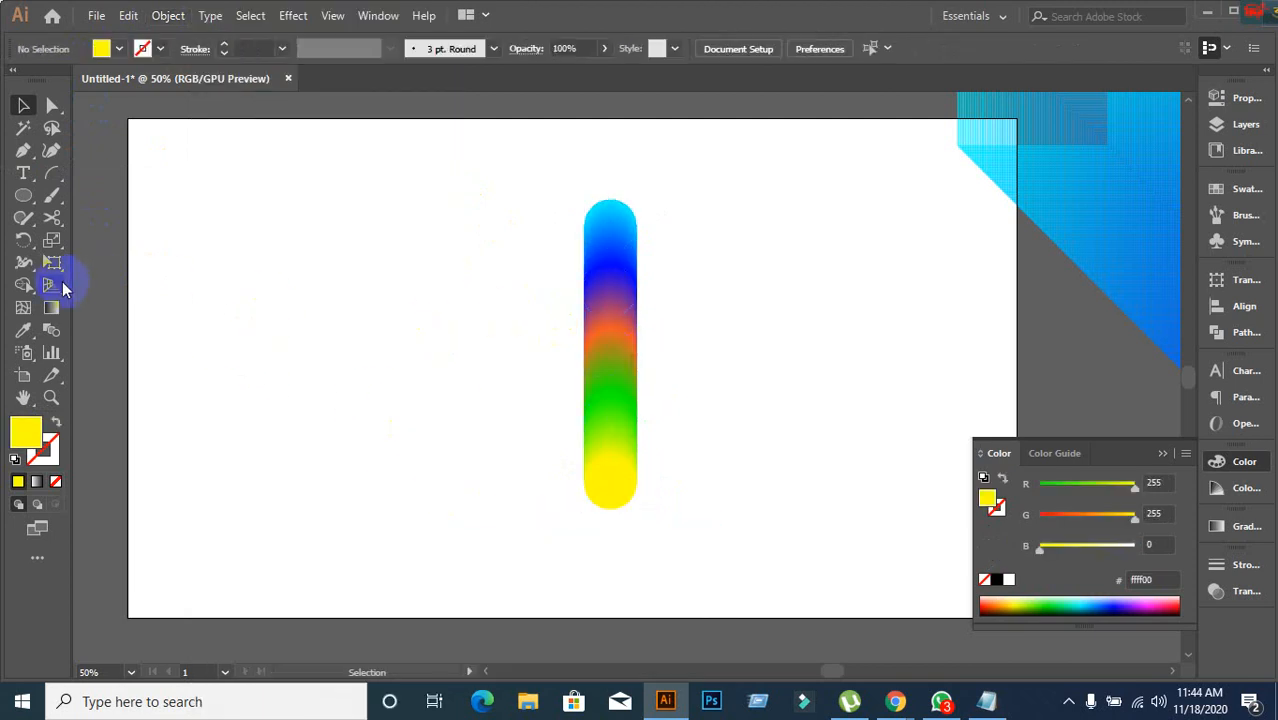
Draw an open W-shaped path of five straight-cornered anchor points beside the blend with the Pen tool, using a yellow stroke and no fill.
{"action": "left_click", "coordinate": [23, 150]}
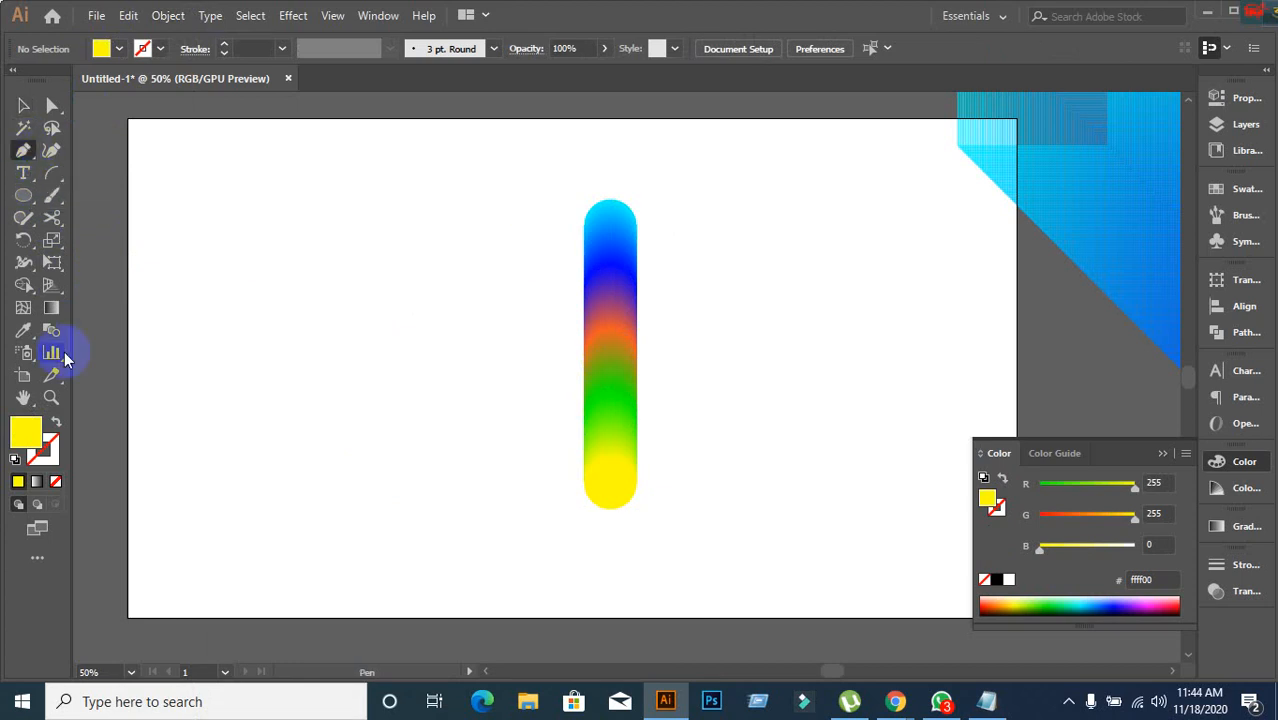
{"action": "left_click", "coordinate": [57, 424]}
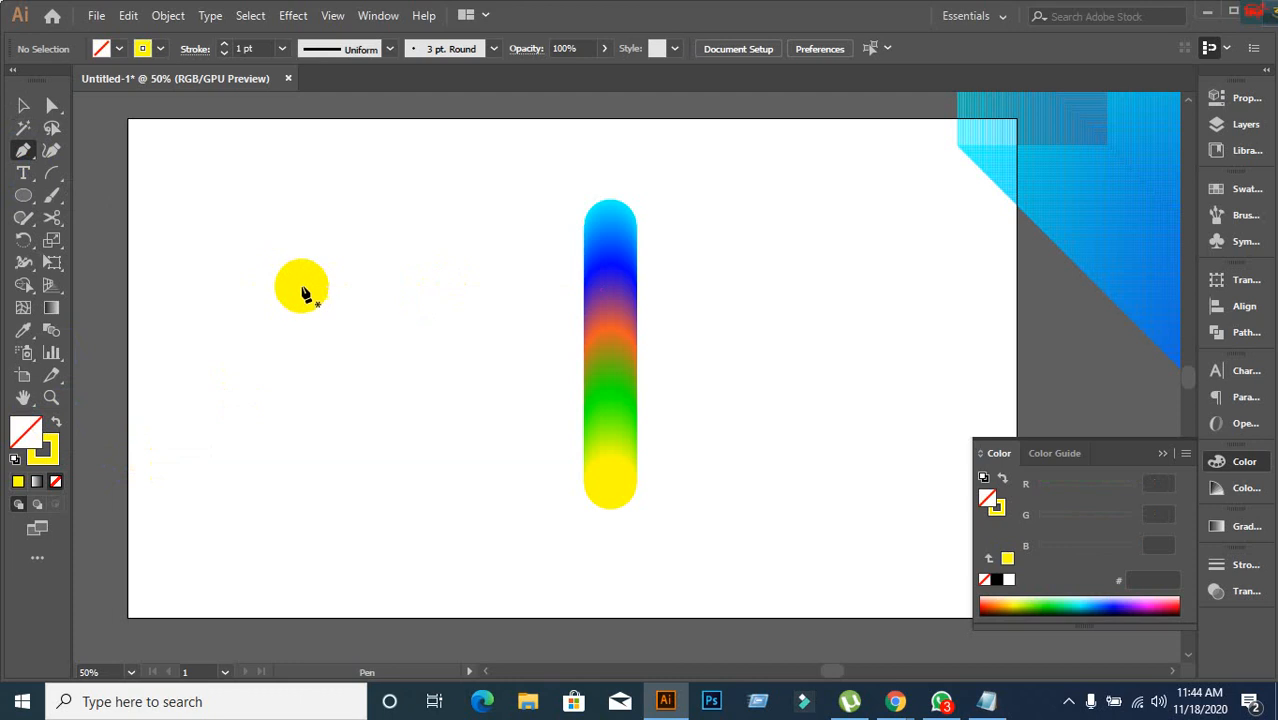
{"action": "left_click", "coordinate": [273, 259]}
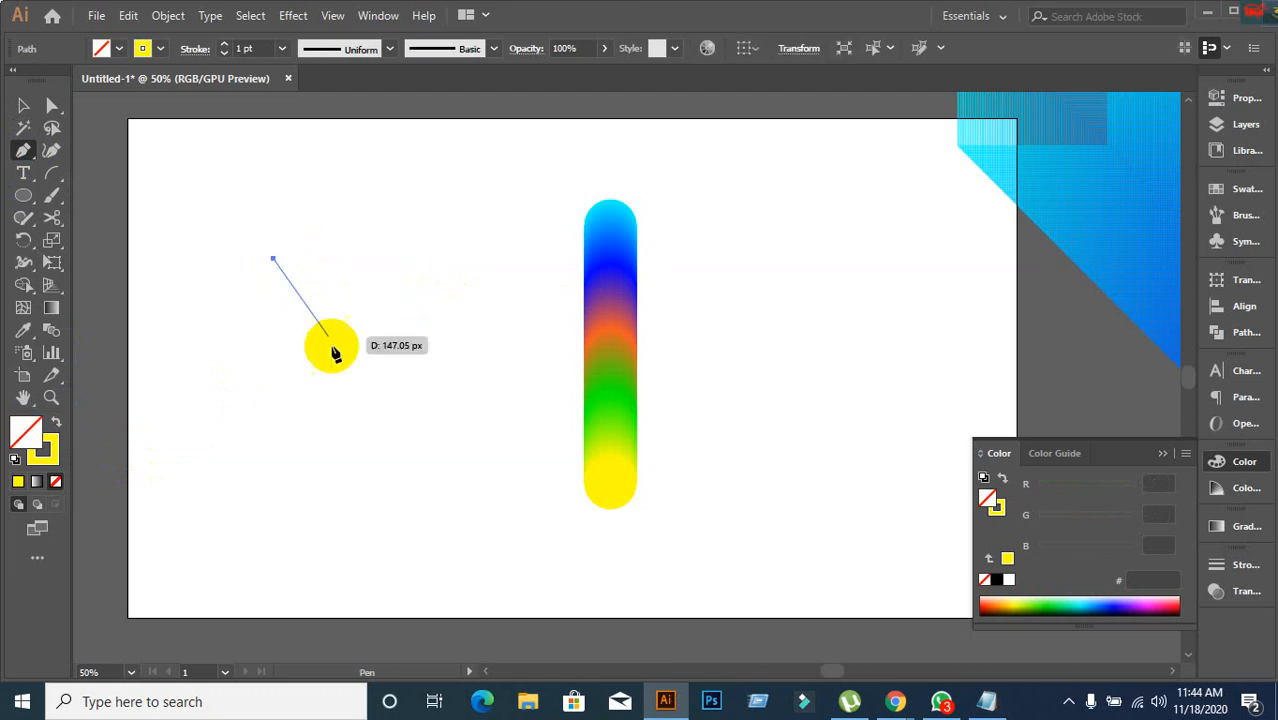
{"action": "left_click", "coordinate": [330, 422]}
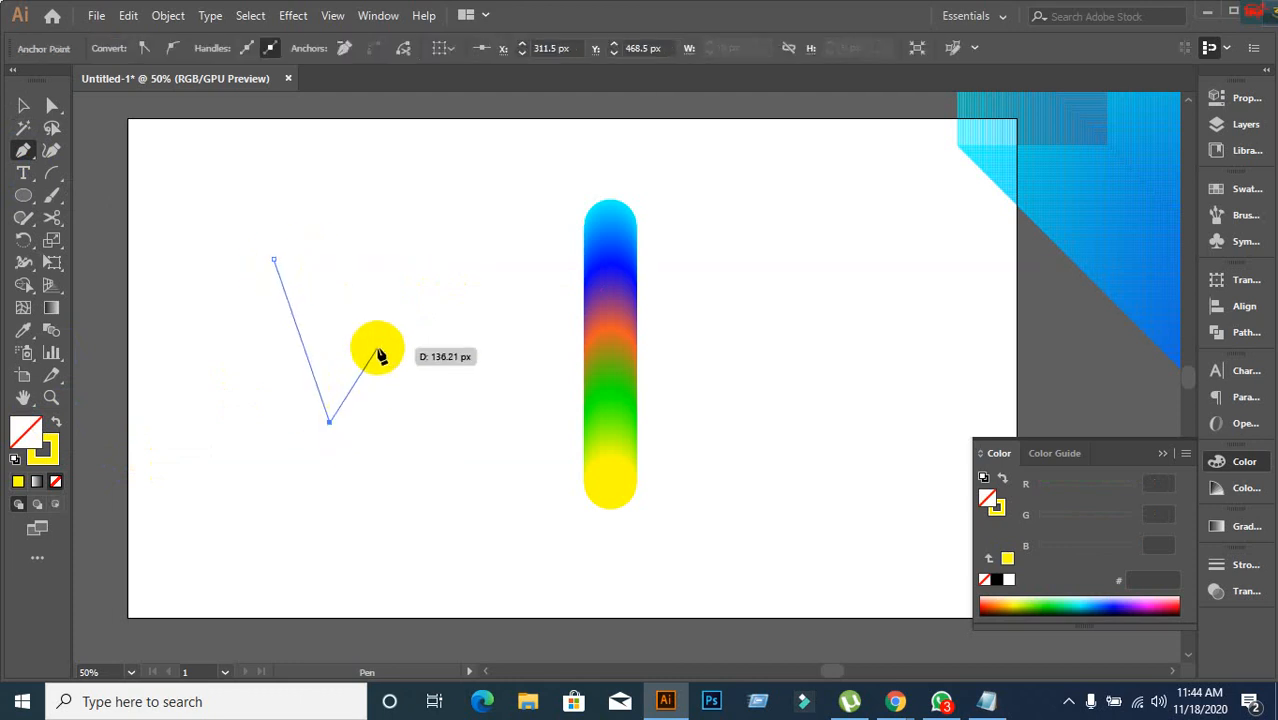
{"action": "left_click", "coordinate": [377, 348]}
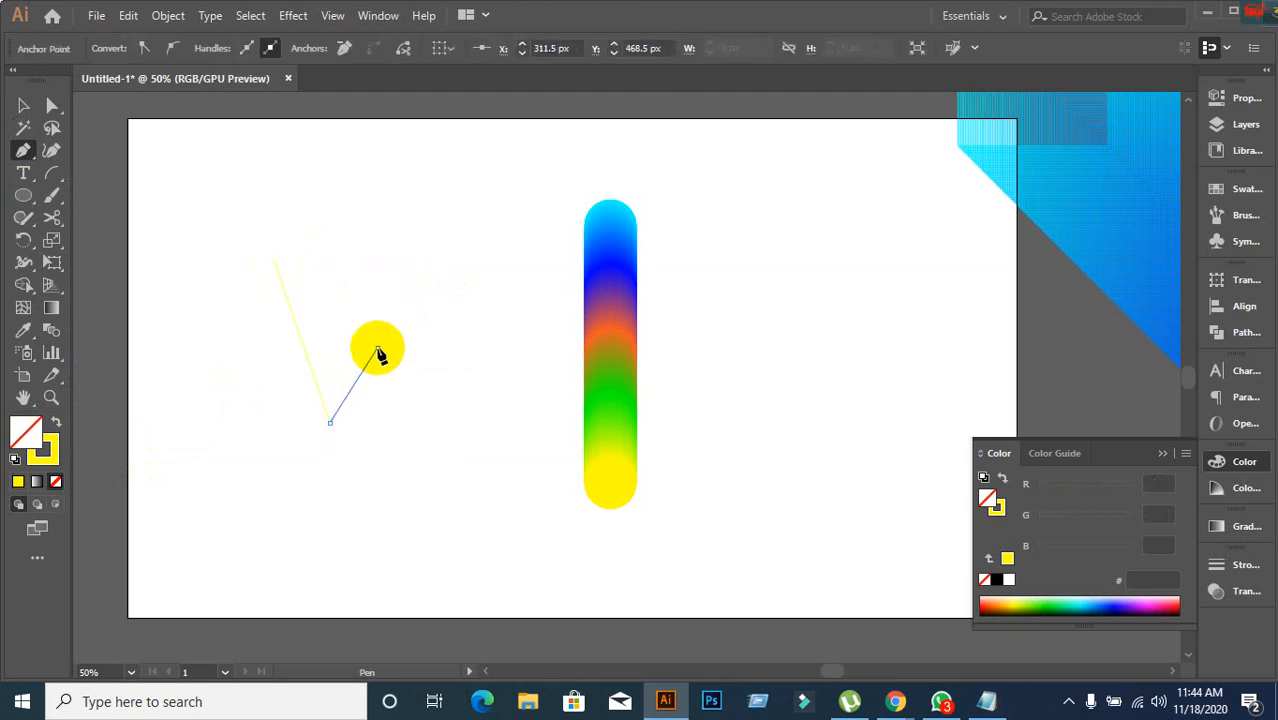
{"action": "left_click", "coordinate": [434, 422]}
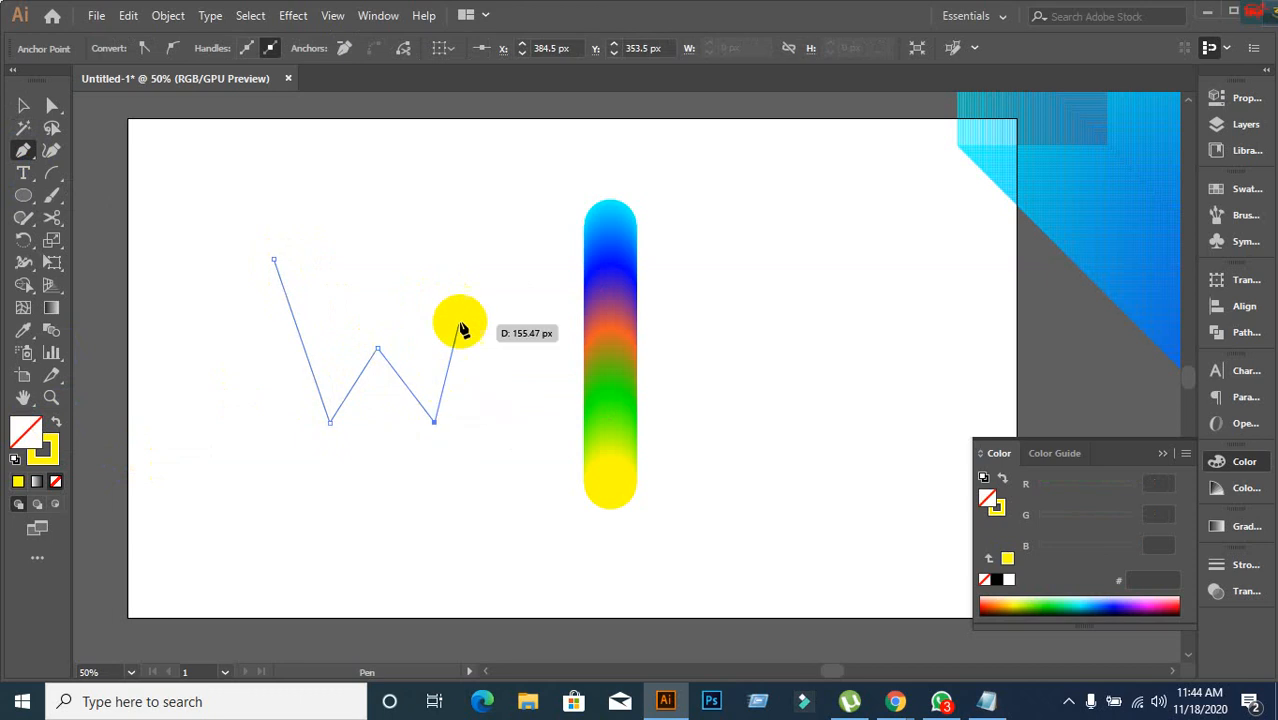
{"action": "left_click", "coordinate": [480, 259]}
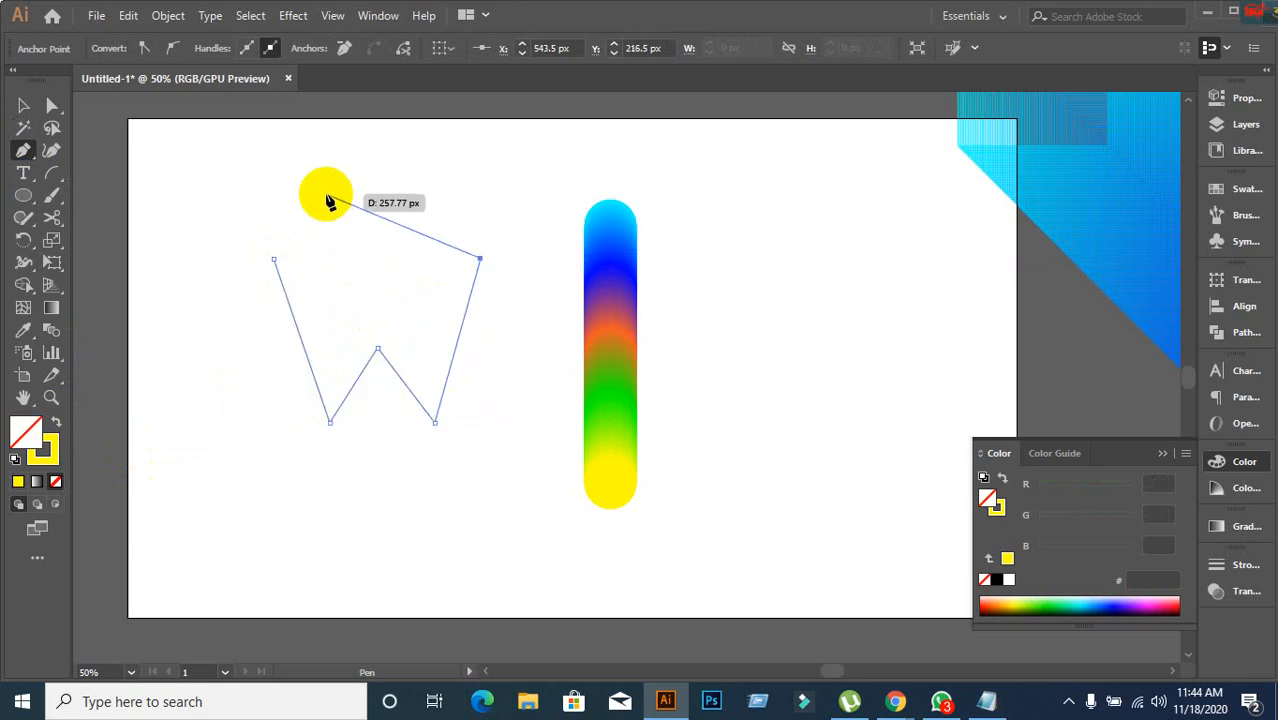
{"action": "left_click", "coordinate": [21, 106]}
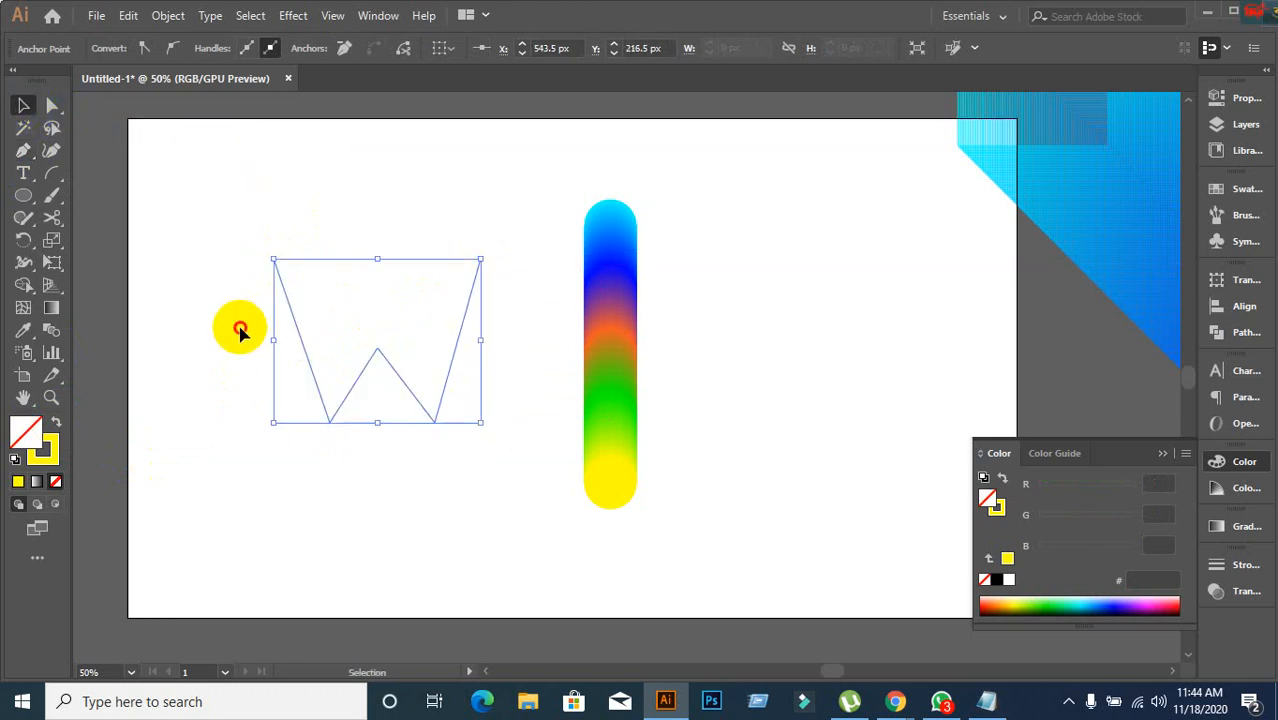
{"action": "left_click", "coordinate": [240, 332]}
Move the W path about 123 px horizontally towards the blend and replace the blend's spine with it.
{"action": "left_click_drag", "start_coordinate": [302, 370], "coordinate": [391, 371]}
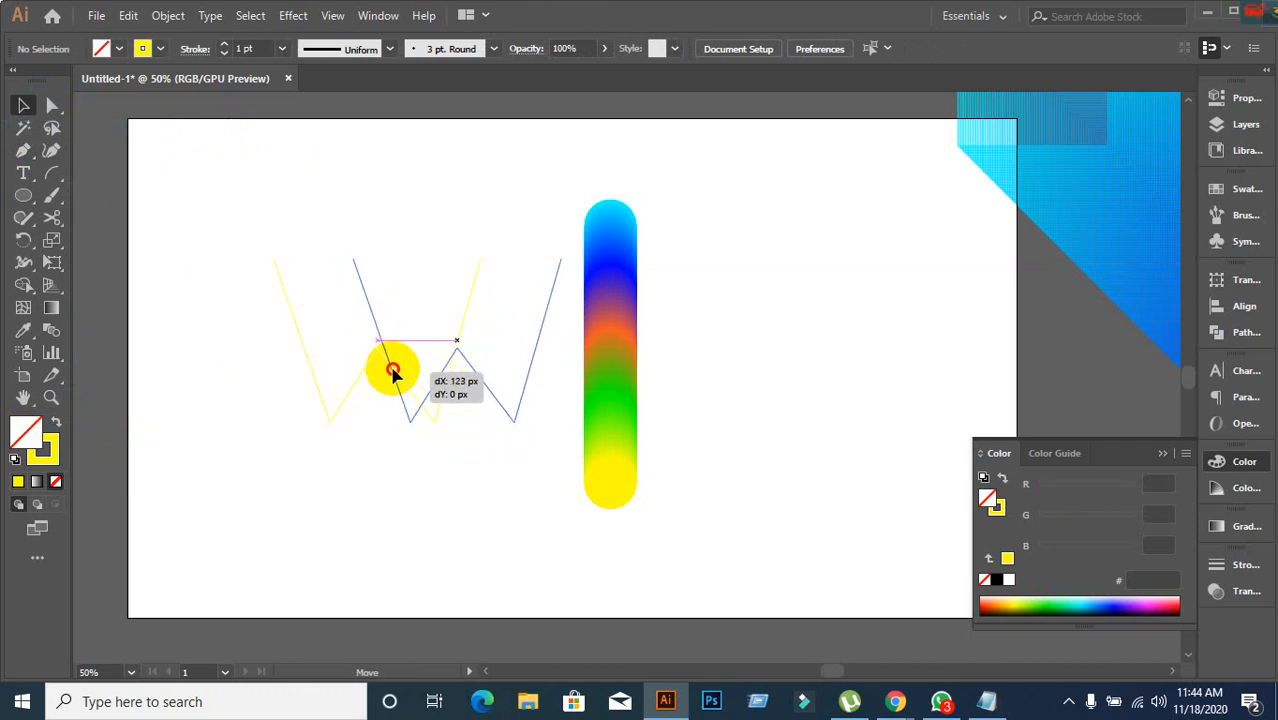
{"action": "left_click", "coordinate": [262, 345]}
{"action": "left_click_drag", "start_coordinate": [246, 155], "coordinate": [610, 412]}
{"action": "left_click", "coordinate": [168, 15]}
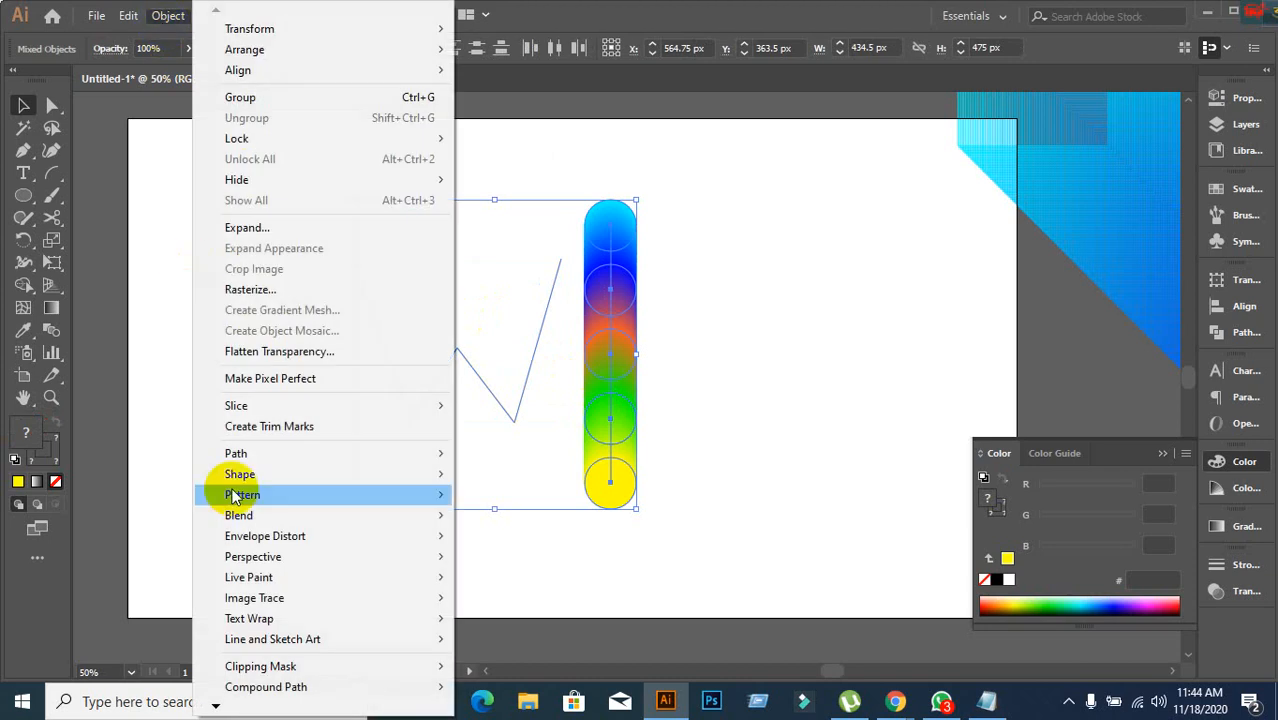
{"action": "mouse_move", "coordinate": [240, 515]}
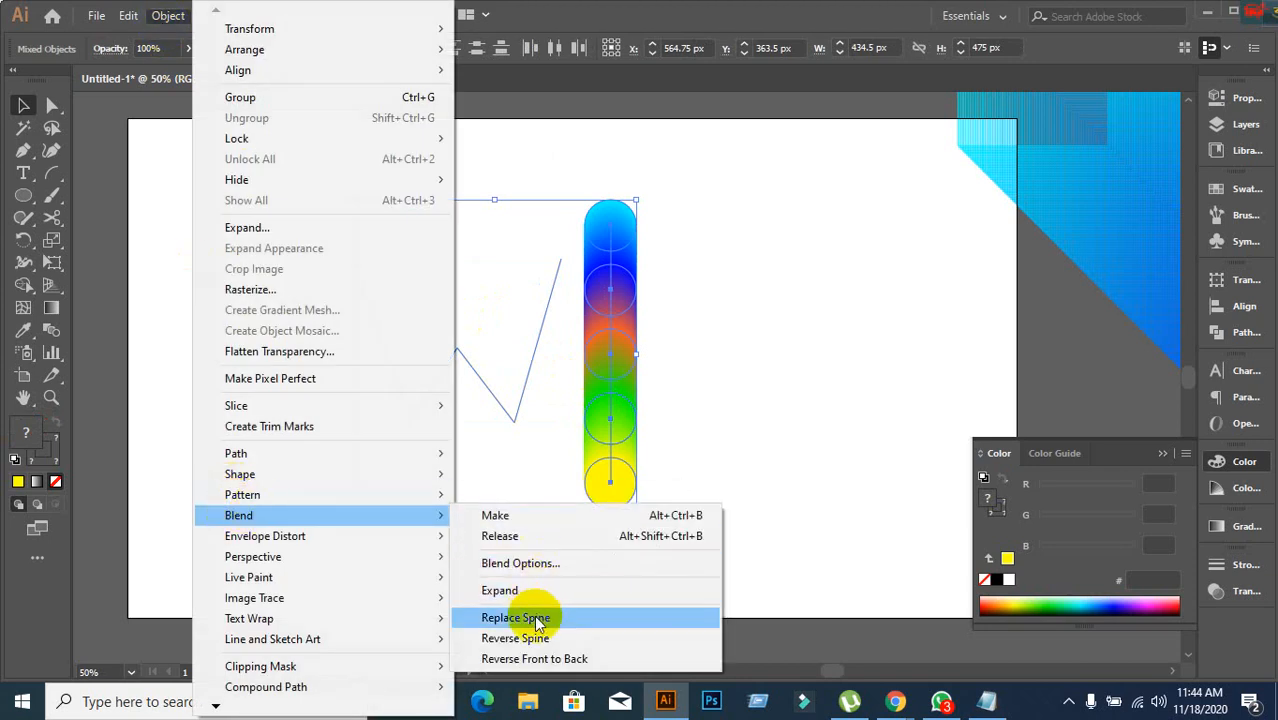
{"action": "left_click", "coordinate": [515, 618]}
{"action": "left_click", "coordinate": [490, 575]}
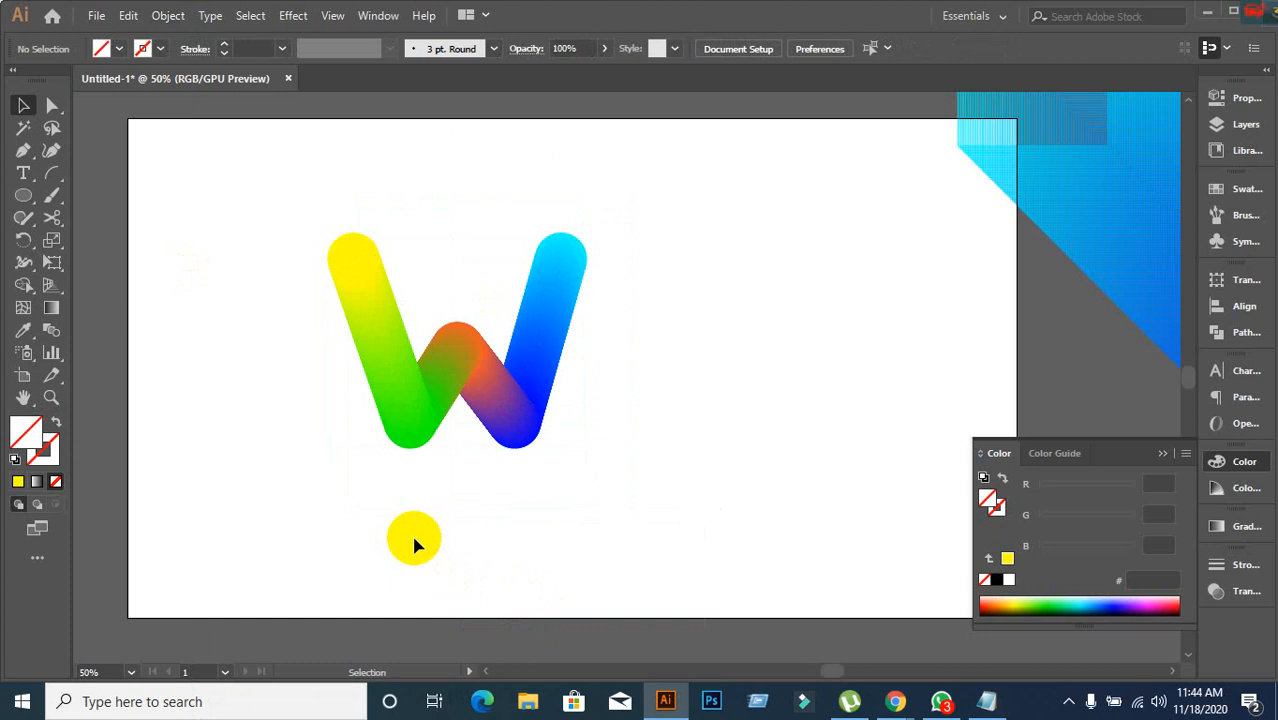
Move the W-shaped blend off the artboard, over its upper-right edge, to clear the drawing area.
{"action": "left_click_drag", "start_coordinate": [462, 384], "coordinate": [1100, 232]}
{"action": "left_click", "coordinate": [688, 363]}
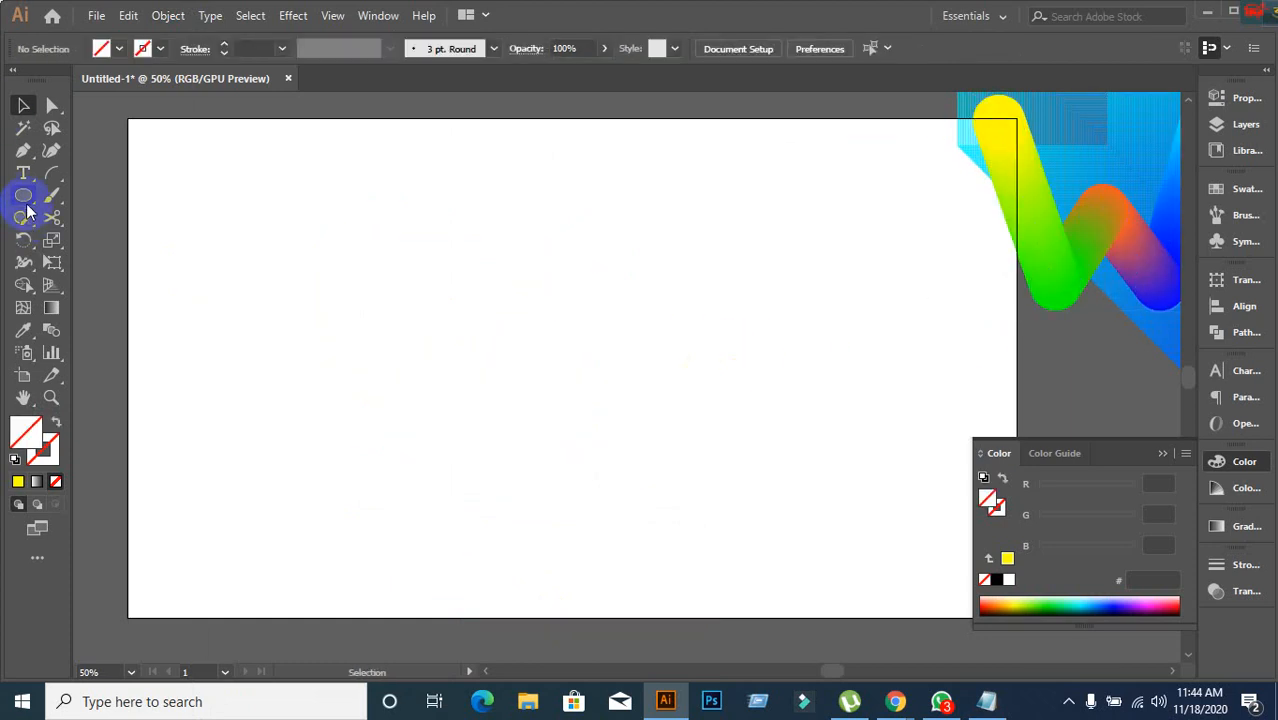
{"action": "left_click_drag", "start_coordinate": [345, 186], "coordinate": [374, 208]}
{"action": "key", "text": "Delete"}
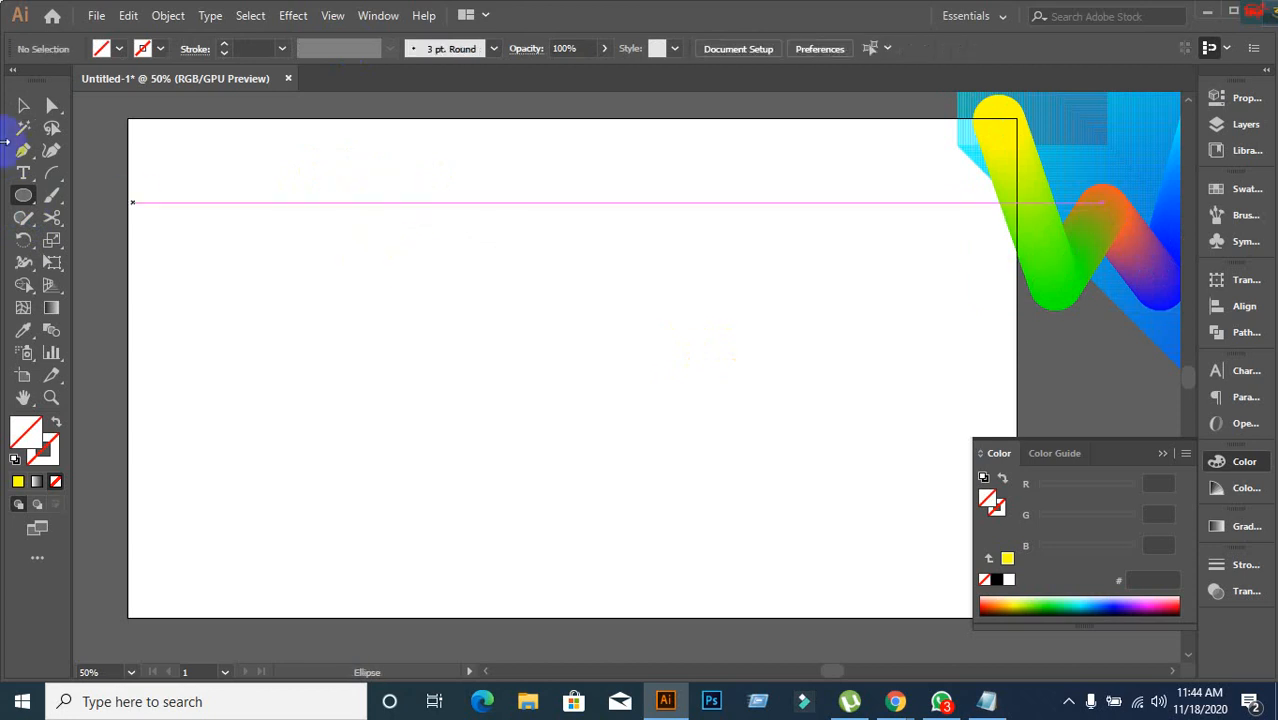
{"action": "left_click", "coordinate": [22, 106]}
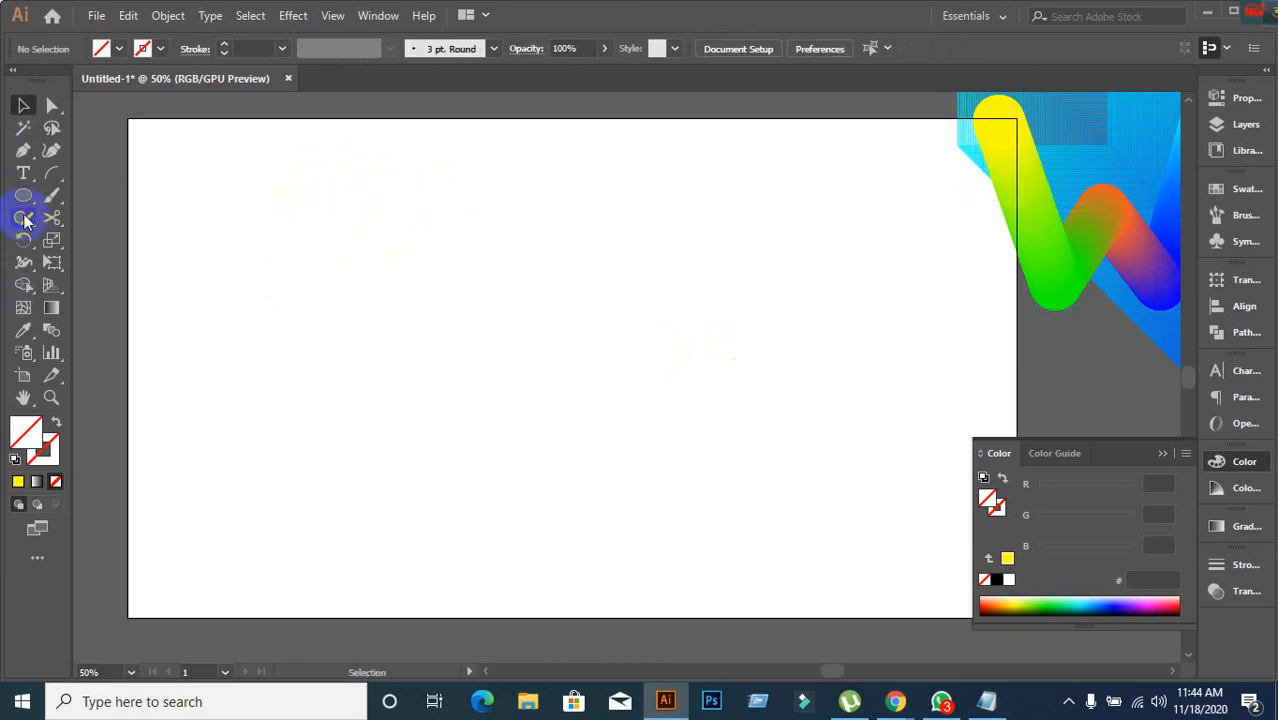
Draw a smooth open wave of three anchor points across the artboard with the Pen tool, without fill or stroke.
{"action": "left_click", "coordinate": [23, 150]}
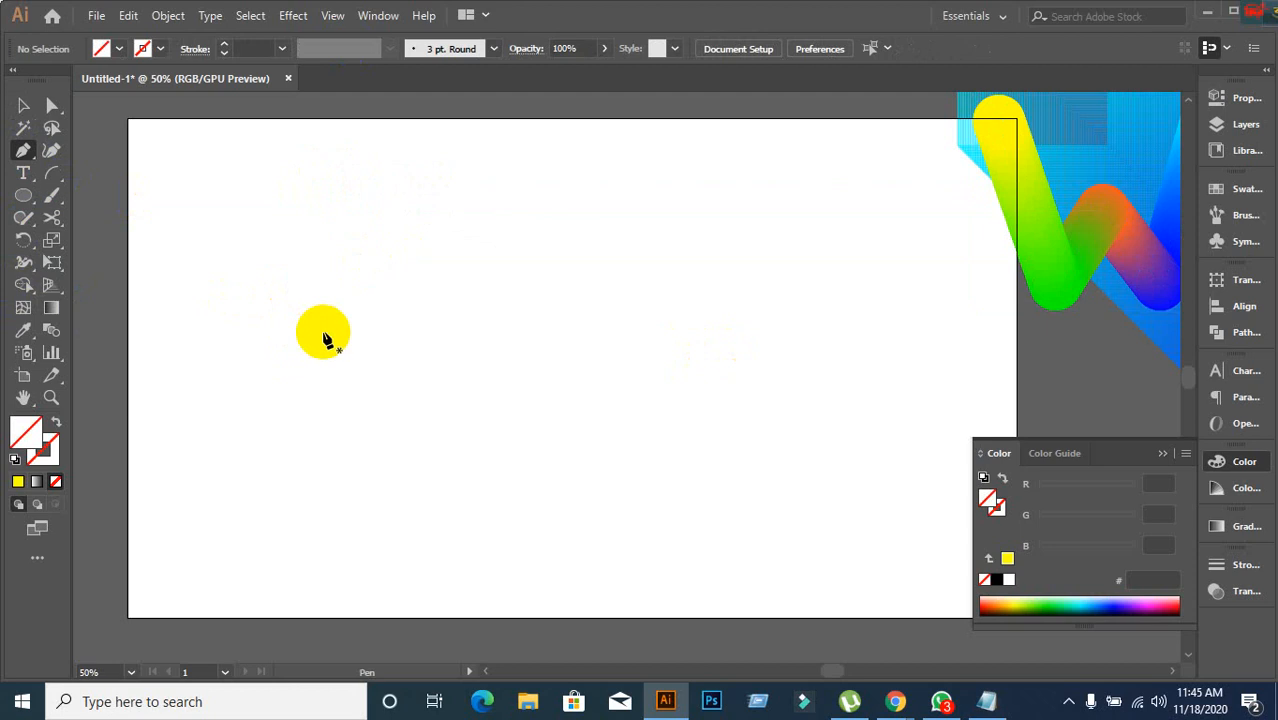
{"action": "left_click", "coordinate": [257, 350]}
{"action": "left_click_drag", "start_coordinate": [488, 213], "coordinate": [623, 291]}
{"action": "left_click_drag", "start_coordinate": [784, 350], "coordinate": [920, 260]}
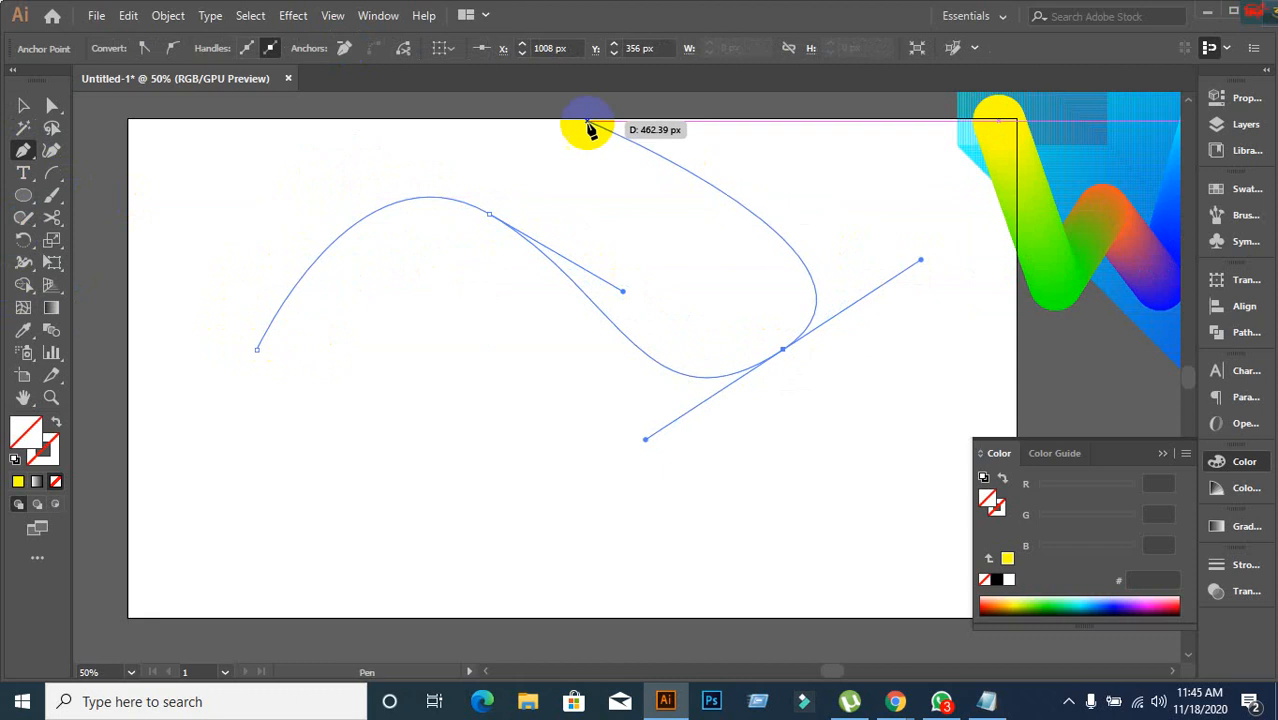
{"action": "left_click", "coordinate": [23, 105]}
{"action": "scroll", "coordinate": [506, 441], "scroll_direction": "down", "scroll_amount": 1}
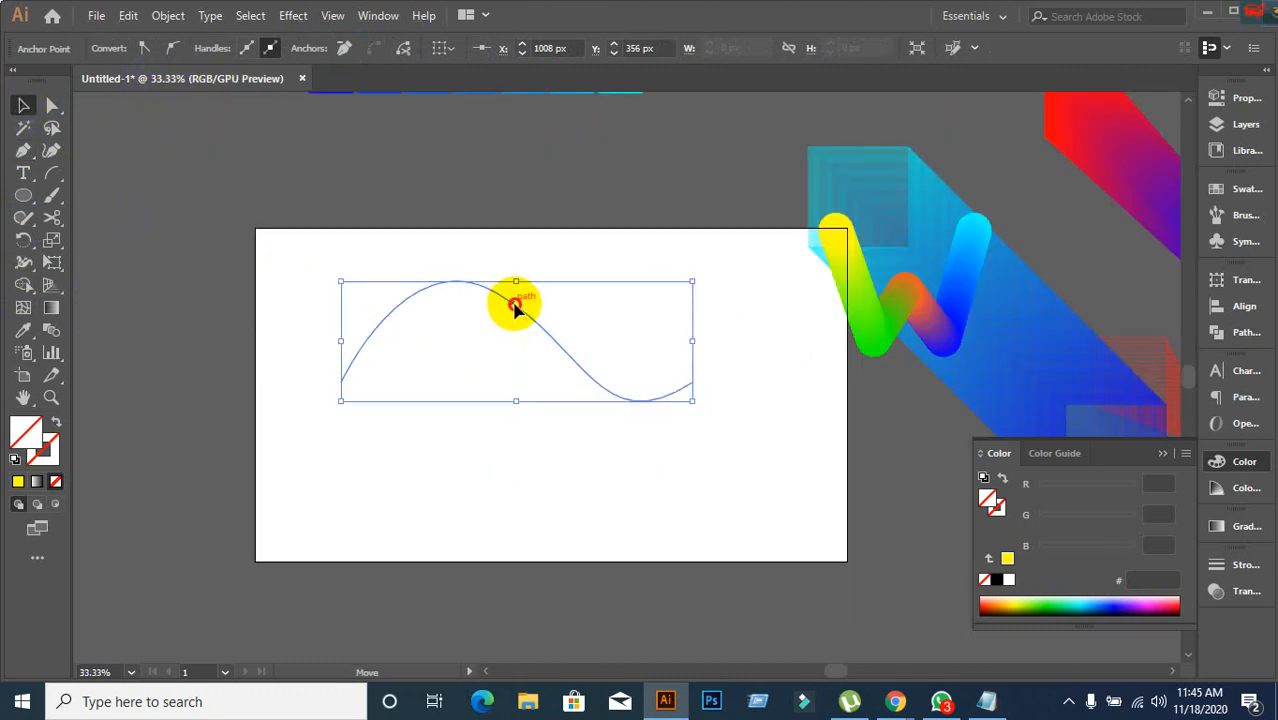
Move the wave path to the lower half of the artboard and give it a yellow 1 pt stroke with no fill.
{"action": "left_click_drag", "start_coordinate": [515, 307], "coordinate": [513, 414]}
{"action": "left_click", "coordinate": [296, 427]}
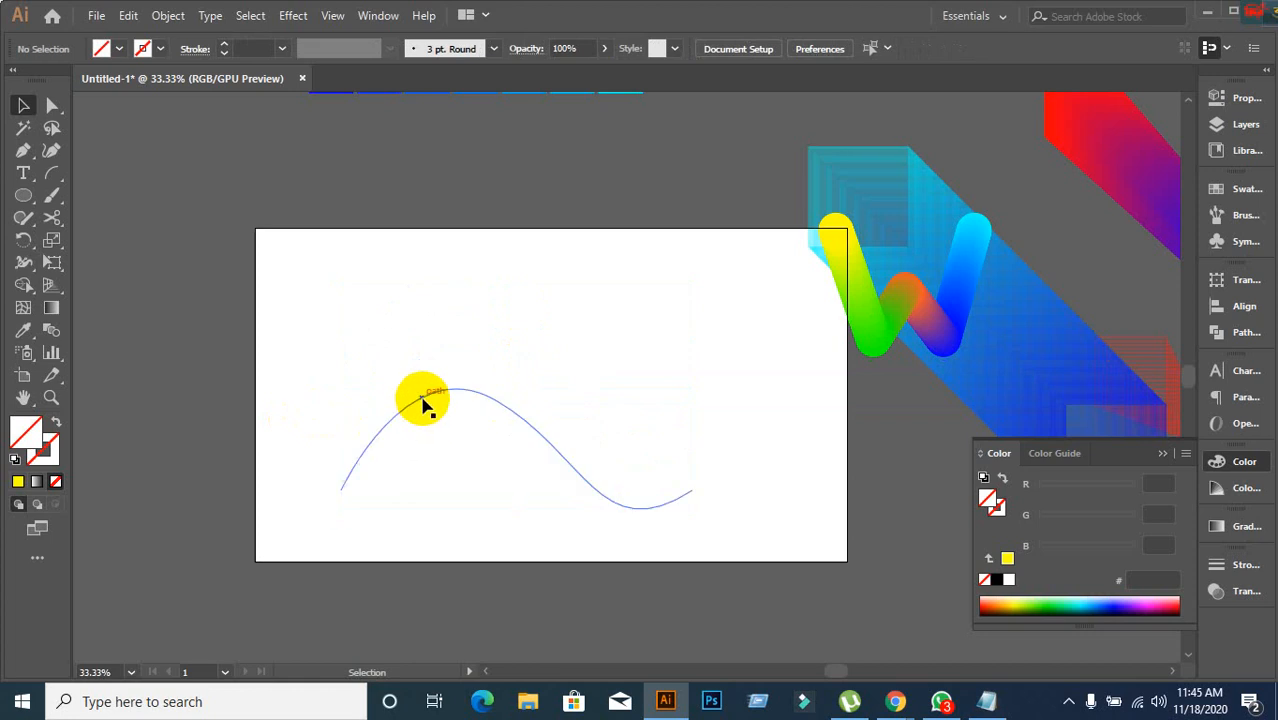
{"action": "left_click_drag", "start_coordinate": [413, 353], "coordinate": [450, 446]}
{"action": "left_click", "coordinate": [119, 49]}
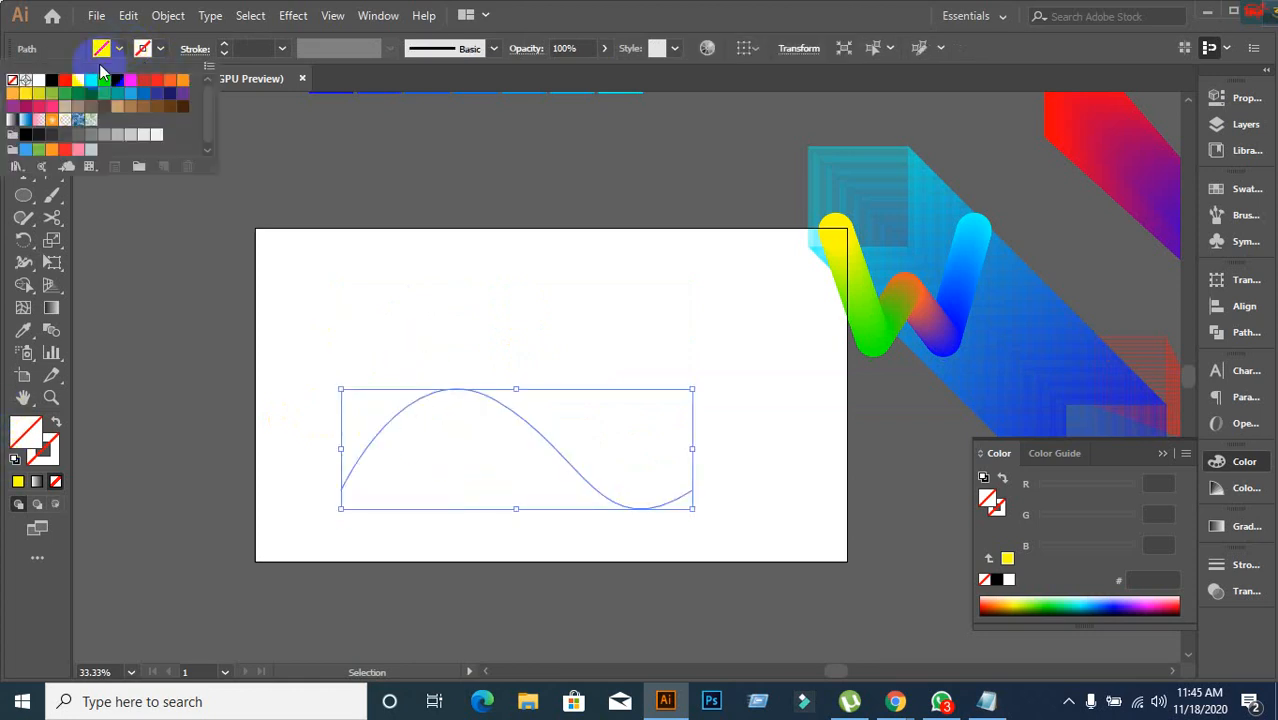
{"action": "left_click", "coordinate": [84, 80]}
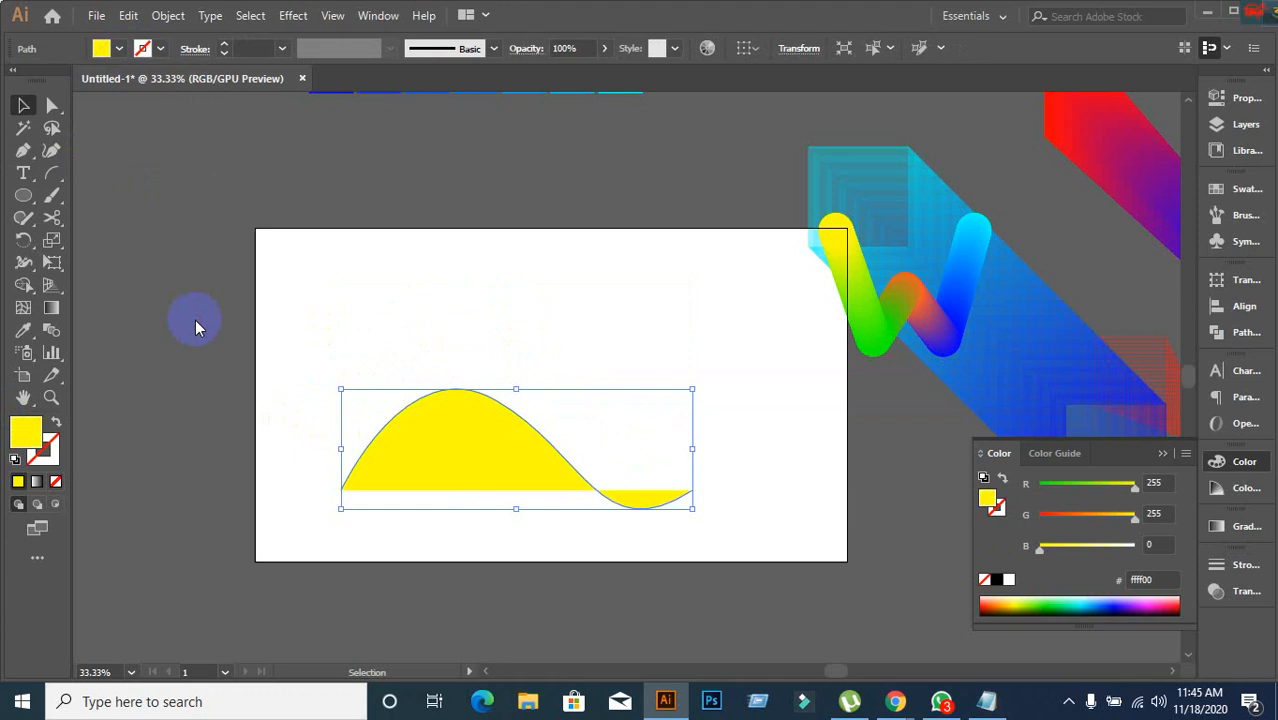
{"action": "left_click", "coordinate": [56, 424]}
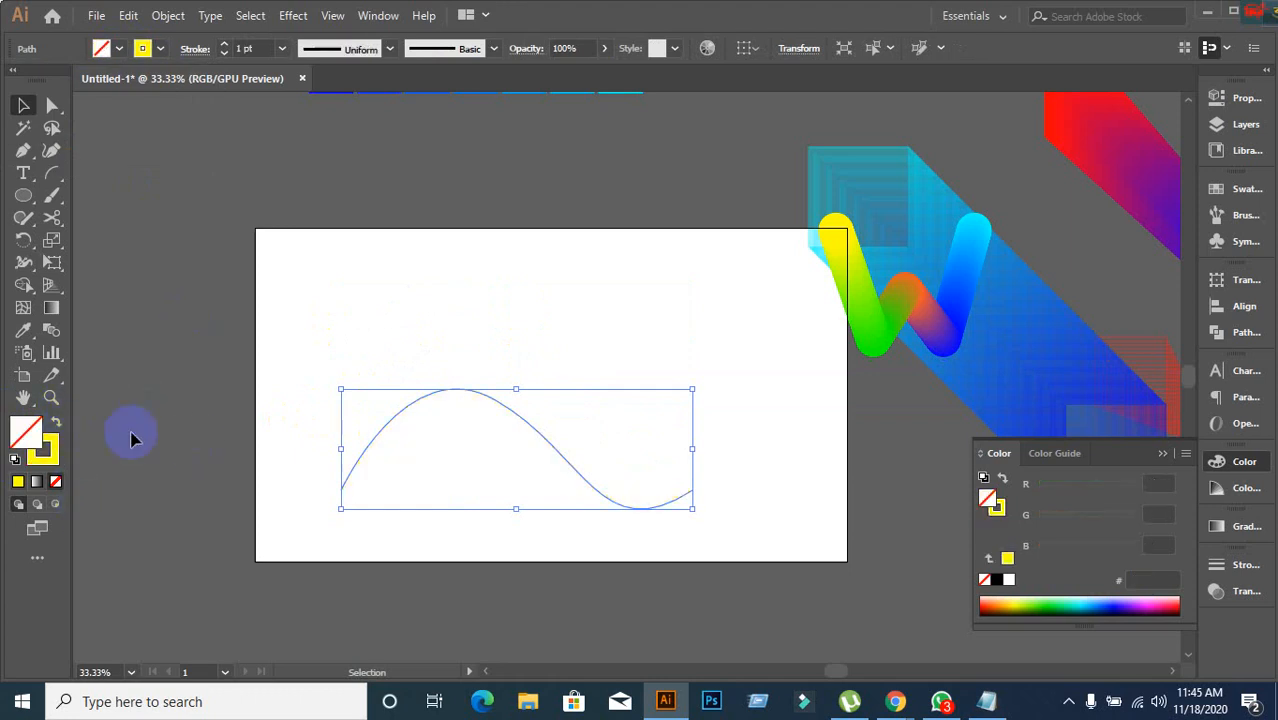
{"action": "left_click", "coordinate": [203, 362]}
Draw a small upright rectangle above the start of the wave, filled yellow with no stroke.
{"action": "scroll", "coordinate": [399, 452], "scroll_direction": "up", "scroll_amount": 2}
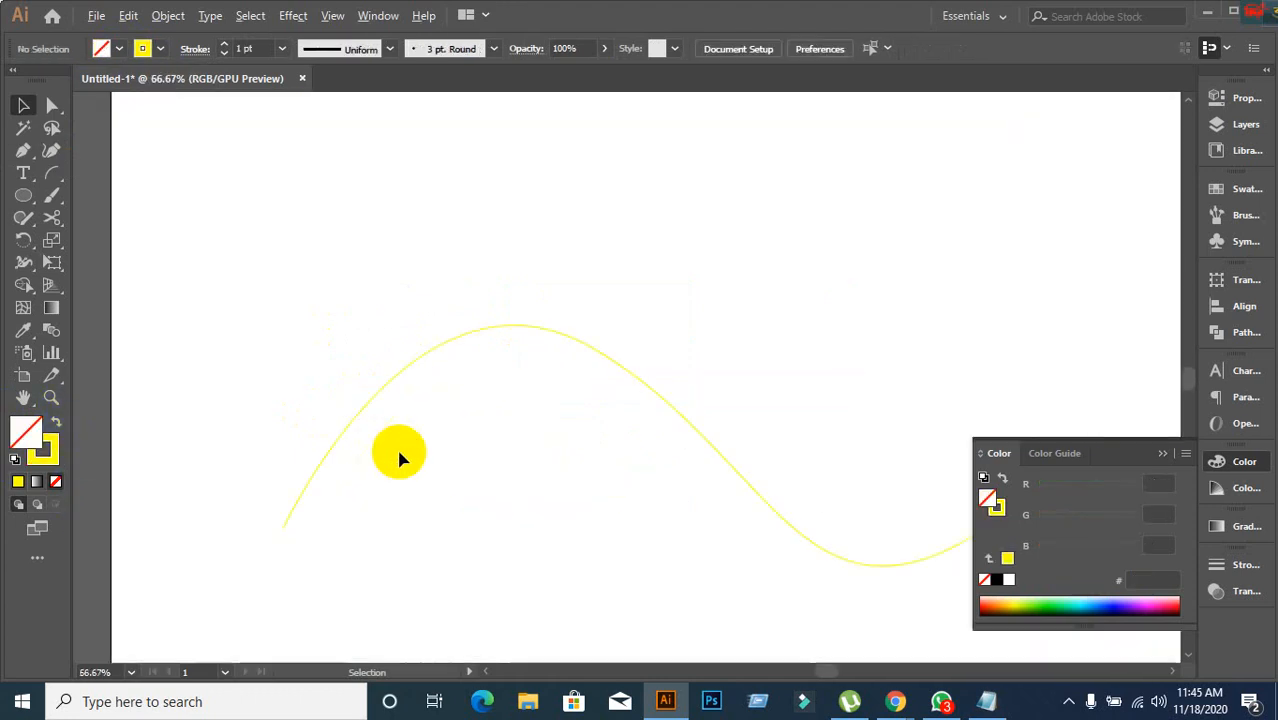
{"action": "scroll", "coordinate": [399, 452], "scroll_direction": "down", "scroll_amount": 1}
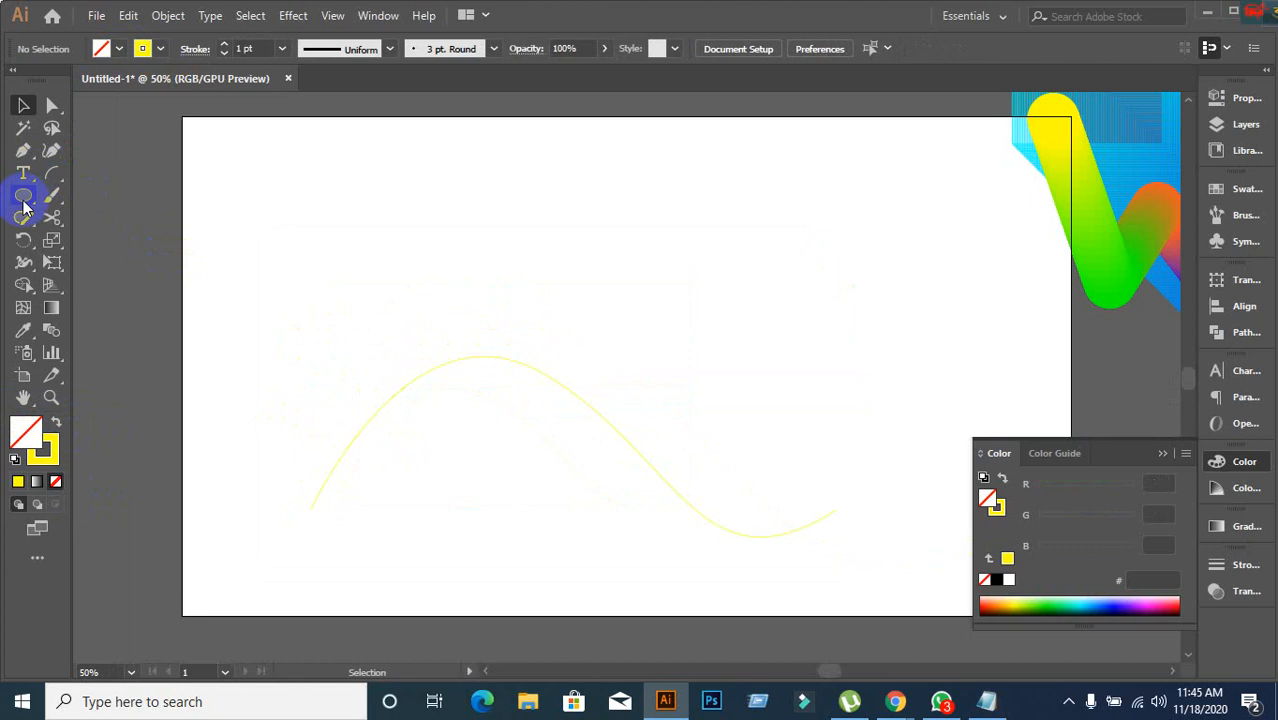
{"action": "left_click_drag", "start_coordinate": [24, 205], "coordinate": [95, 196]}
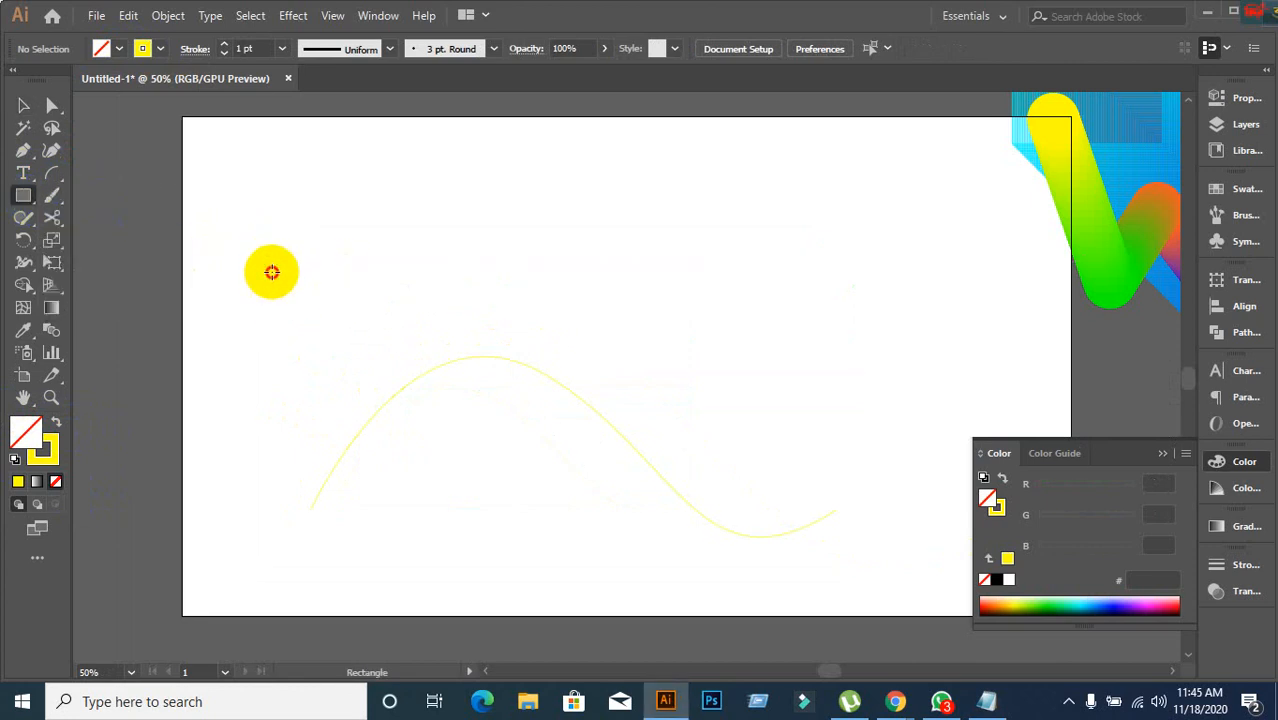
{"action": "left_click_drag", "start_coordinate": [272, 272], "coordinate": [292, 325]}
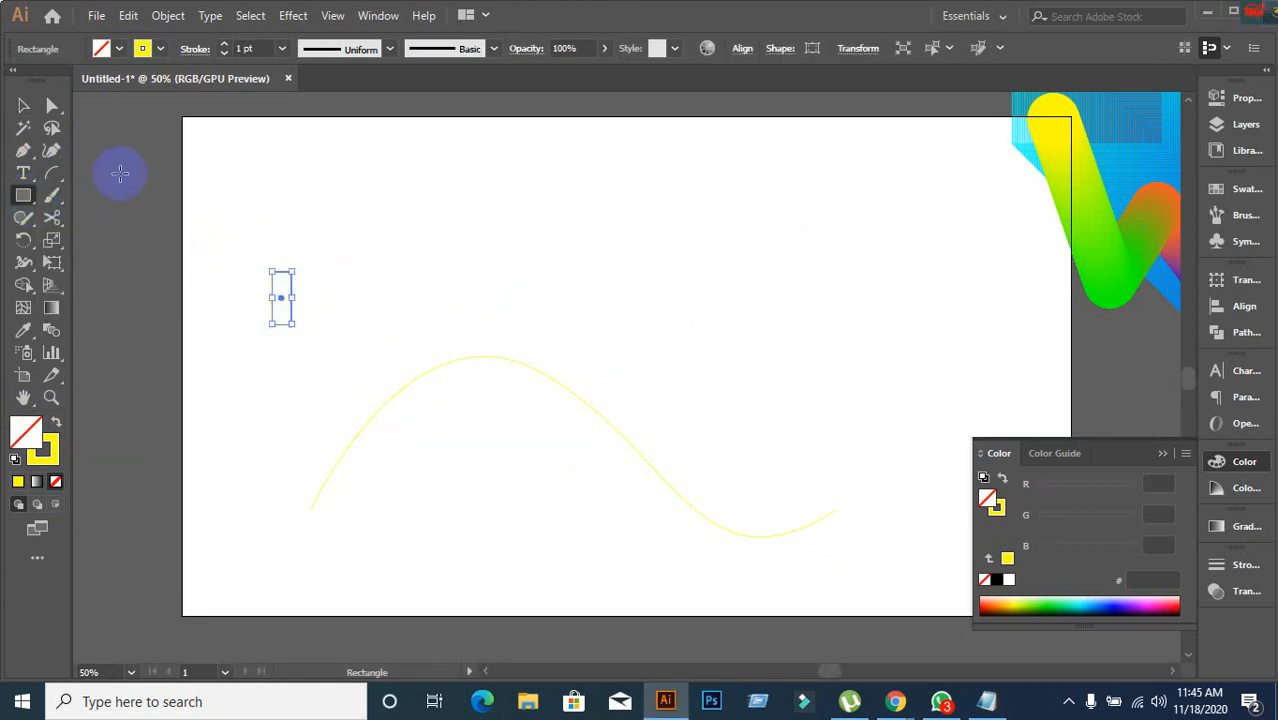
{"action": "left_click", "coordinate": [55, 425]}
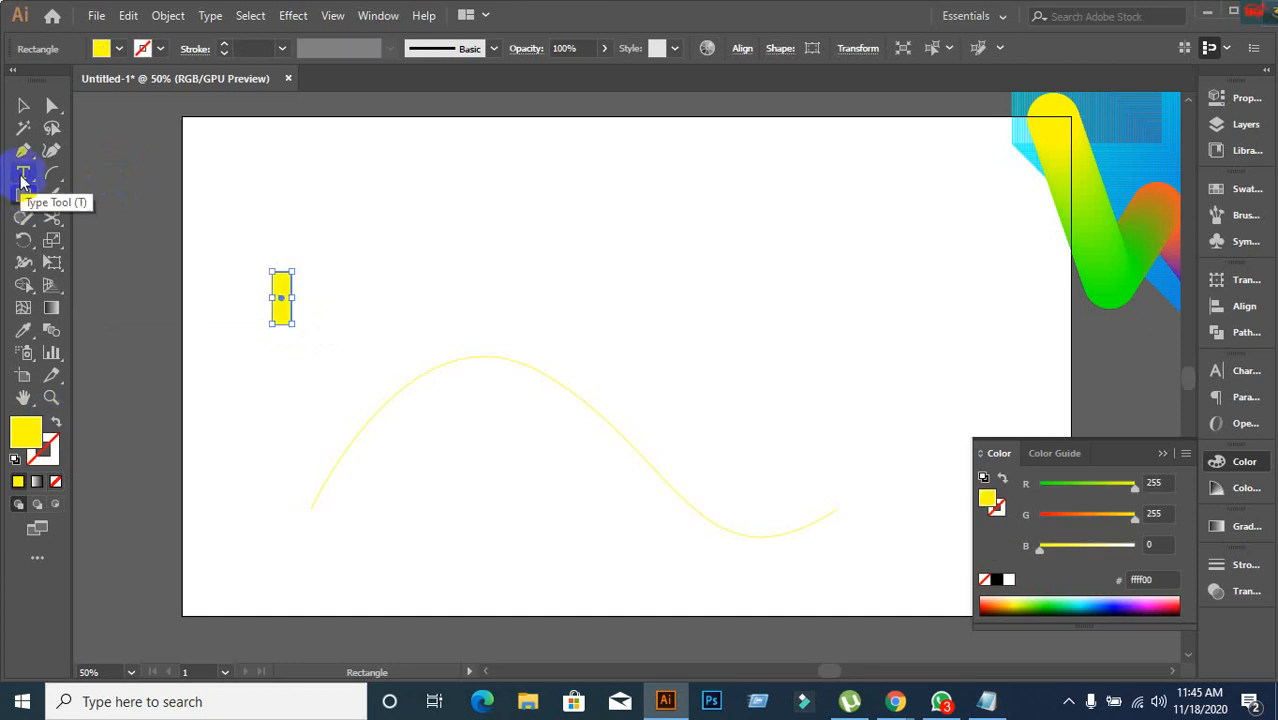
{"action": "left_click", "coordinate": [23, 106]}
Copy the yellow rectangle a short distance sideways and repeat the copy into an evenly spaced row of 20 rectangles above the wave.
{"action": "left_click", "coordinate": [283, 316]}
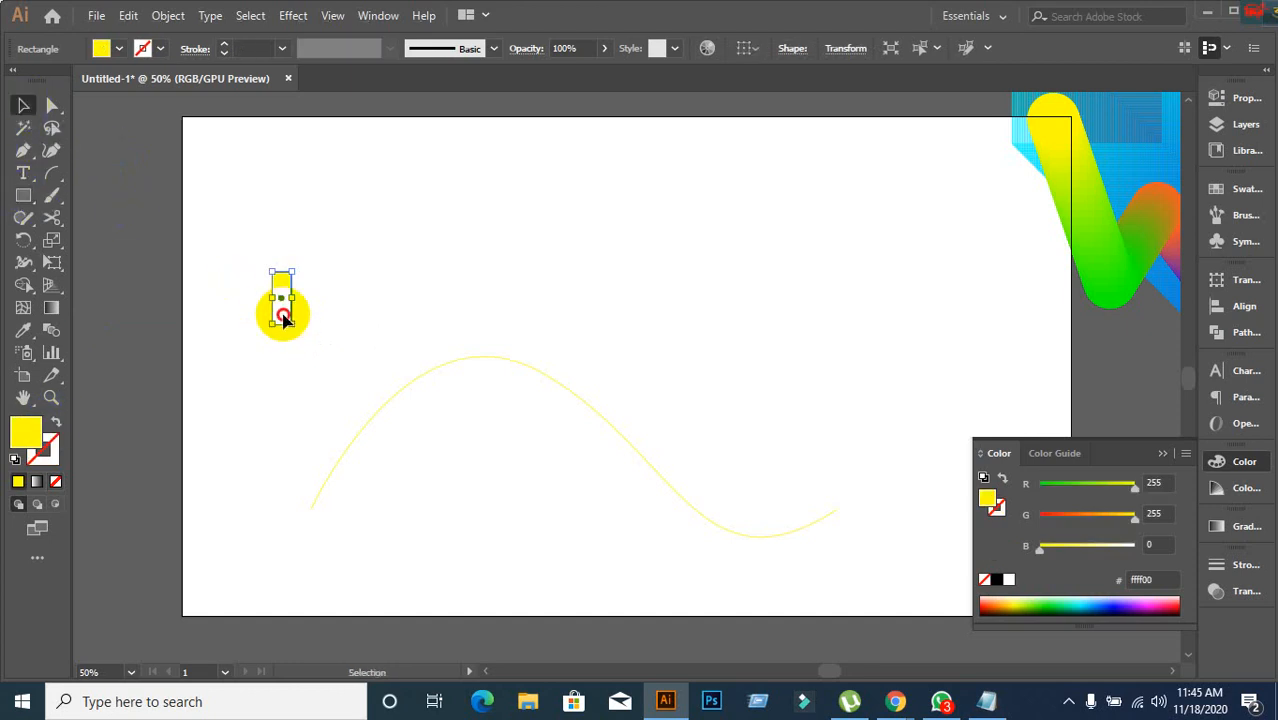
{"action": "left_click_drag", "start_coordinate": [283, 316], "coordinate": [313, 316]}
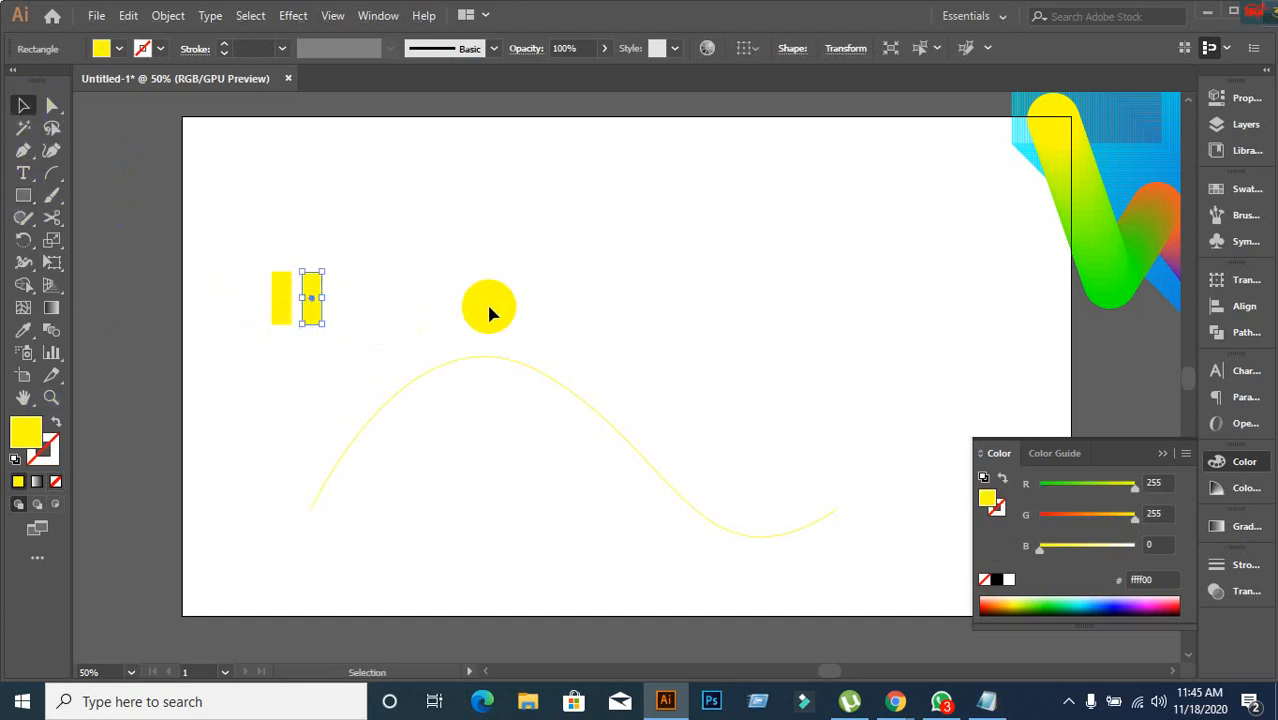
{"action": "key", "text": "ctrl+d"}
{"action": "key", "text": "ctrl+d"}
{"action": "key", "text": "ctrl+d"}
{"action": "key", "text": "ctrl+d"}
{"action": "key", "text": "ctrl+d"}
{"action": "key", "text": "ctrl+d"}
{"action": "key", "text": "ctrl+d"}
{"action": "key", "text": "ctrl+d"}
{"action": "key", "text": "ctrl+d"}
{"action": "key", "text": "ctrl+d"}
{"action": "key", "text": "ctrl+d"}
{"action": "key", "text": "ctrl+d"}
{"action": "key", "text": "ctrl+d"}
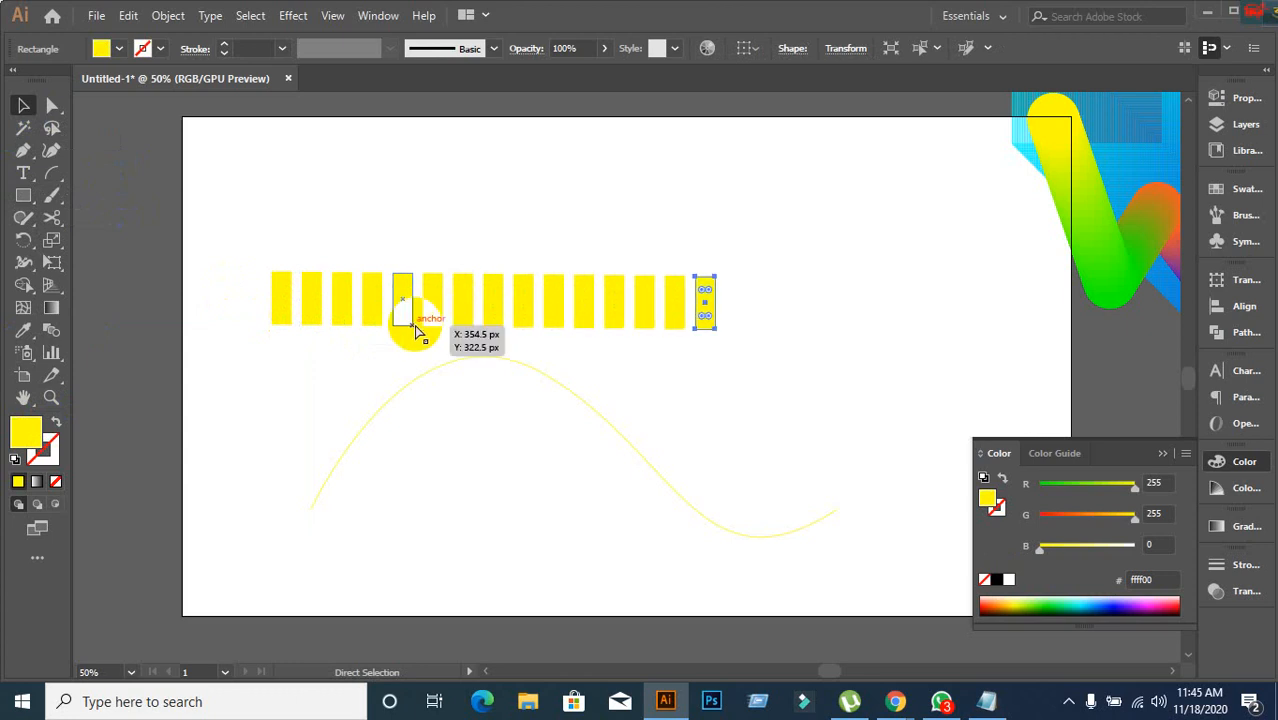
{"action": "key", "text": "ctrl+d"}
{"action": "key", "text": "ctrl+d"}
{"action": "key", "text": "ctrl+d"}
{"action": "key", "text": "ctrl+d"}
{"action": "key", "text": "ctrl+d"}
{"action": "left_click", "coordinate": [425, 487]}
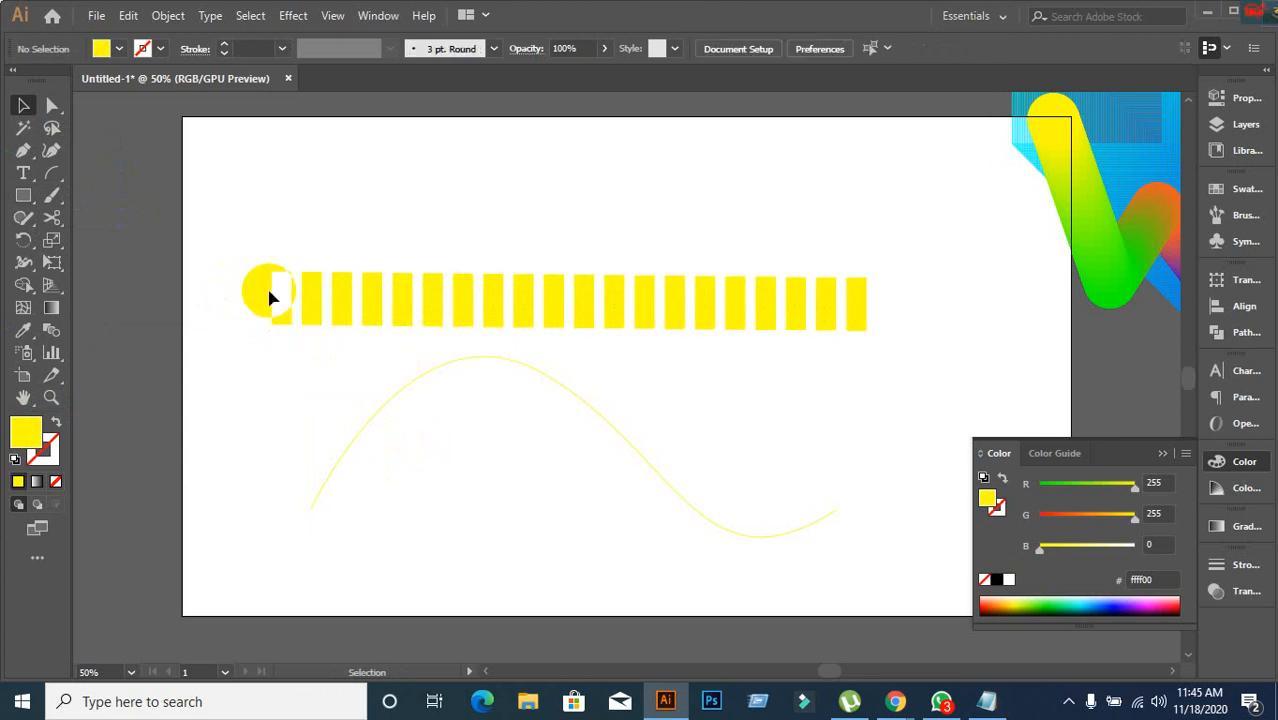
Delete all the rectangles between the first and last ones in the row.
{"action": "left_click_drag", "start_coordinate": [263, 255], "coordinate": [340, 279]}
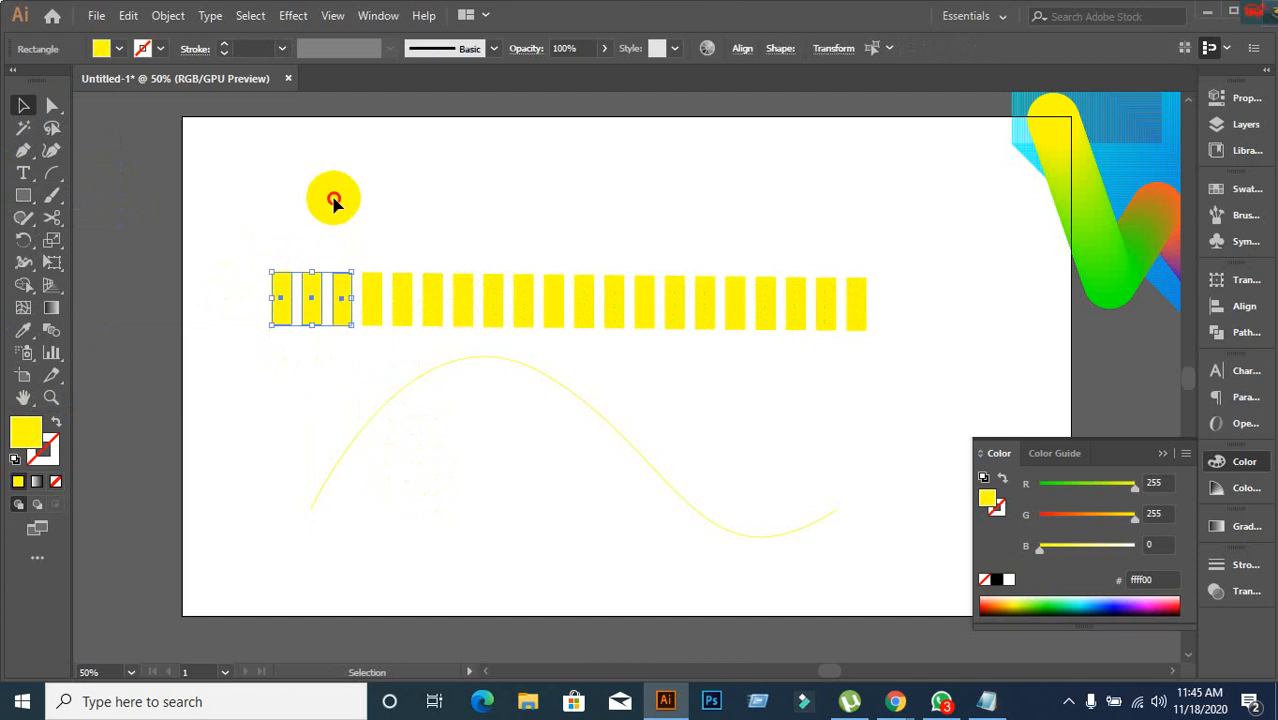
{"action": "left_click", "coordinate": [334, 198]}
{"action": "left_click_drag", "start_coordinate": [314, 238], "coordinate": [826, 337]}
{"action": "key", "text": "Delete"}
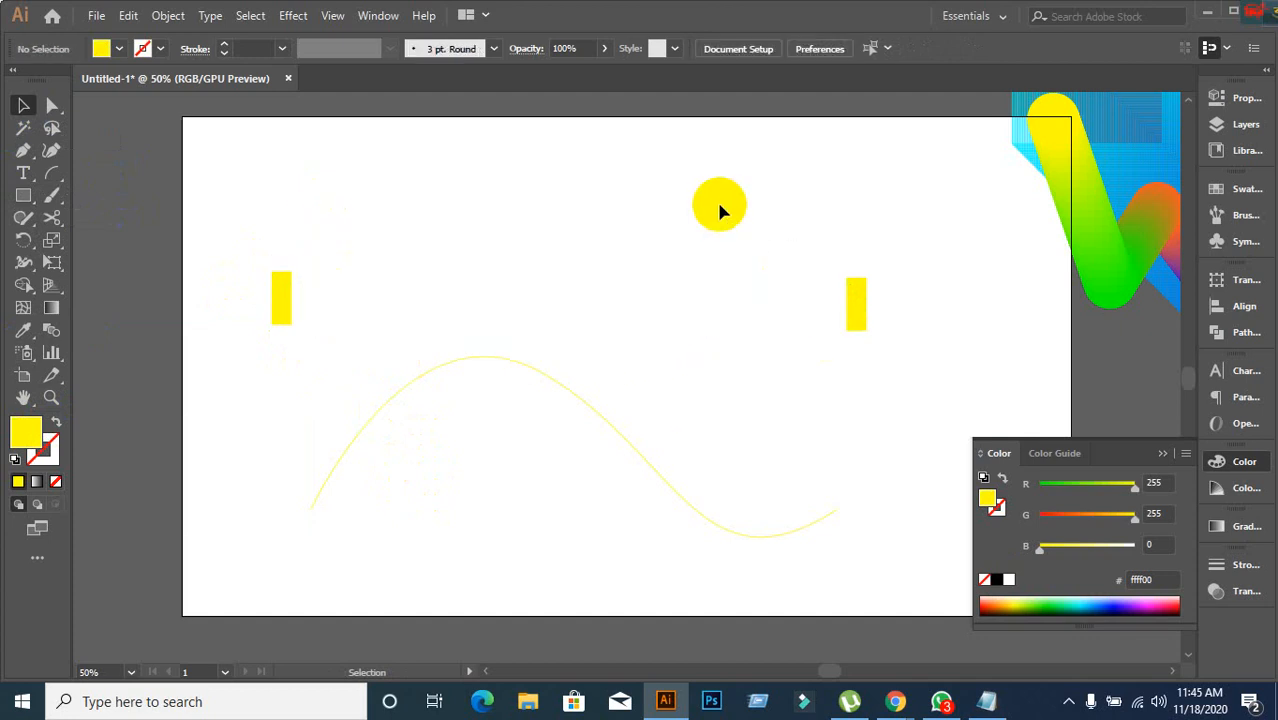
Make a blend between the two remaining yellow rectangles.
{"action": "left_click_drag", "start_coordinate": [268, 236], "coordinate": [866, 318]}
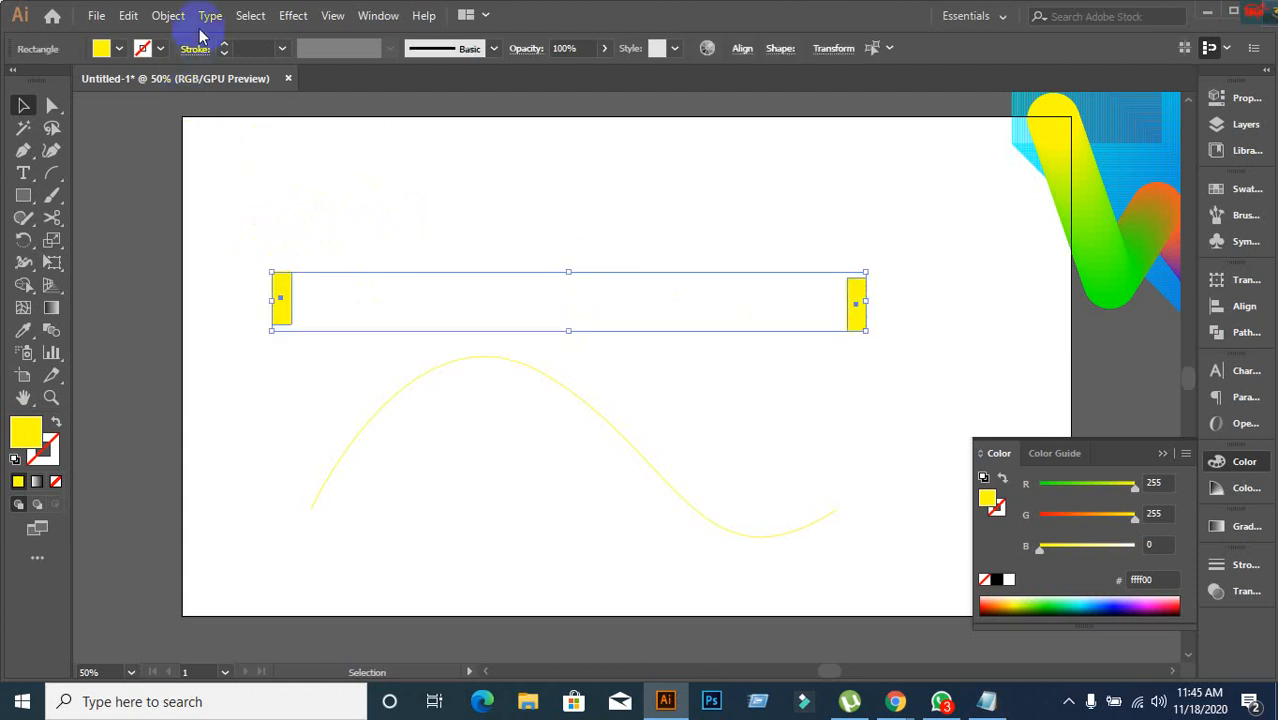
{"action": "left_click", "coordinate": [169, 16]}
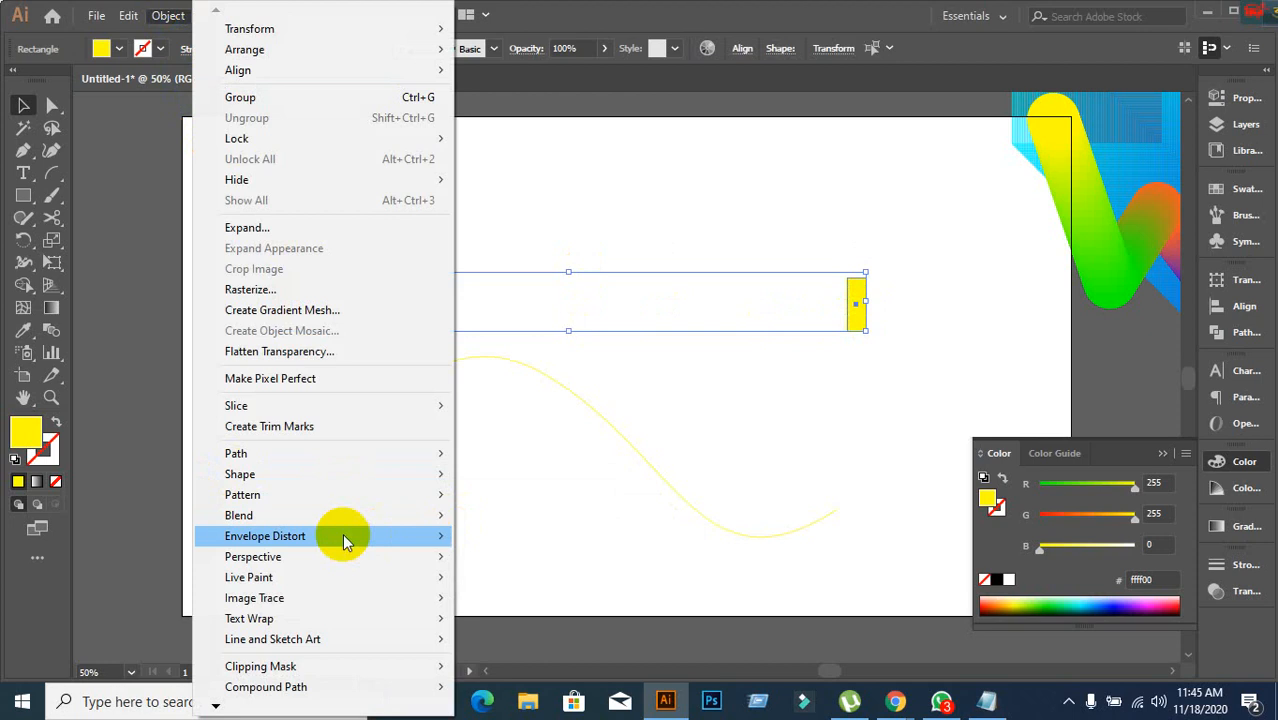
{"action": "mouse_move", "coordinate": [342, 524]}
{"action": "left_click", "coordinate": [497, 515]}
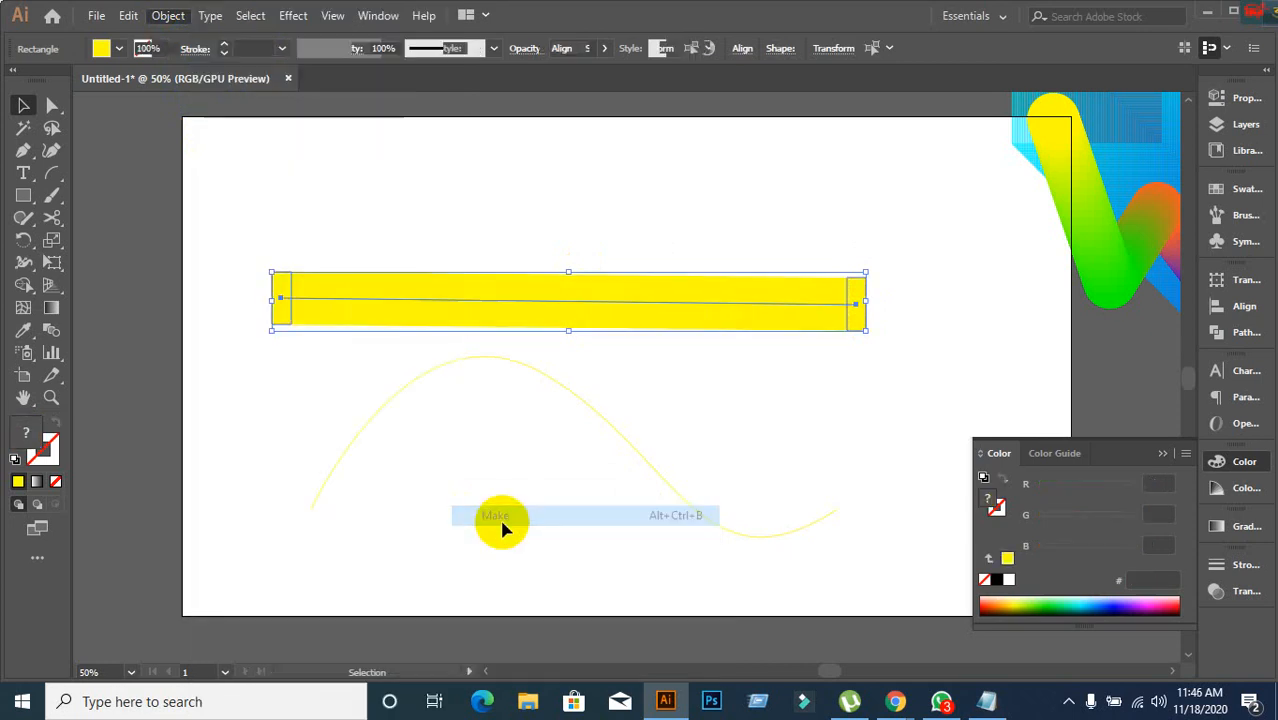
Set the rectangle blend's spacing to Specified Steps with 12 steps.
{"action": "left_click", "coordinate": [167, 17]}
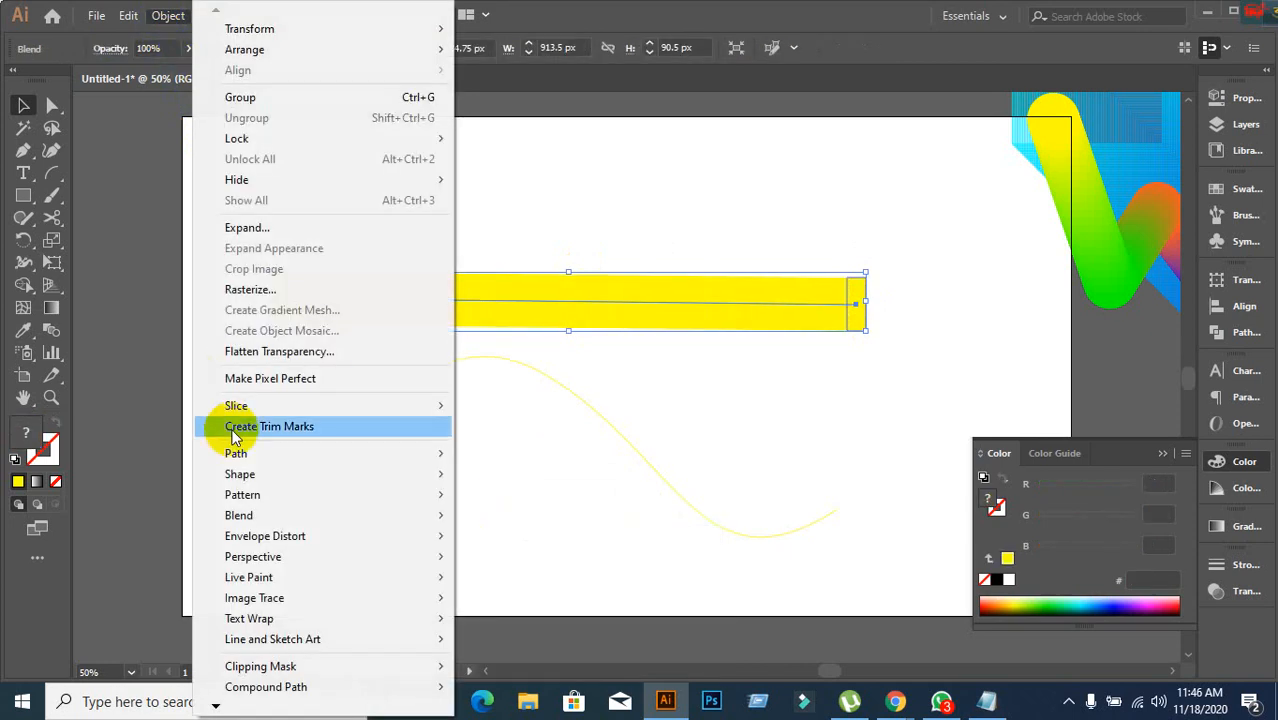
{"action": "mouse_move", "coordinate": [243, 514]}
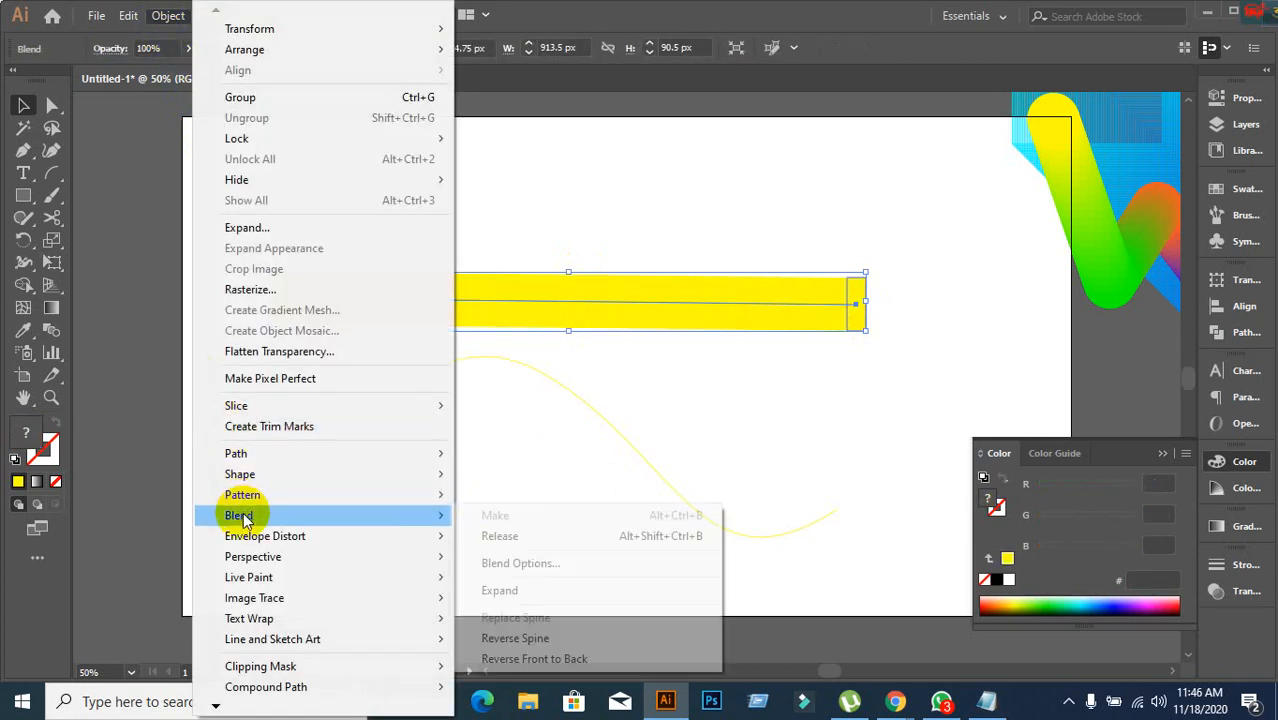
{"action": "left_click", "coordinate": [604, 568]}
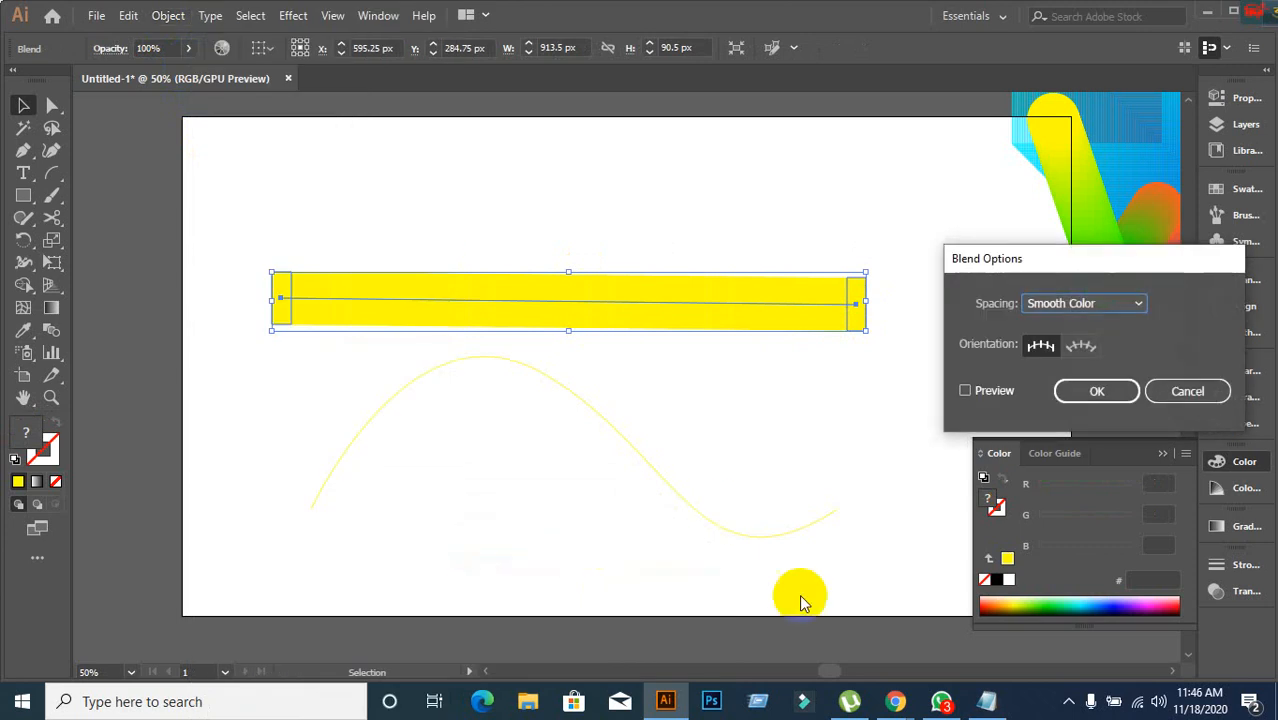
{"action": "left_click", "coordinate": [965, 391]}
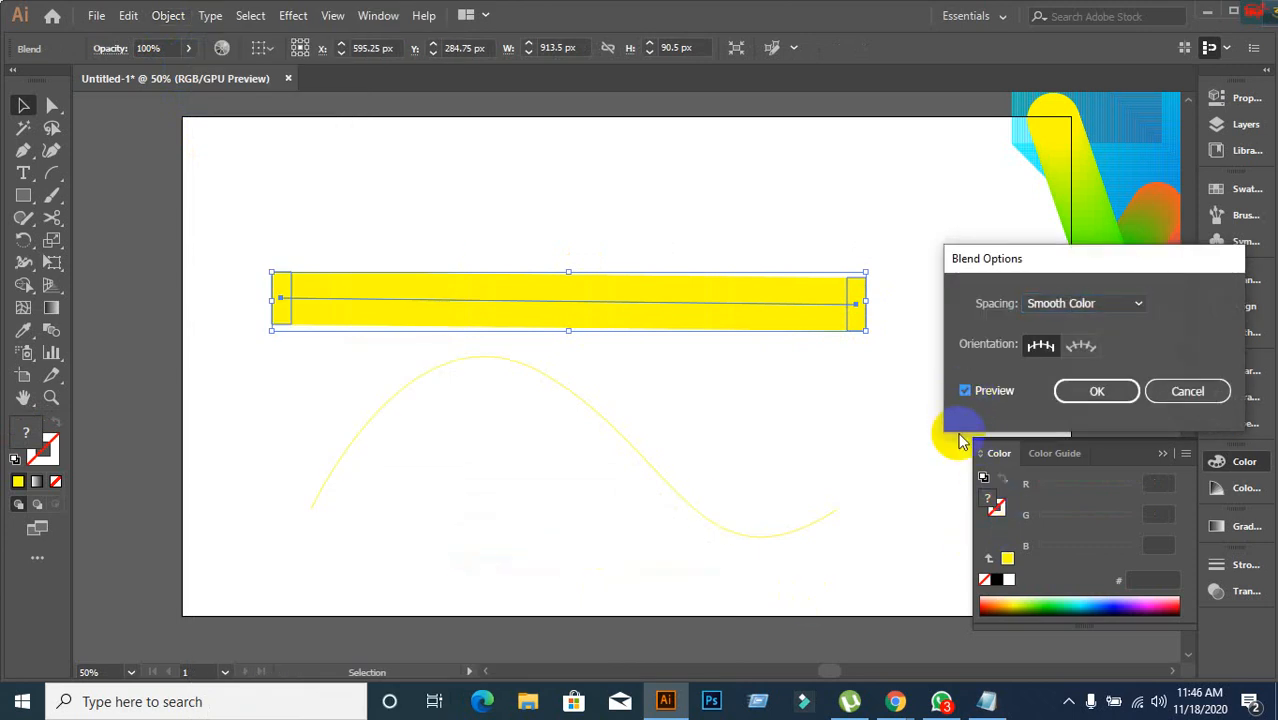
{"action": "left_click", "coordinate": [1138, 295]}
{"action": "left_click", "coordinate": [1104, 348]}
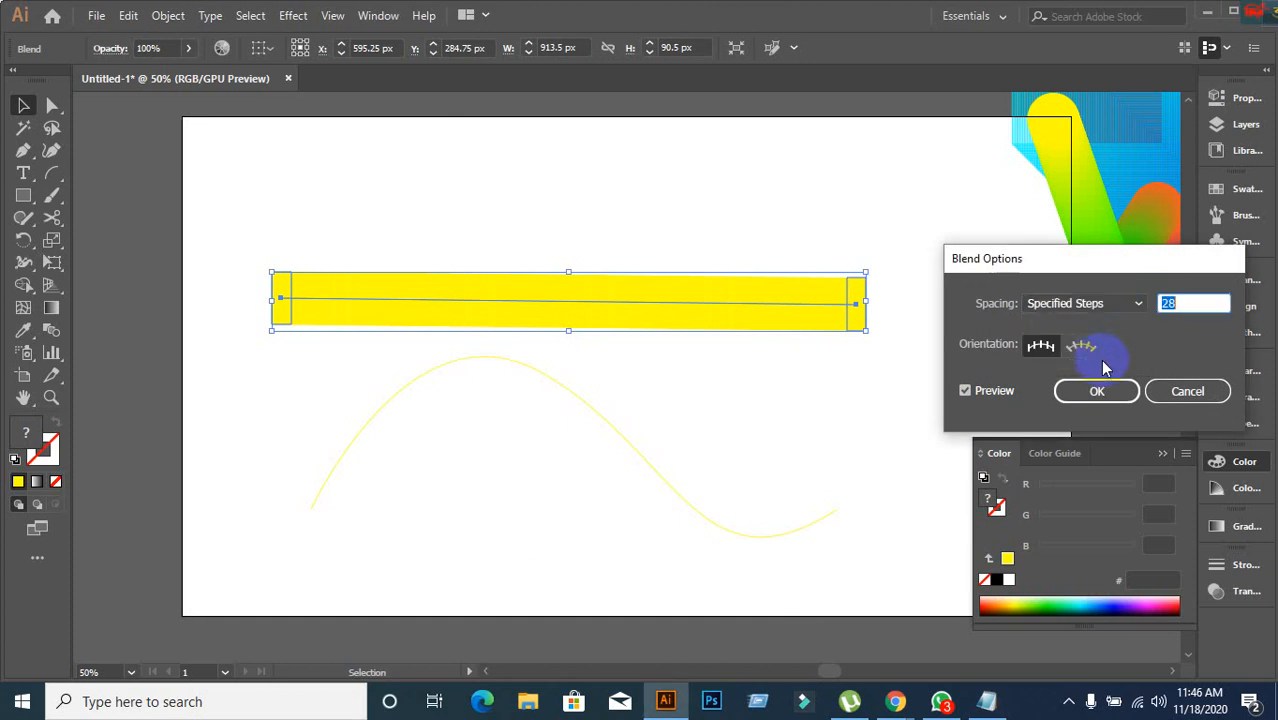
{"action": "type", "text": "12"}
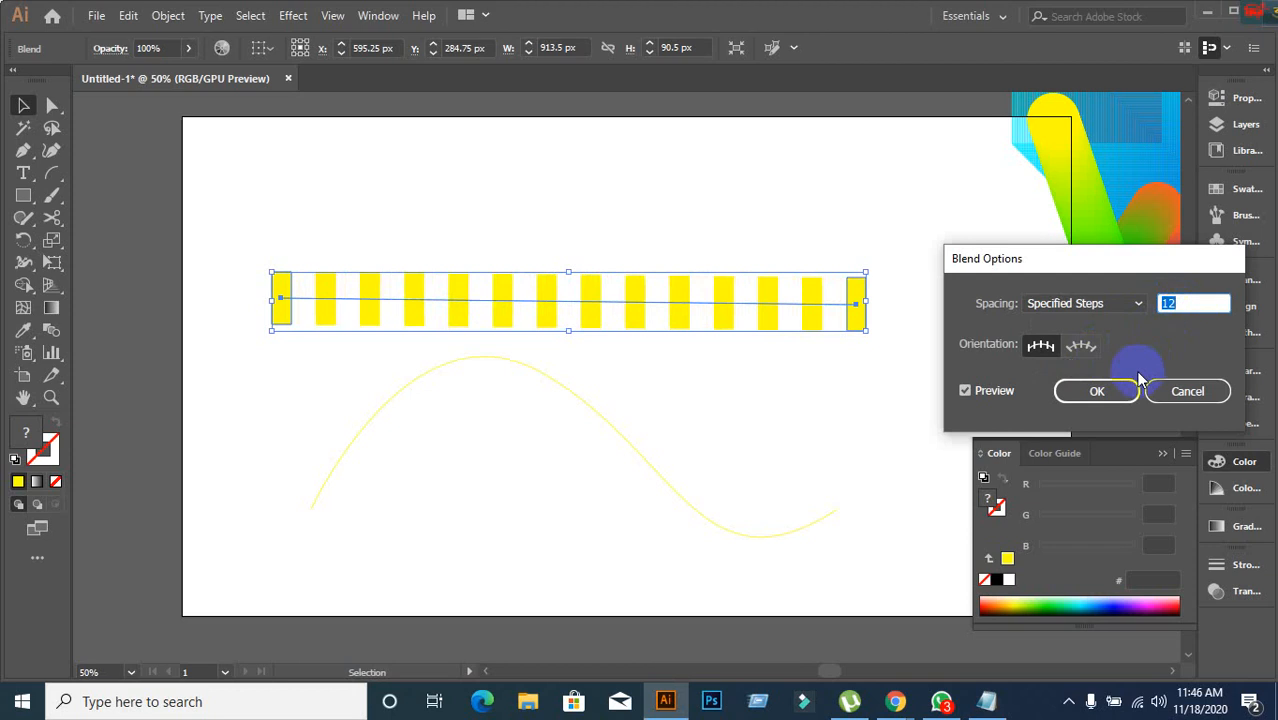
{"action": "left_click", "coordinate": [1110, 398]}
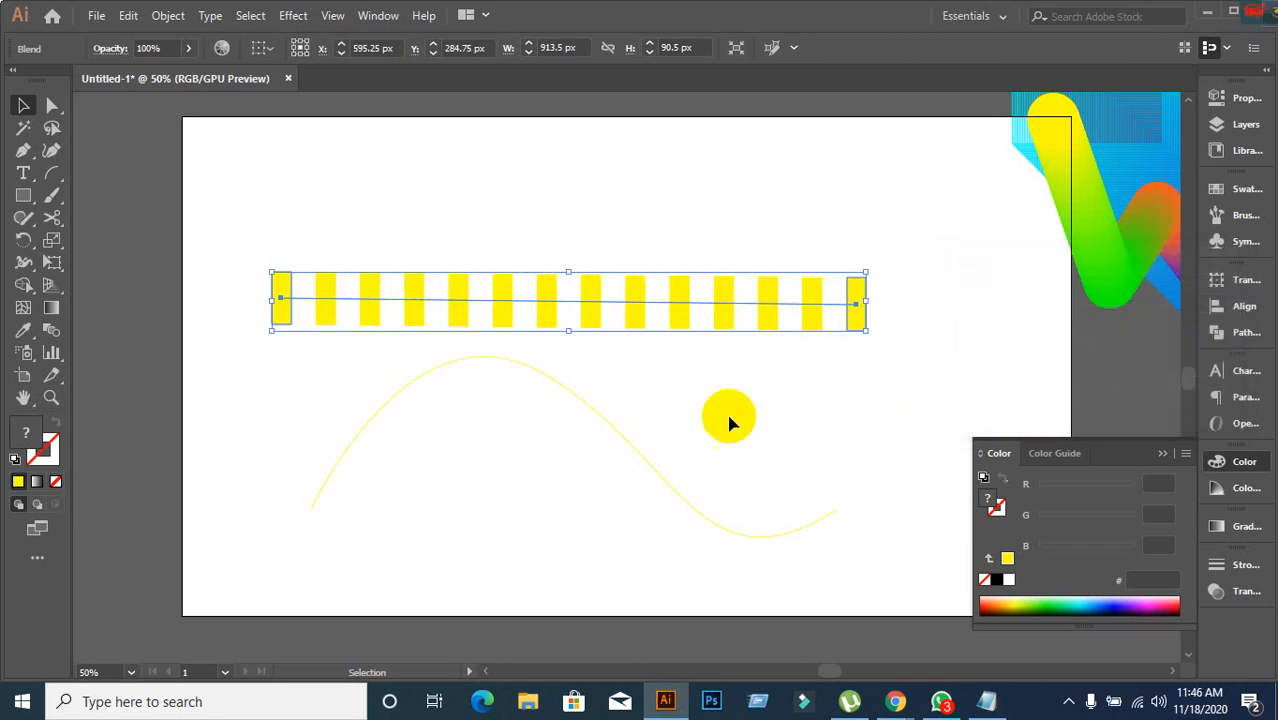
Replace the rectangle blend's spine with the yellow wave path.
{"action": "left_click", "coordinate": [700, 415]}
{"action": "left_click_drag", "start_coordinate": [418, 198], "coordinate": [585, 479]}
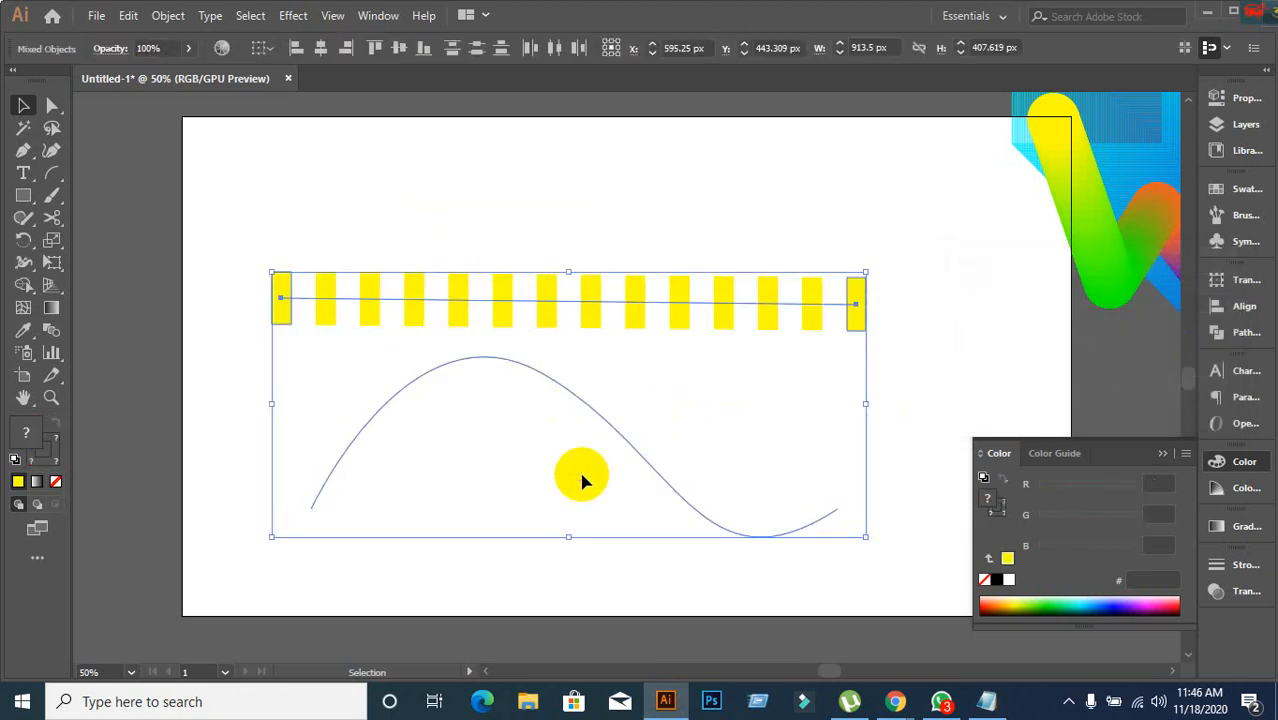
{"action": "left_click", "coordinate": [180, 20]}
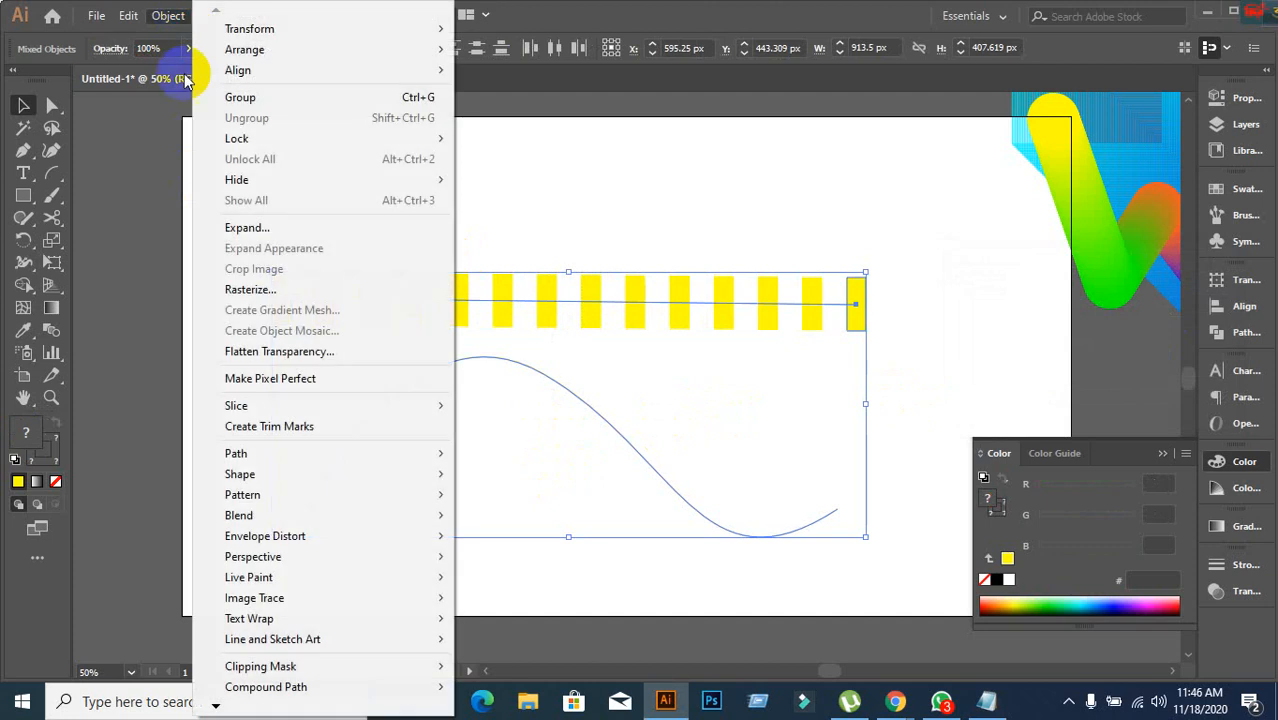
{"action": "mouse_move", "coordinate": [269, 512]}
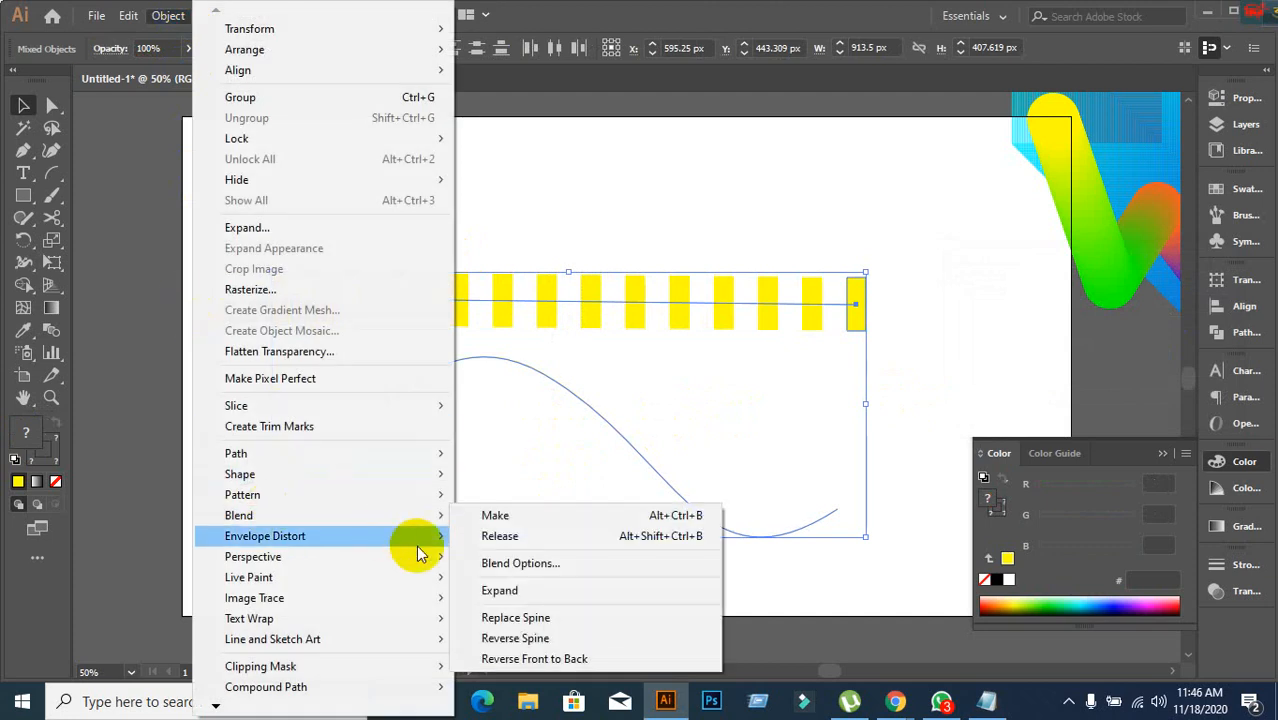
{"action": "left_click", "coordinate": [474, 620]}
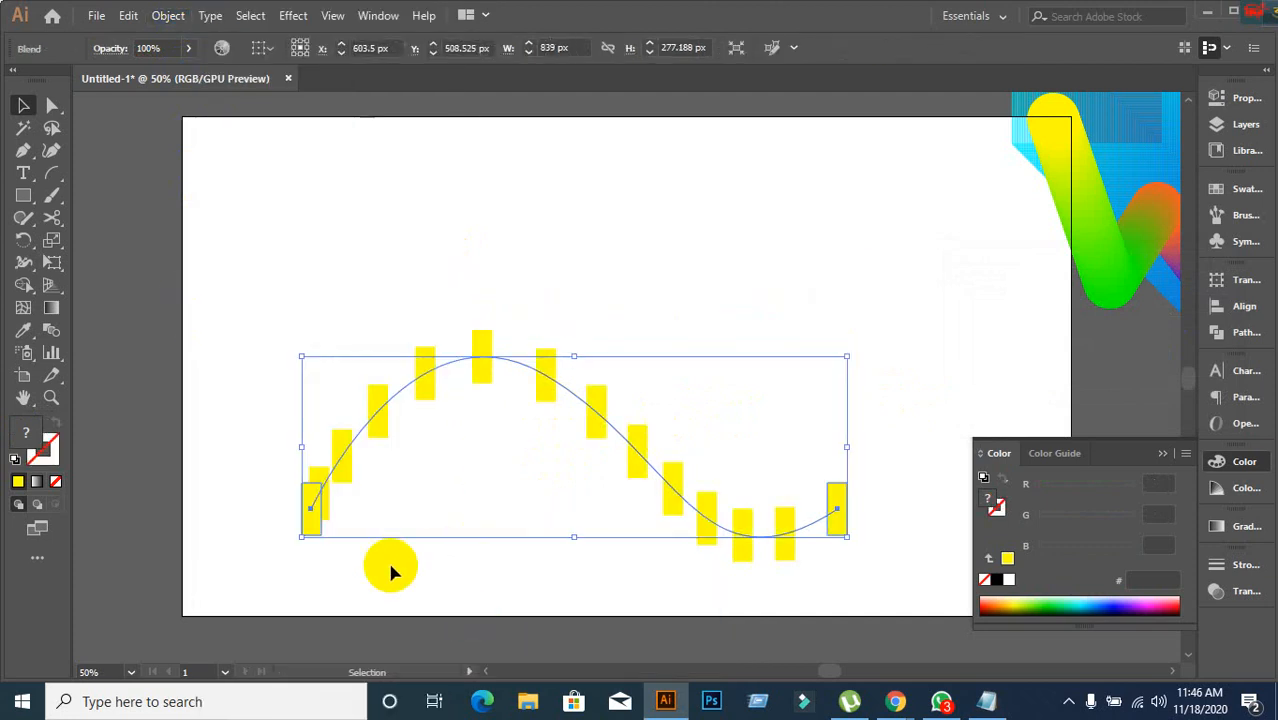
Compare the Align to Path and Align to Page orientations of the rectangle blend in a live preview, finishing on Align to Page.
{"action": "left_click", "coordinate": [168, 16]}
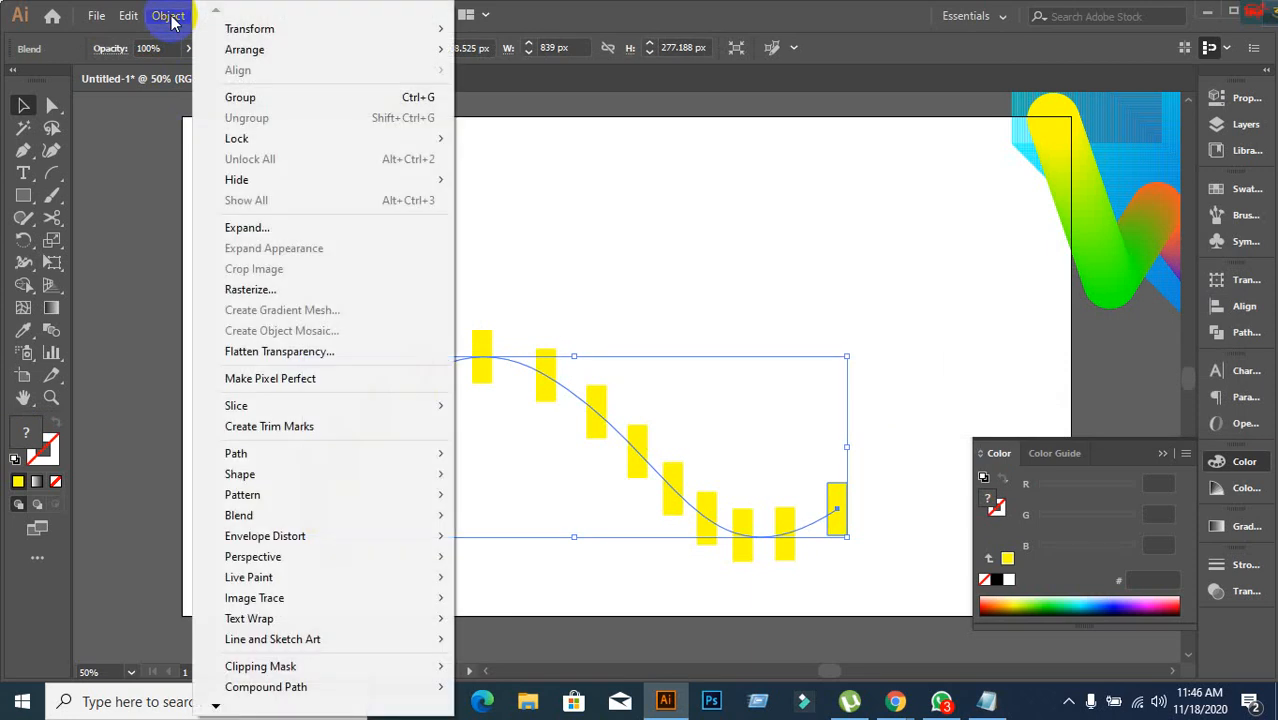
{"action": "mouse_move", "coordinate": [252, 533]}
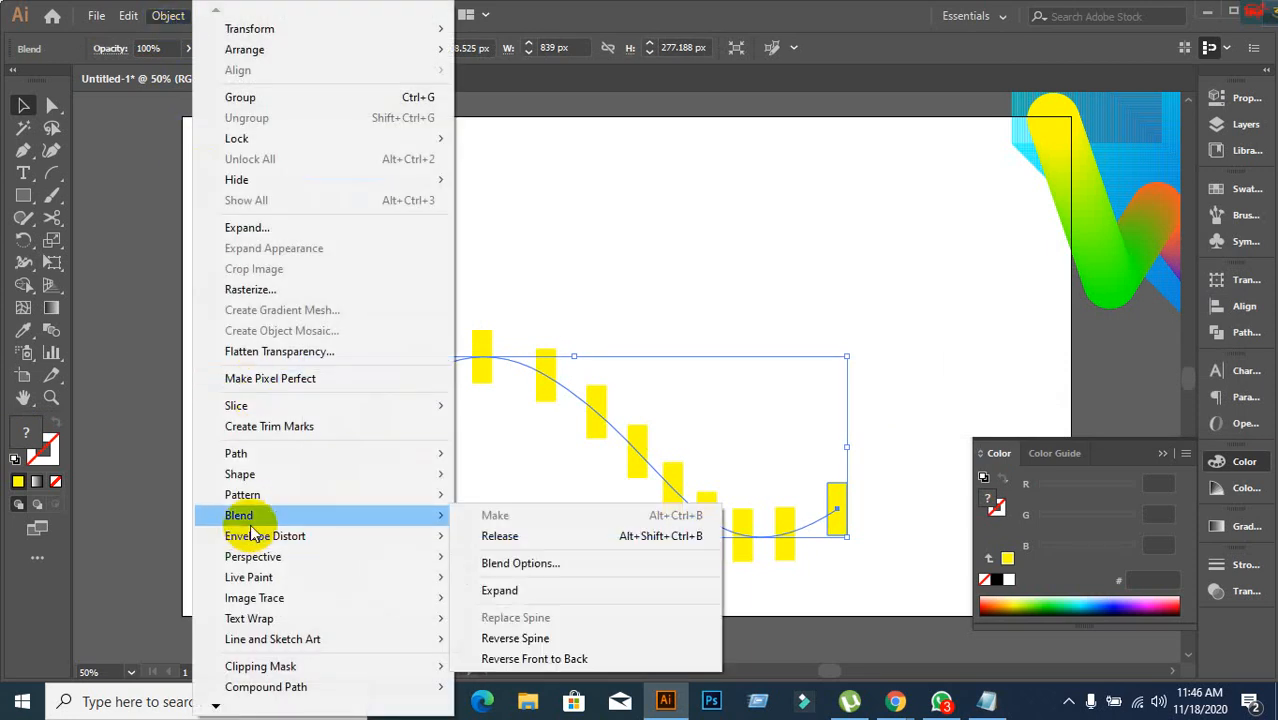
{"action": "left_click", "coordinate": [595, 565]}
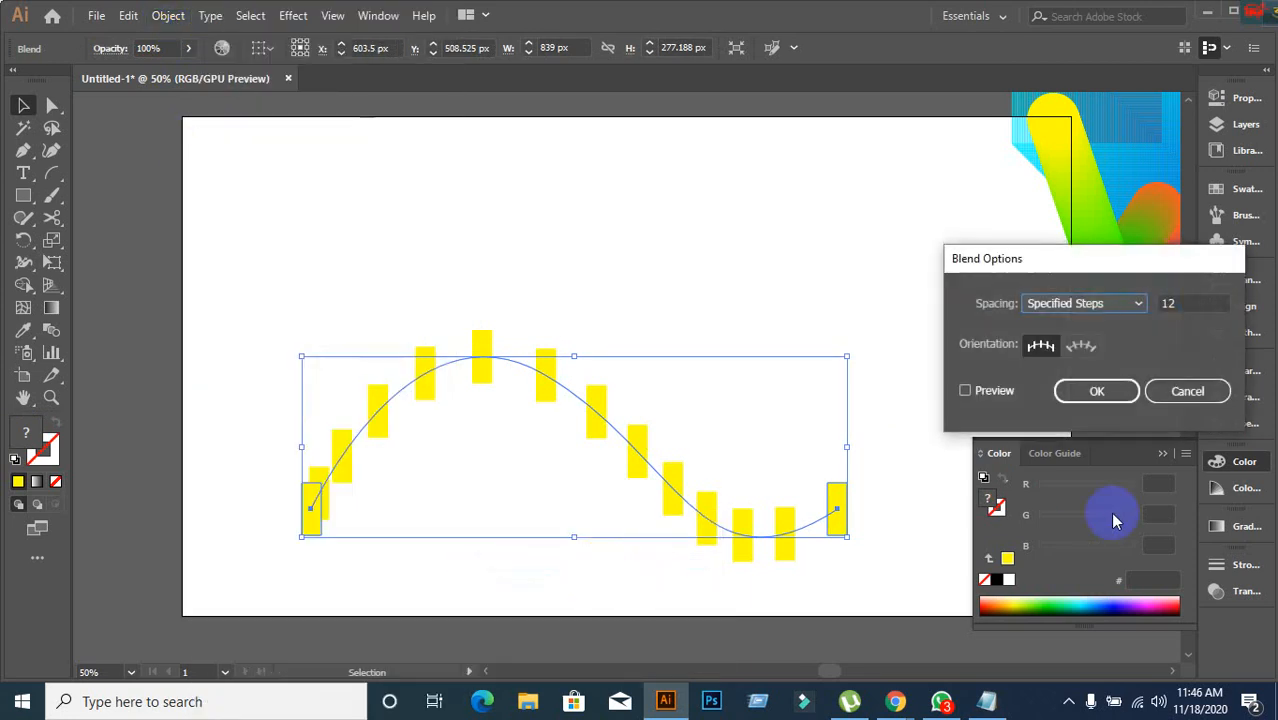
{"action": "left_click", "coordinate": [984, 391]}
{"action": "left_click", "coordinate": [1082, 350]}
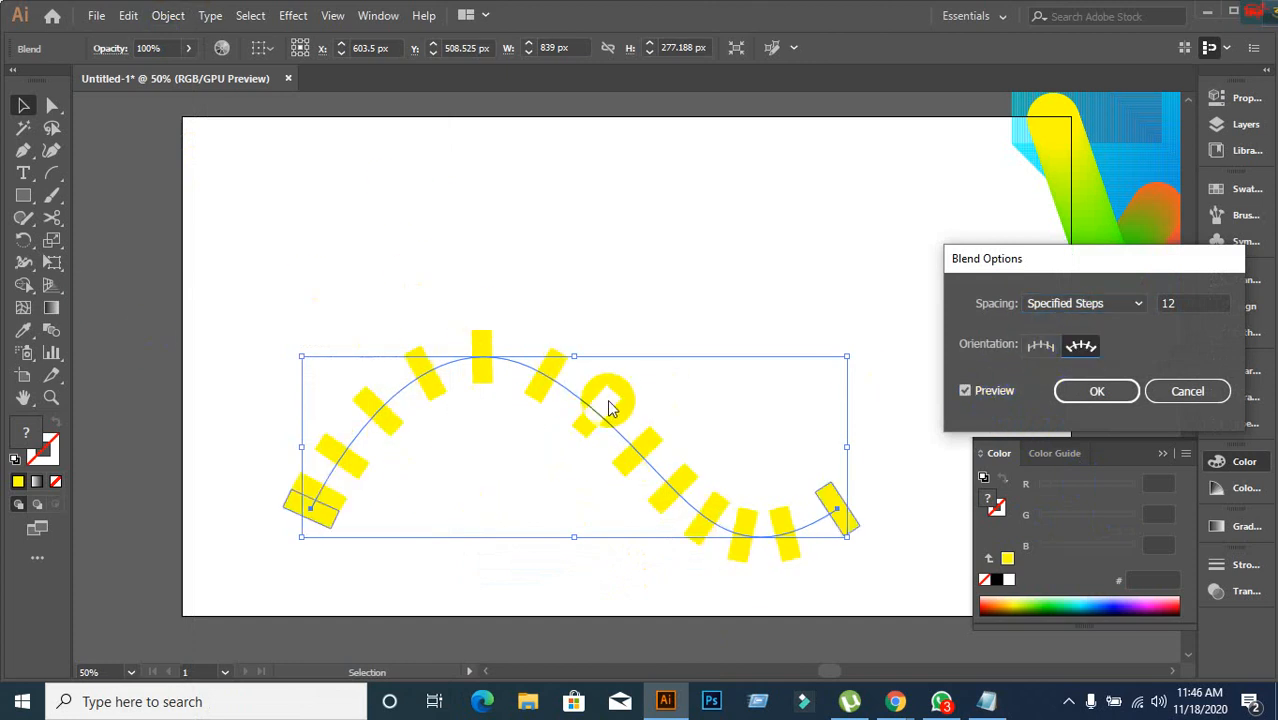
{"action": "left_click", "coordinate": [1041, 352]}
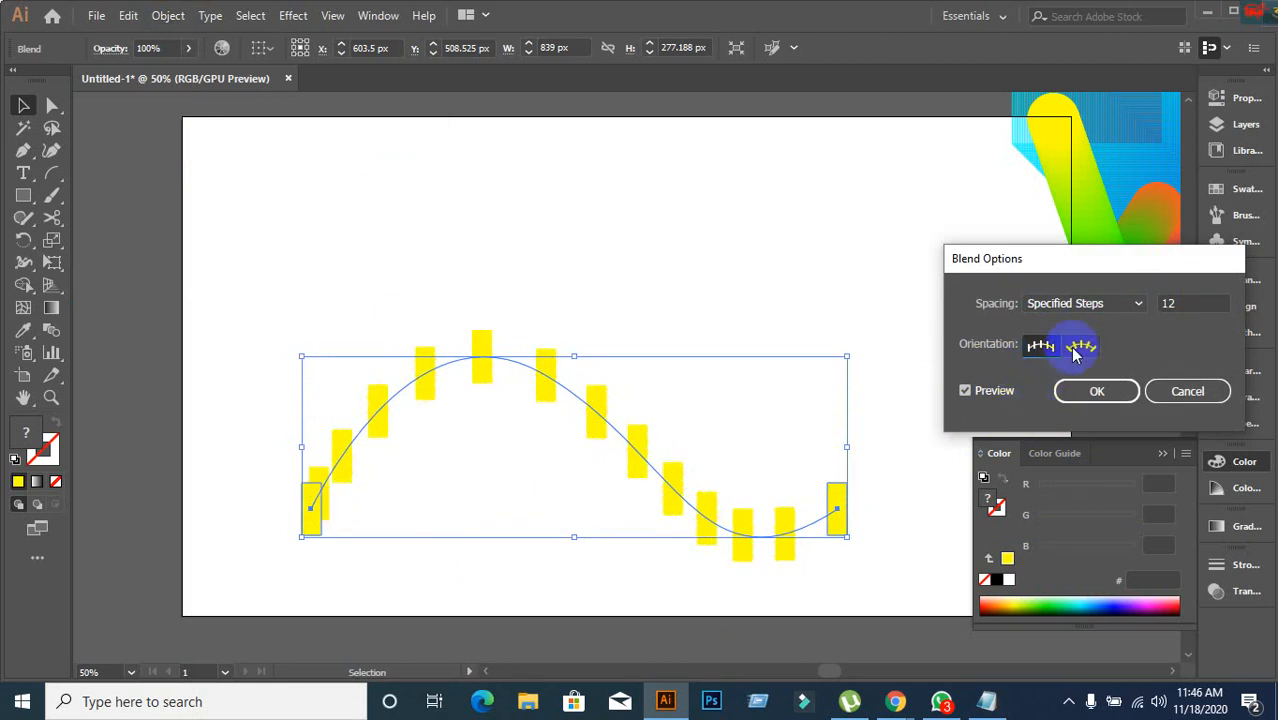
{"action": "left_click", "coordinate": [1080, 347]}
{"action": "left_click", "coordinate": [1040, 352]}
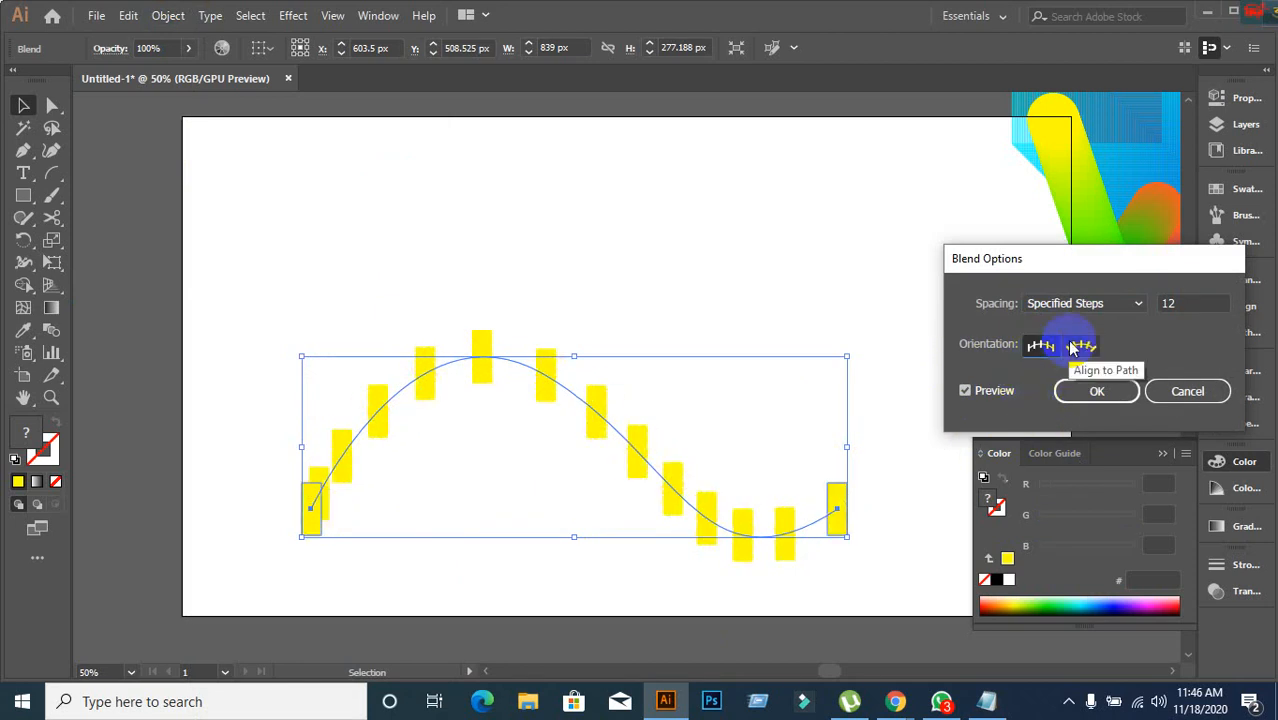
{"action": "left_click", "coordinate": [1079, 352]}
{"action": "left_click", "coordinate": [1036, 352]}
{"action": "left_click", "coordinate": [1064, 352]}
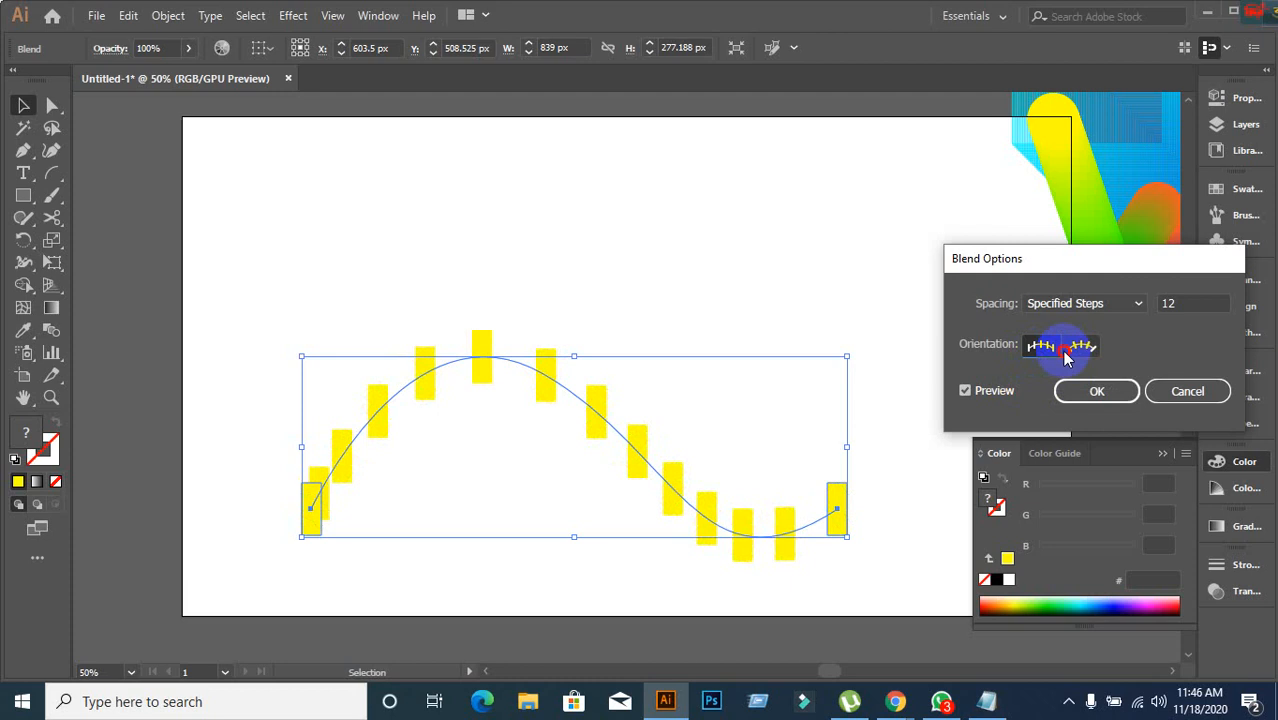
{"action": "left_click", "coordinate": [1042, 350]}
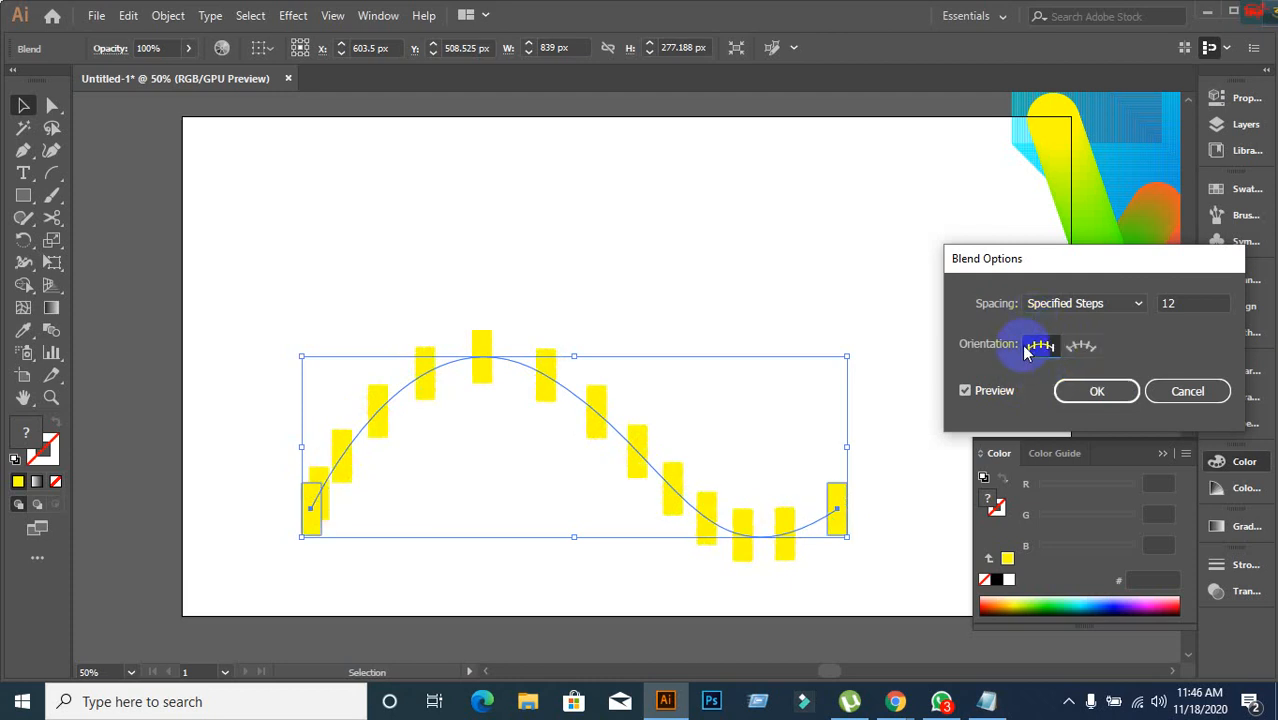
{"action": "left_click", "coordinate": [1082, 347]}
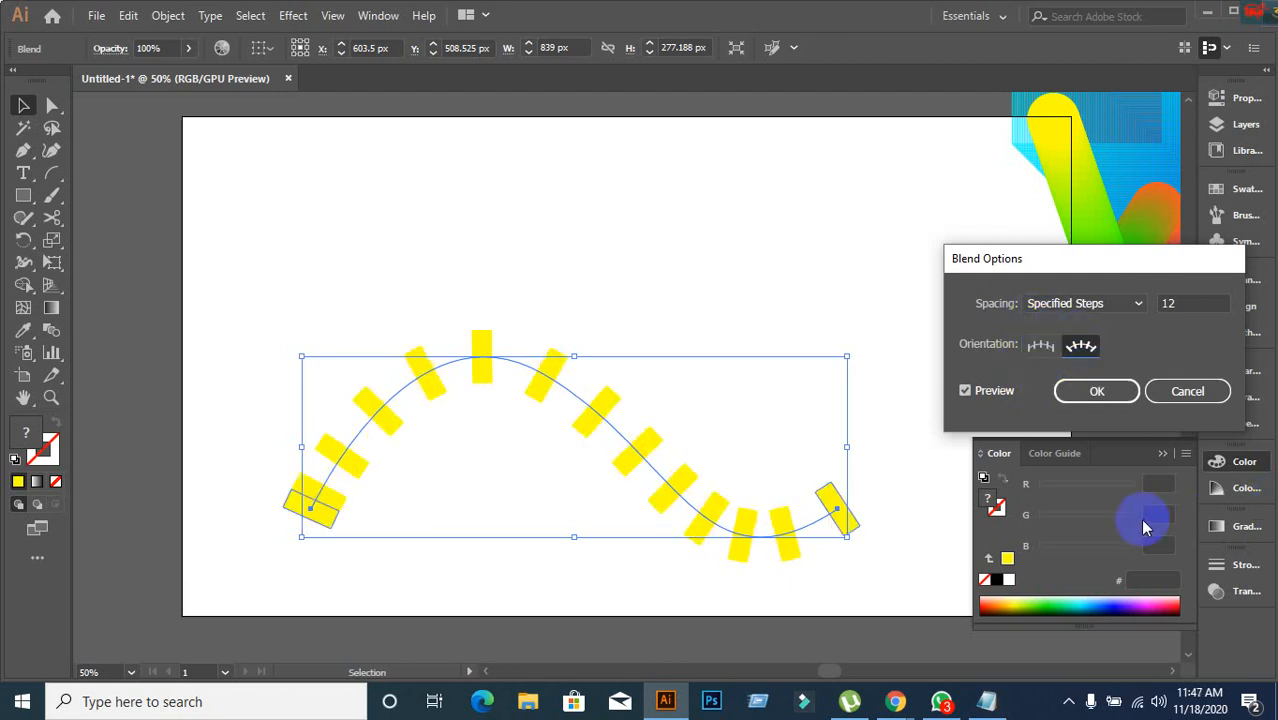
{"action": "left_click", "coordinate": [1052, 353]}
Set the rectangle blend's specified steps to 14 and apply the blend options.
{"action": "key", "text": "Down"}
{"action": "key", "text": "Down"}
{"action": "key", "text": "Down"}
{"action": "key", "text": "Down"}
{"action": "key", "text": "Down"}
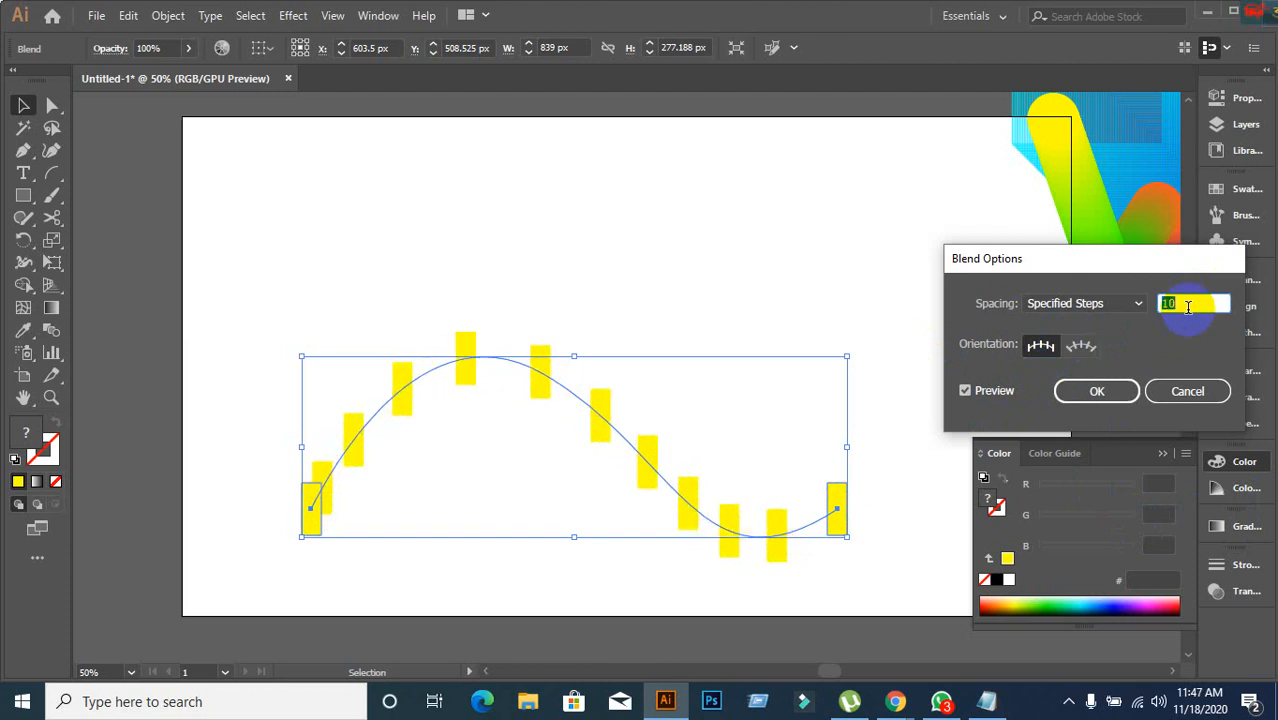
{"action": "key", "text": "Up"}
{"action": "key", "text": "Up"}
{"action": "key", "text": "Up"}
{"action": "key", "text": "Up"}
{"action": "key", "text": "Up"}
{"action": "key", "text": "Up"}
{"action": "key", "text": "Up"}
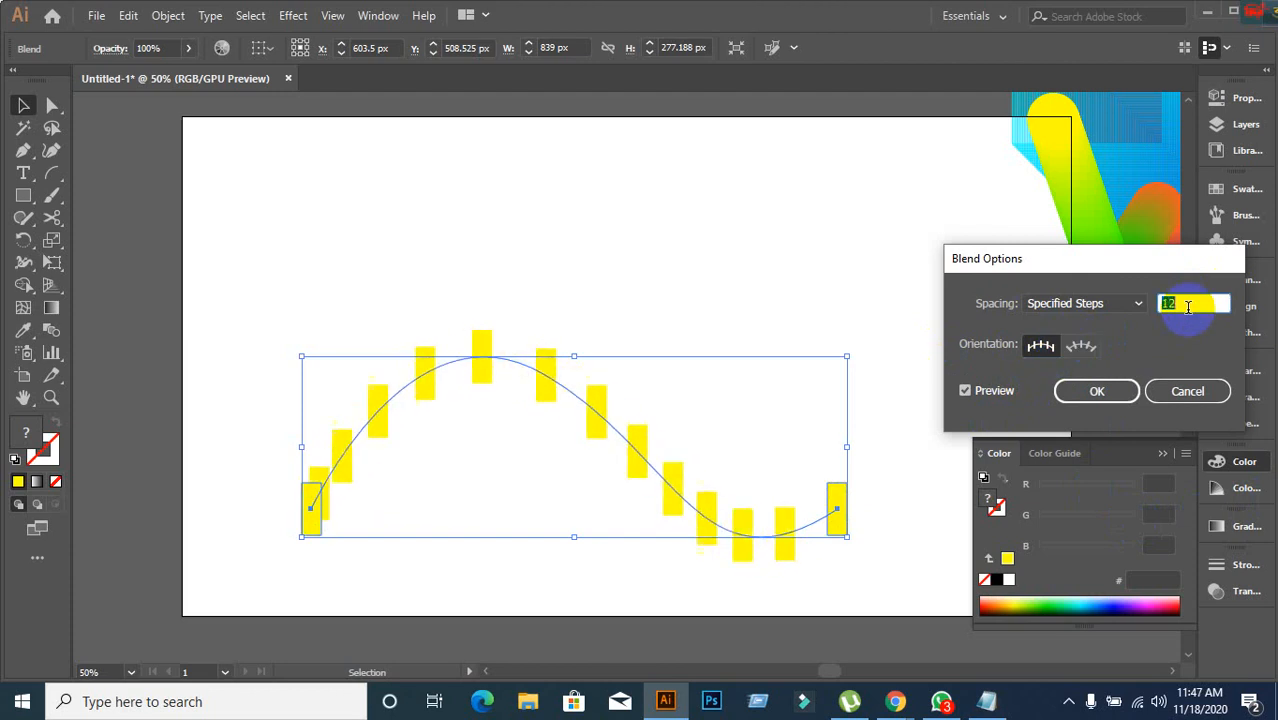
{"action": "left_click", "coordinate": [1128, 396]}
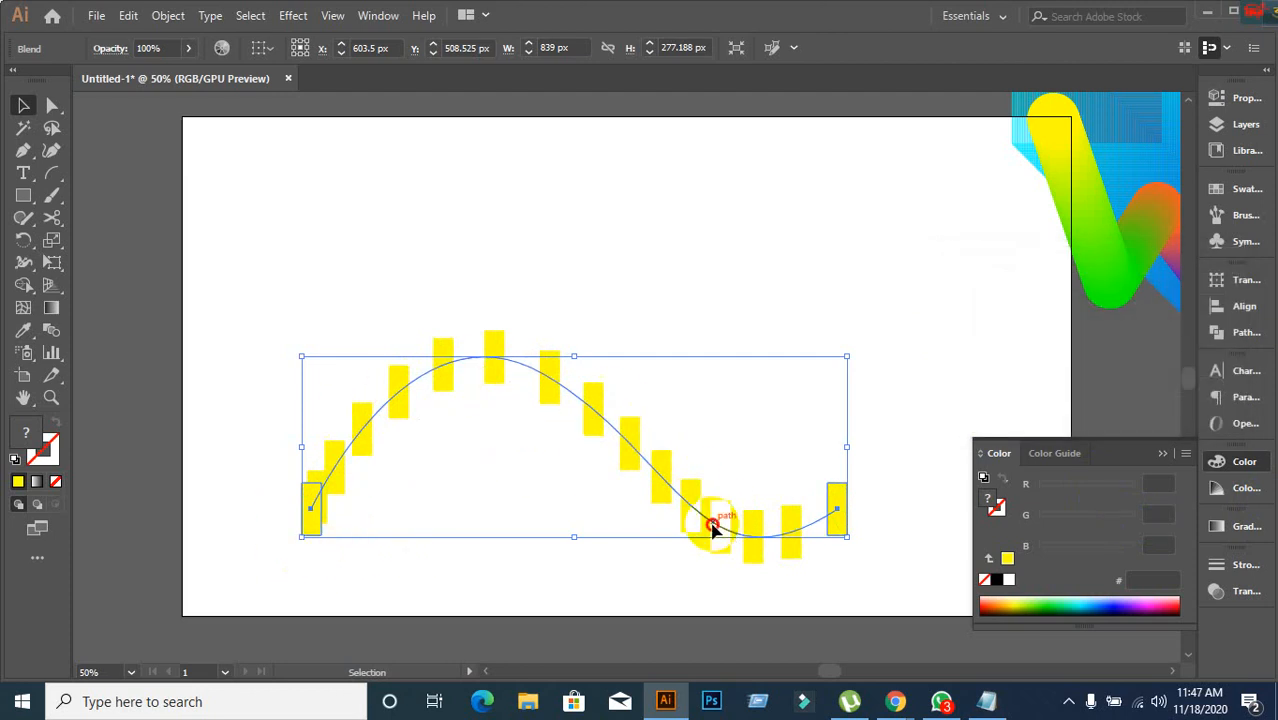
Move the rectangle blend up and right to about X 692.5 px, Y 290 px, and expand it into individual shapes.
{"action": "left_click_drag", "start_coordinate": [712, 527], "coordinate": [769, 385]}
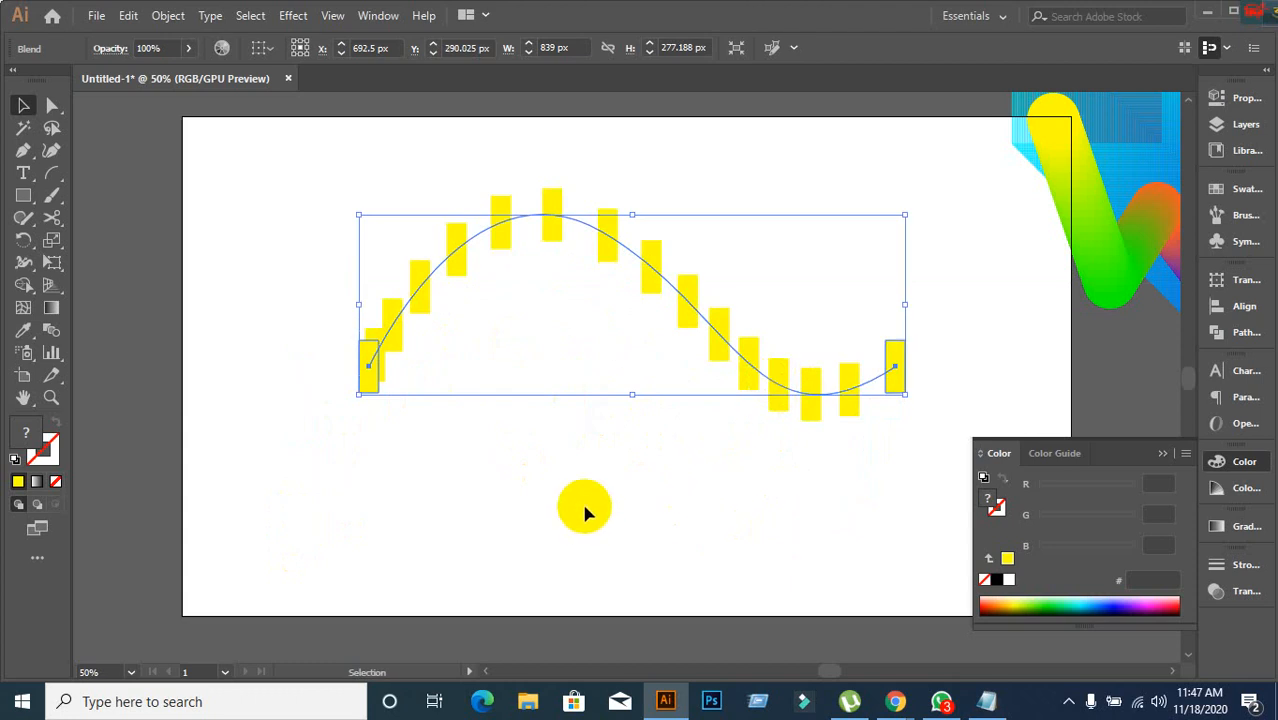
{"action": "left_click", "coordinate": [168, 16]}
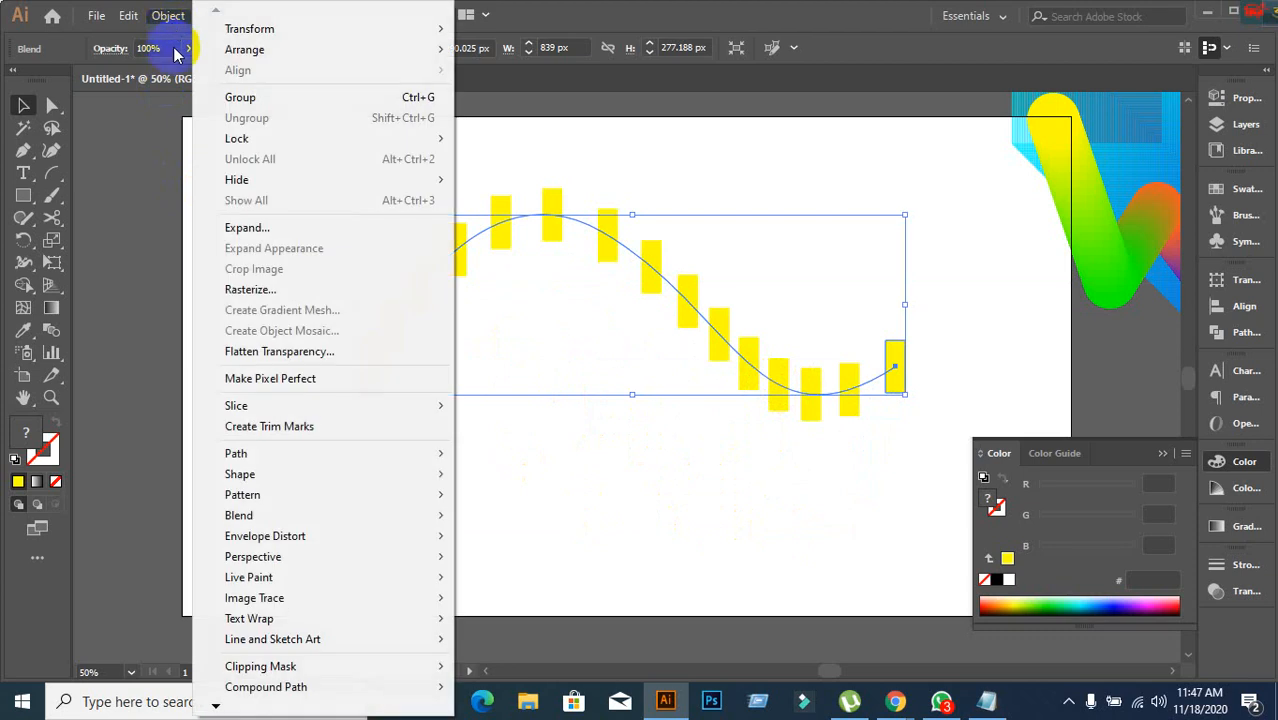
{"action": "left_click", "coordinate": [594, 132]}
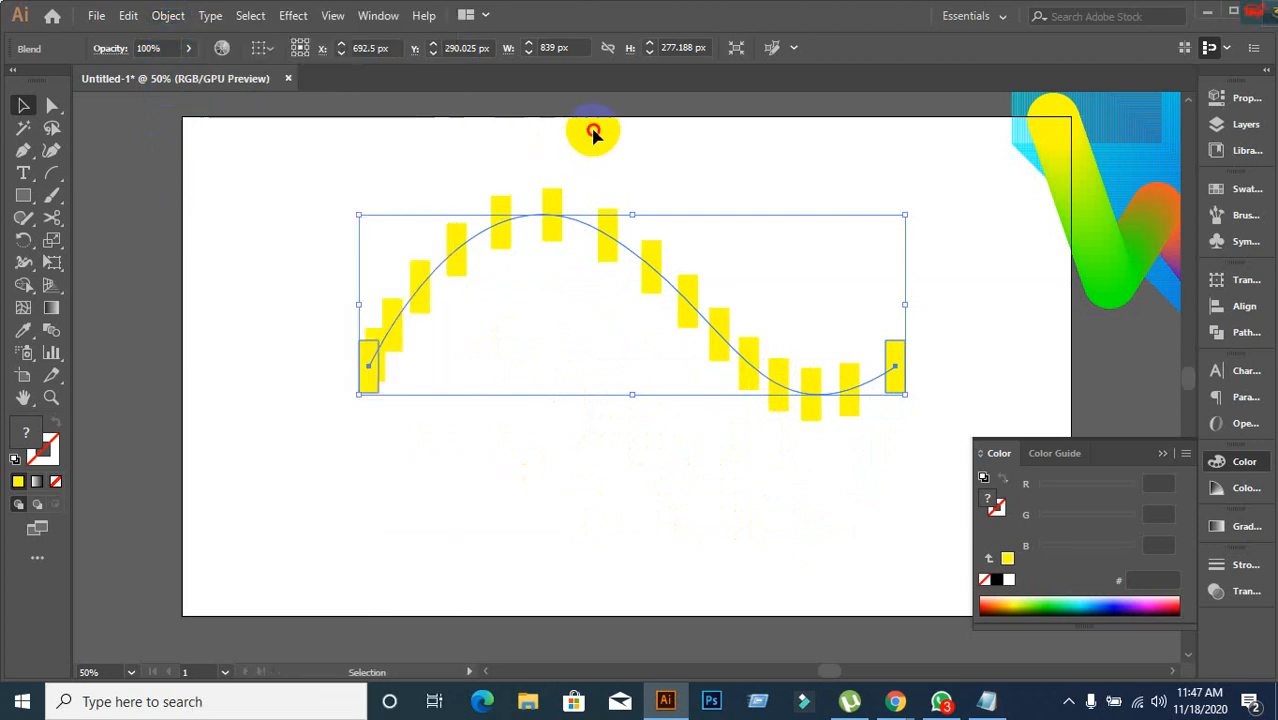
{"action": "left_click", "coordinate": [405, 174]}
{"action": "left_click", "coordinate": [419, 268]}
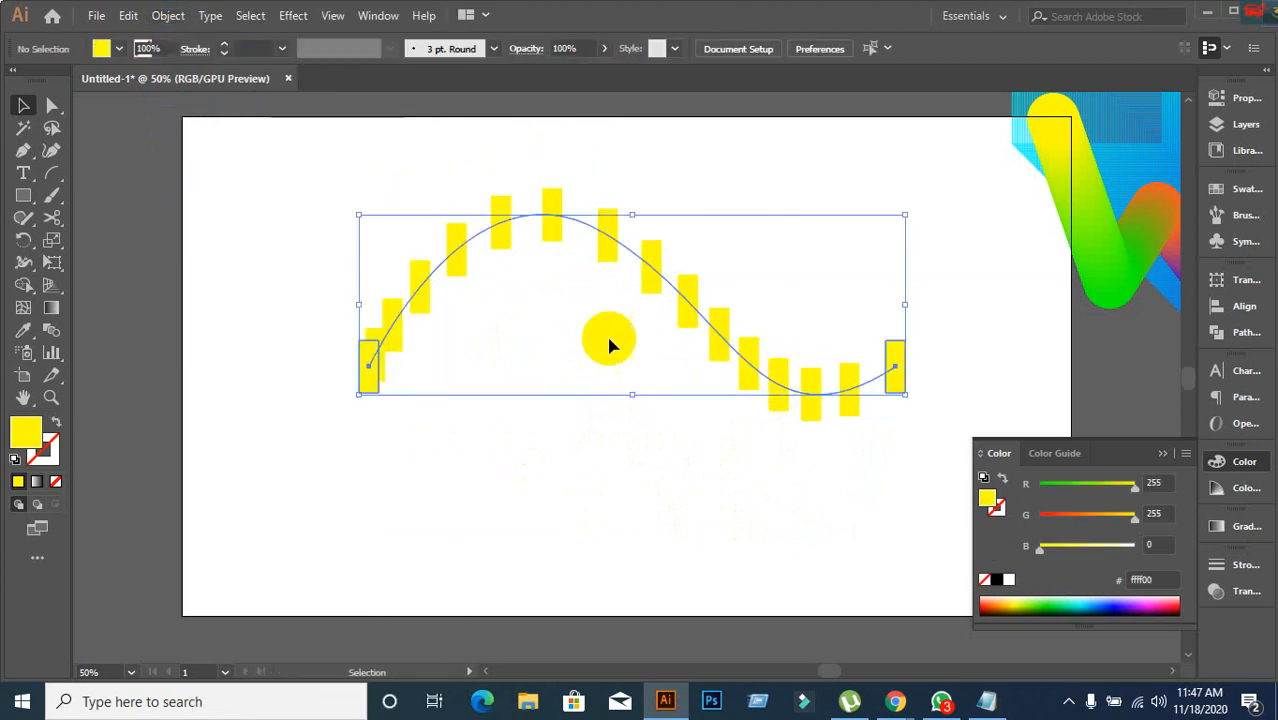
{"action": "left_click", "coordinate": [168, 15]}
{"action": "mouse_move", "coordinate": [278, 522]}
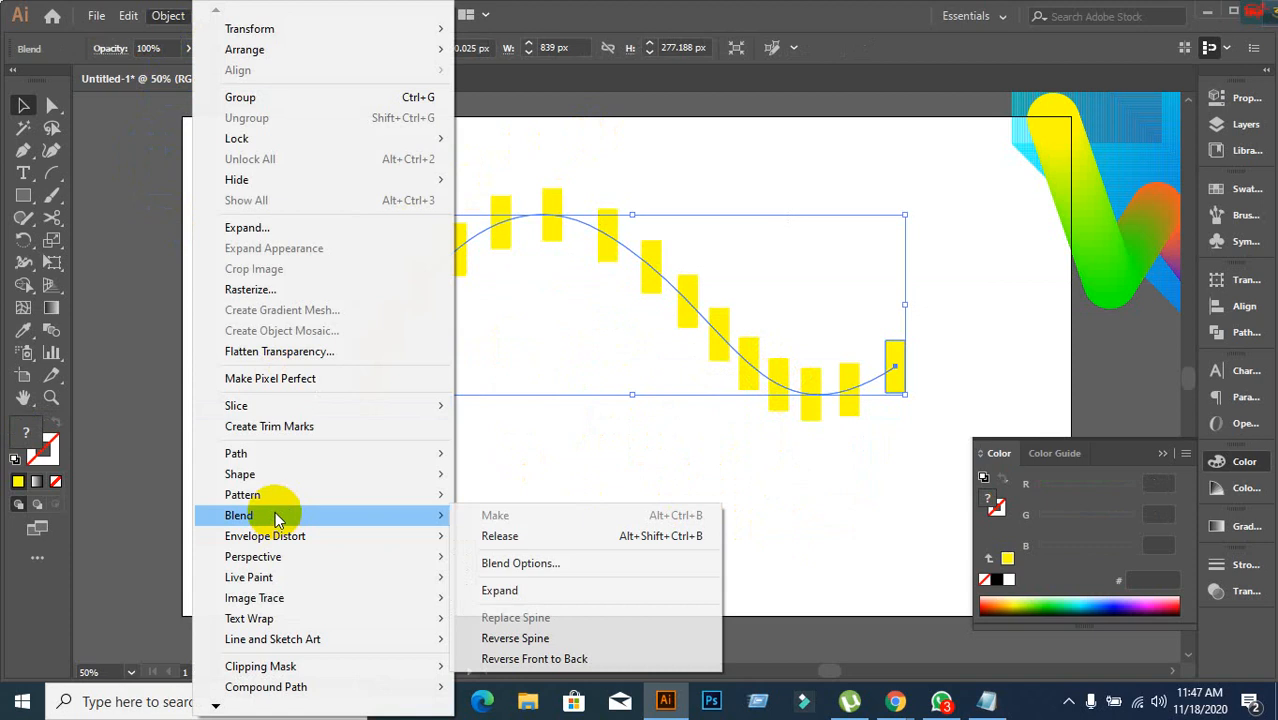
{"action": "left_click", "coordinate": [499, 592]}
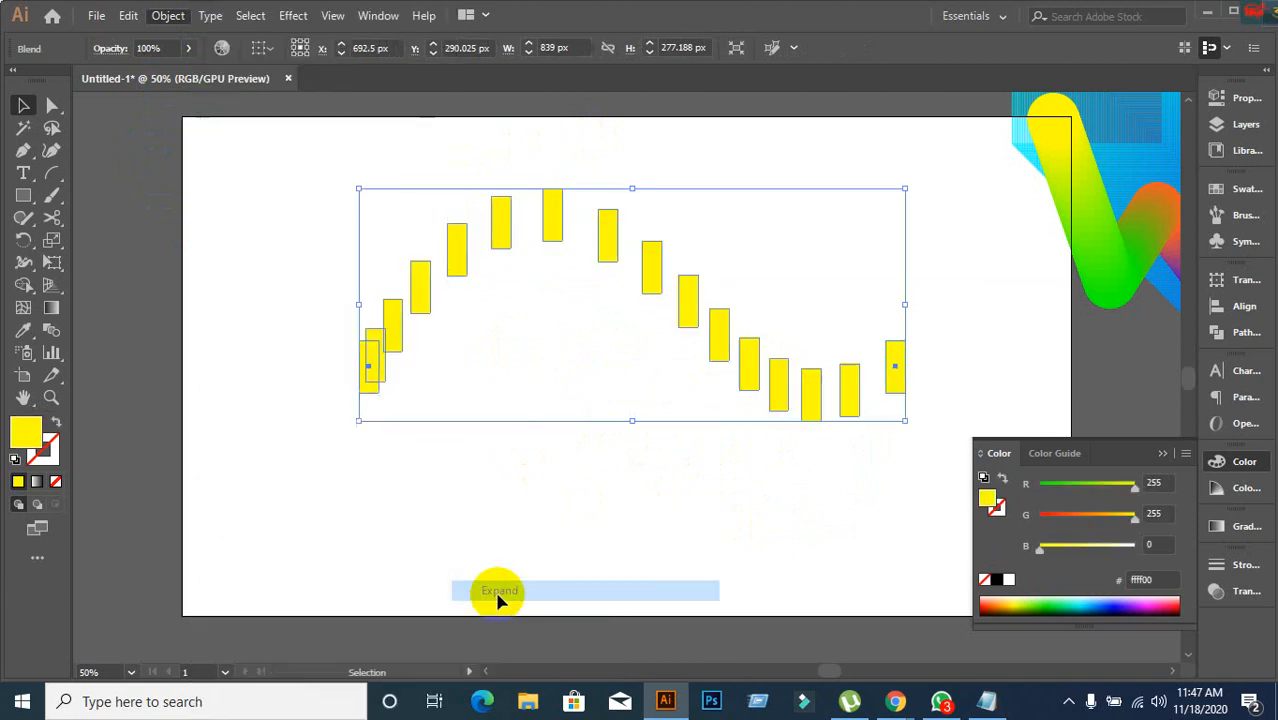
Ungroup the expanded blend and check that its rectangles can be selected individually.
{"action": "left_click", "coordinate": [790, 580]}
{"action": "left_click", "coordinate": [772, 410]}
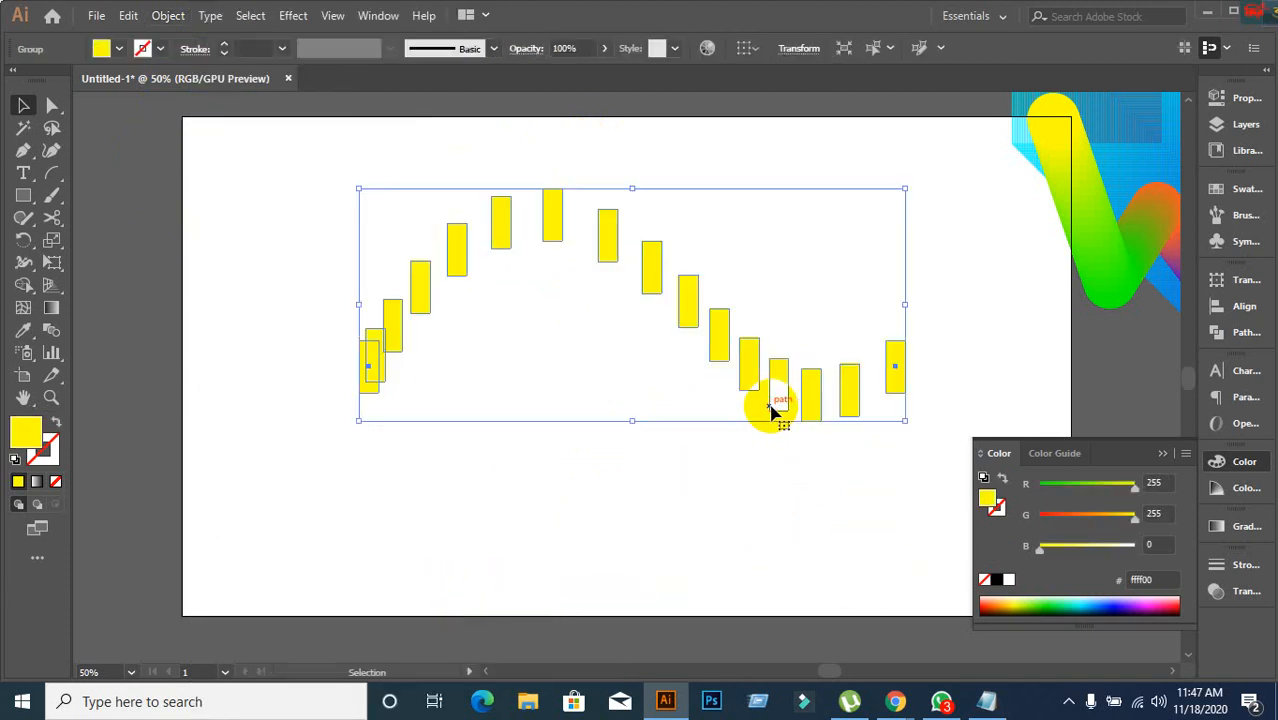
{"action": "right_click", "coordinate": [772, 410]}
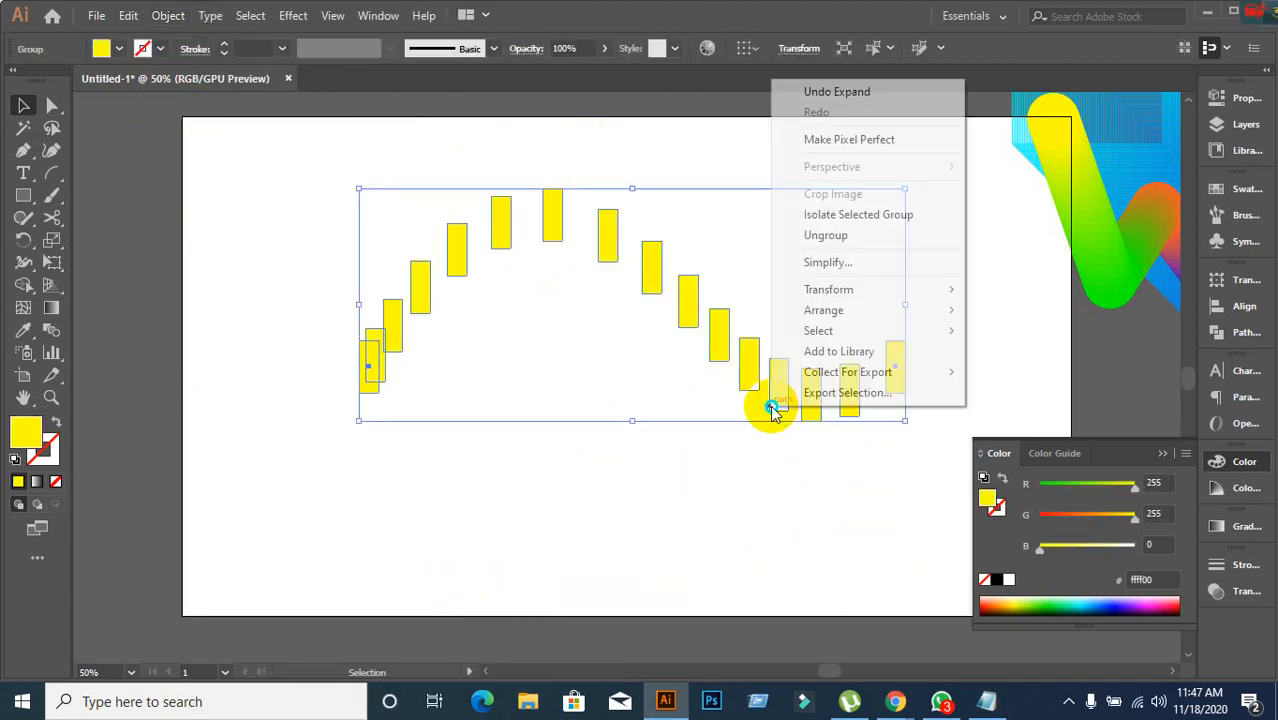
{"action": "left_click", "coordinate": [822, 240]}
{"action": "left_click", "coordinate": [719, 471]}
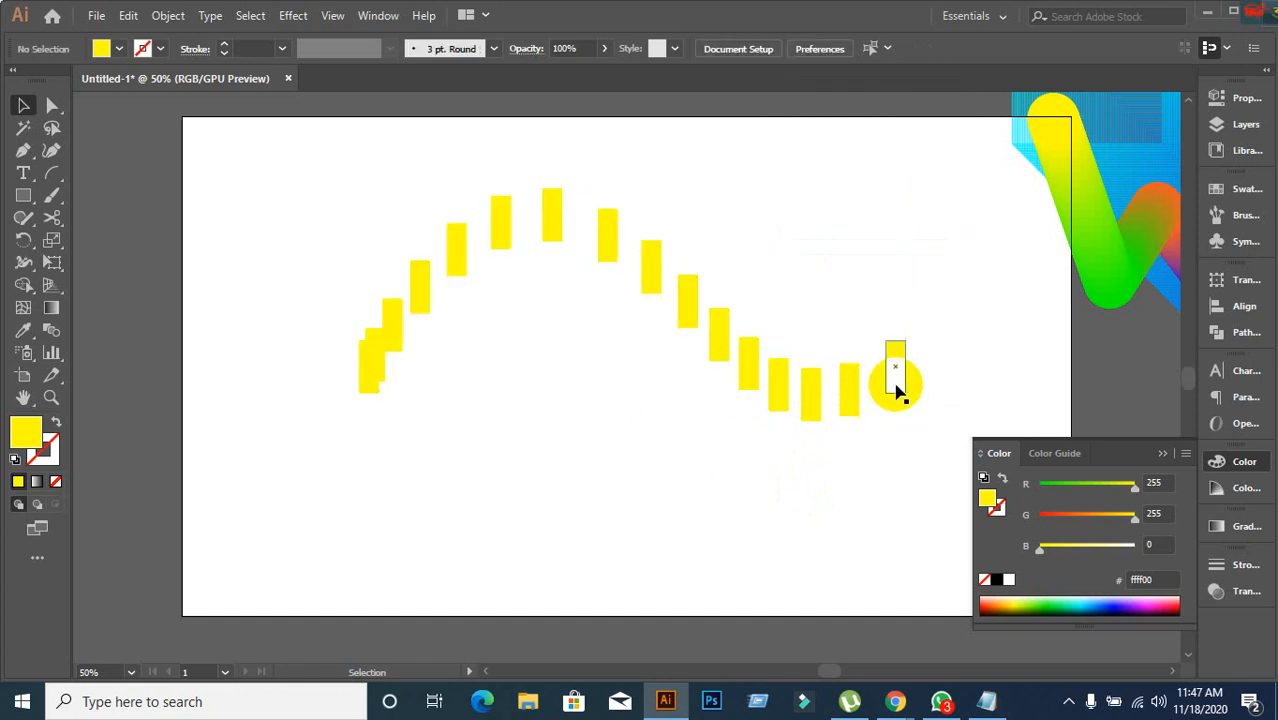
{"action": "left_click", "coordinate": [897, 388]}
{"action": "left_click", "coordinate": [845, 410]}
{"action": "left_click", "coordinate": [802, 412]}
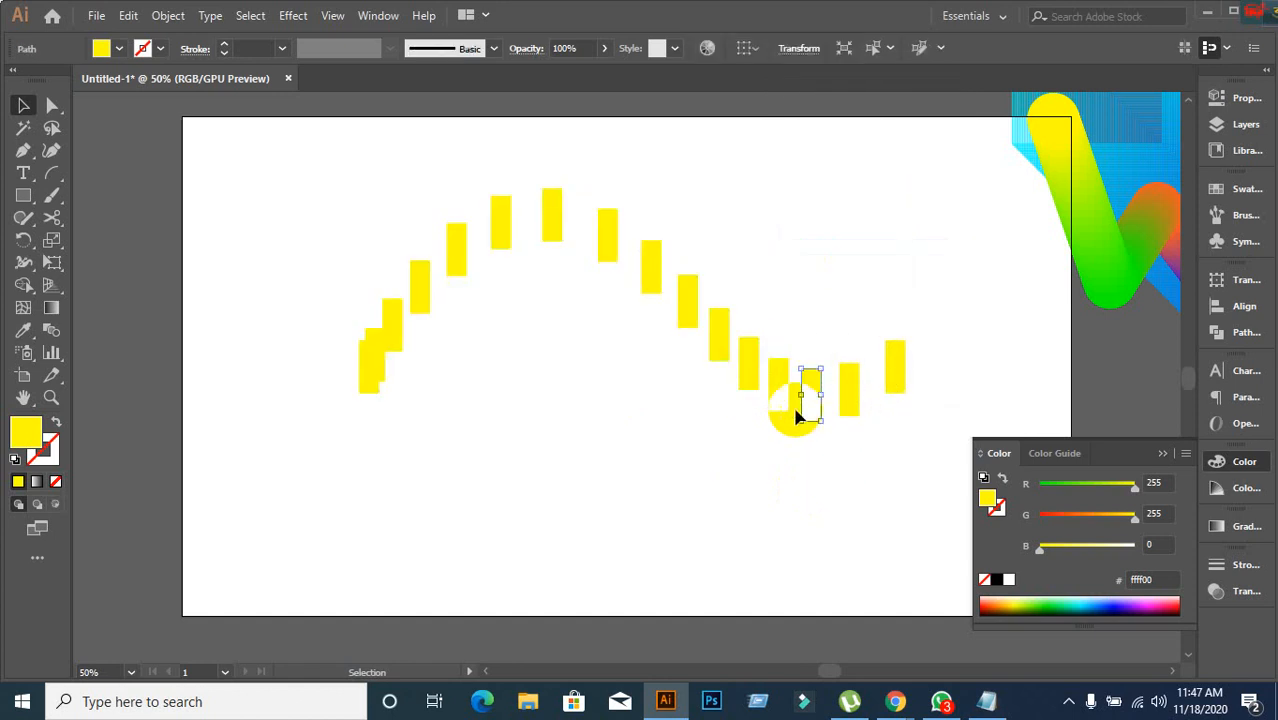
{"action": "left_click", "coordinate": [727, 465]}
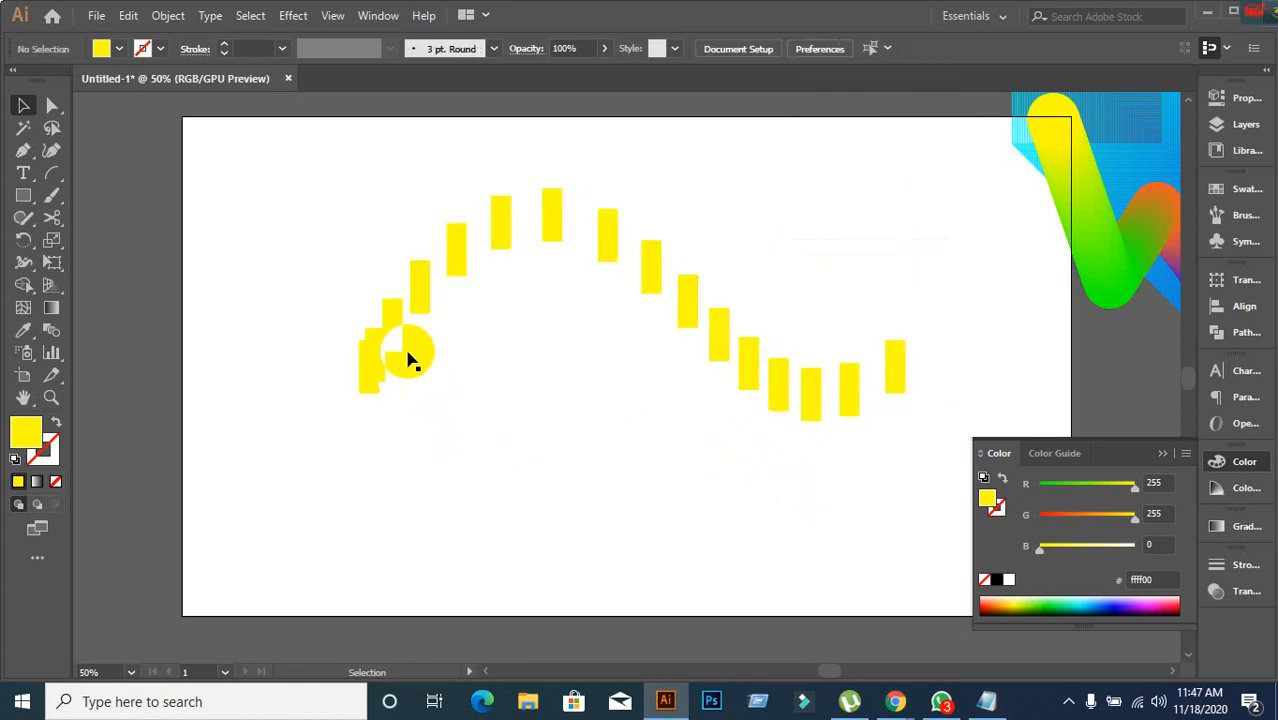
Distribute the horizontal spacing evenly between all the yellow rectangles.
{"action": "left_click_drag", "start_coordinate": [308, 143], "coordinate": [926, 434]}
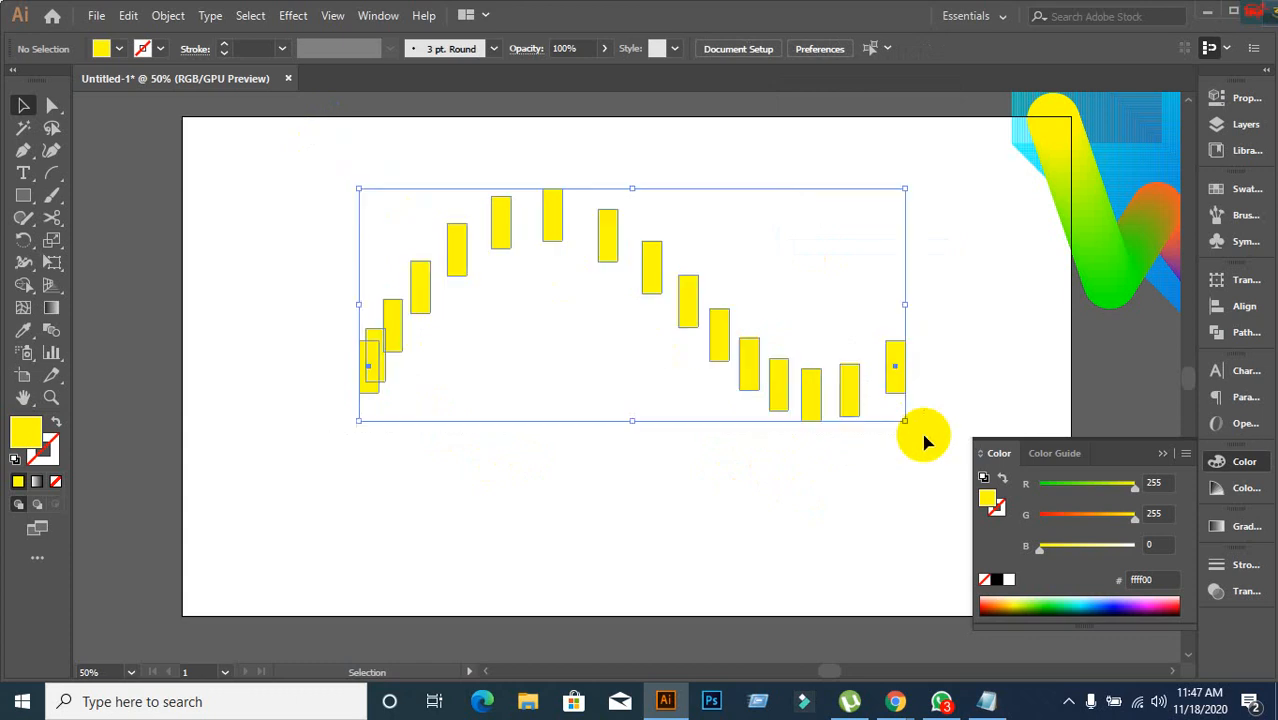
{"action": "left_click", "coordinate": [1235, 312]}
{"action": "left_click", "coordinate": [1030, 433]}
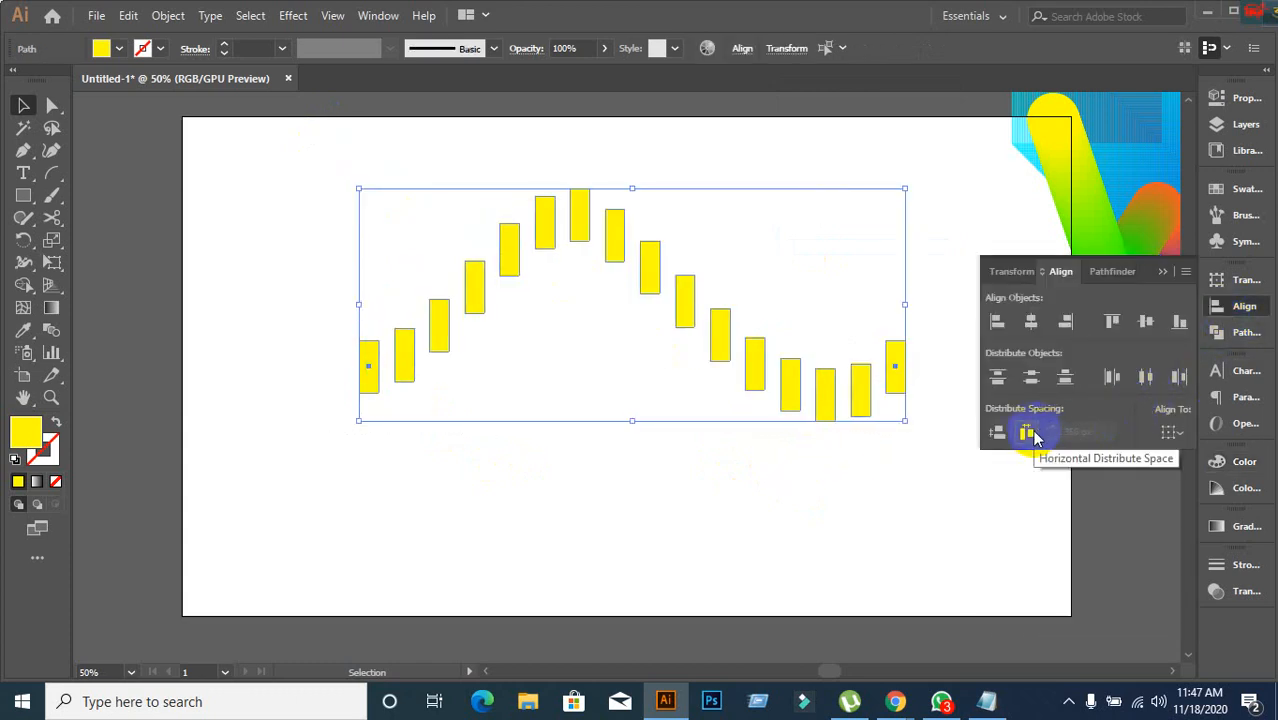
{"action": "left_click", "coordinate": [848, 487]}
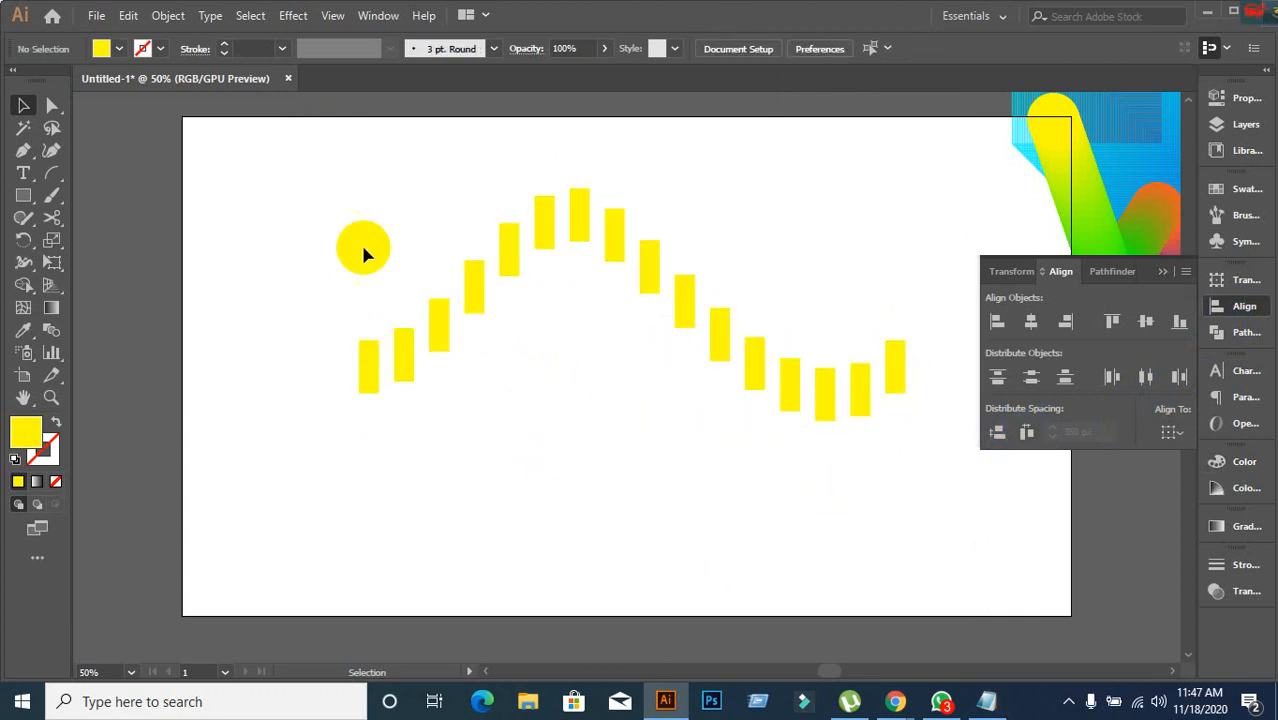
Move all the yellow rectangles down and right so they partly overhang the artboard's lower edge.
{"action": "left_click_drag", "start_coordinate": [286, 158], "coordinate": [925, 476]}
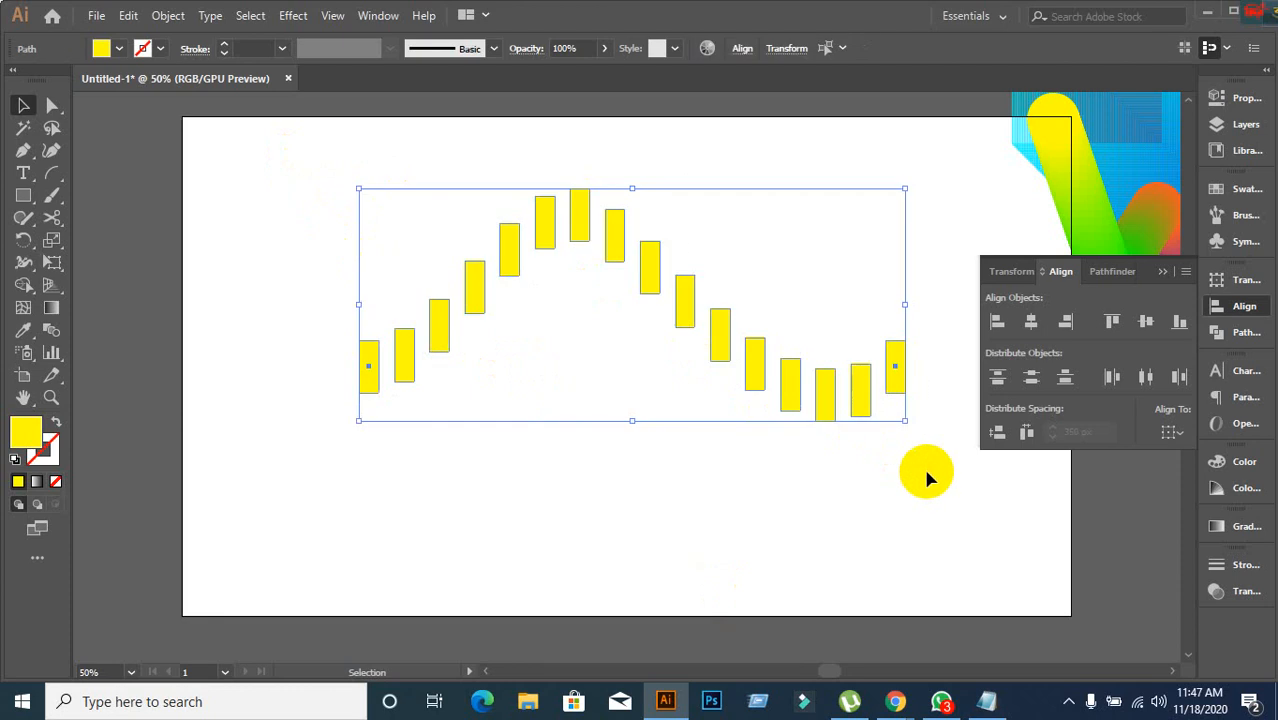
{"action": "left_click", "coordinate": [925, 476]}
{"action": "left_click_drag", "start_coordinate": [322, 168], "coordinate": [1006, 595]}
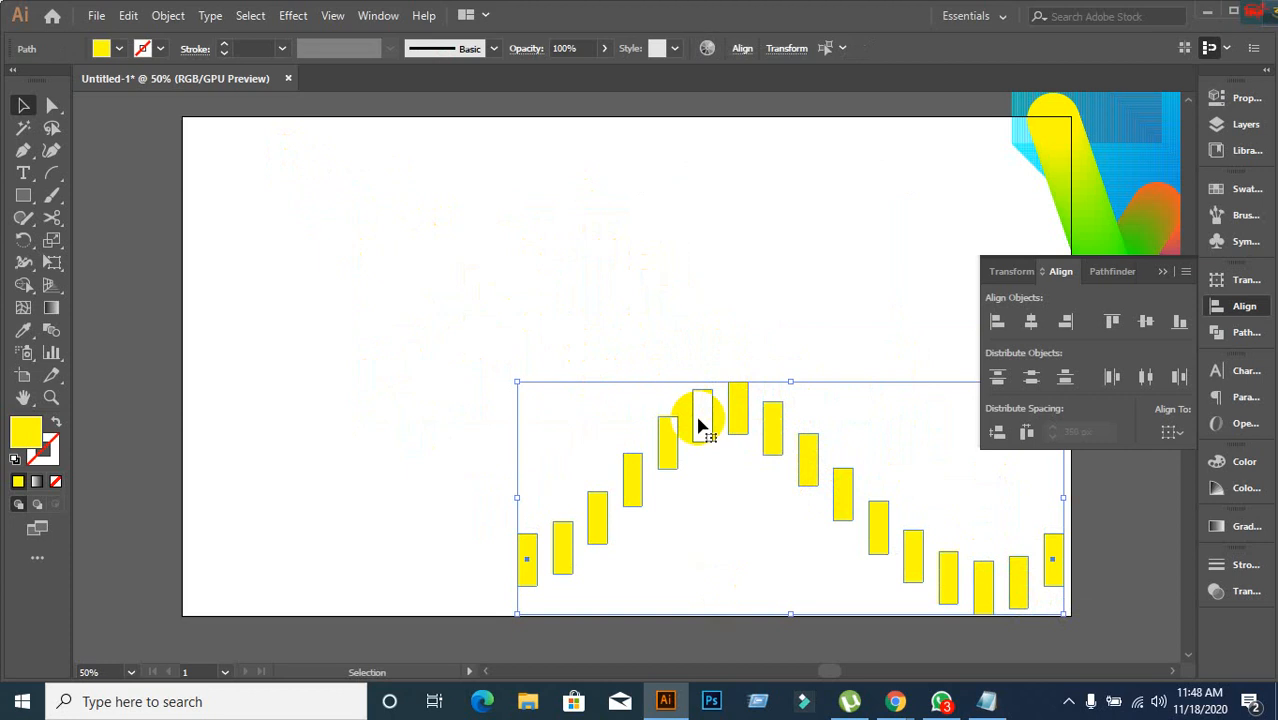
{"action": "left_click_drag", "start_coordinate": [700, 422], "coordinate": [703, 502]}
{"action": "left_click", "coordinate": [116, 244]}
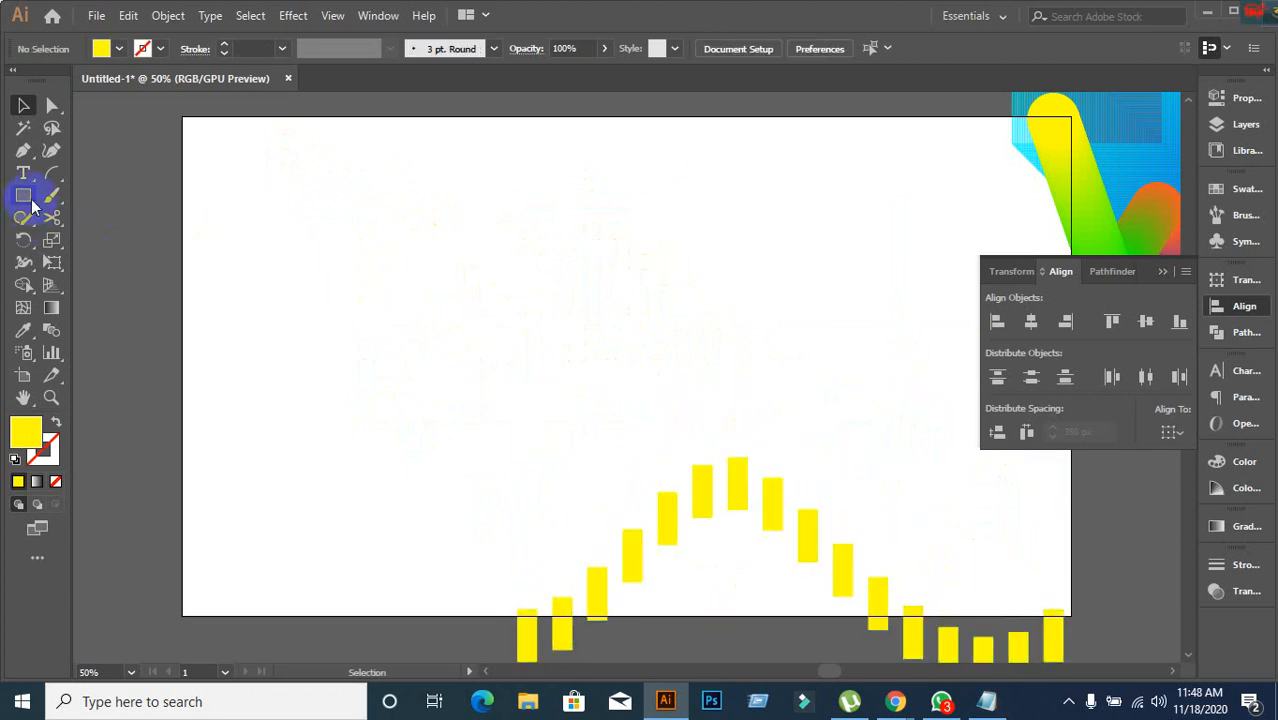
Draw a small circle near the artboard's upper left corner and swap its fill and stroke, leaving a 1 pt yellow outline.
{"action": "left_click_drag", "start_coordinate": [33, 205], "coordinate": [74, 240]}
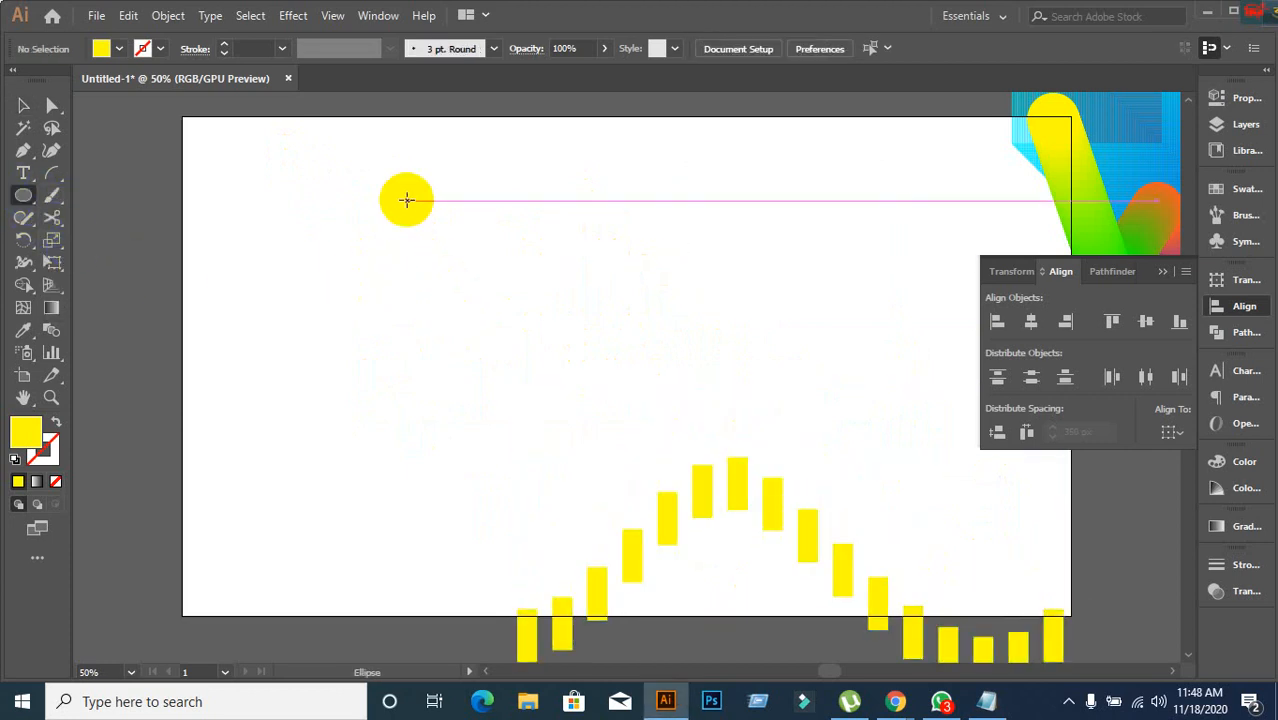
{"action": "left_click_drag", "start_coordinate": [322, 152], "coordinate": [361, 176]}
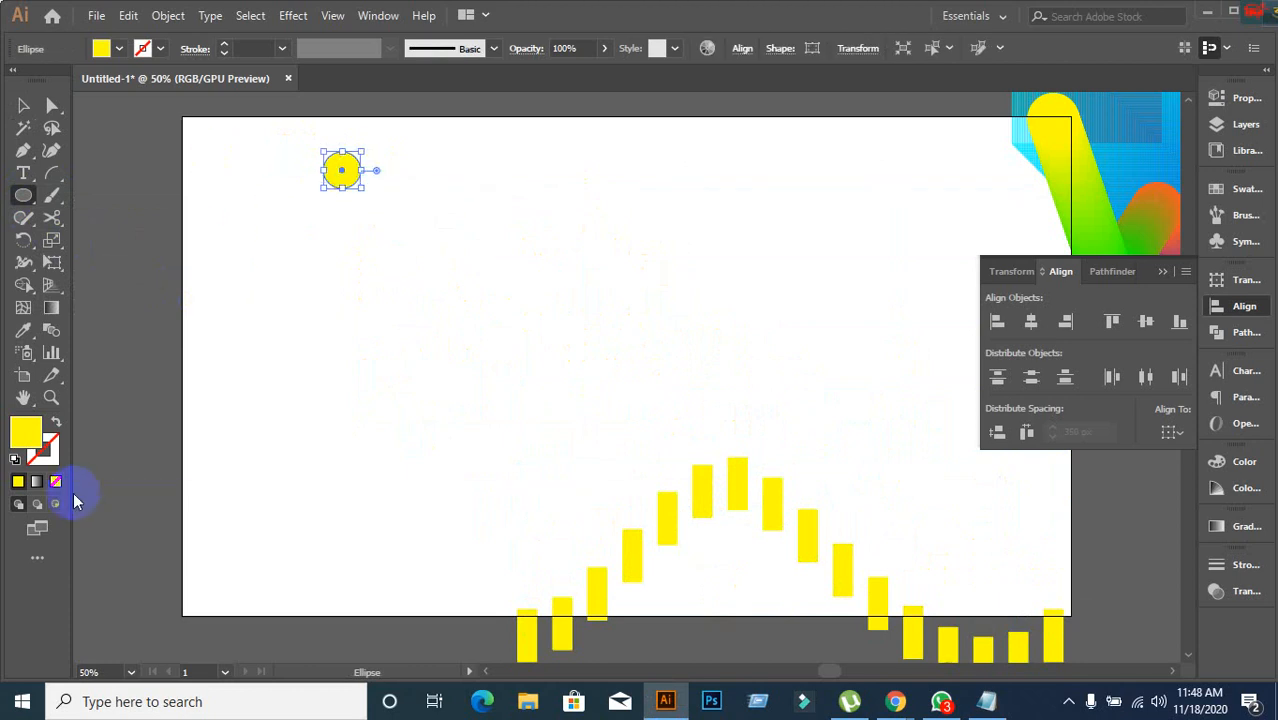
{"action": "left_click", "coordinate": [53, 423]}
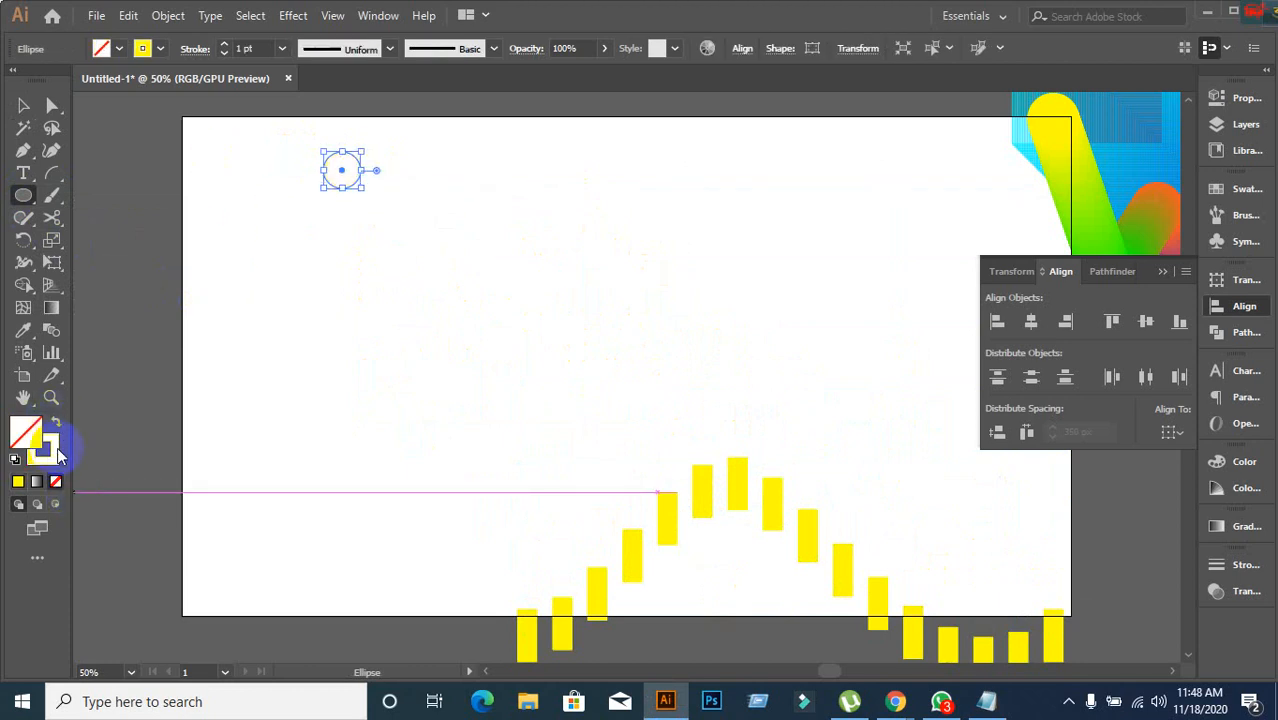
{"action": "left_click", "coordinate": [23, 106]}
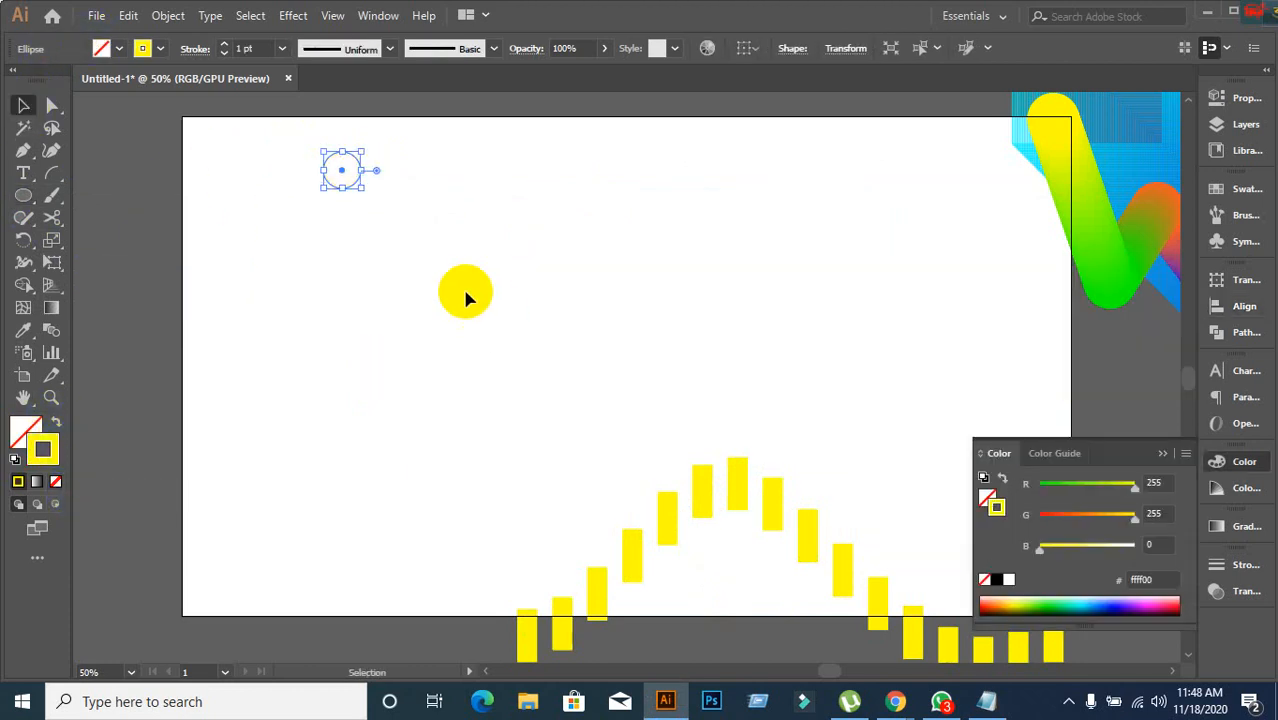
Duplicate the outlined circle rightward into an evenly spaced horizontal row of six circles.
{"action": "left_click", "coordinate": [376, 193]}
{"action": "scroll", "coordinate": [376, 193], "scroll_direction": "up", "scroll_amount": 1}
{"action": "left_click", "coordinate": [342, 182]}
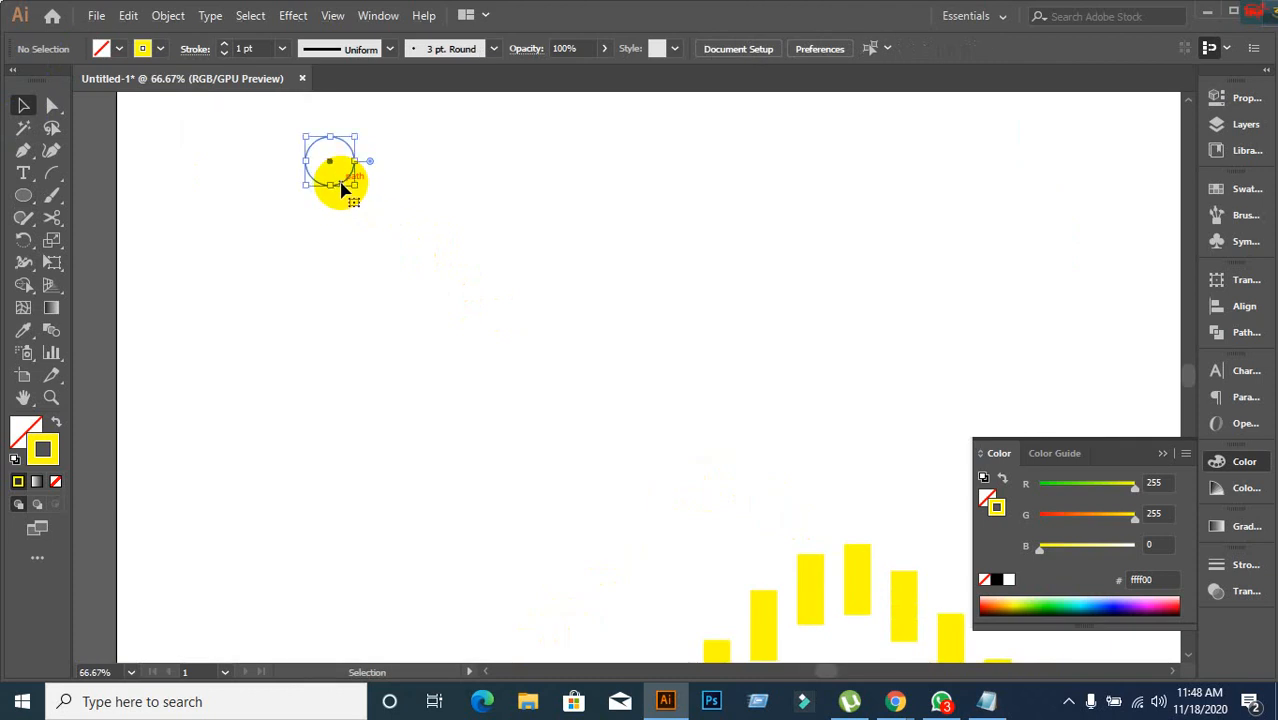
{"action": "left_click_drag", "start_coordinate": [342, 182], "coordinate": [416, 194]}
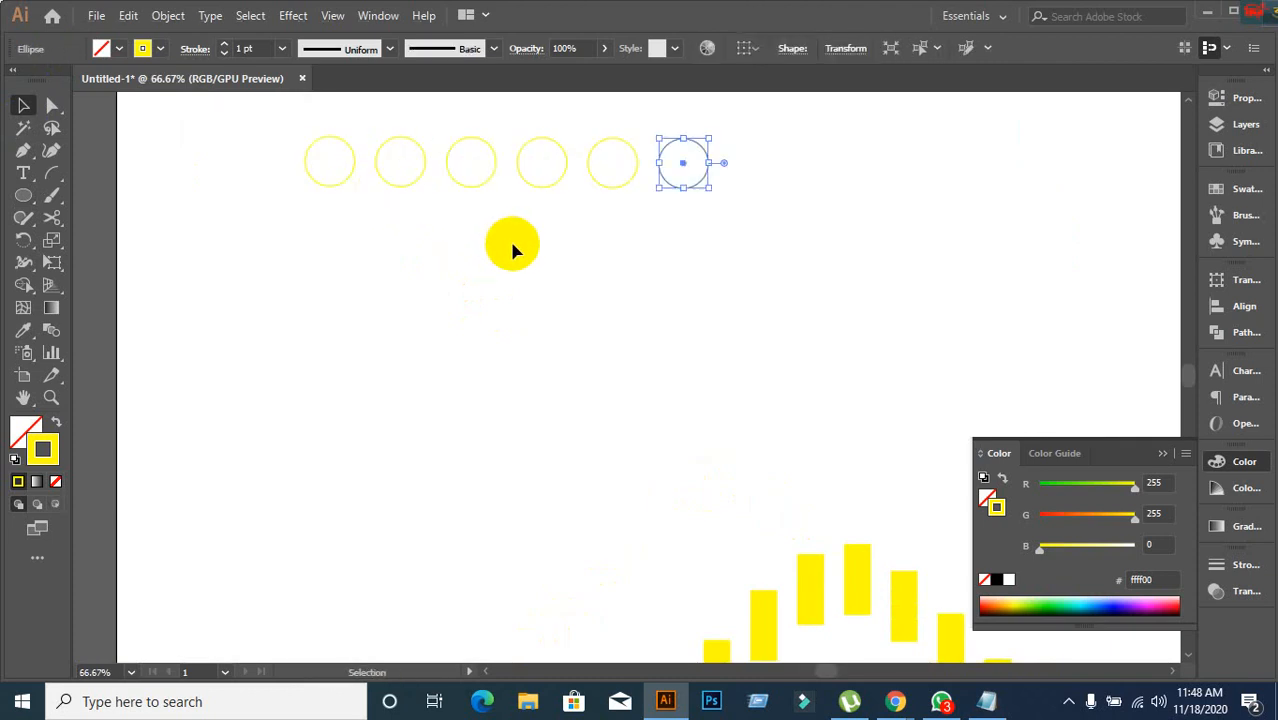
Change the outline colour of the second circle in the row to RGB Blue.
{"action": "left_click", "coordinate": [509, 243]}
{"action": "left_click", "coordinate": [400, 186]}
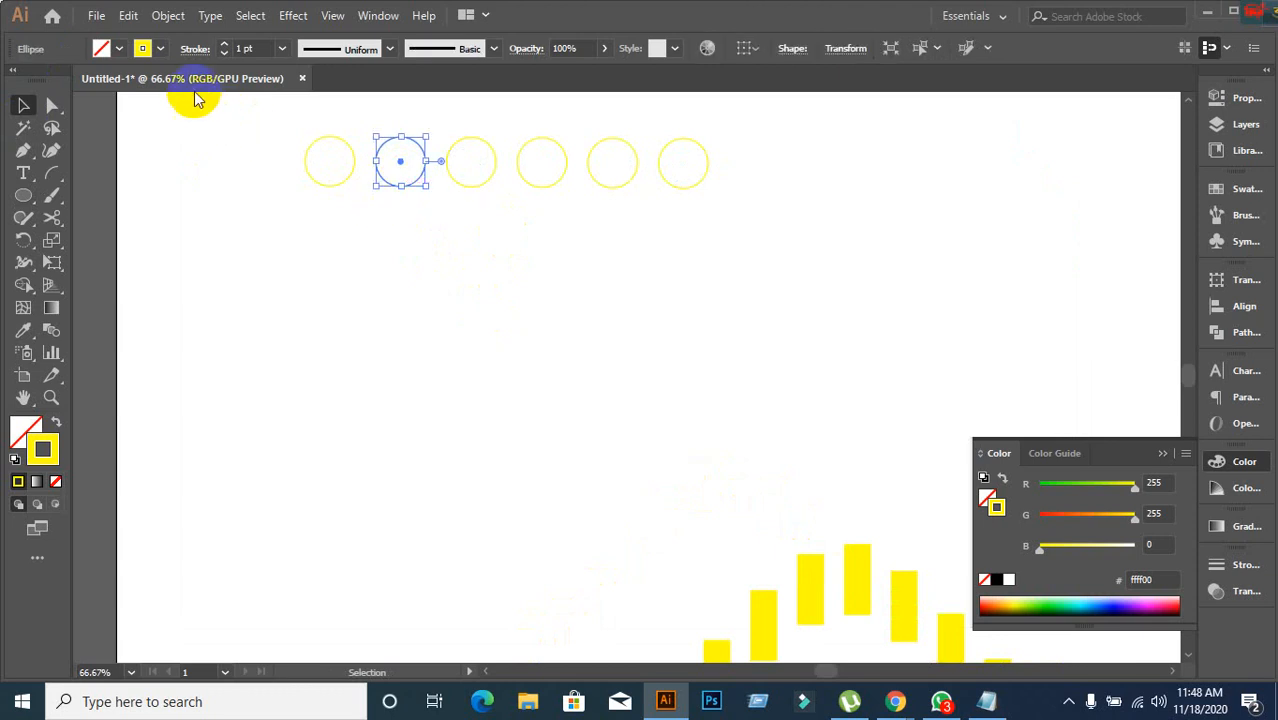
{"action": "left_click", "coordinate": [160, 48]}
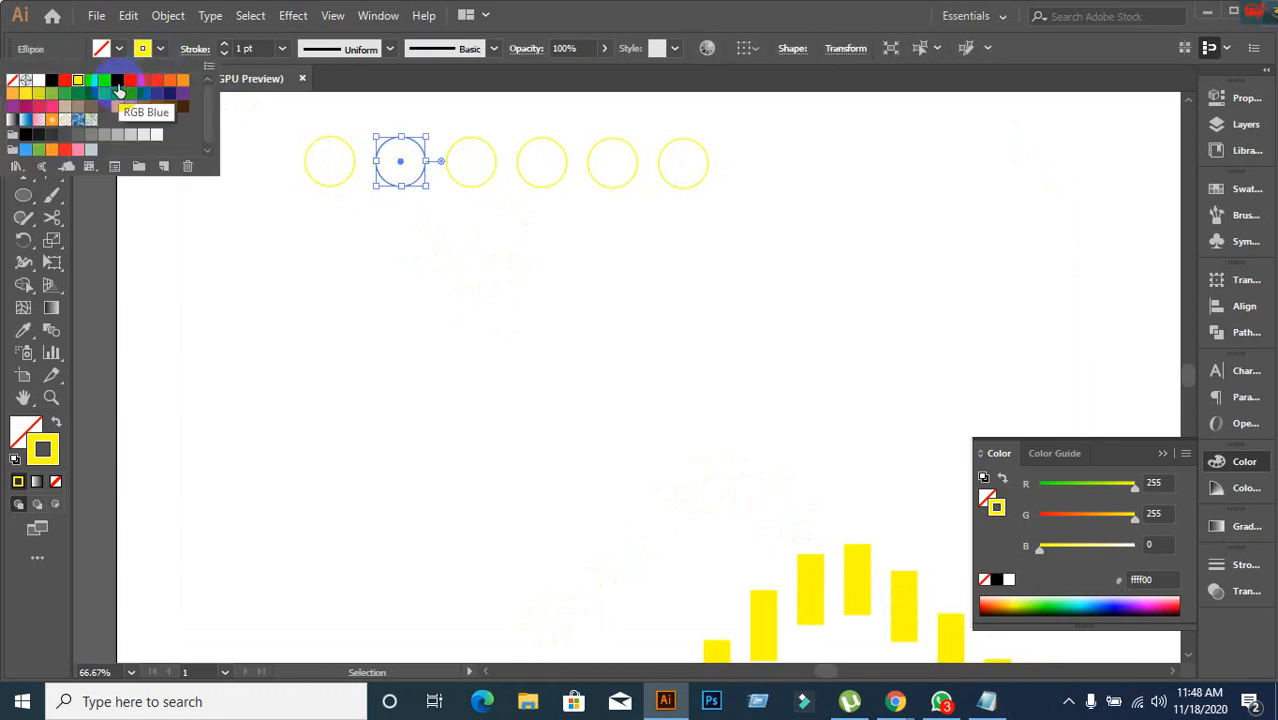
{"action": "left_click", "coordinate": [118, 90]}
Change the third circle's outline colour to the orange-red swatch f15a24.
{"action": "left_click_drag", "start_coordinate": [467, 112], "coordinate": [490, 202]}
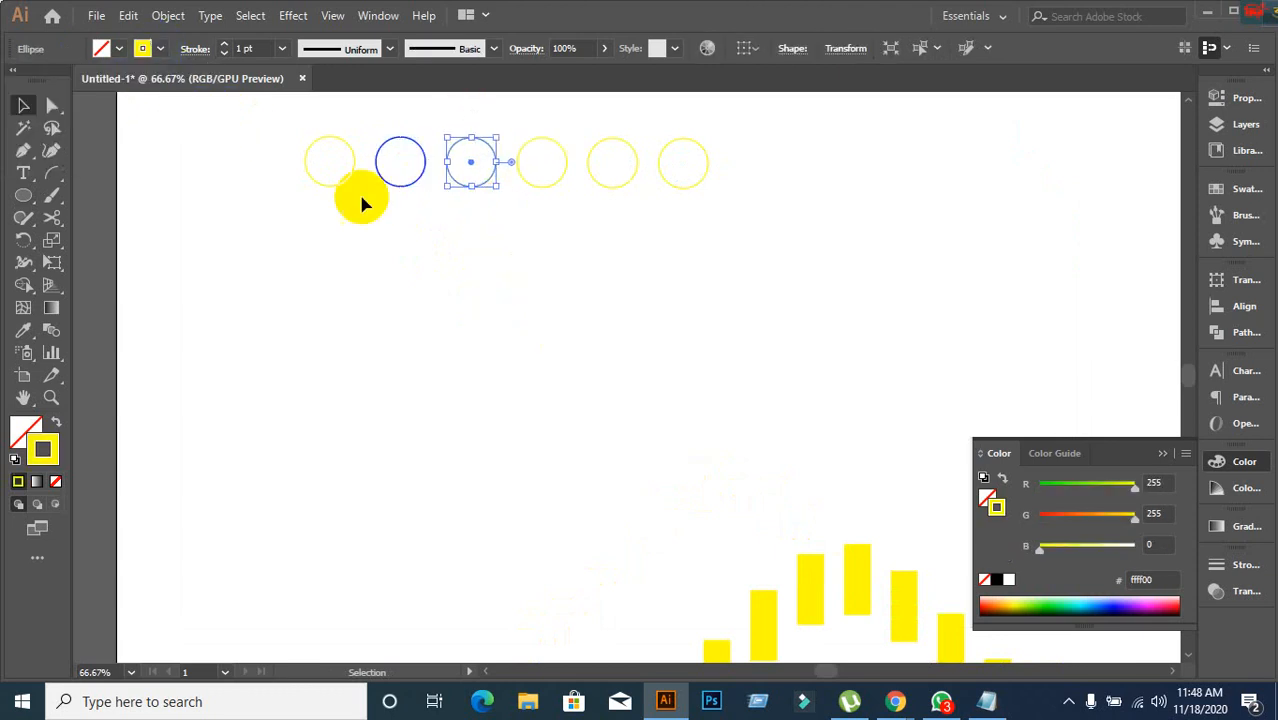
{"action": "left_click", "coordinate": [163, 48]}
{"action": "left_click", "coordinate": [170, 80]}
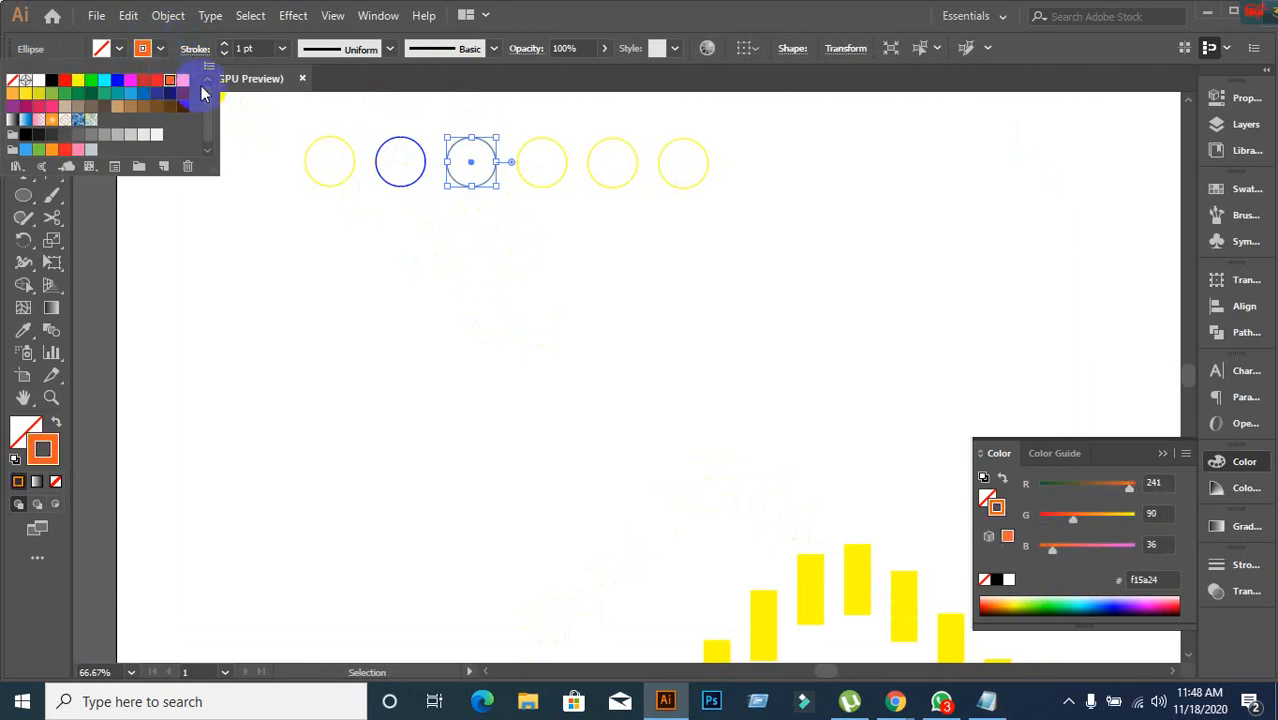
{"action": "left_click", "coordinate": [530, 120]}
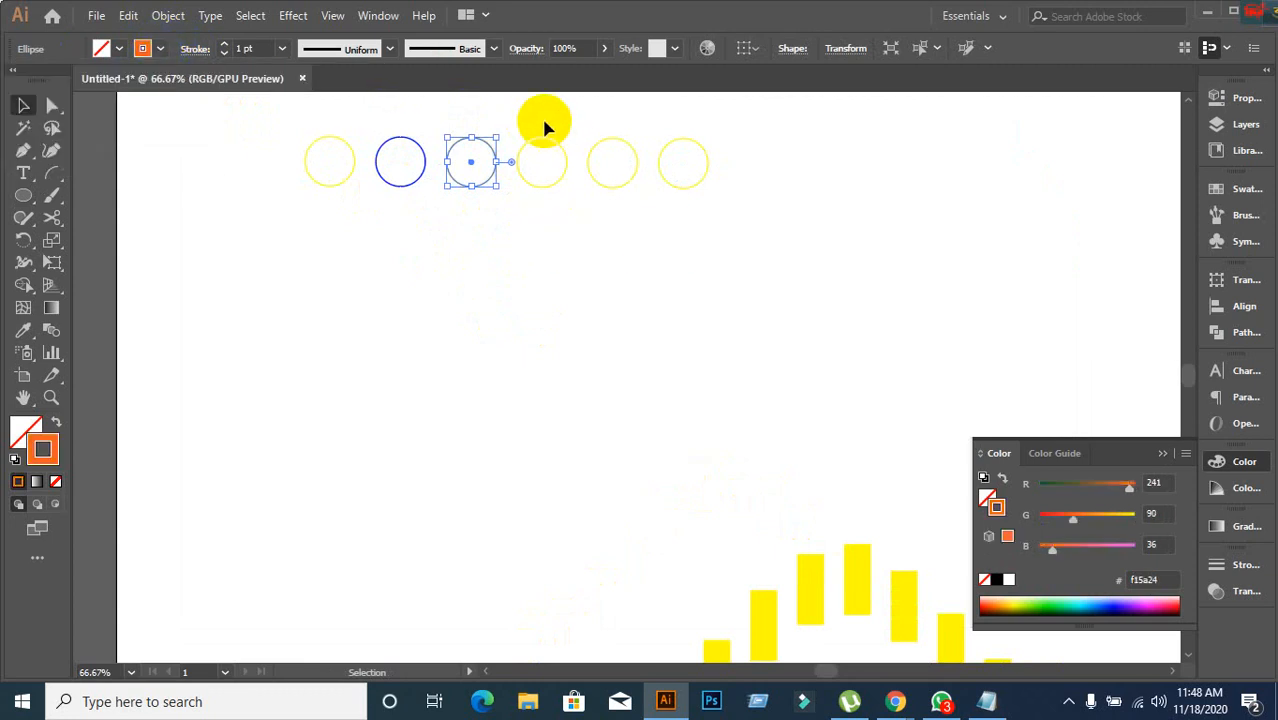
Change the fourth circle's outline colour to magenta, ff00ff.
{"action": "left_click", "coordinate": [542, 200]}
{"action": "left_click_drag", "start_coordinate": [514, 118], "coordinate": [540, 180]}
{"action": "left_click", "coordinate": [160, 48]}
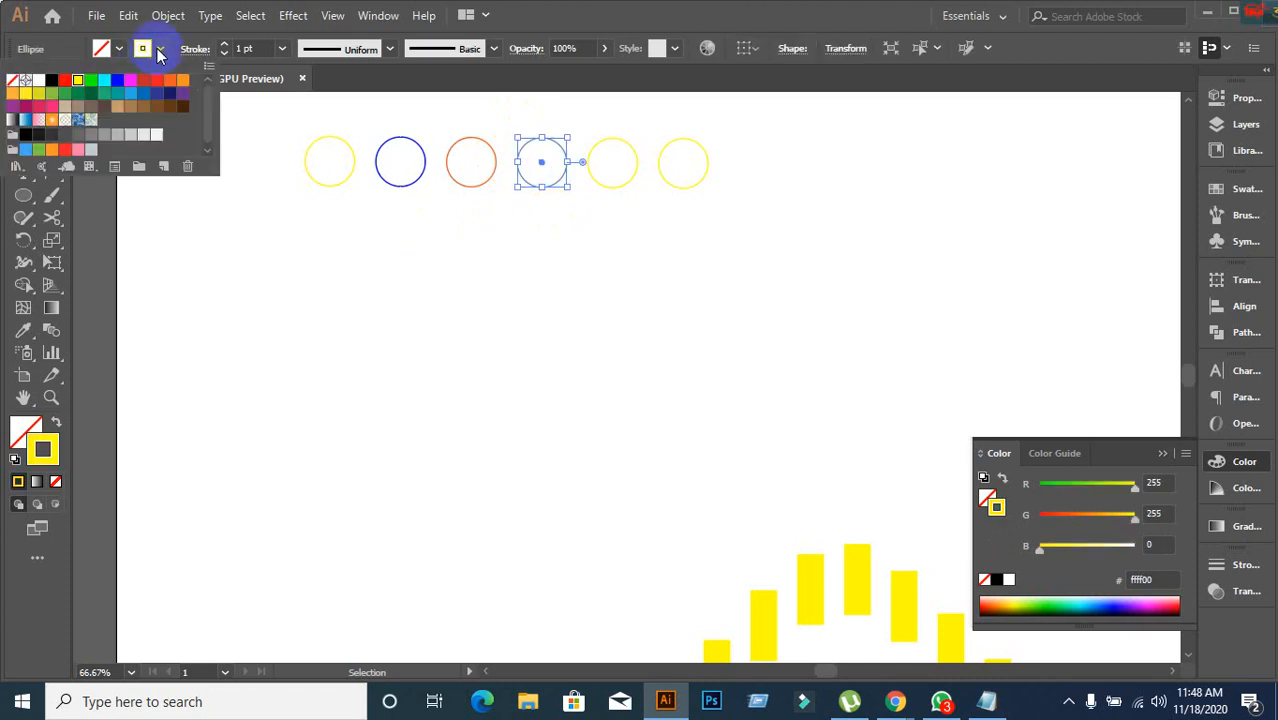
{"action": "left_click", "coordinate": [129, 84]}
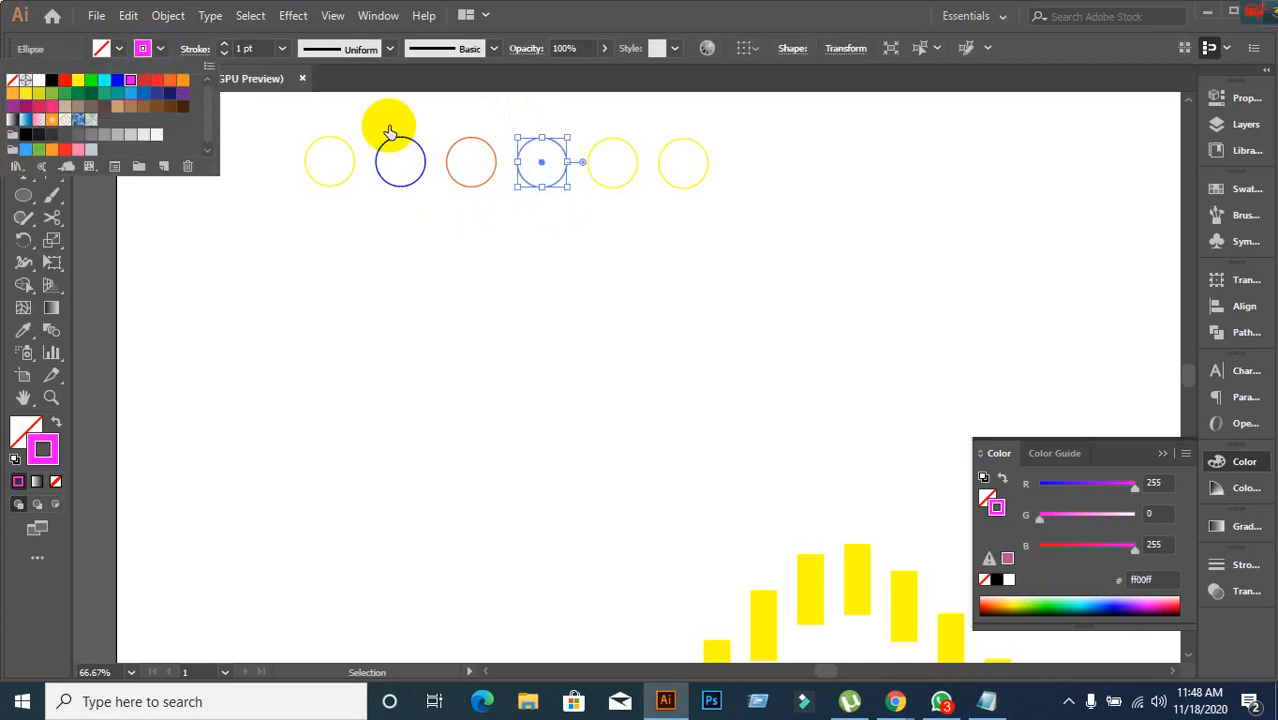
{"action": "left_click", "coordinate": [594, 123]}
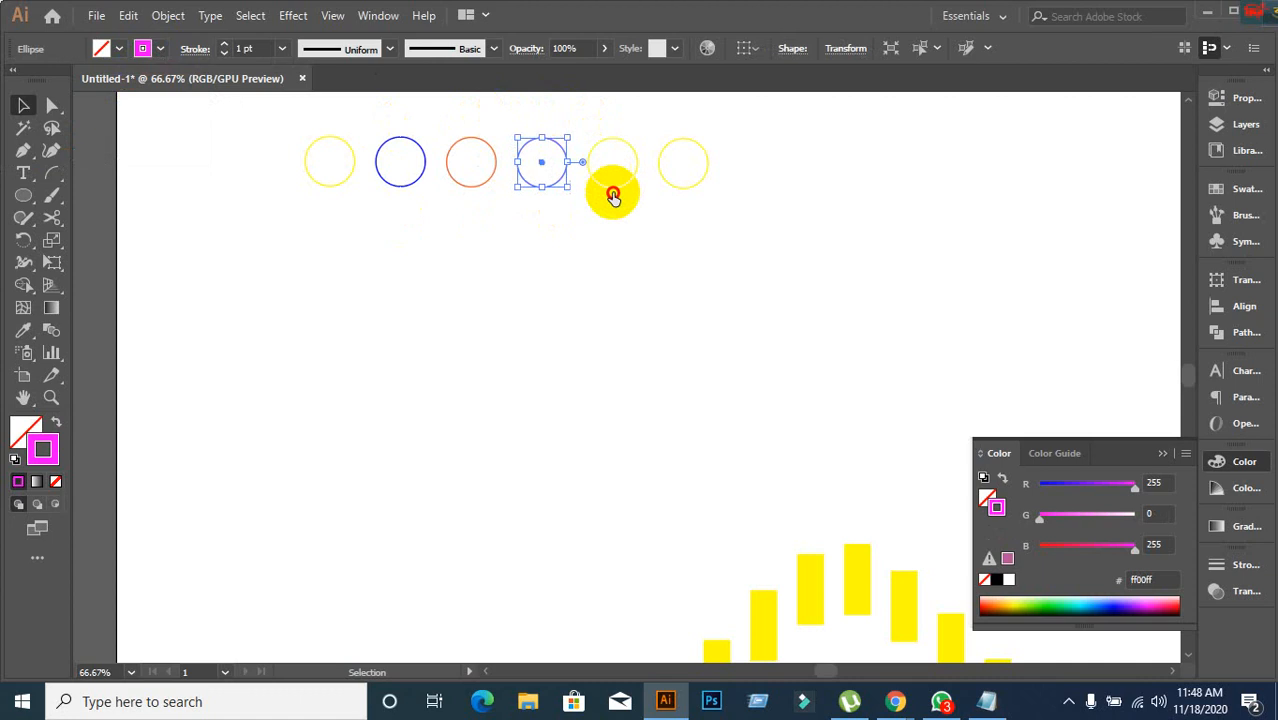
Change the fifth circle's outline colour to green, 00ff00, and deselect it.
{"action": "left_click", "coordinate": [599, 125]}
{"action": "left_click_drag", "start_coordinate": [599, 125], "coordinate": [620, 210]}
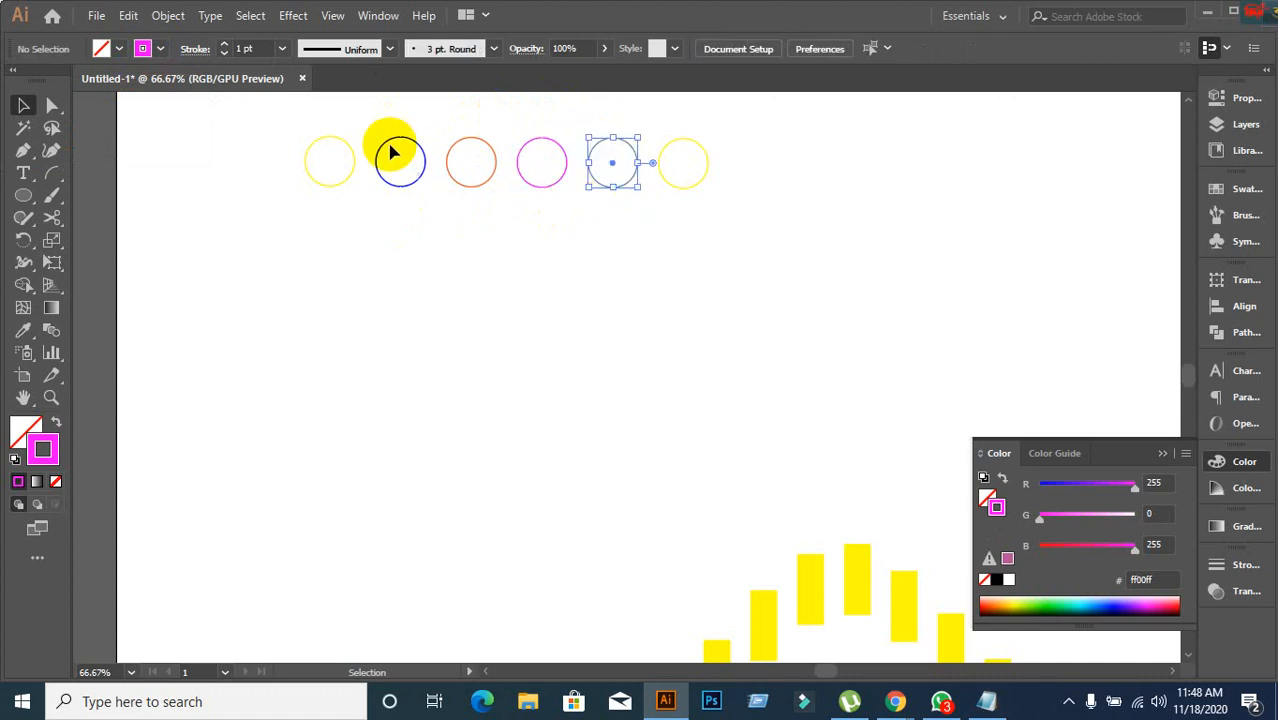
{"action": "left_click", "coordinate": [165, 50]}
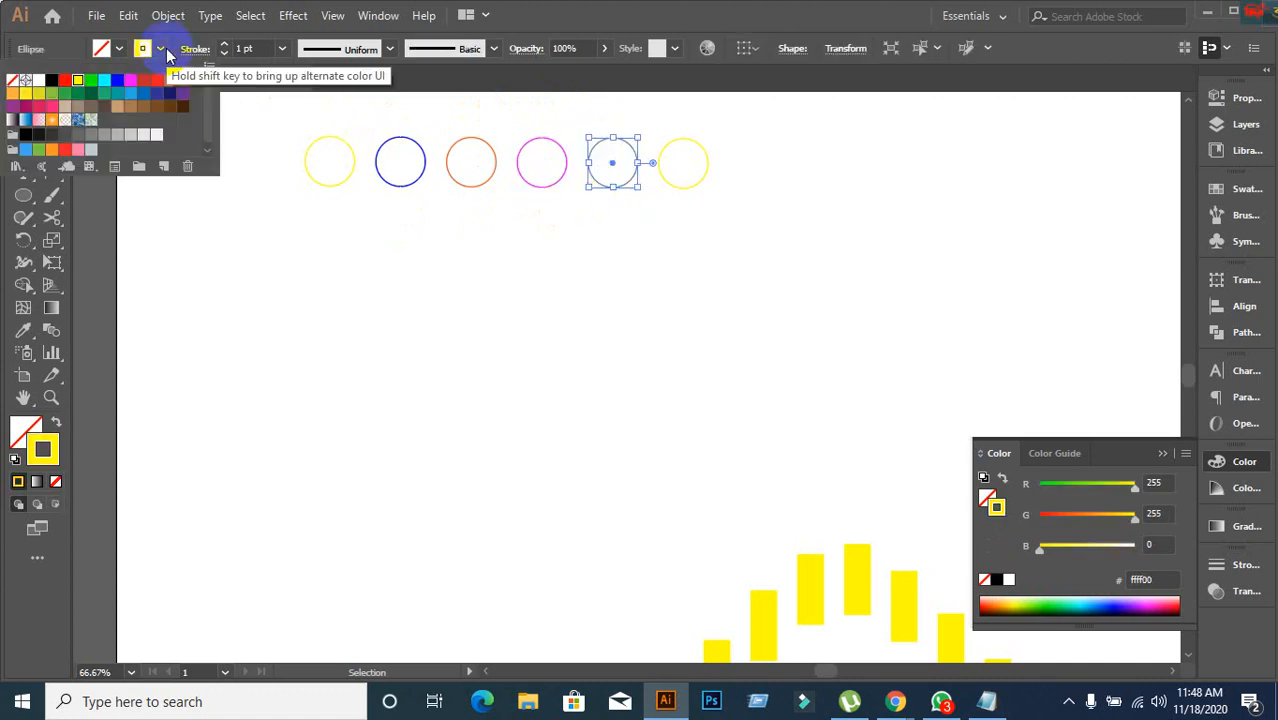
{"action": "left_click", "coordinate": [93, 84]}
{"action": "left_click", "coordinate": [739, 270]}
Change the sixth circle's outline colour to the orange swatch f7931e and deselect it.
{"action": "left_click", "coordinate": [647, 121]}
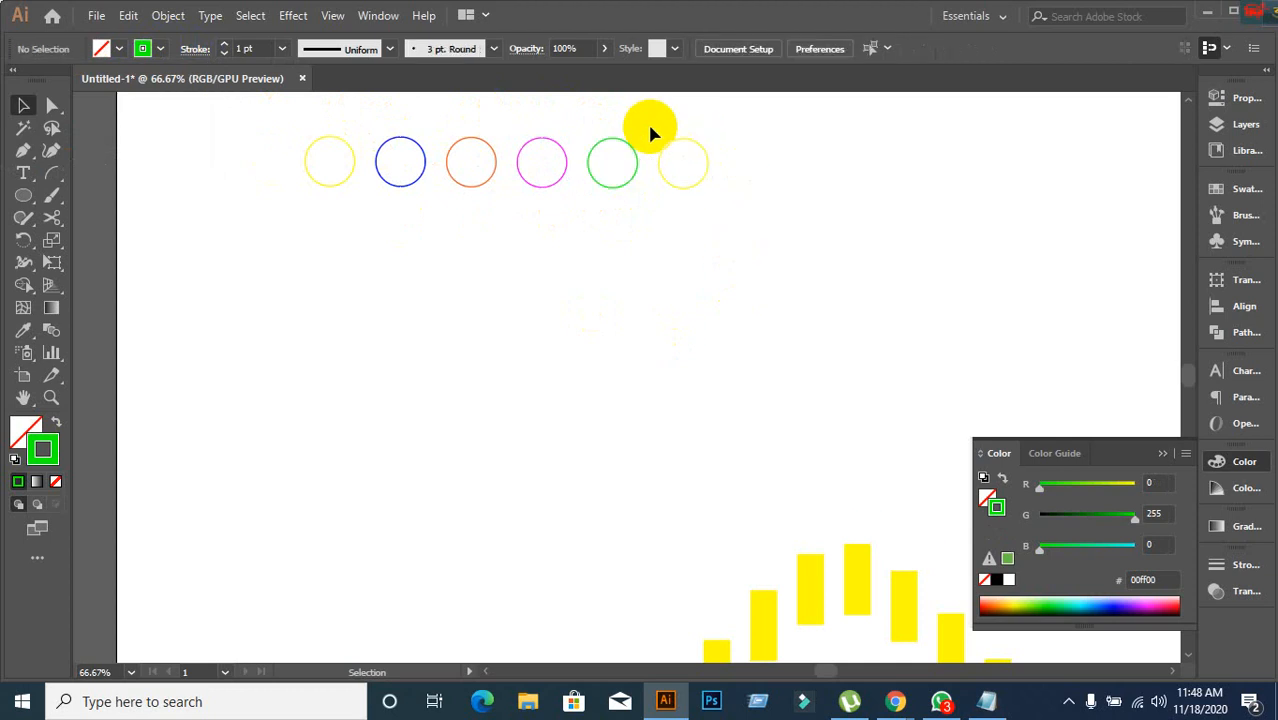
{"action": "left_click_drag", "start_coordinate": [650, 127], "coordinate": [727, 188]}
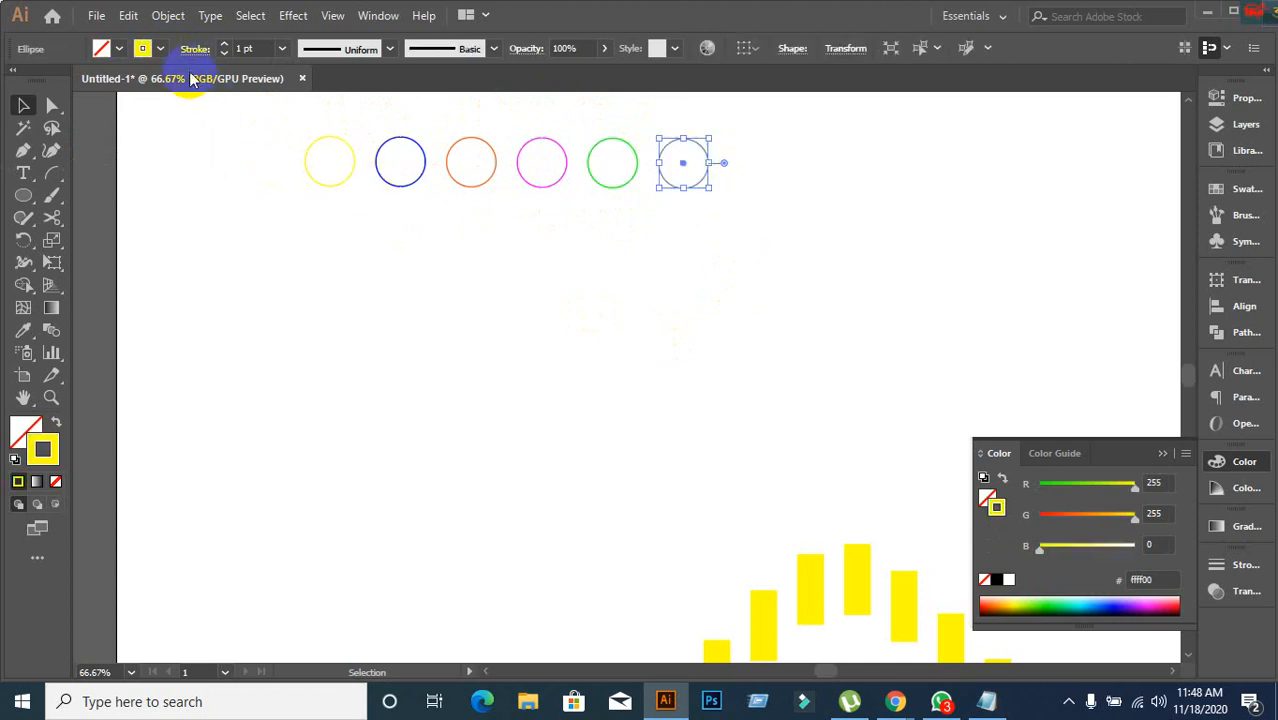
{"action": "left_click", "coordinate": [160, 48]}
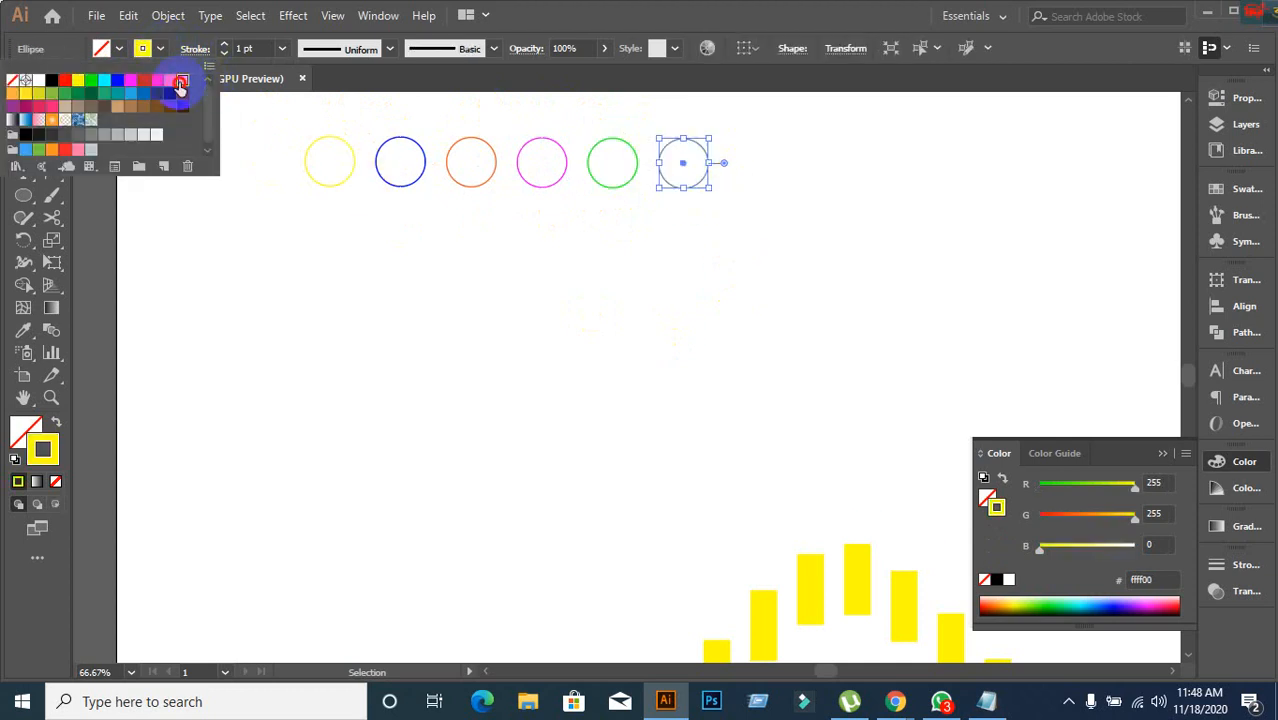
{"action": "left_click", "coordinate": [180, 86]}
{"action": "left_click", "coordinate": [507, 293]}
{"action": "left_click", "coordinate": [507, 293]}
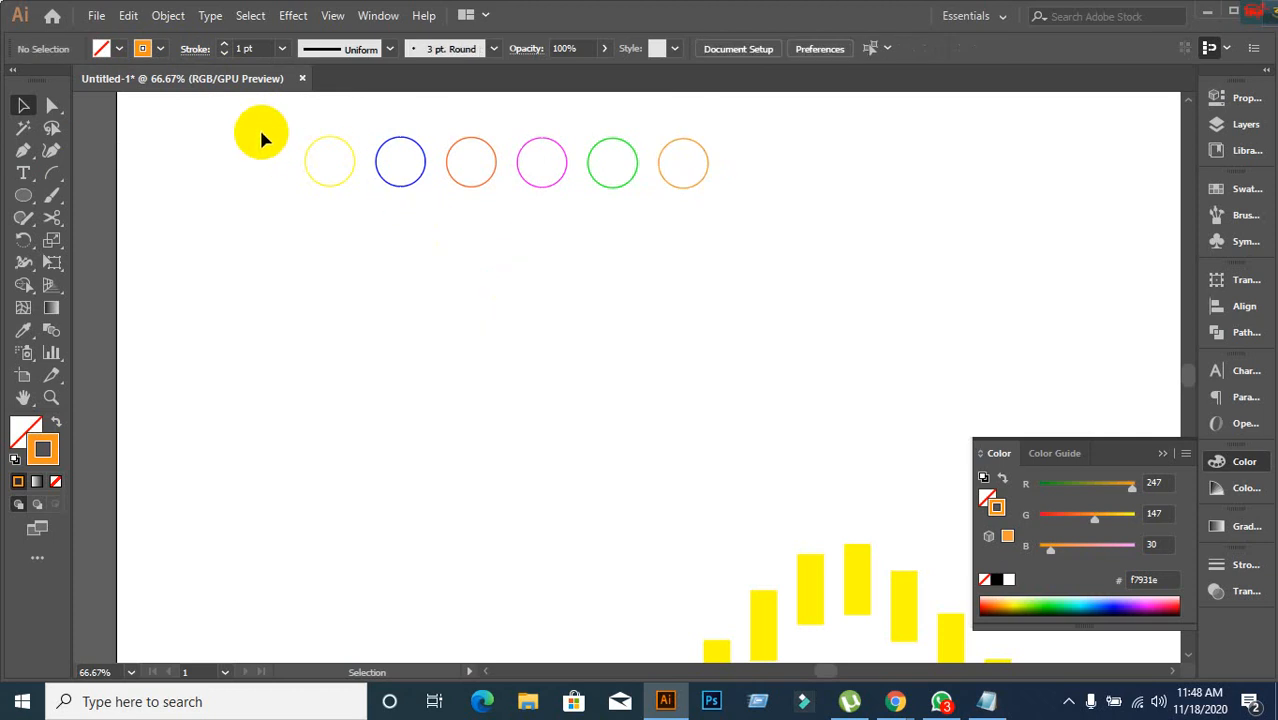
Make a blend from all six coloured circles in the row.
{"action": "left_click_drag", "start_coordinate": [259, 127], "coordinate": [810, 262]}
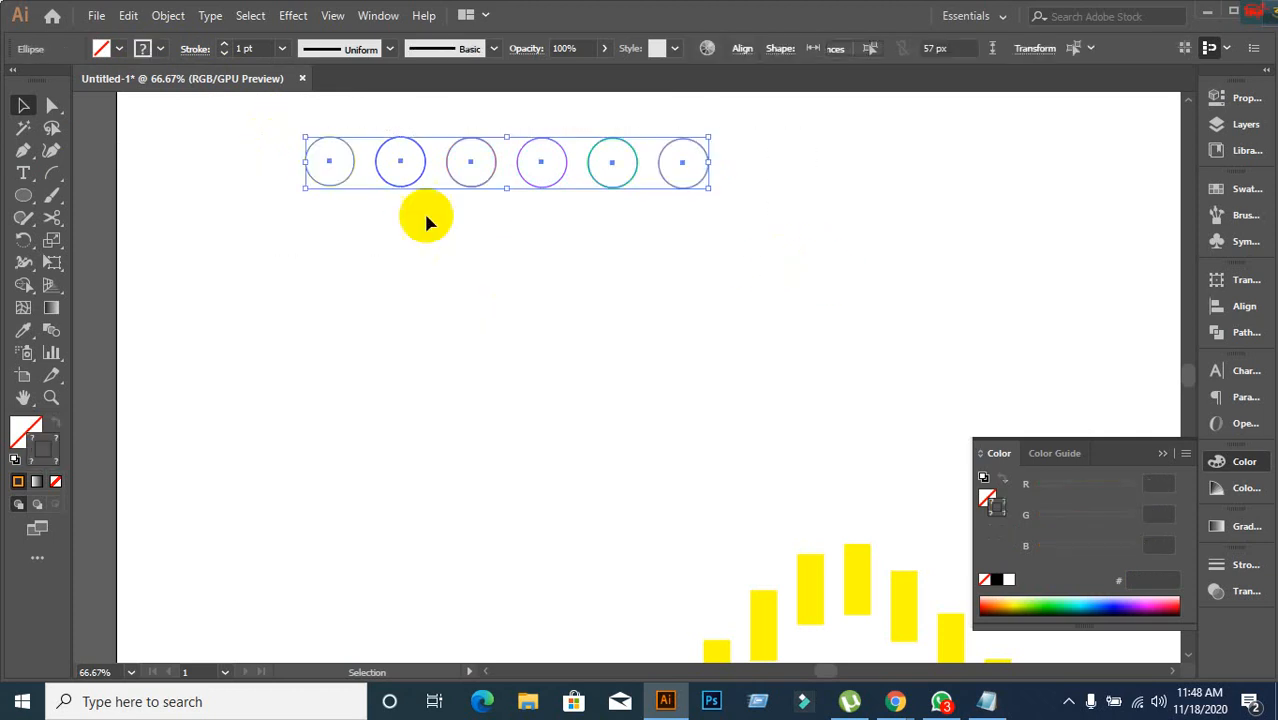
{"action": "left_click", "coordinate": [165, 18]}
{"action": "mouse_move", "coordinate": [230, 520]}
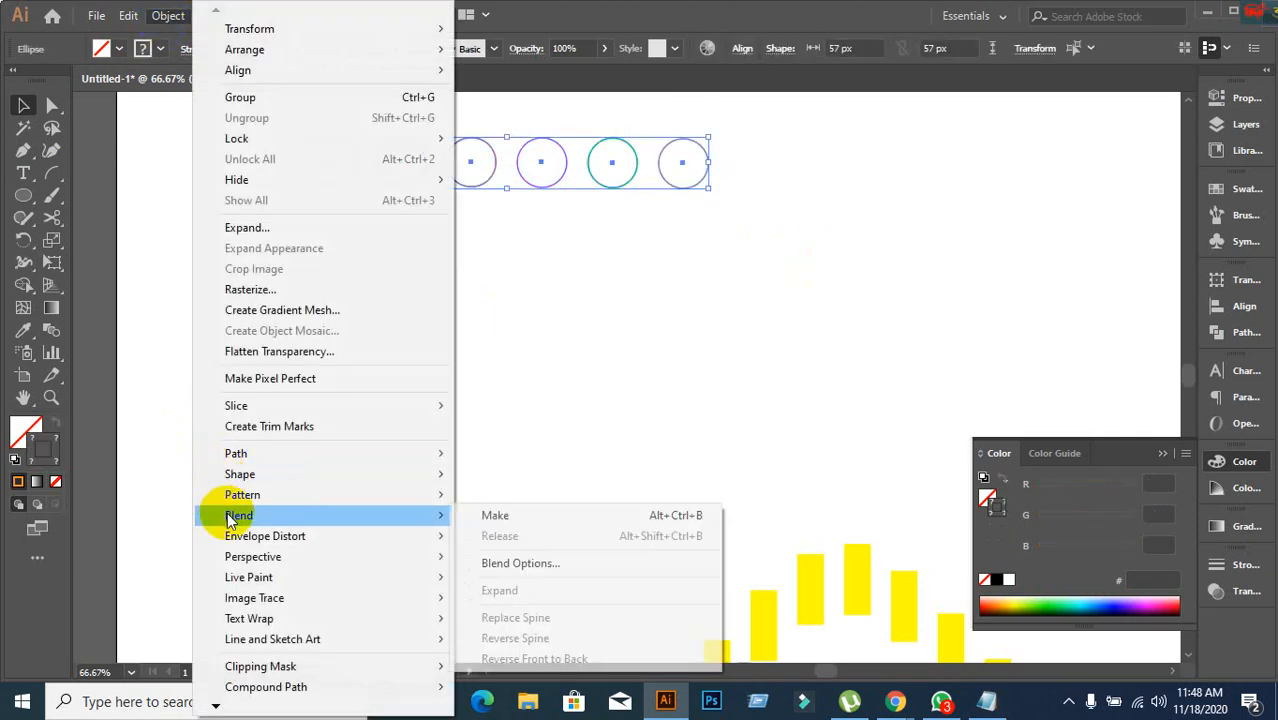
{"action": "left_click", "coordinate": [458, 516]}
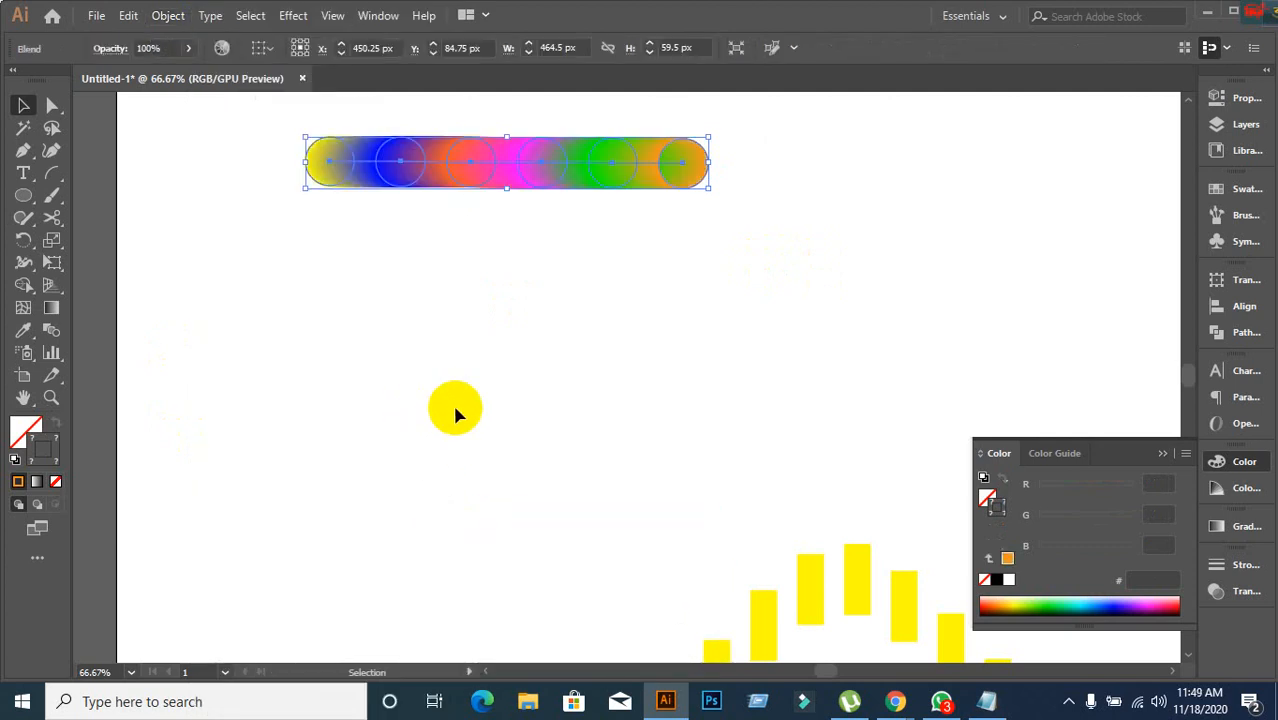
Set the circle blend's spacing to Specified Steps with 4 steps, previewing the change, and deselect the blend.
{"action": "left_click", "coordinate": [168, 18]}
{"action": "mouse_move", "coordinate": [252, 520]}
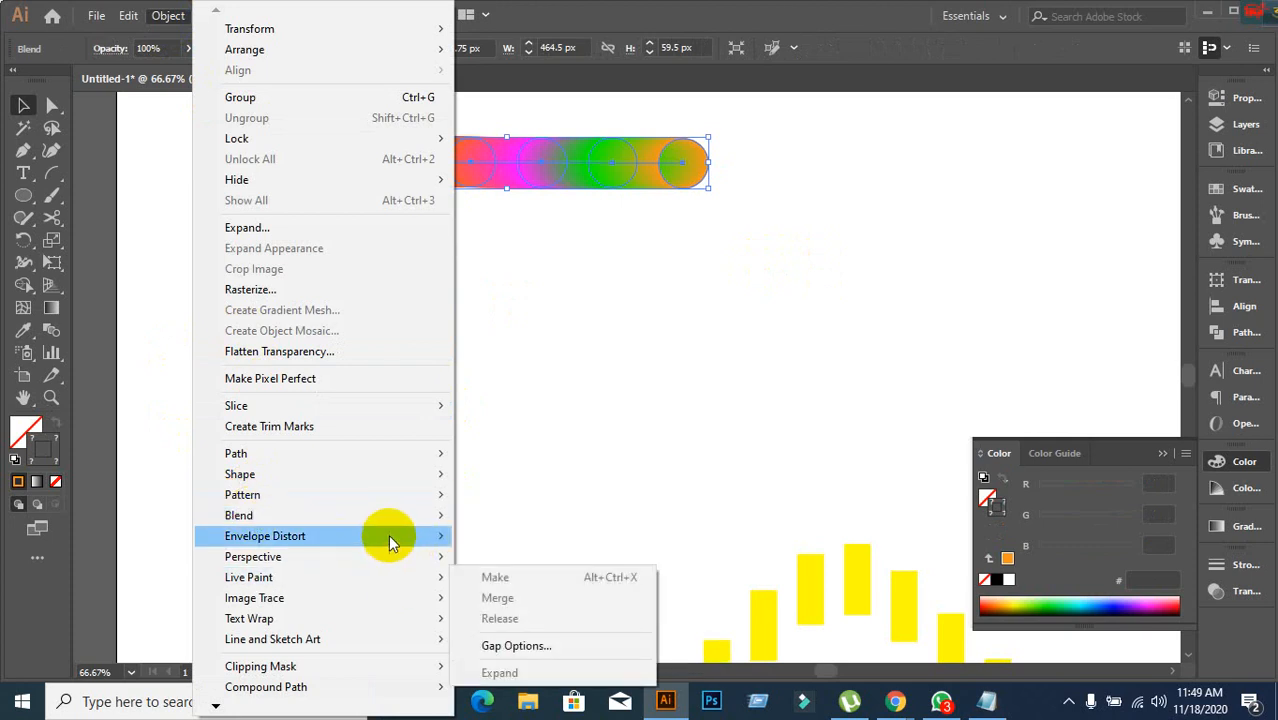
{"action": "mouse_move", "coordinate": [388, 520]}
{"action": "left_click", "coordinate": [500, 565]}
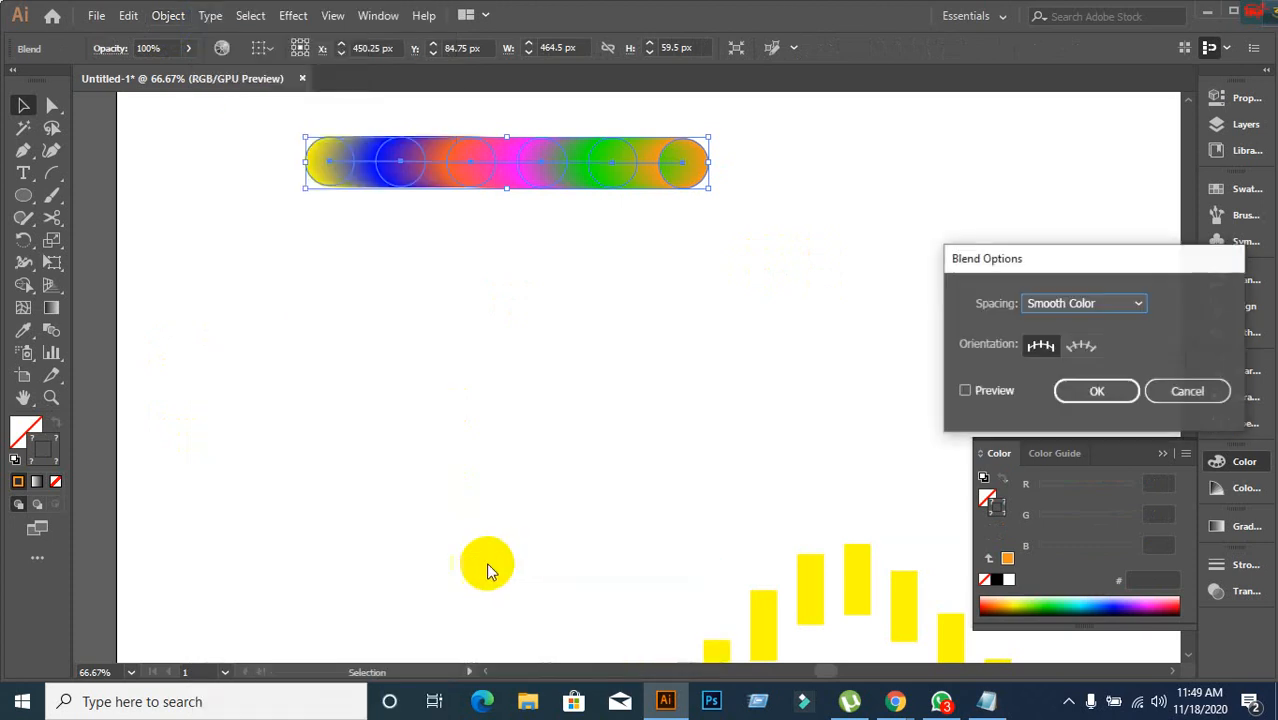
{"action": "left_click", "coordinate": [965, 392]}
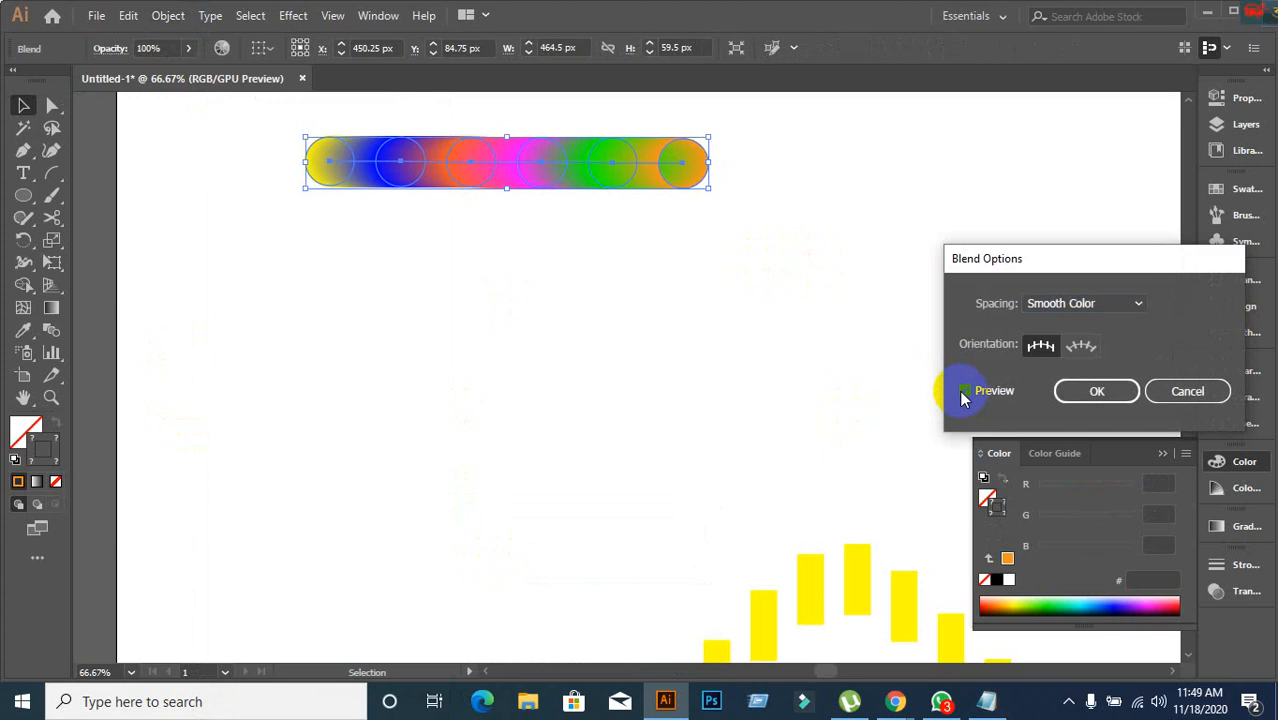
{"action": "left_click", "coordinate": [1130, 310]}
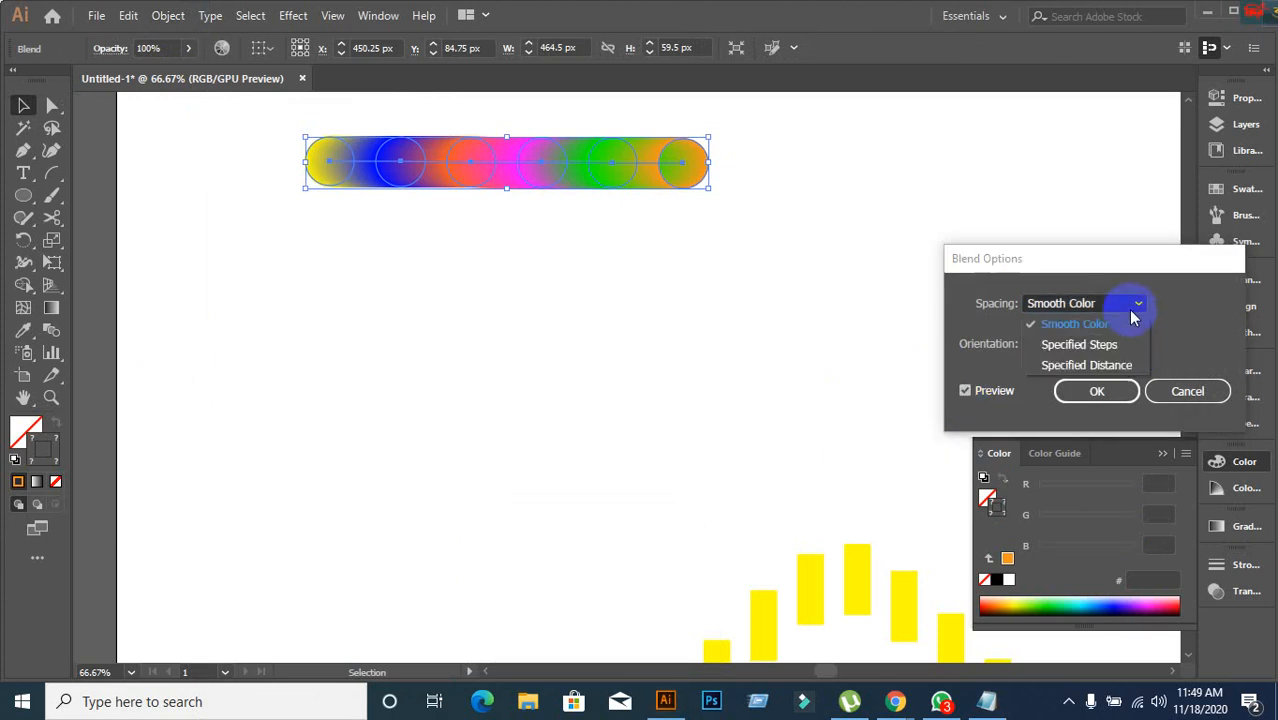
{"action": "left_click", "coordinate": [1085, 345]}
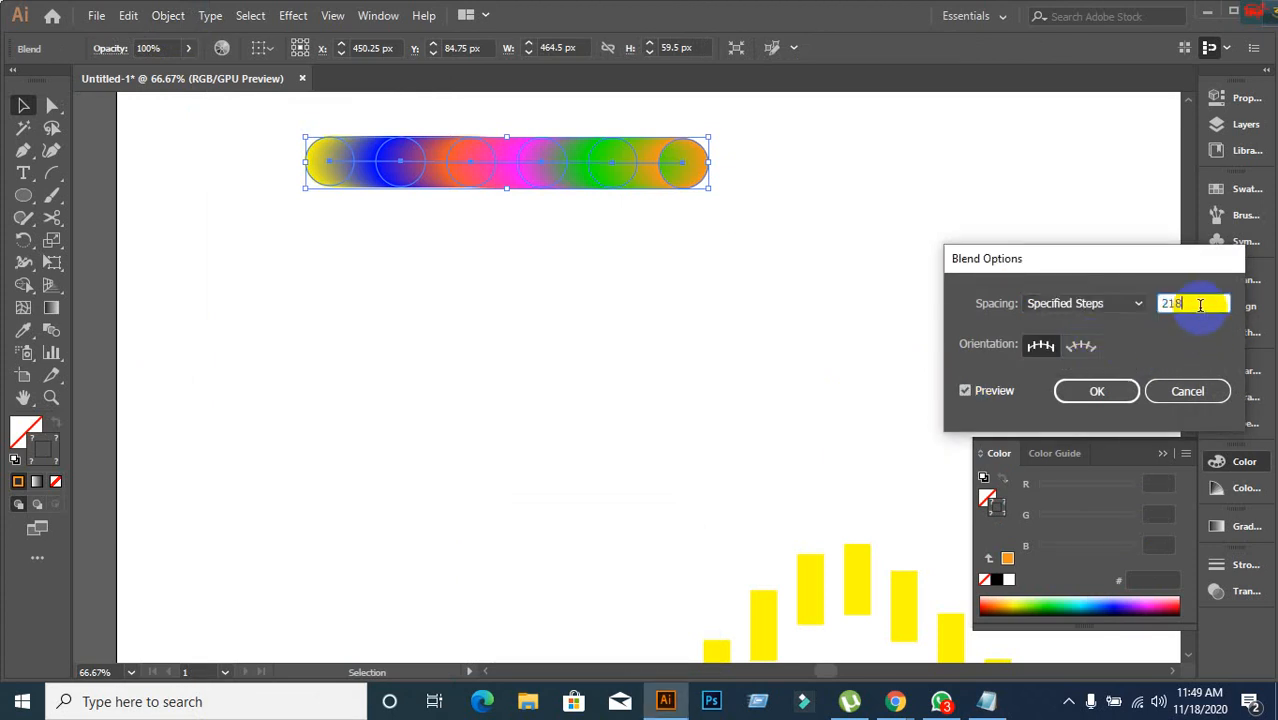
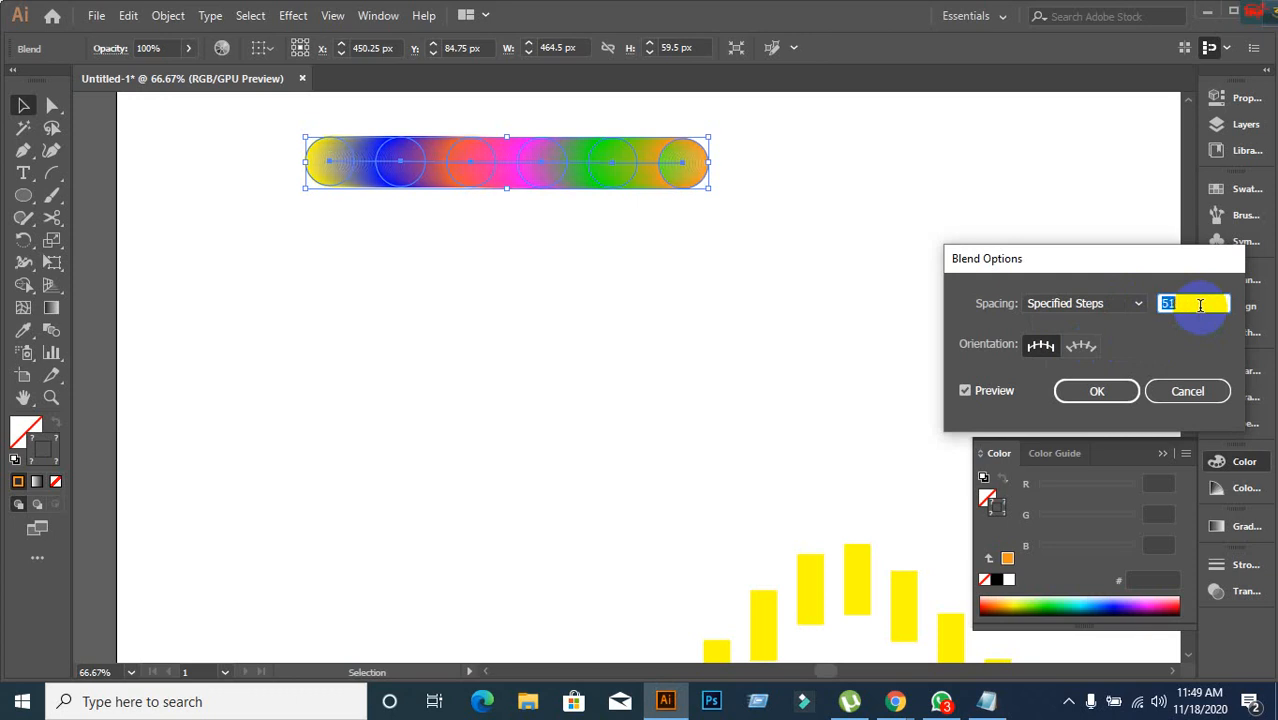
{"action": "scroll", "coordinate": [1200, 305], "scroll_direction": "down", "scroll_amount": 20}
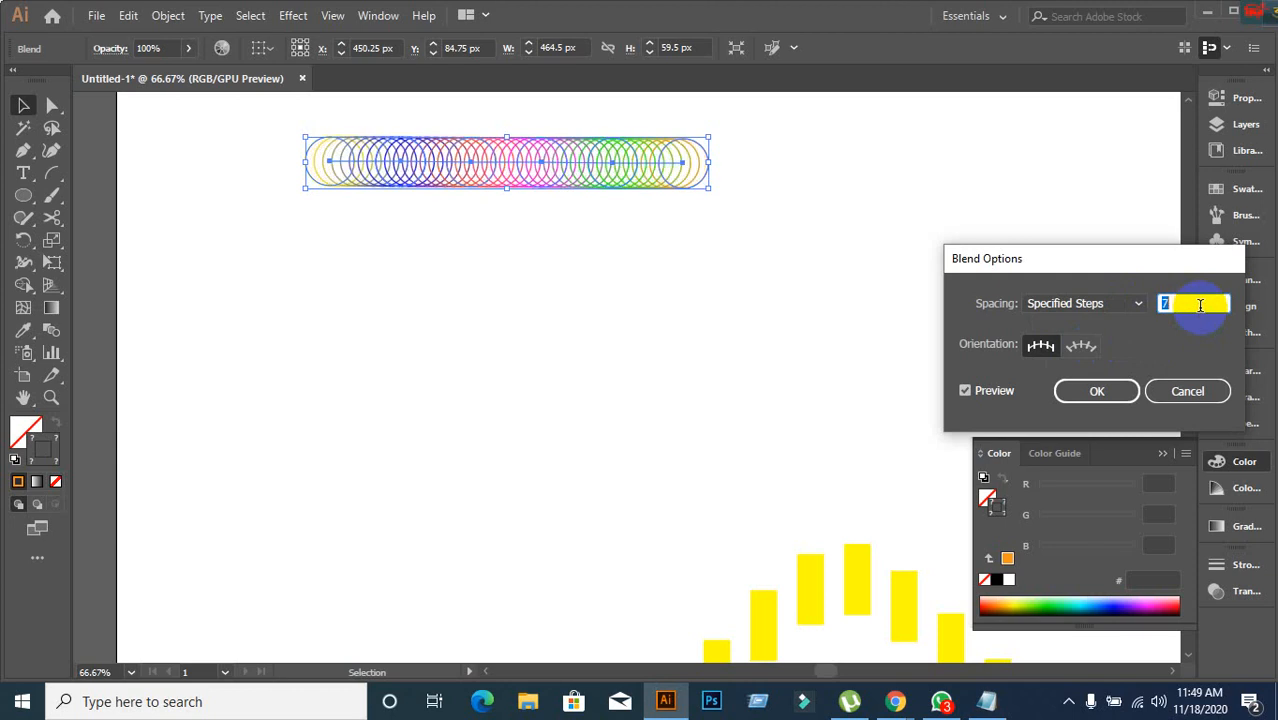
{"action": "scroll", "coordinate": [1200, 305], "scroll_direction": "down", "scroll_amount": 3}
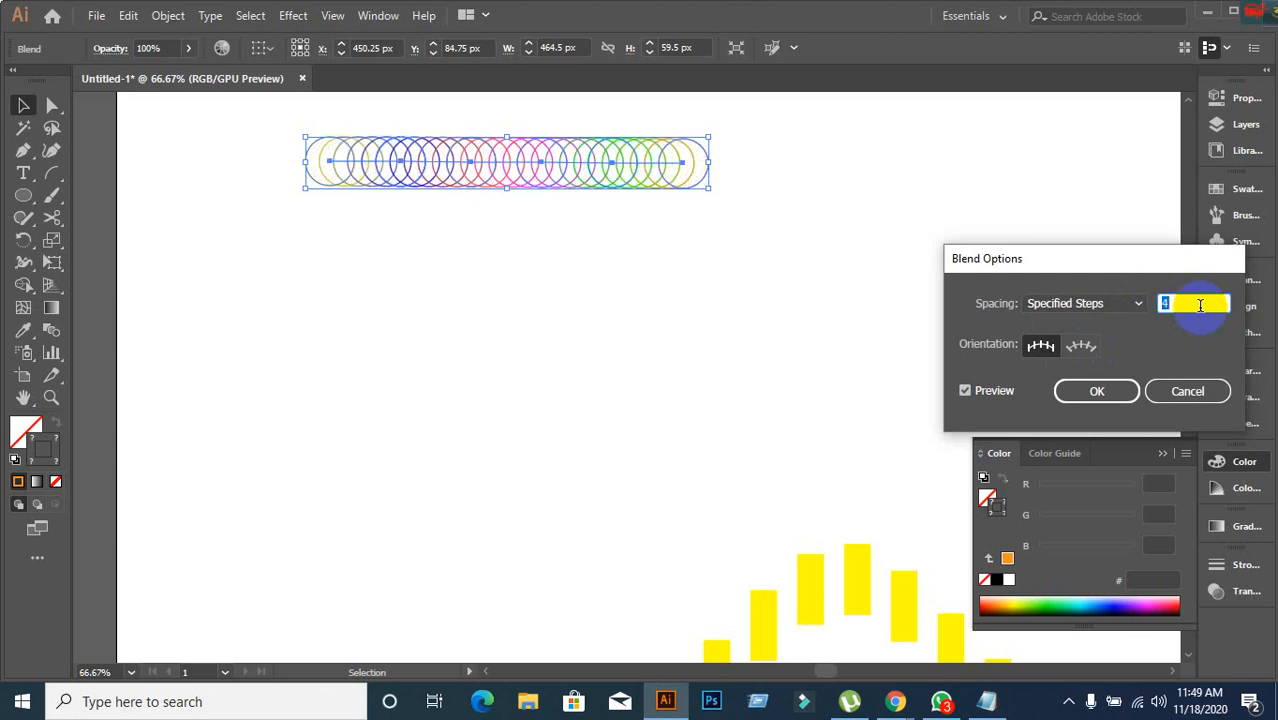
{"action": "left_click", "coordinate": [1115, 307]}
{"action": "left_click", "coordinate": [1115, 307]}
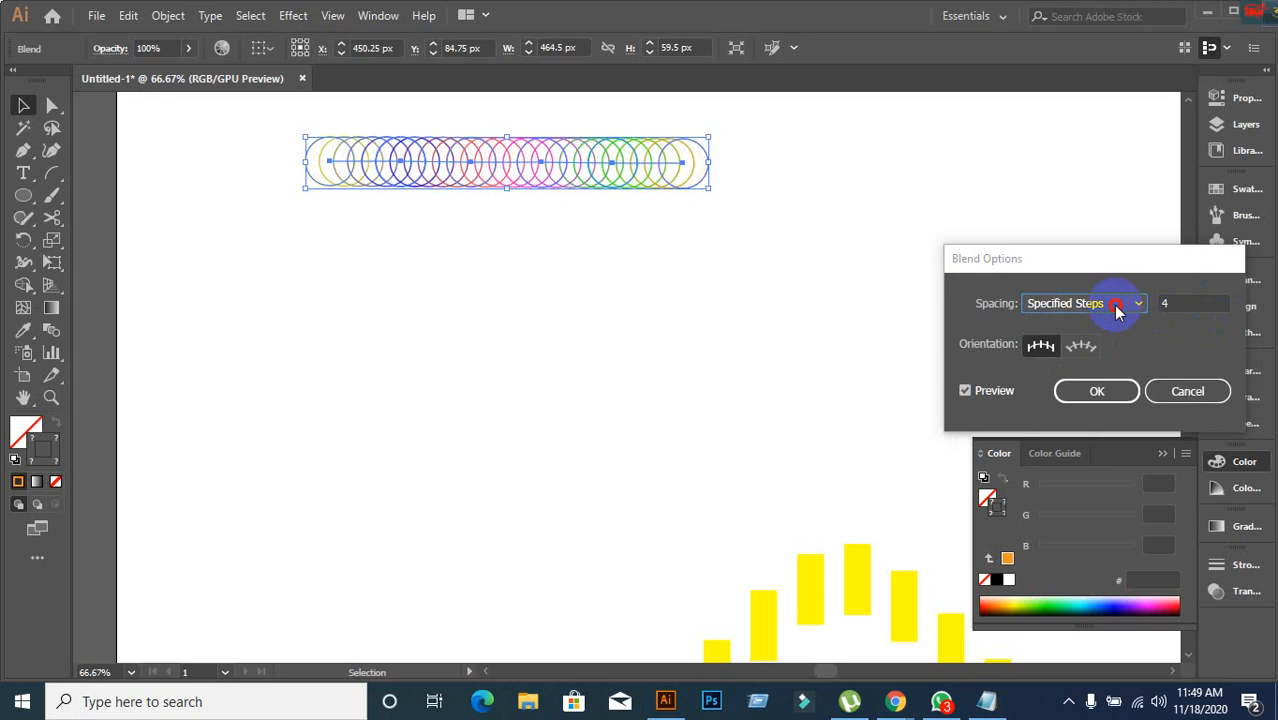
{"action": "left_click", "coordinate": [1100, 390]}
{"action": "left_click", "coordinate": [598, 310]}
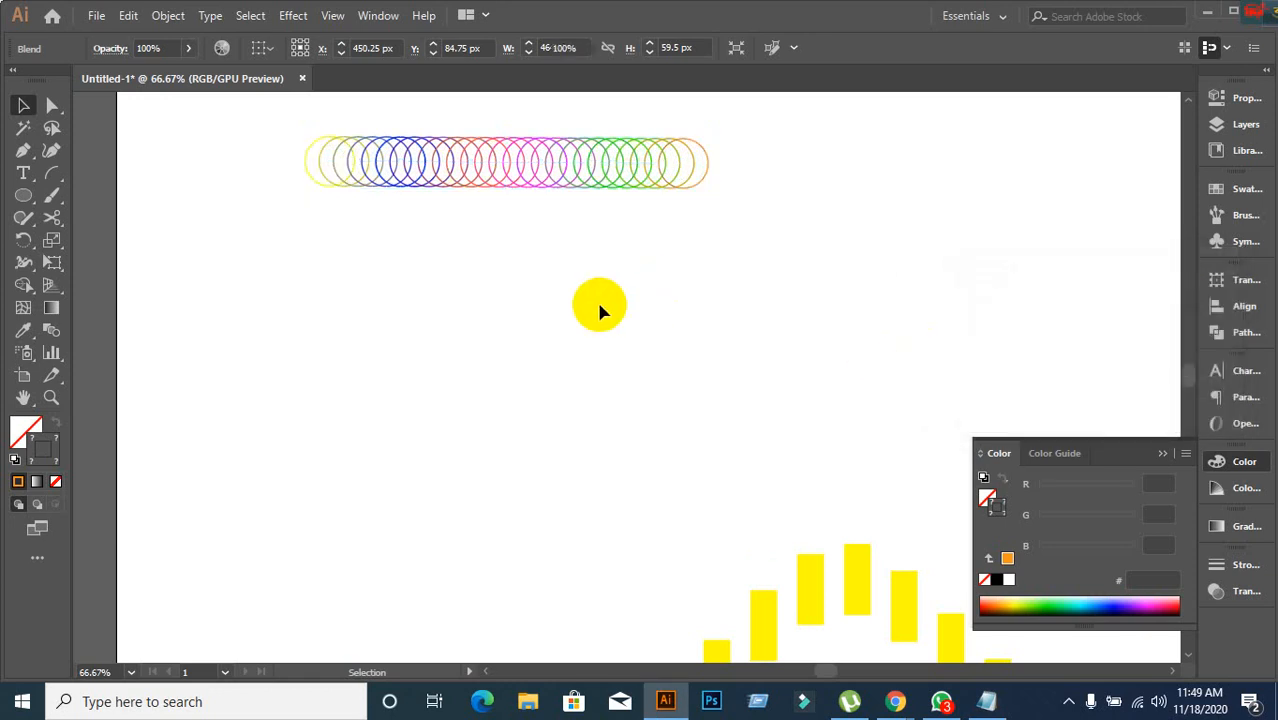
Draw a large outlined circle below the blended row and move it slightly up and left.
{"action": "left_click", "coordinate": [24, 196]}
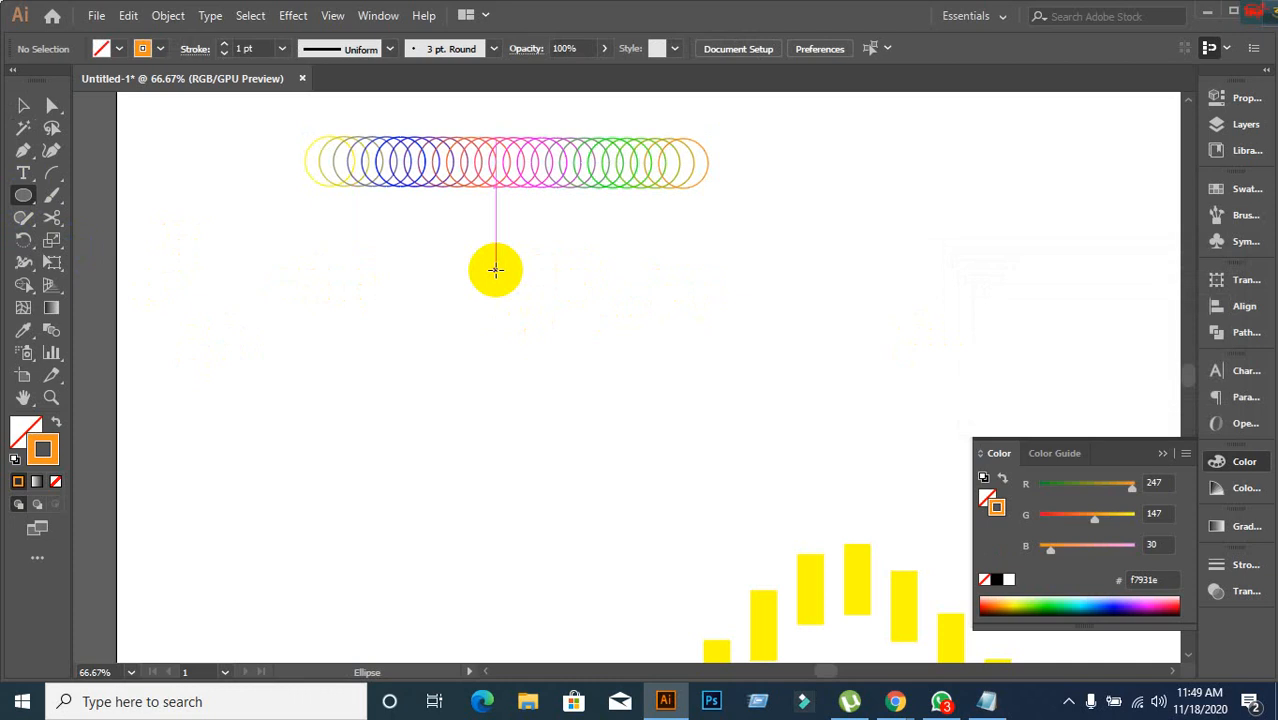
{"action": "left_click_drag", "start_coordinate": [495, 268], "coordinate": [669, 451]}
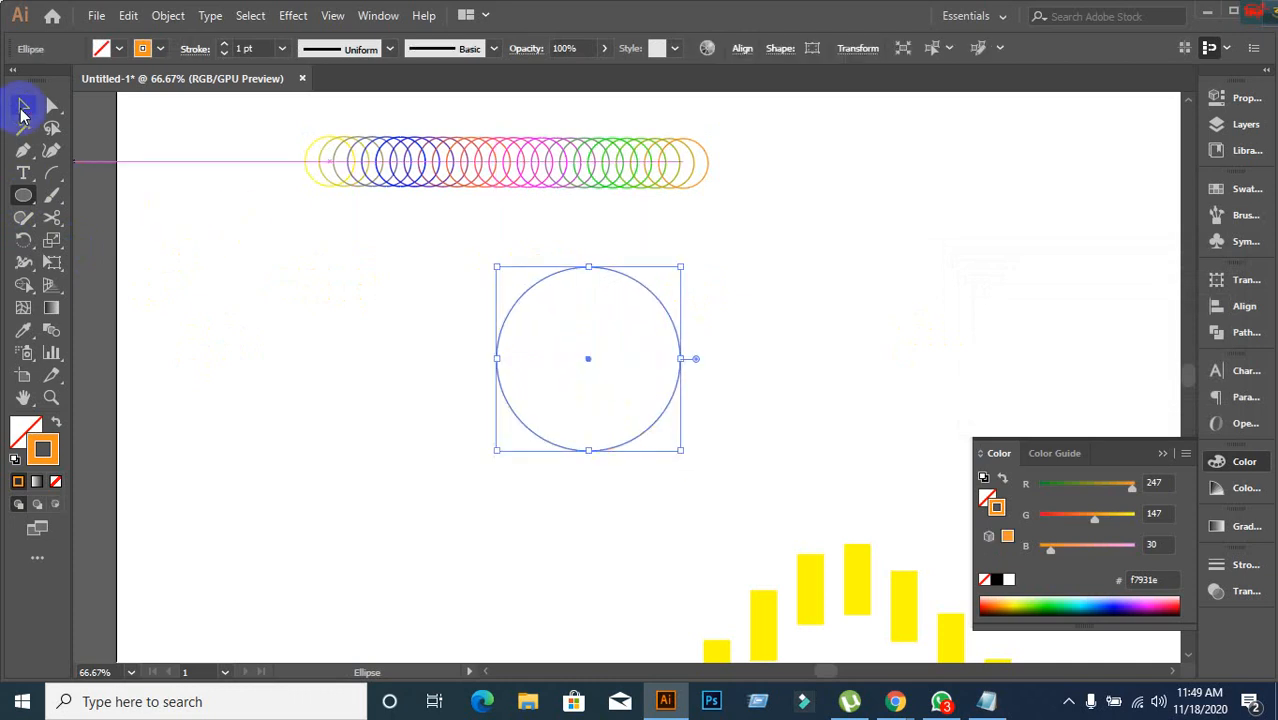
{"action": "left_click", "coordinate": [23, 108]}
{"action": "left_click_drag", "start_coordinate": [533, 277], "coordinate": [476, 266]}
Replace the blend's spine with the large circle, and cut the circular spine at its upper right using the Scissors tool.
{"action": "left_click_drag", "start_coordinate": [322, 108], "coordinate": [608, 365]}
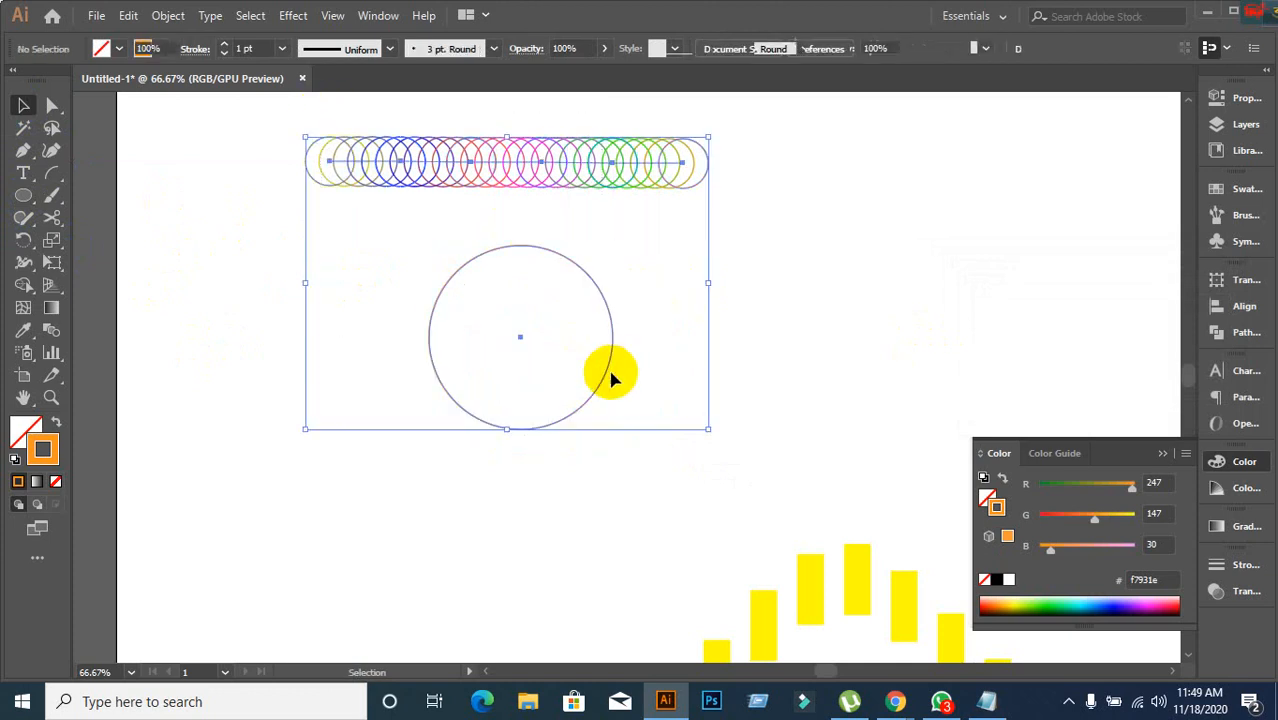
{"action": "left_click", "coordinate": [172, 17]}
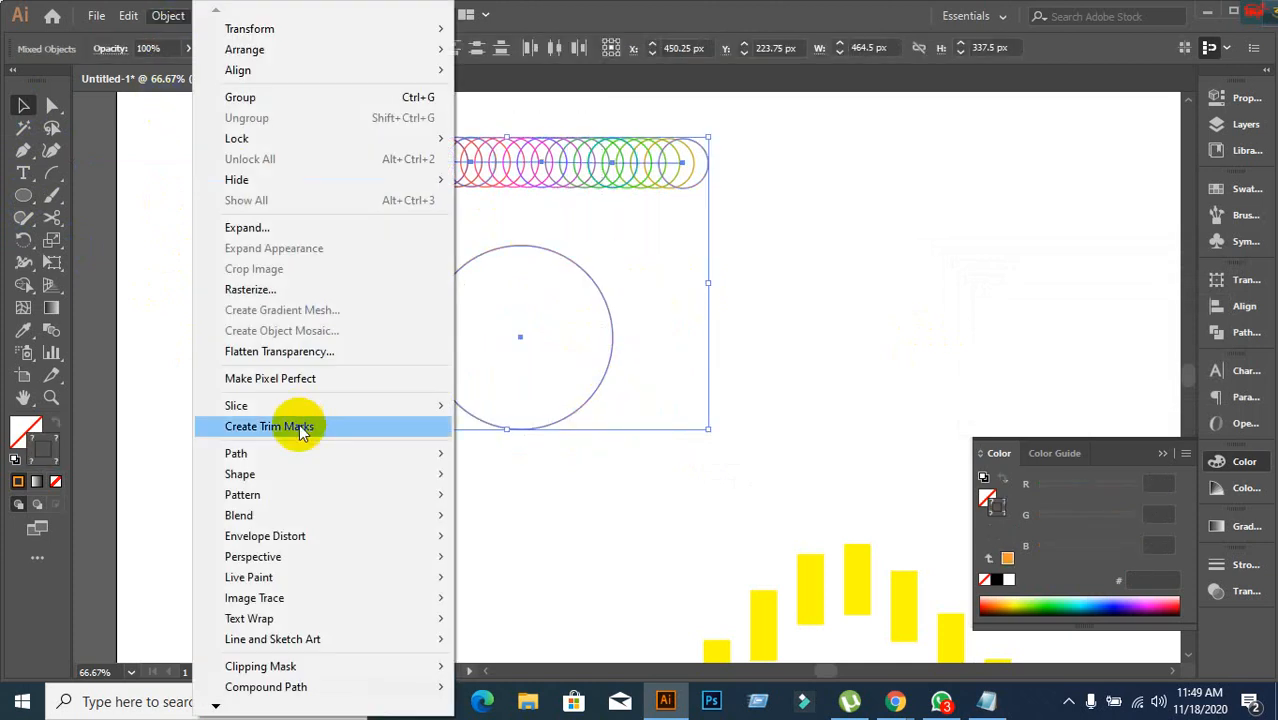
{"action": "mouse_move", "coordinate": [300, 515]}
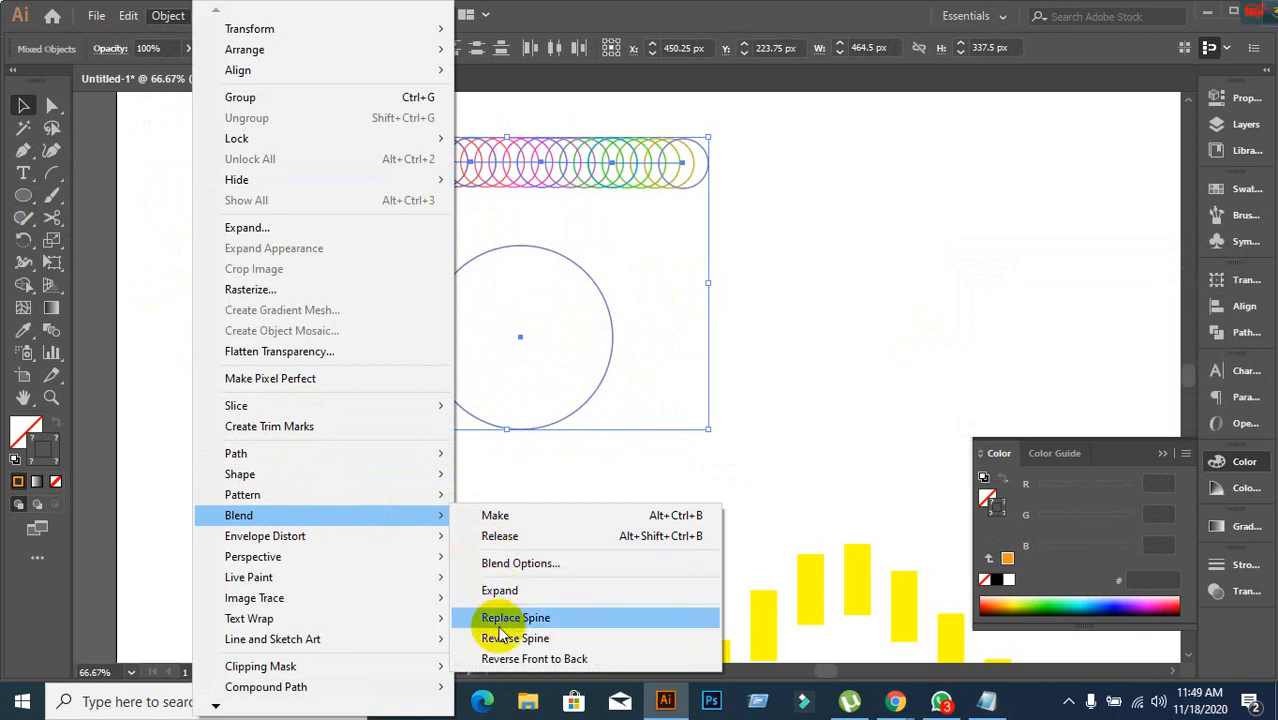
{"action": "left_click", "coordinate": [550, 620]}
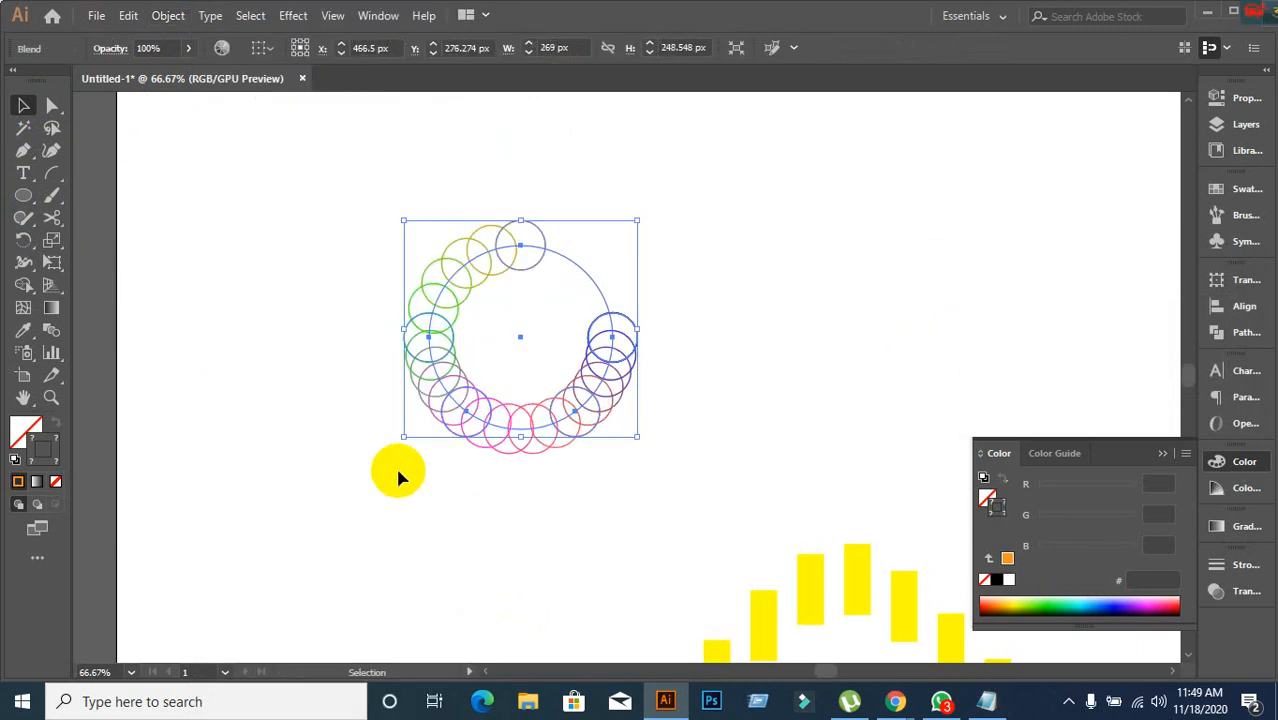
{"action": "left_click", "coordinate": [55, 225]}
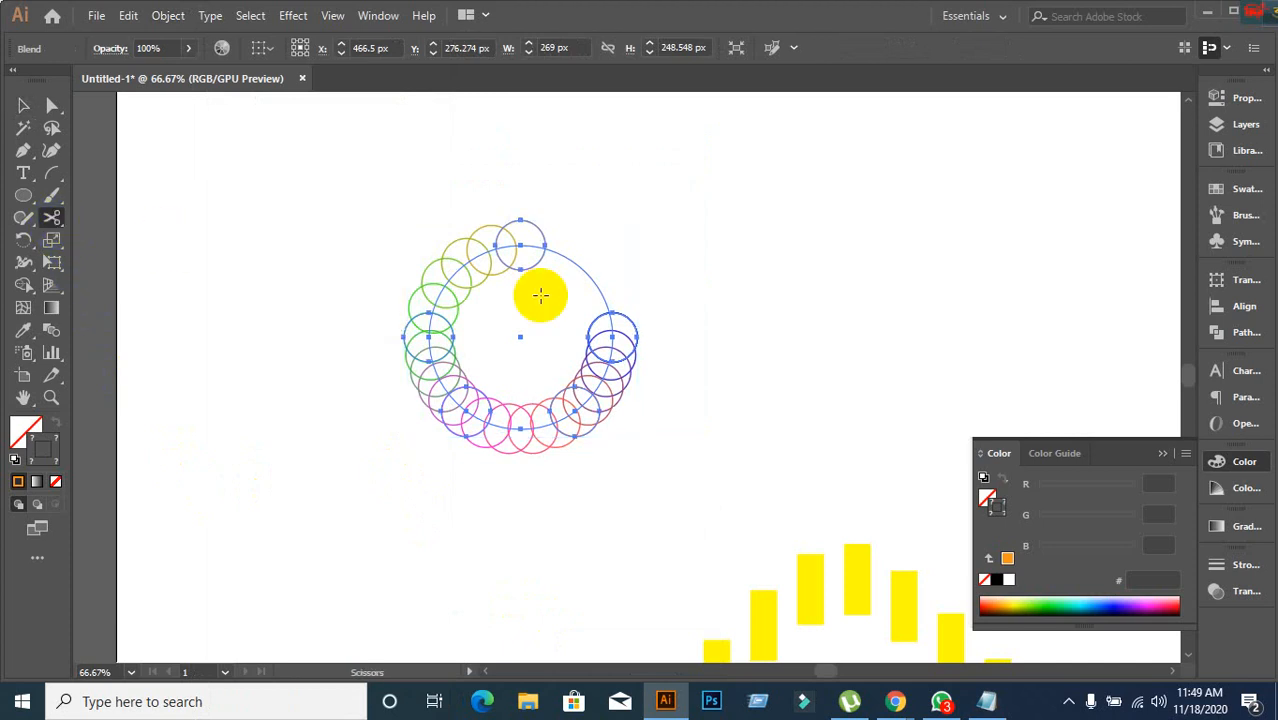
{"action": "left_click", "coordinate": [580, 263]}
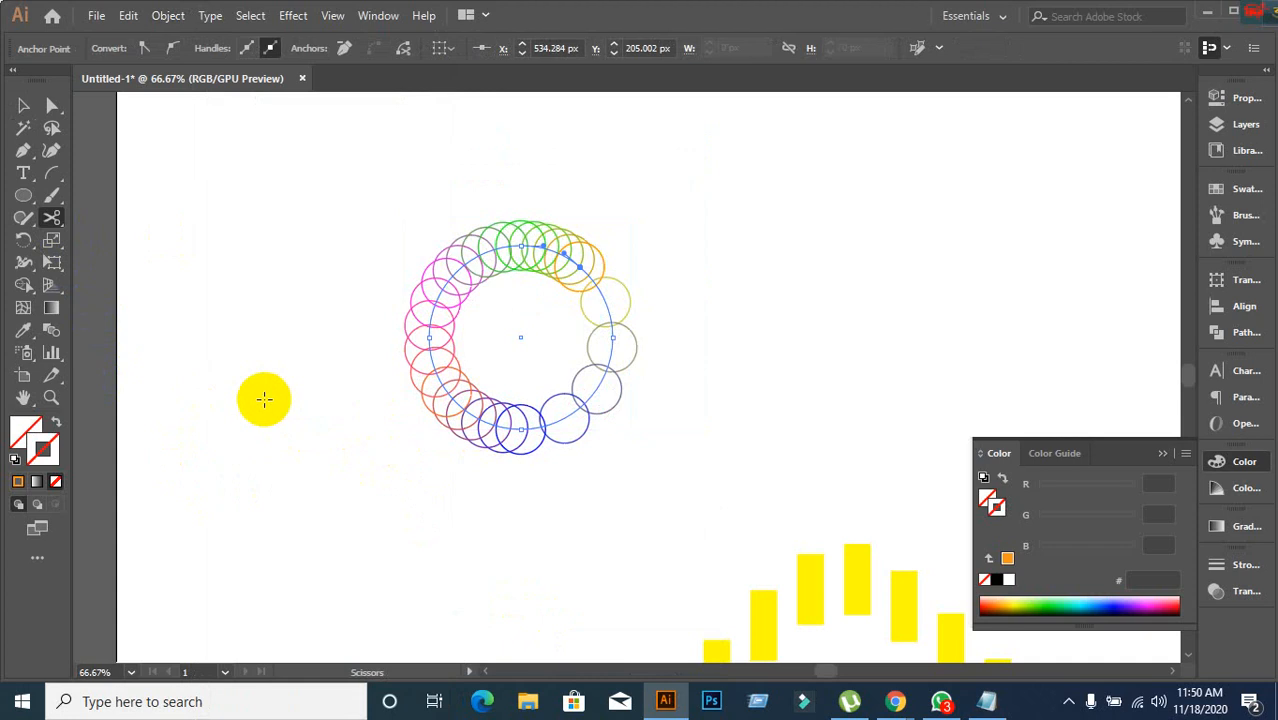
Move the multicoloured circular blend down and to the right to clear space on the artboard, and deselect it.
{"action": "left_click", "coordinate": [24, 107]}
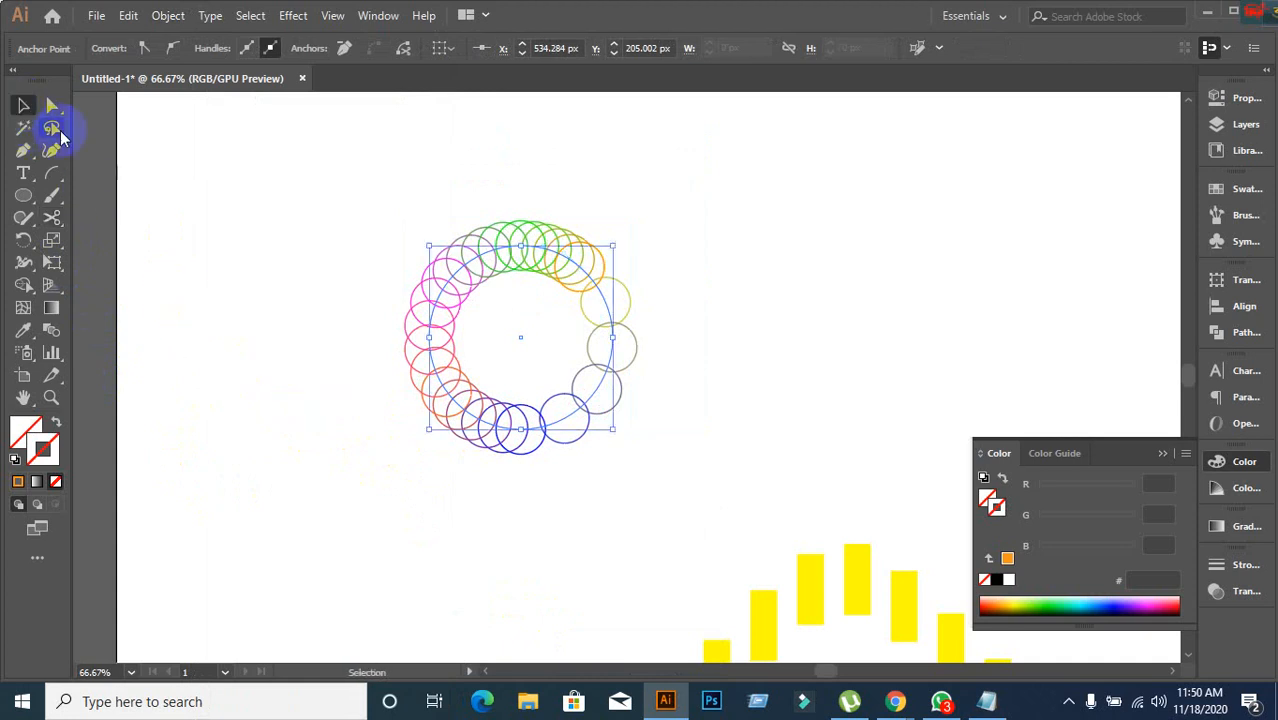
{"action": "left_click_drag", "start_coordinate": [470, 280], "coordinate": [995, 380]}
{"action": "left_click", "coordinate": [211, 216]}
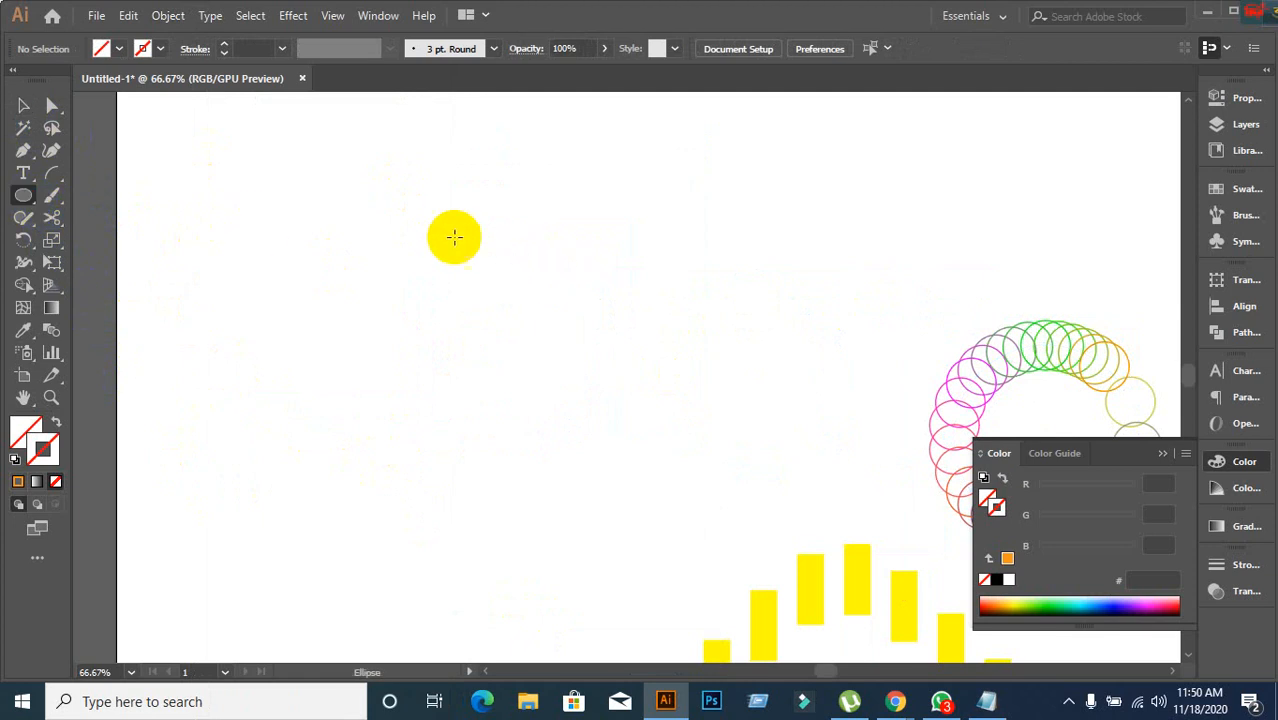
Draw a circle about 77 px wide near the artboard's upper left and give it an orange f7931e stroke.
{"action": "mouse_move", "coordinate": [327, 182]}
{"action": "left_mouse_down"}
{"action": "mouse_move", "coordinate": [402, 222]}
{"action": "mouse_move", "coordinate": [395, 214]}
{"action": "left_mouse_up"}
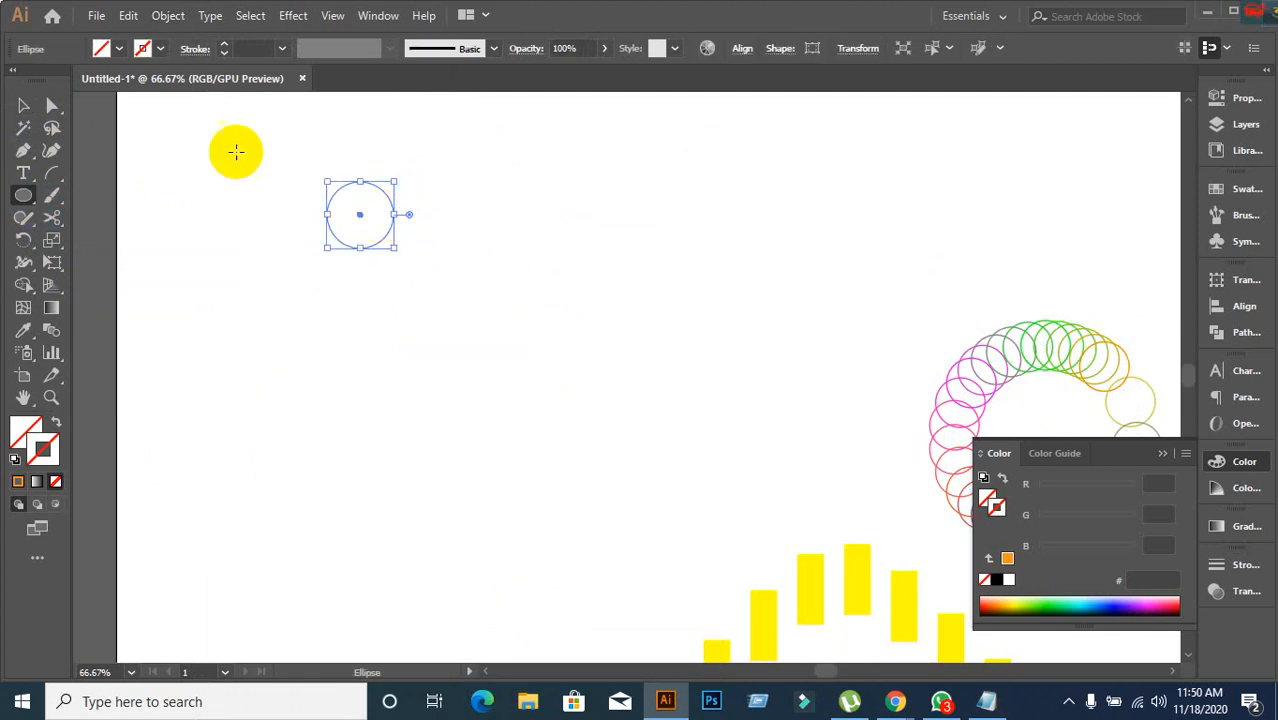
{"action": "left_click", "coordinate": [19, 482]}
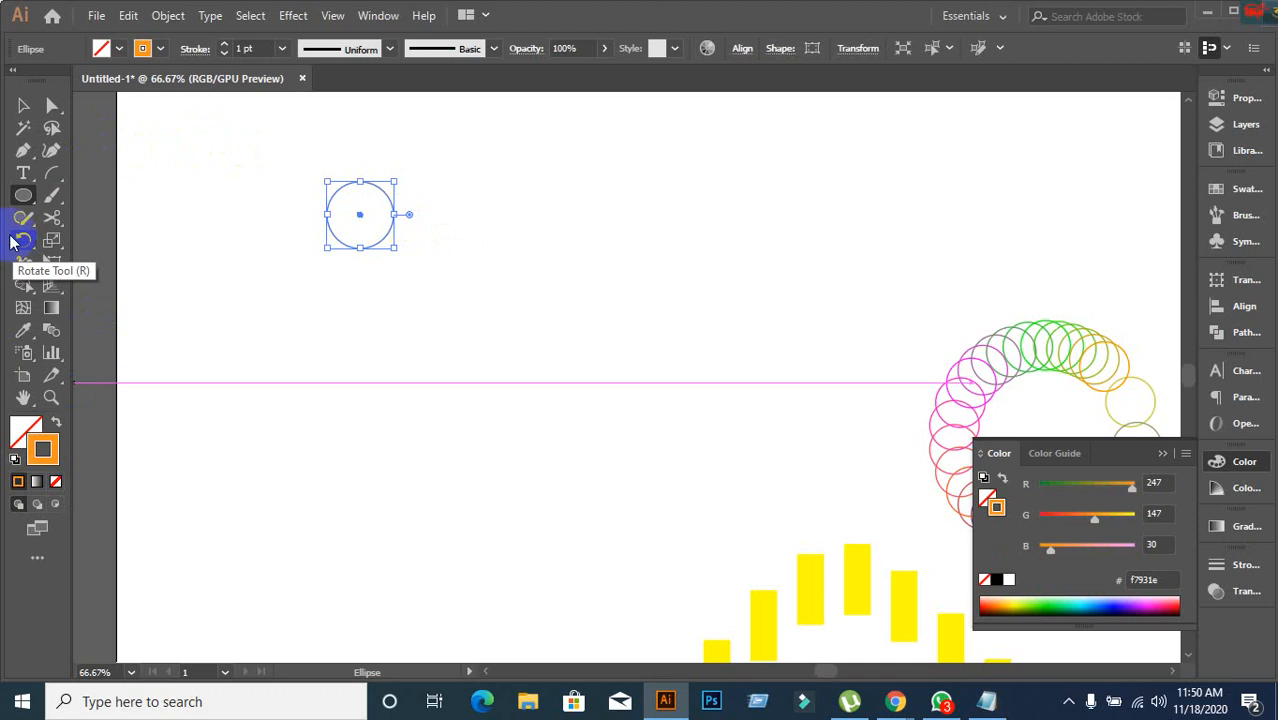
{"action": "left_click", "coordinate": [22, 115]}
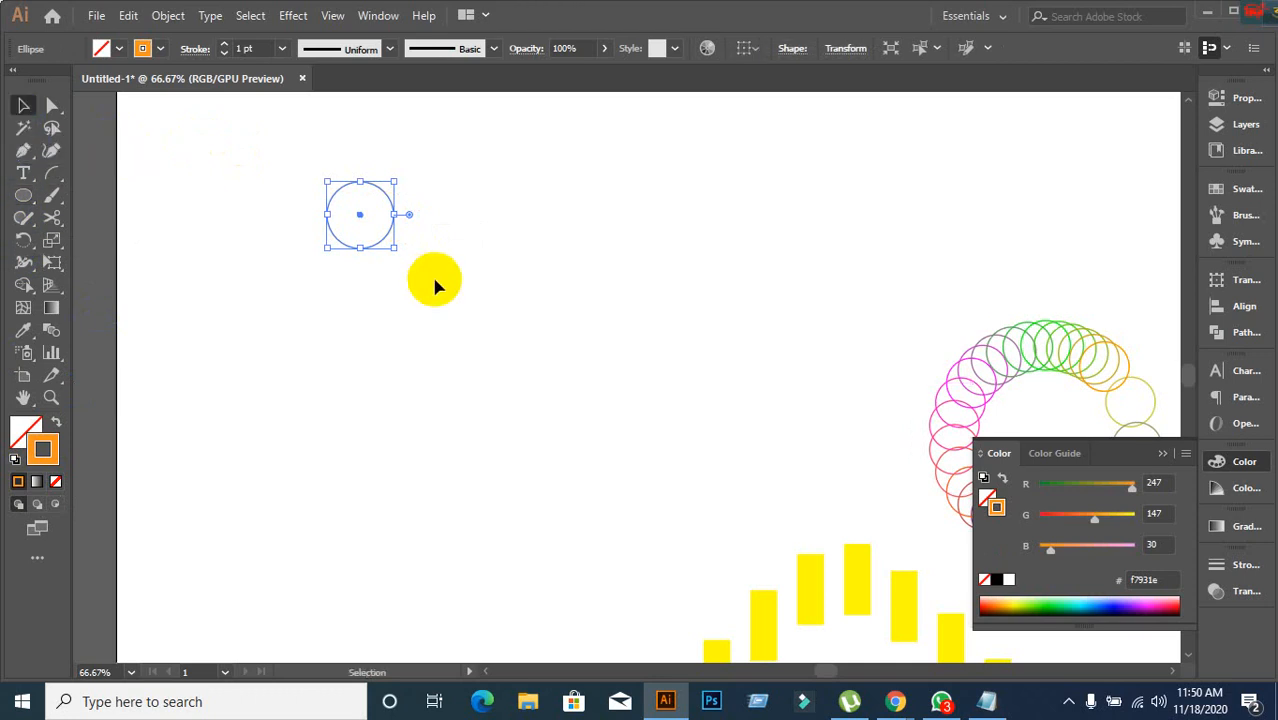
Duplicate the orange circle horizontally to the right and give the copy a blue 0000ff stroke.
{"action": "left_click_drag", "start_coordinate": [374, 245], "coordinate": [779, 271]}
{"action": "left_click", "coordinate": [660, 325]}
{"action": "left_click", "coordinate": [797, 232]}
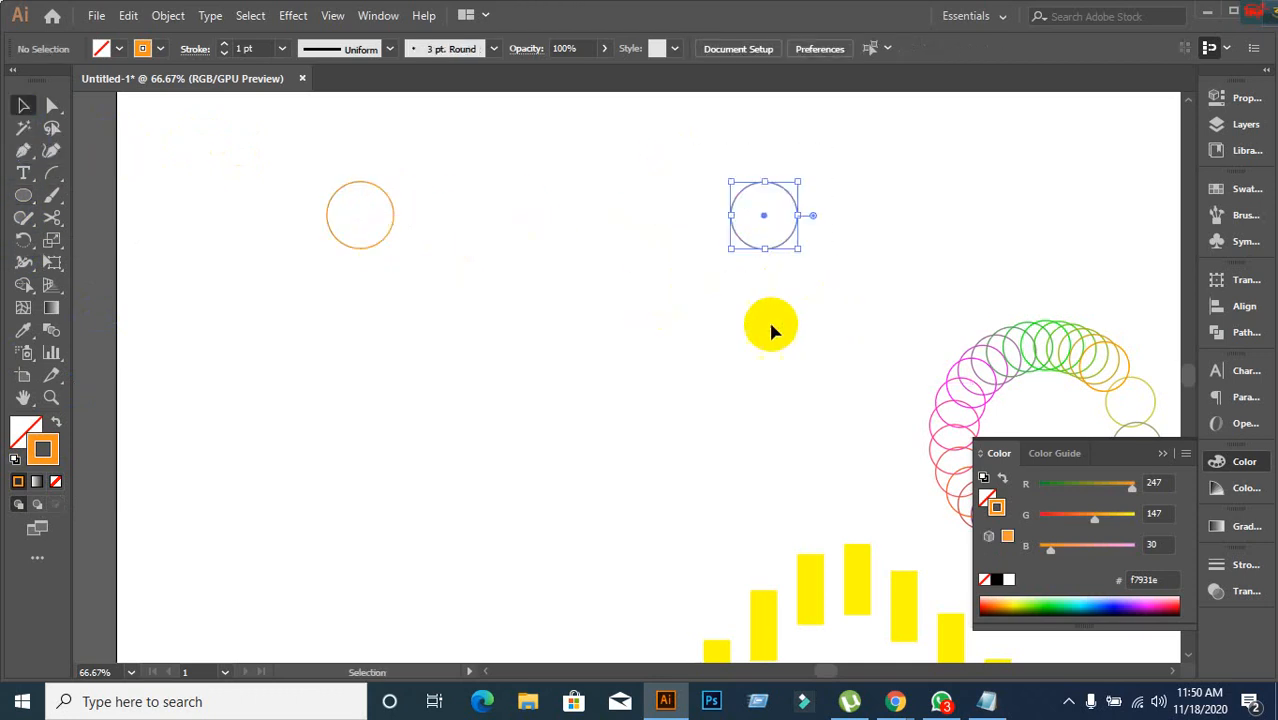
{"action": "left_click", "coordinate": [158, 50]}
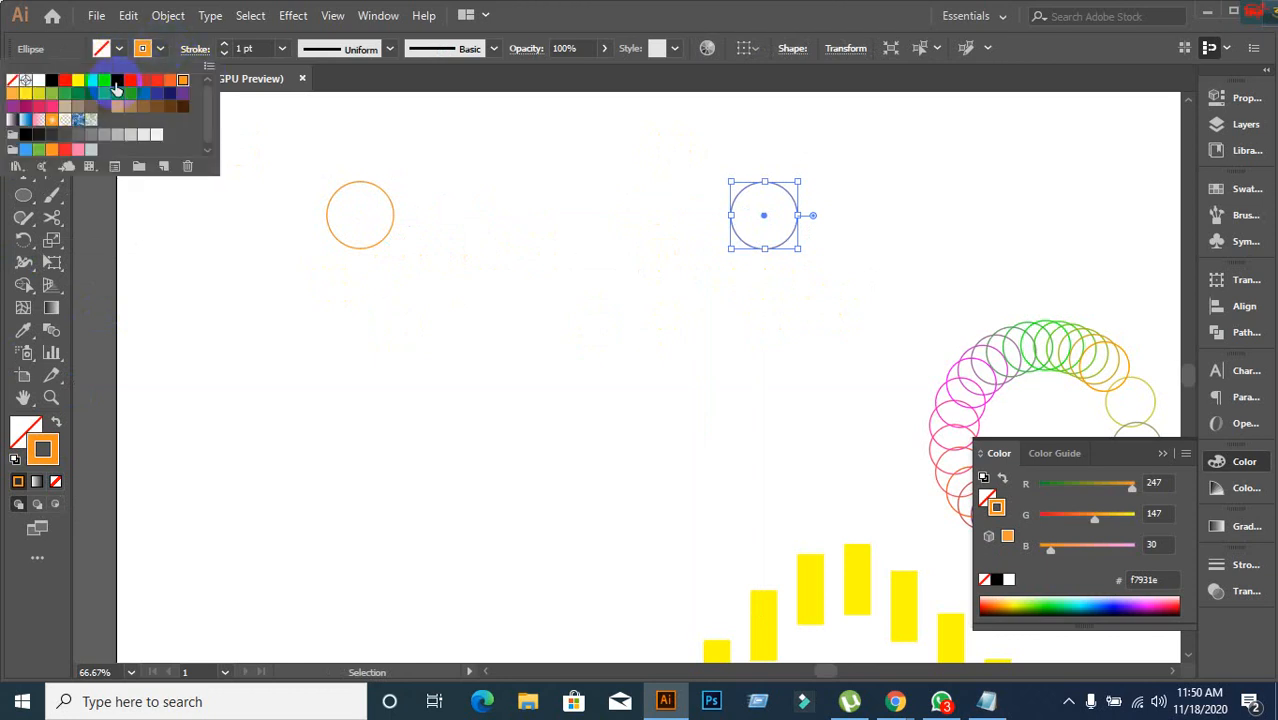
{"action": "left_click", "coordinate": [116, 86]}
{"action": "left_click", "coordinate": [206, 265]}
Make a blend between the orange and blue circles.
{"action": "left_click_drag", "start_coordinate": [210, 170], "coordinate": [818, 352]}
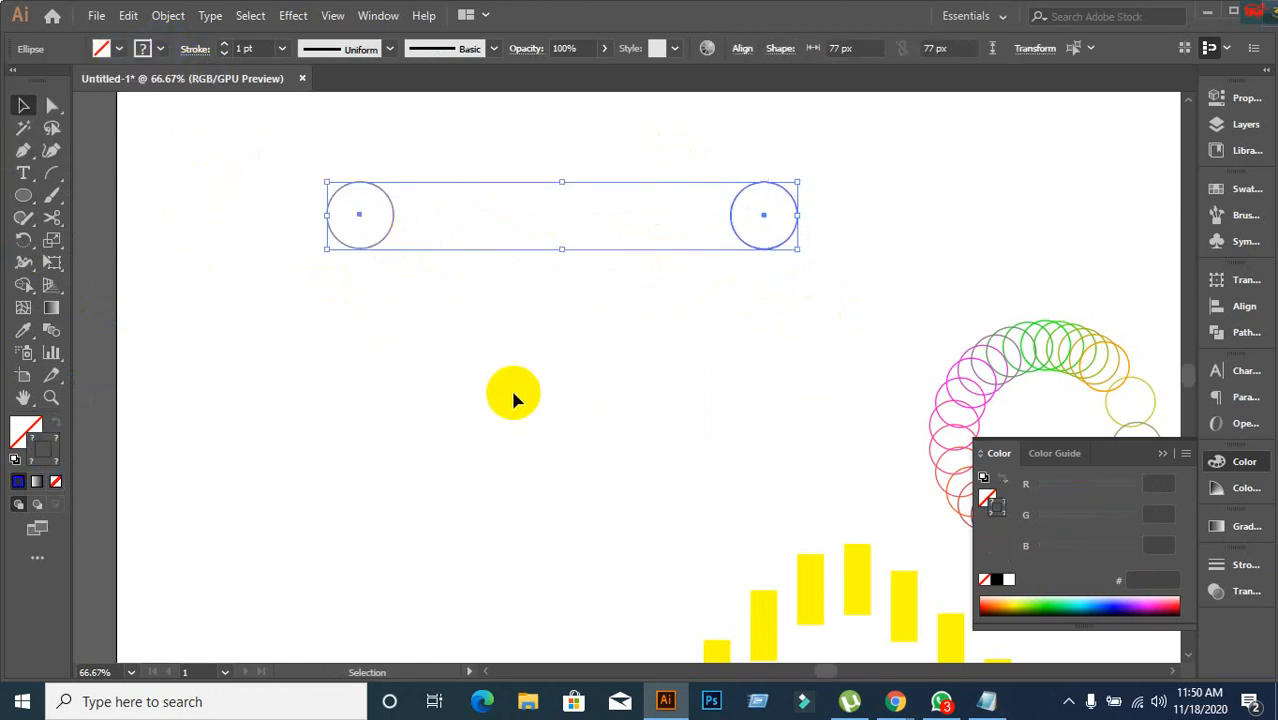
{"action": "left_click", "coordinate": [172, 18]}
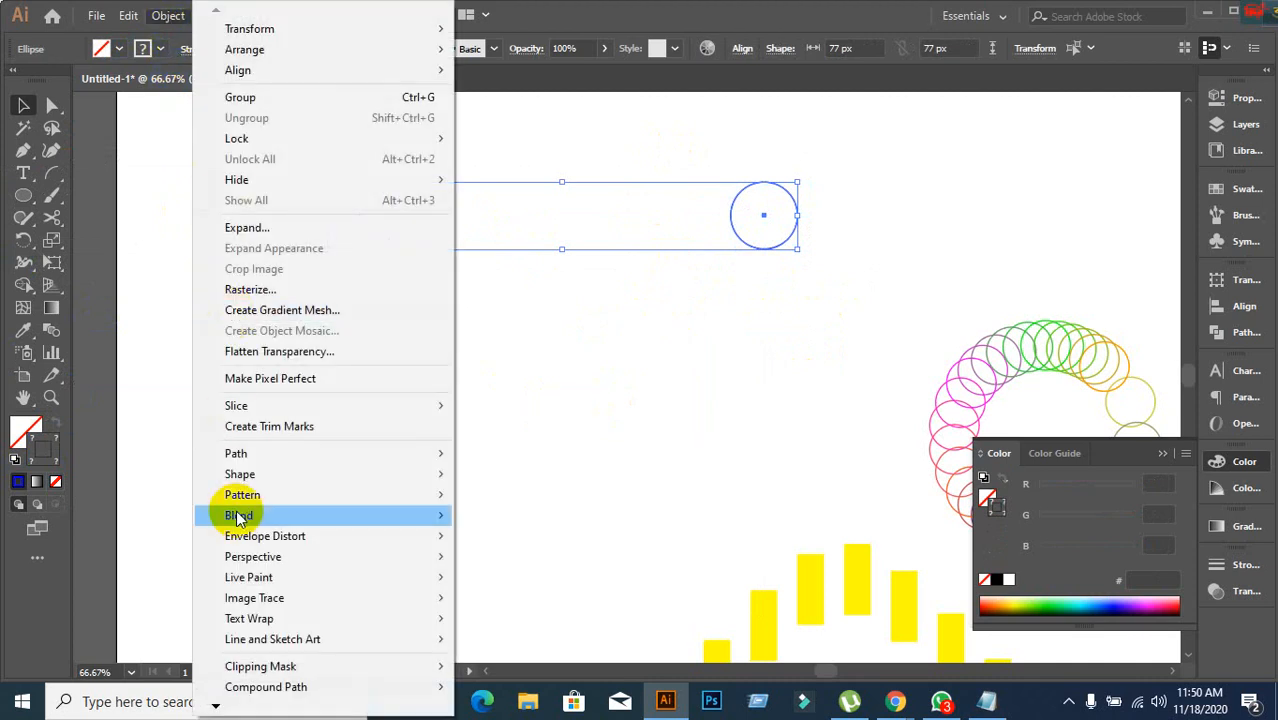
{"action": "mouse_move", "coordinate": [251, 514]}
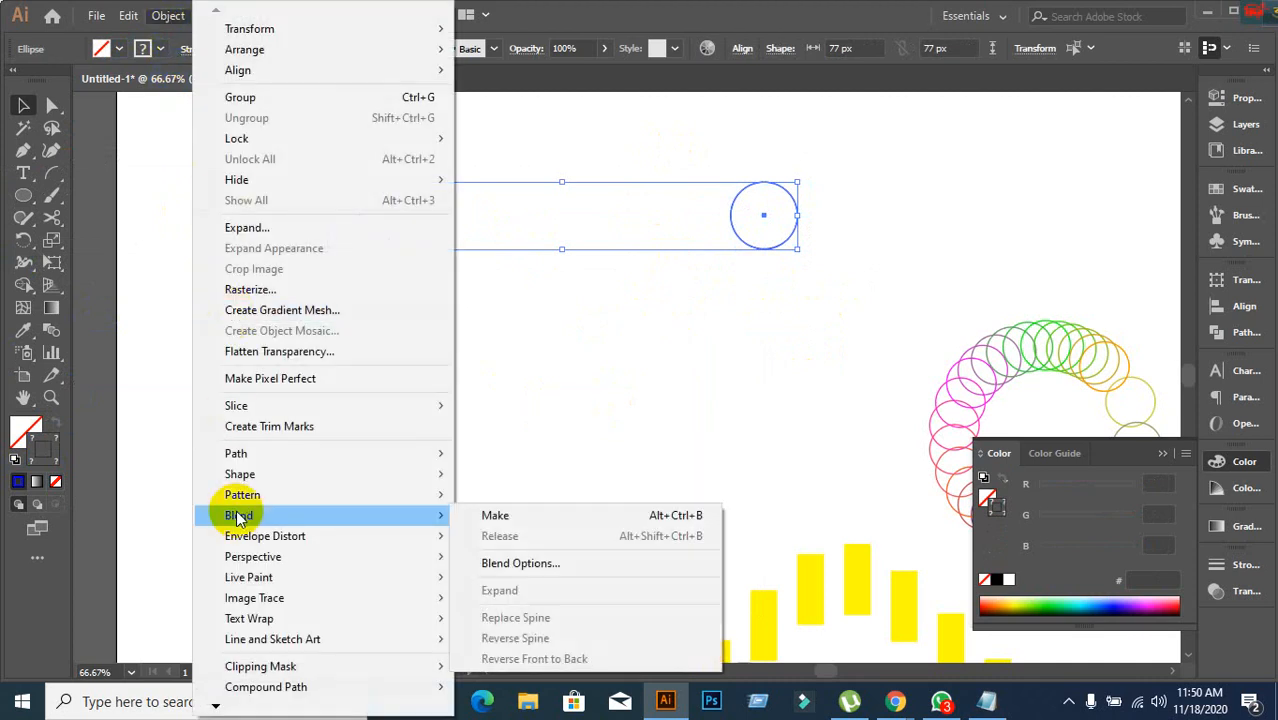
{"action": "left_click", "coordinate": [486, 515]}
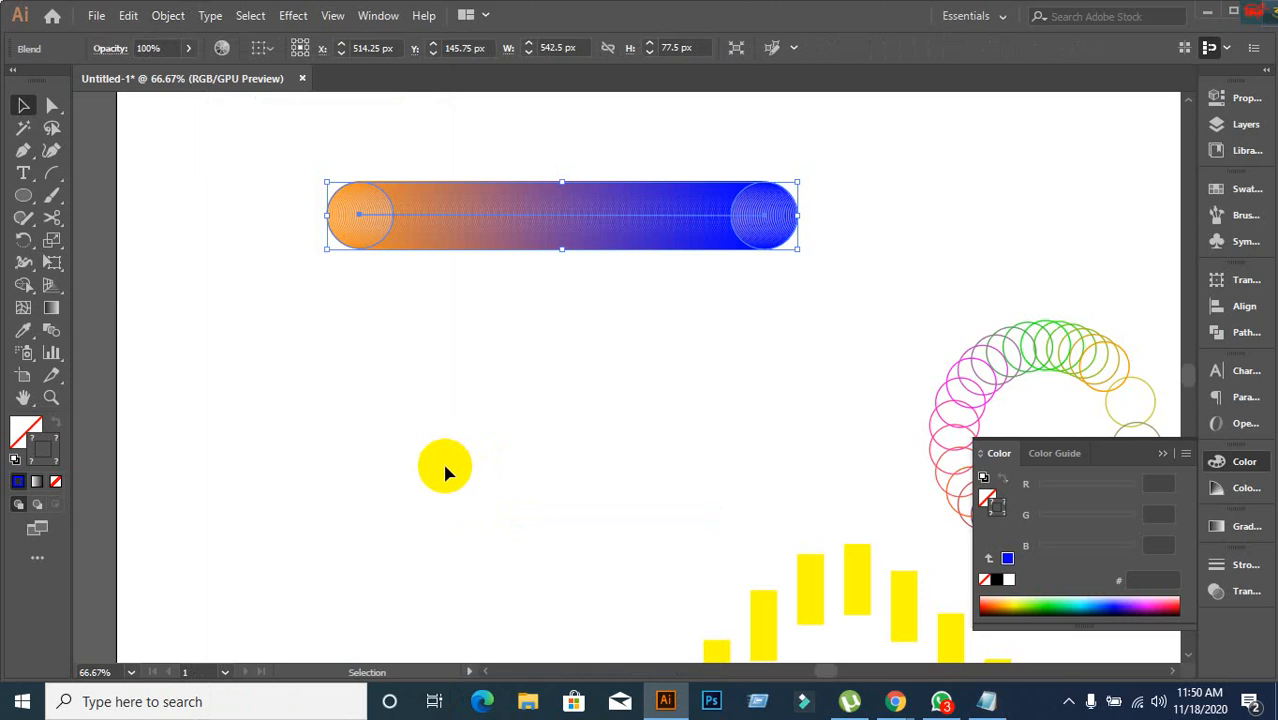
Set the orange-to-blue blend's spacing to Specified Steps with 127 steps, previewing the change.
{"action": "left_click", "coordinate": [167, 16]}
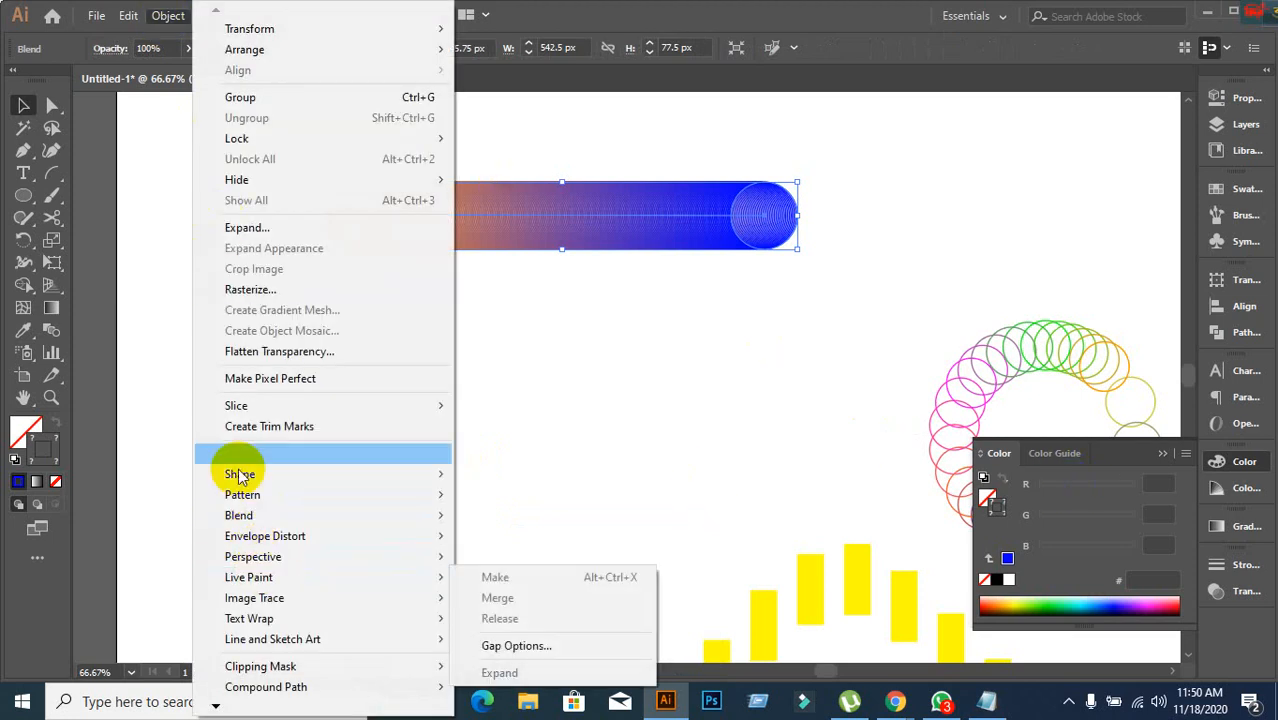
{"action": "mouse_move", "coordinate": [251, 515]}
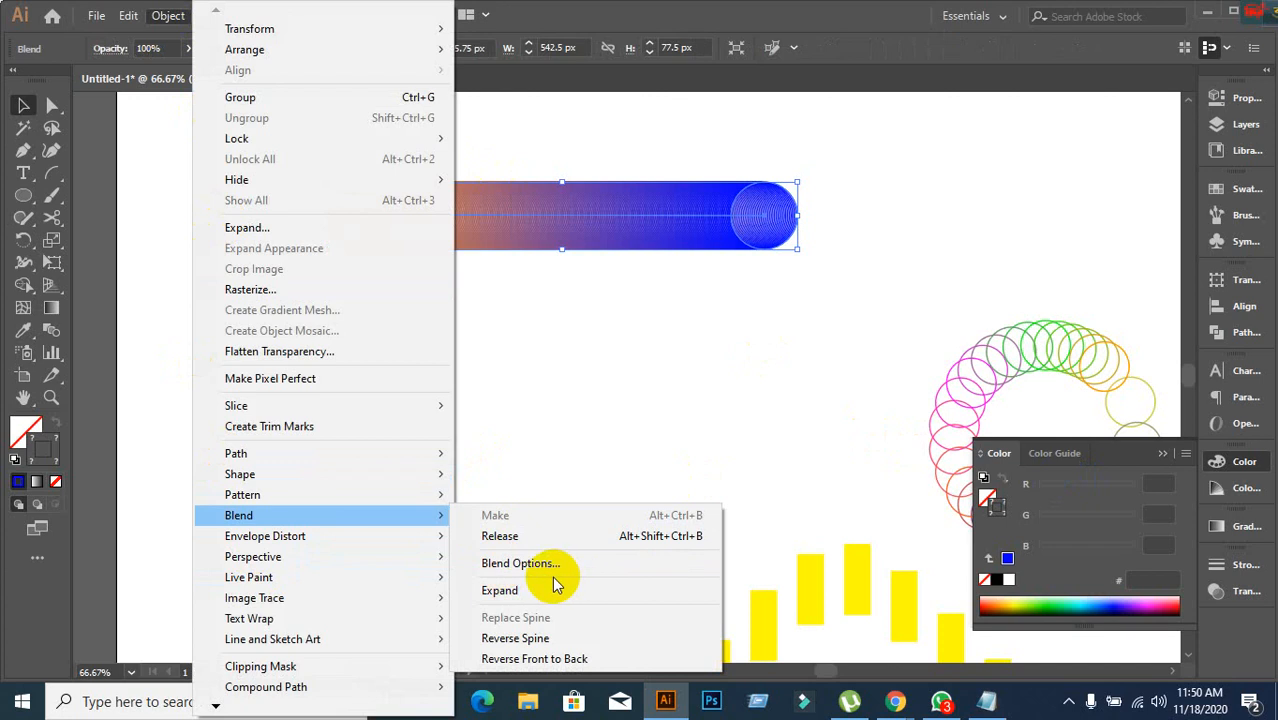
{"action": "left_click", "coordinate": [522, 562]}
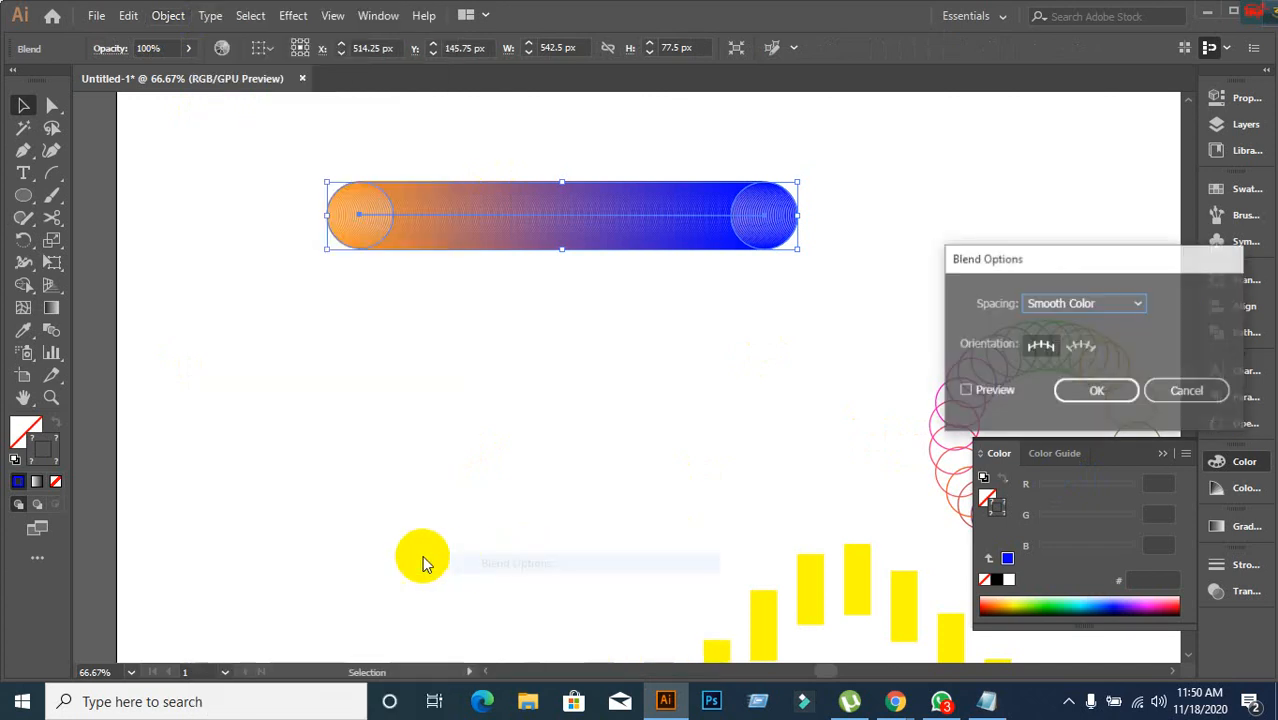
{"action": "left_click", "coordinate": [977, 393]}
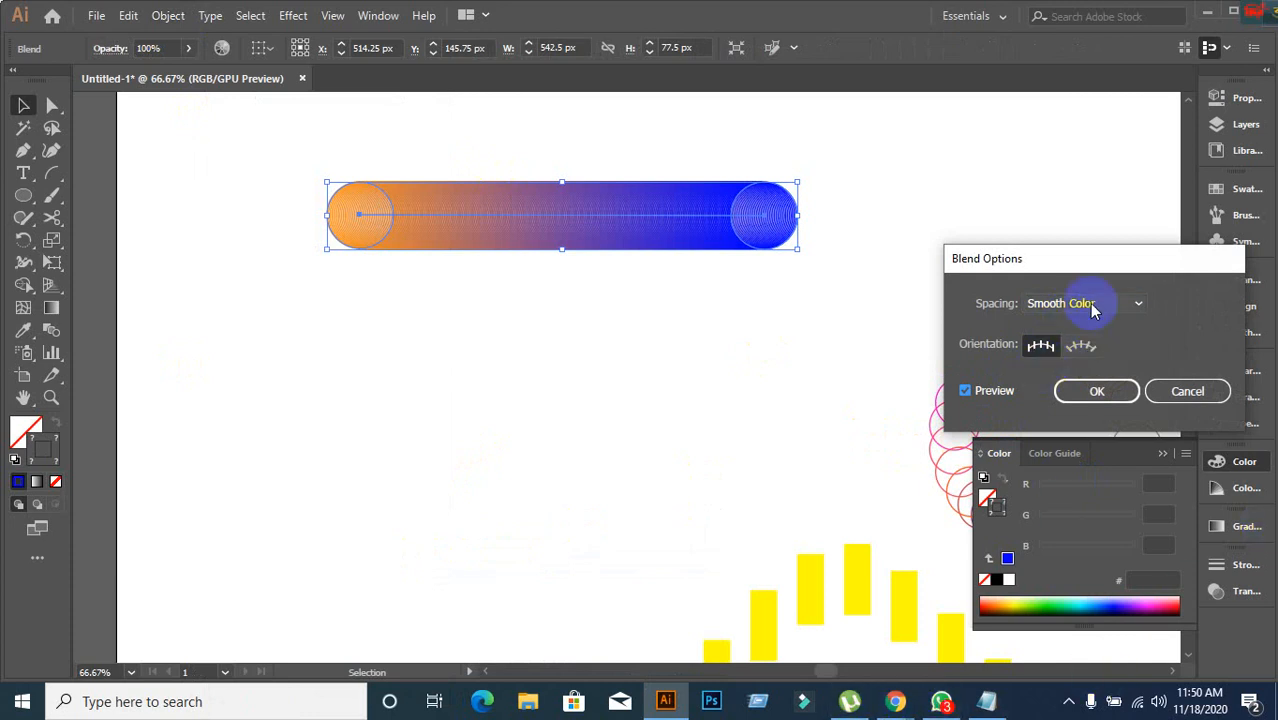
{"action": "left_click", "coordinate": [1135, 303]}
{"action": "left_click", "coordinate": [1095, 345]}
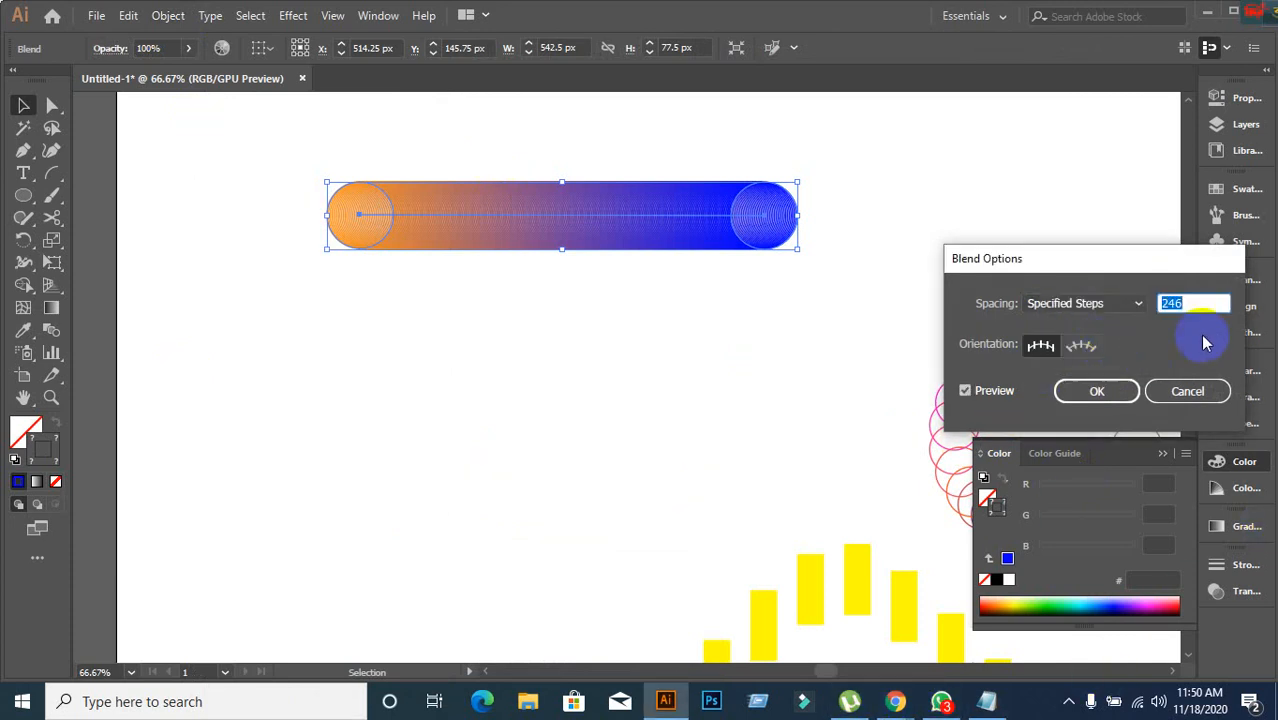
{"action": "left_click", "coordinate": [1201, 305]}
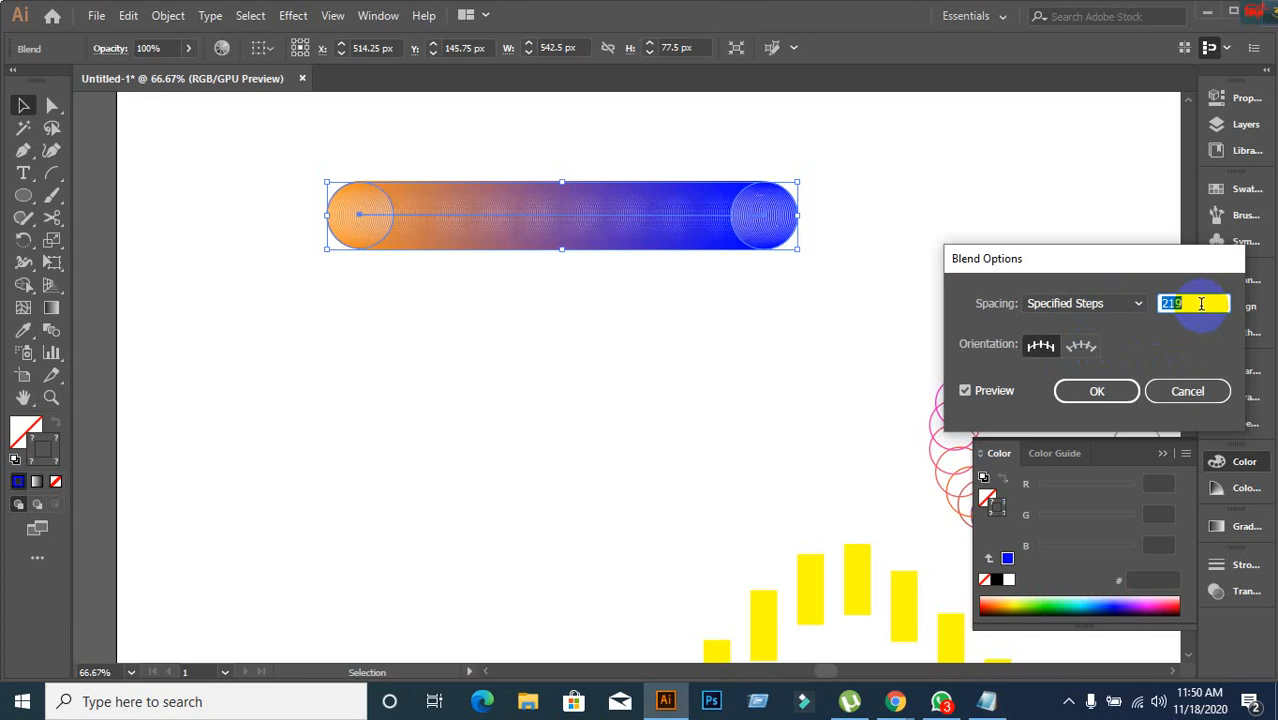
{"action": "key", "text": "Down"}
{"action": "key", "text": "Down"}
{"action": "key", "text": "Down"}
{"action": "key", "text": "Down"}
{"action": "key", "text": "Down"}
{"action": "key", "text": "Down"}
{"action": "key", "text": "Down"}
{"action": "key", "text": "Down"}
{"action": "key", "text": "Down"}
{"action": "key", "text": "Down"}
{"action": "key", "text": "Down"}
{"action": "key", "text": "Down"}
{"action": "key", "text": "Down"}
{"action": "key", "text": "Down"}
{"action": "key", "text": "Down"}
{"action": "key", "text": "Down"}
{"action": "key", "text": "Down"}
{"action": "key", "text": "Down"}
{"action": "key", "text": "Down"}
{"action": "key", "text": "Down"}
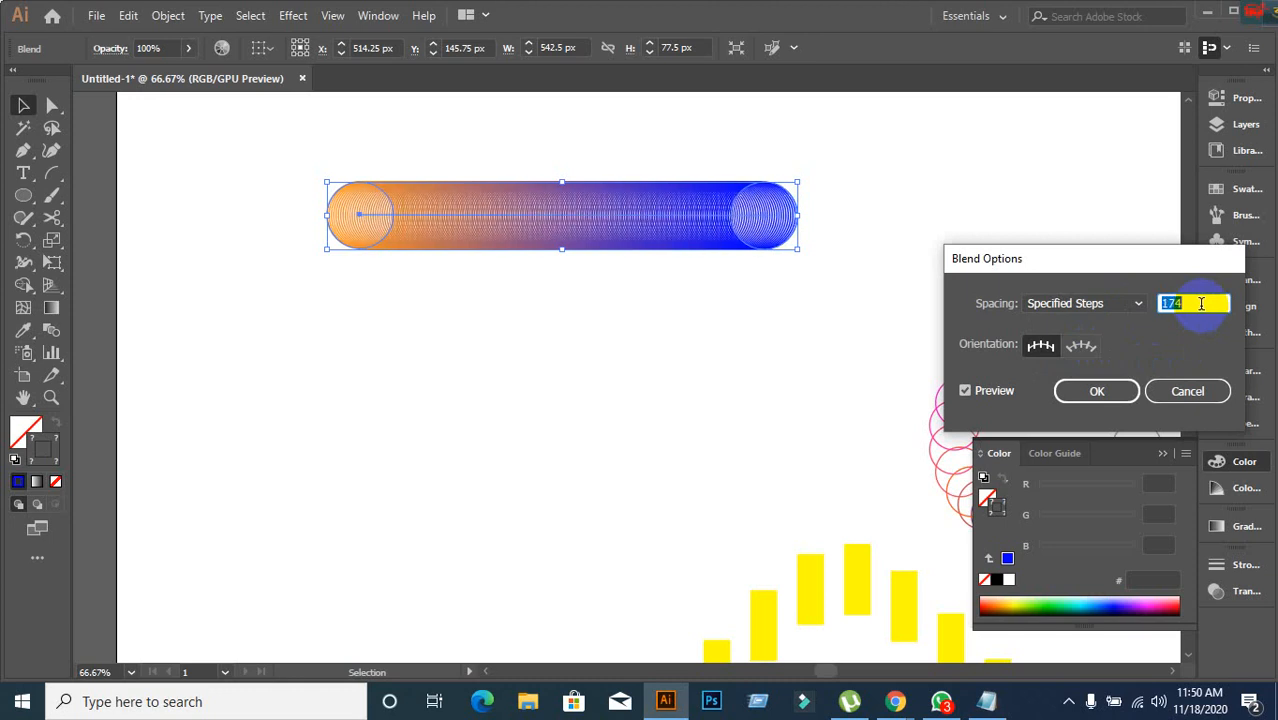
{"action": "key", "text": "Down"}
{"action": "key", "text": "Down"}
{"action": "key", "text": "Down"}
{"action": "key", "text": "Down"}
{"action": "key", "text": "Down"}
{"action": "key", "text": "Down"}
{"action": "key", "text": "Down"}
{"action": "key", "text": "Down"}
{"action": "key", "text": "Down"}
{"action": "key", "text": "Down"}
{"action": "key", "text": "Down"}
{"action": "key", "text": "Down"}
{"action": "key", "text": "Down"}
{"action": "key", "text": "Down"}
{"action": "key", "text": "Down"}
{"action": "key", "text": "Down"}
{"action": "key", "text": "Down"}
{"action": "key", "text": "Down"}
{"action": "key", "text": "Down"}
{"action": "key", "text": "Down"}
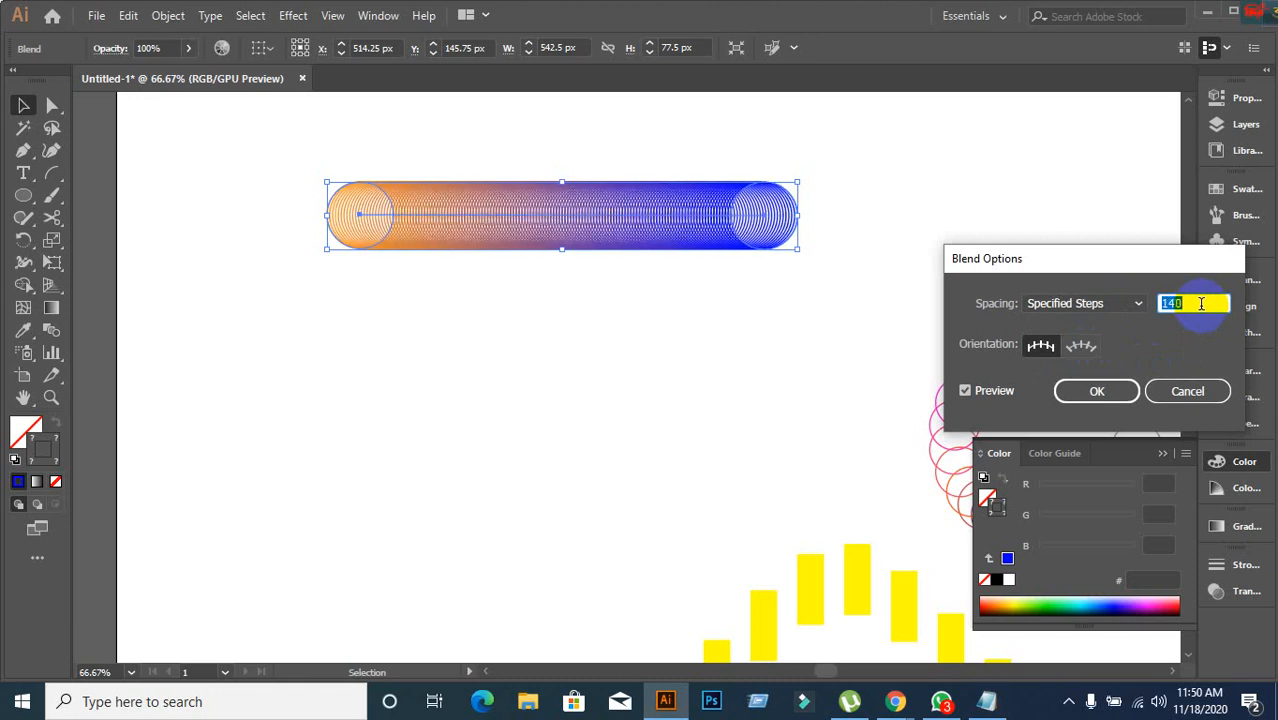
{"action": "key", "text": "Down"}
{"action": "key", "text": "Down"}
{"action": "key", "text": "Down"}
{"action": "key", "text": "Down"}
{"action": "key", "text": "Down"}
{"action": "key", "text": "Down"}
{"action": "key", "text": "Down"}
{"action": "key", "text": "Down"}
{"action": "key", "text": "Down"}
{"action": "key", "text": "Down"}
{"action": "key", "text": "Down"}
{"action": "key", "text": "Down"}
{"action": "key", "text": "Down"}
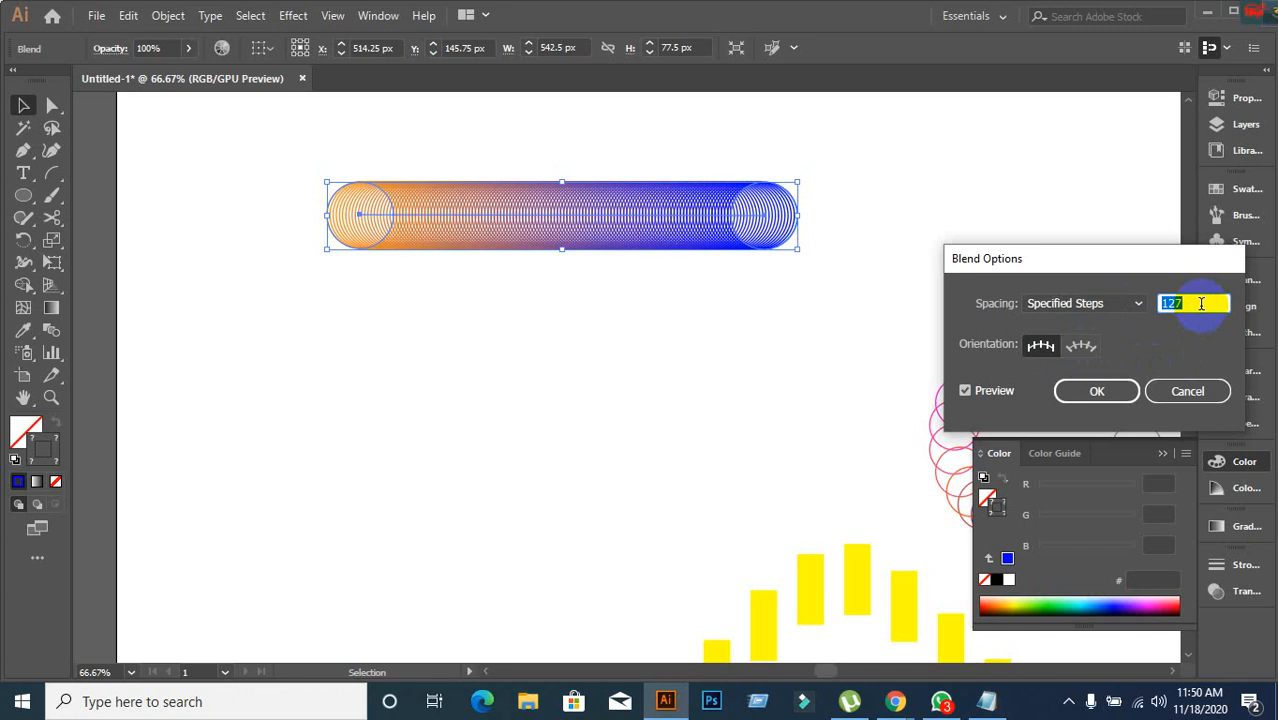
{"action": "left_click", "coordinate": [1097, 391]}
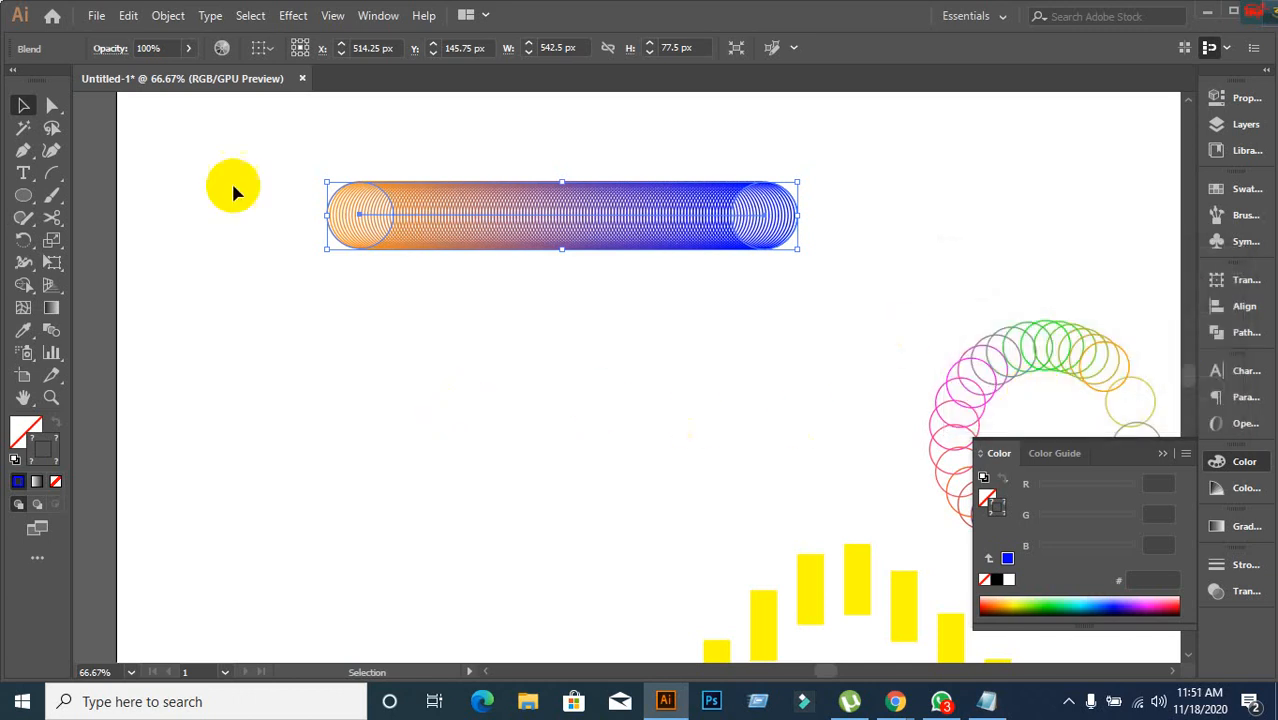
Draw a blue outlined circle about 225 px wide below the orange-to-blue blend and centre it horizontally under the blend.
{"action": "left_click", "coordinate": [24, 197]}
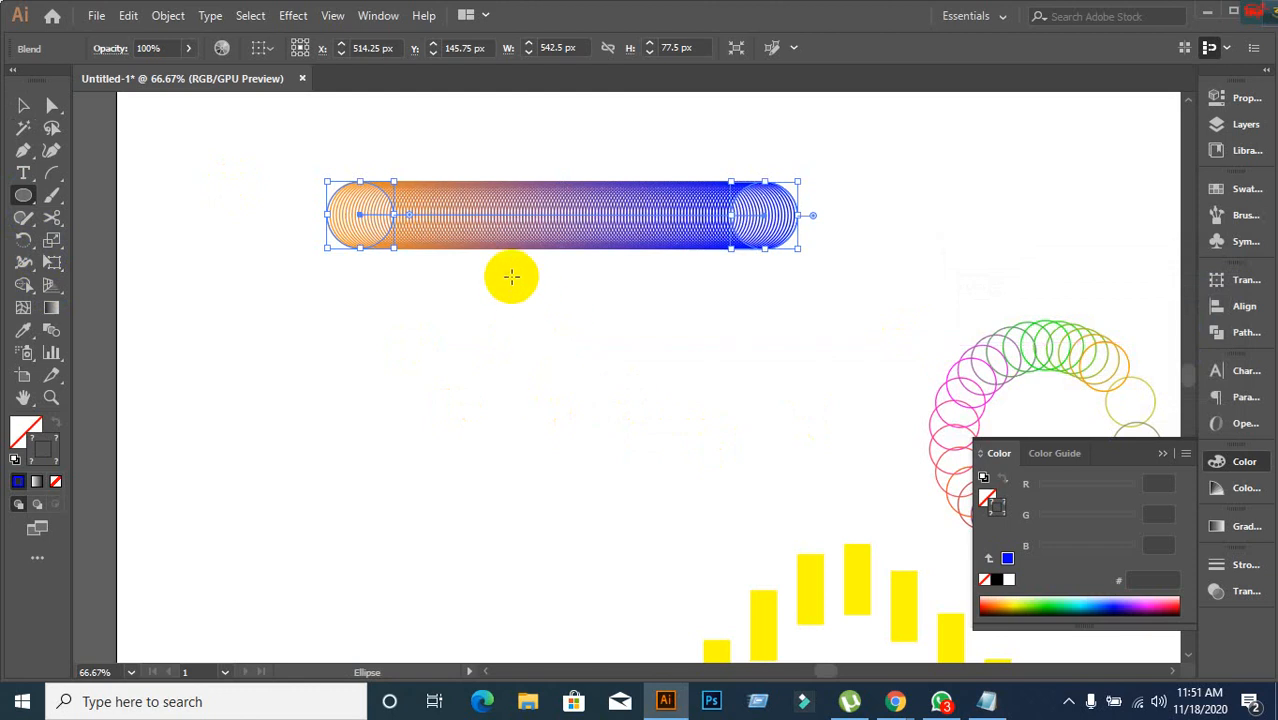
{"action": "left_click_drag", "start_coordinate": [520, 285], "coordinate": [713, 477]}
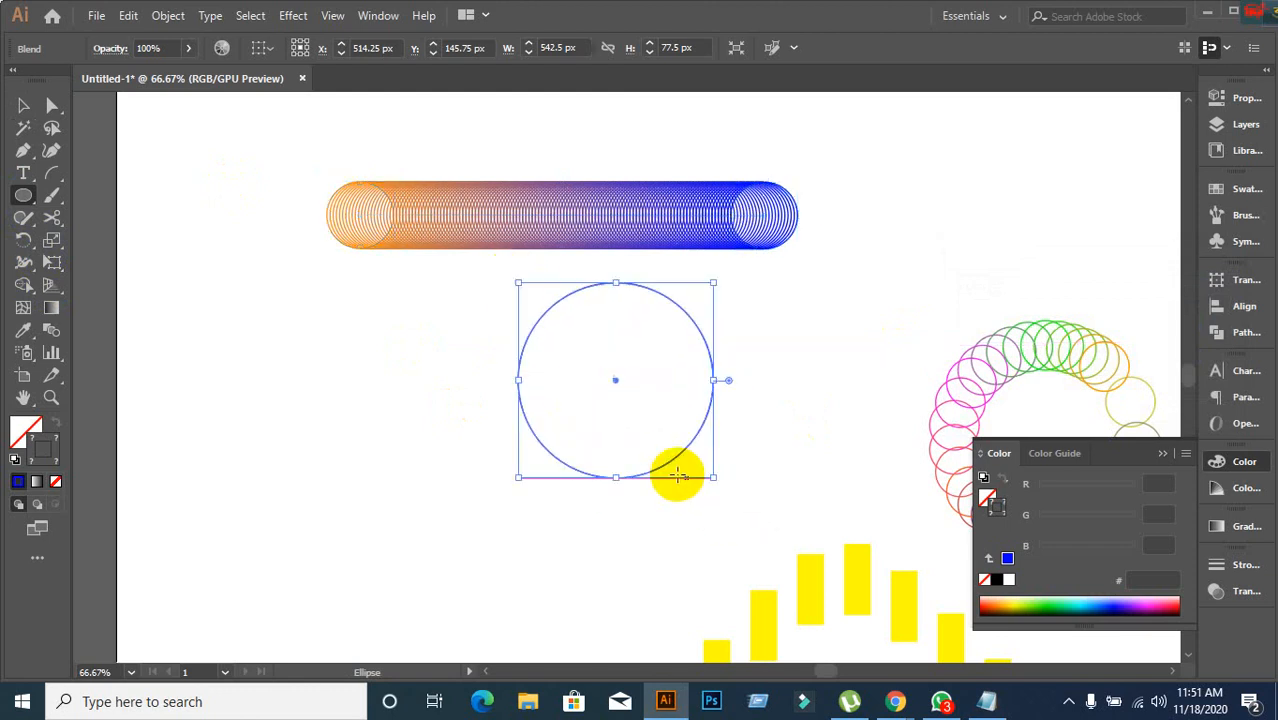
{"action": "left_click", "coordinate": [23, 106]}
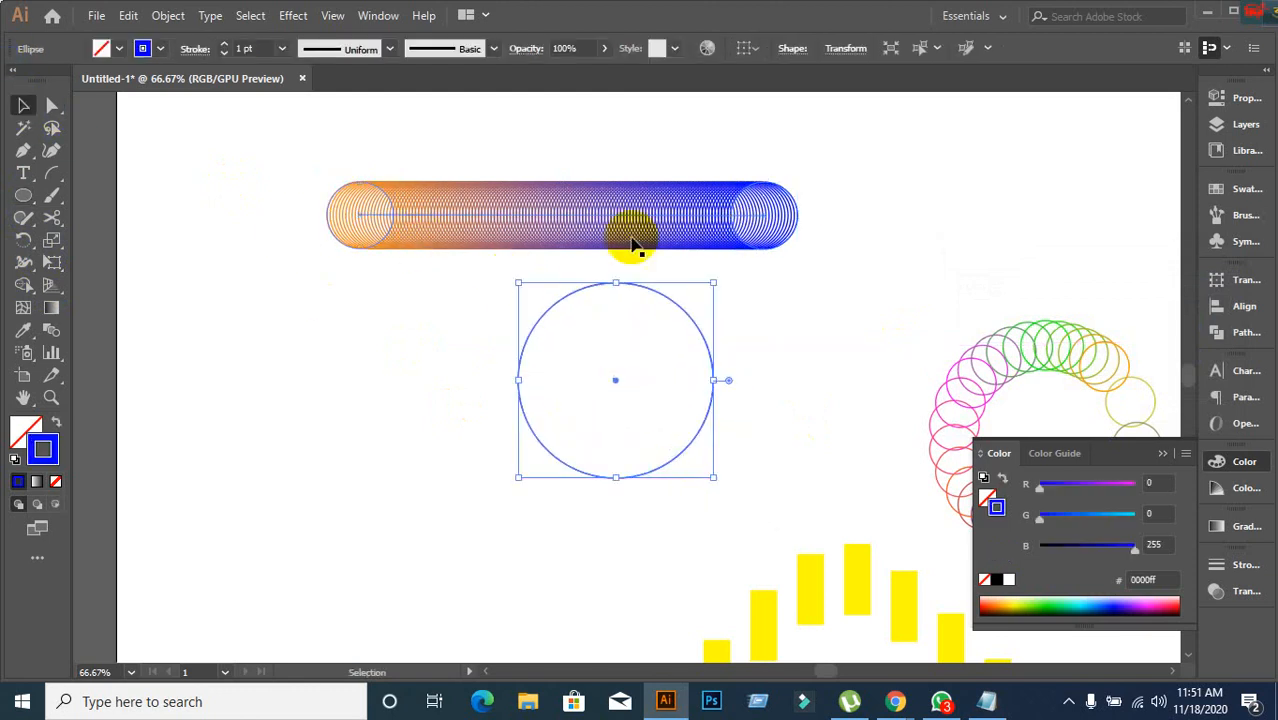
{"action": "left_click_drag", "start_coordinate": [647, 292], "coordinate": [593, 277]}
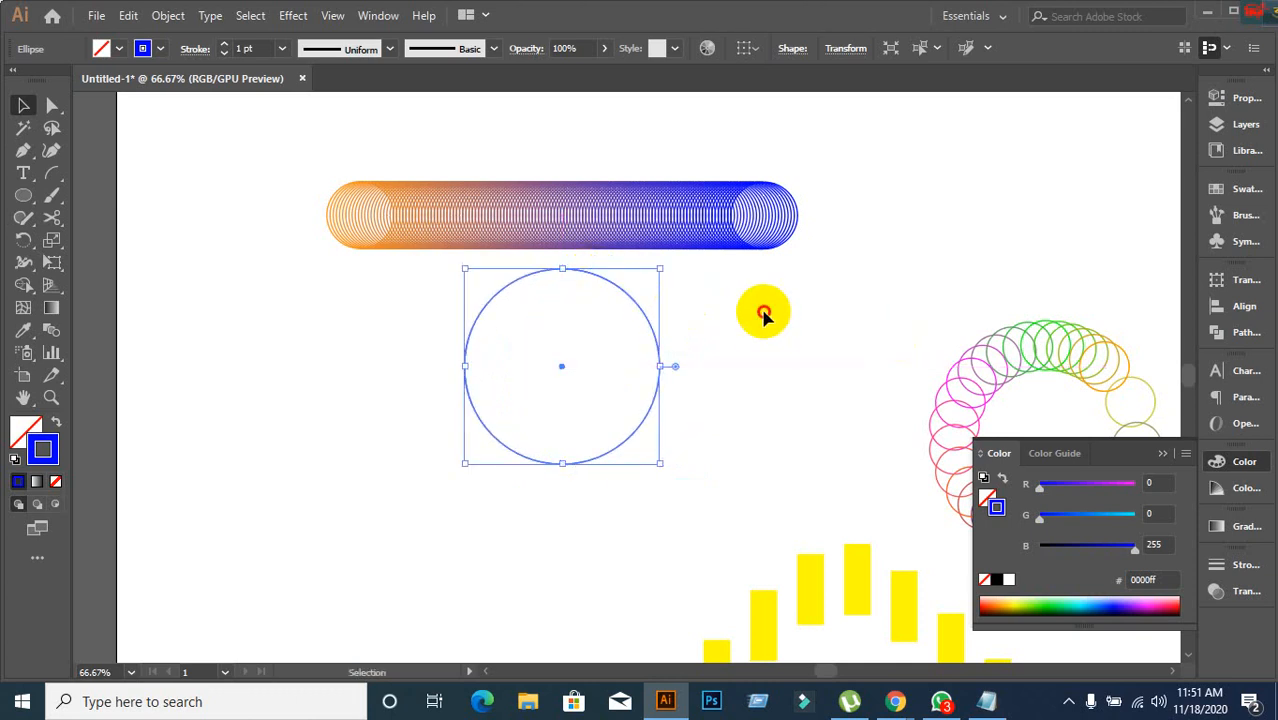
Replace the orange-to-blue blend's spine with the large circle below it.
{"action": "left_click_drag", "start_coordinate": [434, 108], "coordinate": [674, 540]}
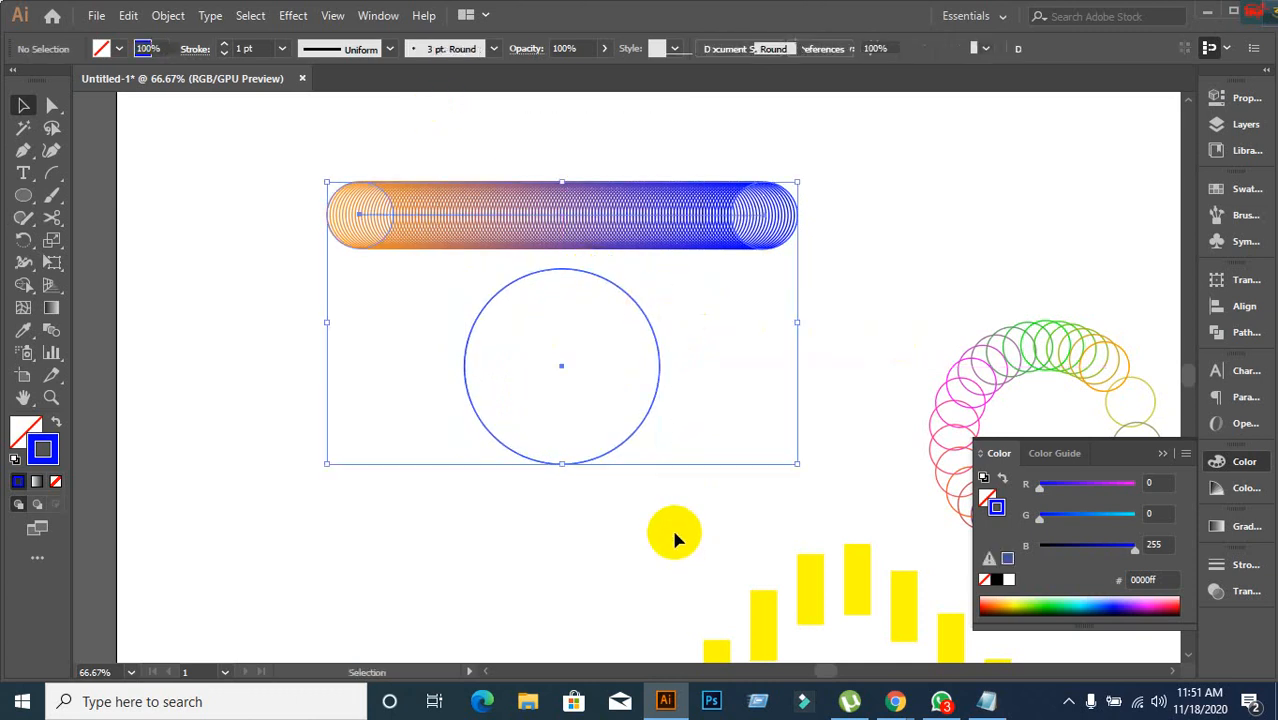
{"action": "left_click", "coordinate": [168, 15]}
{"action": "mouse_move", "coordinate": [230, 515]}
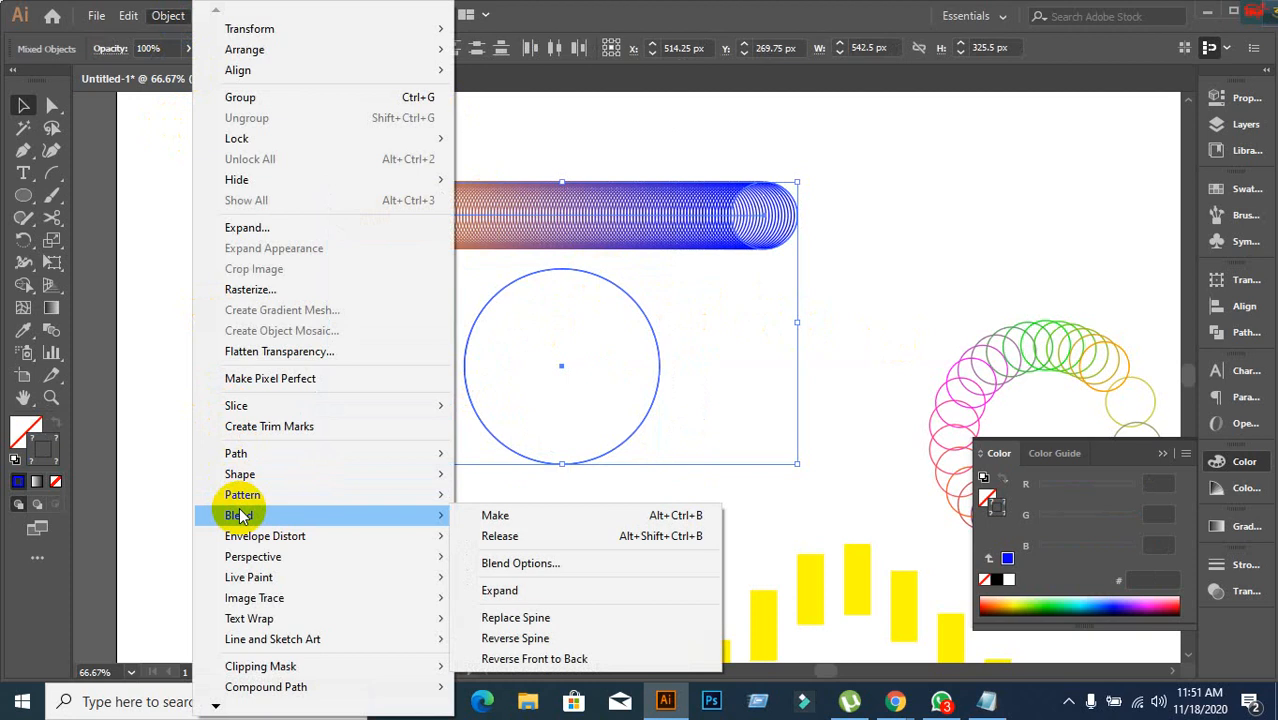
{"action": "left_click", "coordinate": [527, 618]}
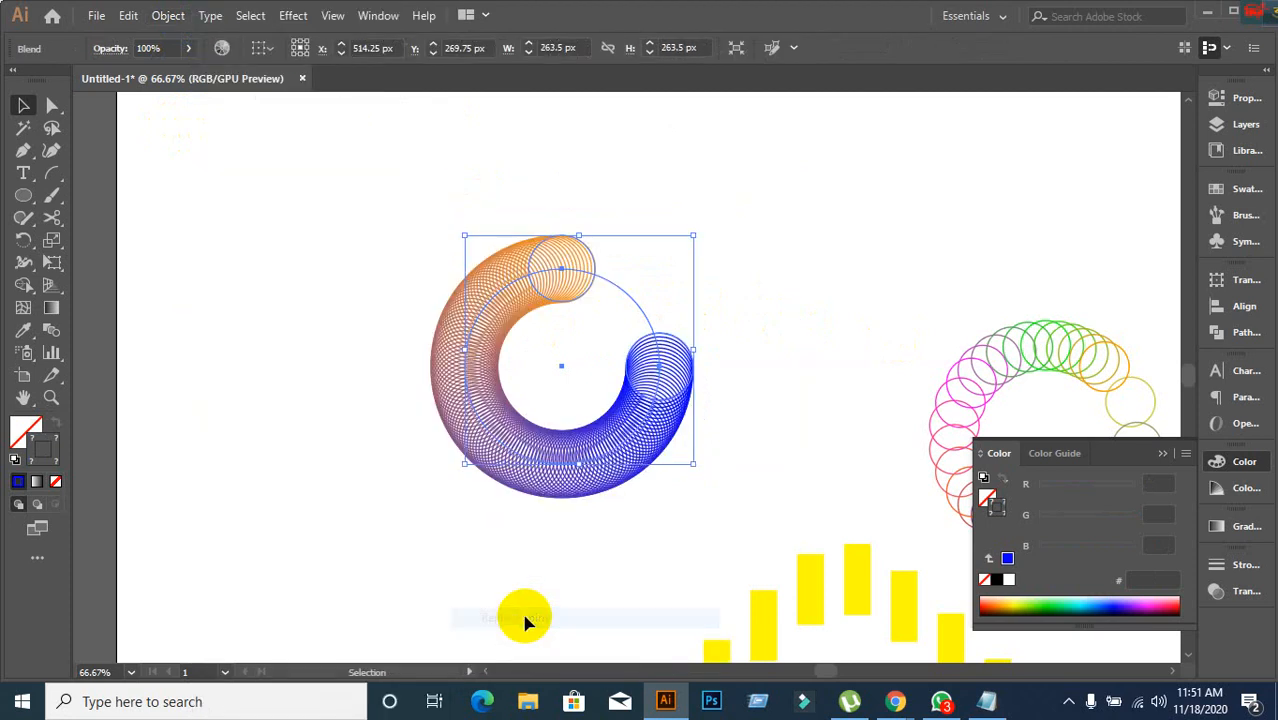
Cut the orange-to-blue blend's circular spine at its upper right with the Scissors tool, and deselect it.
{"action": "left_click", "coordinate": [52, 218]}
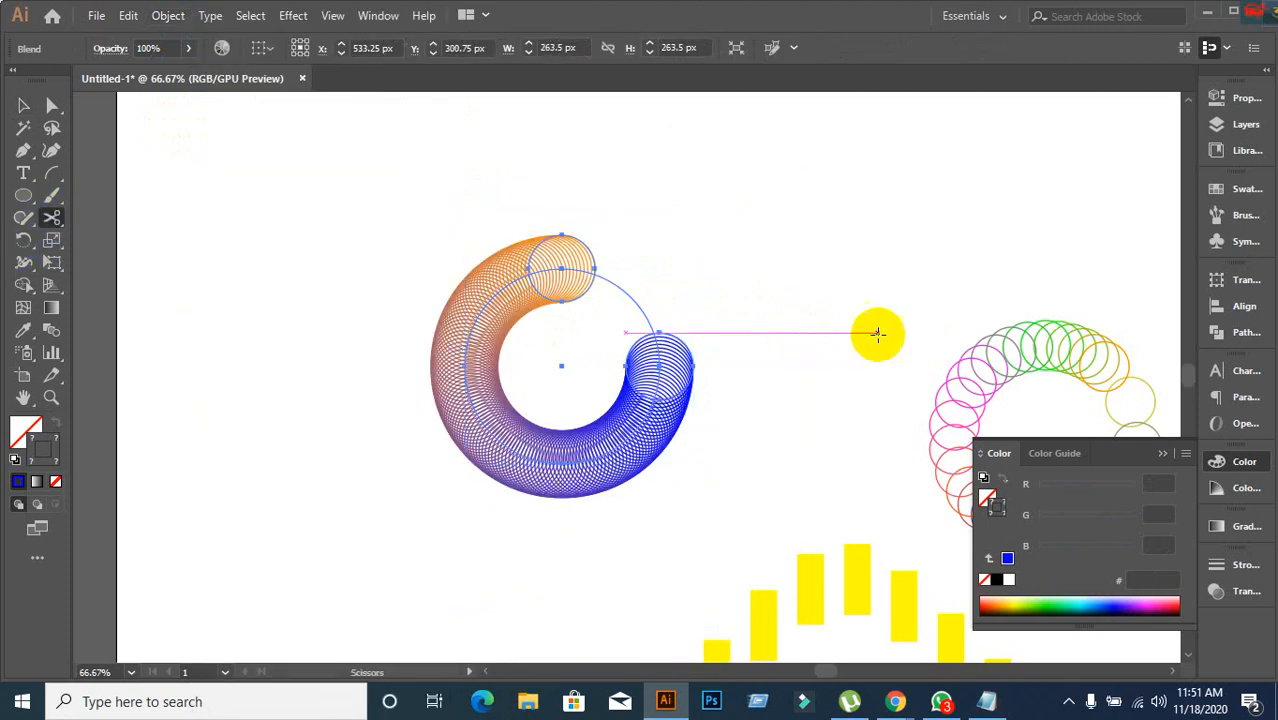
{"action": "left_click", "coordinate": [623, 293]}
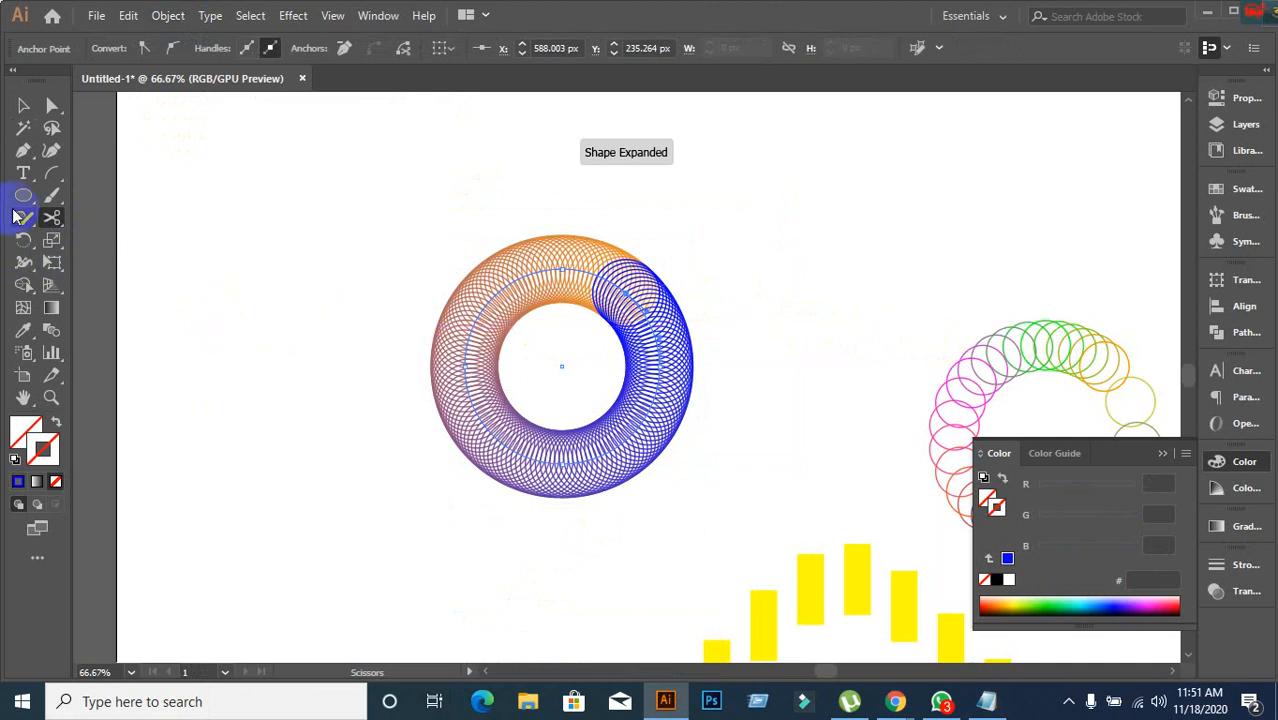
{"action": "left_click_drag", "start_coordinate": [1060, 395], "coordinate": [854, 285]}
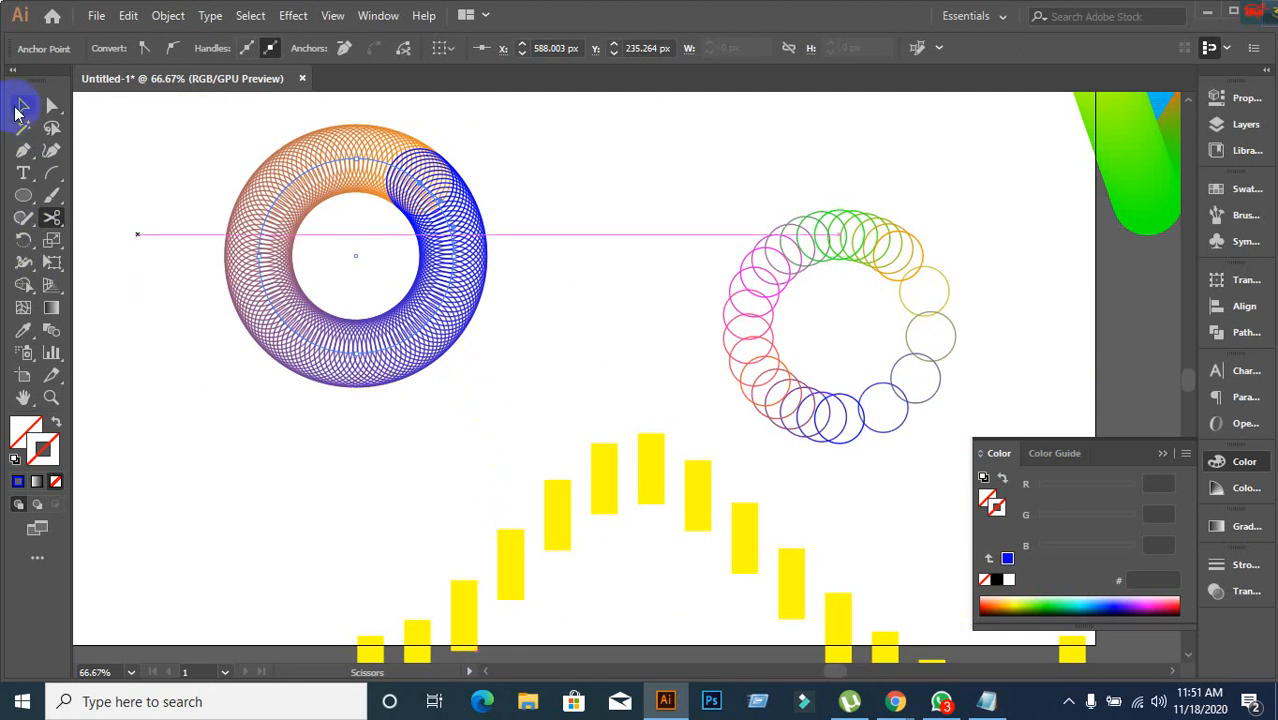
{"action": "left_click", "coordinate": [23, 106]}
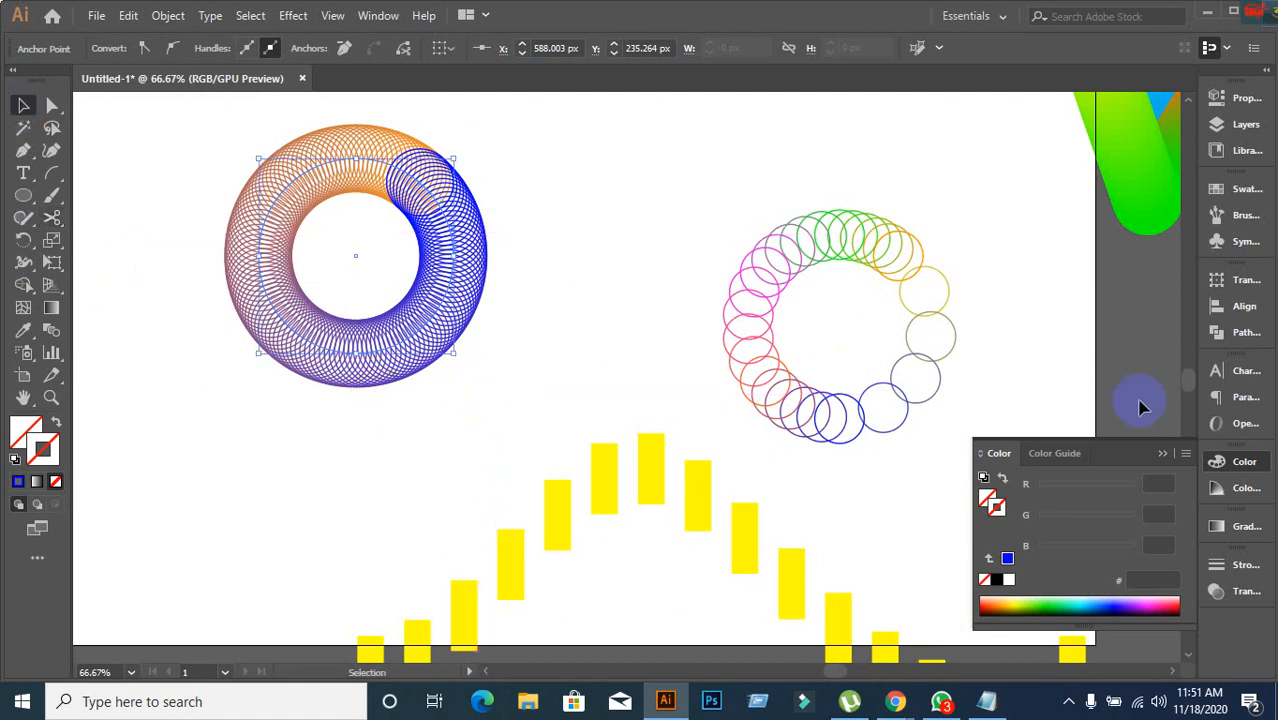
{"action": "left_click", "coordinate": [445, 408]}
Duplicate the orange-to-blue ring up and to the right, and move the original ring down and to the left.
{"action": "scroll", "coordinate": [205, 189], "scroll_direction": "up", "scroll_amount": 1}
{"action": "left_click", "coordinate": [257, 276]}
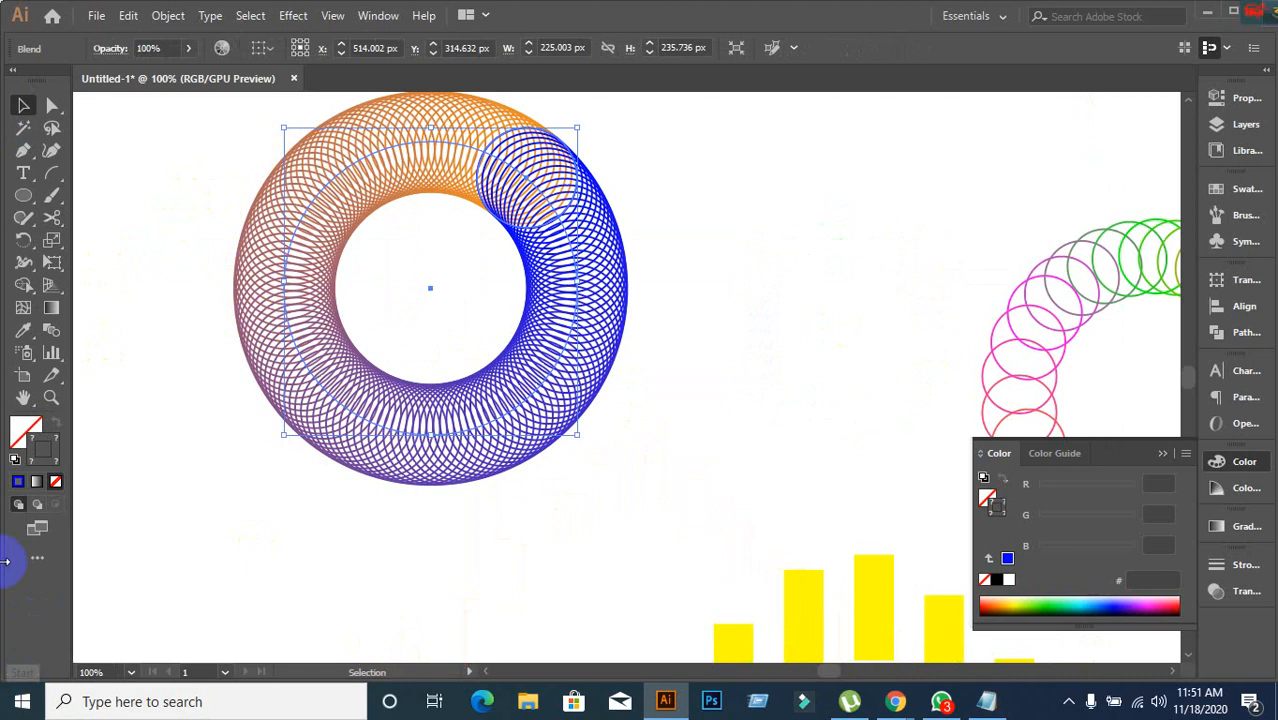
{"action": "left_click", "coordinate": [168, 16]}
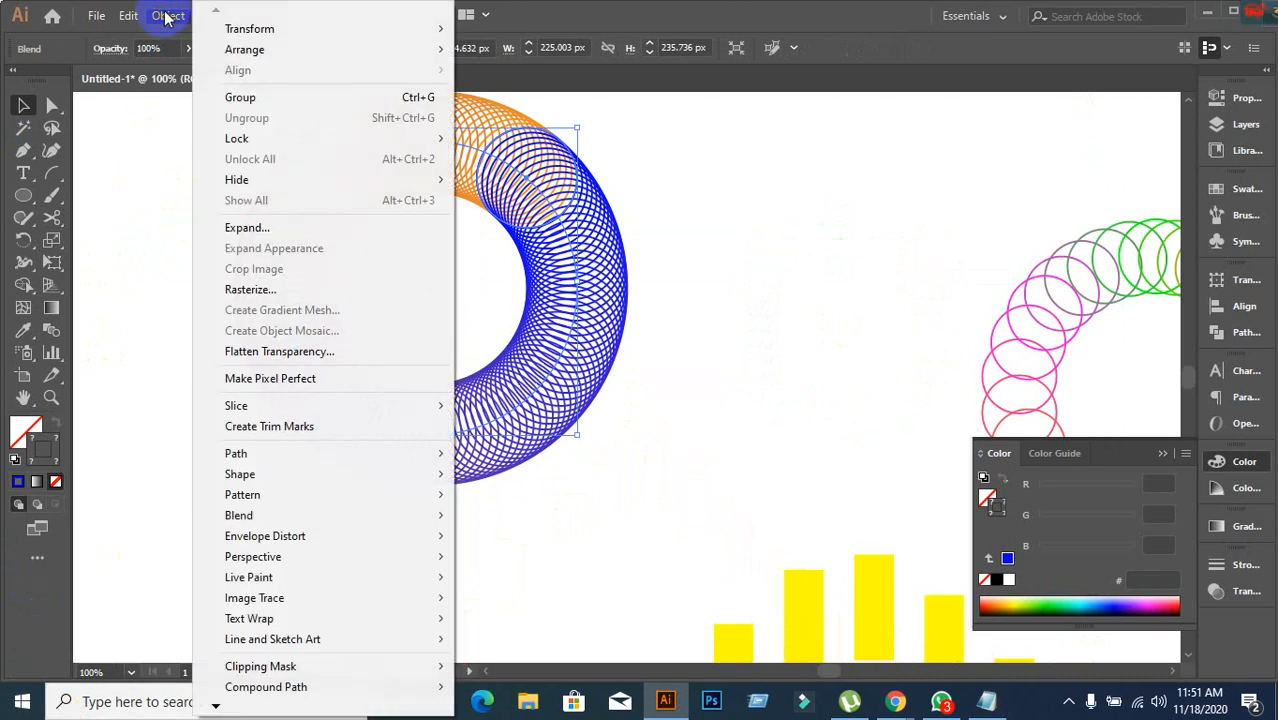
{"action": "left_click", "coordinate": [683, 444]}
{"action": "left_click_drag", "start_coordinate": [545, 385], "coordinate": [930, 270]}
{"action": "left_click_drag", "start_coordinate": [489, 418], "coordinate": [282, 610]}
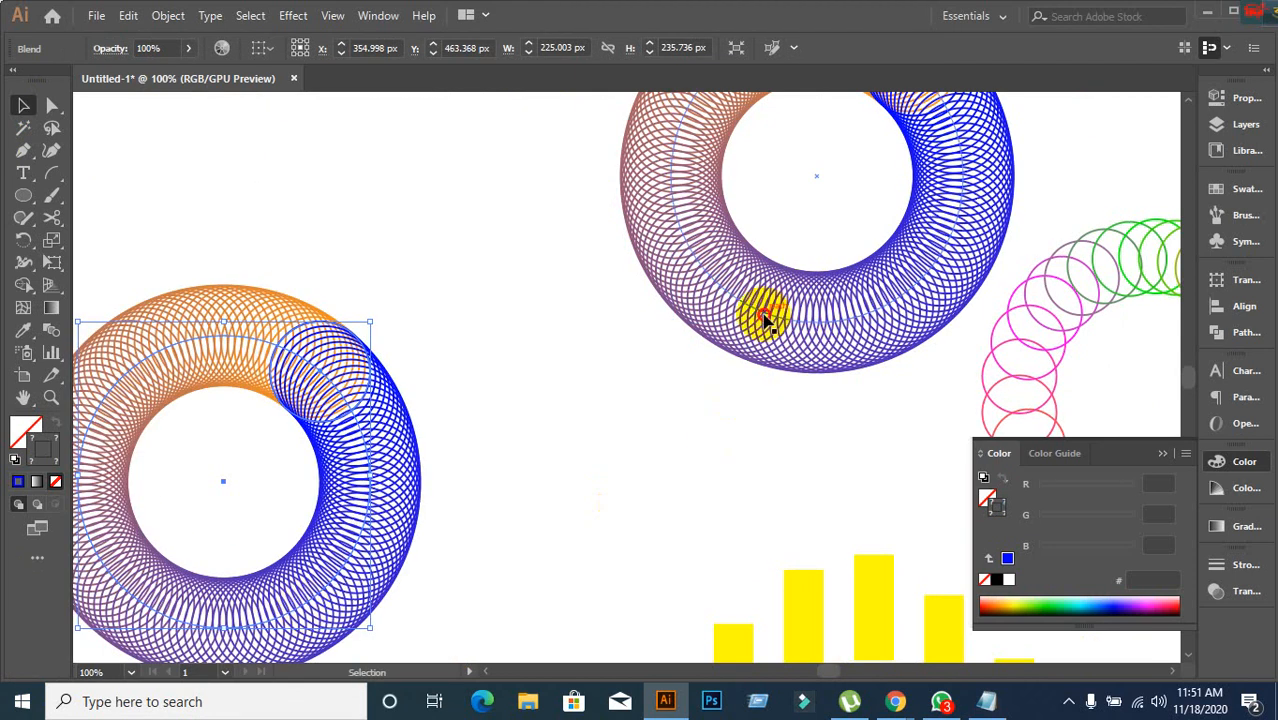
Move the duplicate orange-to-blue ring down and to the left, between the original ring and the multicoloured ring.
{"action": "left_click_drag", "start_coordinate": [764, 320], "coordinate": [699, 420]}
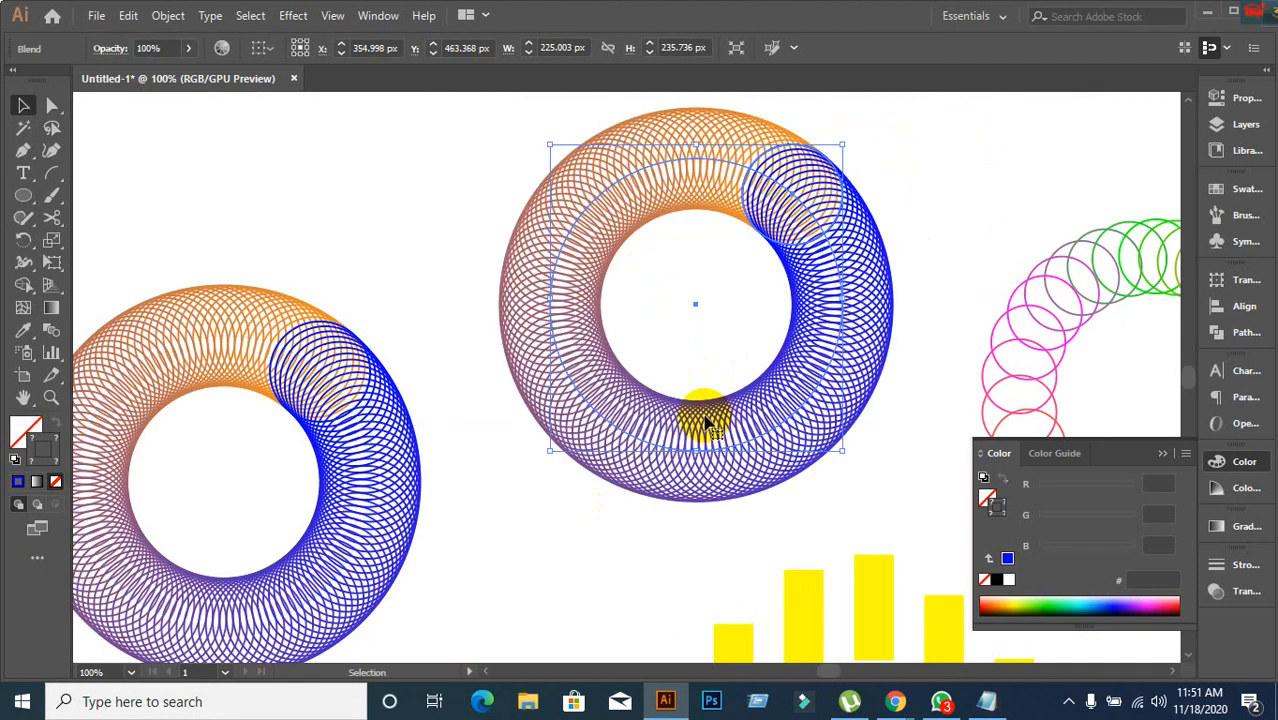
Reverse the spine of the duplicate ring's blend, and reverse it back again.
{"action": "left_click", "coordinate": [170, 16]}
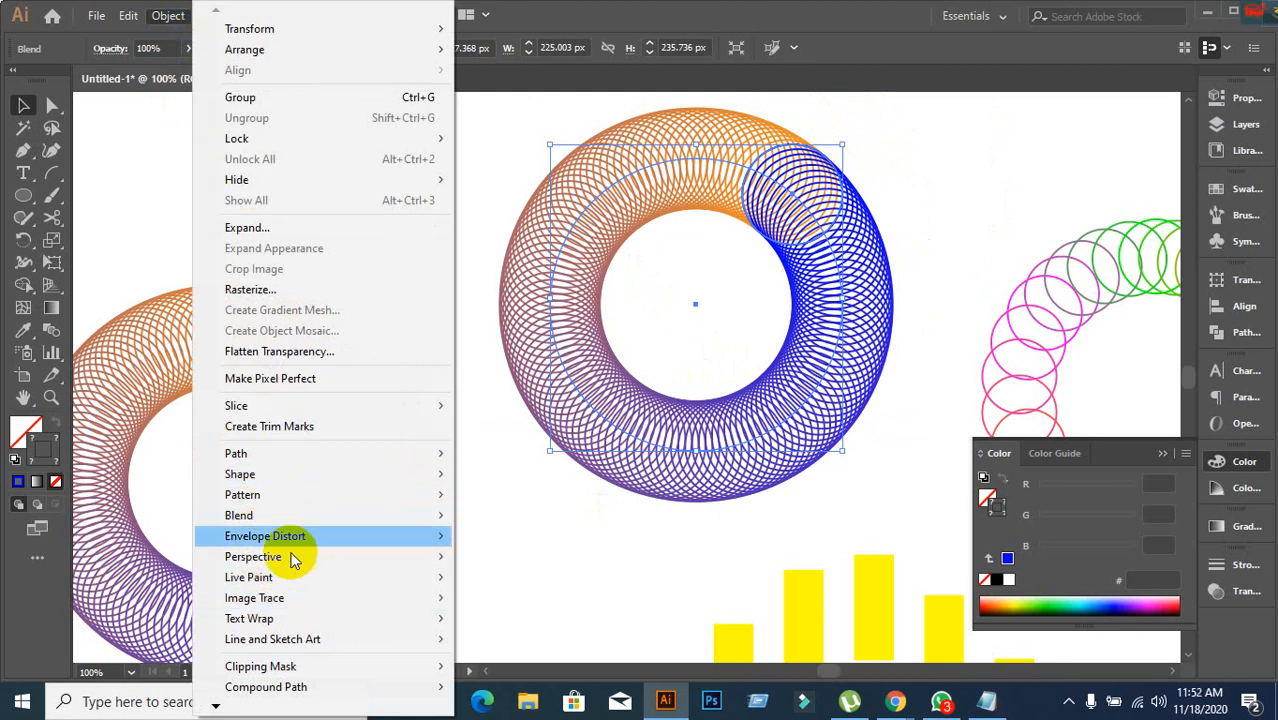
{"action": "mouse_move", "coordinate": [314, 514]}
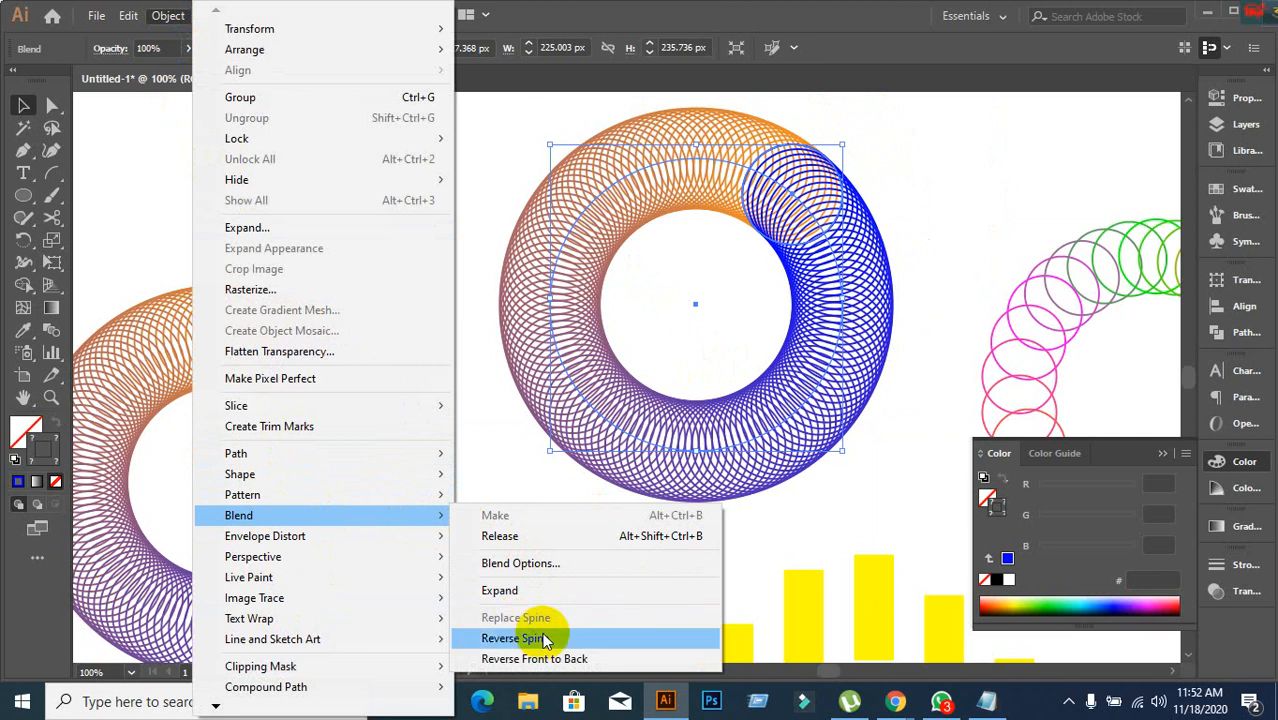
{"action": "left_click", "coordinate": [543, 638]}
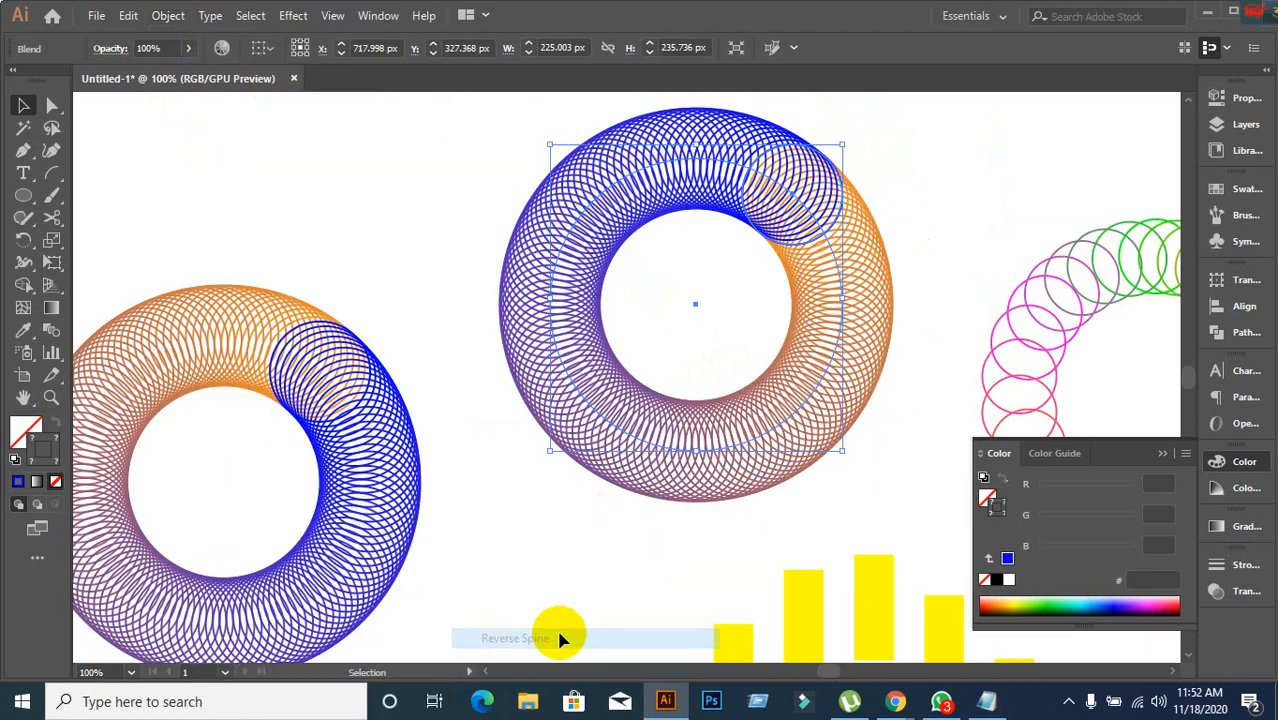
{"action": "left_click", "coordinate": [167, 20]}
{"action": "mouse_move", "coordinate": [260, 520]}
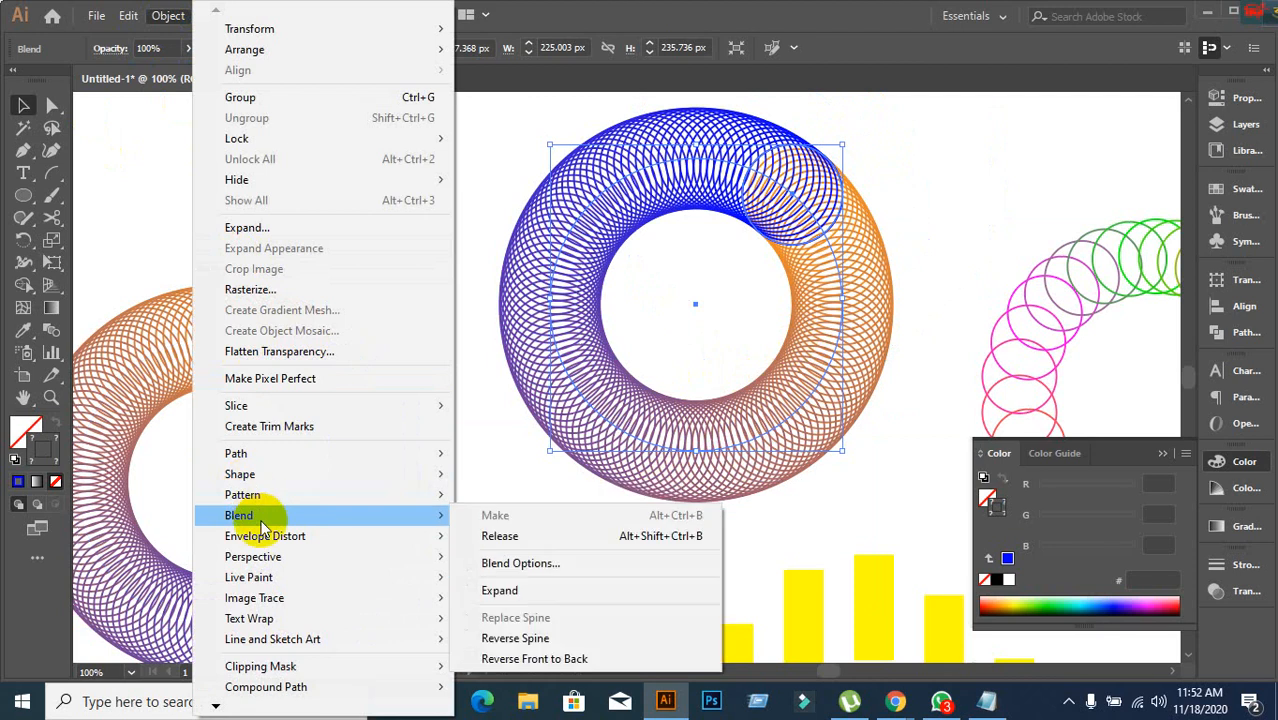
{"action": "left_click", "coordinate": [488, 641]}
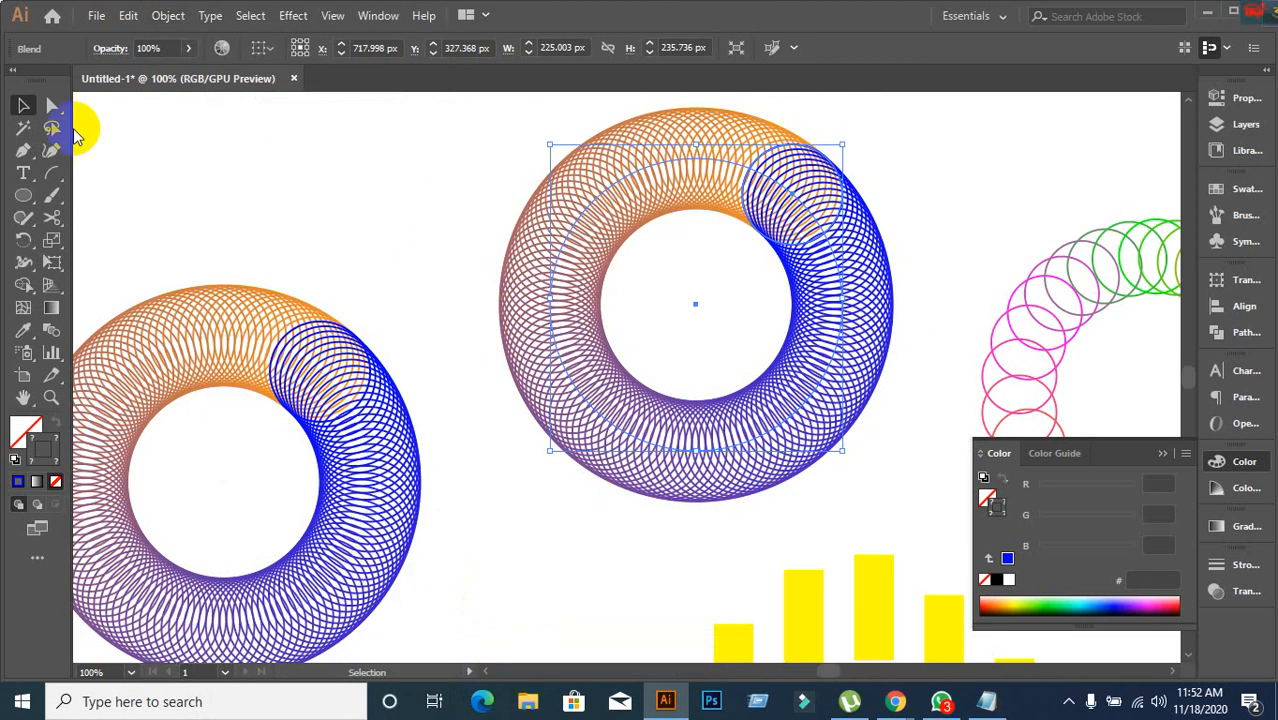
Reverse the duplicate ring's blend front to back, examine the overlap up close, undo the reversal and deselect the ring.
{"action": "left_click", "coordinate": [162, 18]}
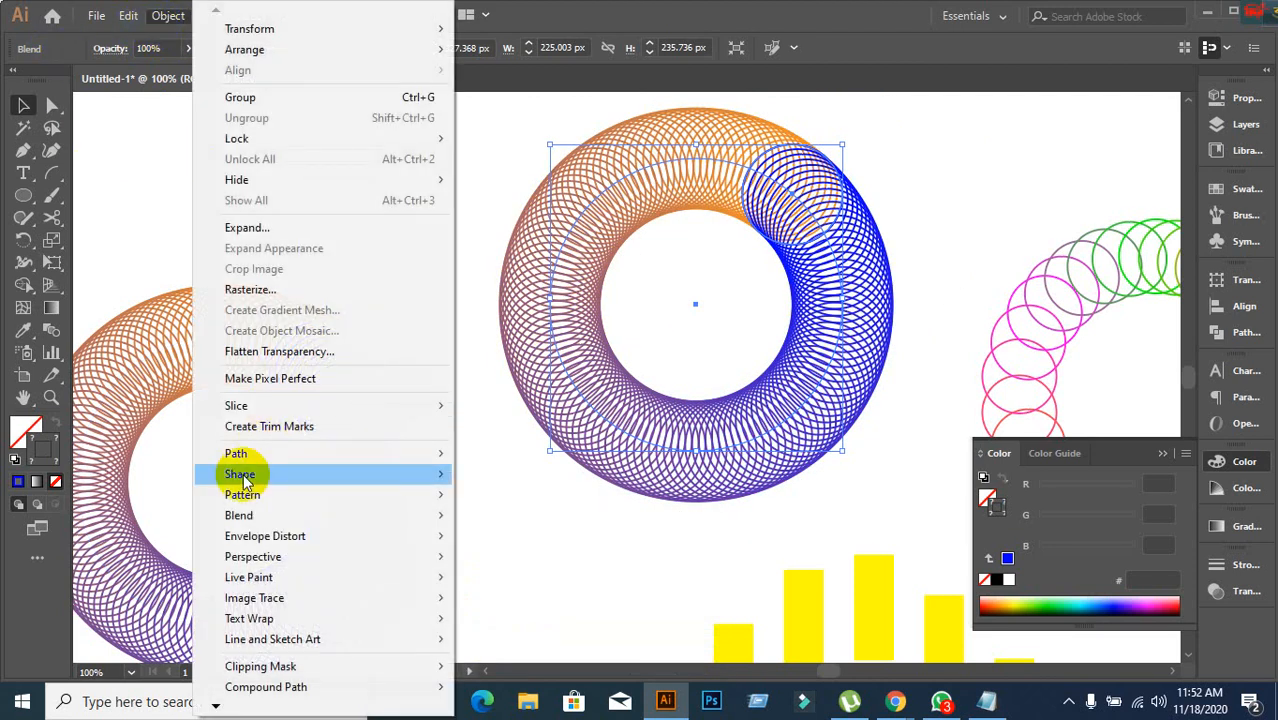
{"action": "mouse_move", "coordinate": [251, 526]}
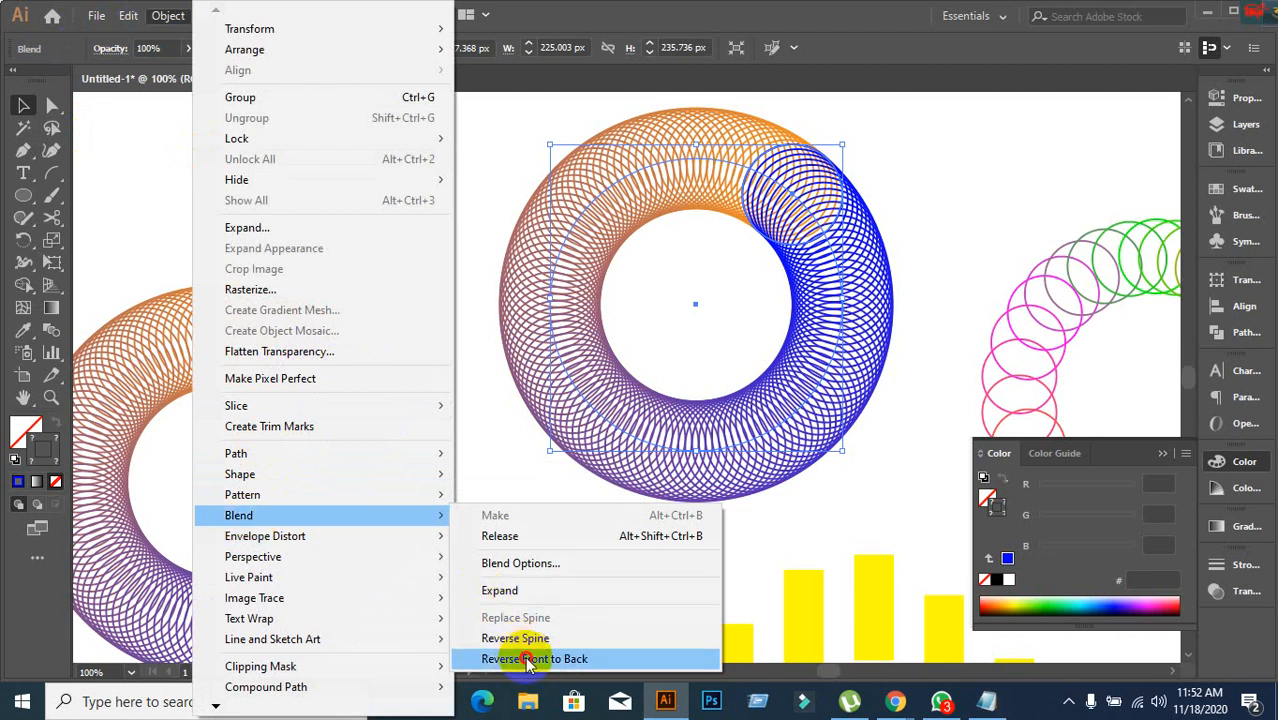
{"action": "left_click", "coordinate": [528, 660]}
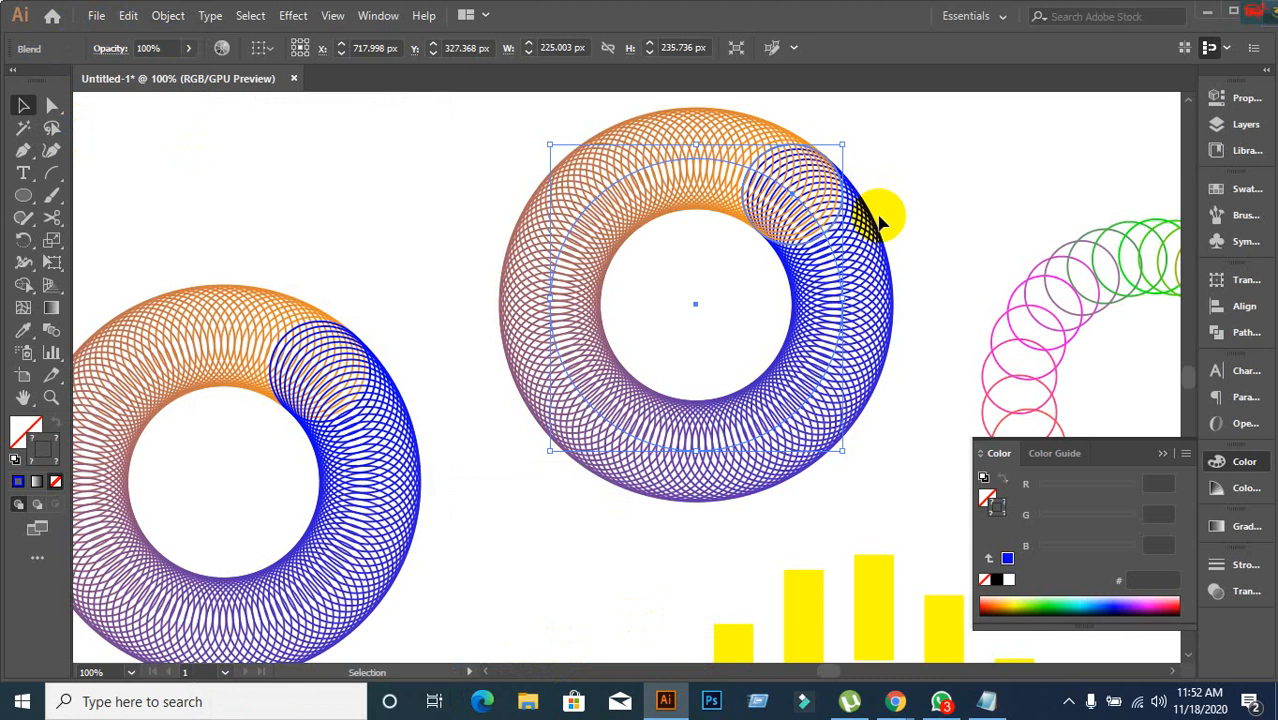
{"action": "scroll", "coordinate": [952, 207], "scroll_direction": "up", "scroll_amount": 3}
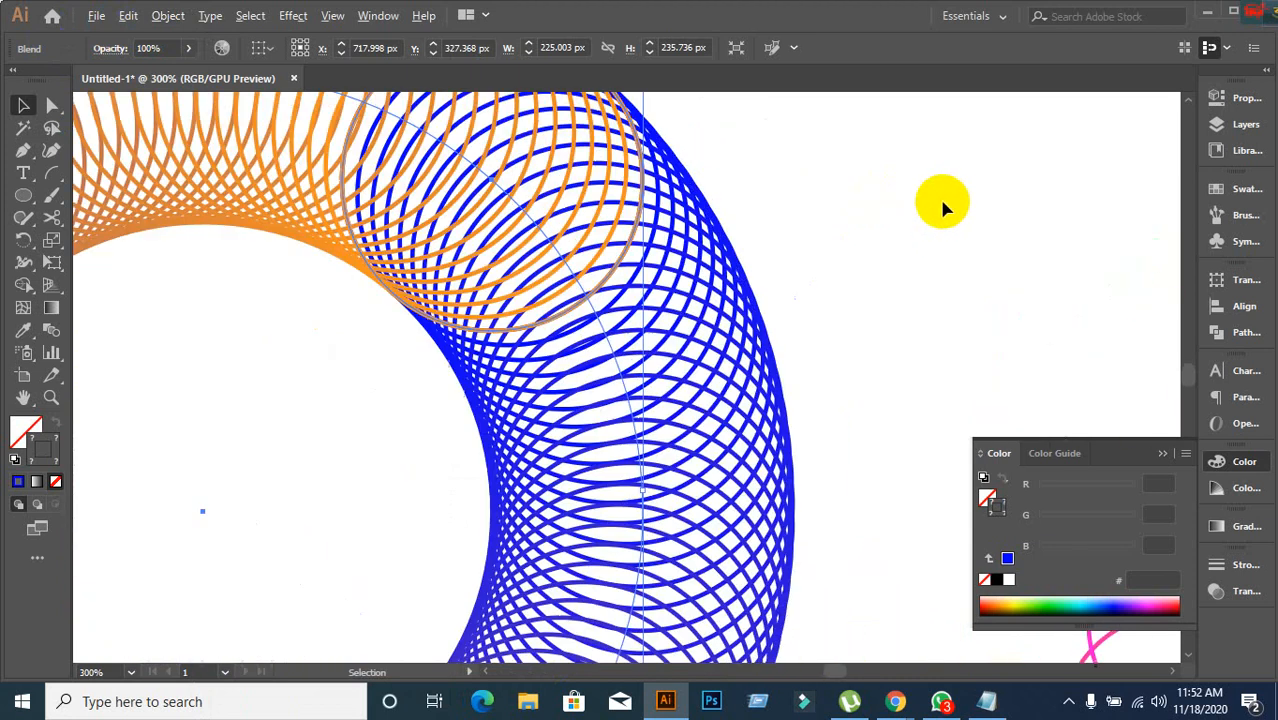
{"action": "key", "text": "ctrl+z"}
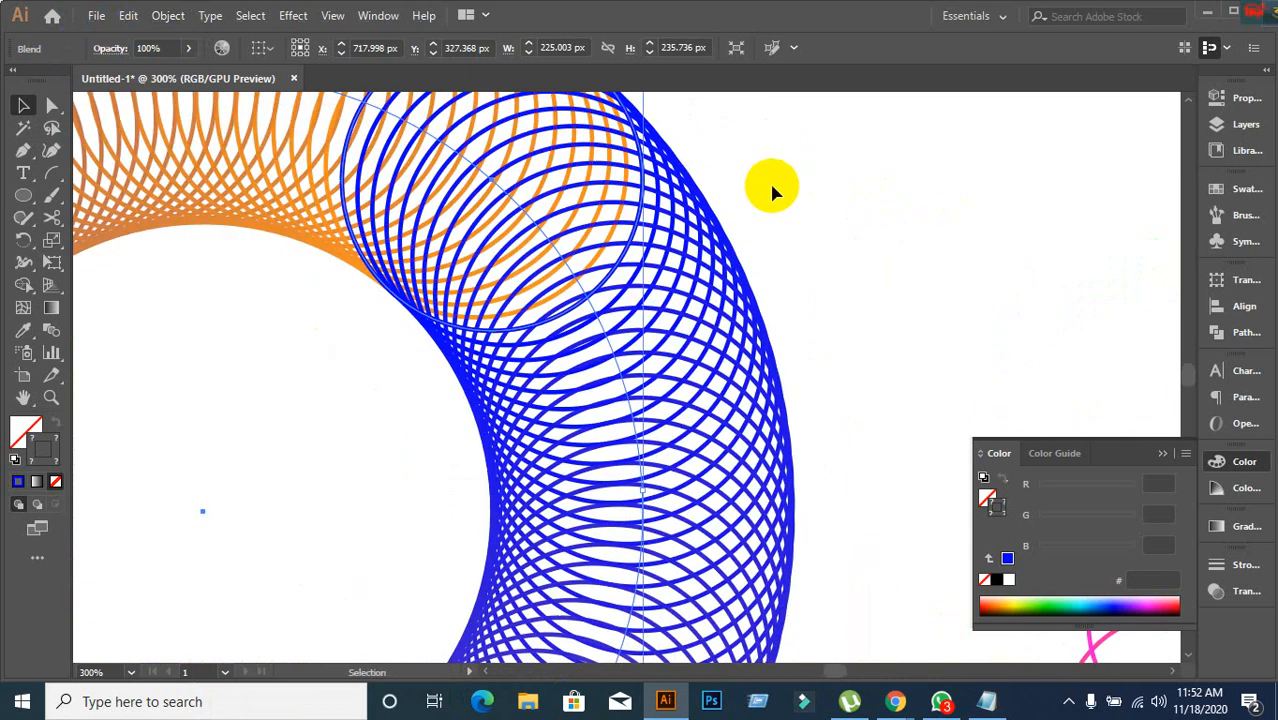
{"action": "left_click", "coordinate": [821, 200]}
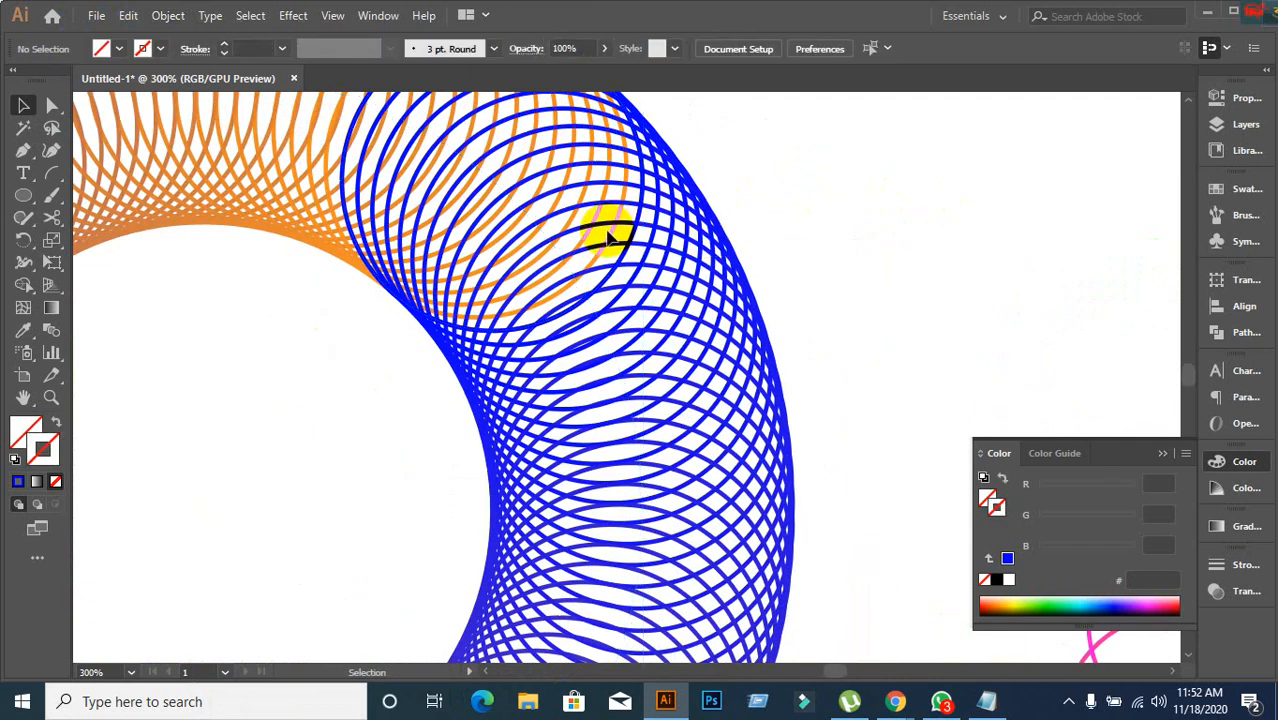
Reverse the stacking order of the duplicate ring's blend front to back, and deselect it.
{"action": "left_click", "coordinate": [452, 406]}
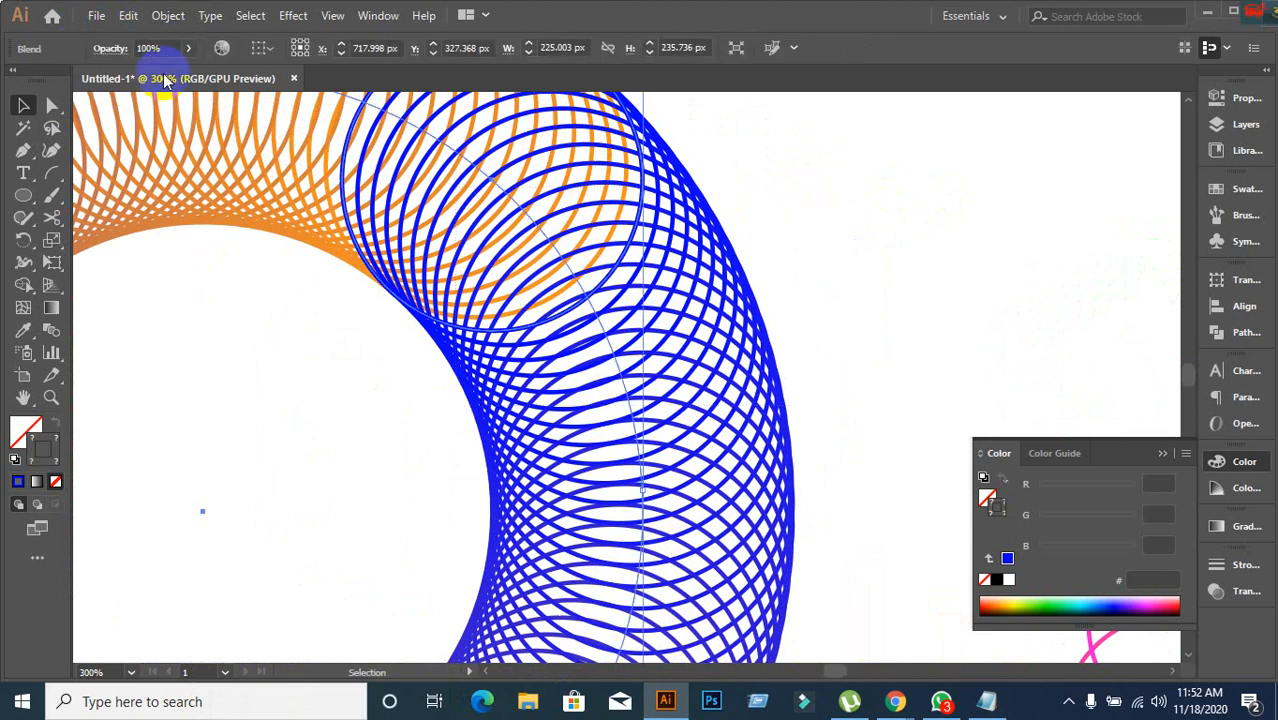
{"action": "left_click", "coordinate": [170, 16]}
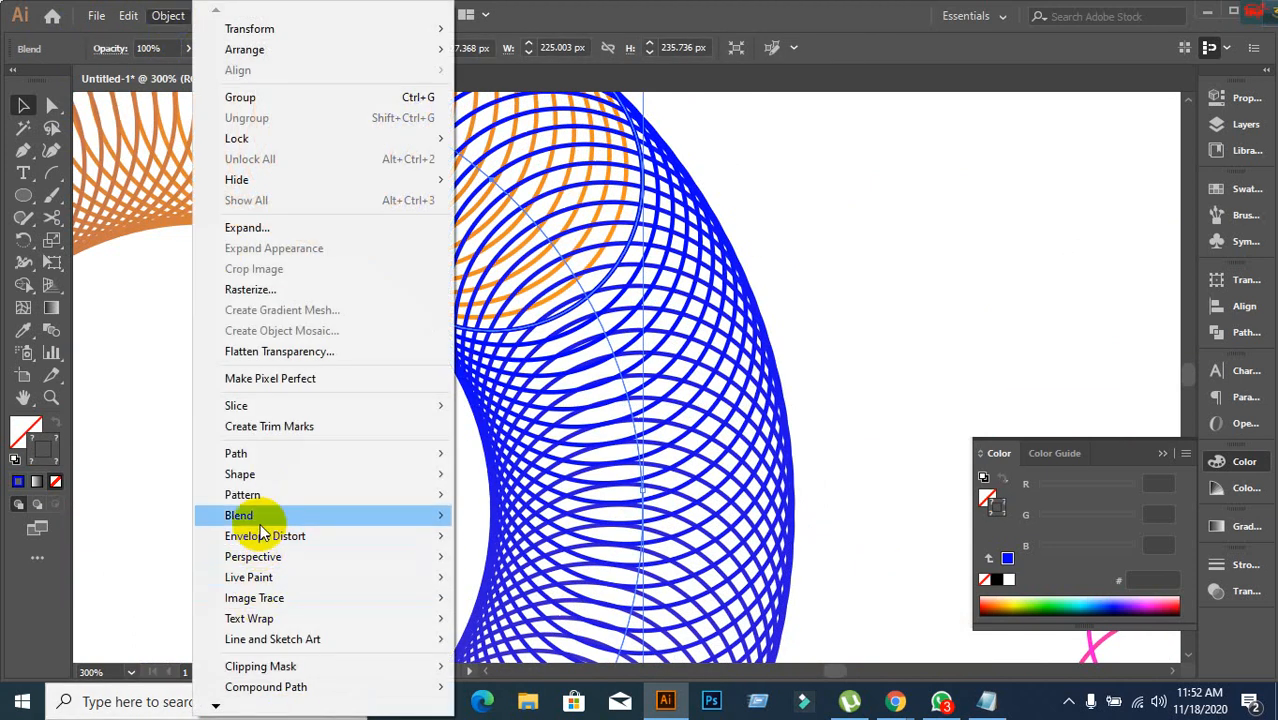
{"action": "mouse_move", "coordinate": [245, 515]}
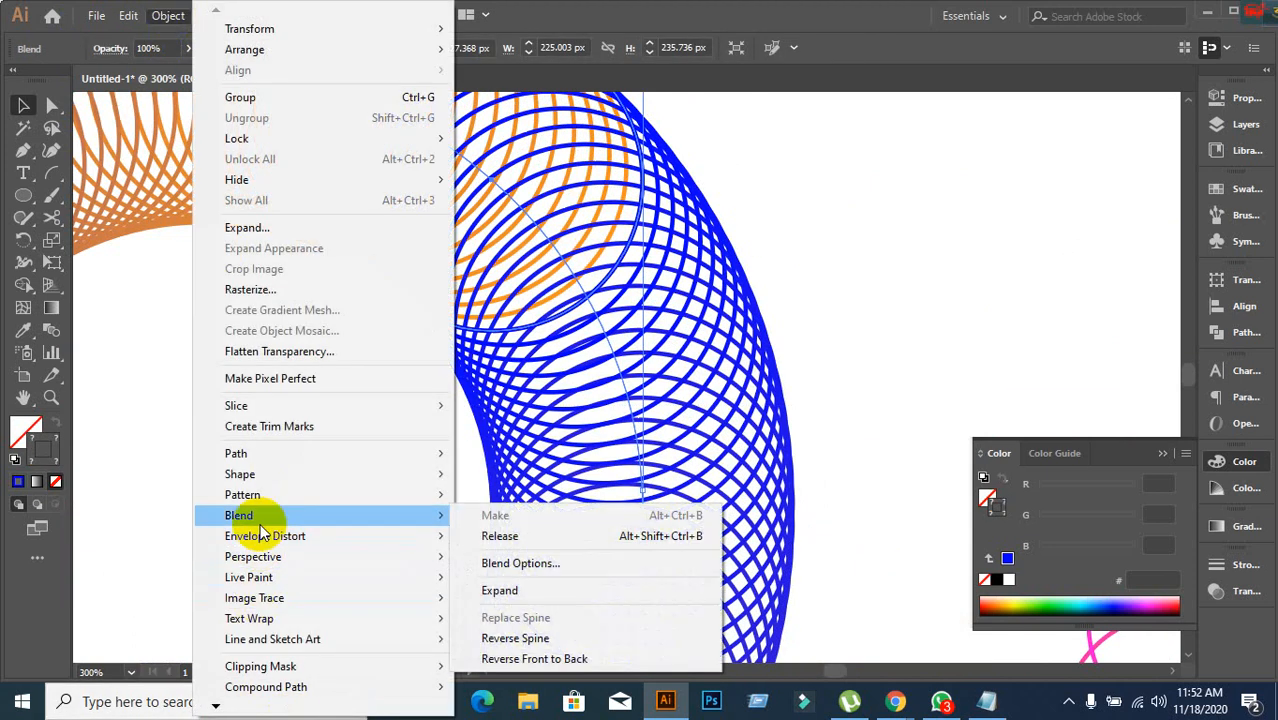
{"action": "left_click", "coordinate": [573, 660]}
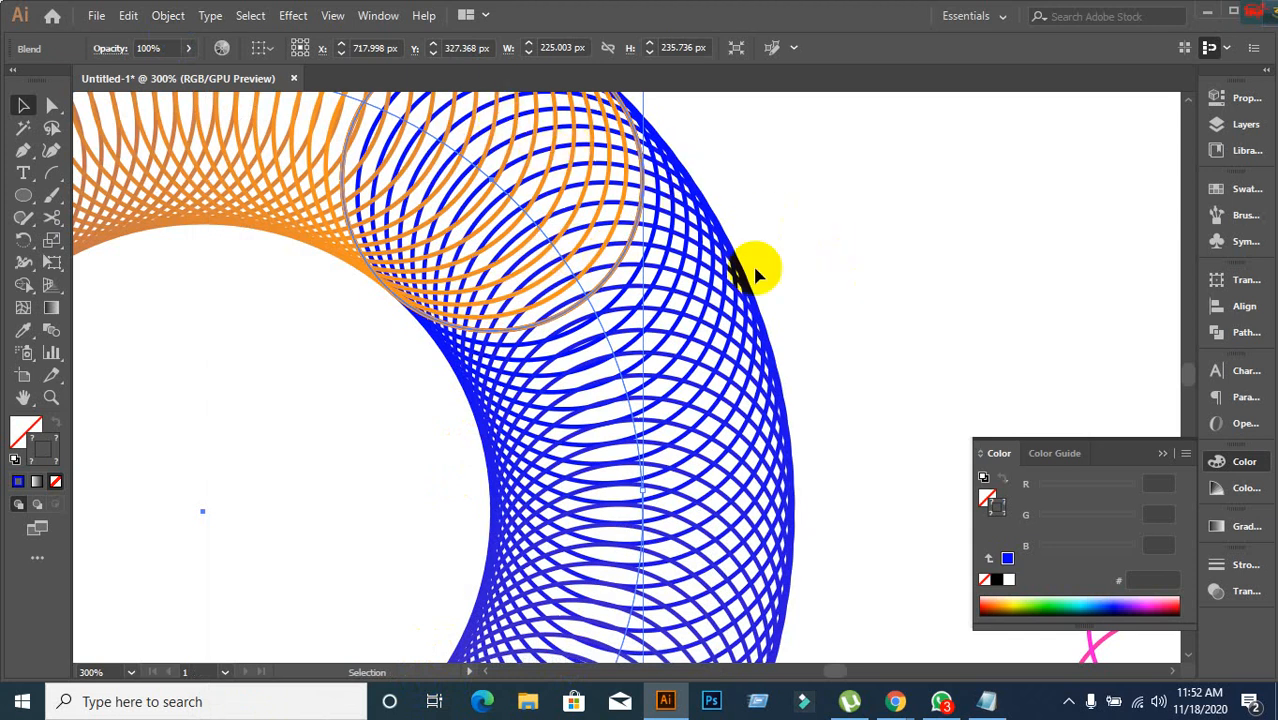
{"action": "scroll", "coordinate": [757, 272], "scroll_direction": "down", "scroll_amount": 2}
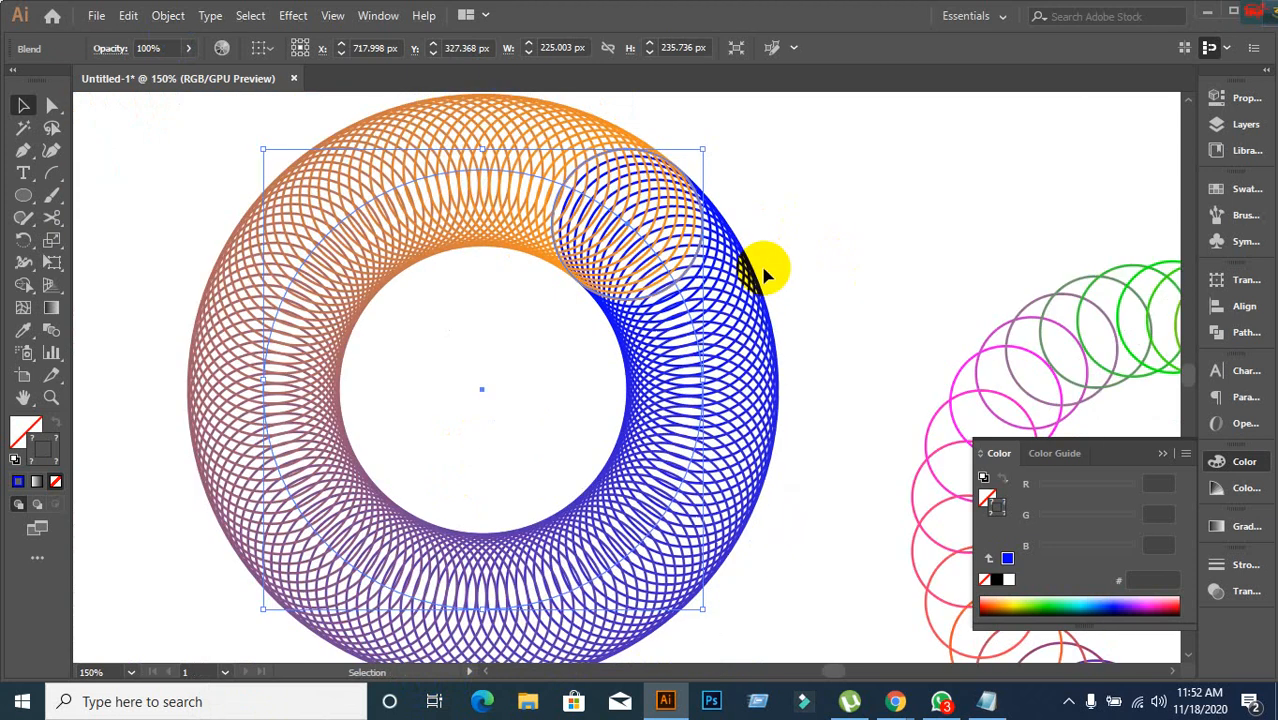
{"action": "scroll", "coordinate": [782, 211], "scroll_direction": "down", "scroll_amount": 1}
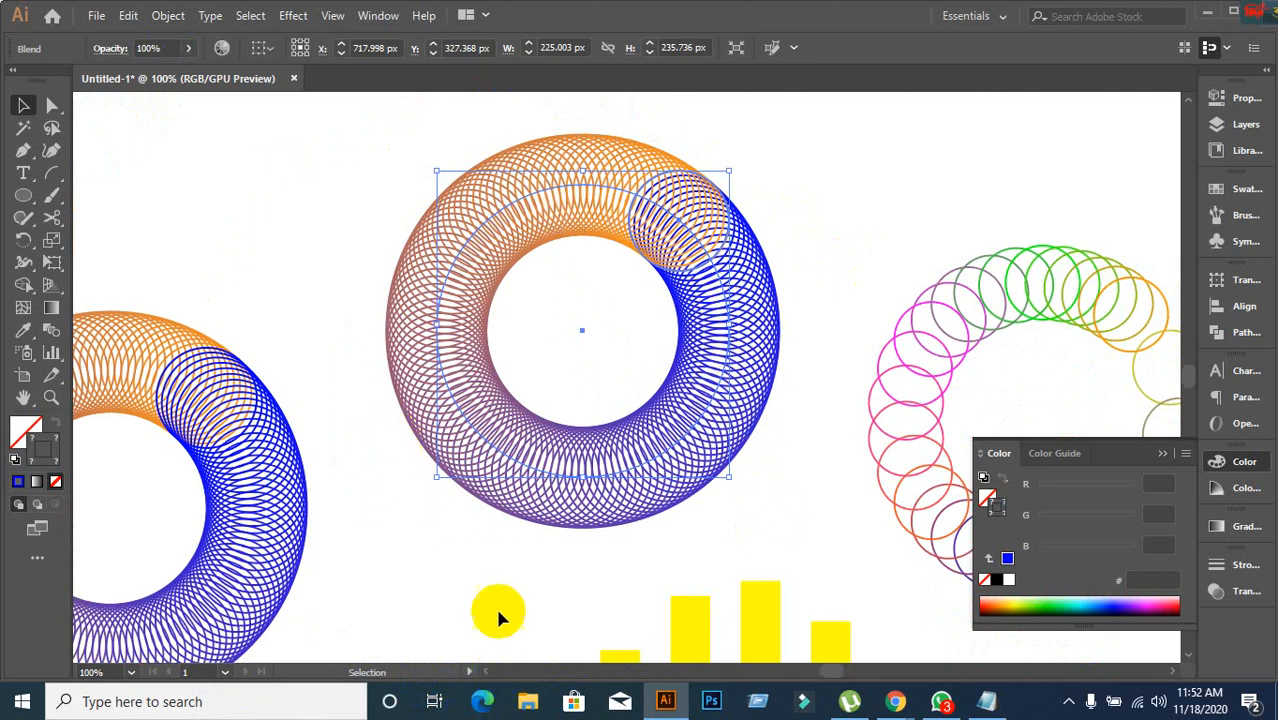
{"action": "left_click", "coordinate": [406, 188]}
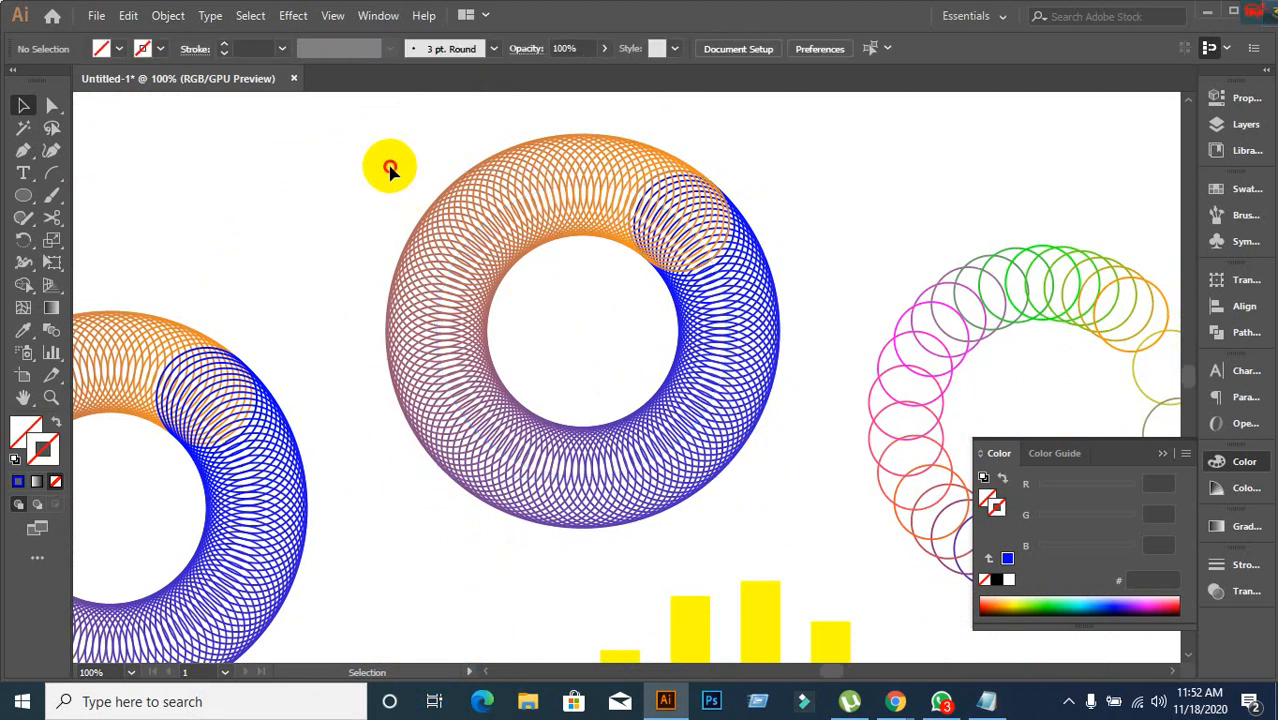
{"action": "left_click_drag", "start_coordinate": [389, 164], "coordinate": [588, 405]}
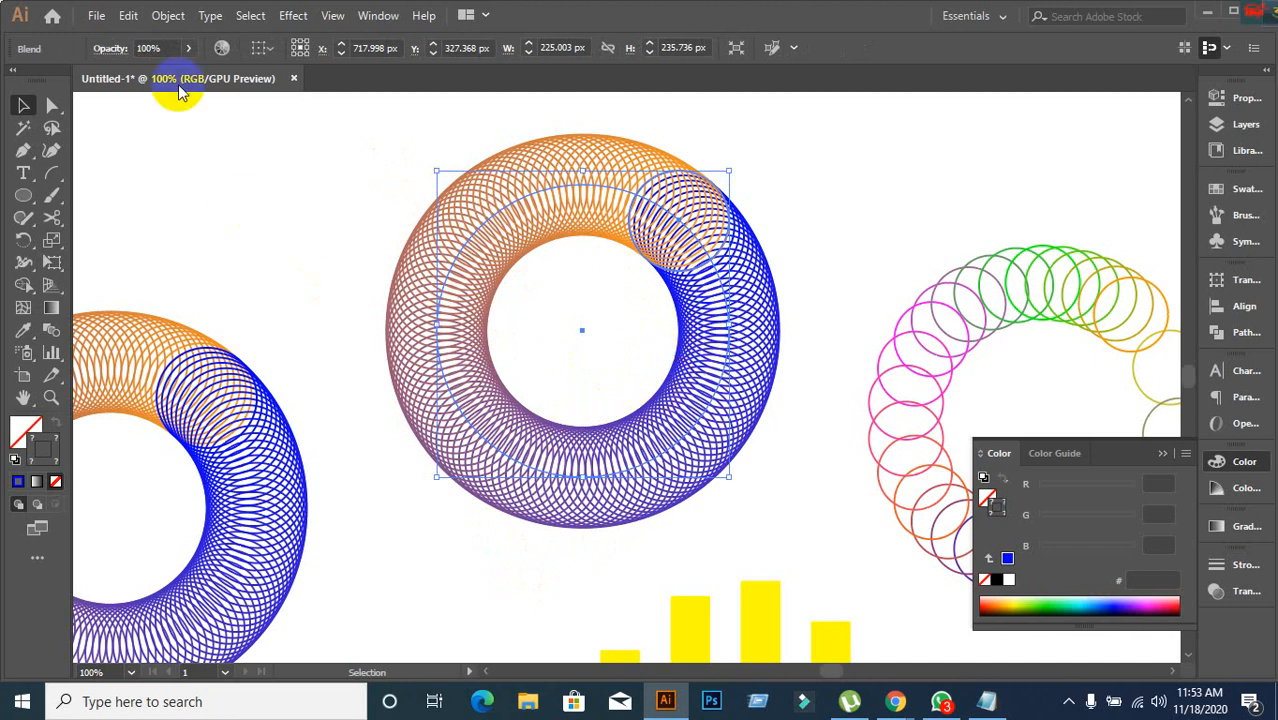
{"action": "left_click", "coordinate": [168, 15]}
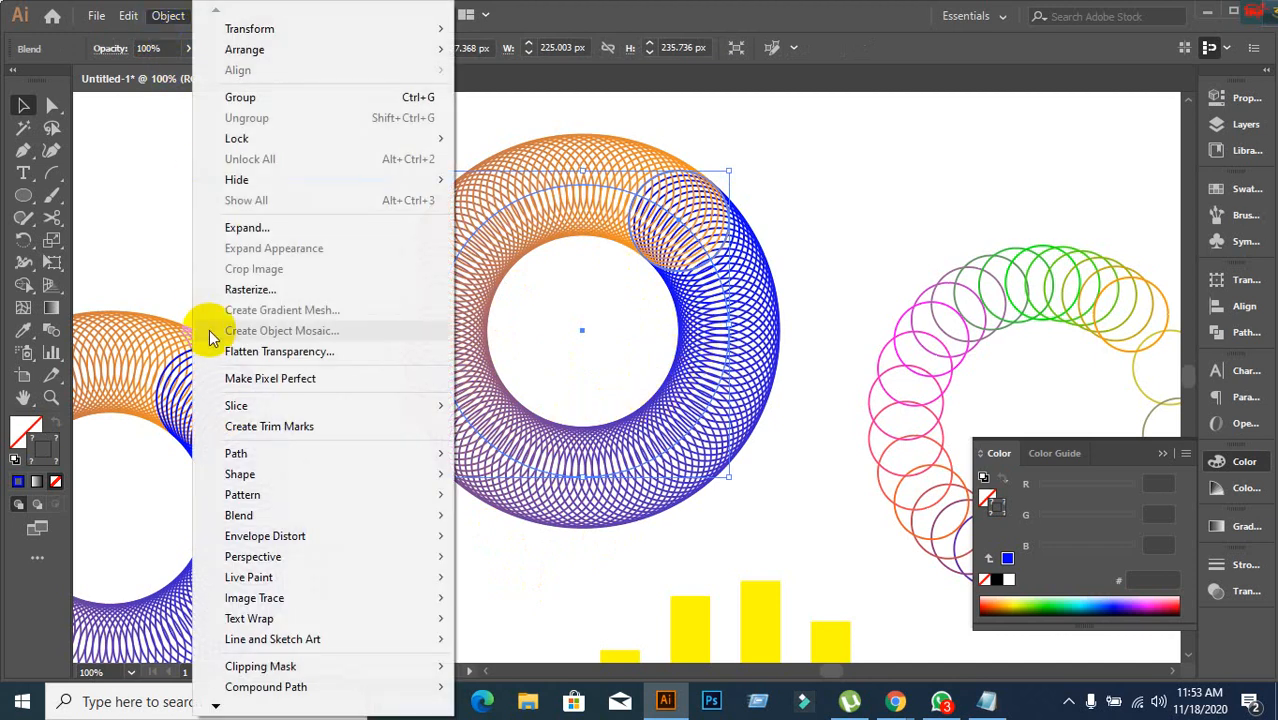
{"action": "mouse_move", "coordinate": [259, 470]}
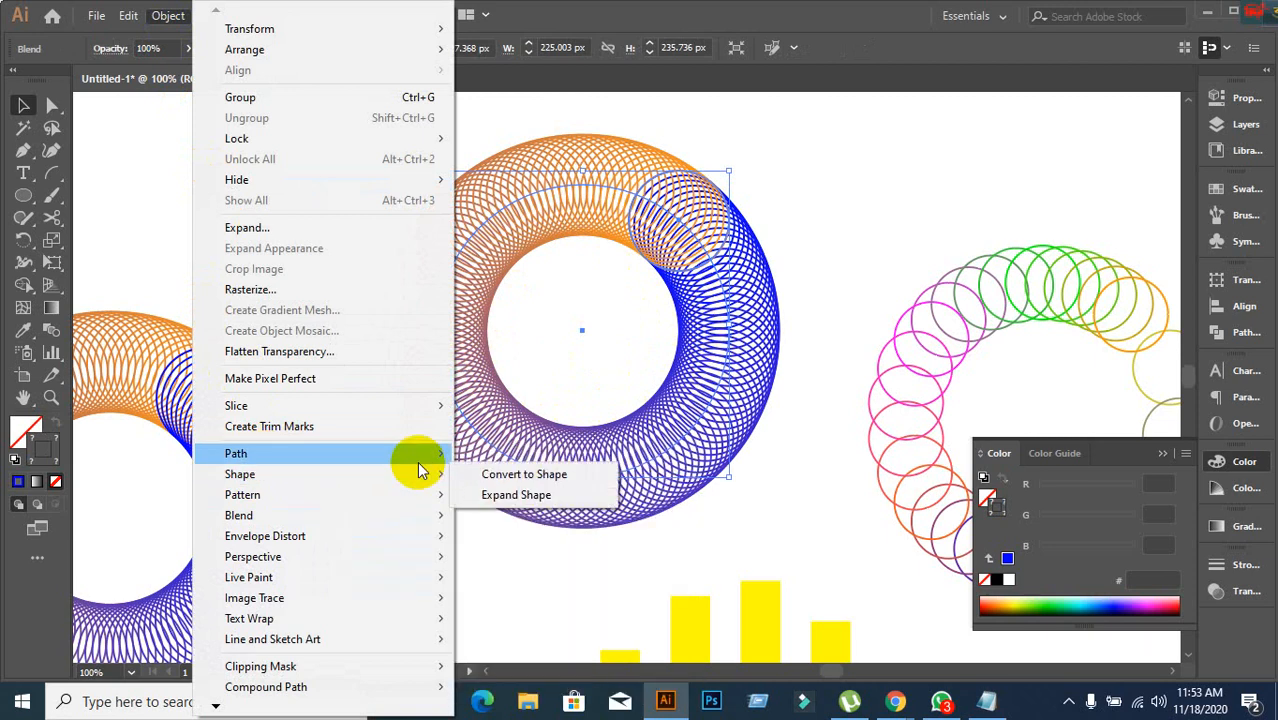
{"action": "mouse_move", "coordinate": [417, 461]}
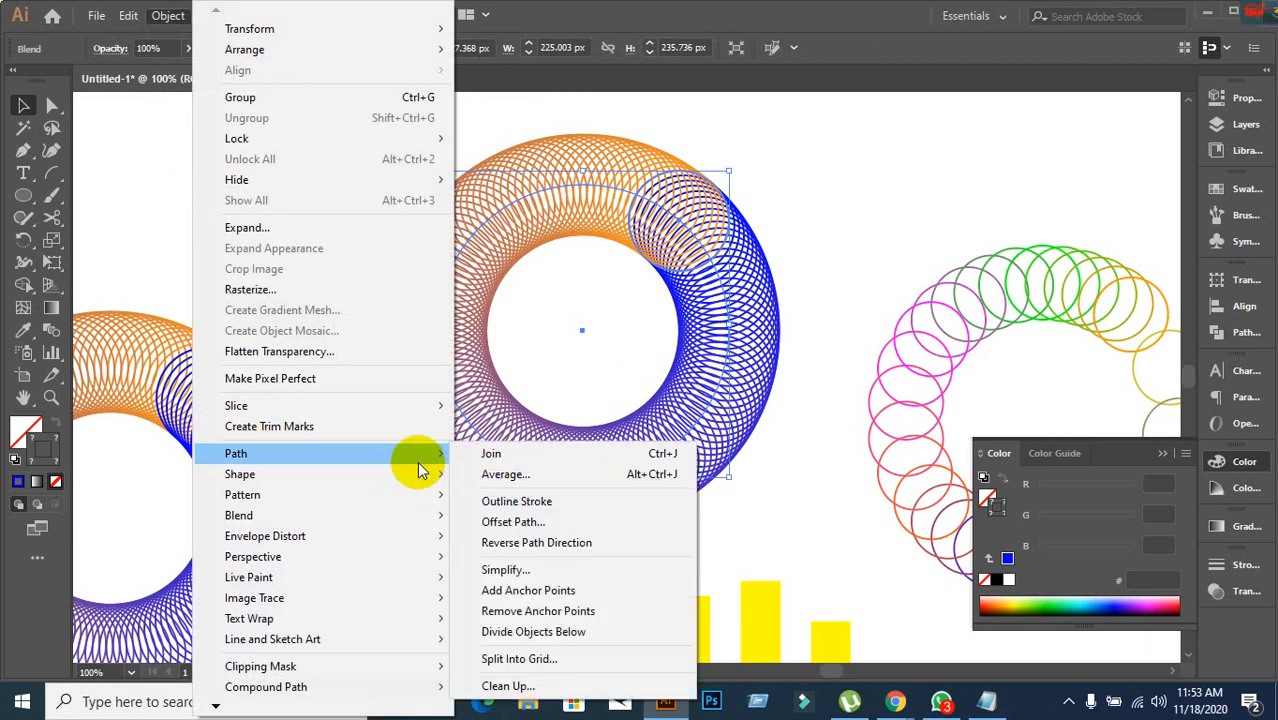
{"action": "mouse_move", "coordinate": [405, 595]}
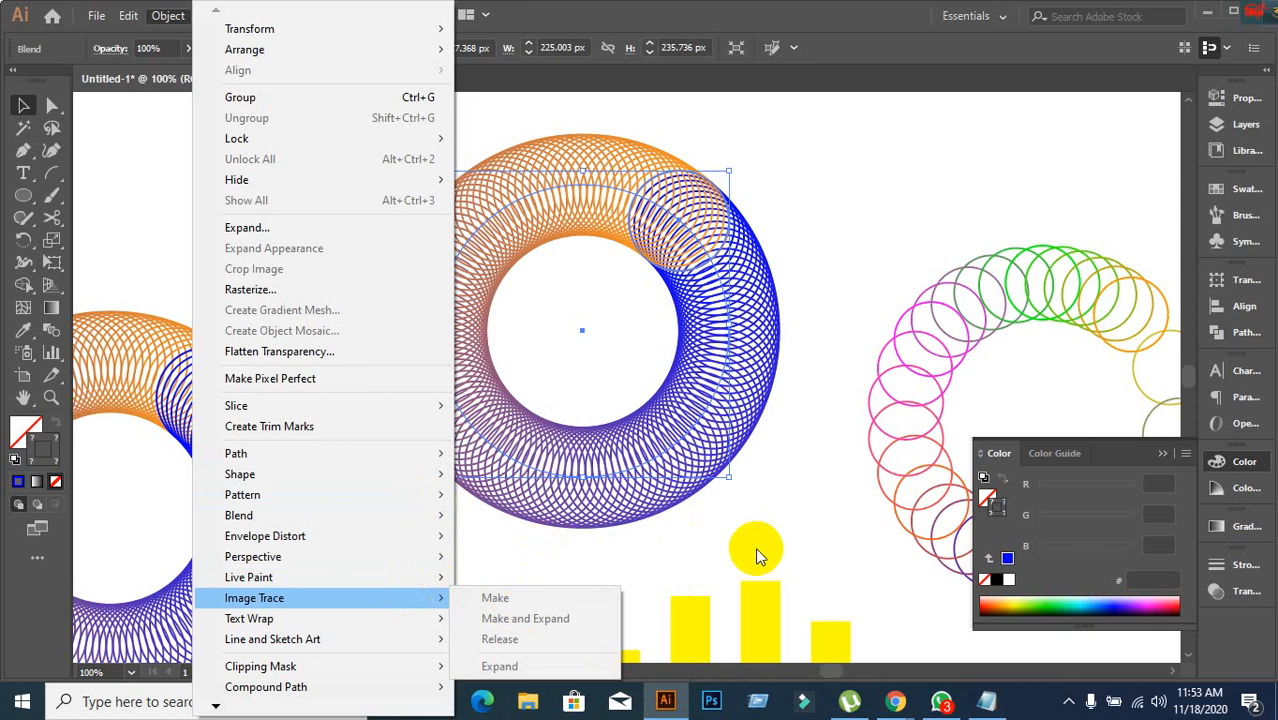
{"action": "left_click", "coordinate": [755, 547]}
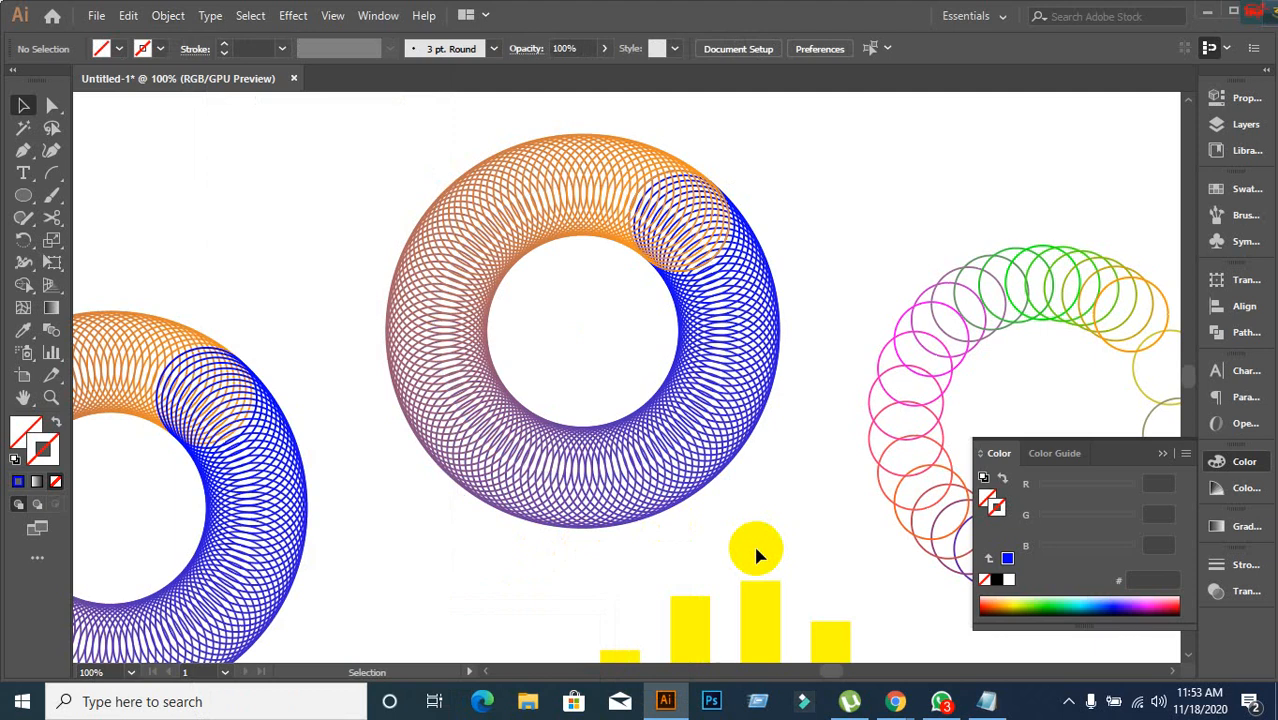
Expand the duplicate ring's blend into individual circle paths.
{"action": "left_click_drag", "start_coordinate": [408, 175], "coordinate": [620, 460]}
{"action": "left_click", "coordinate": [168, 16]}
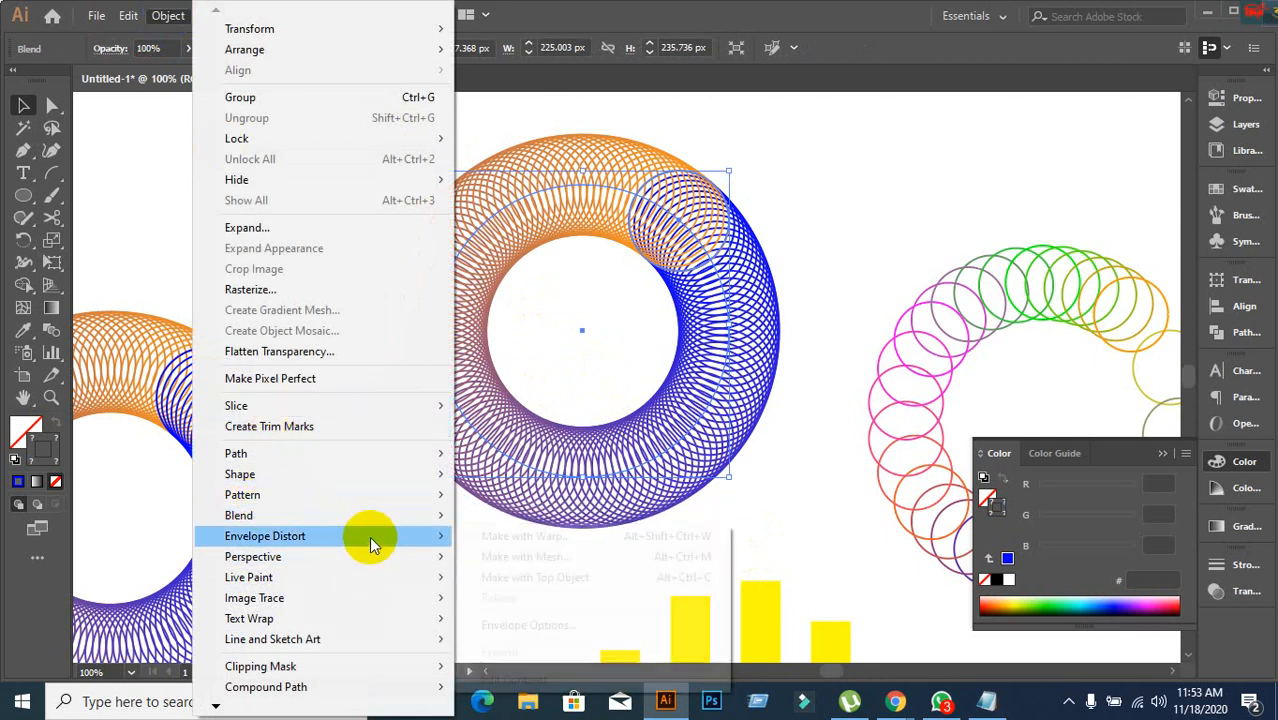
{"action": "mouse_move", "coordinate": [369, 524]}
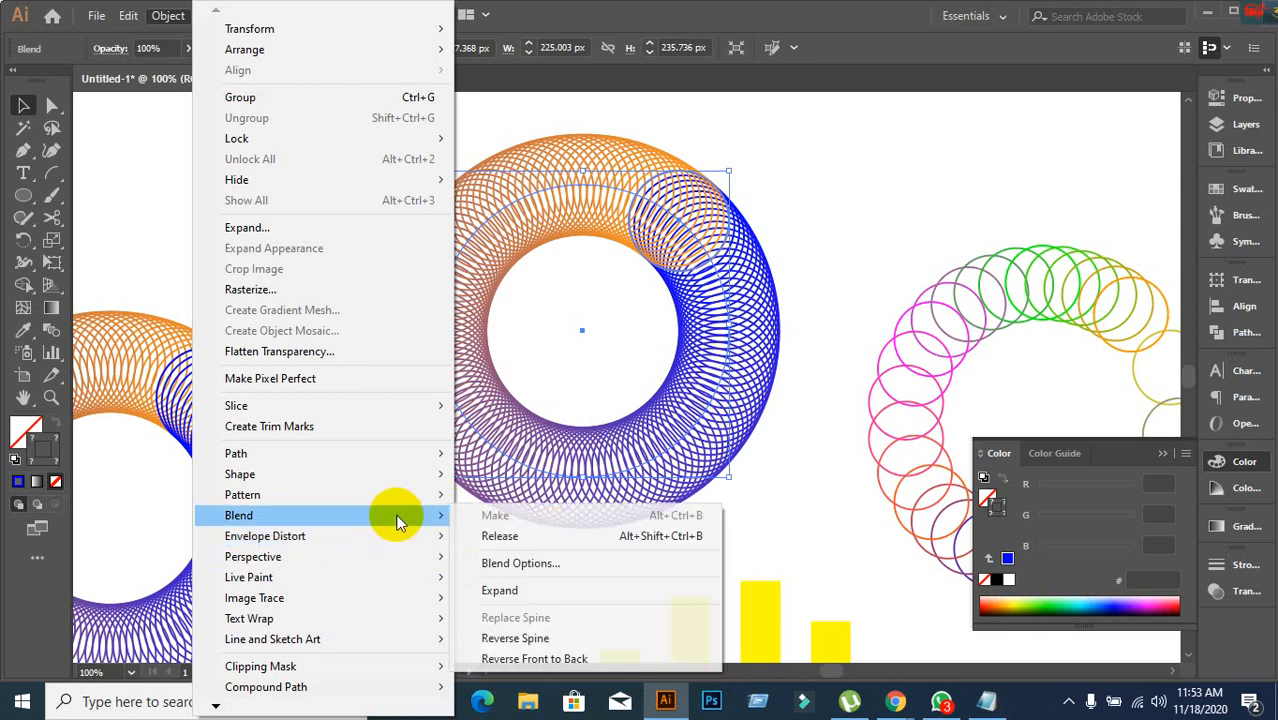
{"action": "left_click", "coordinate": [506, 591]}
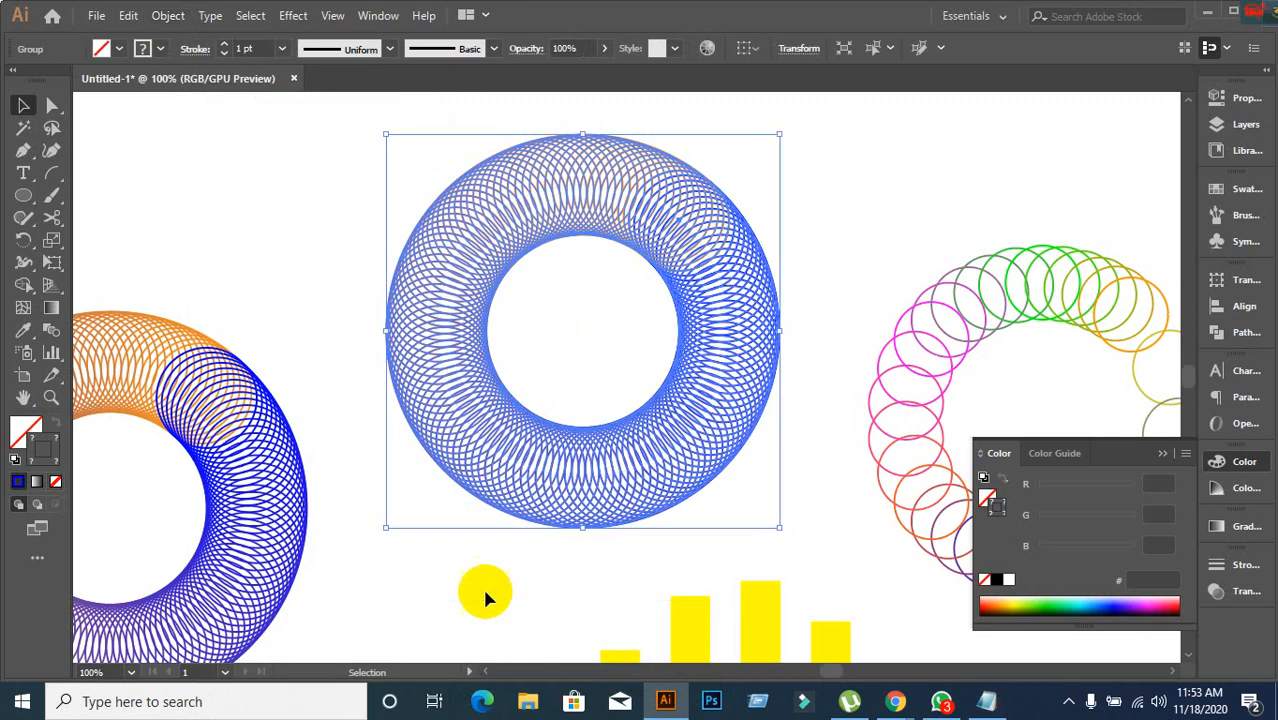
Ungroup the expanded ring and move two of its circles out to the ring's upper left.
{"action": "left_click", "coordinate": [473, 587]}
{"action": "left_click", "coordinate": [540, 490]}
{"action": "right_click", "coordinate": [540, 490]}
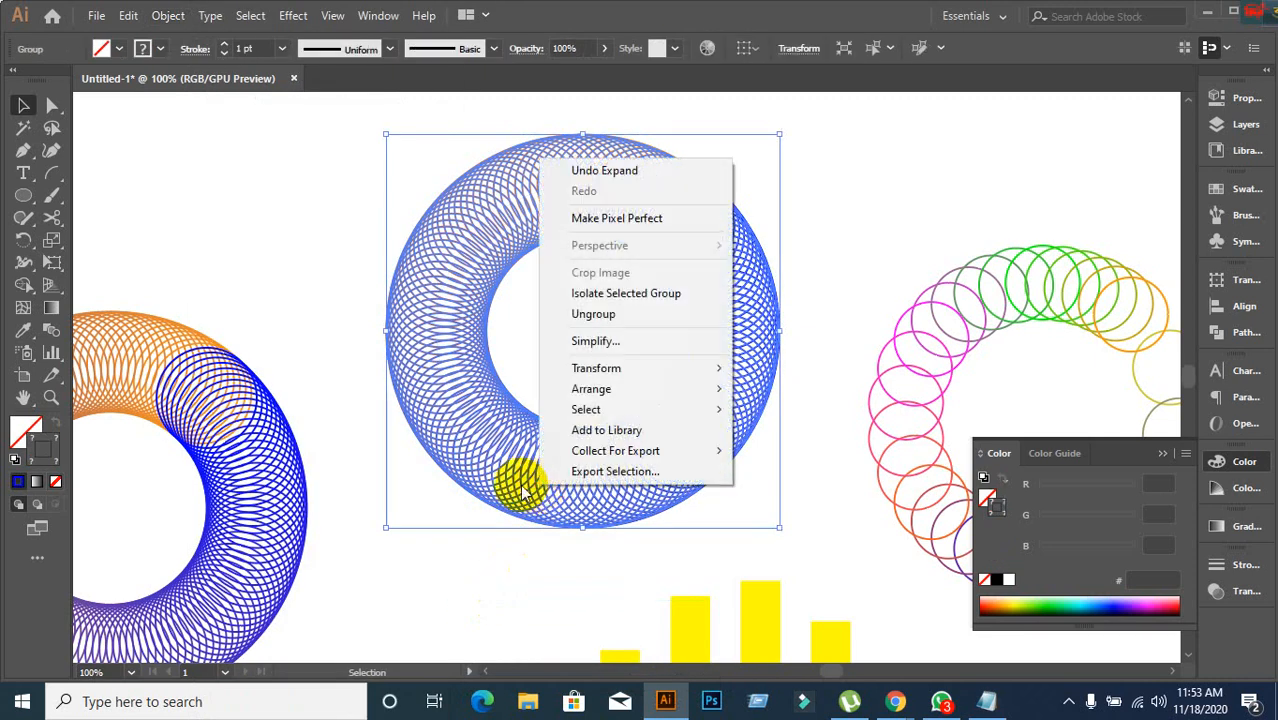
{"action": "left_click", "coordinate": [586, 316]}
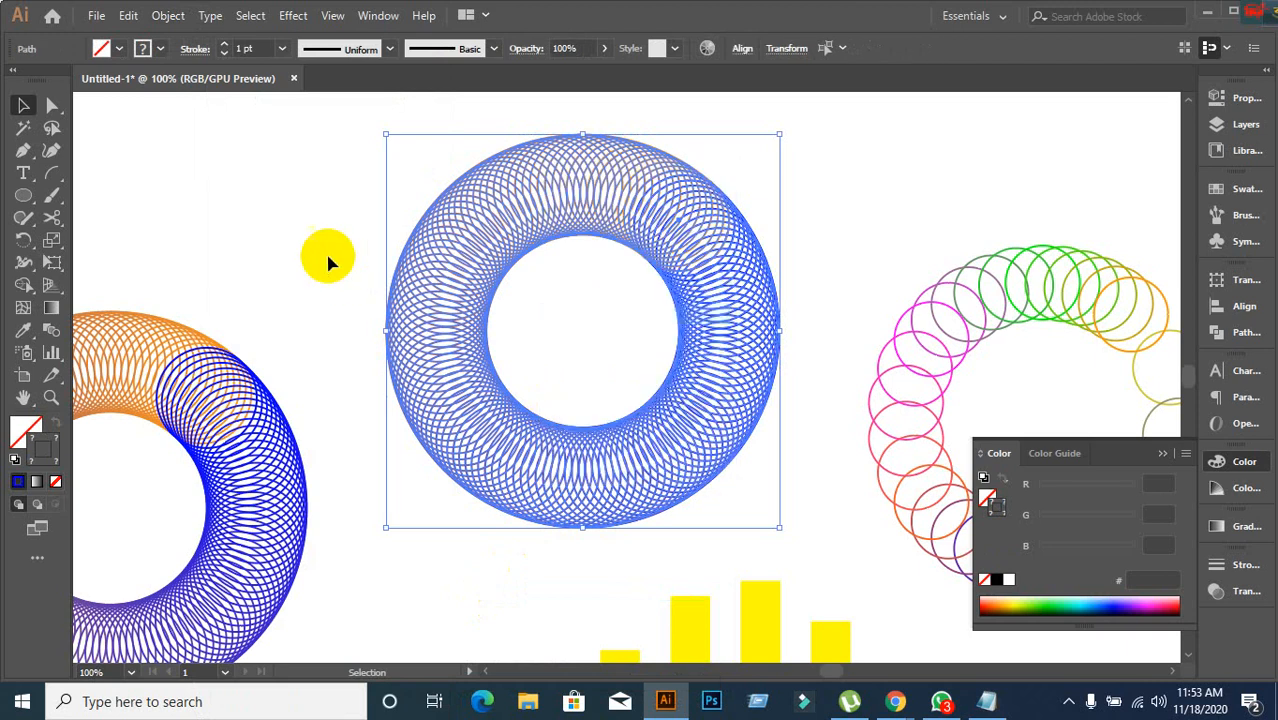
{"action": "left_click", "coordinate": [330, 262]}
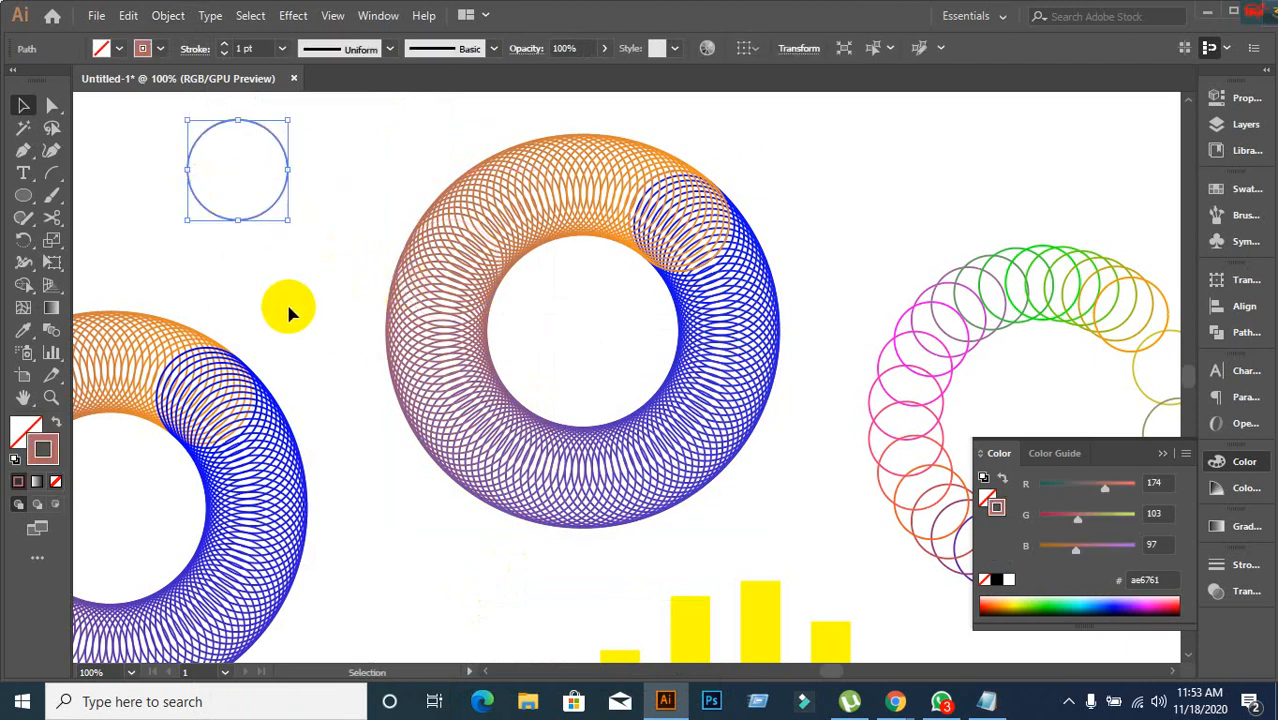
{"action": "left_click_drag", "start_coordinate": [440, 300], "coordinate": [314, 243]}
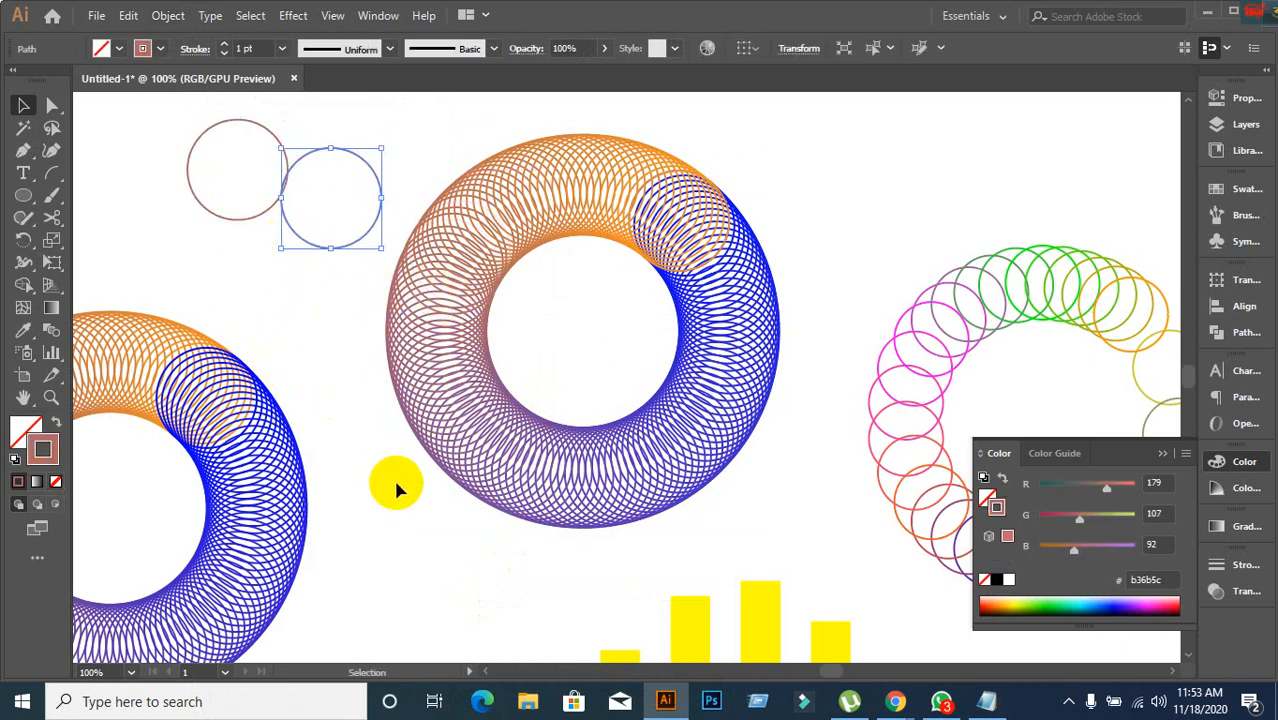
Undo the circle moves, the ungrouping and the blend expansion, and deselect the ring.
{"action": "key", "text": "ctrl+z"}
{"action": "key", "text": "ctrl+z"}
{"action": "key", "text": "ctrl+z"}
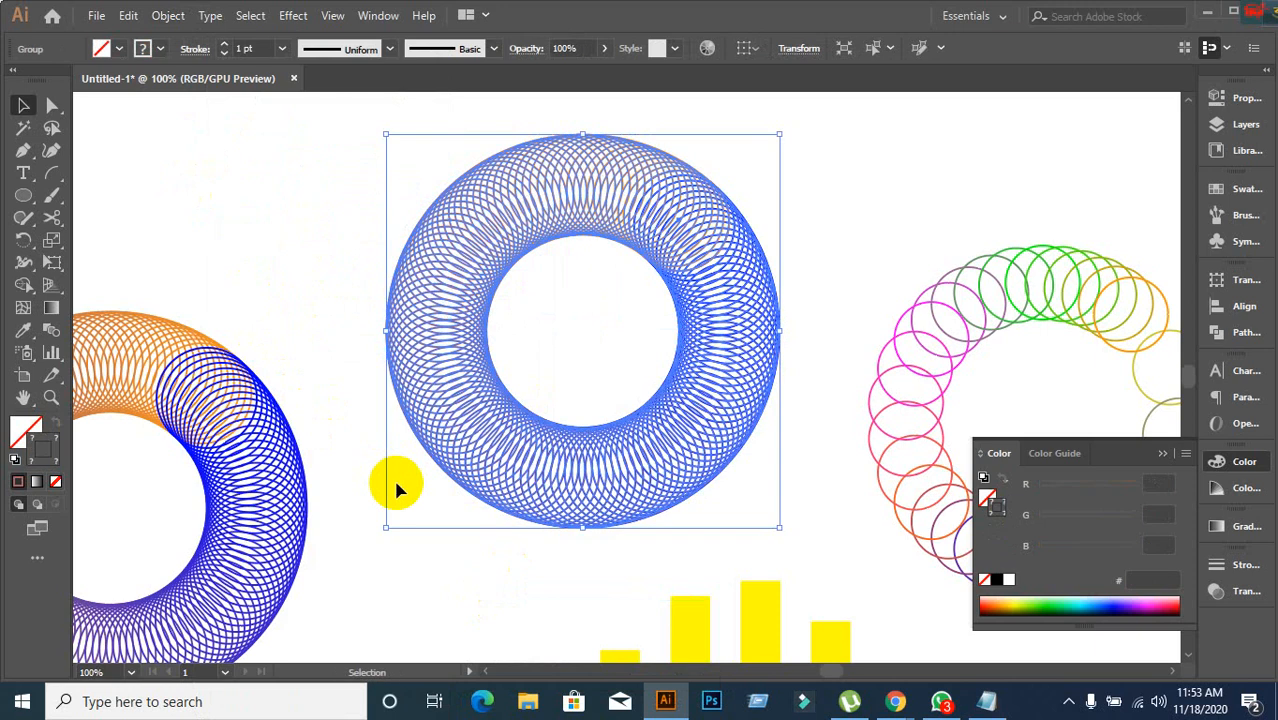
{"action": "left_click", "coordinate": [396, 484]}
{"action": "key", "text": "ctrl+z"}
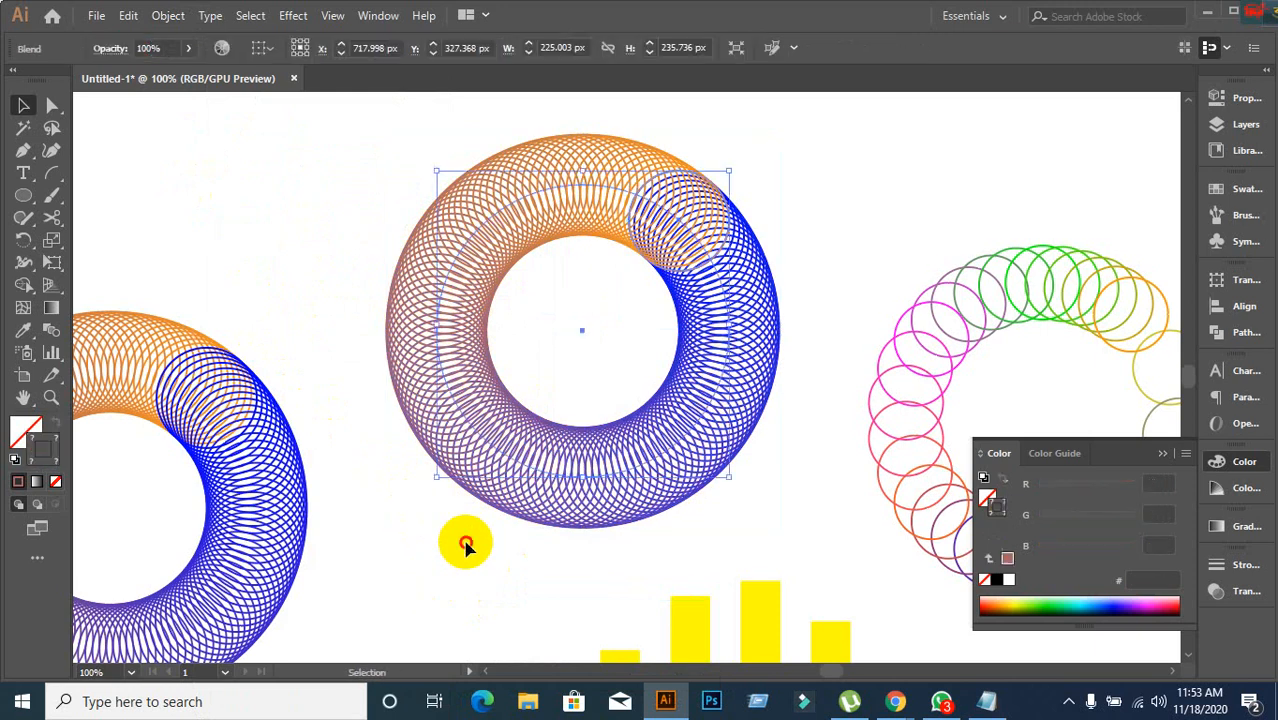
{"action": "left_click", "coordinate": [465, 543]}
{"action": "scroll", "coordinate": [493, 480], "scroll_direction": "down", "scroll_amount": 2}
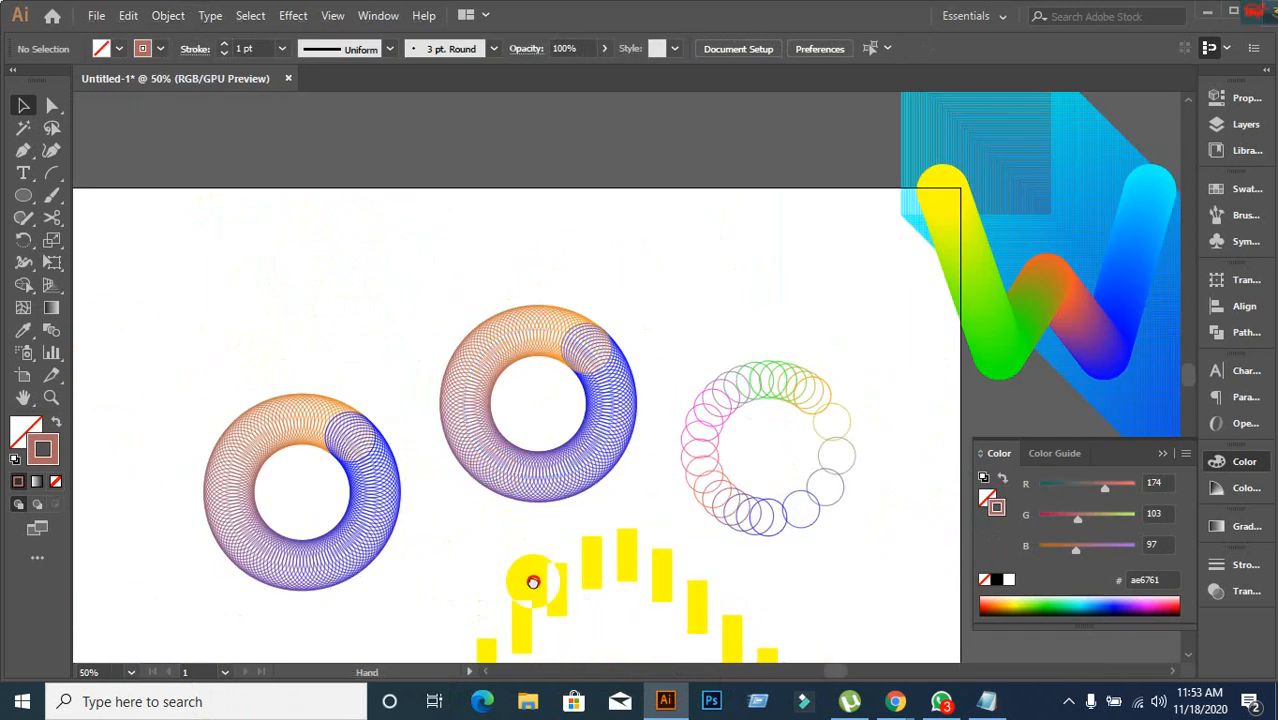
Move the left circle ring down to free the space at the artboard's upper left.
{"action": "left_click_drag", "start_coordinate": [528, 588], "coordinate": [578, 402]}
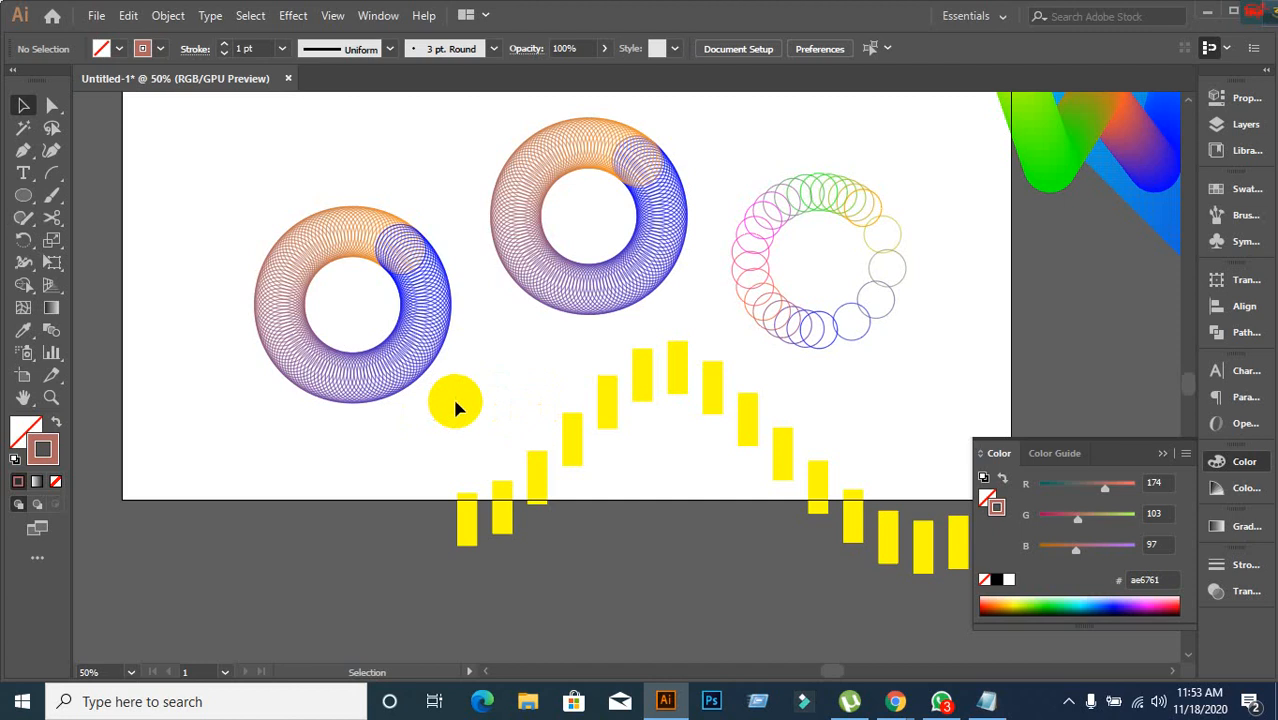
{"action": "scroll", "coordinate": [455, 401], "scroll_direction": "down", "scroll_amount": 1}
{"action": "scroll", "coordinate": [455, 401], "scroll_direction": "up", "scroll_amount": 1}
{"action": "scroll", "coordinate": [455, 401], "scroll_direction": "up", "scroll_amount": 1}
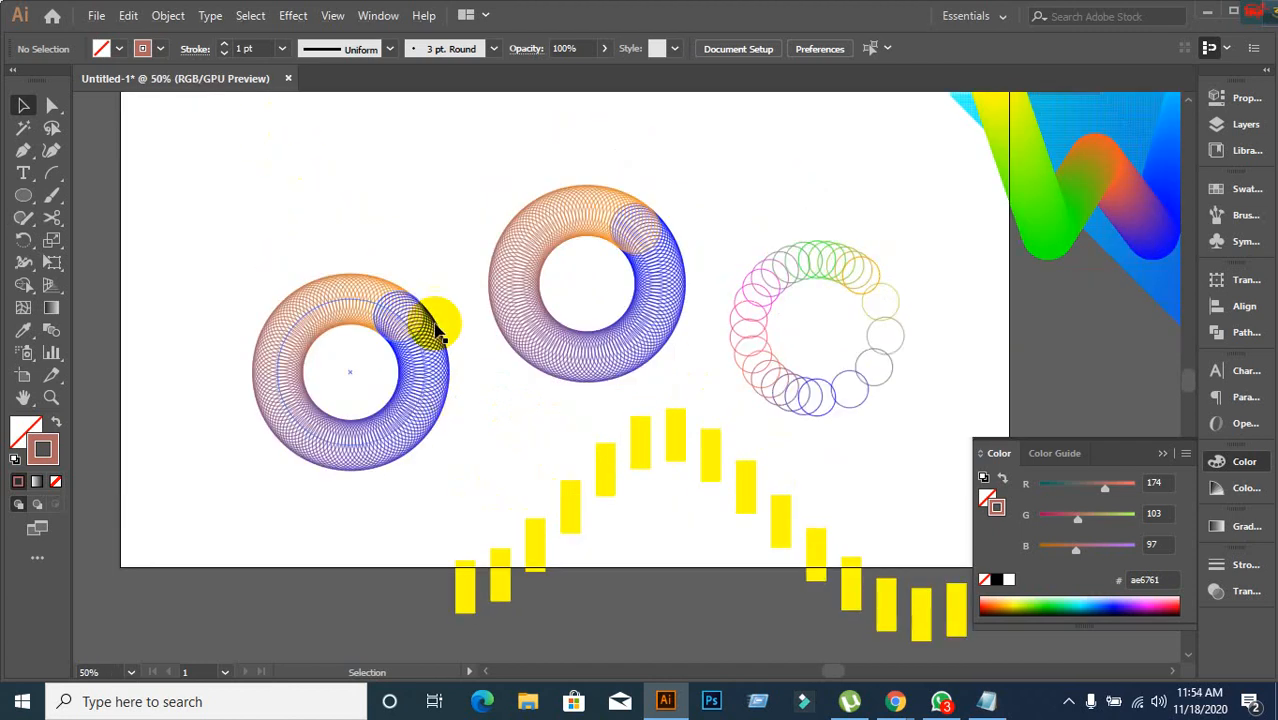
{"action": "left_click", "coordinate": [534, 197]}
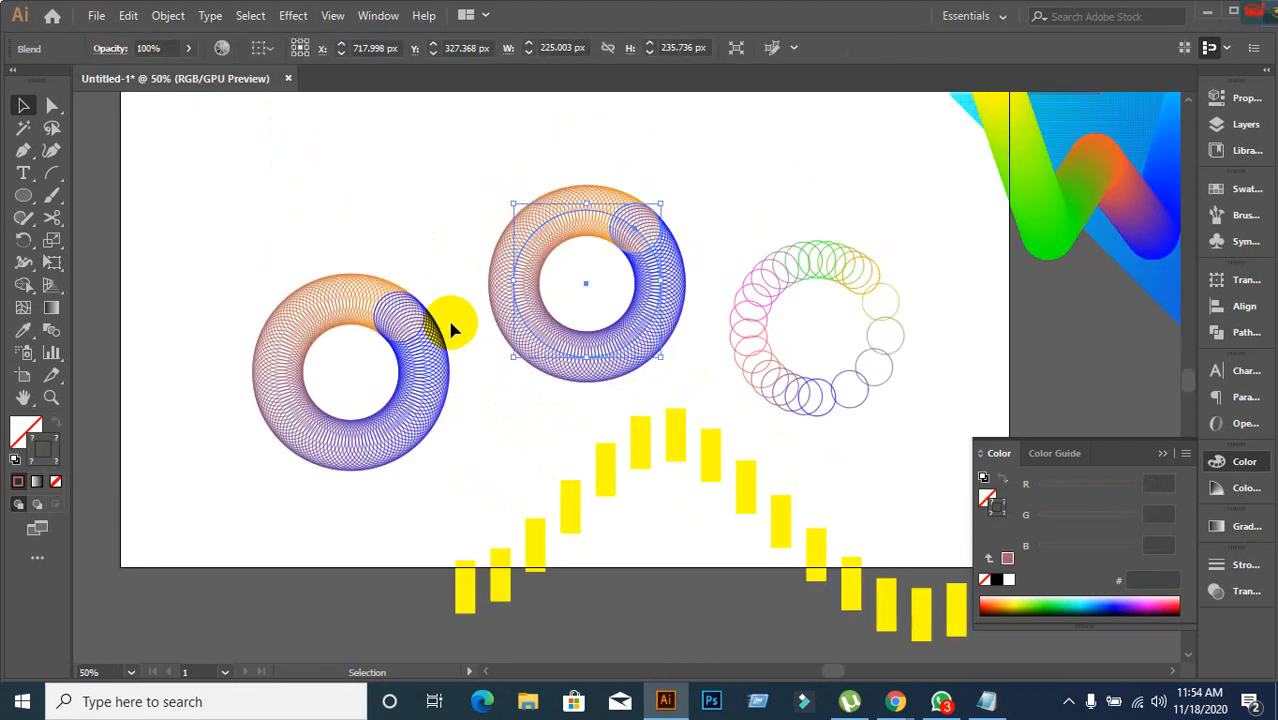
{"action": "scroll", "coordinate": [450, 310], "scroll_direction": "up", "scroll_amount": 1}
{"action": "left_click", "coordinate": [398, 318]}
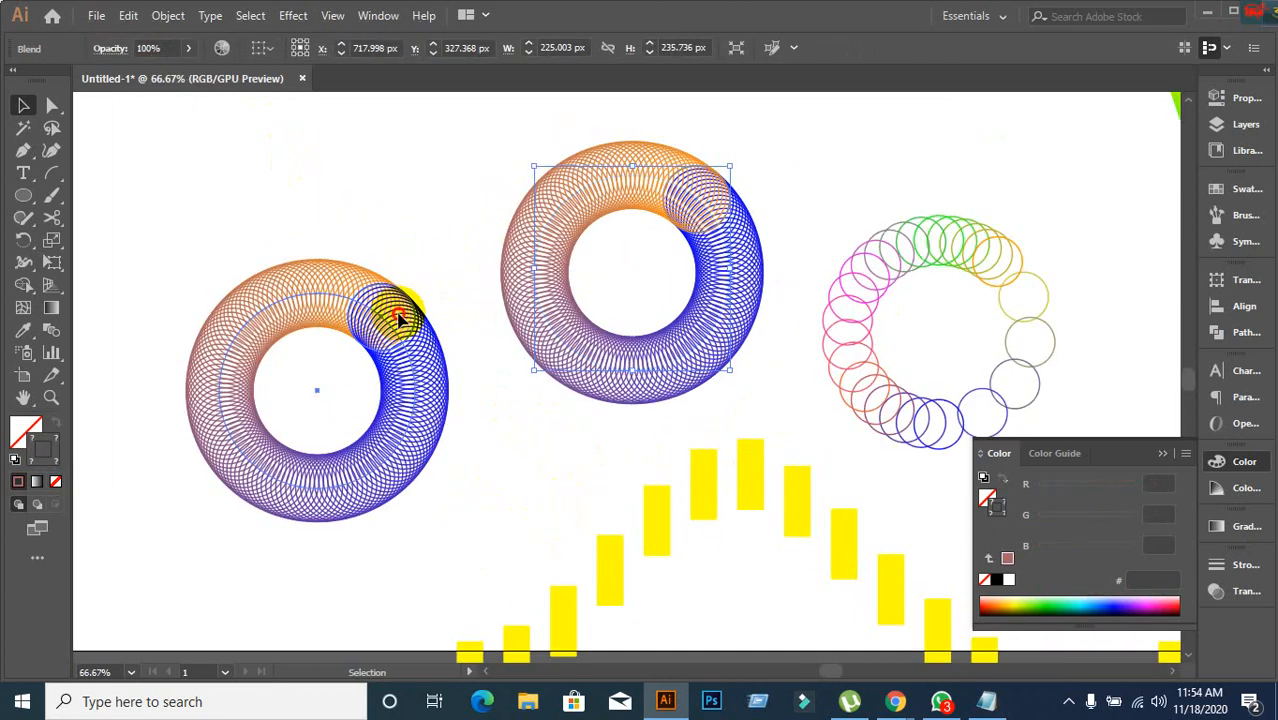
{"action": "left_click_drag", "start_coordinate": [398, 318], "coordinate": [368, 508]}
Move the other orange-blue circle ring down over the yellow rectangle wave and deselect it.
{"action": "left_click", "coordinate": [485, 291]}
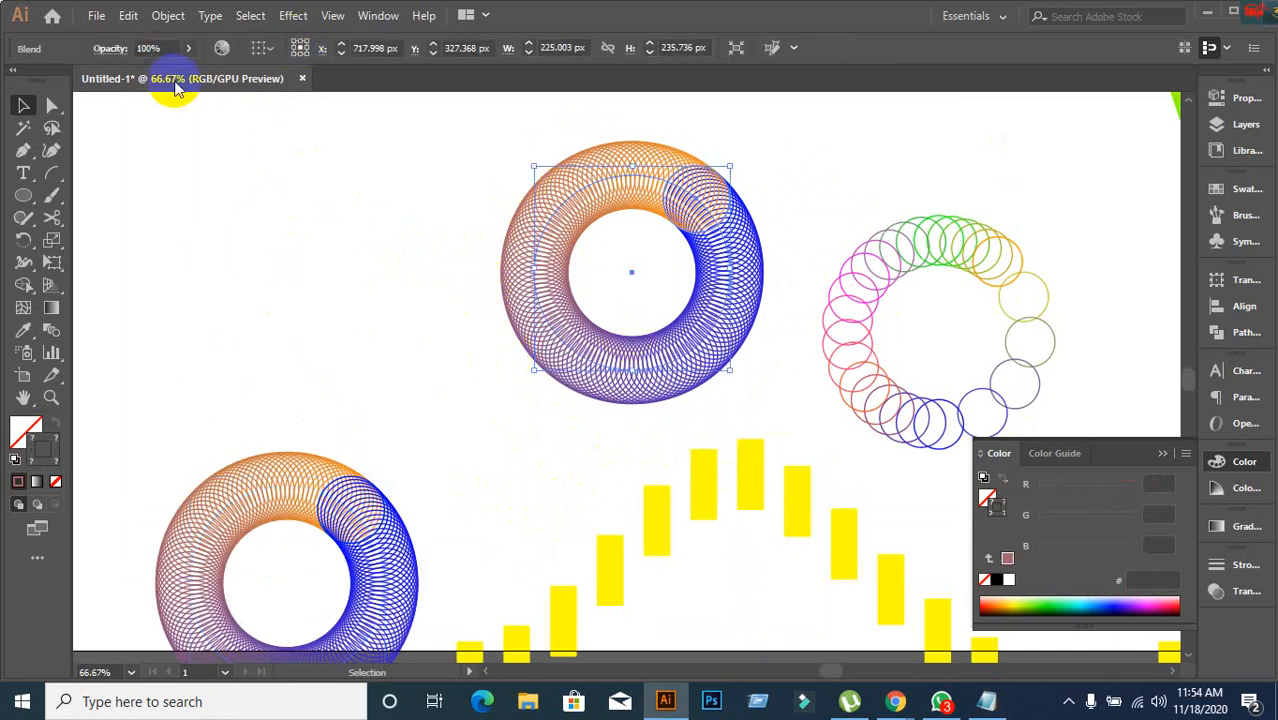
{"action": "left_click", "coordinate": [165, 16]}
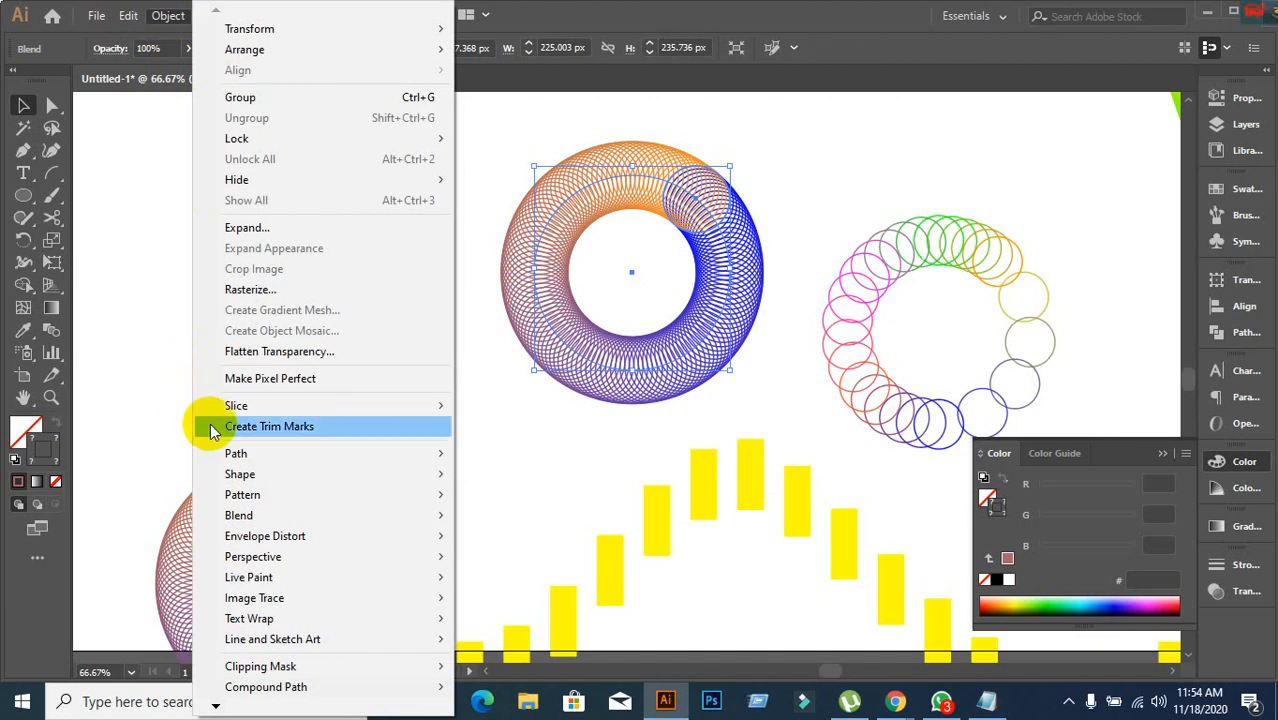
{"action": "left_click", "coordinate": [134, 308]}
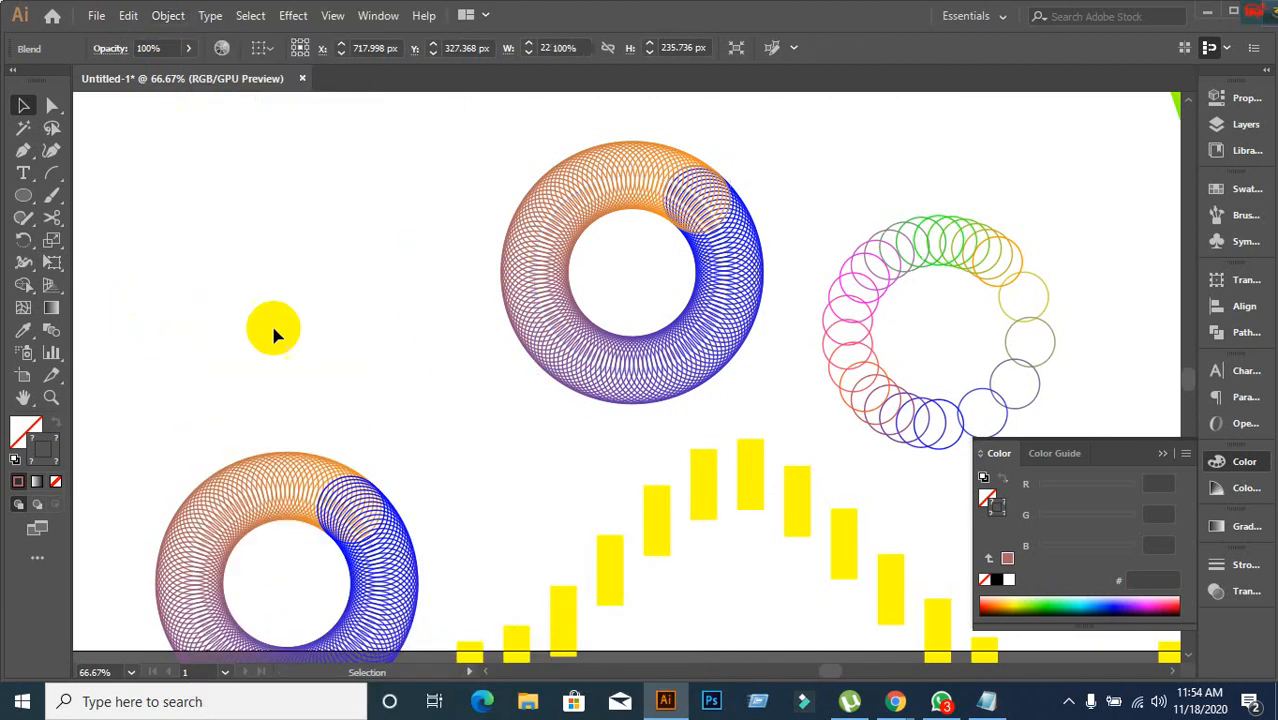
{"action": "scroll", "coordinate": [337, 323], "scroll_direction": "down", "scroll_amount": 1}
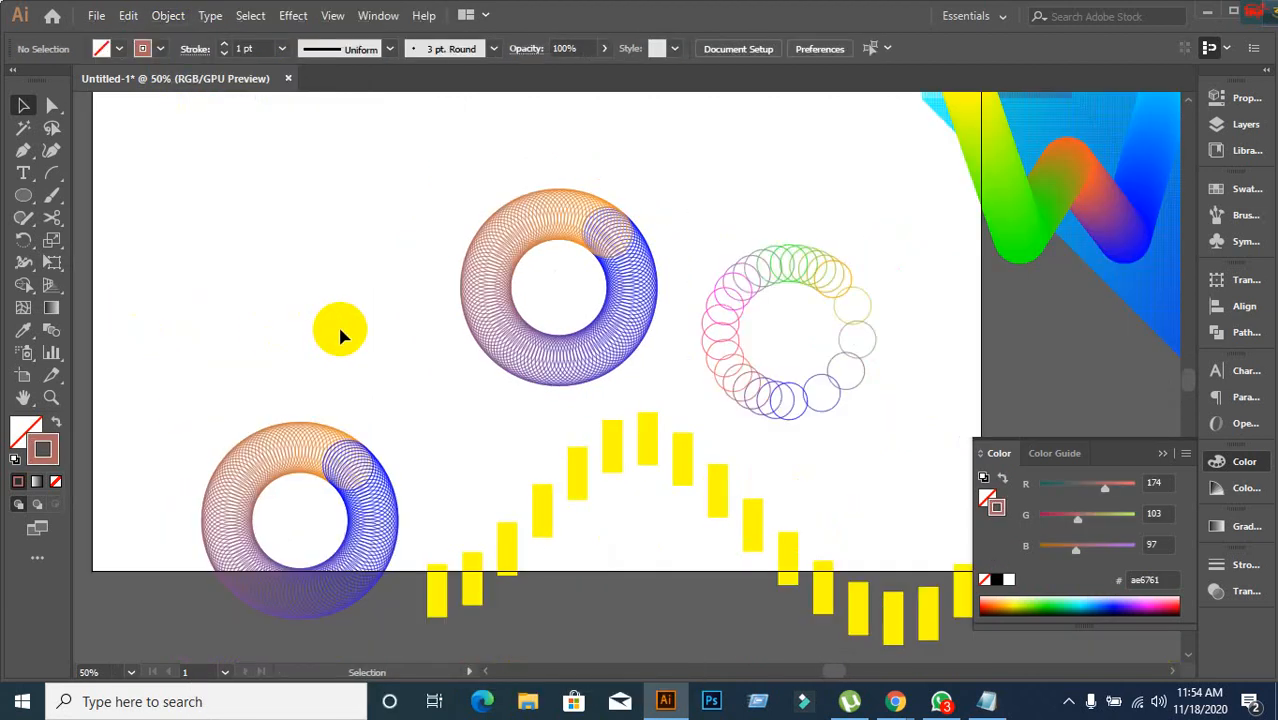
{"action": "left_click_drag", "start_coordinate": [483, 337], "coordinate": [483, 487]}
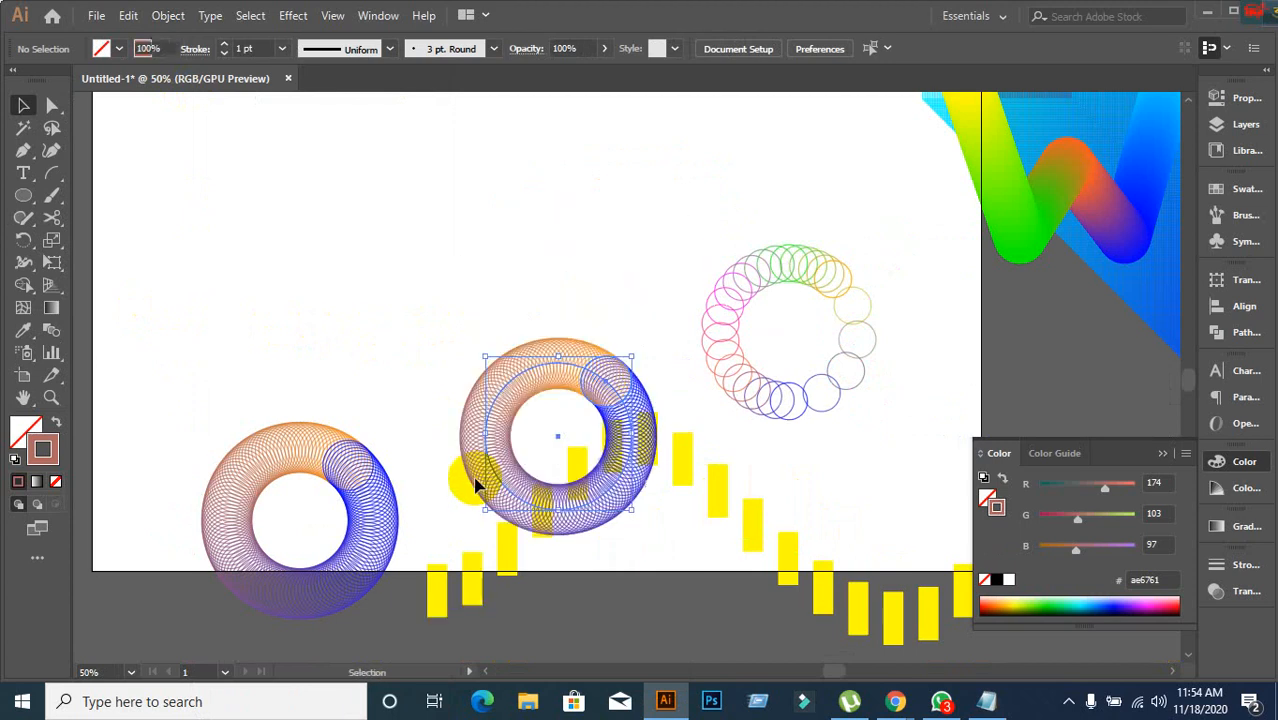
{"action": "left_click", "coordinate": [408, 370]}
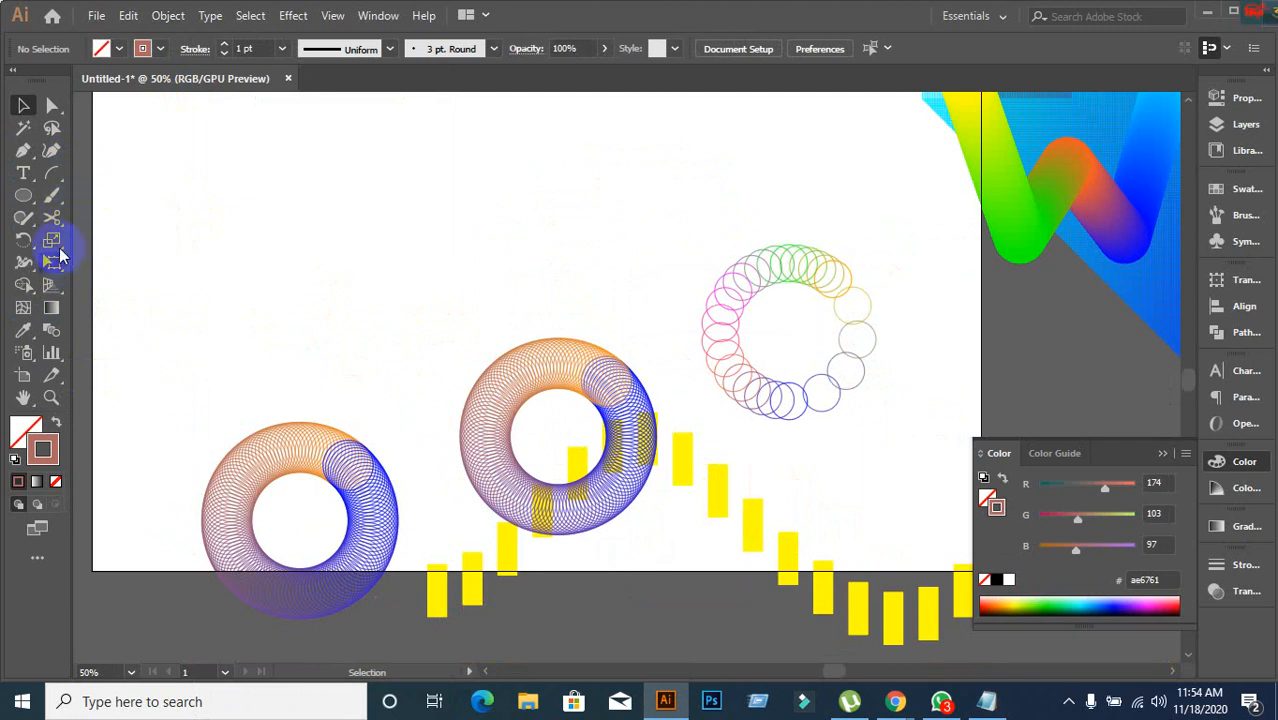
Draw a nearly vertical straight line with the Pen tool in the empty space above the left ring.
{"action": "left_click", "coordinate": [23, 150]}
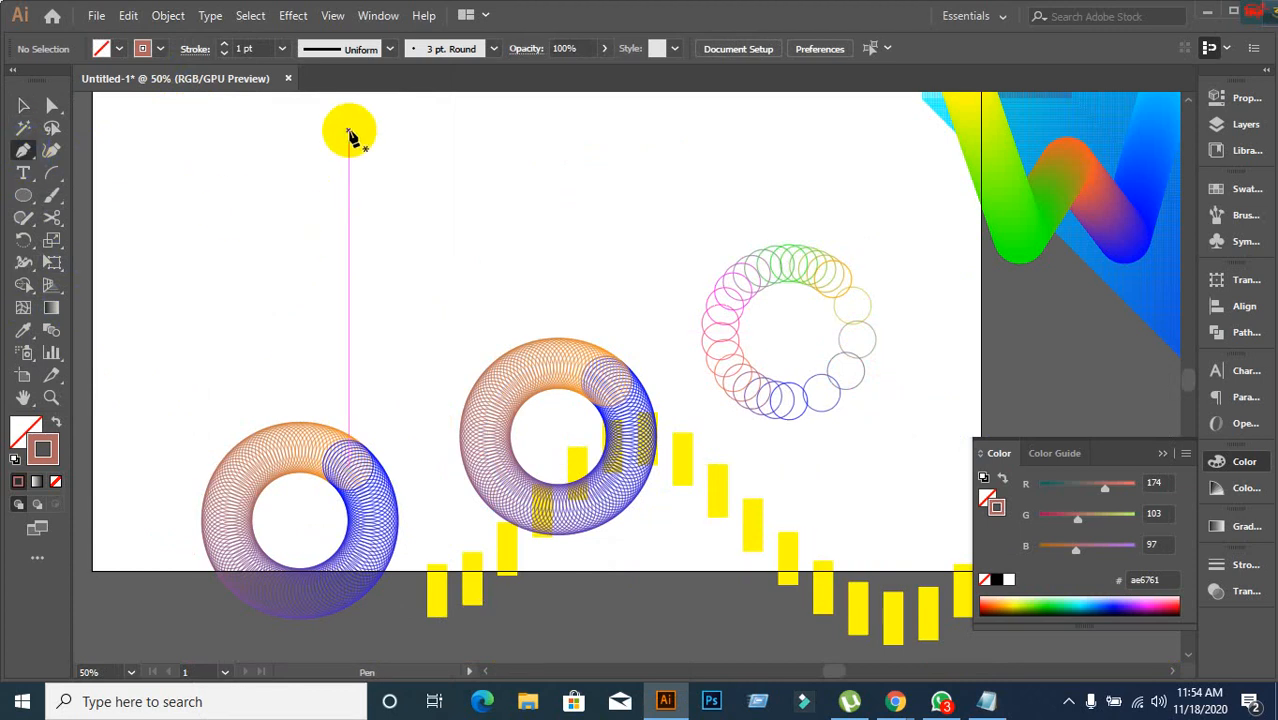
{"action": "left_click", "coordinate": [348, 131]}
{"action": "left_click", "coordinate": [341, 327]}
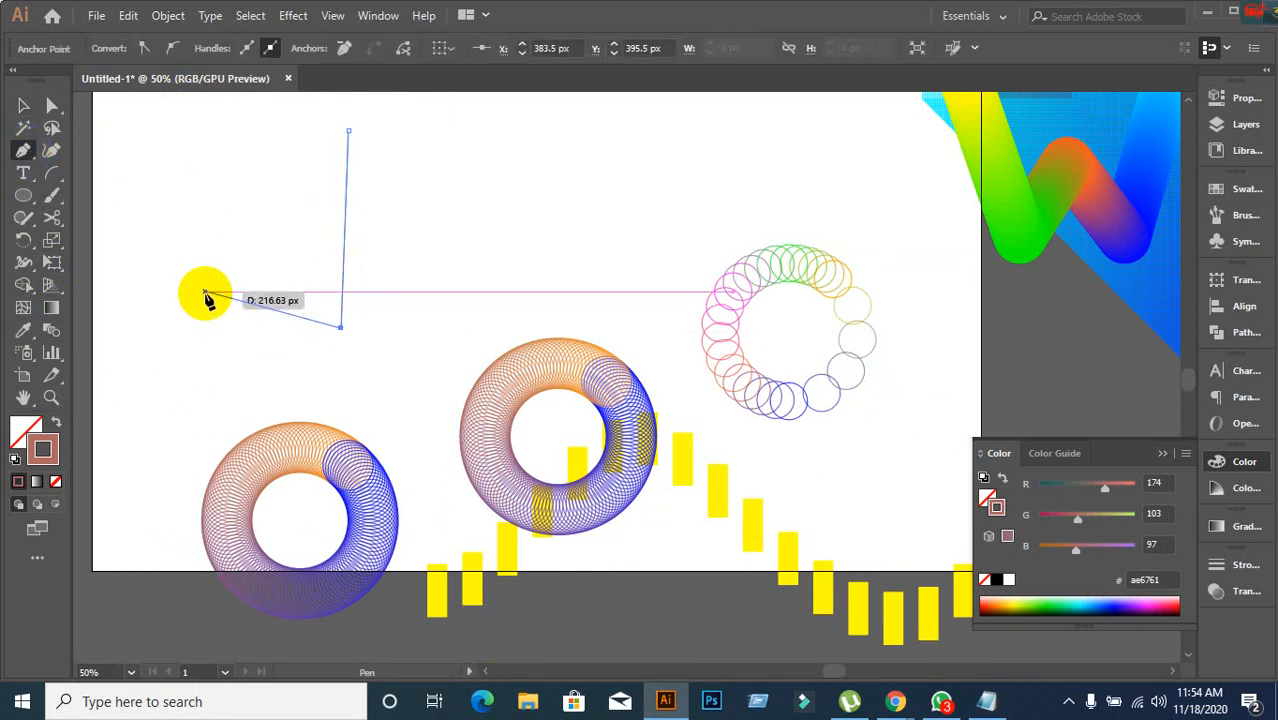
{"action": "left_click", "coordinate": [23, 105]}
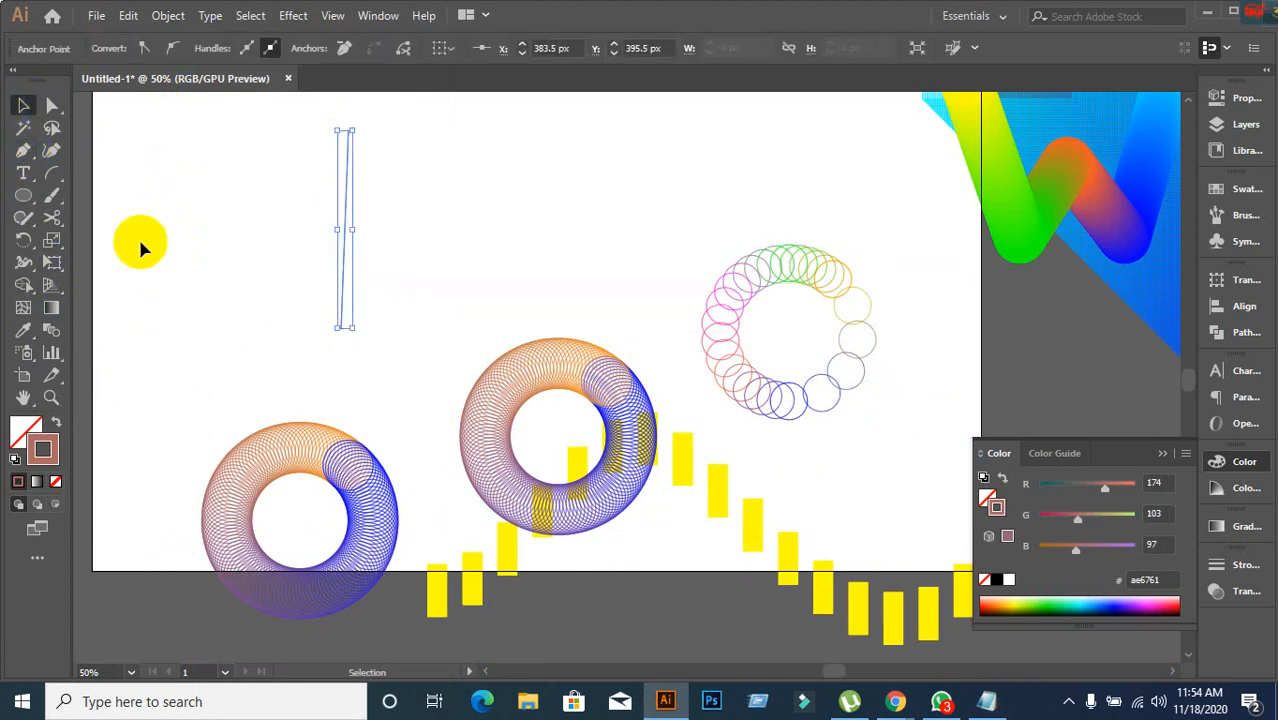
{"action": "left_click", "coordinate": [175, 229]}
Set the line's stroke weight to 20 pt.
{"action": "left_click_drag", "start_coordinate": [251, 134], "coordinate": [400, 252]}
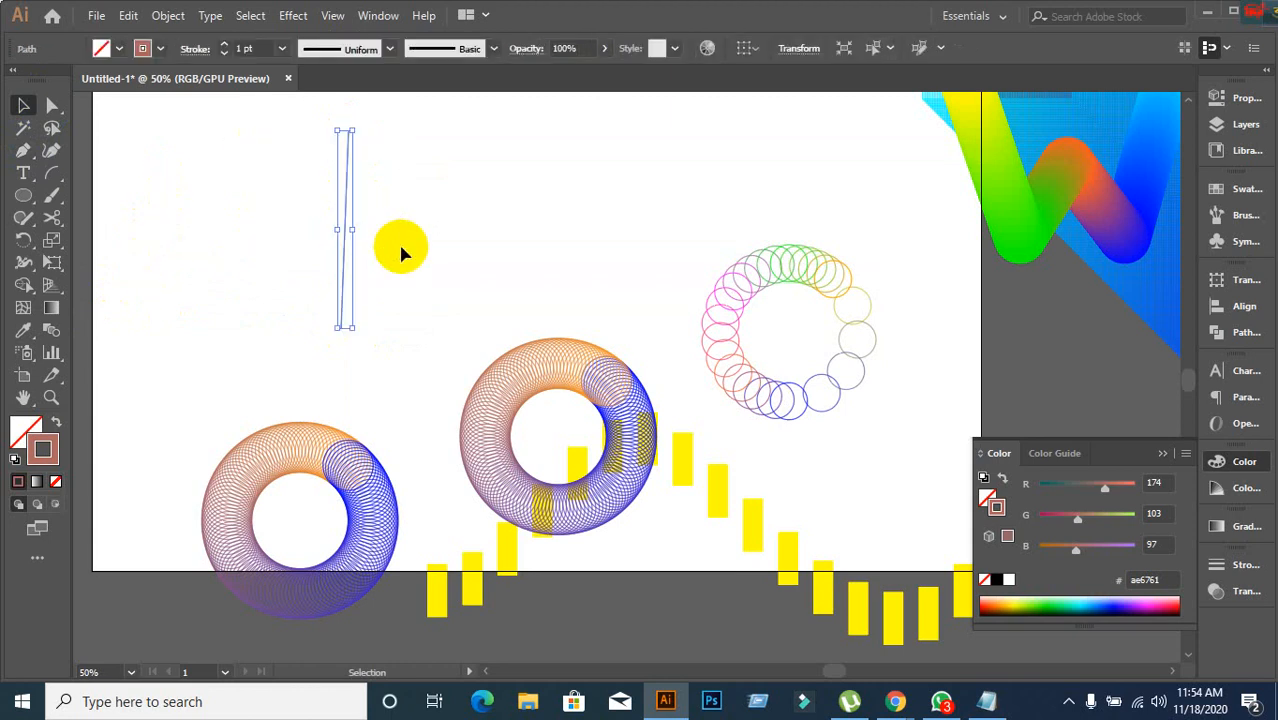
{"action": "type", "text": "3"}
{"action": "key", "text": "Return"}
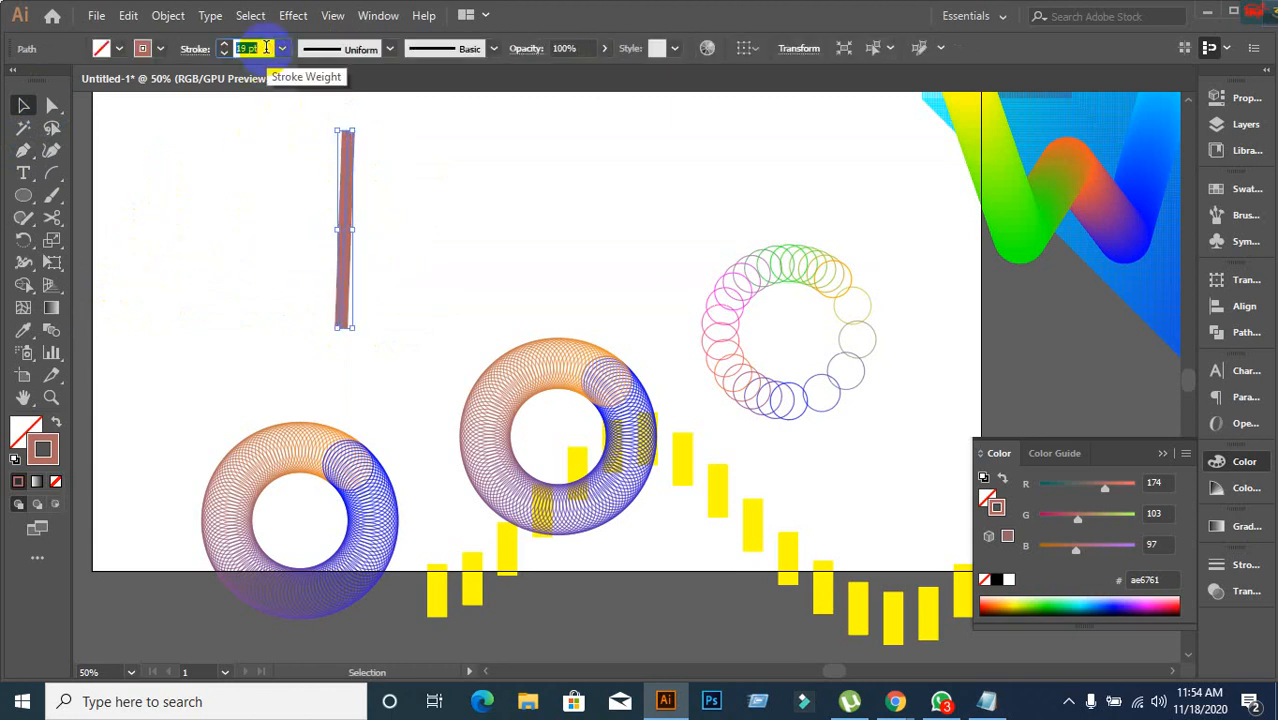
{"action": "mouse_move", "coordinate": [280, 160]}
{"action": "left_mouse_down"}
{"action": "mouse_move", "coordinate": [449, 282]}
{"action": "mouse_move", "coordinate": [445, 264]}
{"action": "left_mouse_up"}
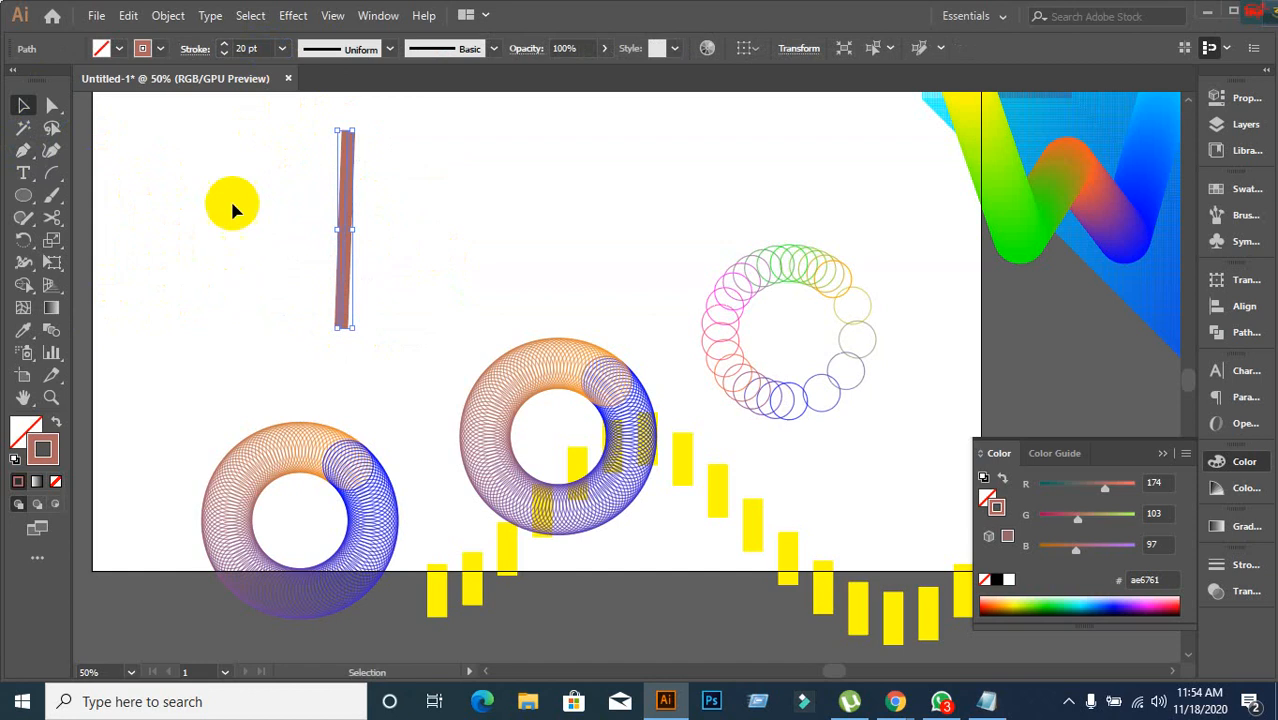
Expand the line's fill and stroke into a filled shape and deselect it.
{"action": "left_click", "coordinate": [168, 15]}
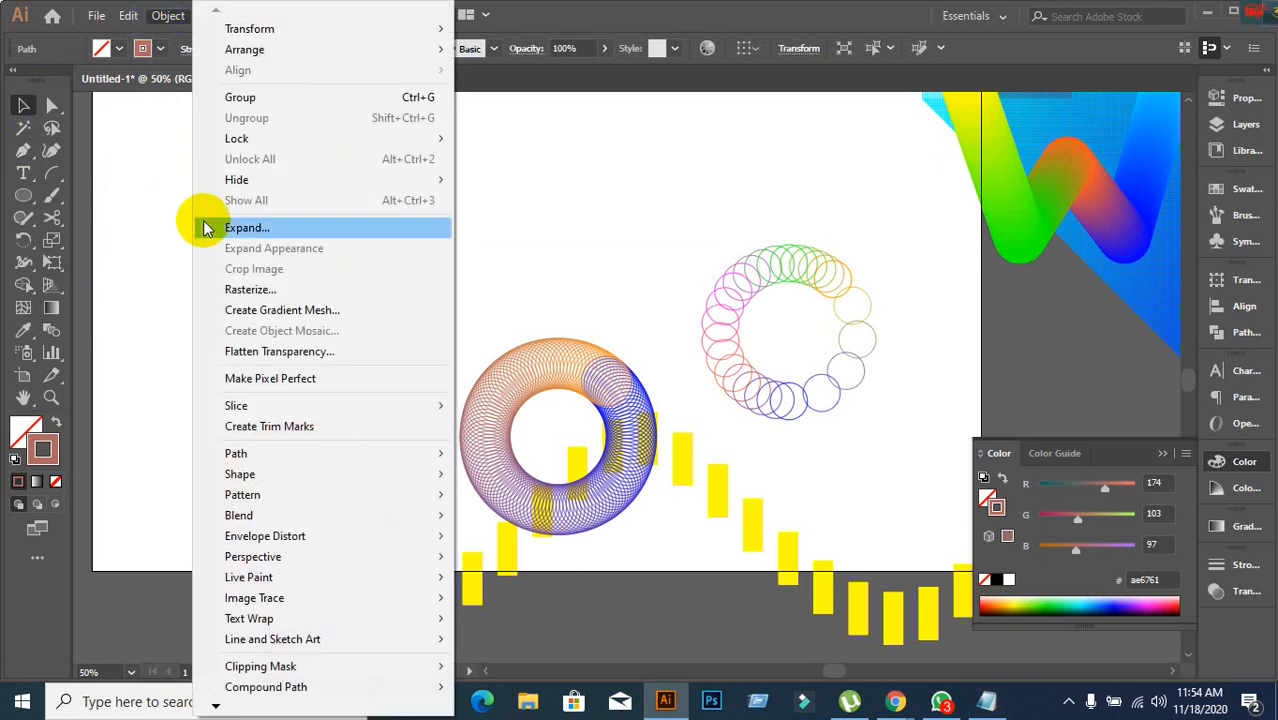
{"action": "left_click", "coordinate": [203, 228]}
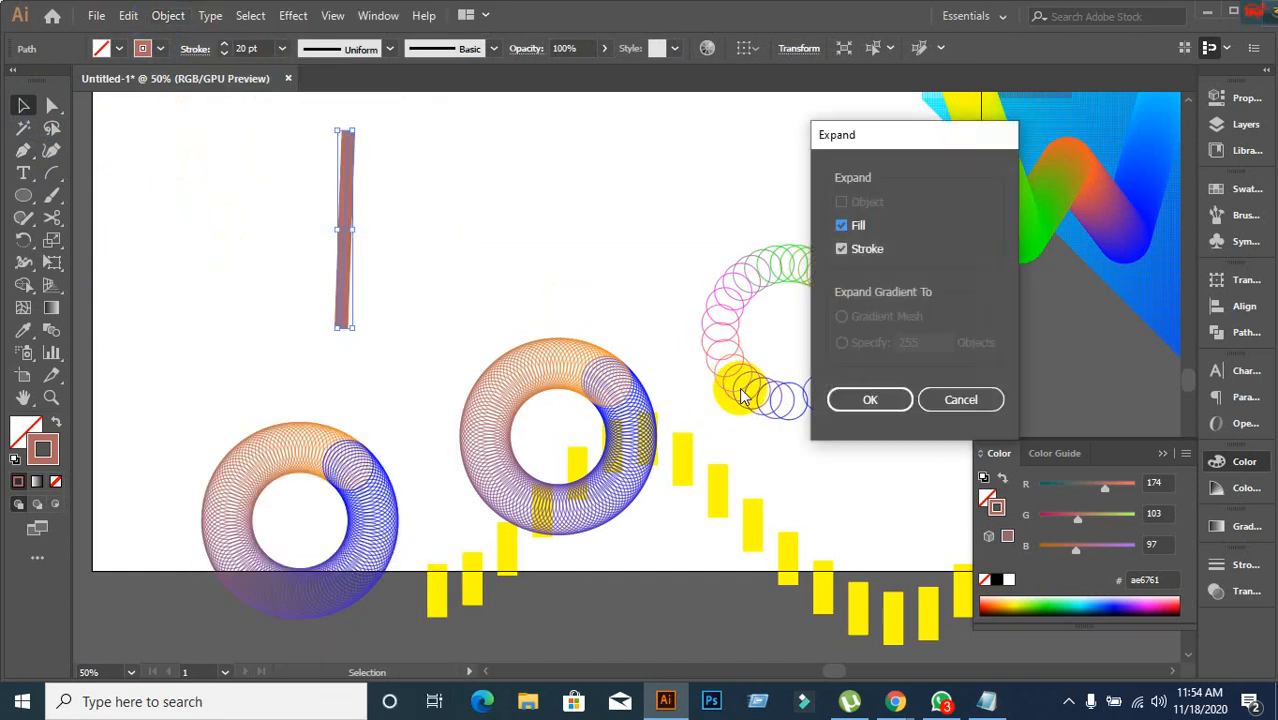
{"action": "left_click", "coordinate": [880, 408]}
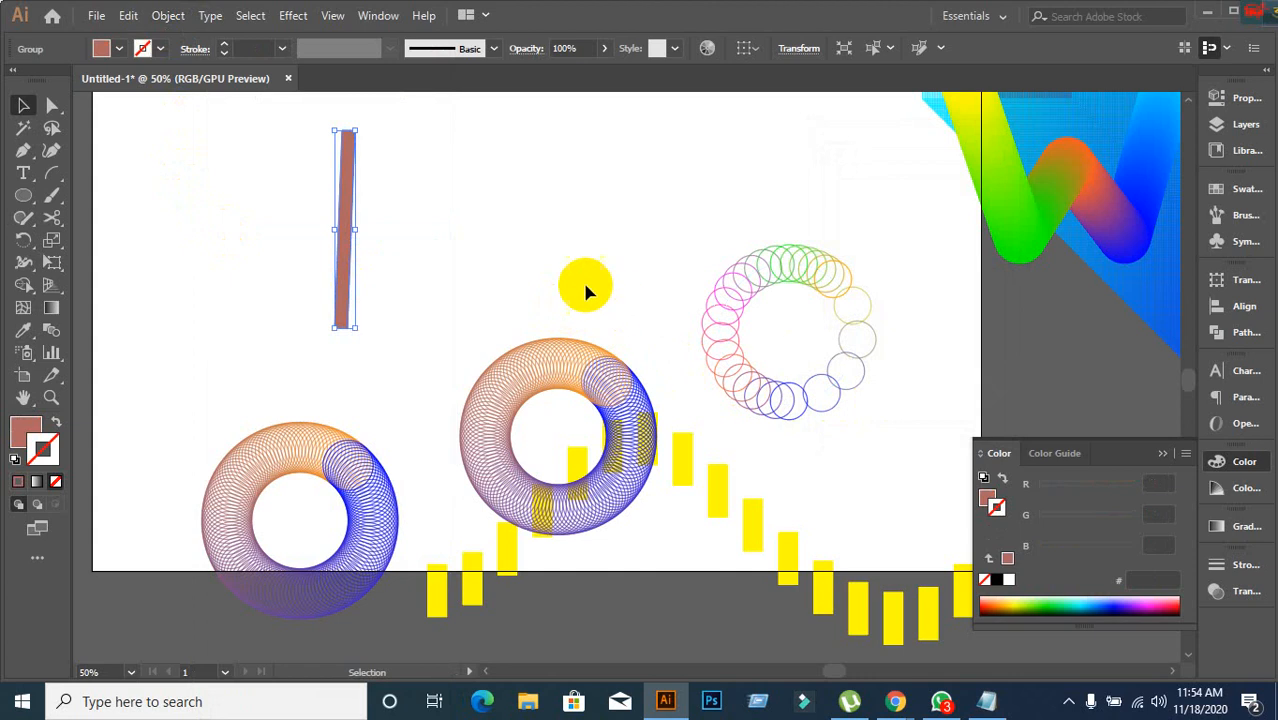
{"action": "left_click", "coordinate": [576, 284]}
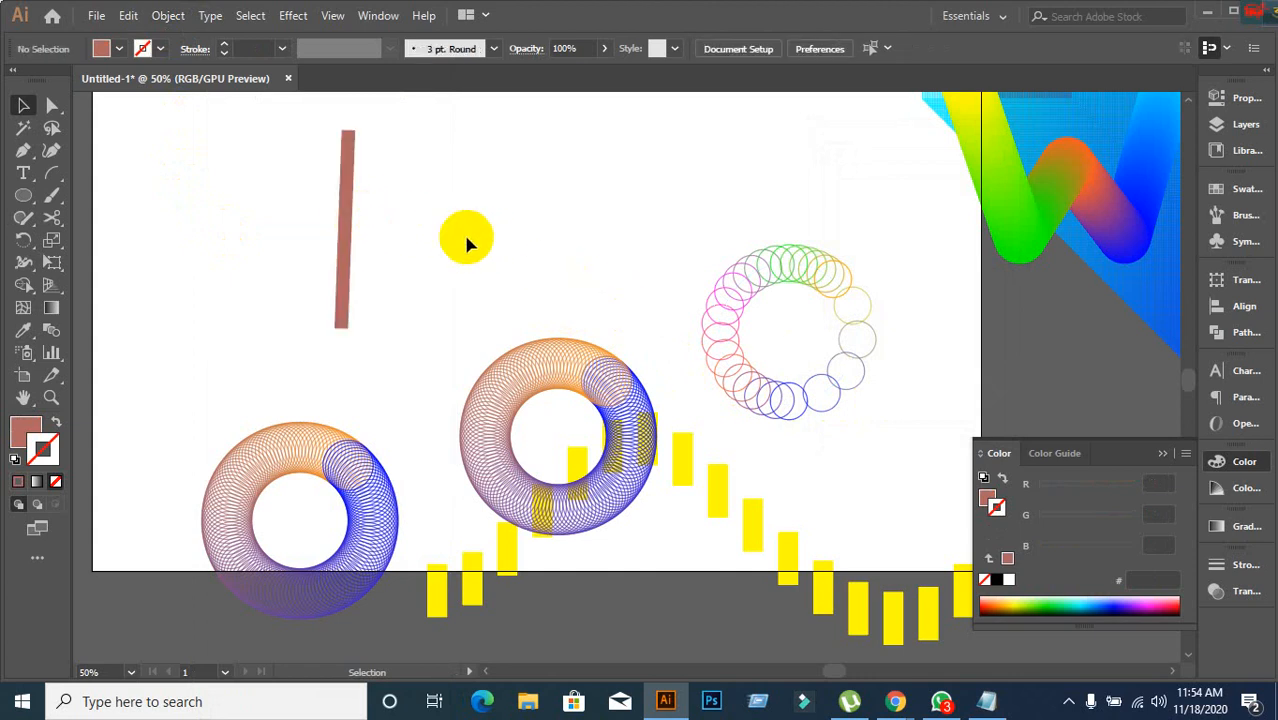
Undo the line's expansion and delete the line.
{"action": "left_click", "coordinate": [290, 175]}
{"action": "left_click_drag", "start_coordinate": [290, 175], "coordinate": [451, 248]}
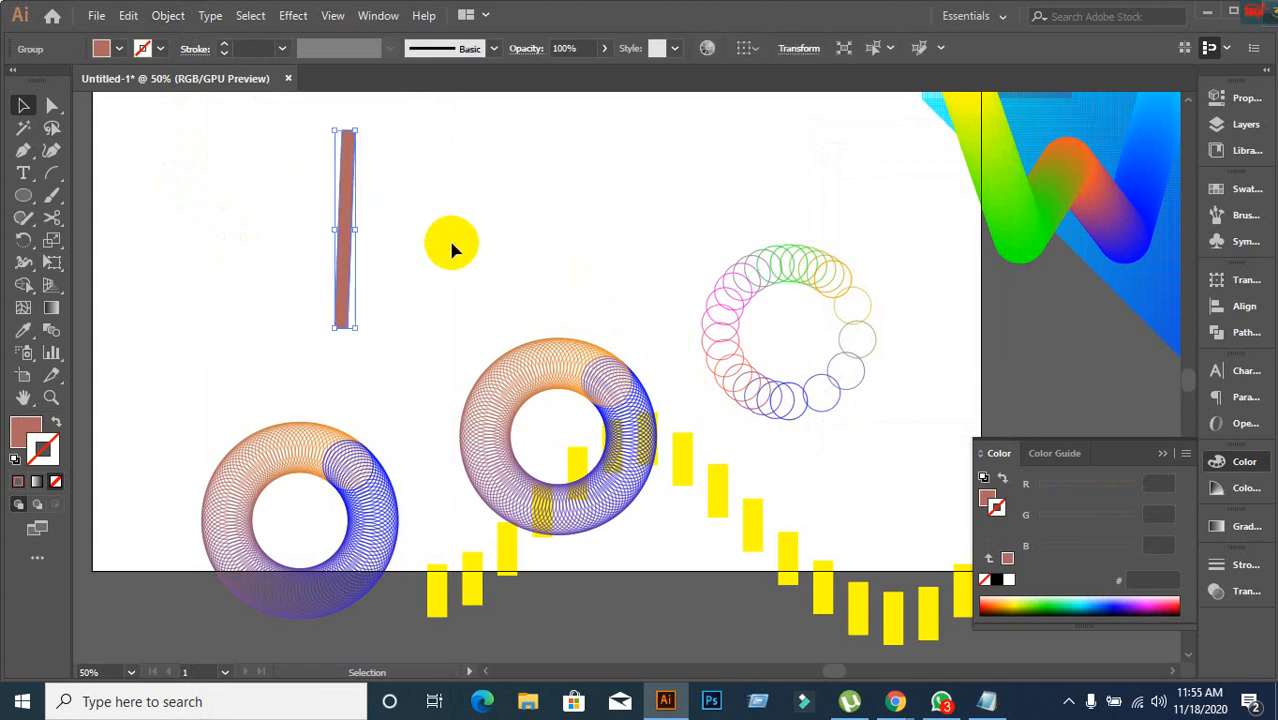
{"action": "key", "text": "ctrl+shift+g"}
{"action": "key", "text": "shift+x"}
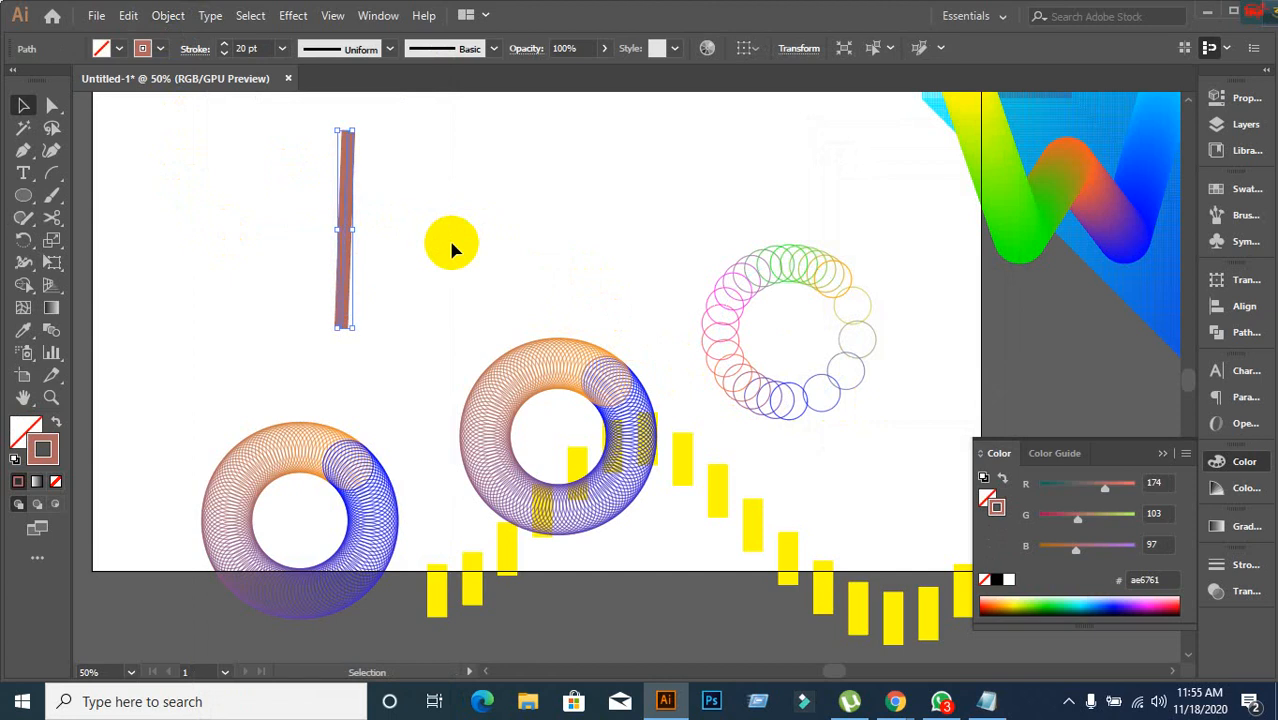
{"action": "key", "text": "Delete"}
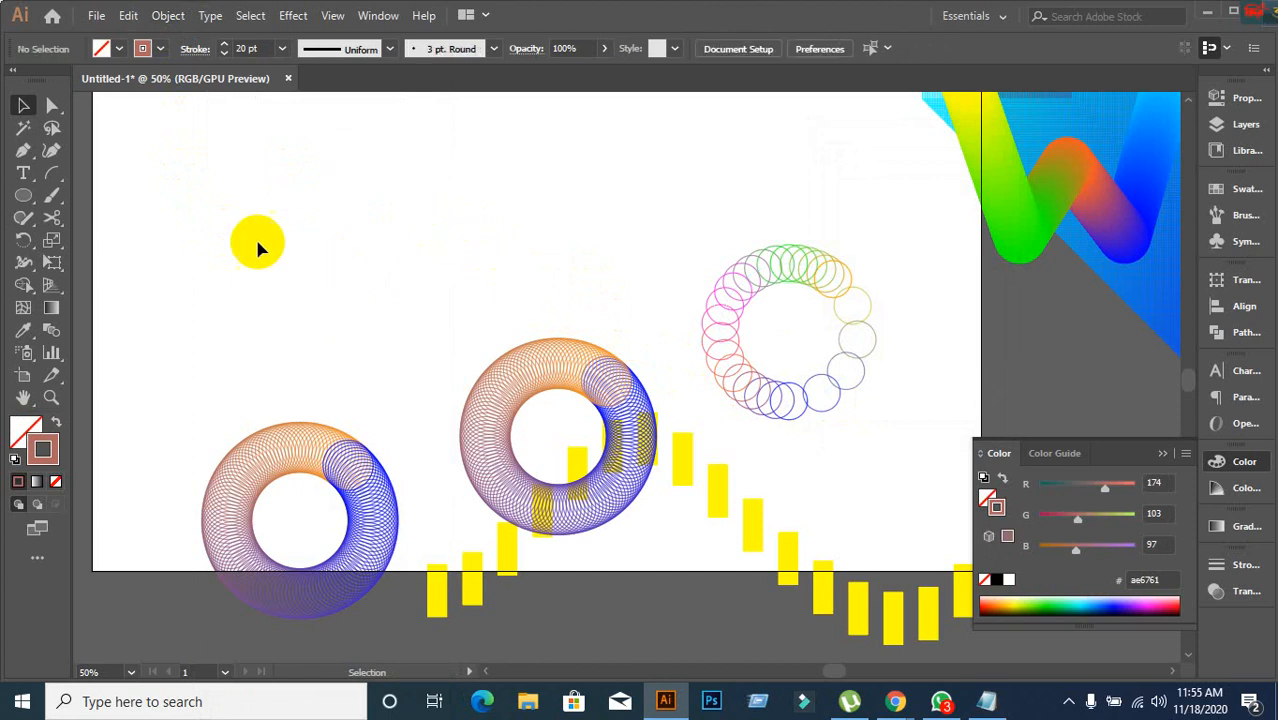
Draw a circle with a 20 pt stroke and no fill in the empty space above the left ring.
{"action": "left_click", "coordinate": [23, 195]}
{"action": "left_click_drag", "start_coordinate": [312, 171], "coordinate": [410, 268]}
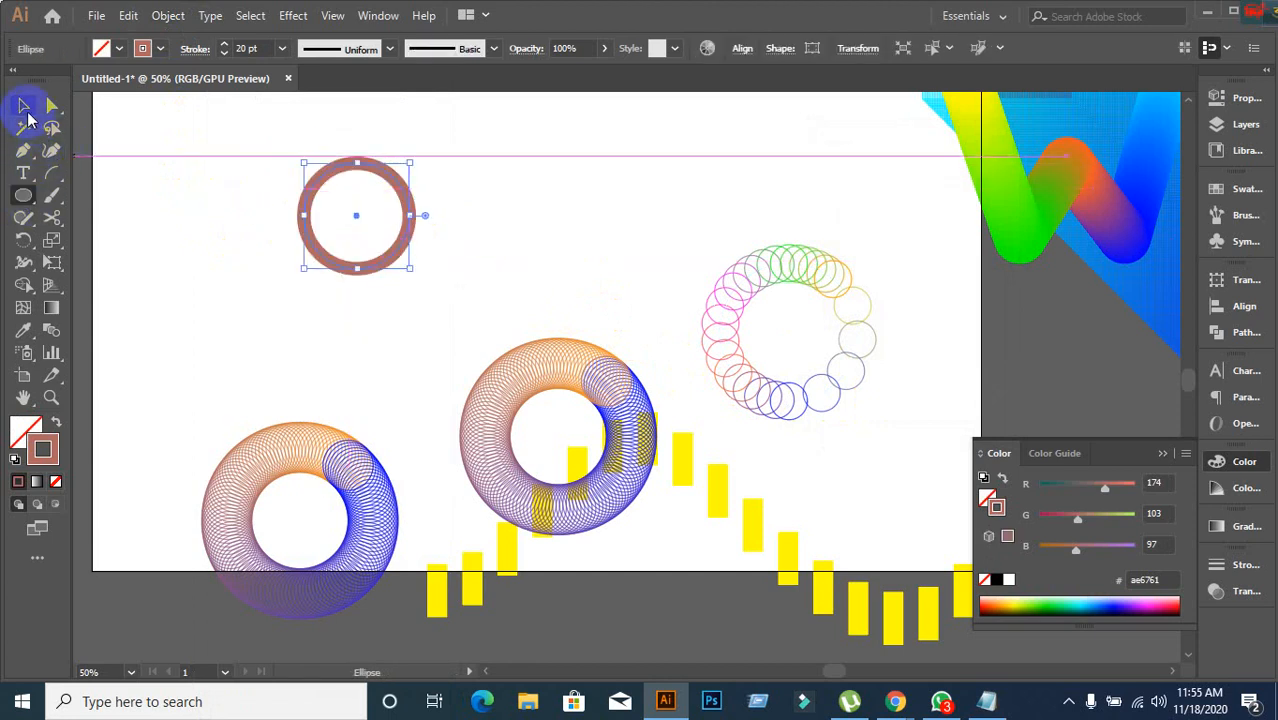
{"action": "left_click", "coordinate": [25, 108]}
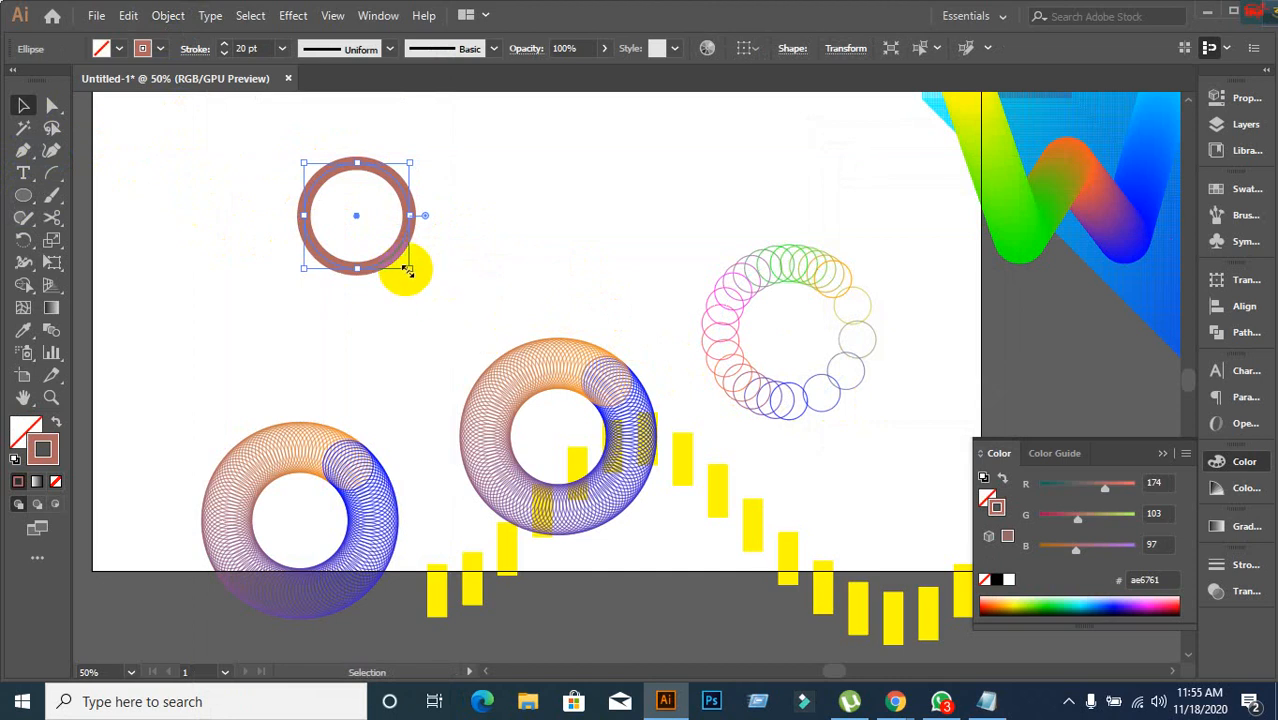
Scale the unexpanded circle down to less than half its size and enlarge it again.
{"action": "left_click_drag", "start_coordinate": [408, 271], "coordinate": [351, 220]}
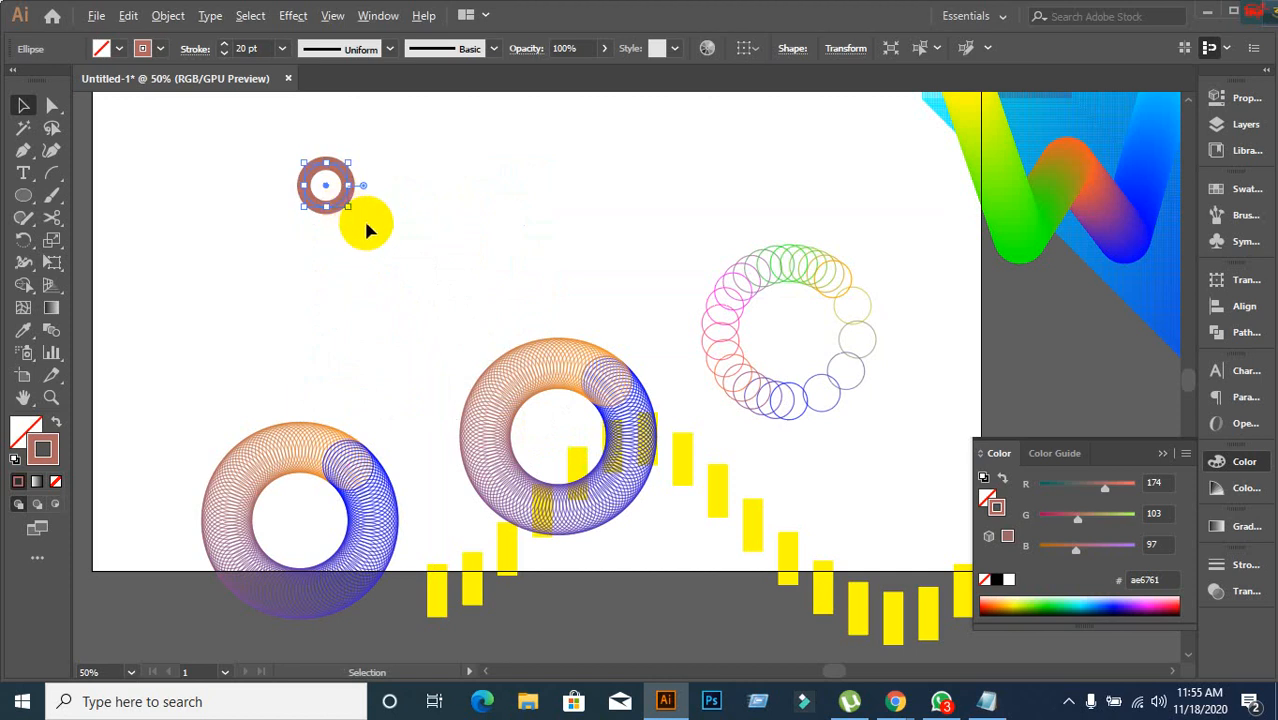
{"action": "scroll", "coordinate": [363, 218], "scroll_direction": "up", "scroll_amount": 2}
{"action": "left_click_drag", "start_coordinate": [331, 190], "coordinate": [478, 340]}
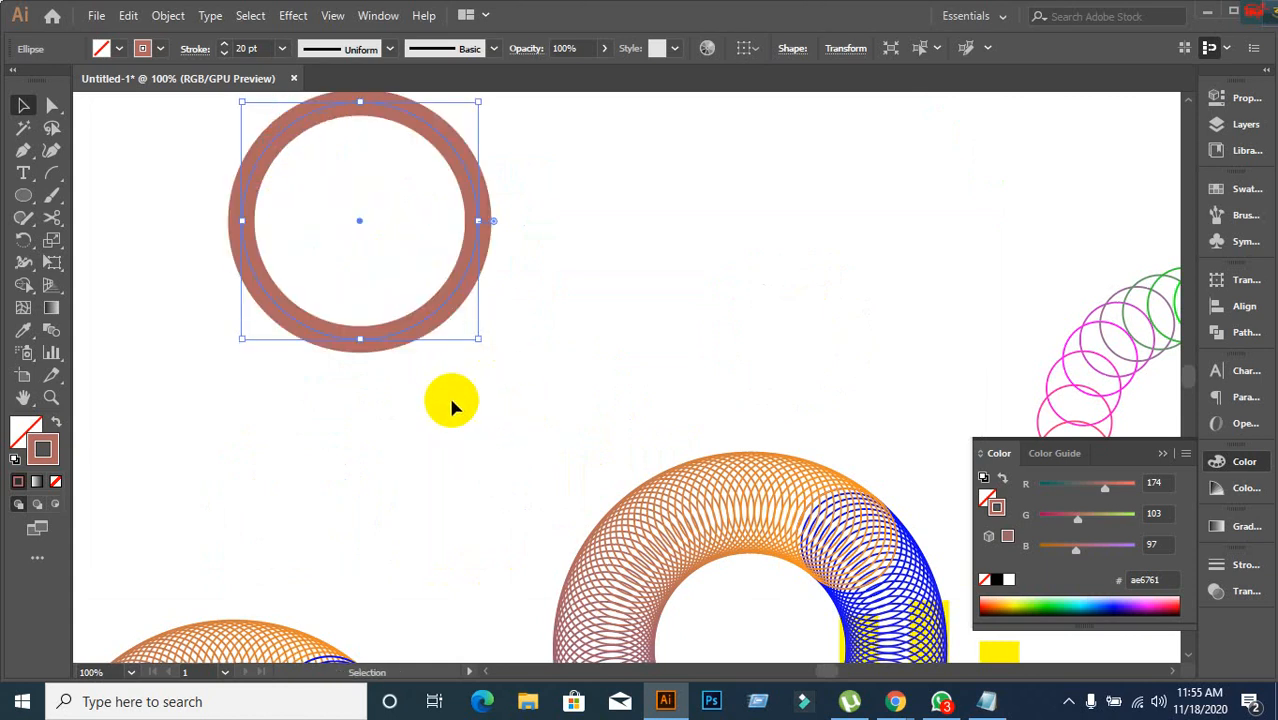
Expand the circle's fill and stroke into a filled ring shape.
{"action": "left_click", "coordinate": [168, 15]}
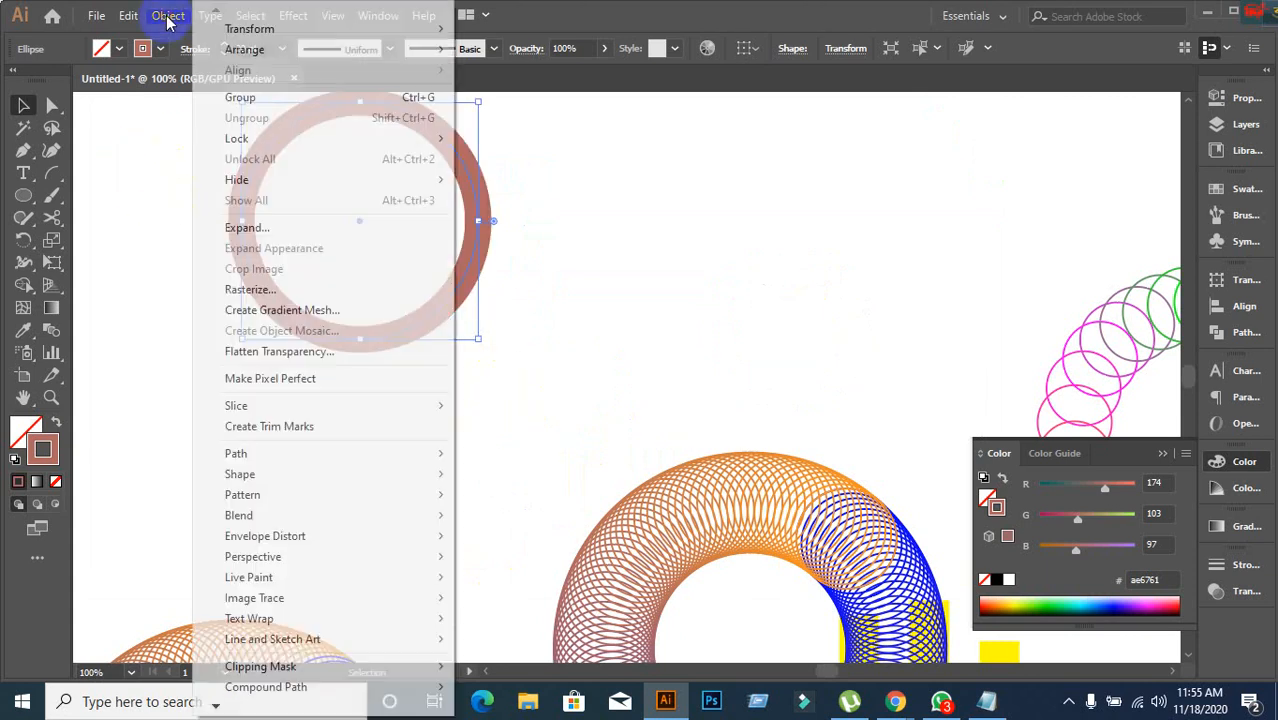
{"action": "left_click", "coordinate": [228, 227]}
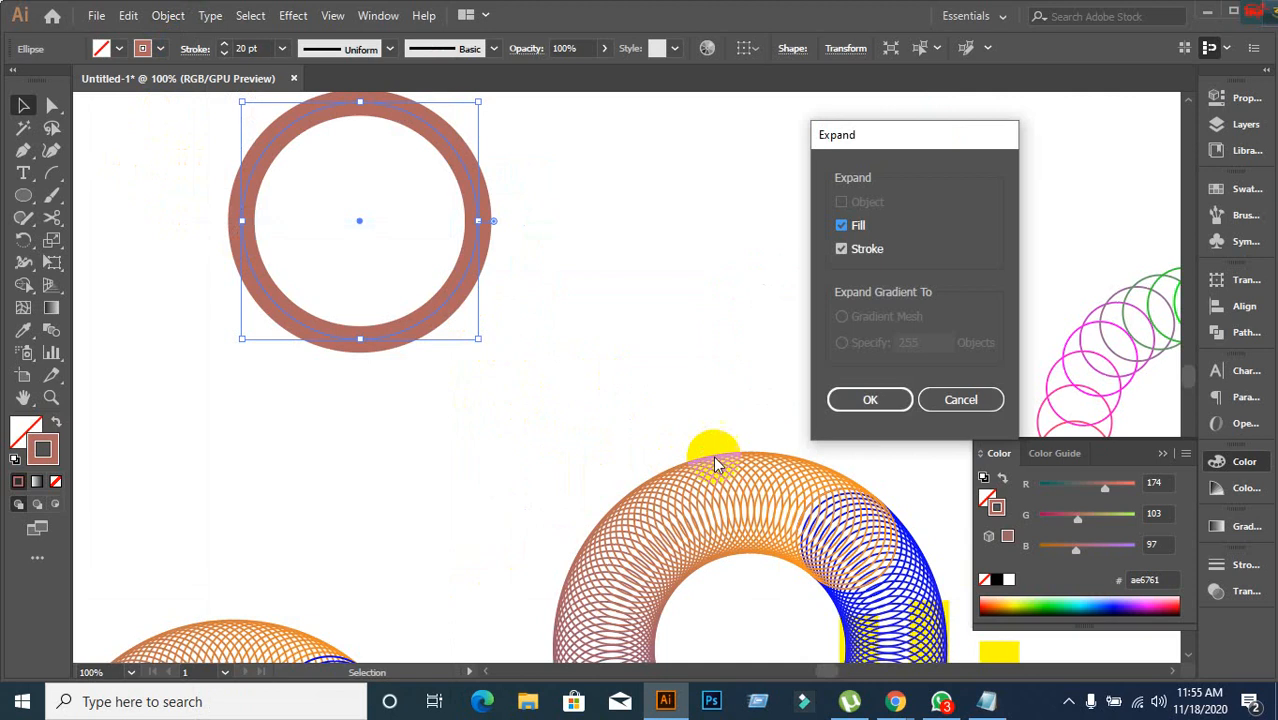
{"action": "left_click", "coordinate": [850, 400]}
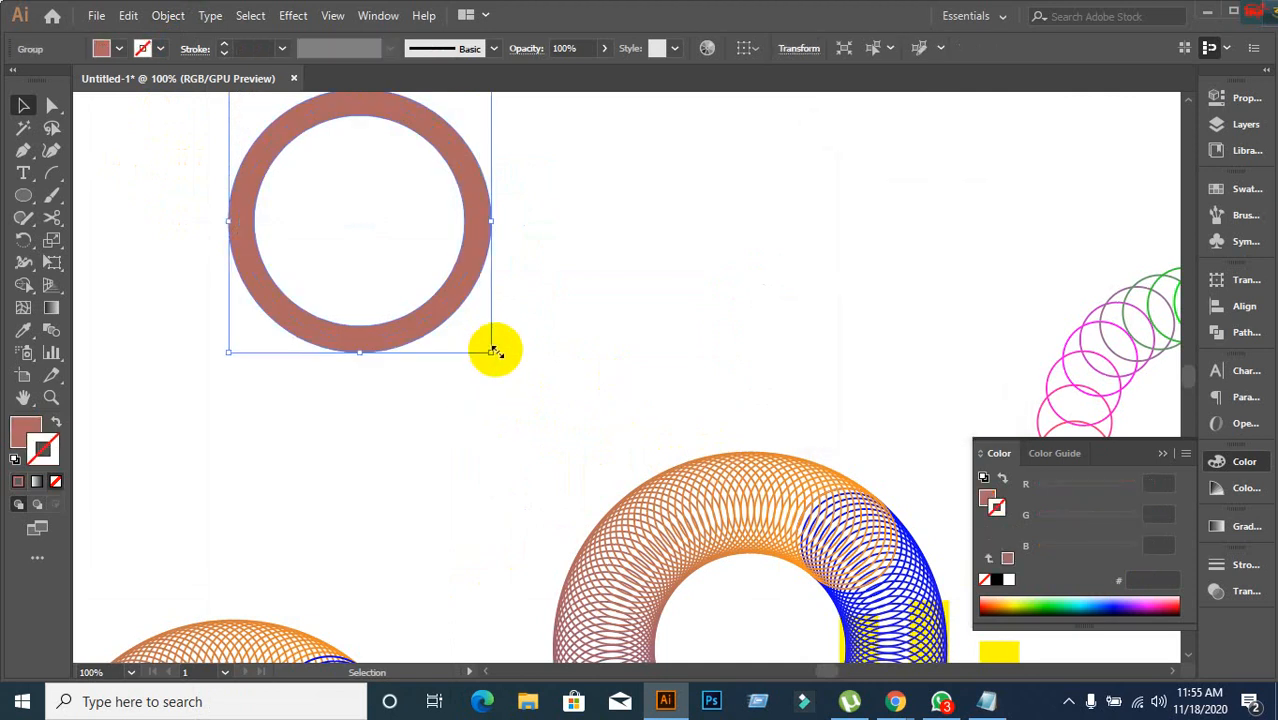
Scale the expanded ring down to a tiny size, enlarge it to a medium size, and deselect it.
{"action": "left_click_drag", "start_coordinate": [493, 351], "coordinate": [254, 118]}
{"action": "scroll", "coordinate": [190, 260], "scroll_direction": "up", "scroll_amount": 2}
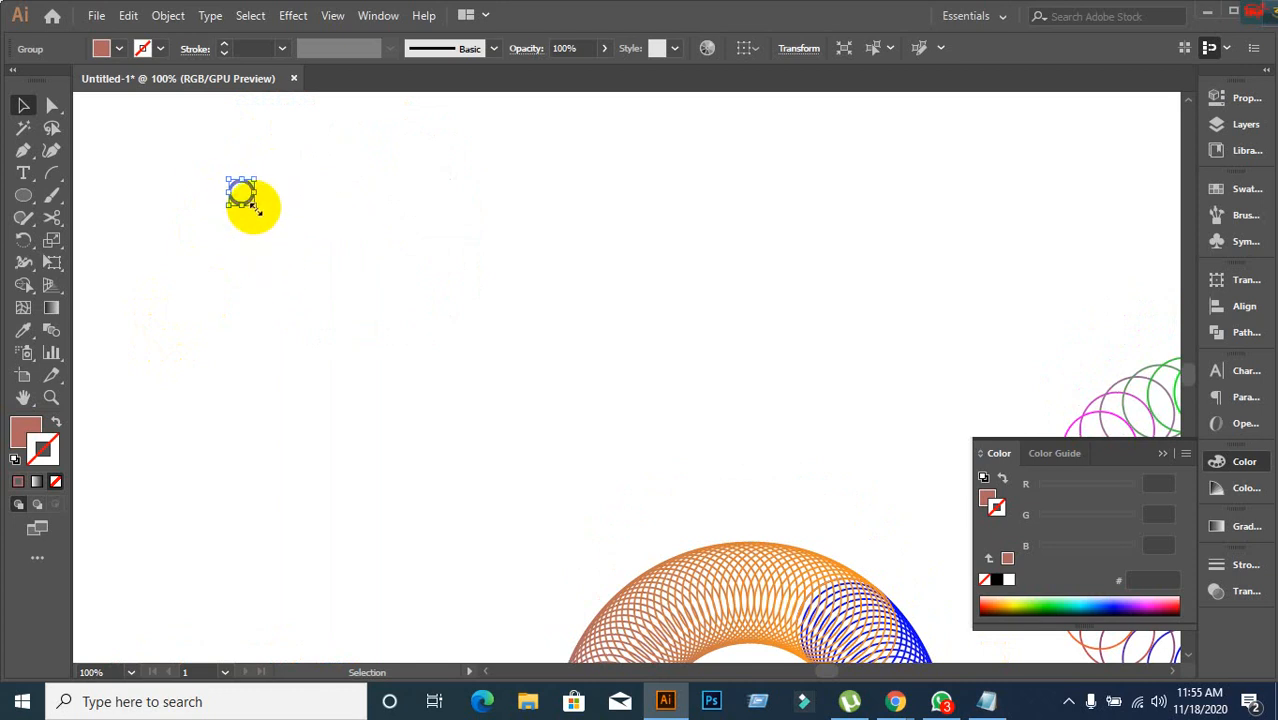
{"action": "left_click_drag", "start_coordinate": [256, 207], "coordinate": [416, 338]}
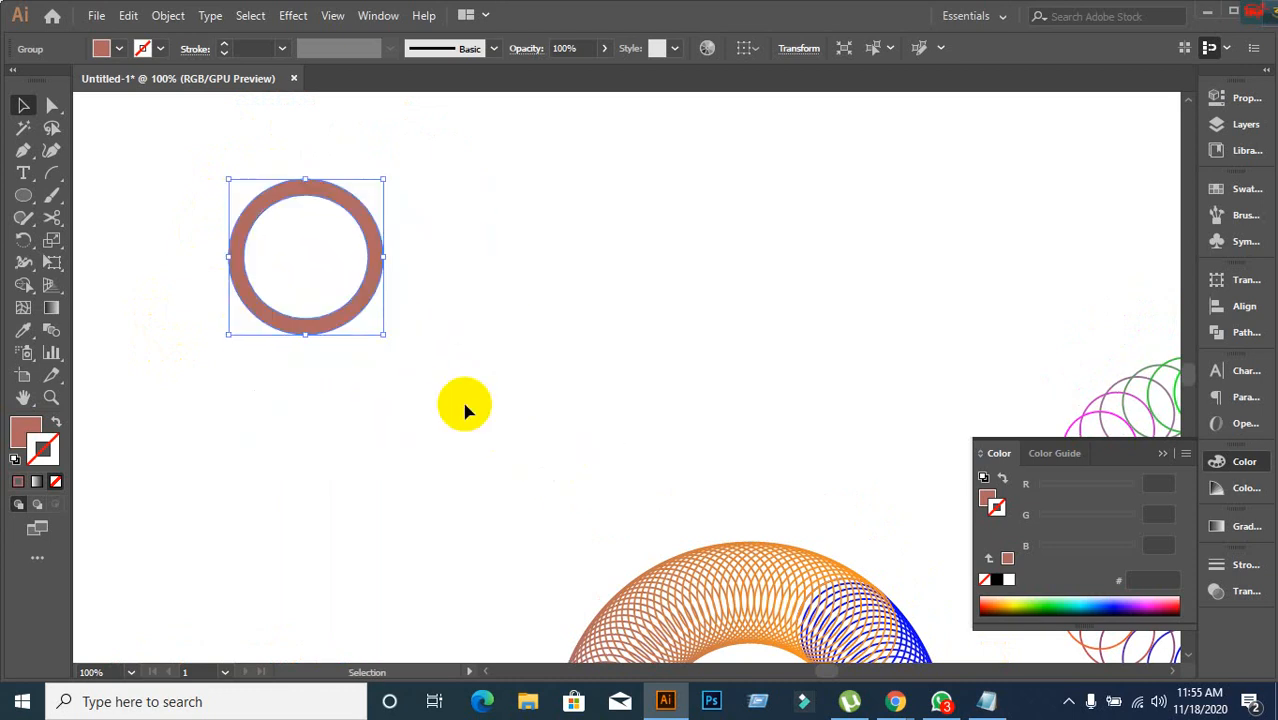
{"action": "left_click", "coordinate": [432, 443]}
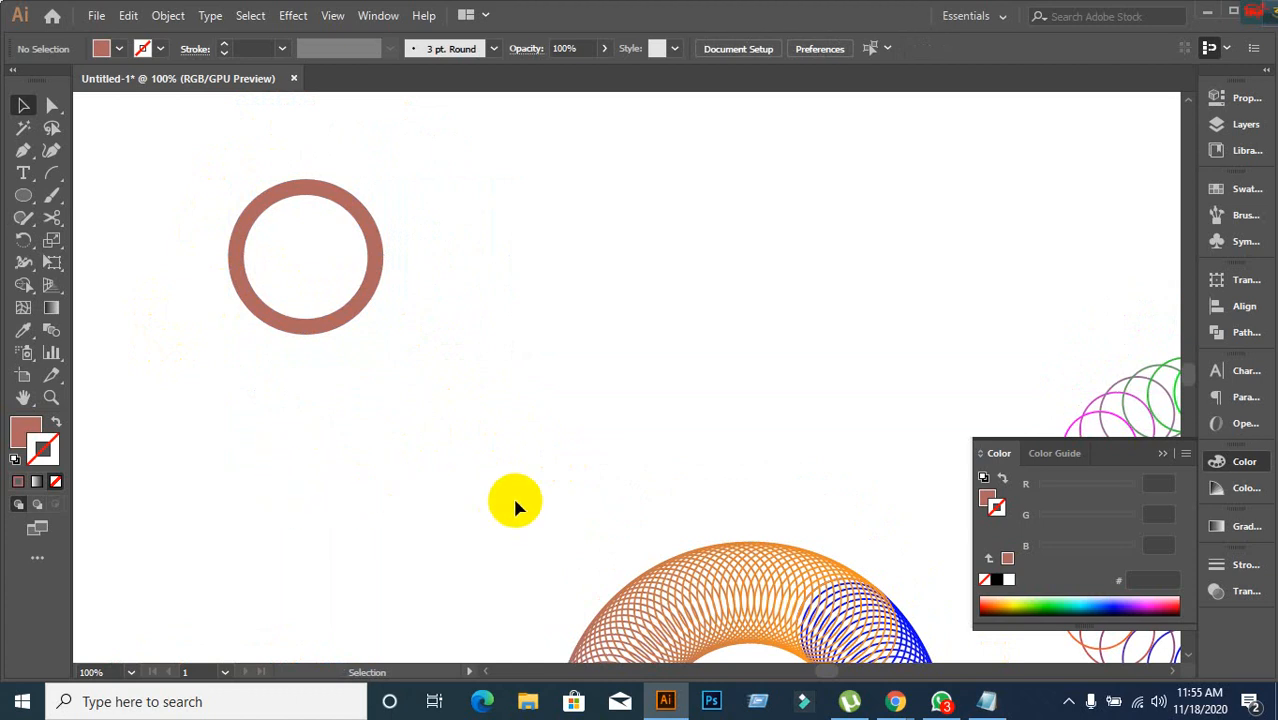
Switch to the Google Meet meeting window in Chrome.
{"action": "mouse_move", "coordinate": [895, 701]}
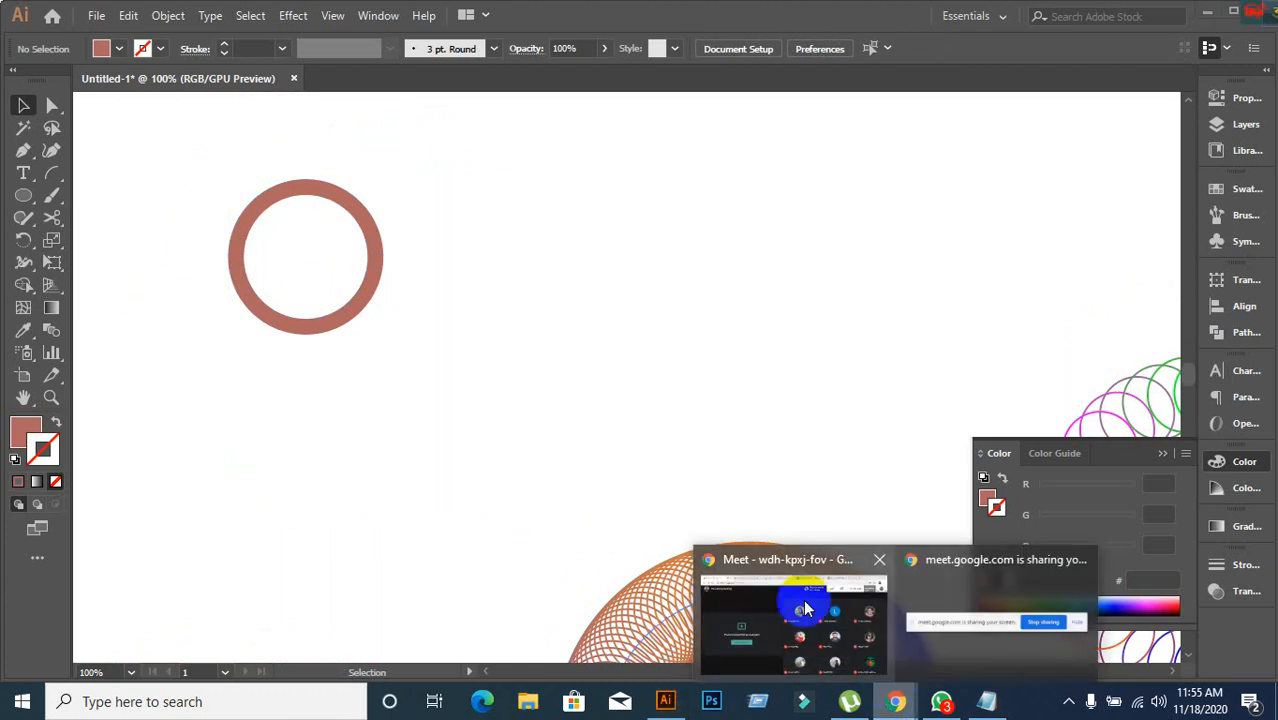
{"action": "left_click", "coordinate": [806, 608]}
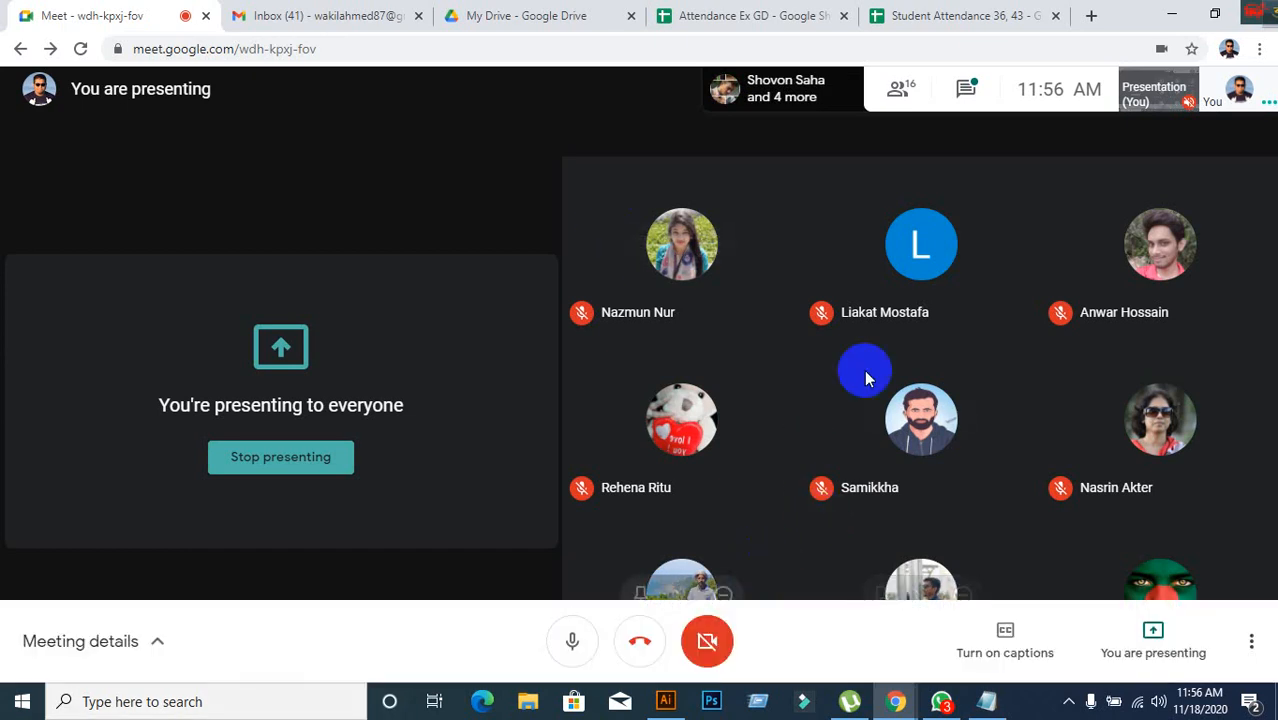
Switch to Illustrator, move the upper orange-to-blue ring blend clear of the yellow bars, and deselect it.
{"action": "left_click", "coordinate": [668, 698]}
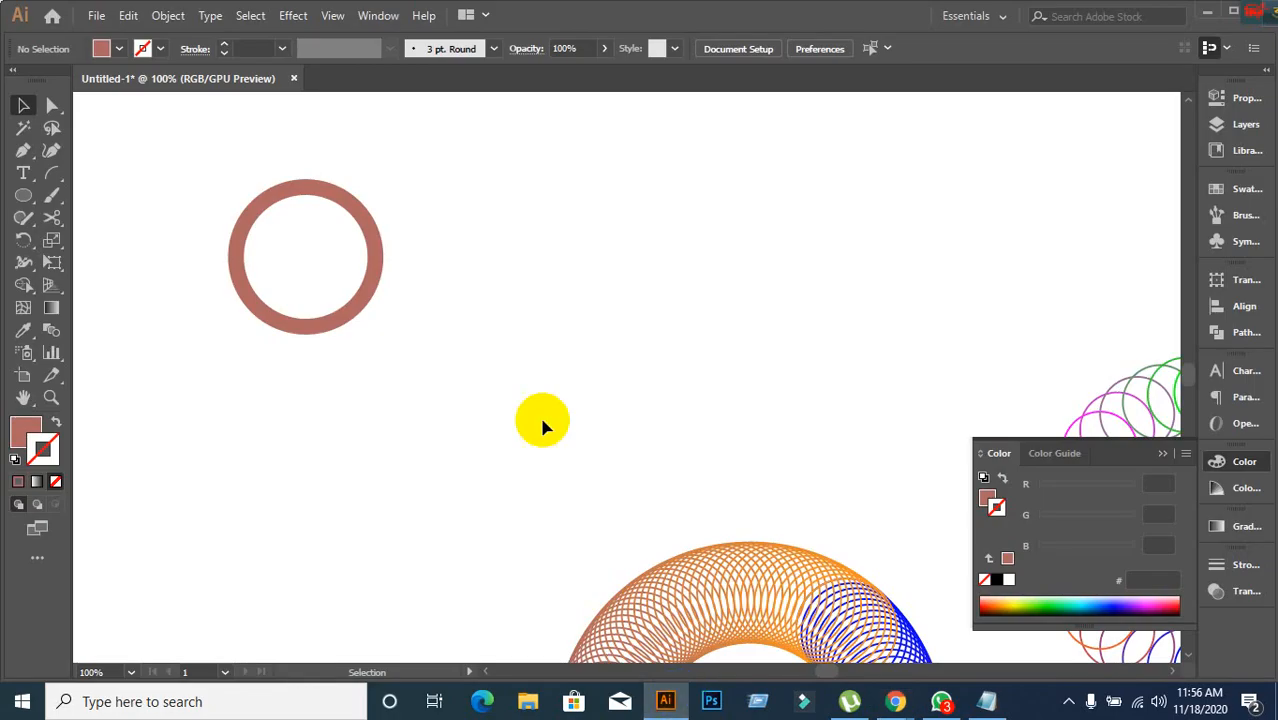
{"action": "scroll", "coordinate": [527, 380], "scroll_direction": "down", "scroll_amount": 3}
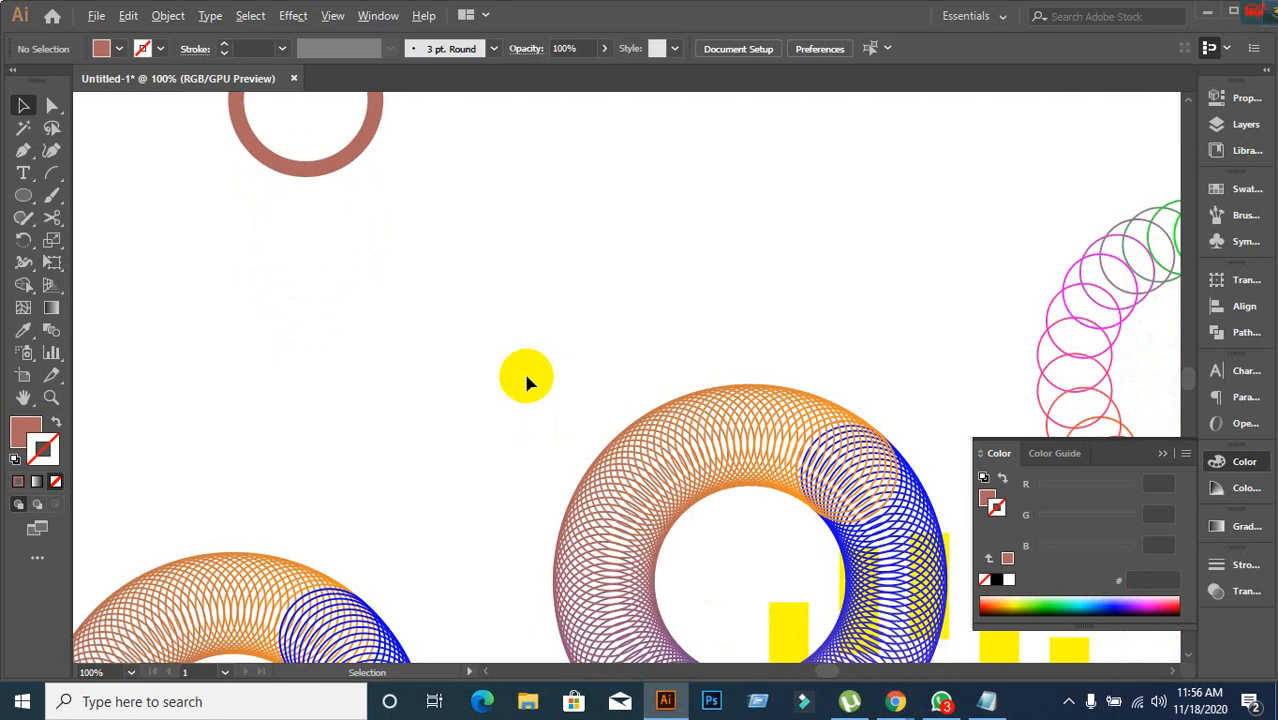
{"action": "scroll", "coordinate": [526, 377], "scroll_direction": "down", "scroll_amount": 4}
{"action": "scroll", "coordinate": [559, 382], "scroll_direction": "up", "scroll_amount": 2}
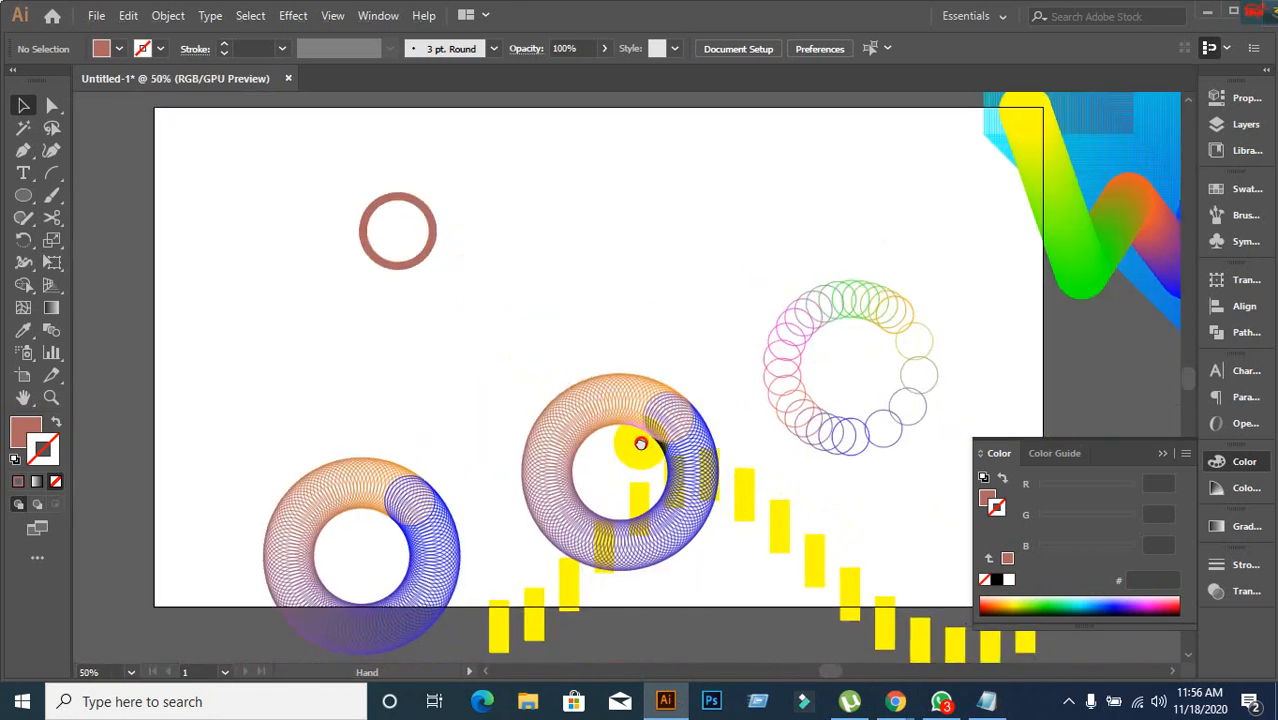
{"action": "left_click_drag", "start_coordinate": [620, 435], "coordinate": [531, 296]}
{"action": "left_click", "coordinate": [567, 262]}
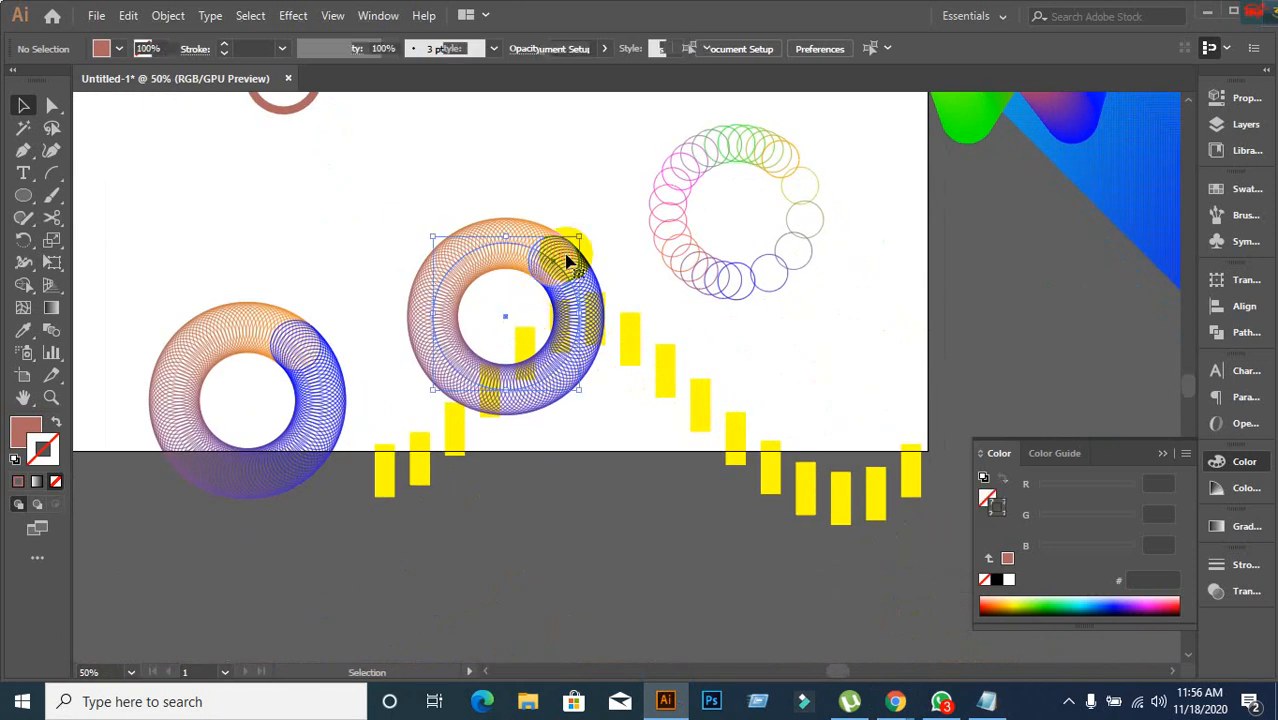
{"action": "left_click_drag", "start_coordinate": [567, 262], "coordinate": [448, 120]}
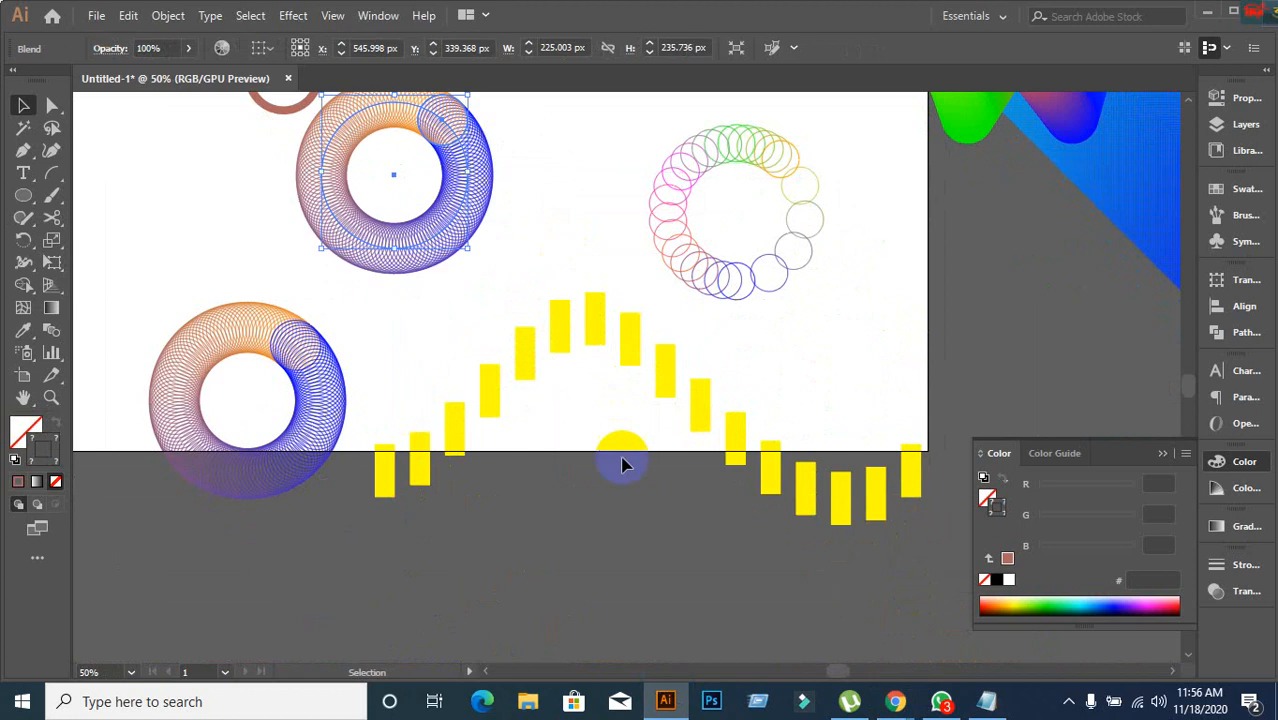
{"action": "left_click", "coordinate": [633, 499]}
Move the multicolored W-shaped blend onto the artboard, between the orange-to-blue ring and the chain of outlined circles, and deselect it.
{"action": "scroll", "coordinate": [632, 503], "scroll_direction": "up", "scroll_amount": 2}
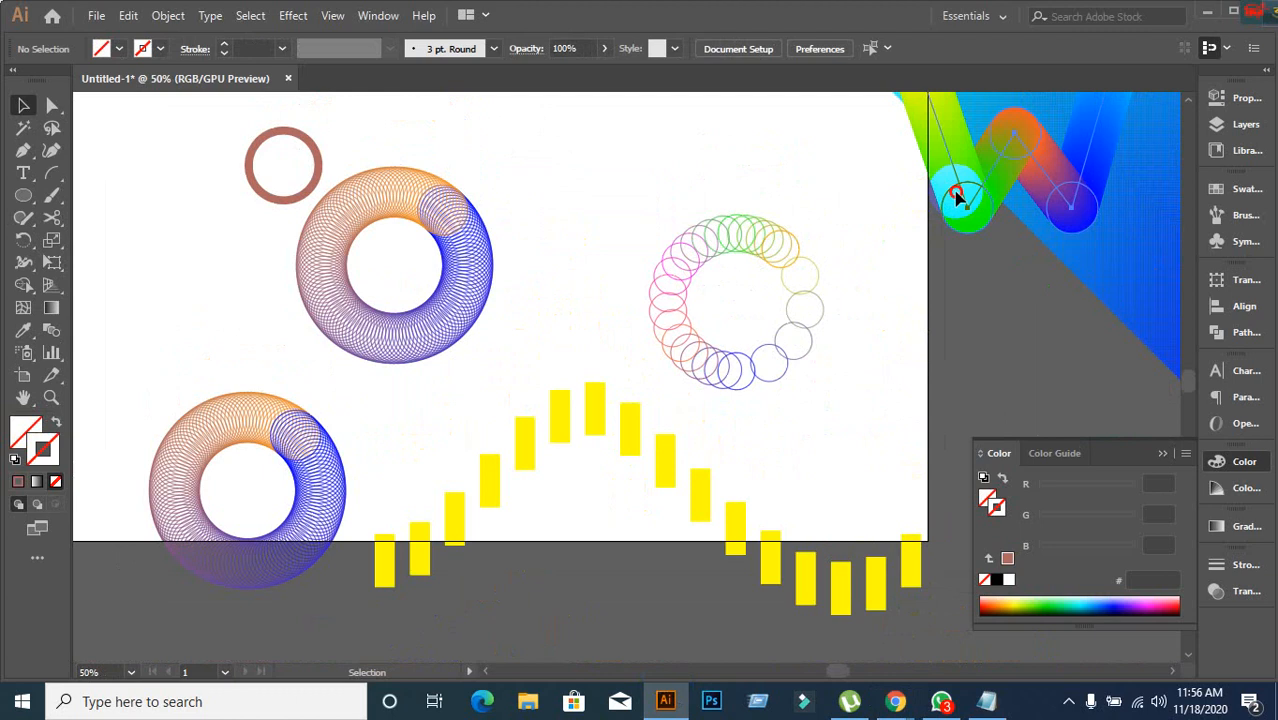
{"action": "left_click_drag", "start_coordinate": [956, 194], "coordinate": [654, 207]}
{"action": "scroll", "coordinate": [654, 347], "scroll_direction": "up", "scroll_amount": 2}
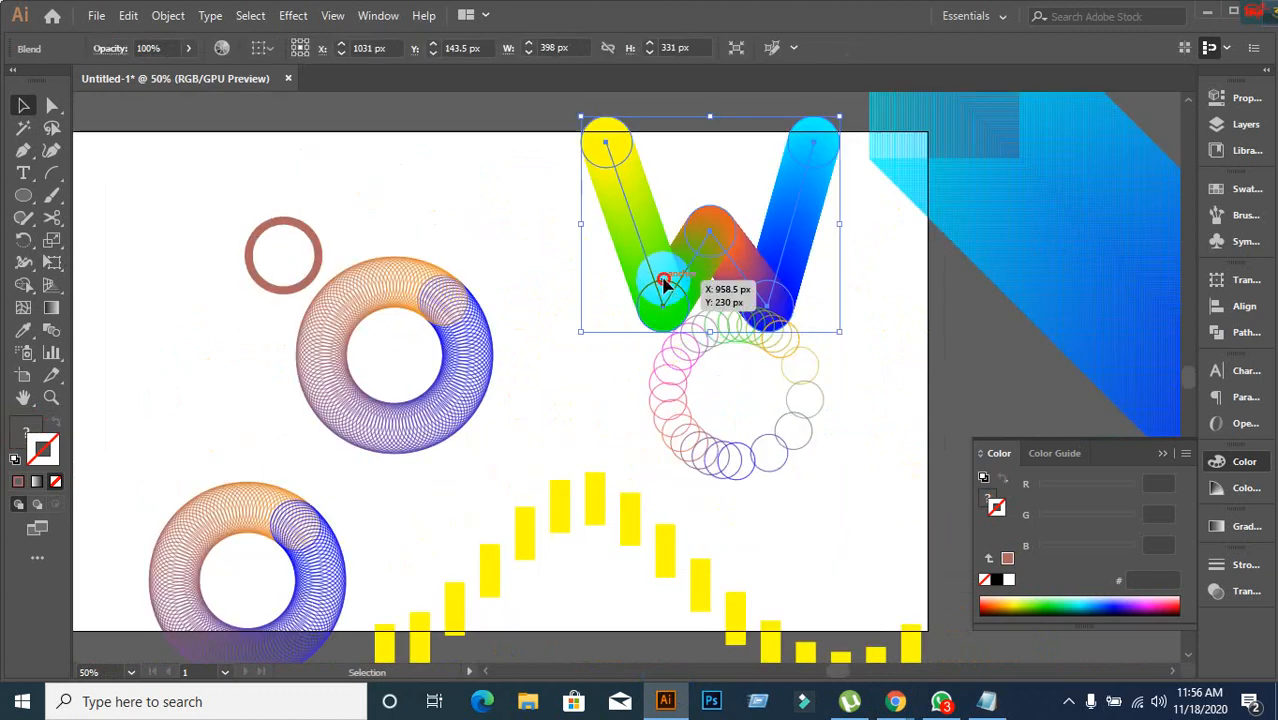
{"action": "left_click_drag", "start_coordinate": [666, 282], "coordinate": [563, 282]}
{"action": "left_click", "coordinate": [571, 425]}
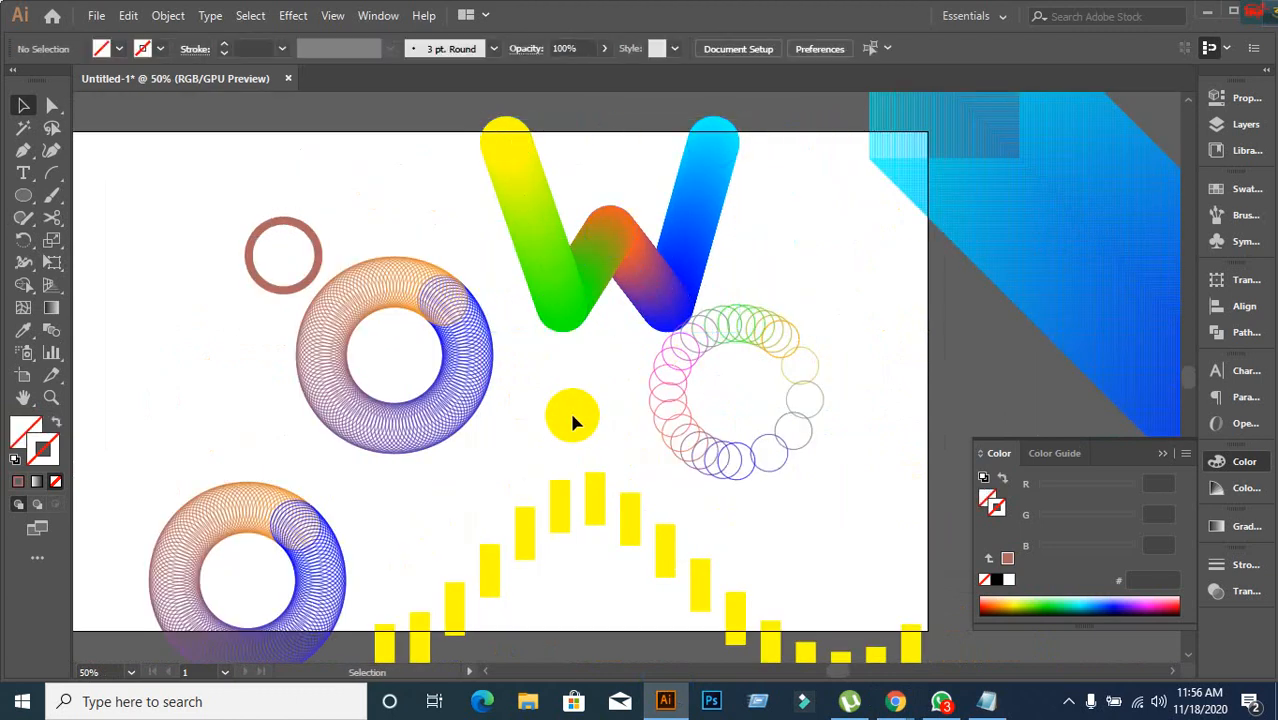
{"action": "left_click_drag", "start_coordinate": [608, 262], "coordinate": [584, 256]}
{"action": "left_click", "coordinate": [594, 380]}
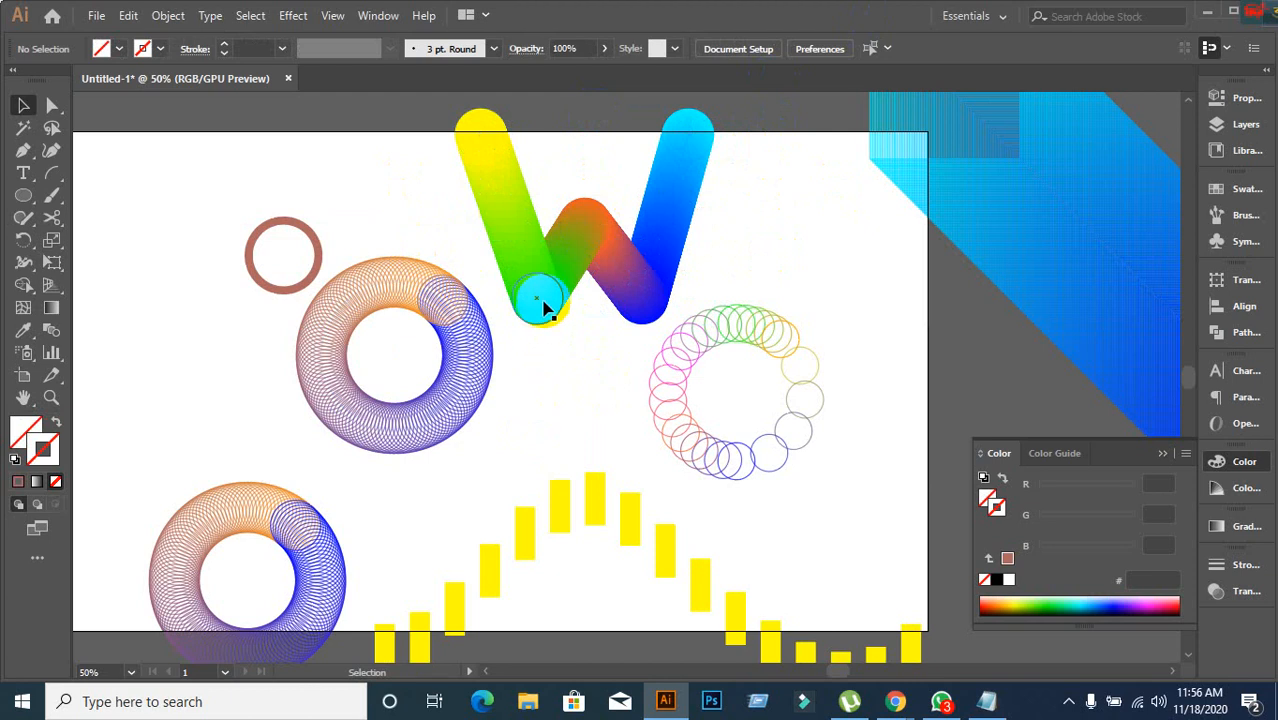
Reverse the spine of the W-shaped blend and deselect it.
{"action": "left_click", "coordinate": [536, 298]}
{"action": "left_click", "coordinate": [168, 15]}
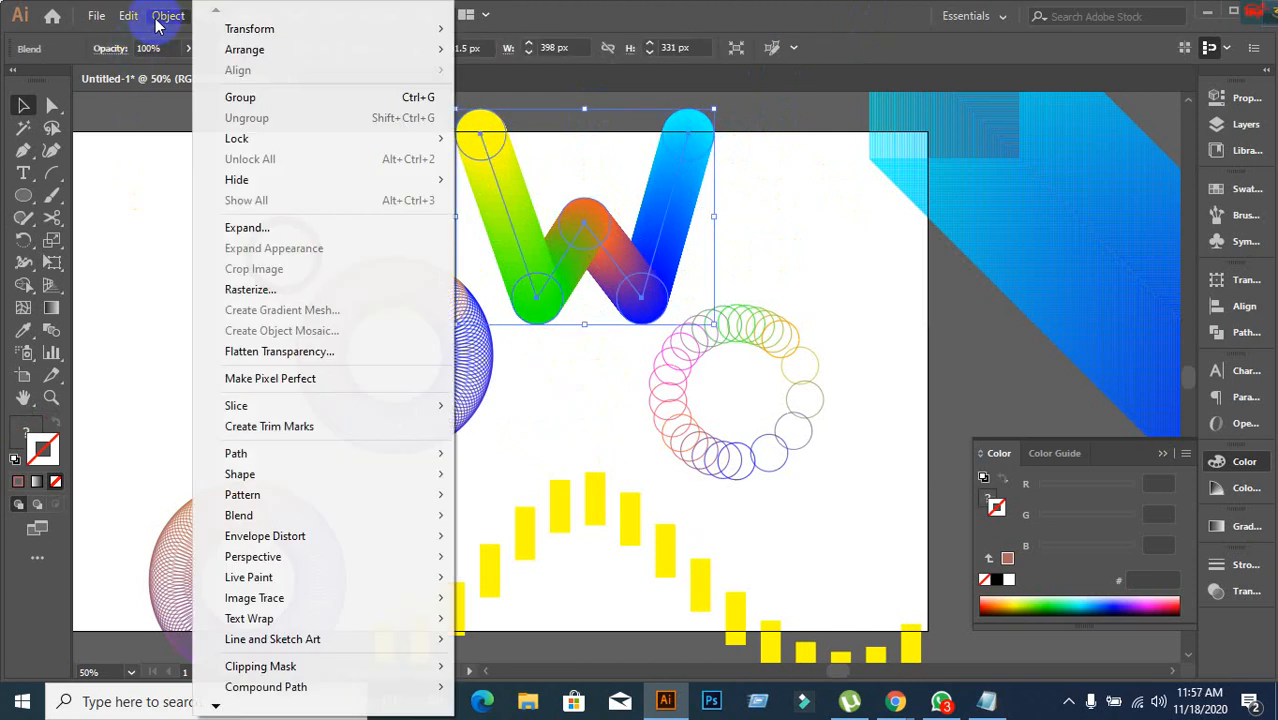
{"action": "mouse_move", "coordinate": [197, 514]}
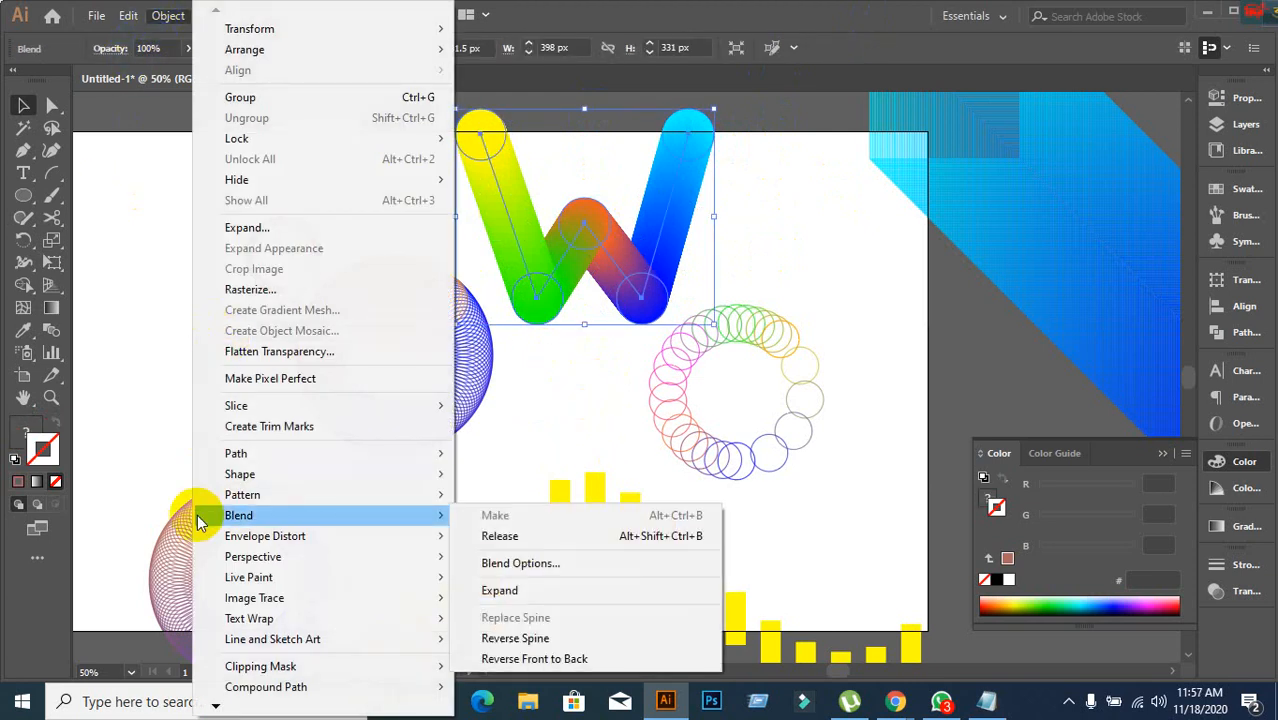
{"action": "left_click", "coordinate": [515, 638]}
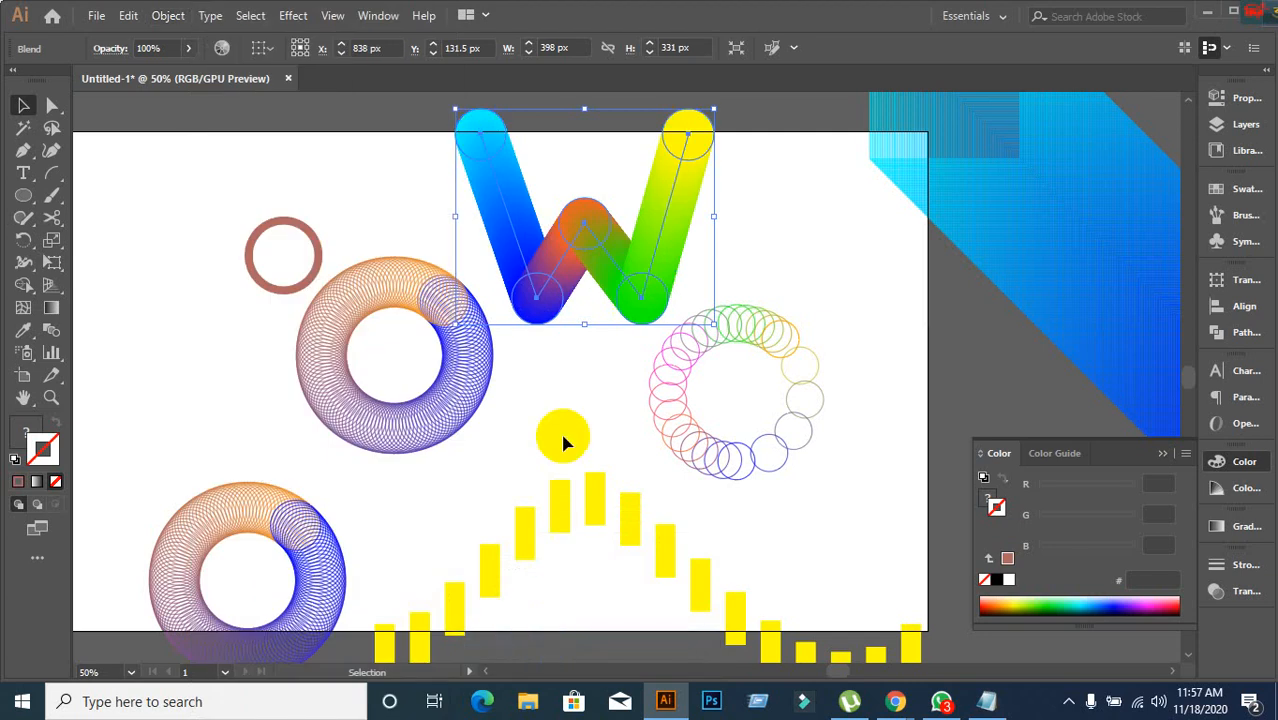
{"action": "key", "text": "ctrl+shift+a"}
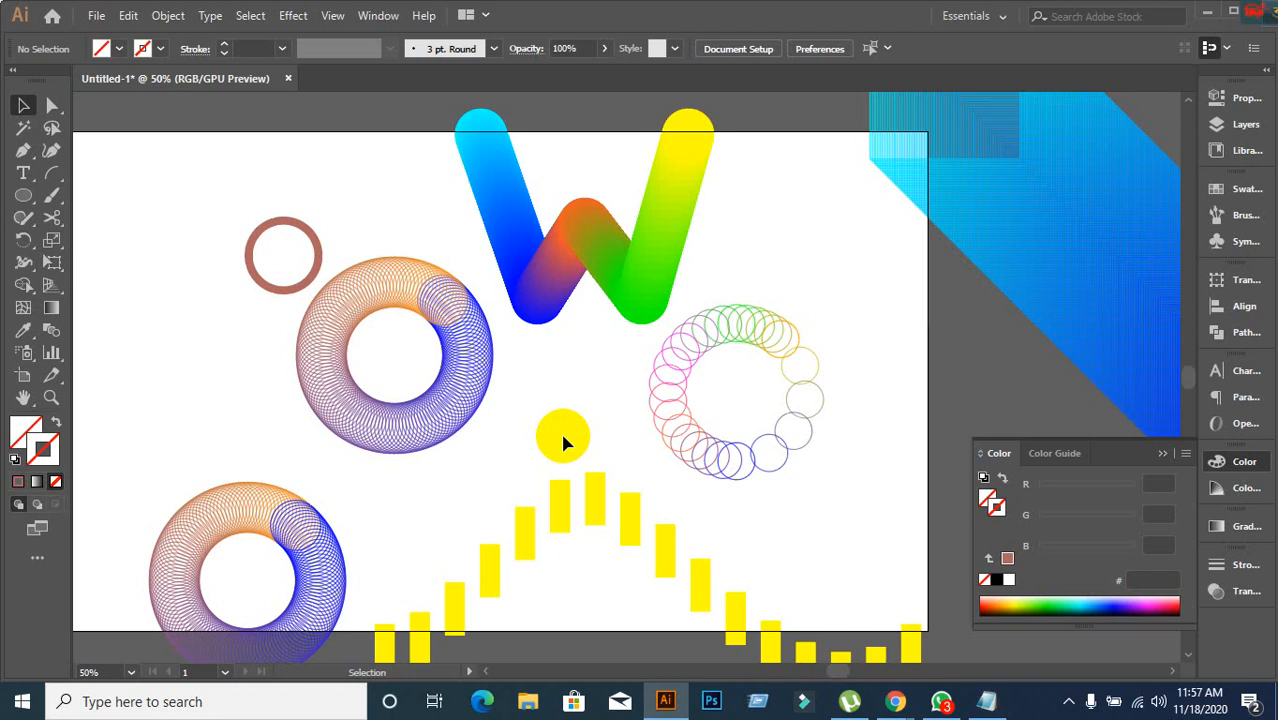
{"action": "left_click", "coordinate": [566, 500]}
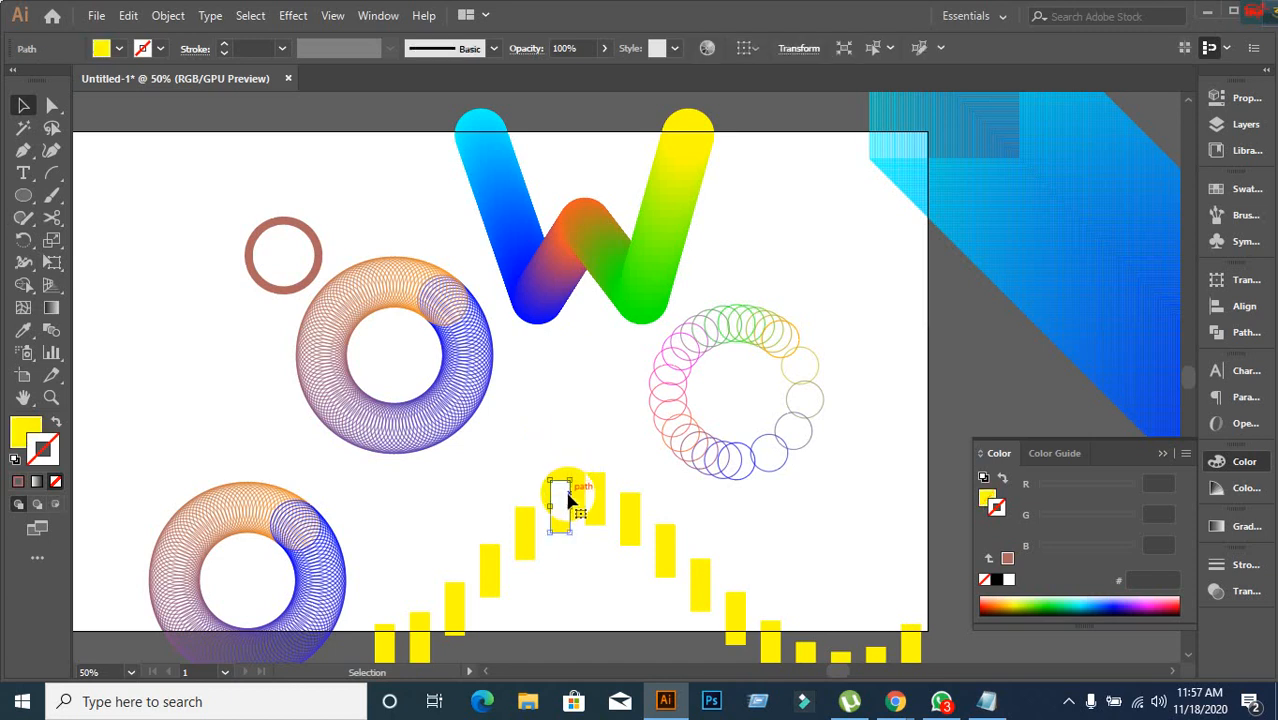
{"action": "left_click", "coordinate": [540, 455]}
{"action": "scroll", "coordinate": [547, 485], "scroll_direction": "down", "scroll_amount": 2}
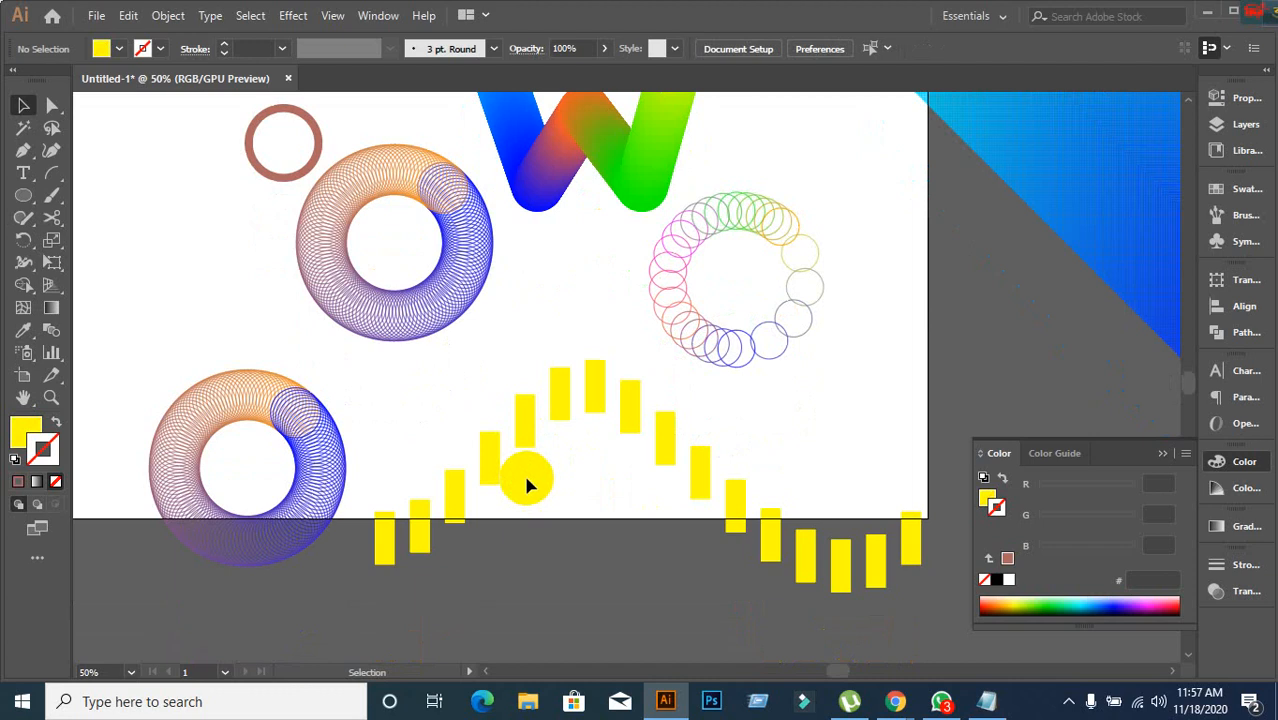
{"action": "scroll", "coordinate": [560, 430], "scroll_direction": "up", "scroll_amount": 2}
{"action": "scroll", "coordinate": [837, 320], "scroll_direction": "up", "scroll_amount": 1}
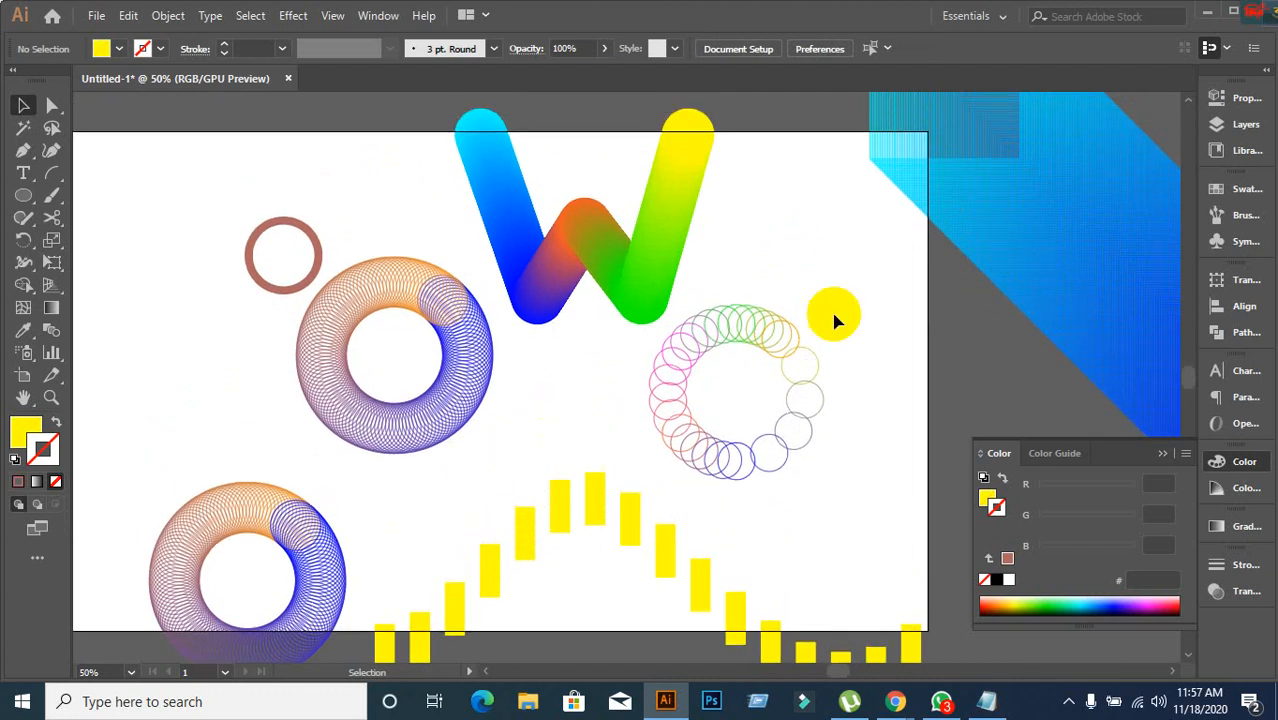
Minimize Illustrator to return to the Google Meet meeting window.
{"action": "left_click", "coordinate": [1209, 14]}
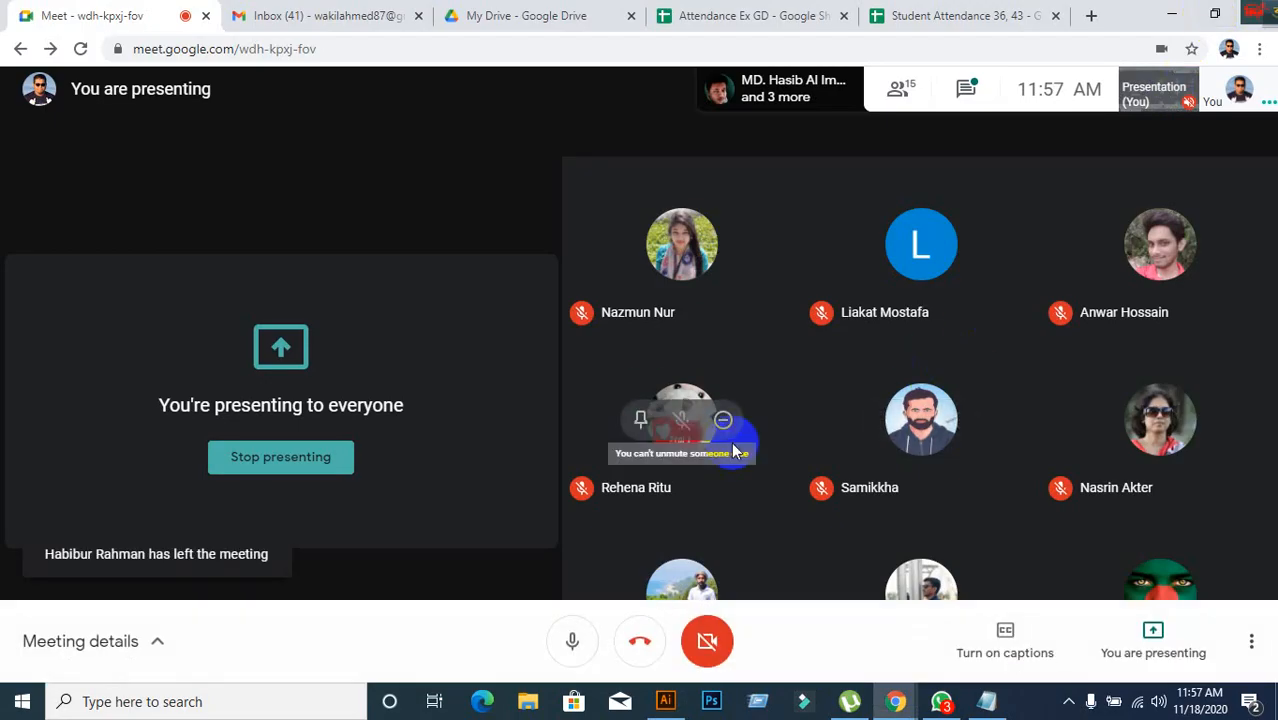